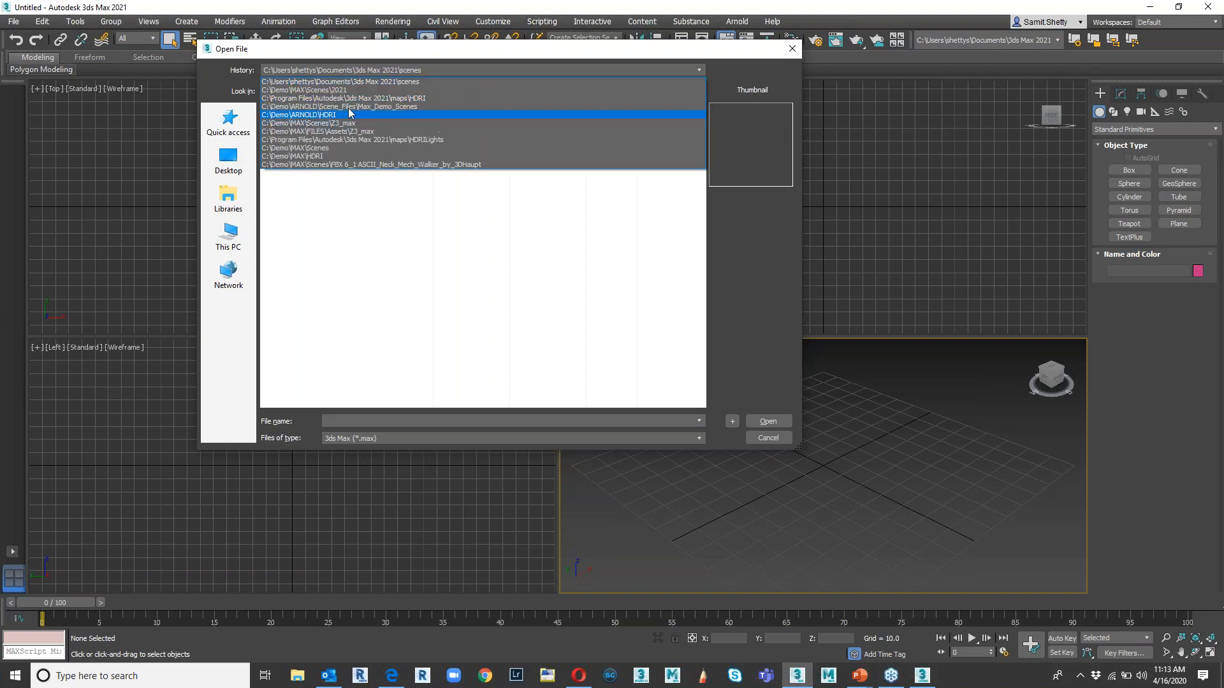
- Open the scene SHADER.max from the C:\Demo\MAX\Scenes\2021 folder
click(351, 90)
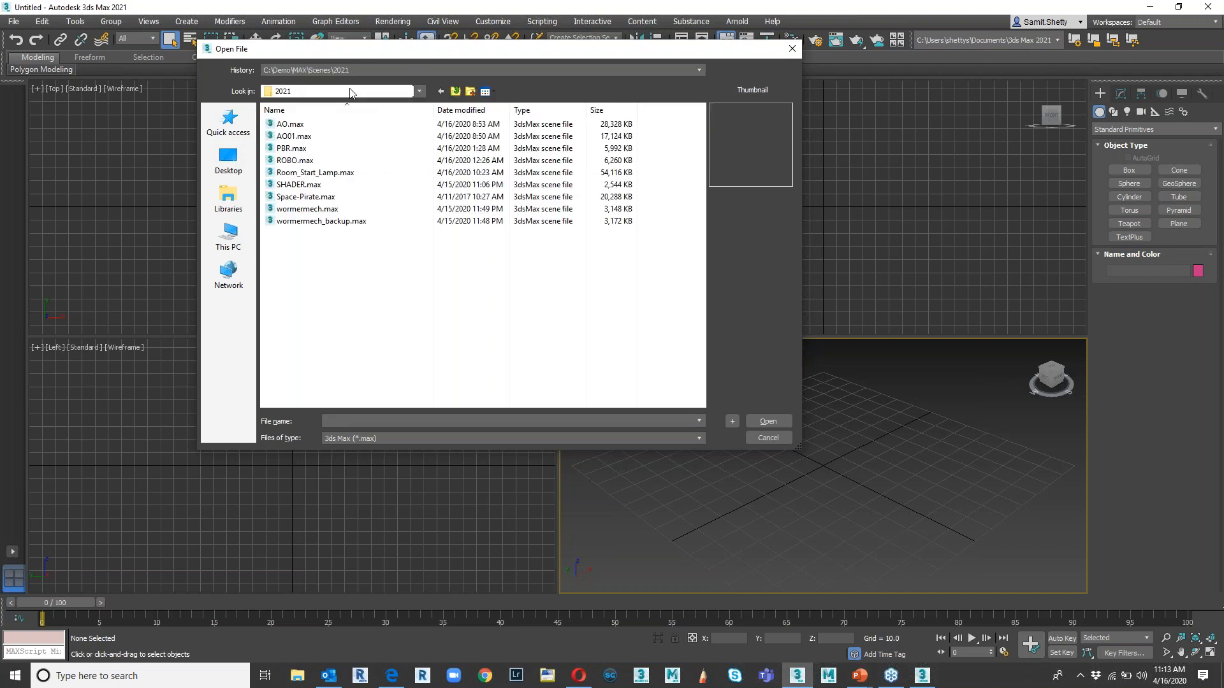
click(313, 185)
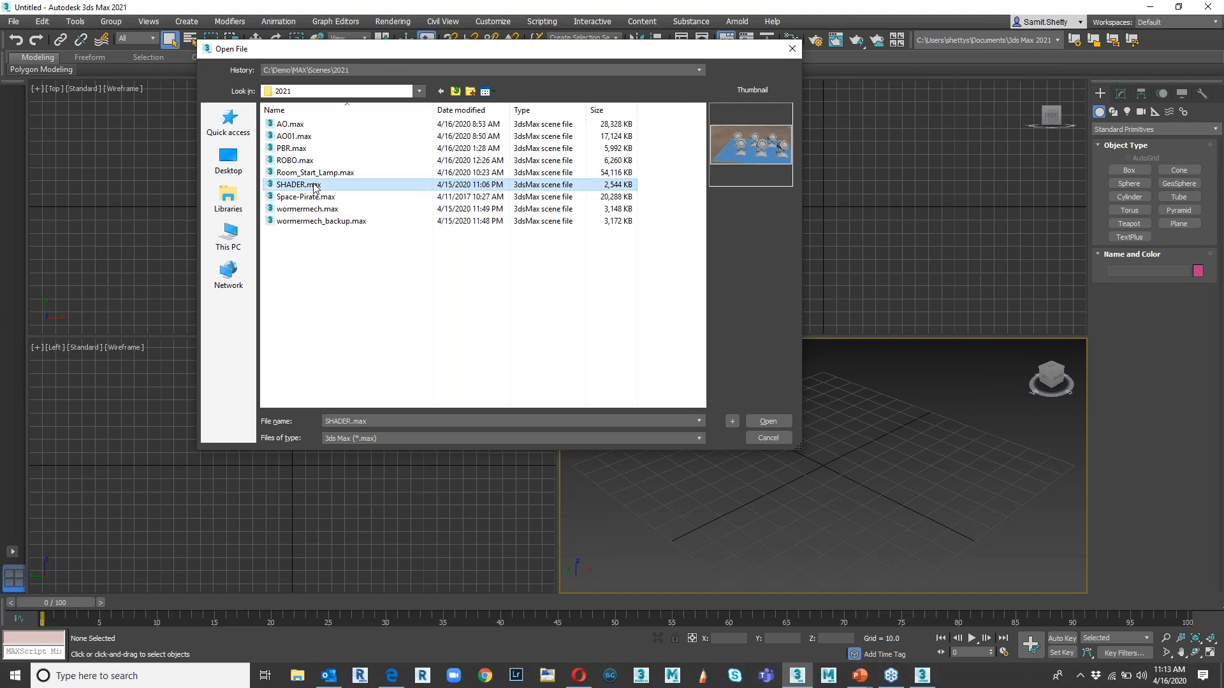
click(765, 423)
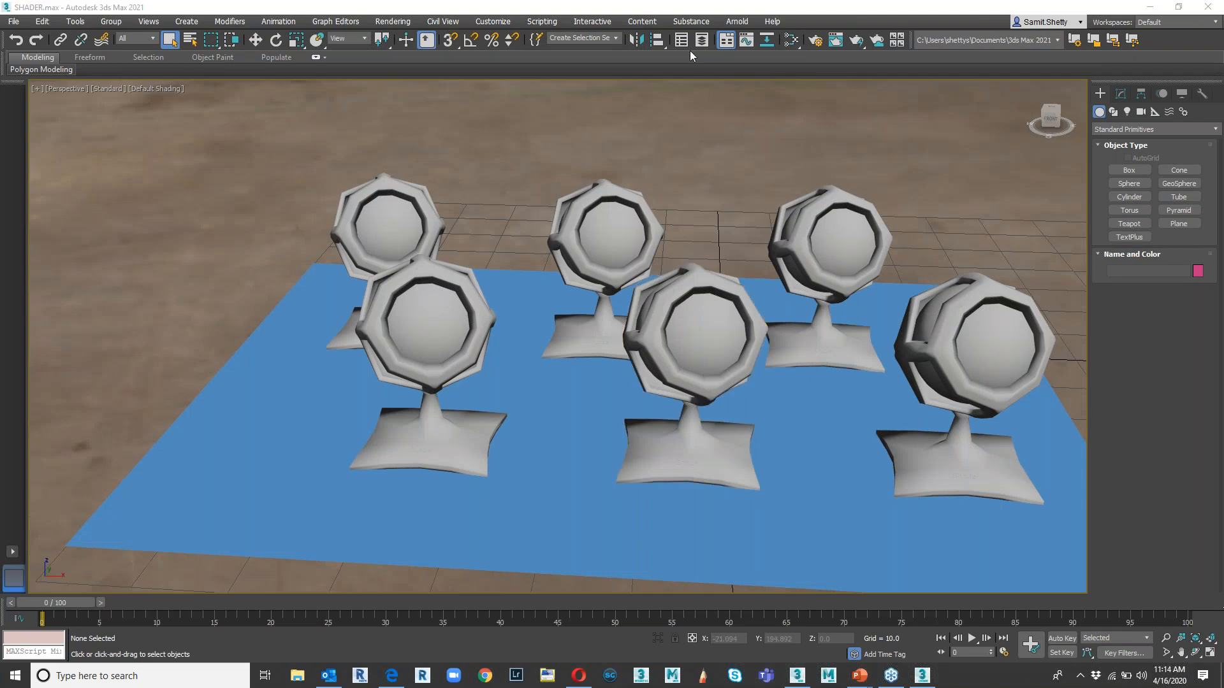
- Examine the list of available renderers in Render Setup, keep Arnold and close the dialog
click(814, 42)
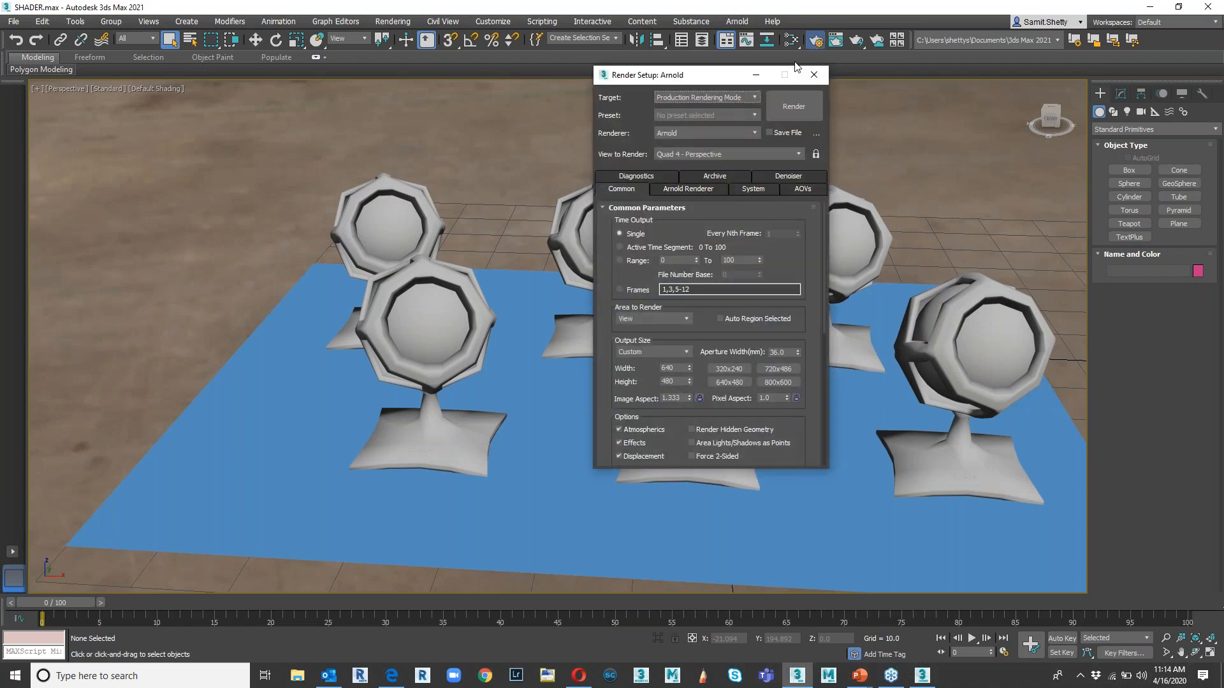
click(752, 133)
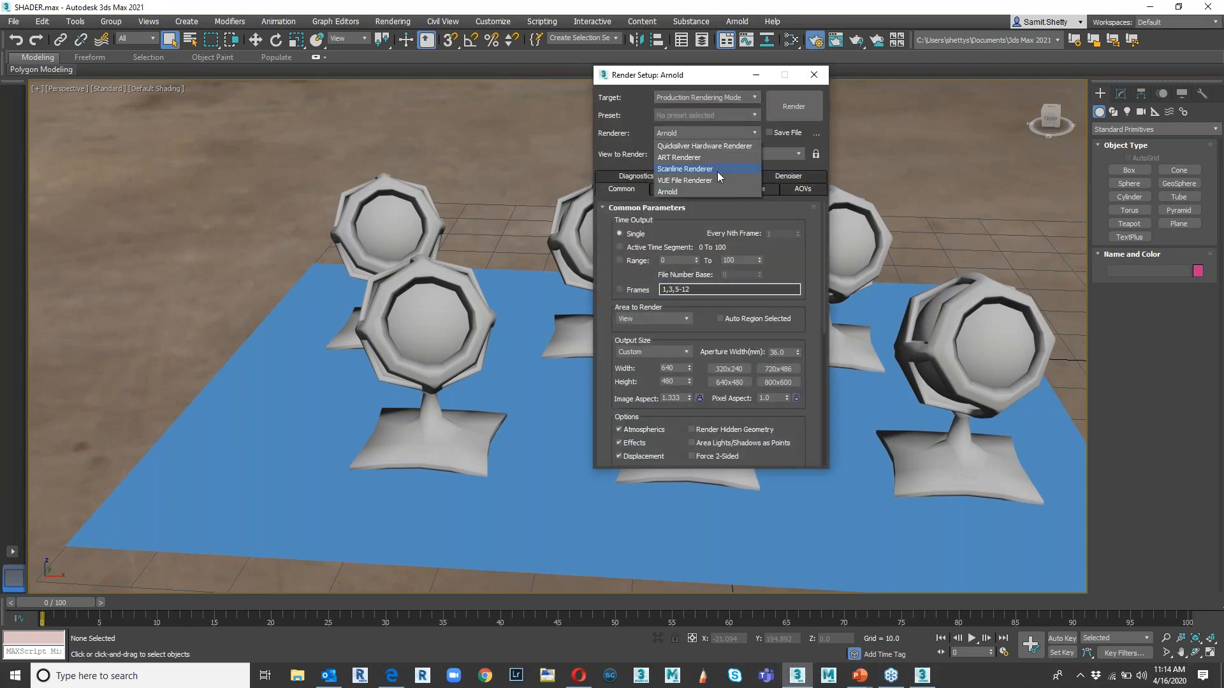
click(687, 69)
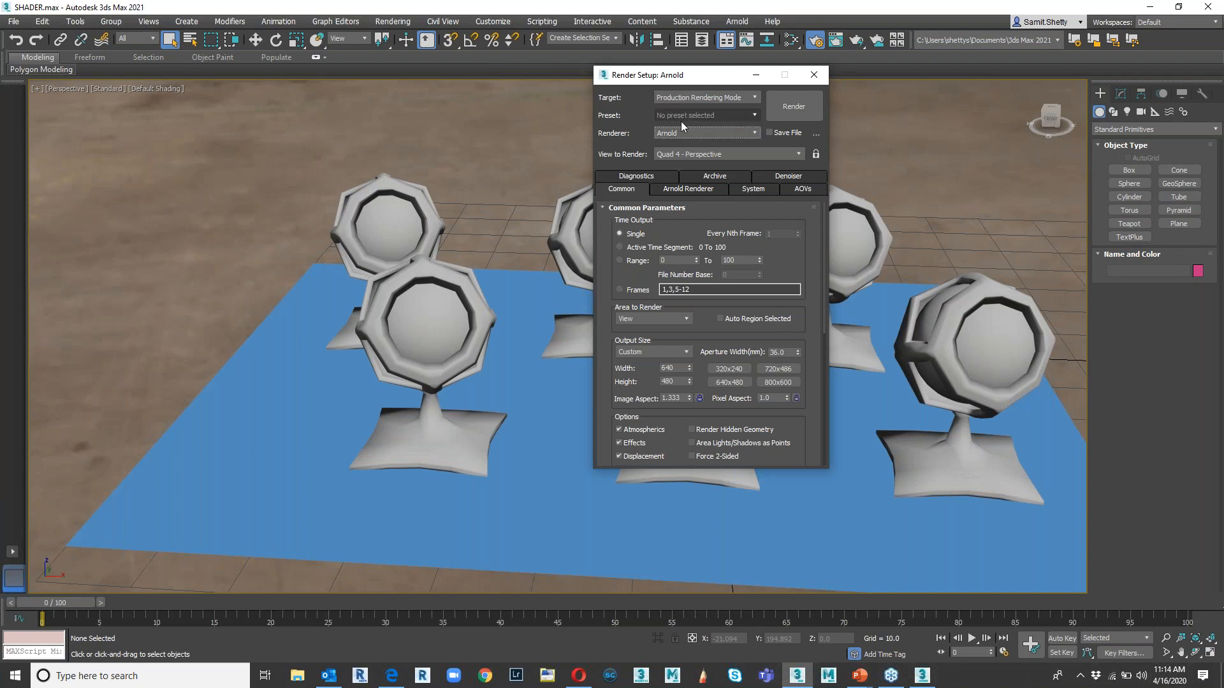
click(822, 76)
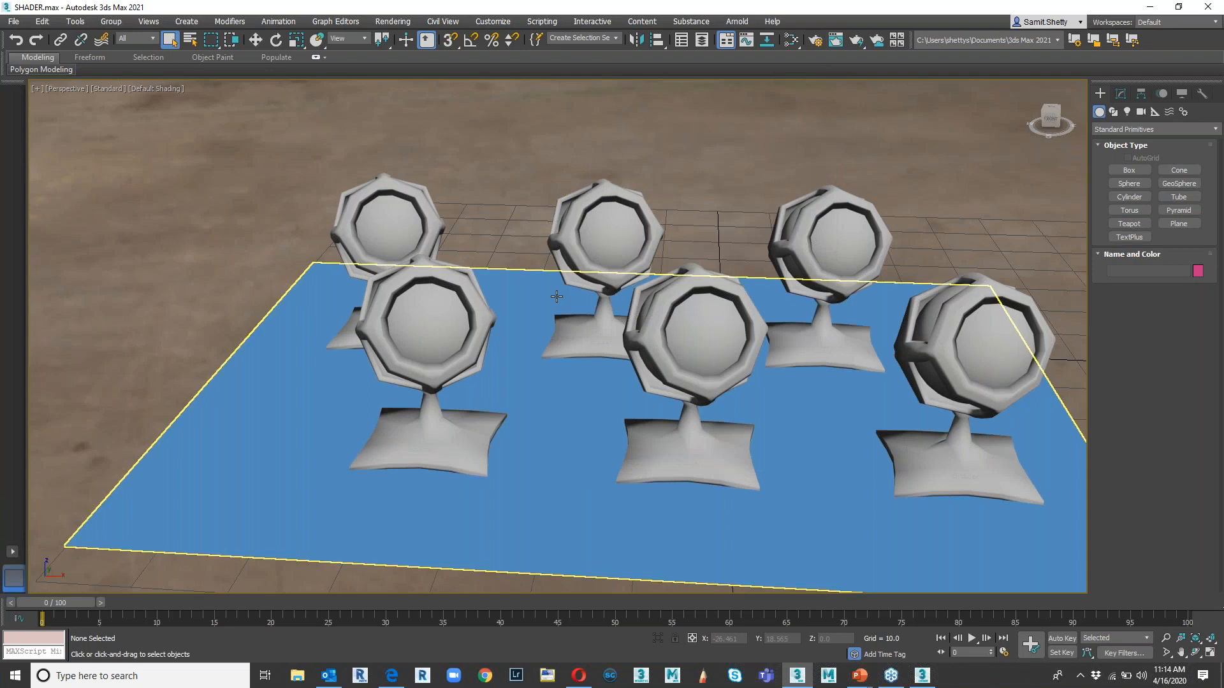
- Open the material editor in compact mode and place it clear of the shader balls
key(m)
click(479, 76)
click(488, 92)
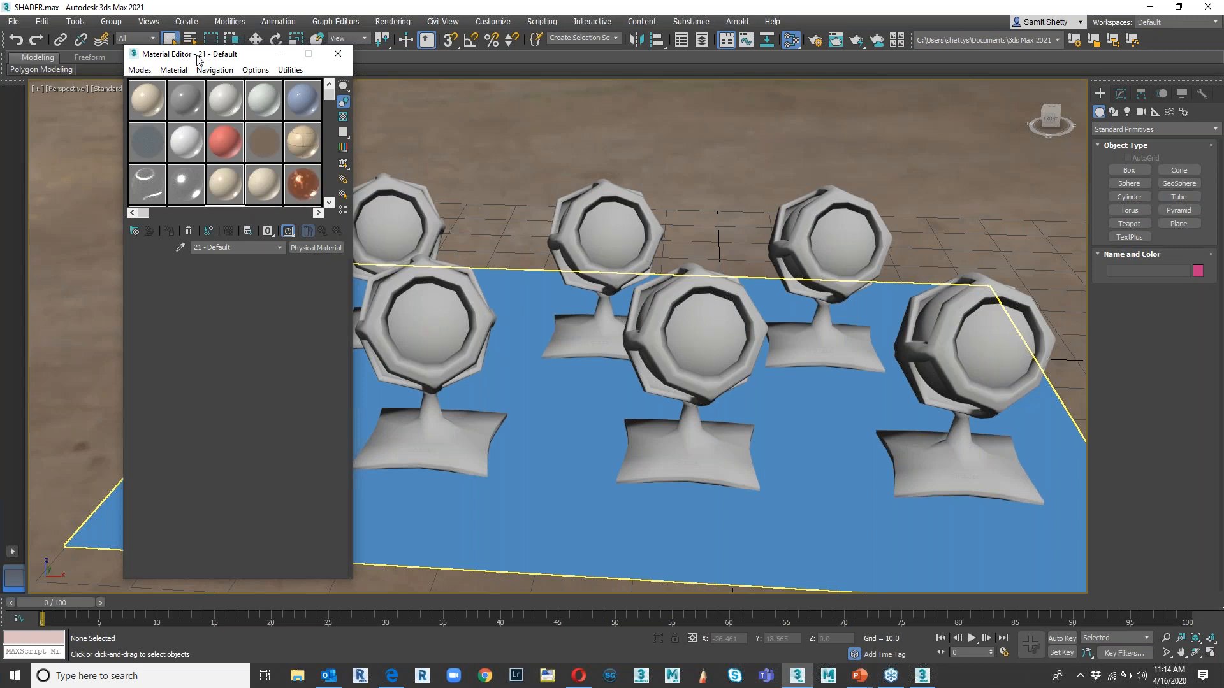
drag(197, 60, 151, 56)
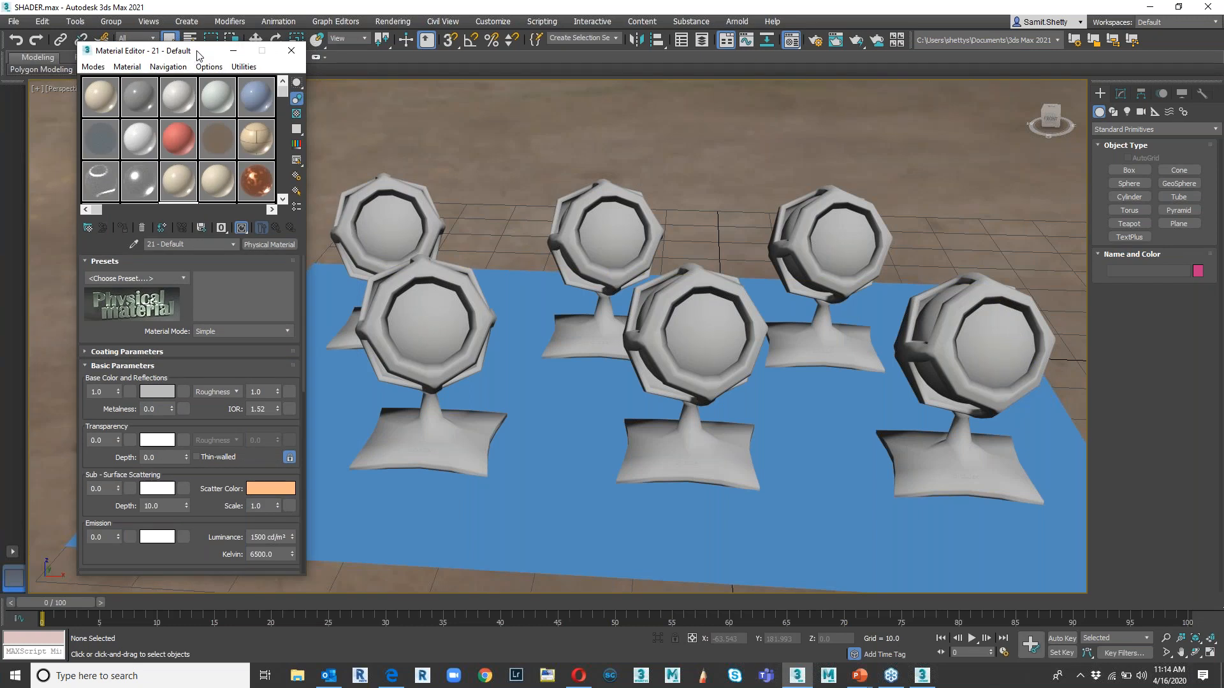
drag(197, 55, 168, 56)
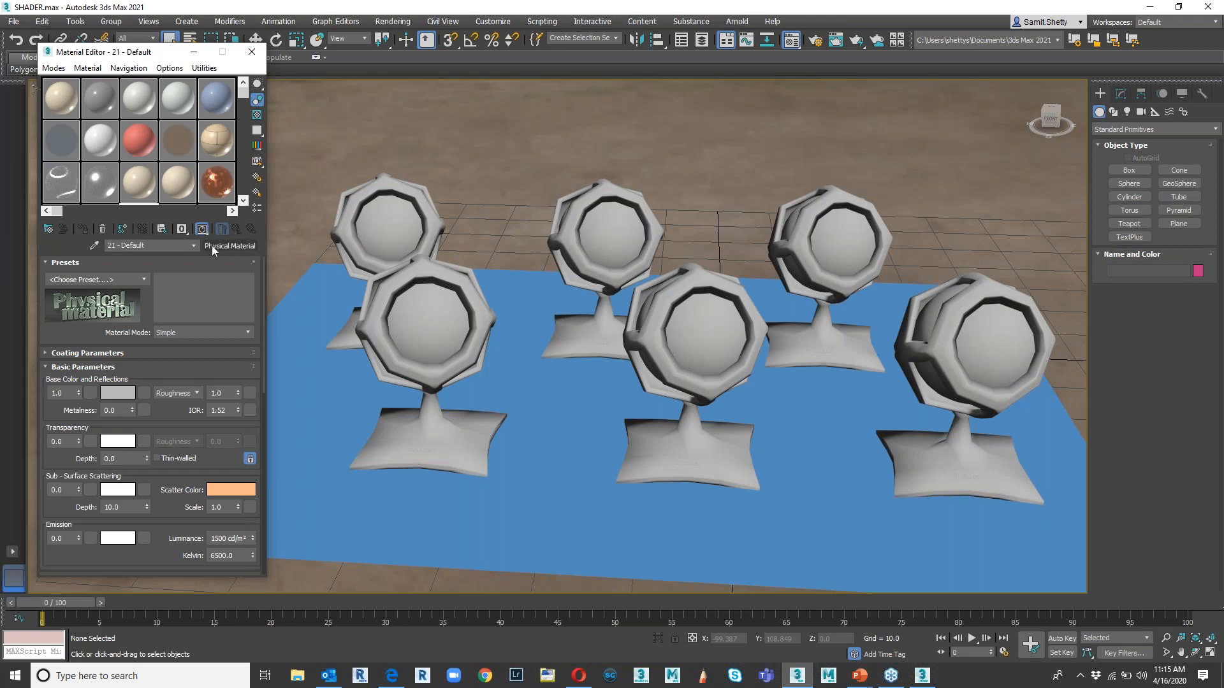
- Look through the Physical Material presets and assign the tiled 11 - Default material to the front-left shader ball
click(438, 440)
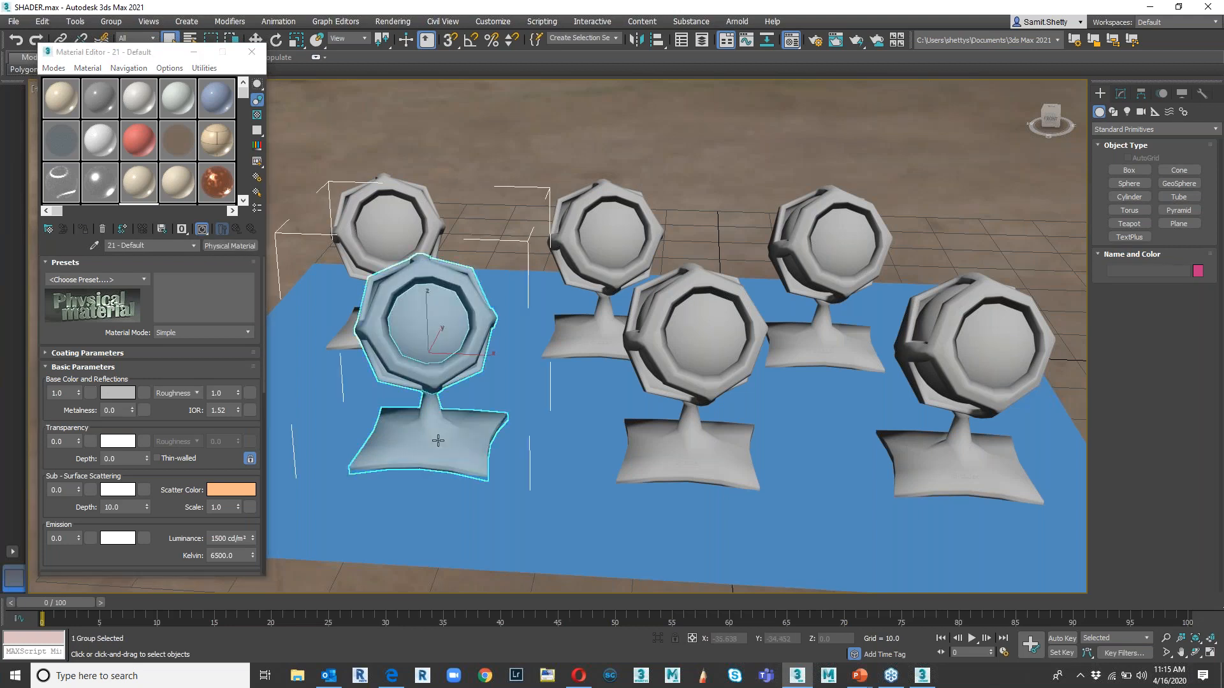
click(143, 281)
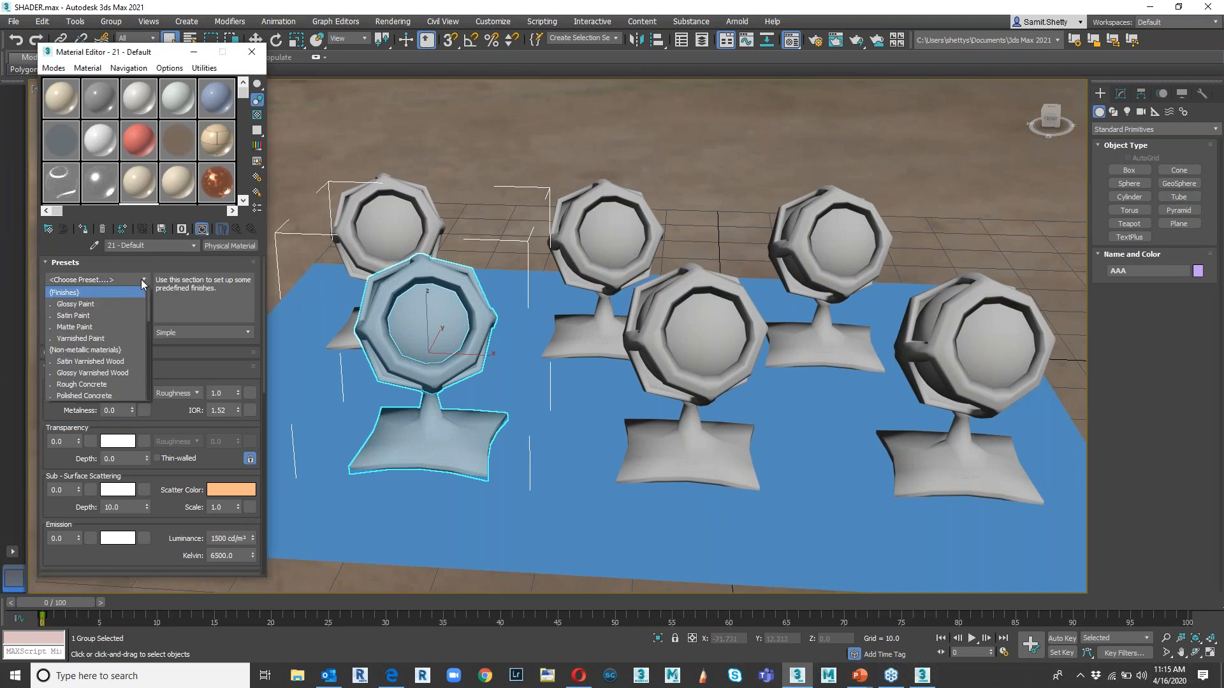
click(147, 282)
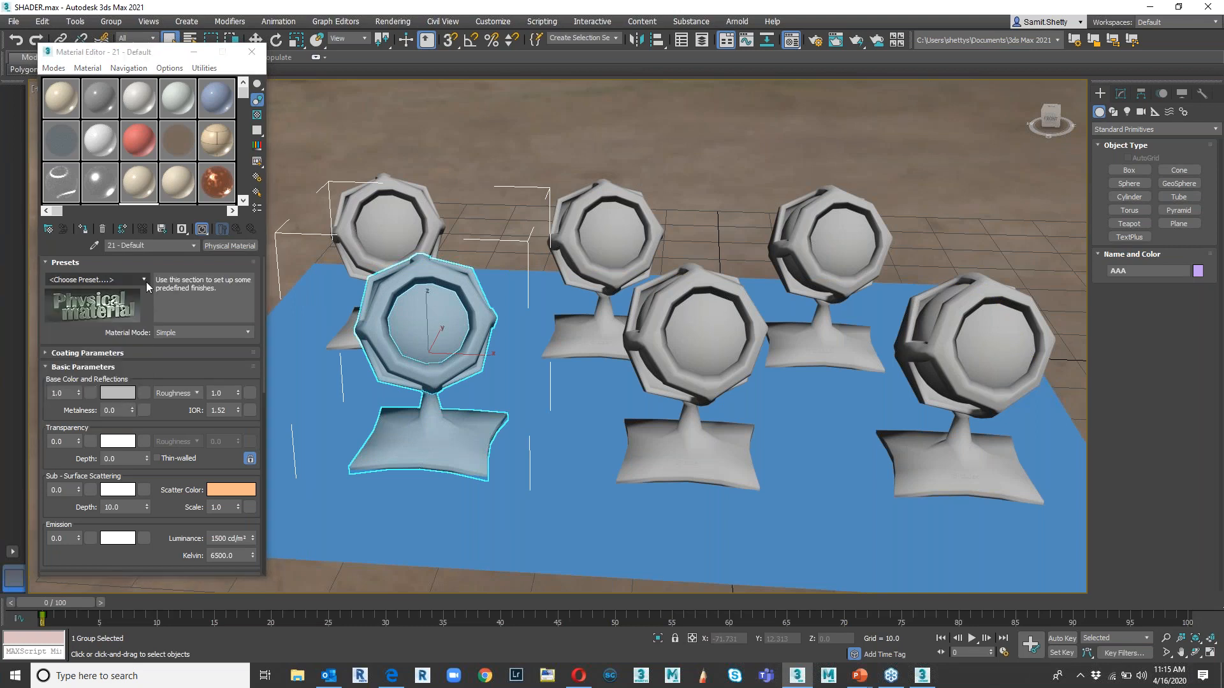
click(147, 282)
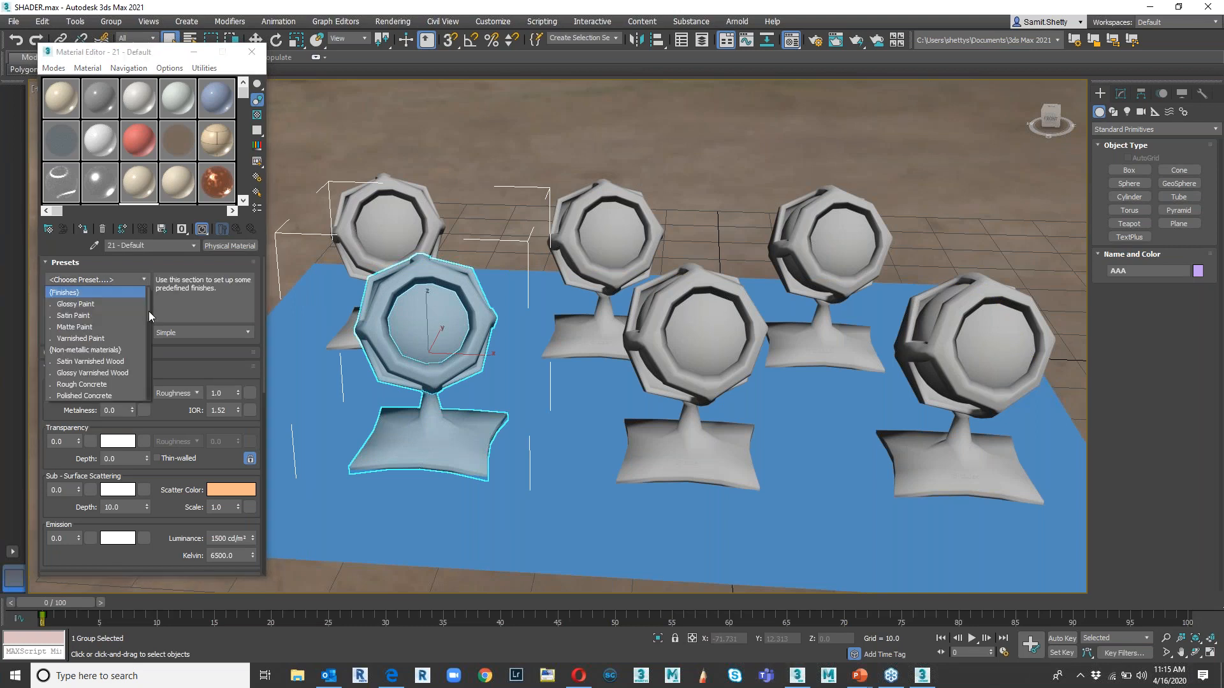
click(150, 56)
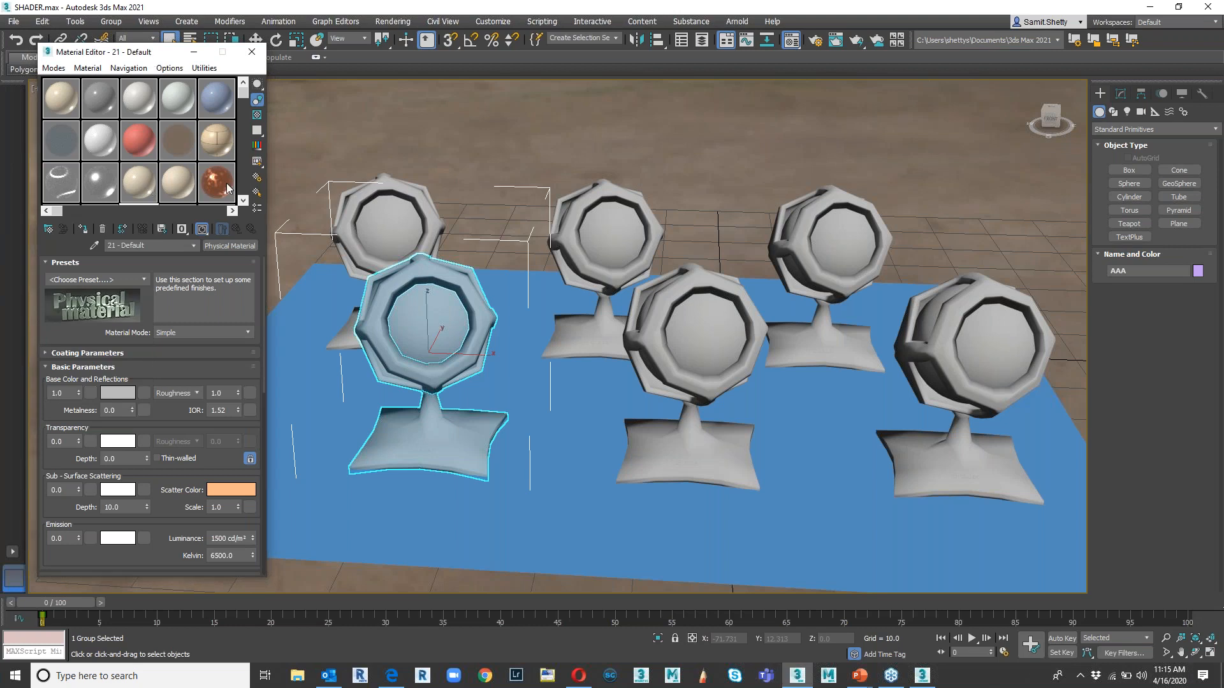
click(220, 148)
click(82, 228)
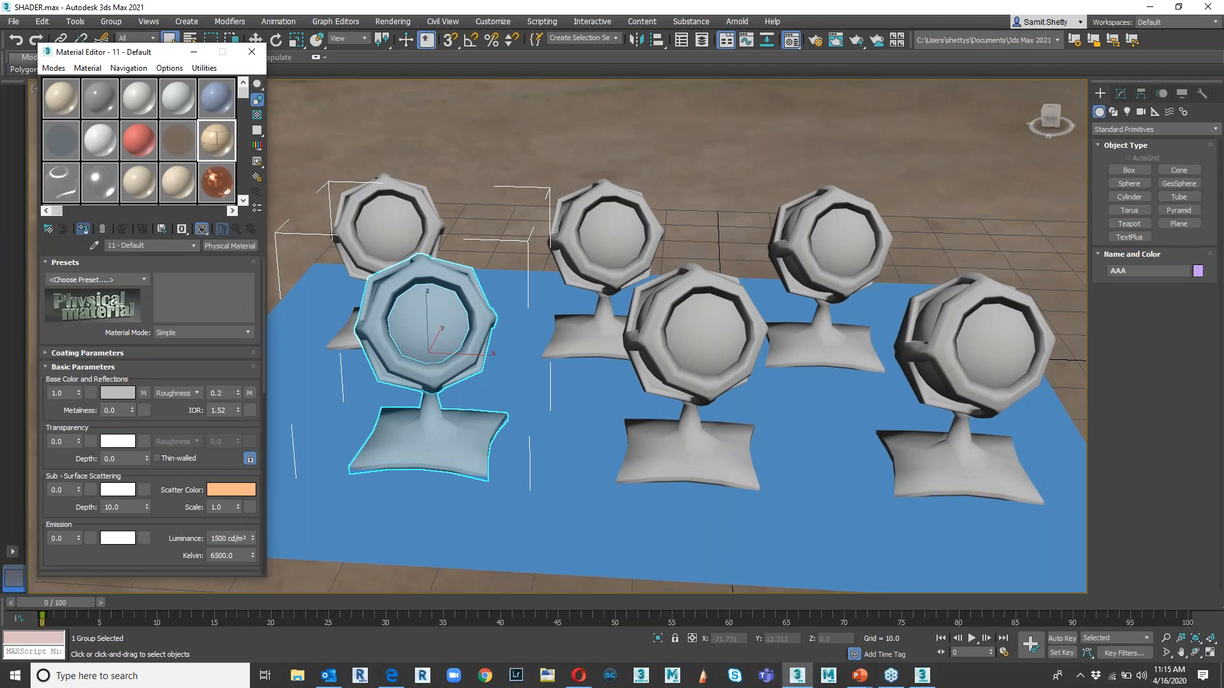
- Assign the Old Copper #1 material to the front-middle shader ball
click(695, 422)
click(217, 181)
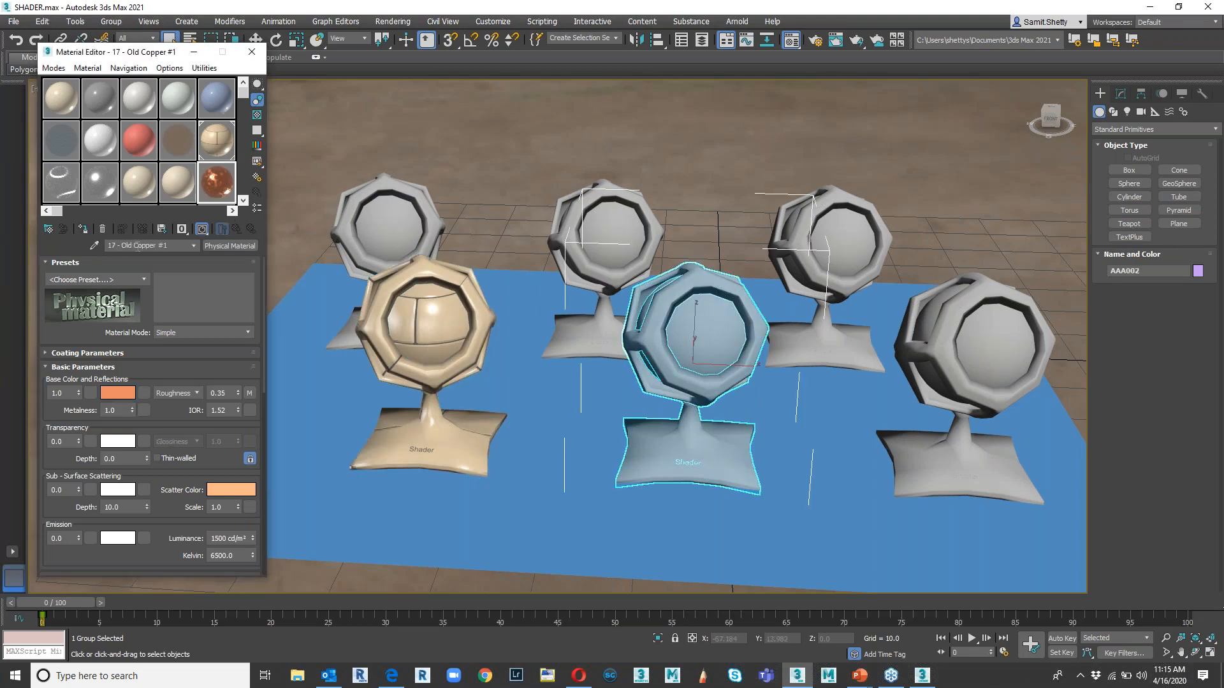
click(83, 228)
- Assign the red Wall Paint material to the back-left shader ball
click(389, 216)
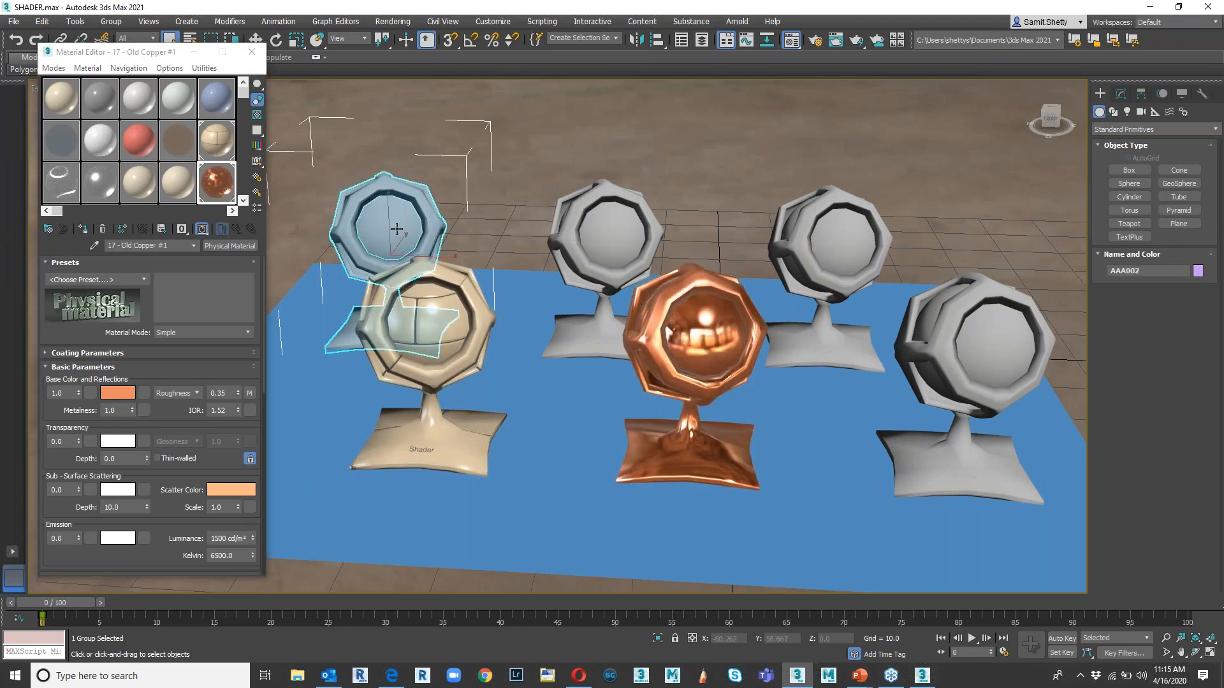
click(139, 141)
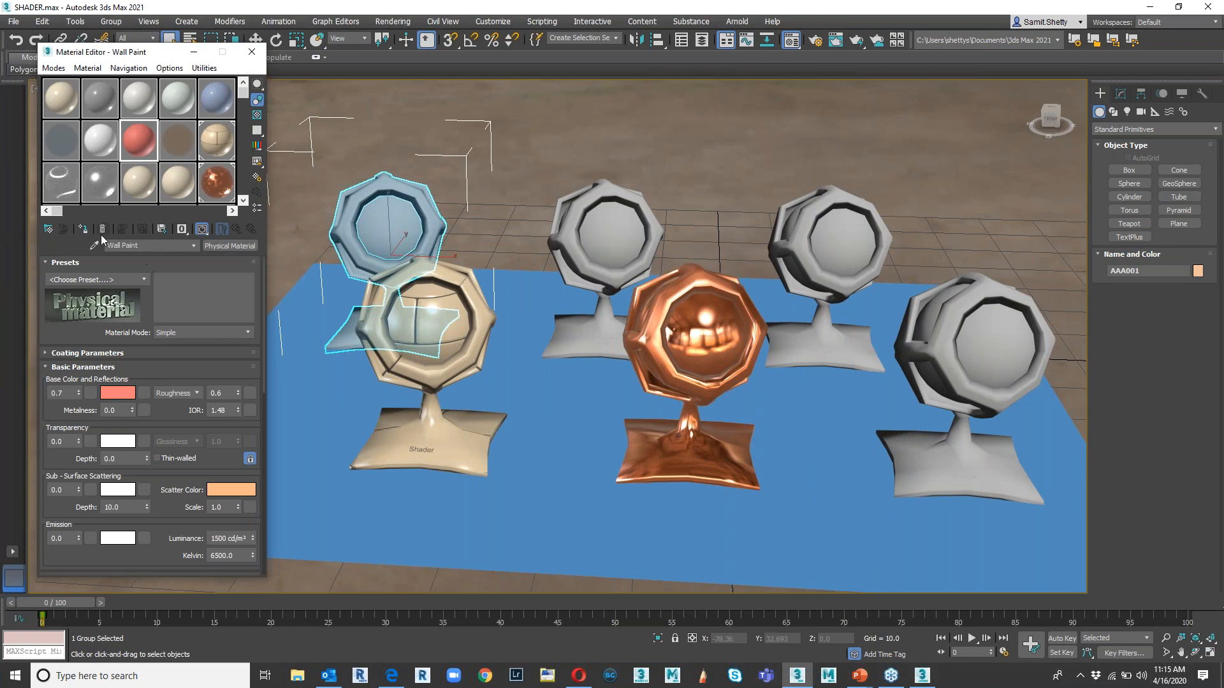
click(83, 229)
- Assign the light blue 05 - Default material to the back-middle shader ball
click(606, 235)
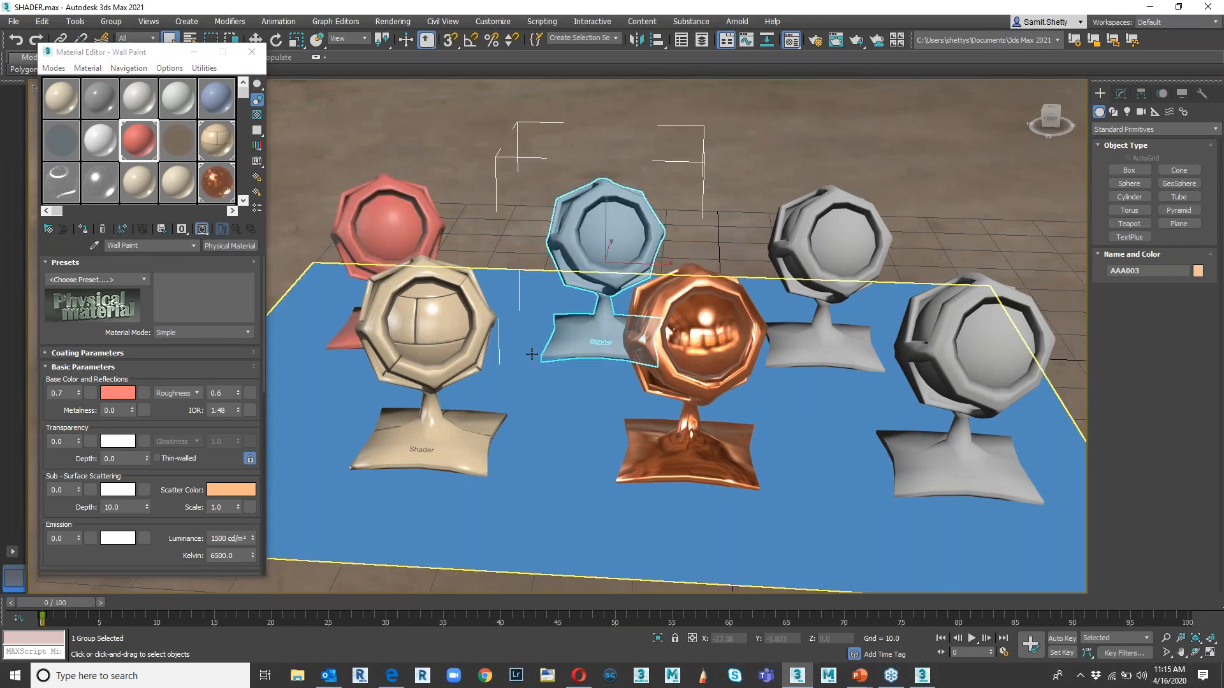
click(218, 123)
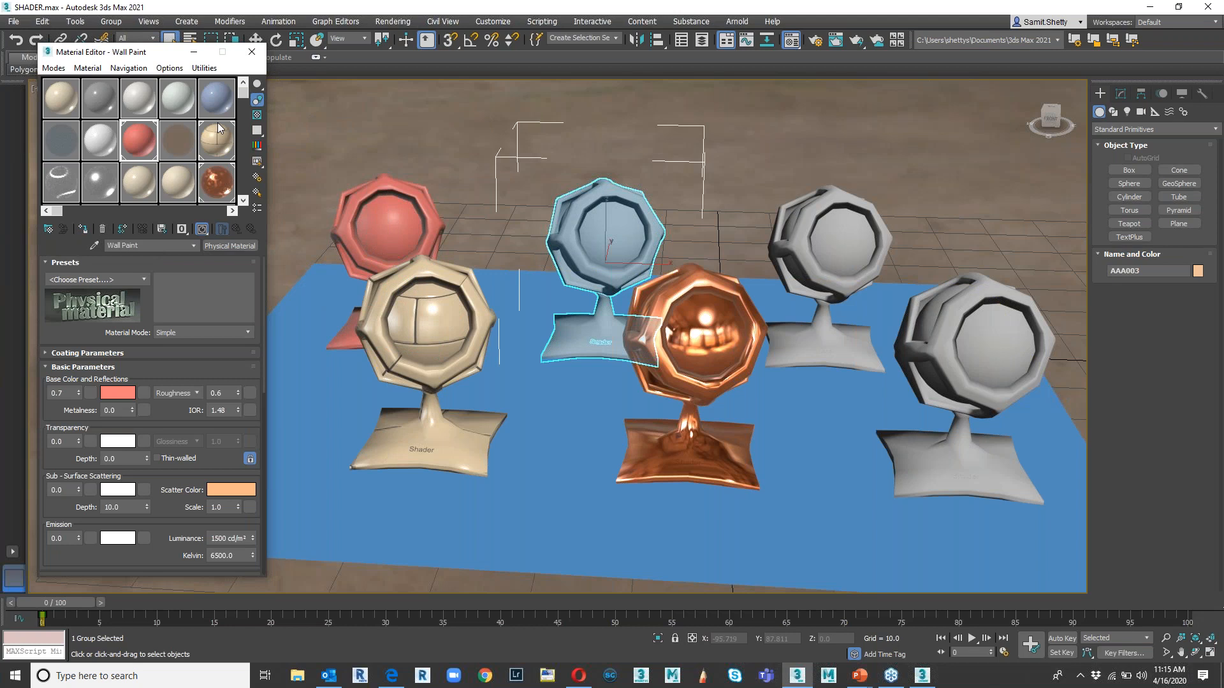
click(83, 229)
- Assign the Polished Aluminum material to the back-right shader ball
click(834, 248)
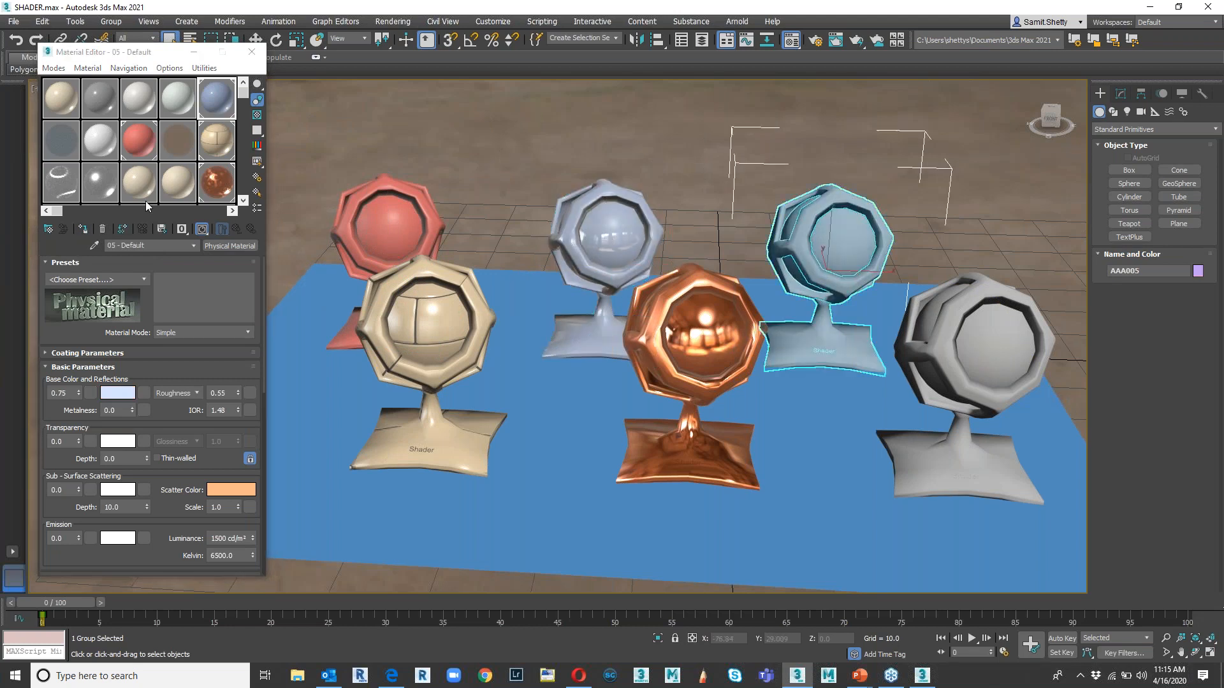
click(102, 185)
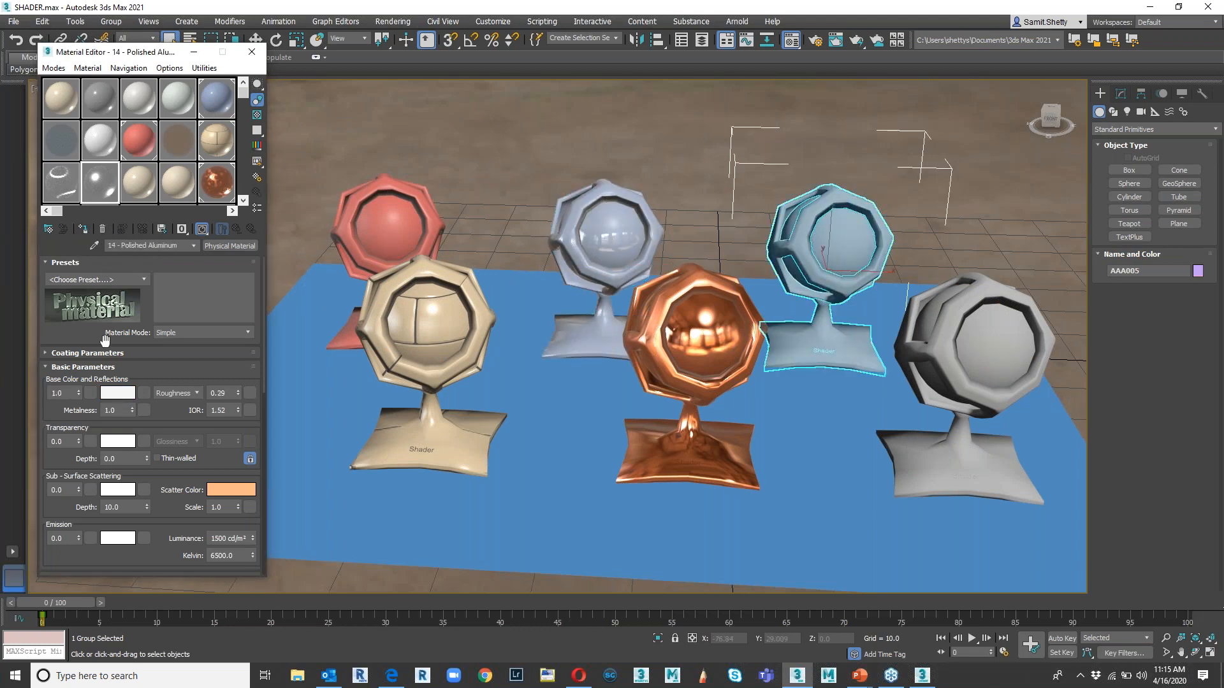
click(83, 229)
- Assign the Solid Glass material to the front-right shader ball
click(956, 367)
click(60, 140)
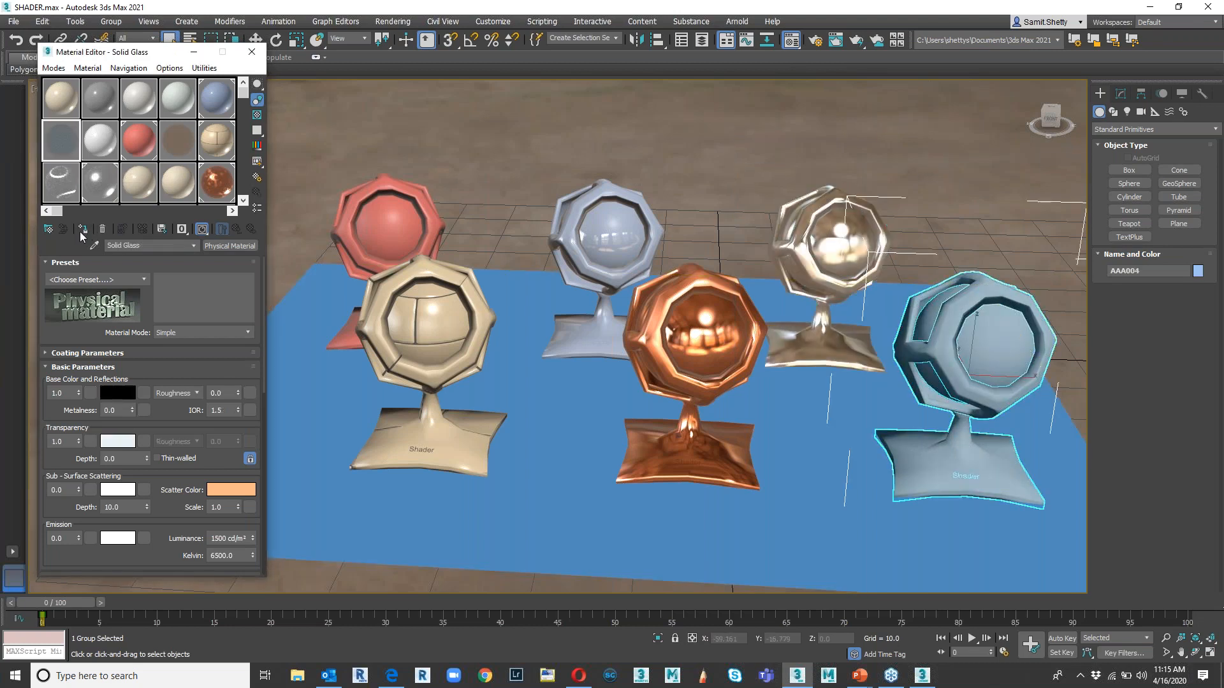
click(83, 229)
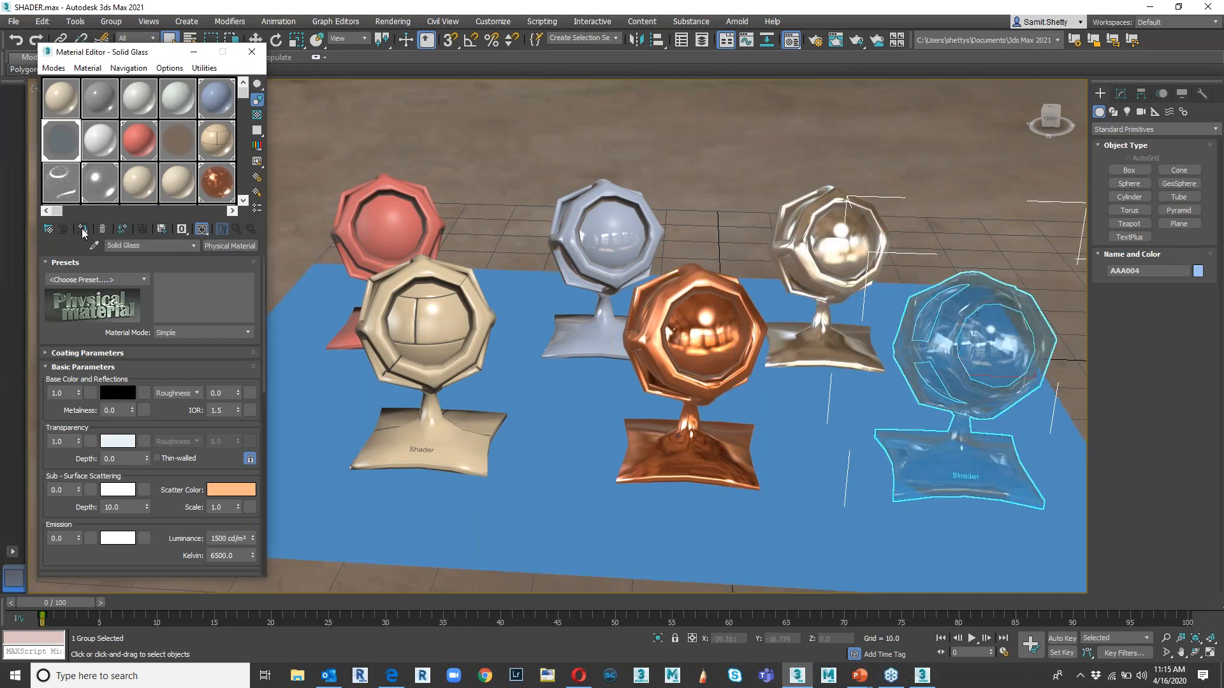
- Switch to the Slate Material Editor, move it off the shader balls and open the HDRI Environment map's parameters
click(54, 68)
click(73, 97)
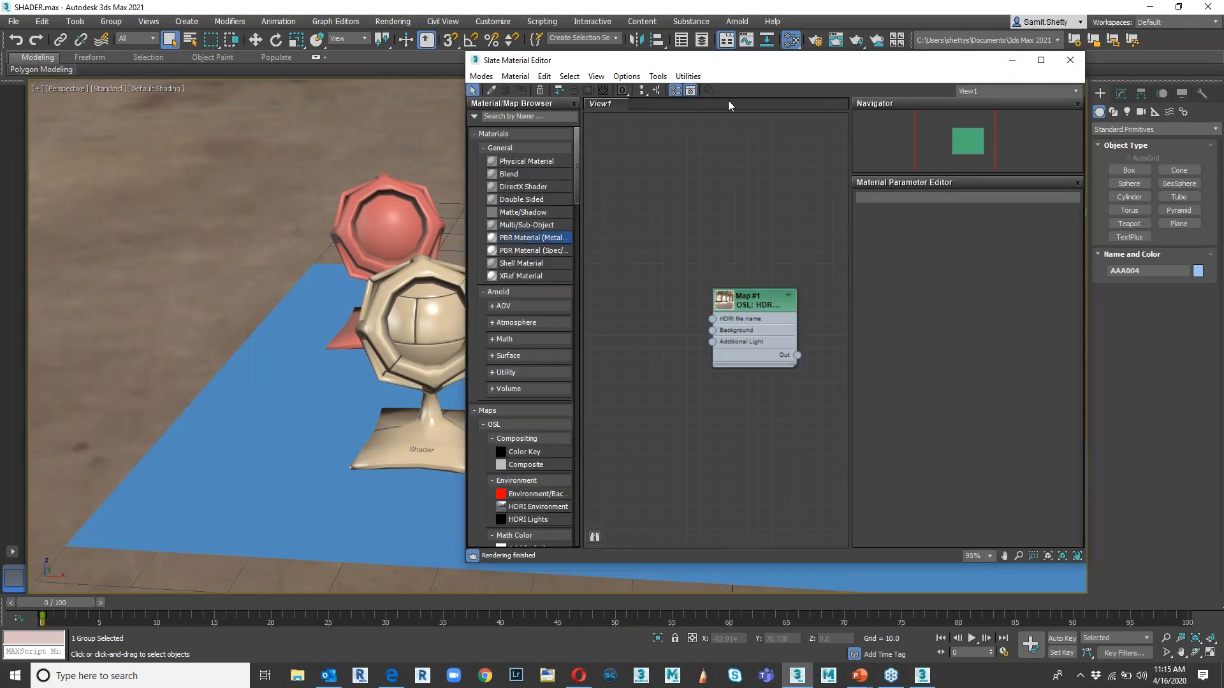
drag(793, 62, 170, 96)
drag(270, 97, 176, 91)
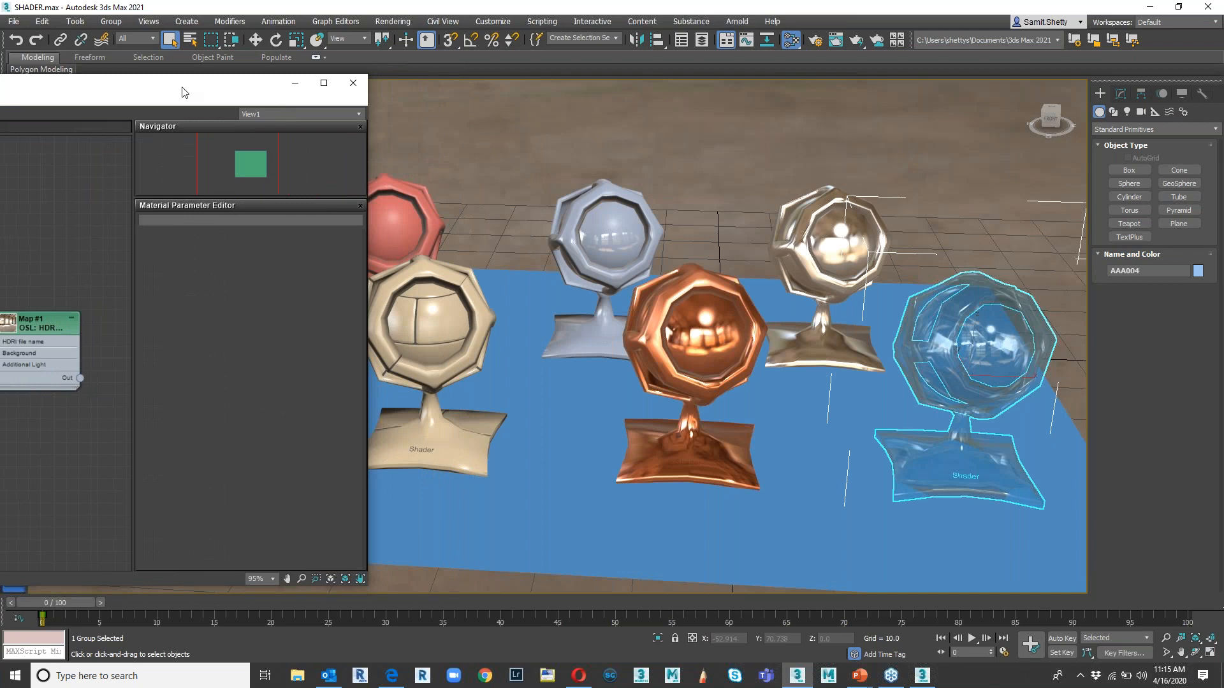
double_click(48, 318)
- Set the HDRI Environment map's rotation to -70 and close the Slate Material Editor
alt+middle_drag(804, 332, 717, 344)
alt+middle_drag(960, 330, 908, 286)
scroll(908, 287, up, 3)
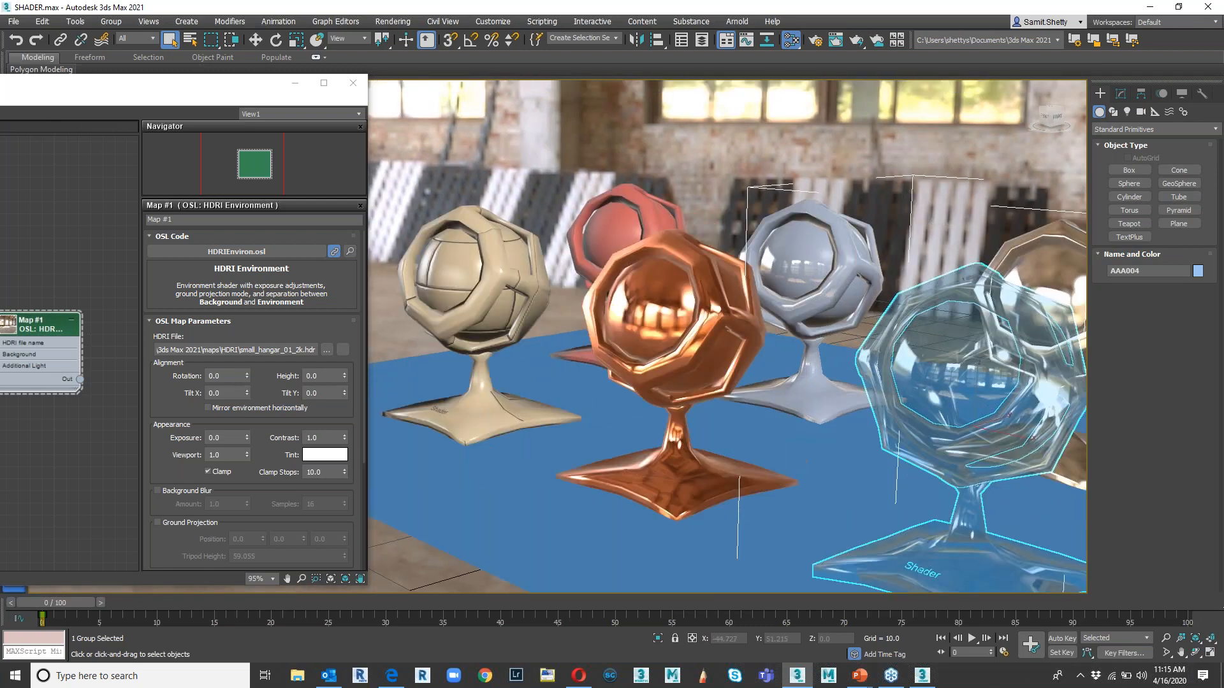
scroll(891, 290, up, 2)
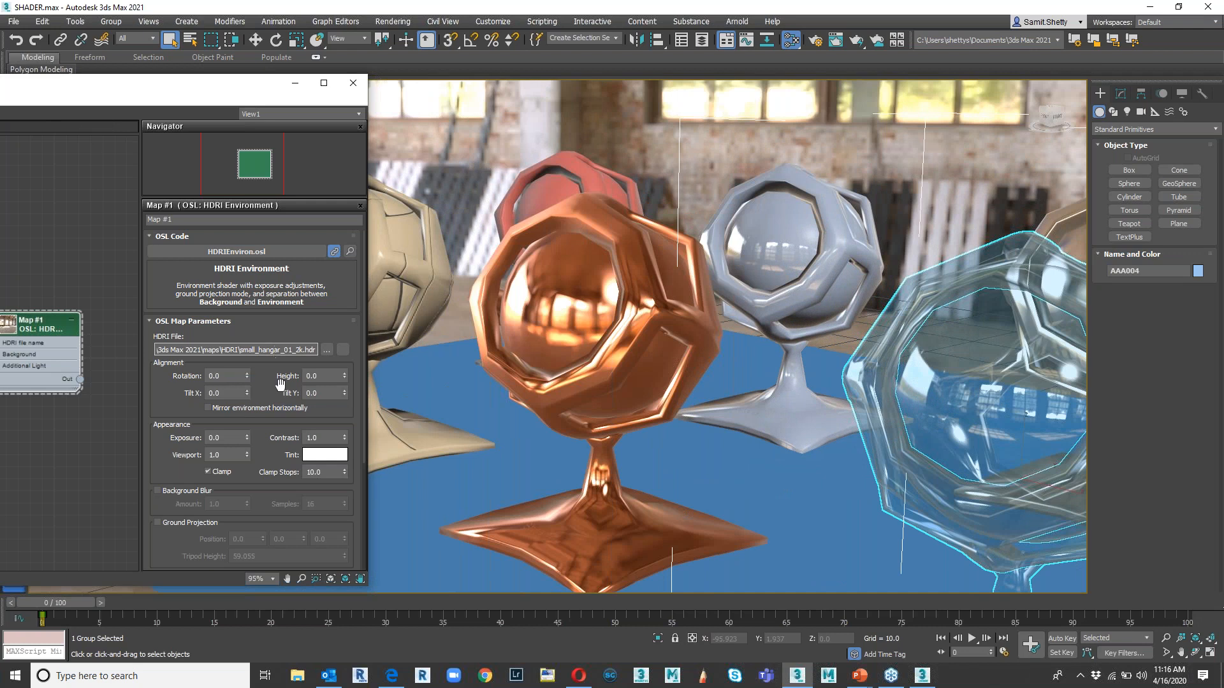
drag(247, 375, 254, 321)
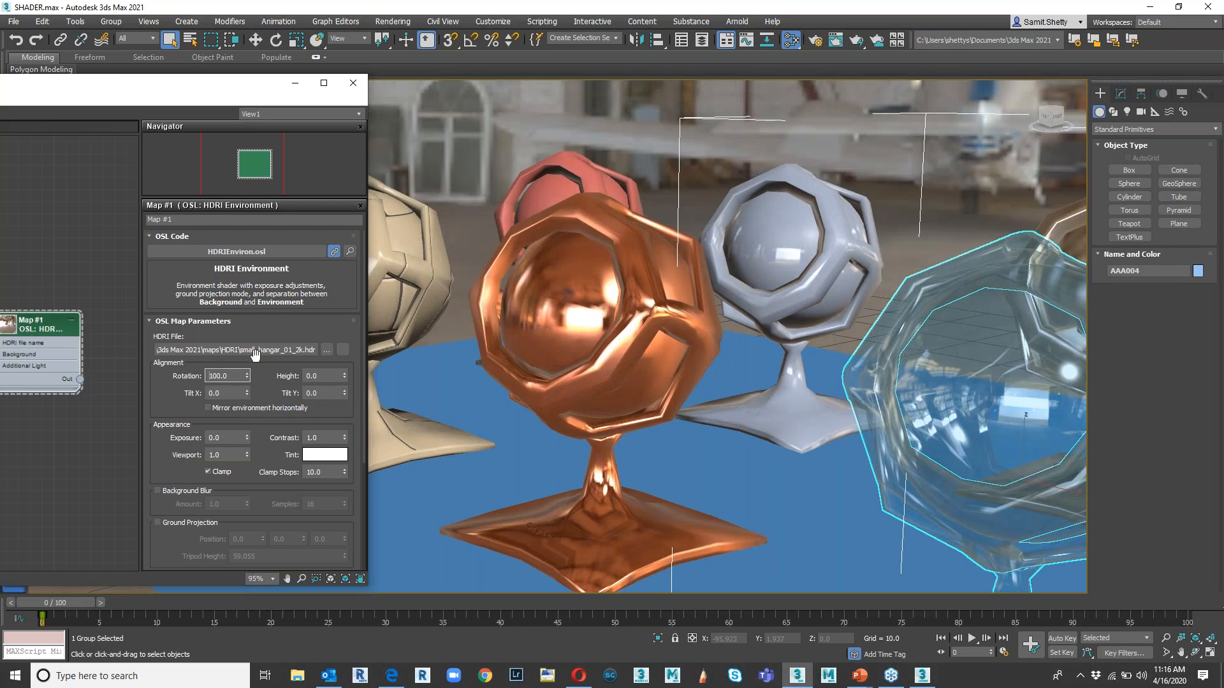
drag(246, 379, 261, 595)
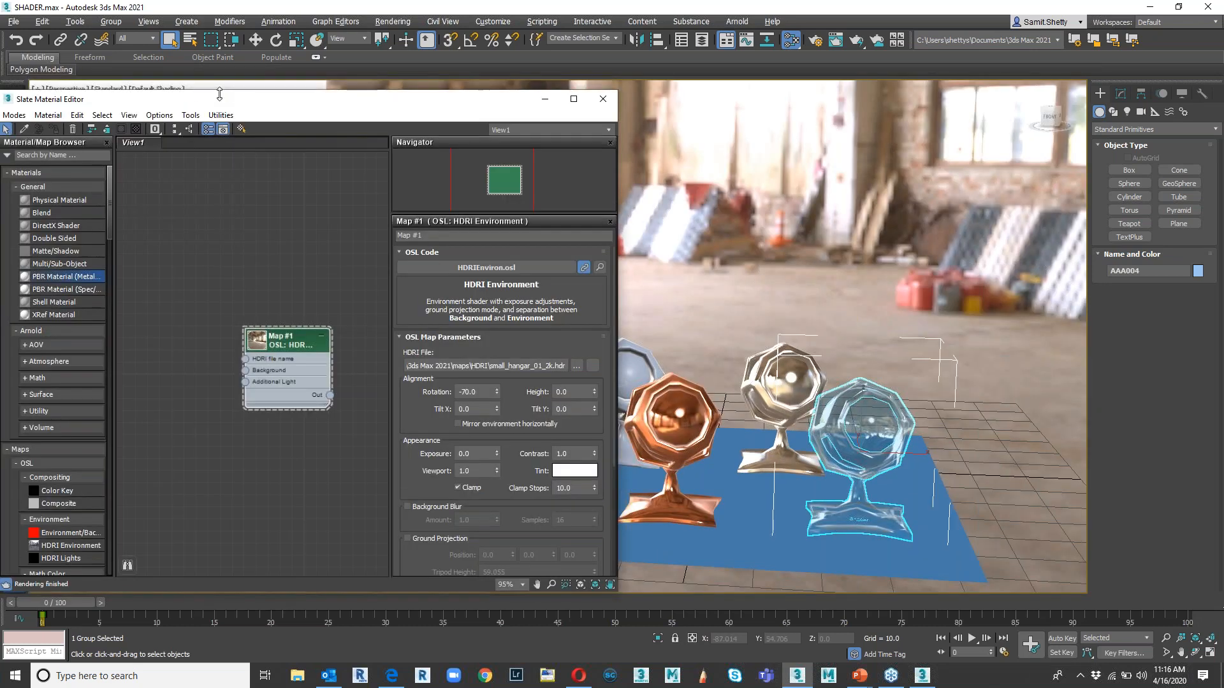
click(598, 93)
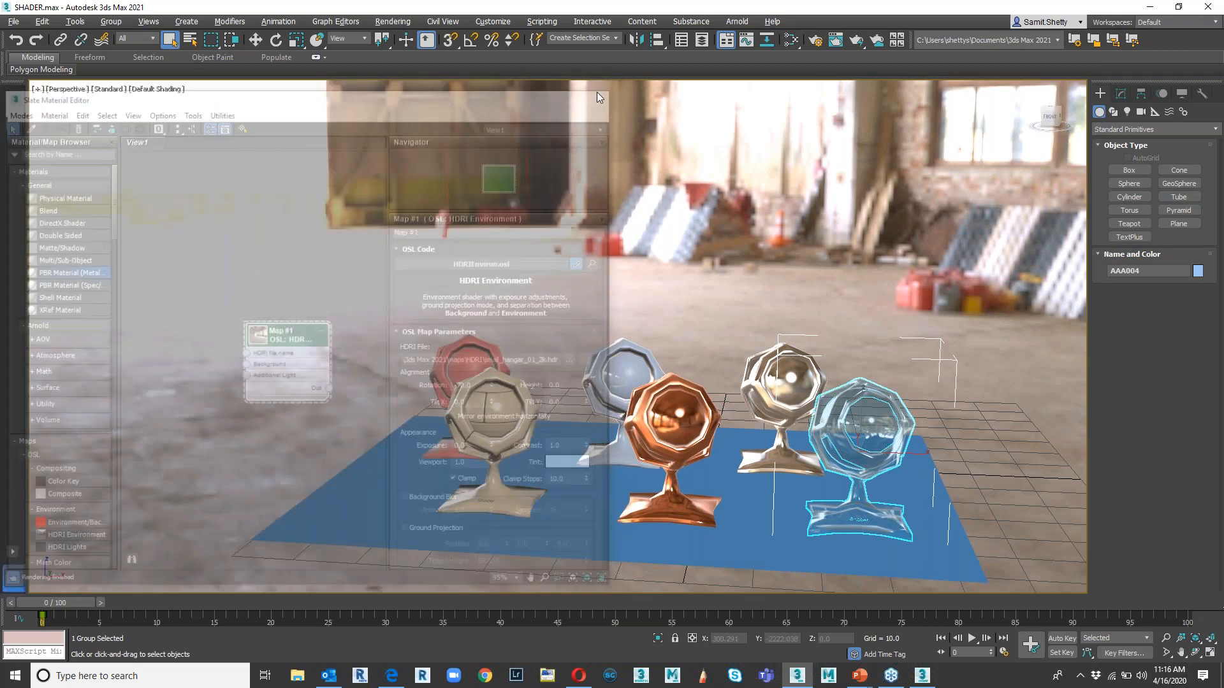
- Switch to the running PowerPoint slide show about improved viewport quality and settings
click(14, 21)
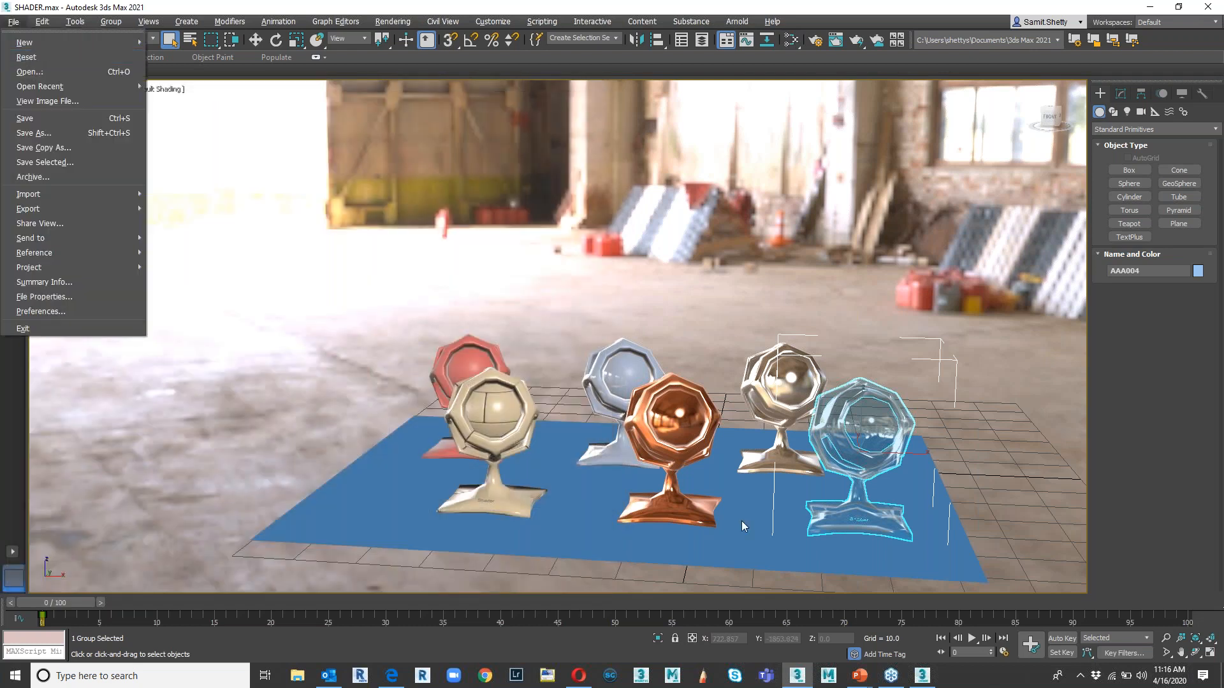
mouse_move(866, 684)
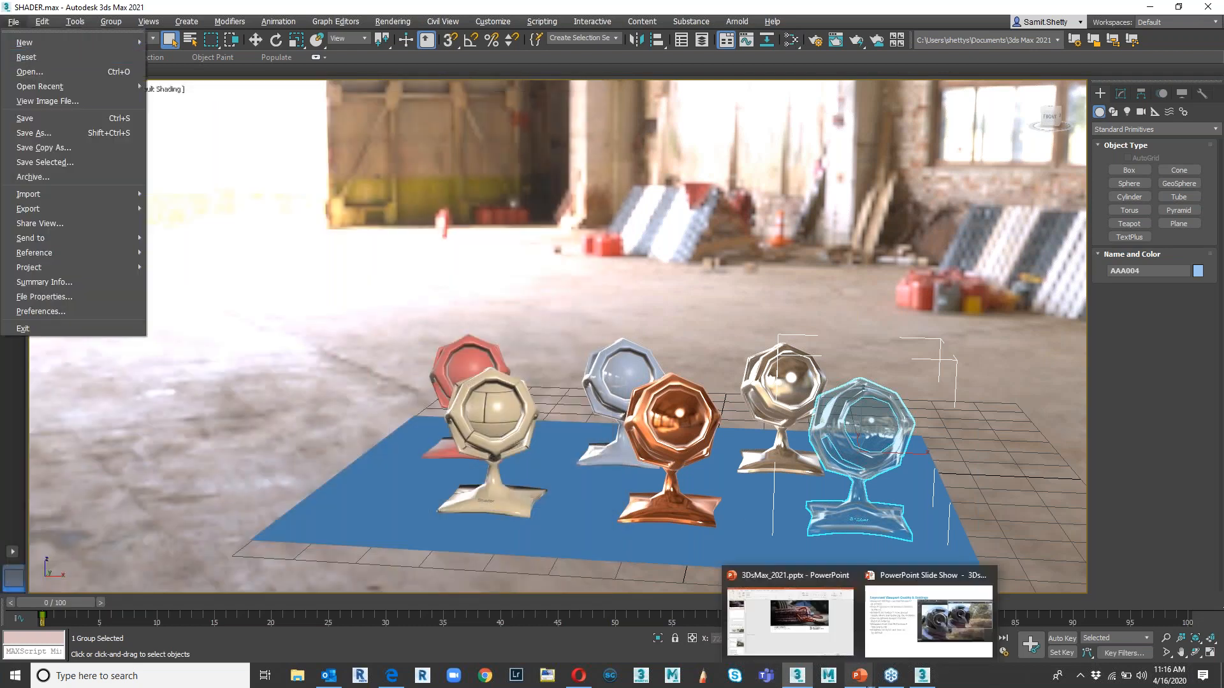
click(928, 620)
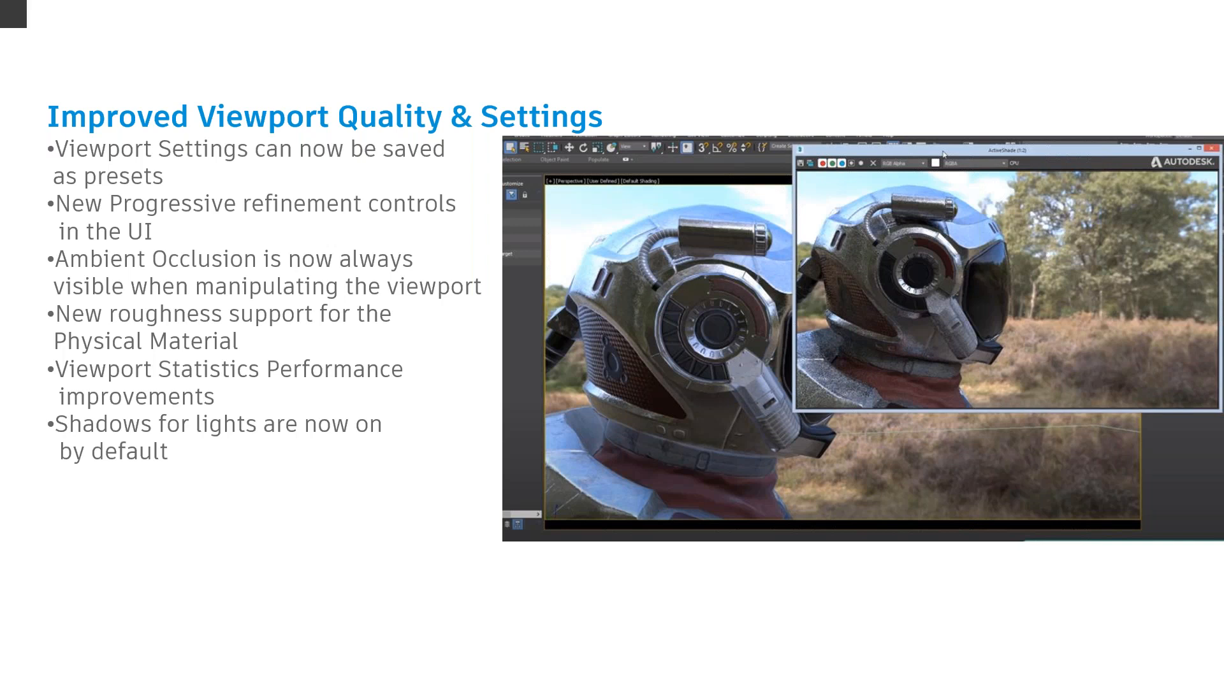
- Switch back to 3ds Max and reset the scene to an empty default one
key(alt+Tab)
click(586, 363)
click(574, 357)
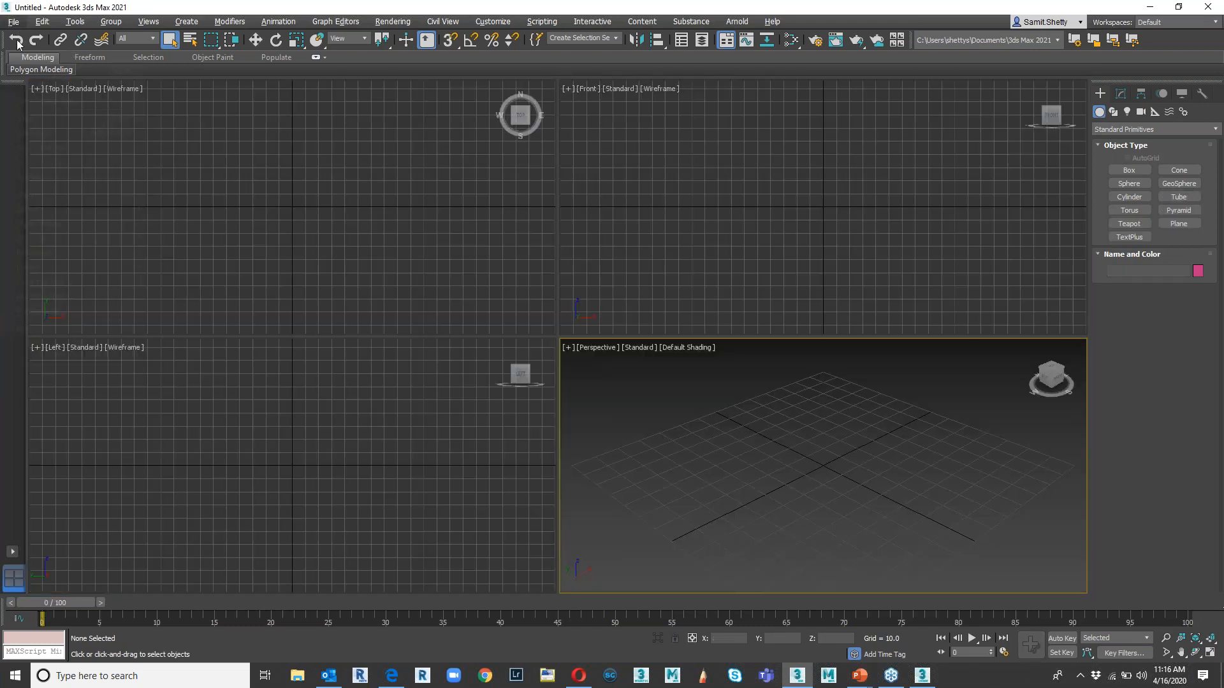
click(14, 23)
click(25, 49)
click(594, 362)
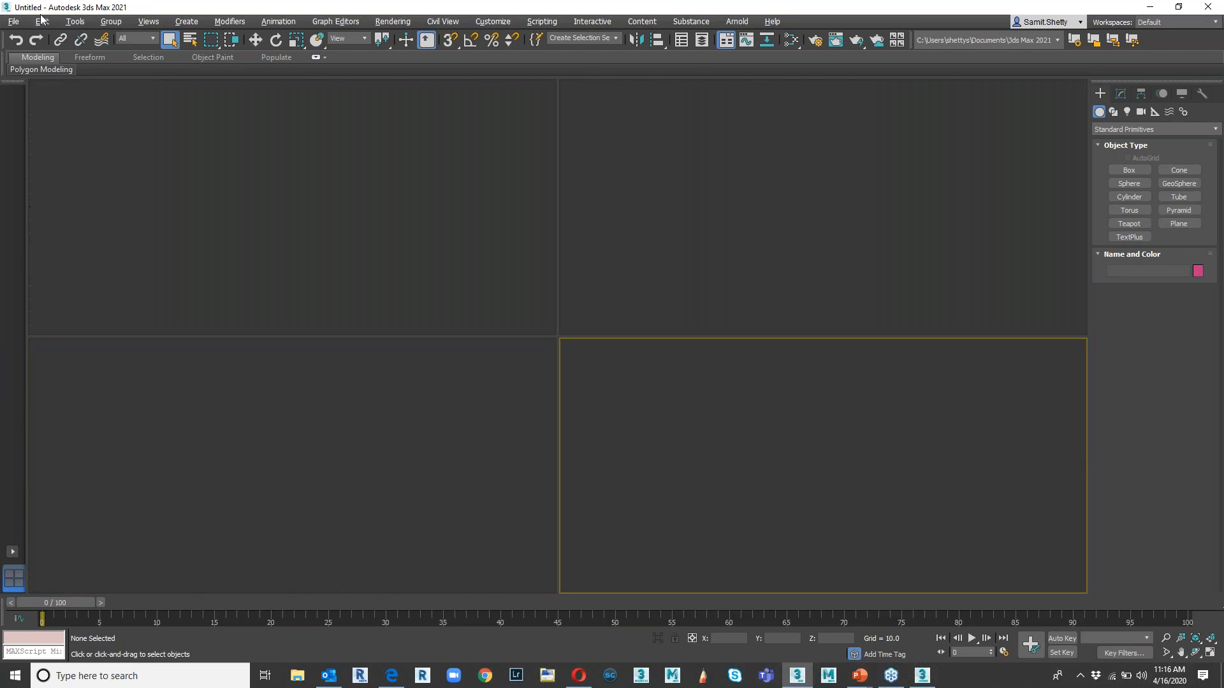
- Open AO01.max from C:\Demo\MAX\Scenes\2021, adopting the file's gamma and LUT settings
click(15, 24)
click(25, 62)
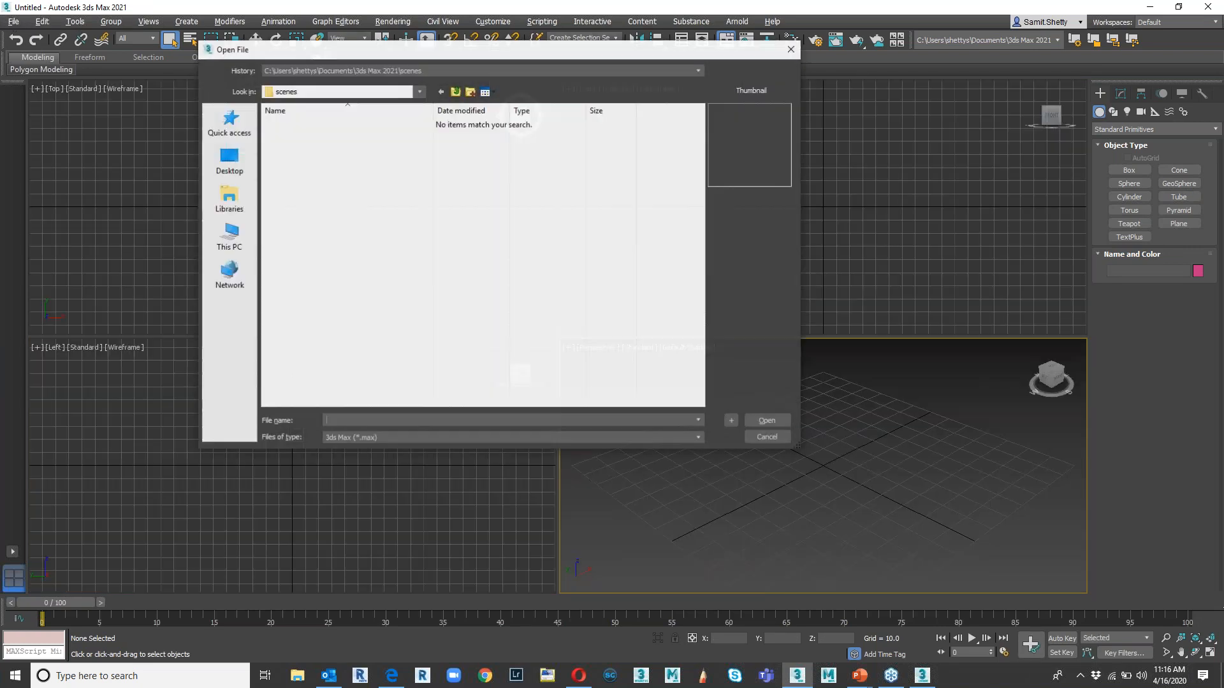
click(411, 69)
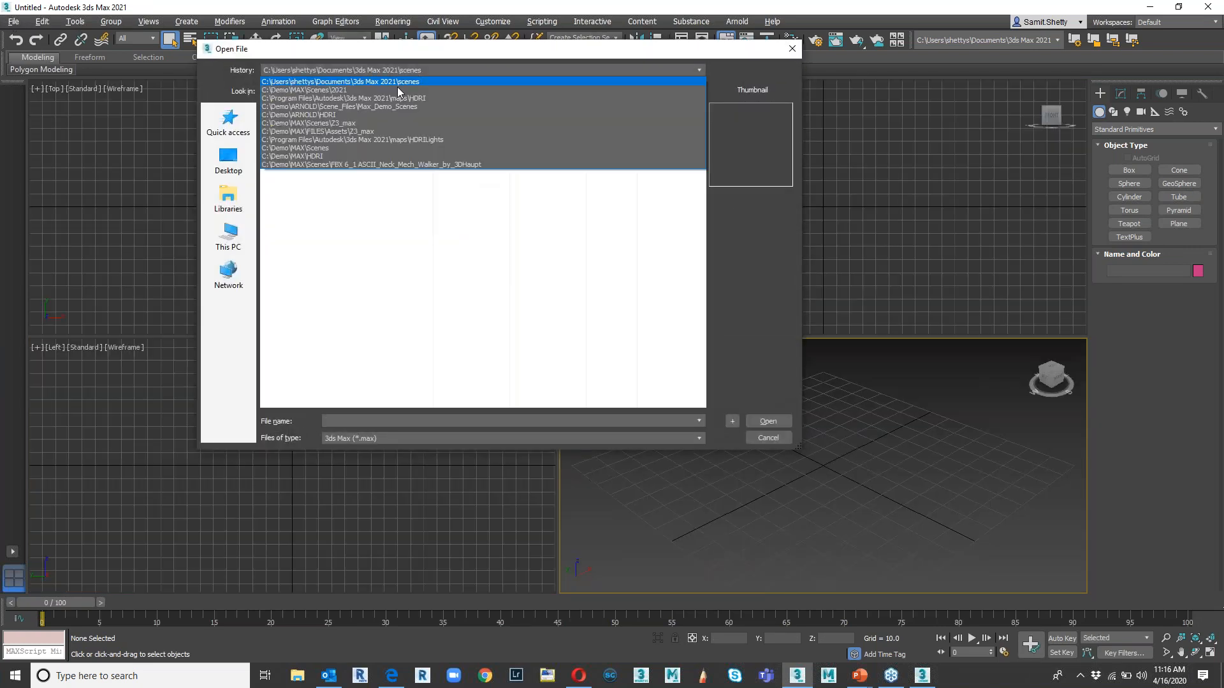
click(344, 90)
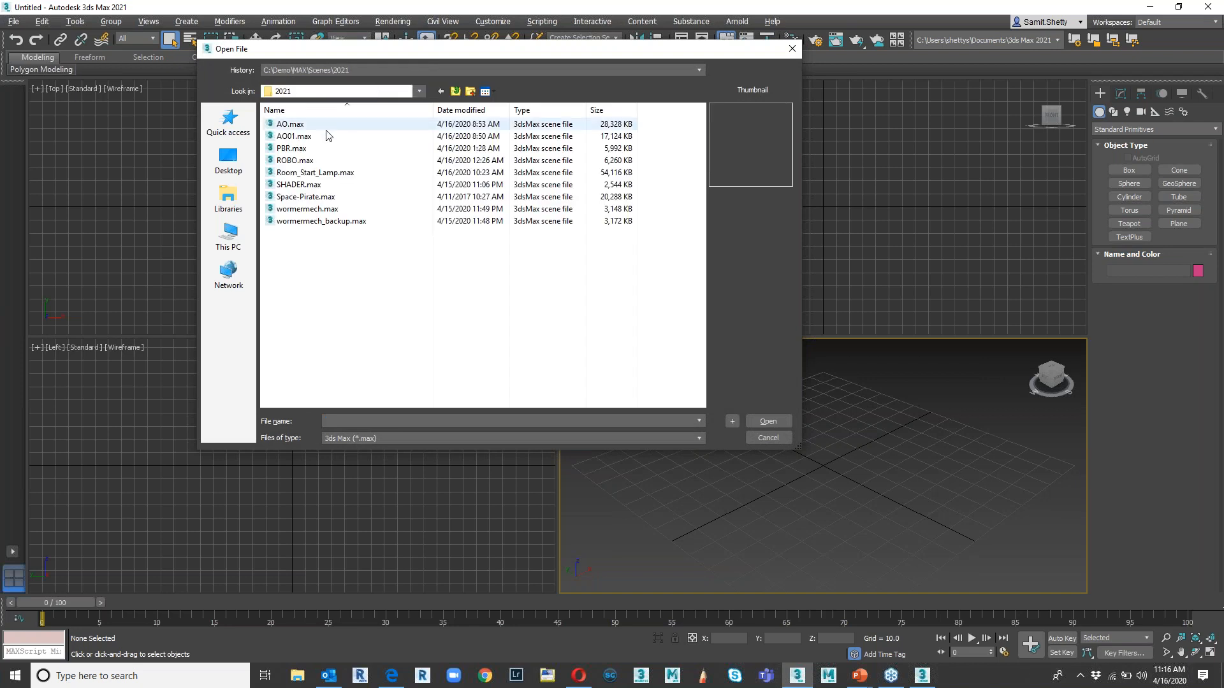
click(324, 136)
click(766, 420)
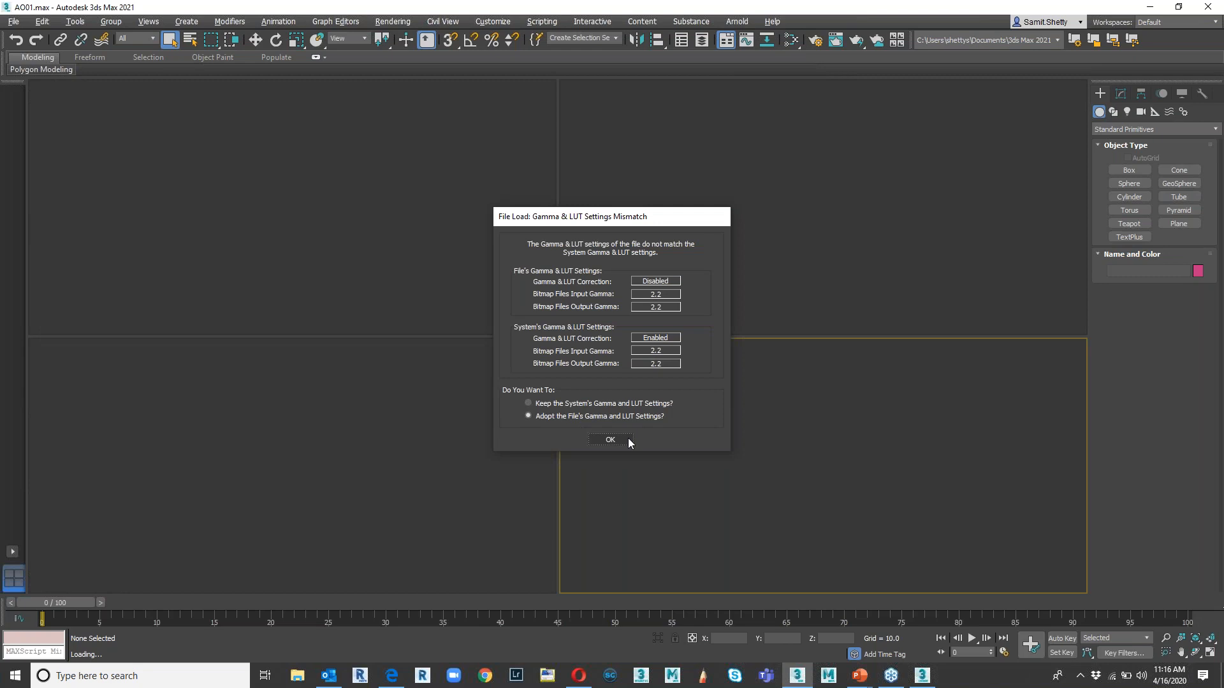
click(629, 439)
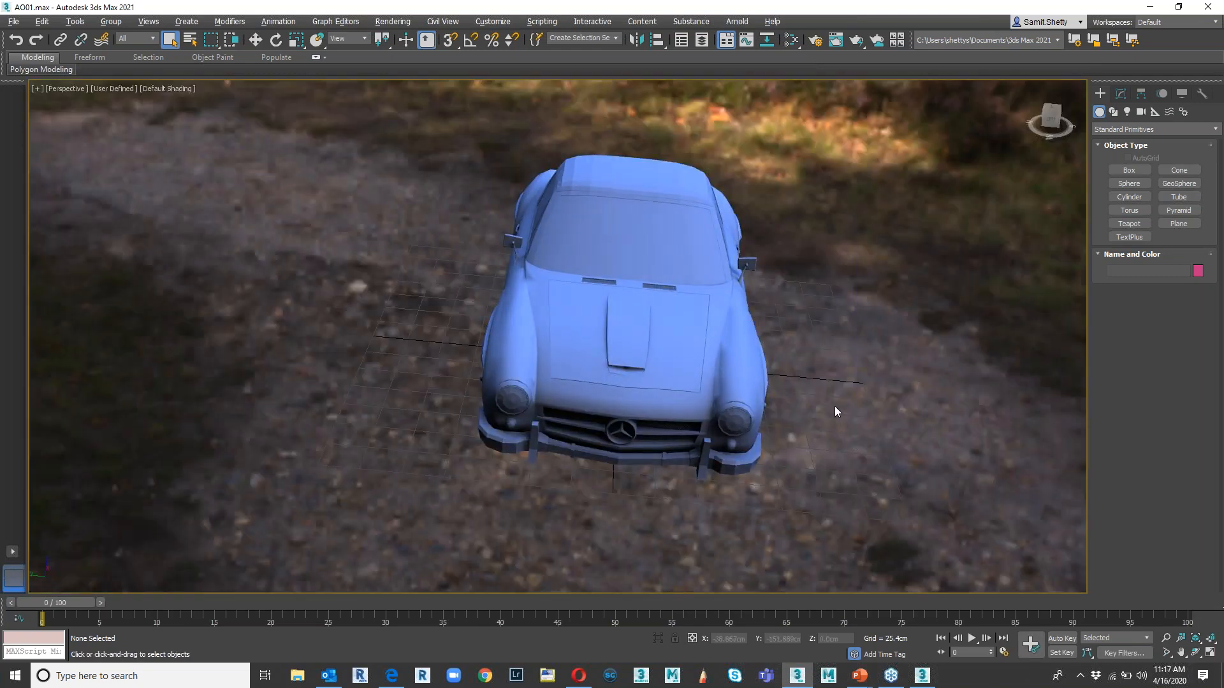
- Open the Perspective viewport's settings, move the dialog off the car and show the Per-View Settings
alt+middle_drag(843, 388, 809, 391)
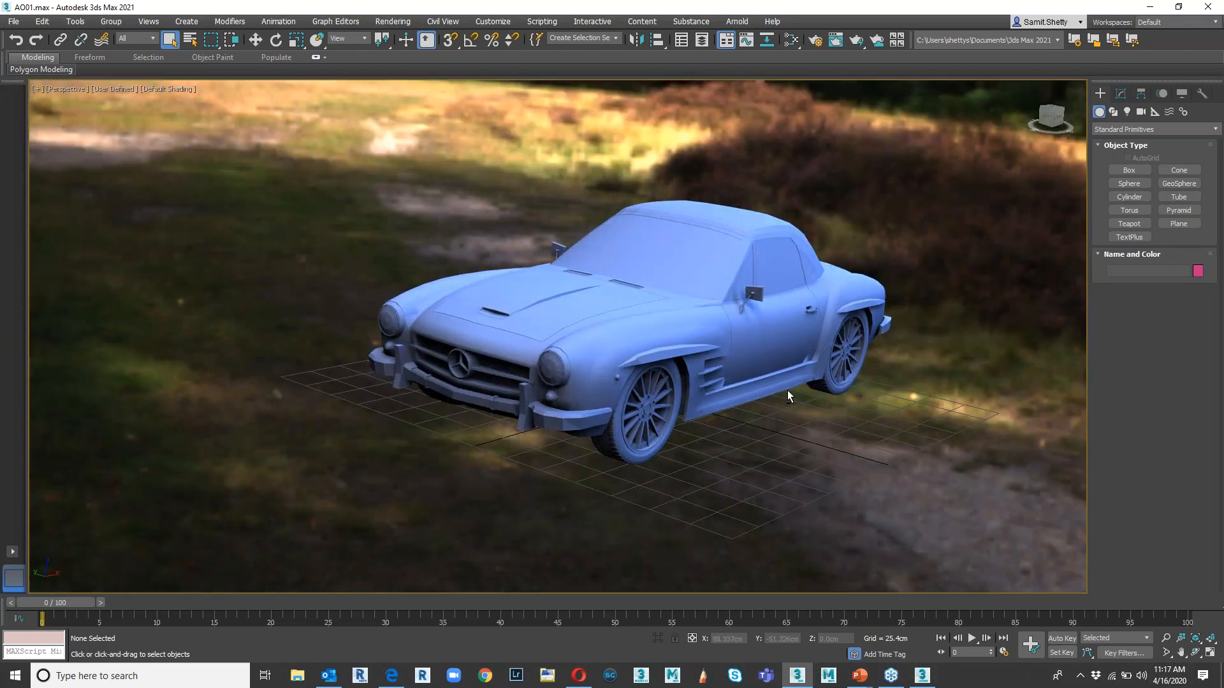
alt+middle_drag(782, 399, 781, 411)
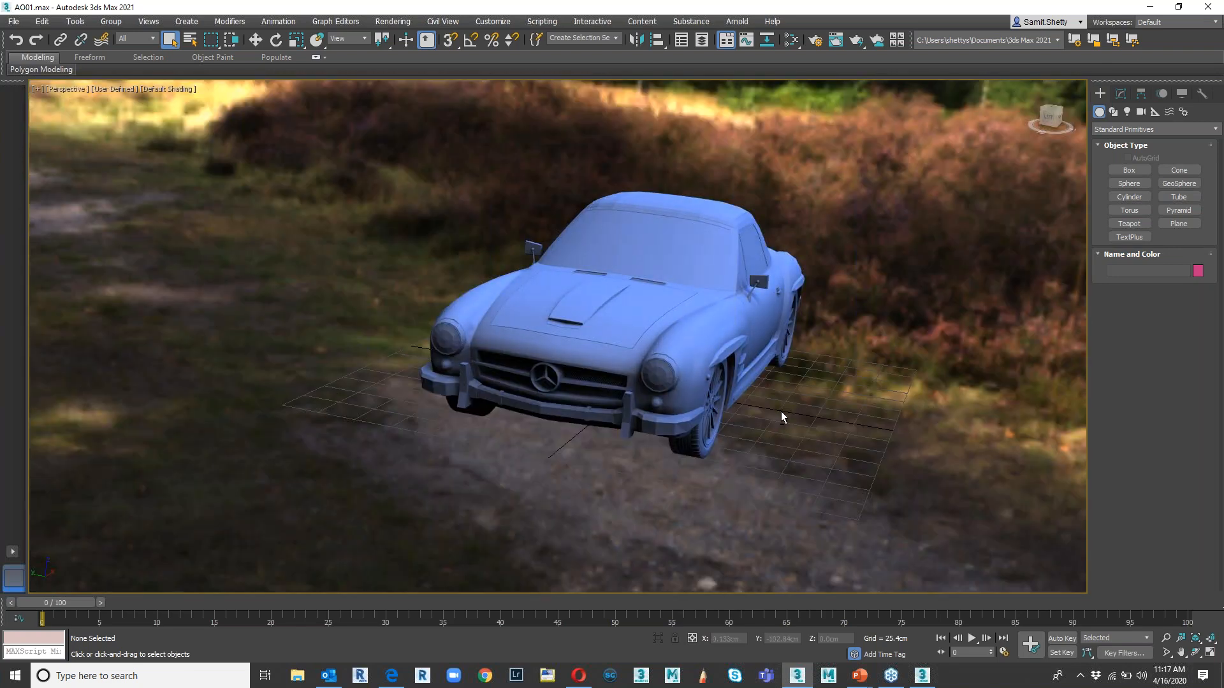
click(173, 89)
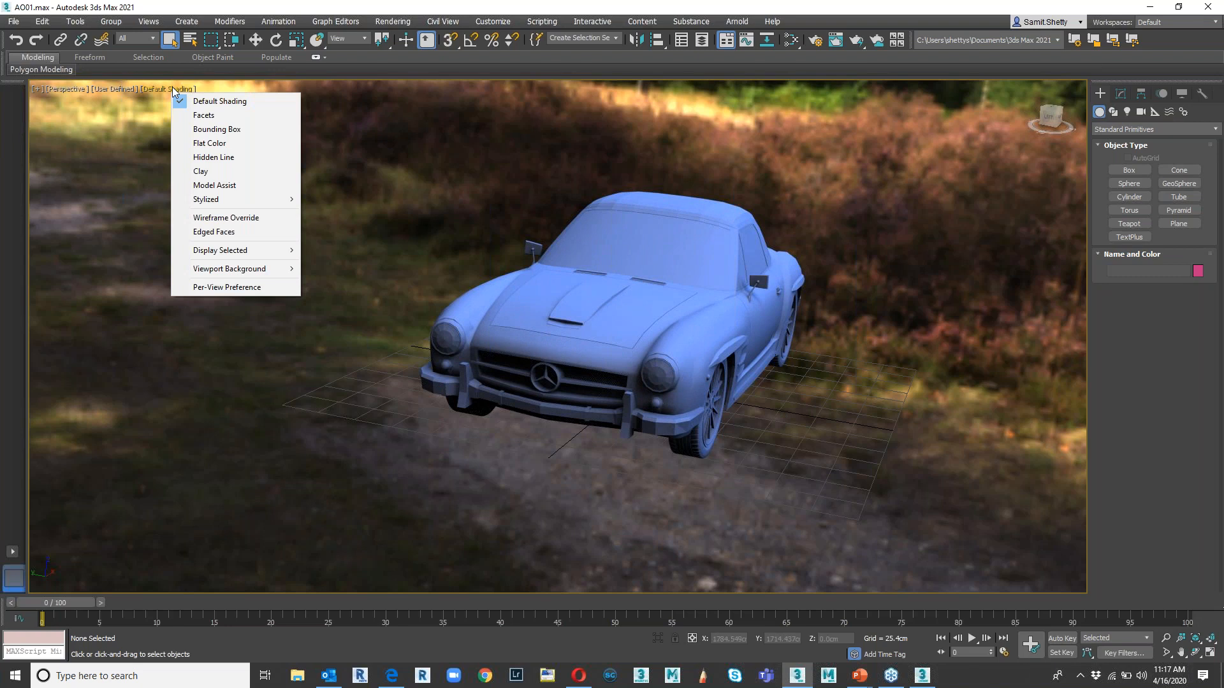
click(198, 286)
drag(610, 109, 988, 92)
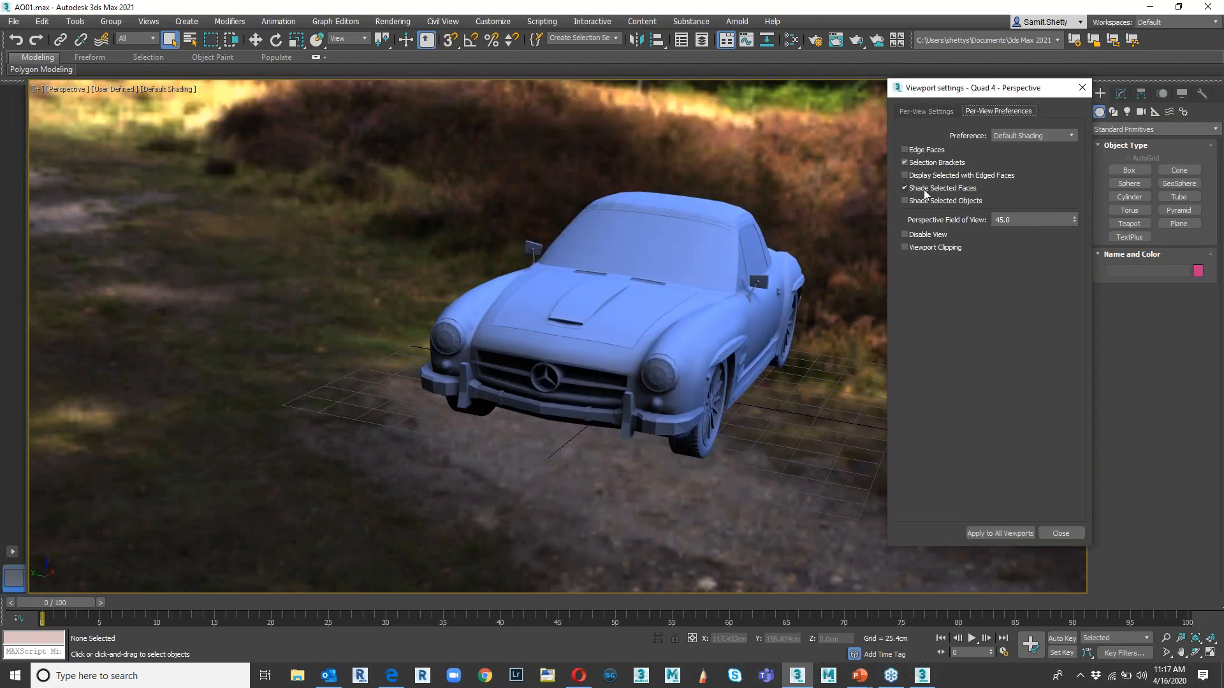
click(918, 112)
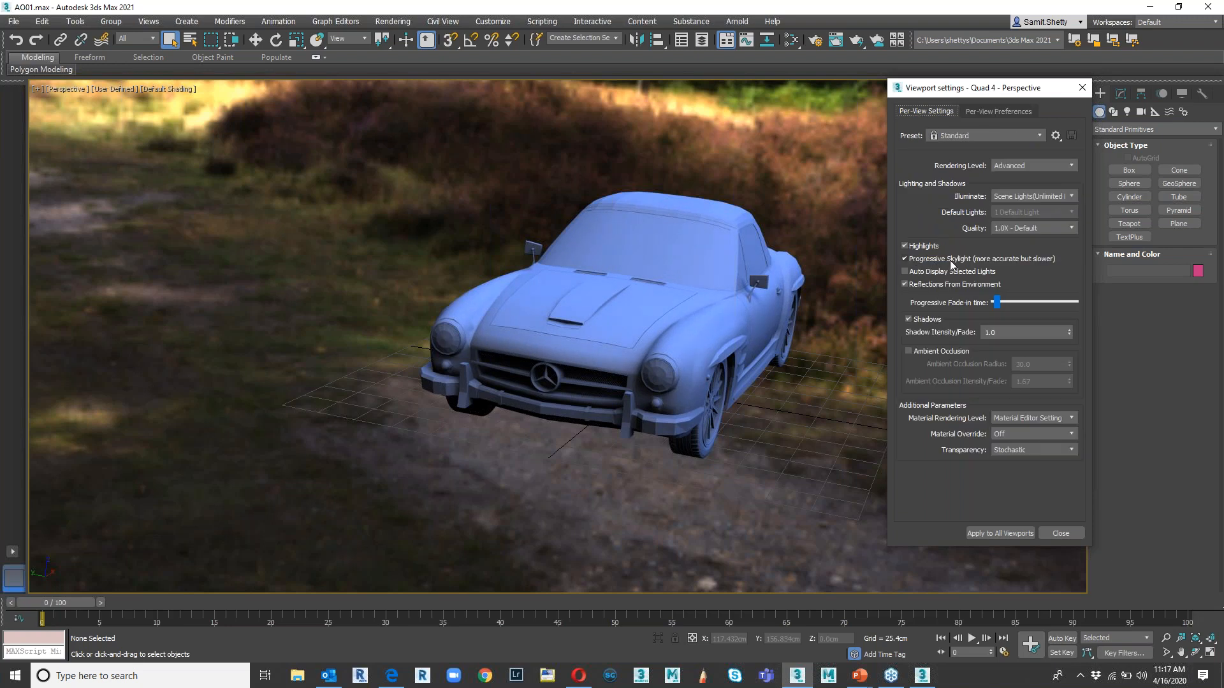
- Turn off Progressive Skylight for the viewport and view the car's shading up close
mouse_move(943, 263)
alt+middle_drag(677, 384, 732, 388)
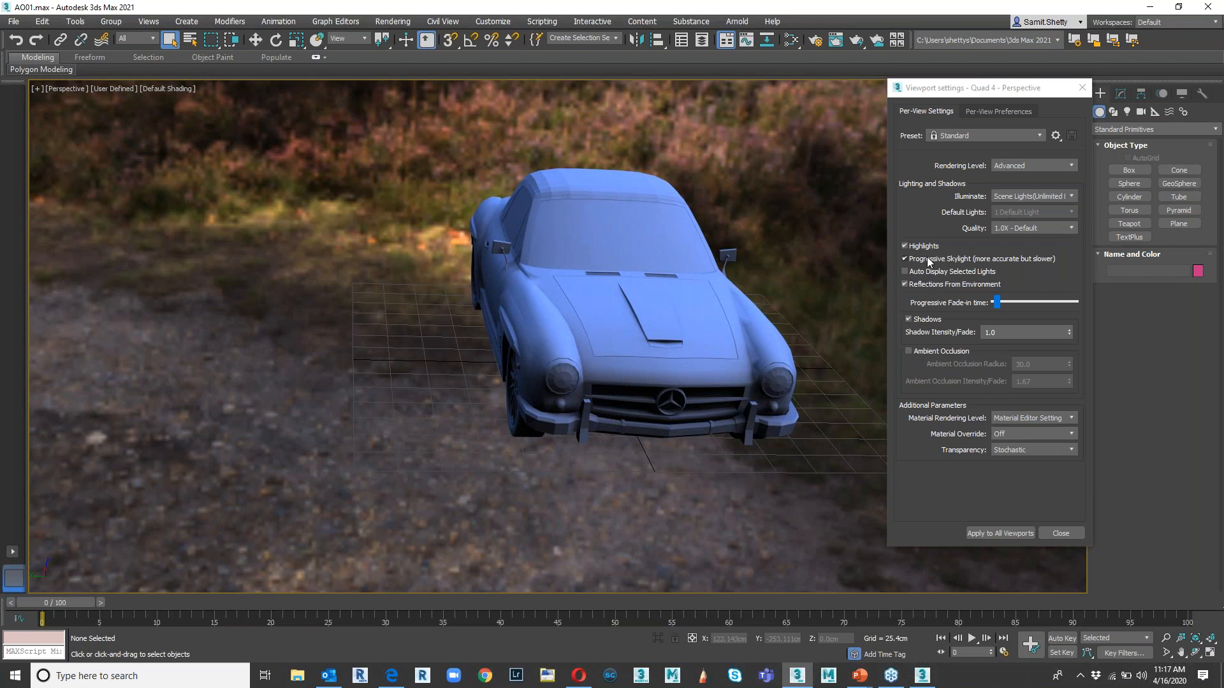
mouse_move(928, 261)
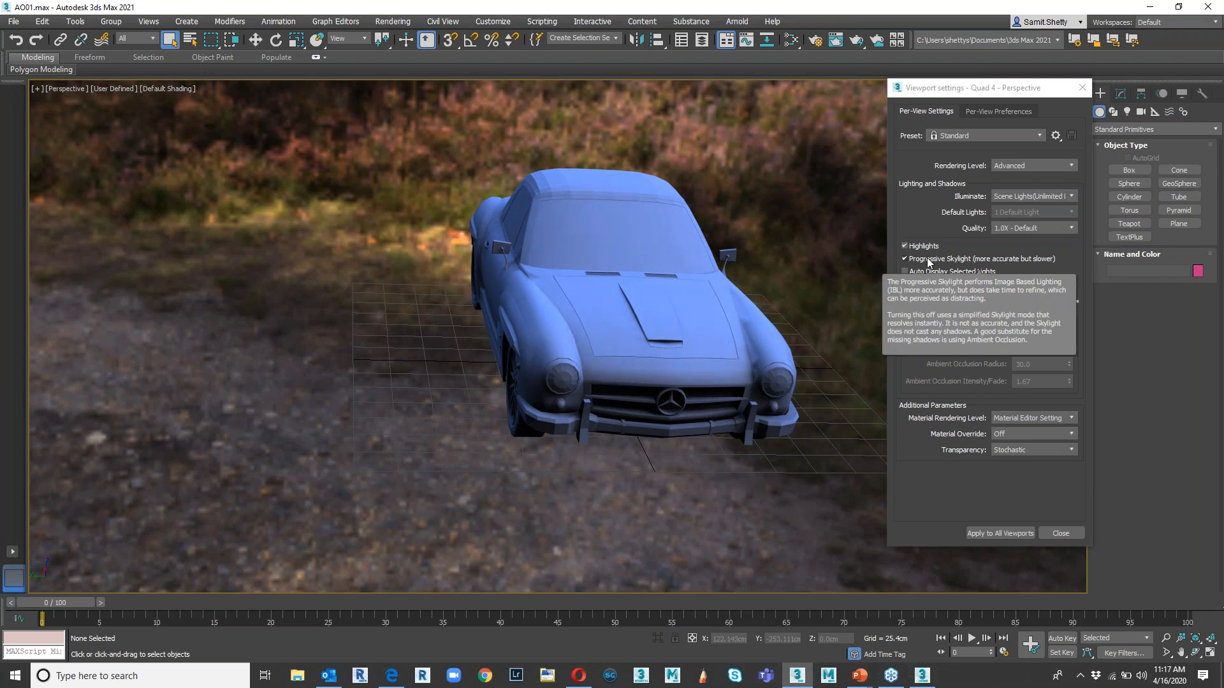
click(928, 261)
mouse_move(673, 342)
alt+middle_down()
mouse_move(641, 336)
mouse_move(662, 350)
mouse_move(680, 337)
mouse_move(661, 348)
alt+middle_up()
scroll(661, 350, down, 3)
scroll(662, 350, up, 5)
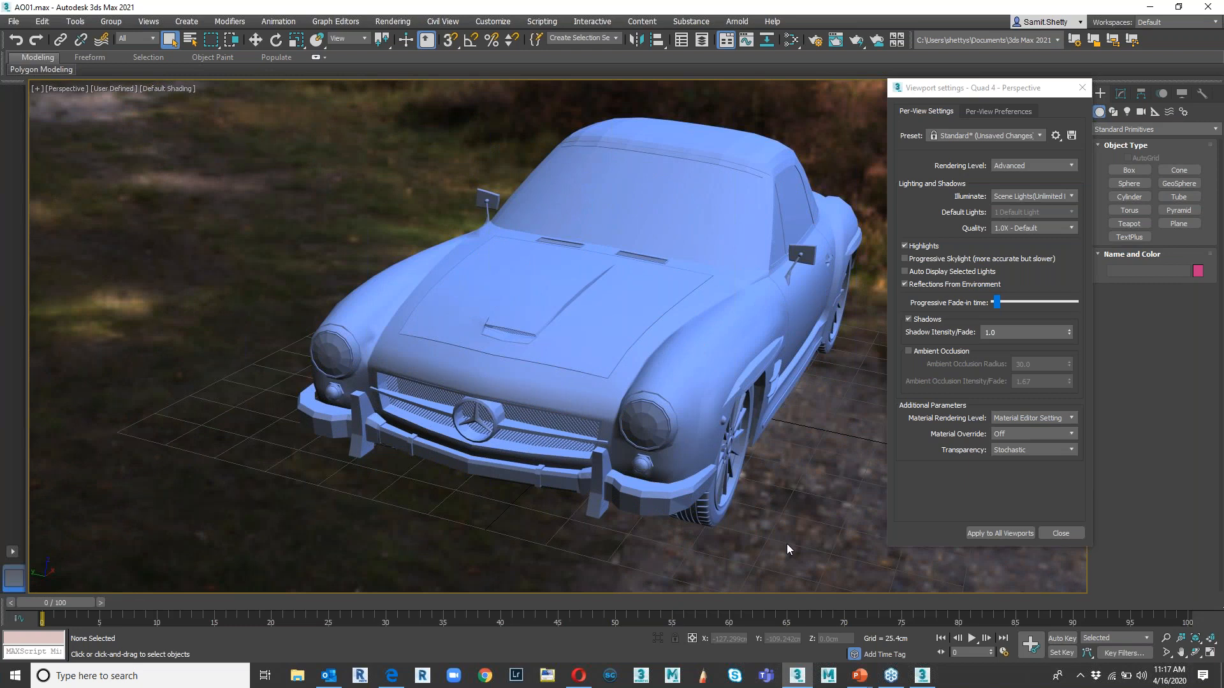
- Toggle the viewport's Shadows off and on and set the shadow intensity to 0.64
click(915, 317)
click(912, 321)
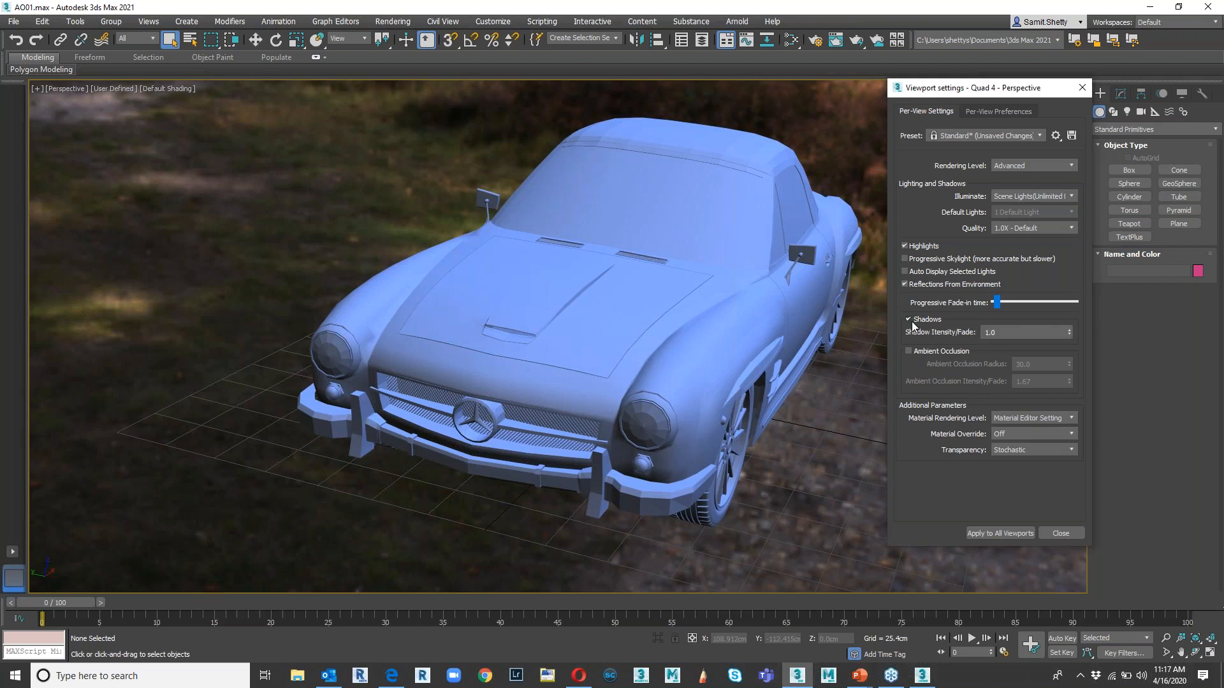
mouse_move(1069, 335)
mouse_down()
mouse_move(1061, 279)
mouse_move(1049, 322)
mouse_move(1060, 328)
mouse_up()
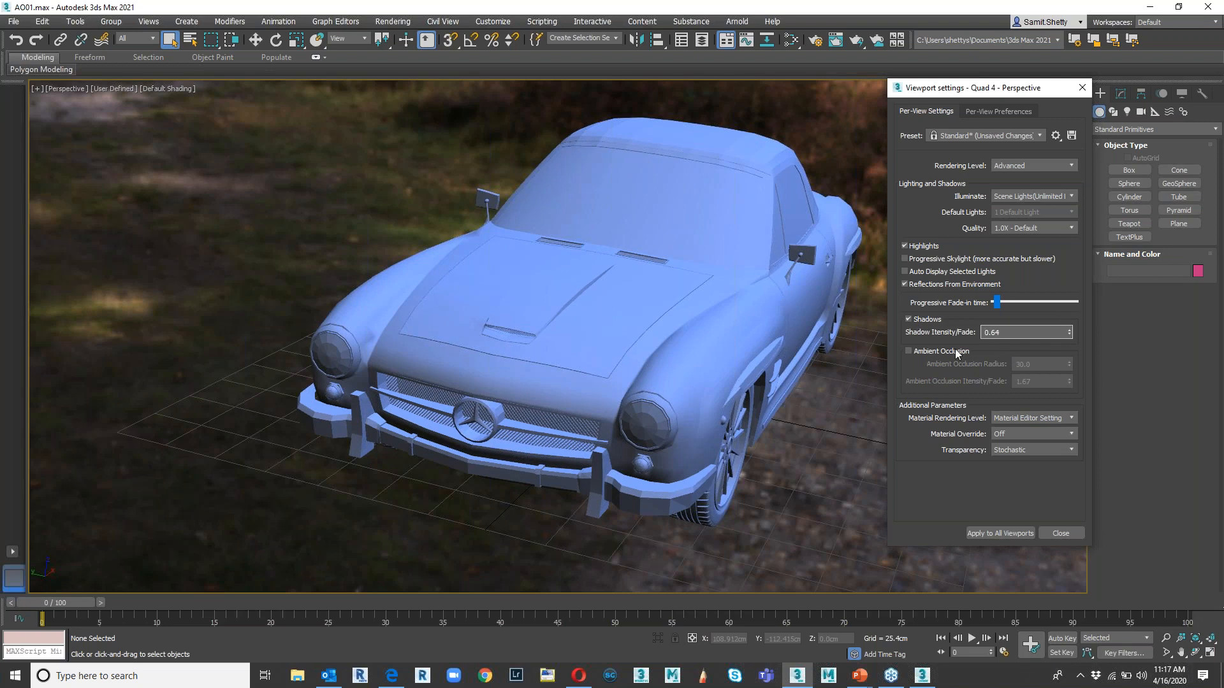
- Enable Ambient Occlusion, set its intensity to 1.36 and orbit around the car to check it
click(908, 348)
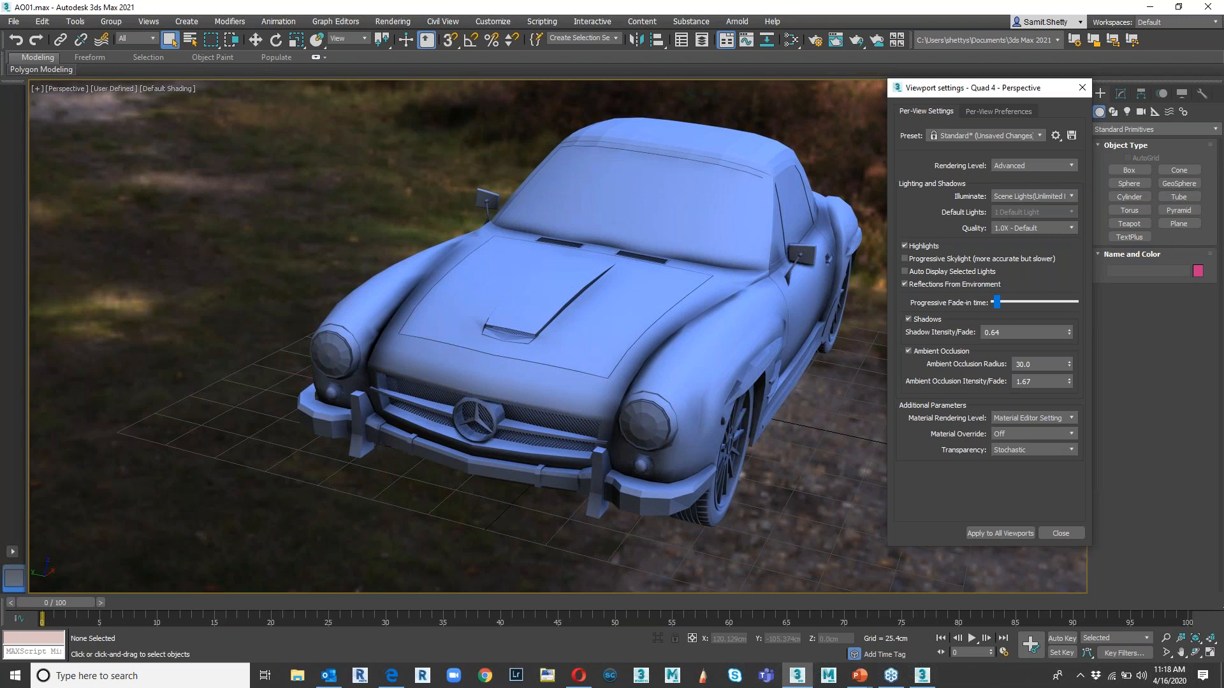
drag(1070, 381, 1074, 440)
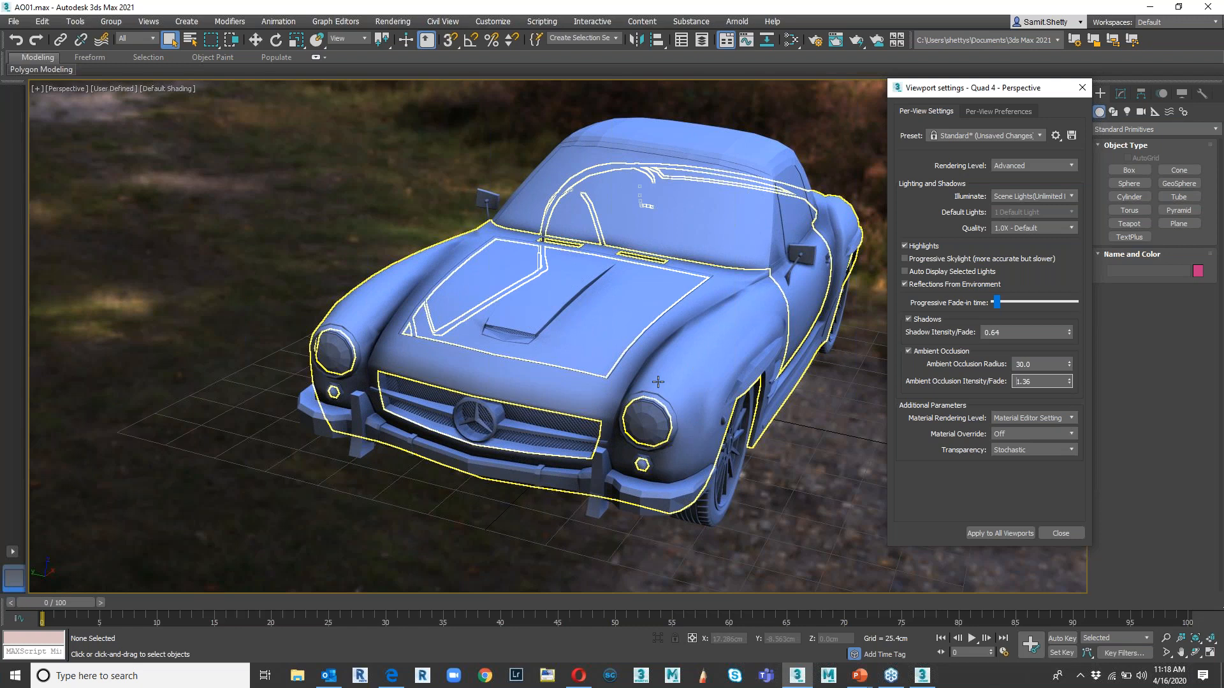
alt+middle_drag(658, 382, 446, 504)
- Turn off Ambient Occlusion and turn Progressive Skylight back on to compare the car's shading
mouse_move(918, 261)
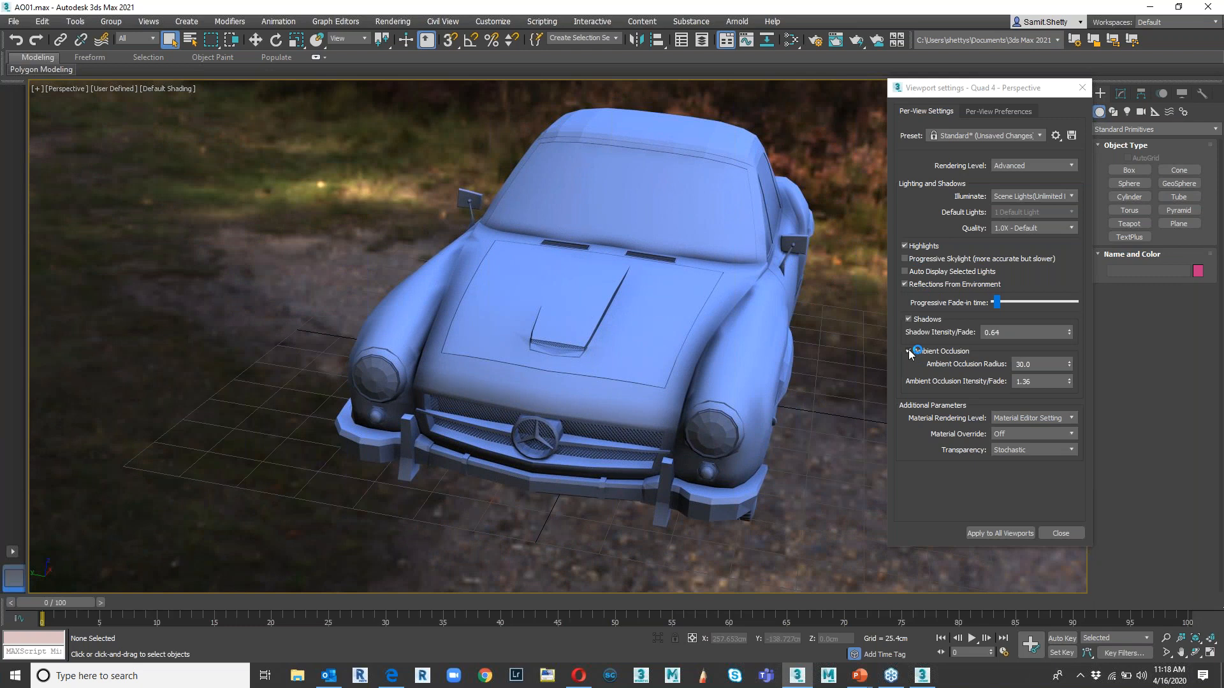
click(909, 351)
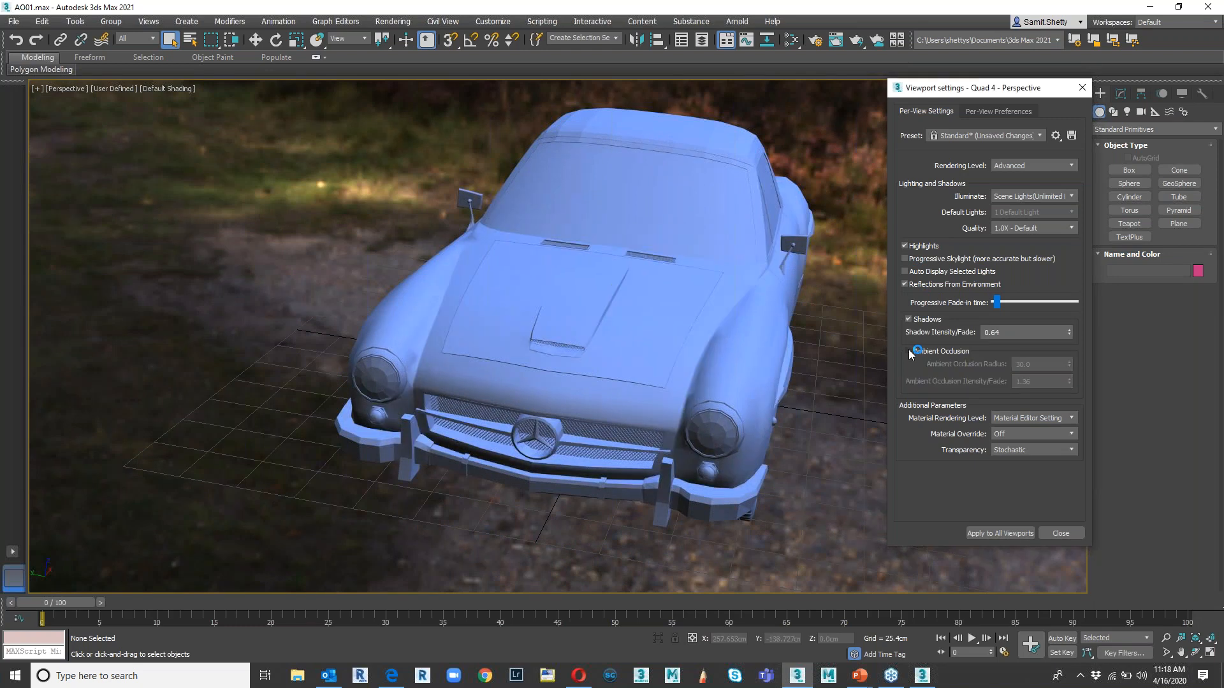
click(905, 259)
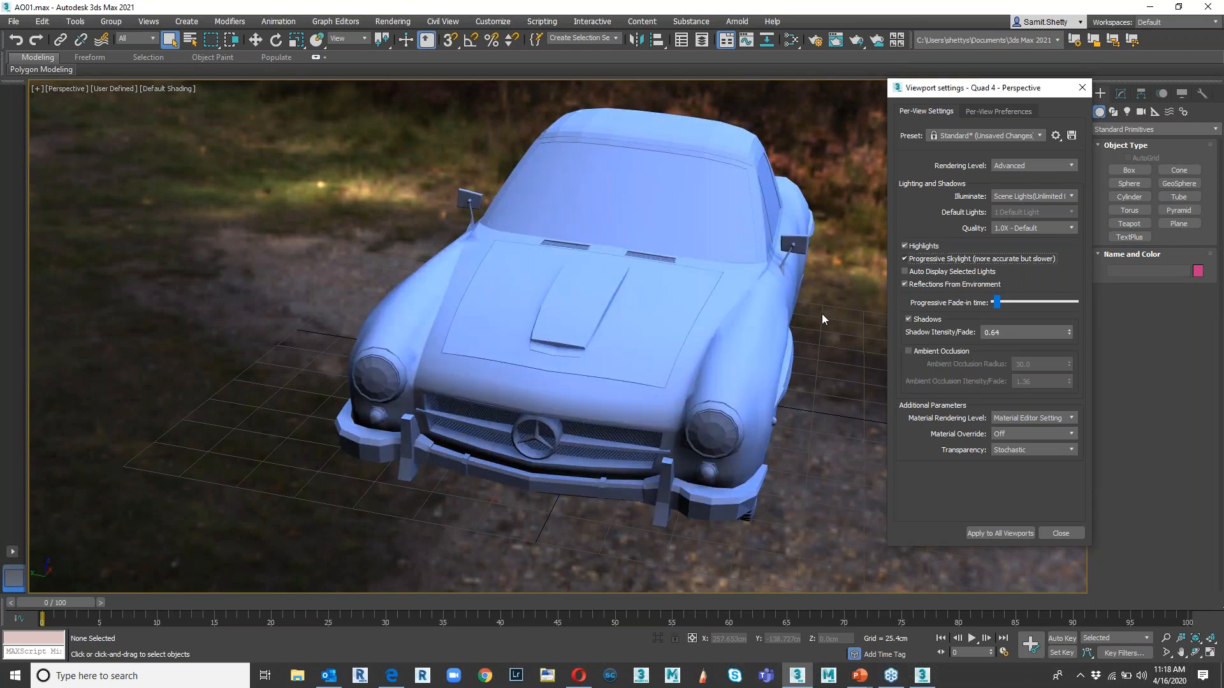
mouse_move(690, 365)
alt+middle_down()
mouse_move(675, 366)
mouse_move(828, 379)
alt+middle_up()
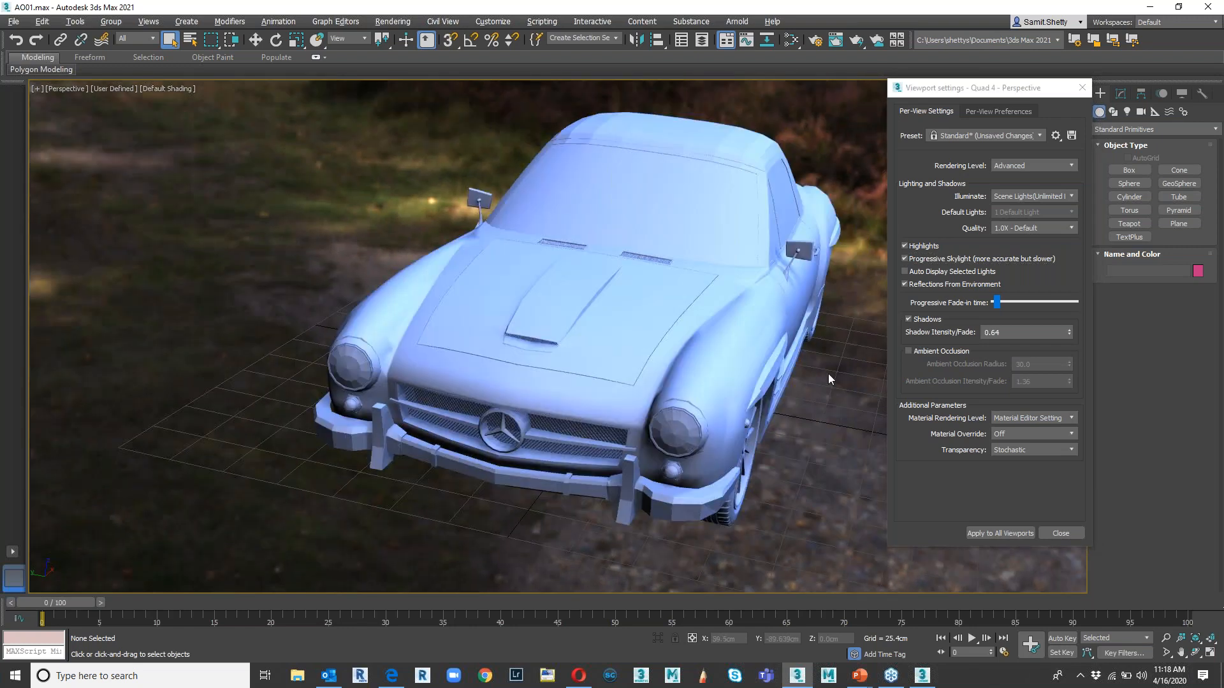
- Switch the viewport's Shadows off and back on, and view the car from the front
click(908, 319)
click(908, 319)
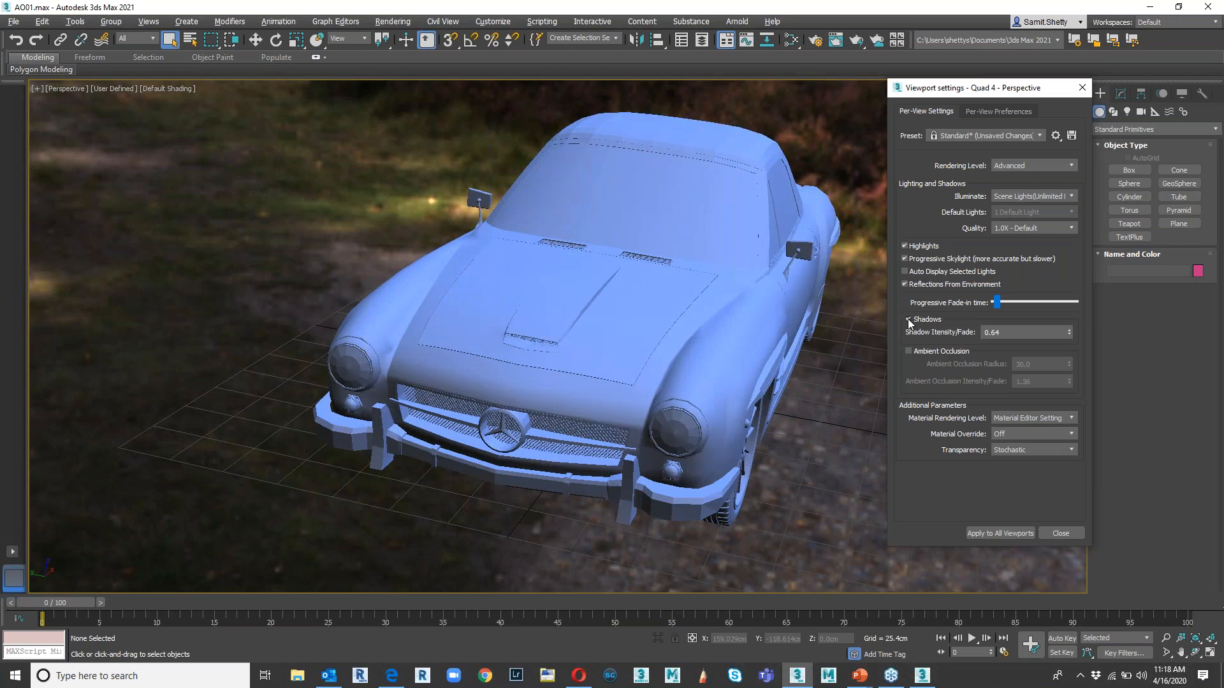
alt+middle_drag(740, 370, 802, 381)
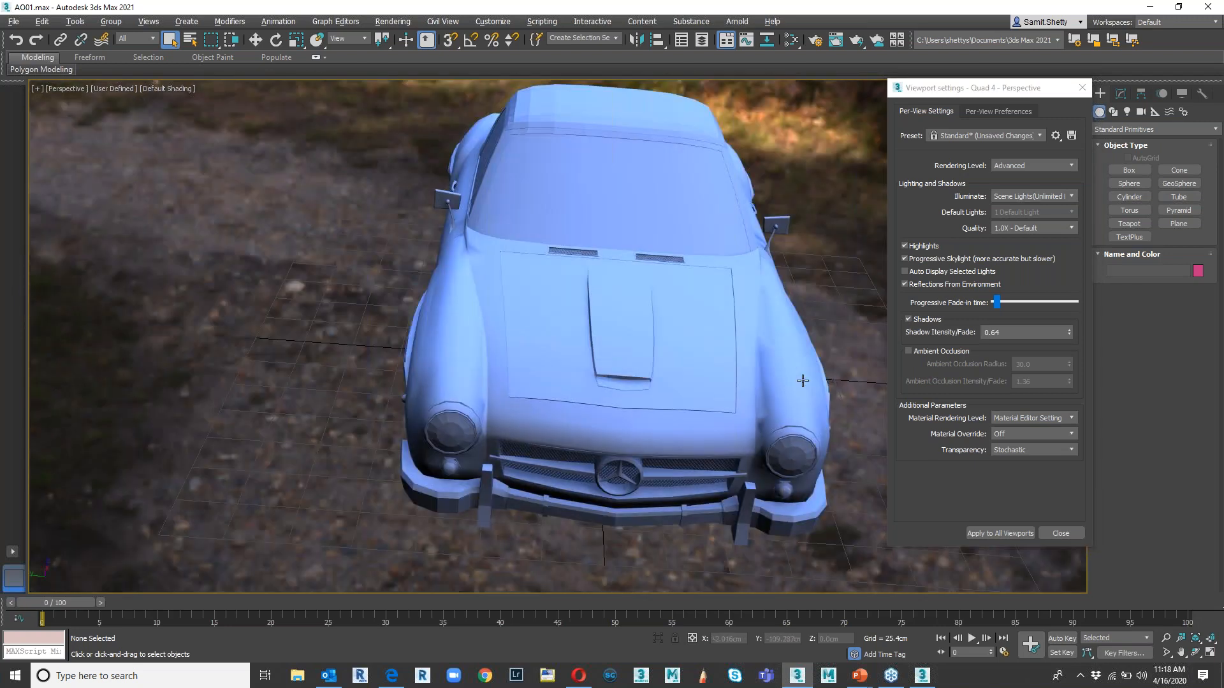
- Turn off Progressive Skylight and enable Ambient Occlusion with a radius of 83.0 and an intensity of 1.69
click(904, 258)
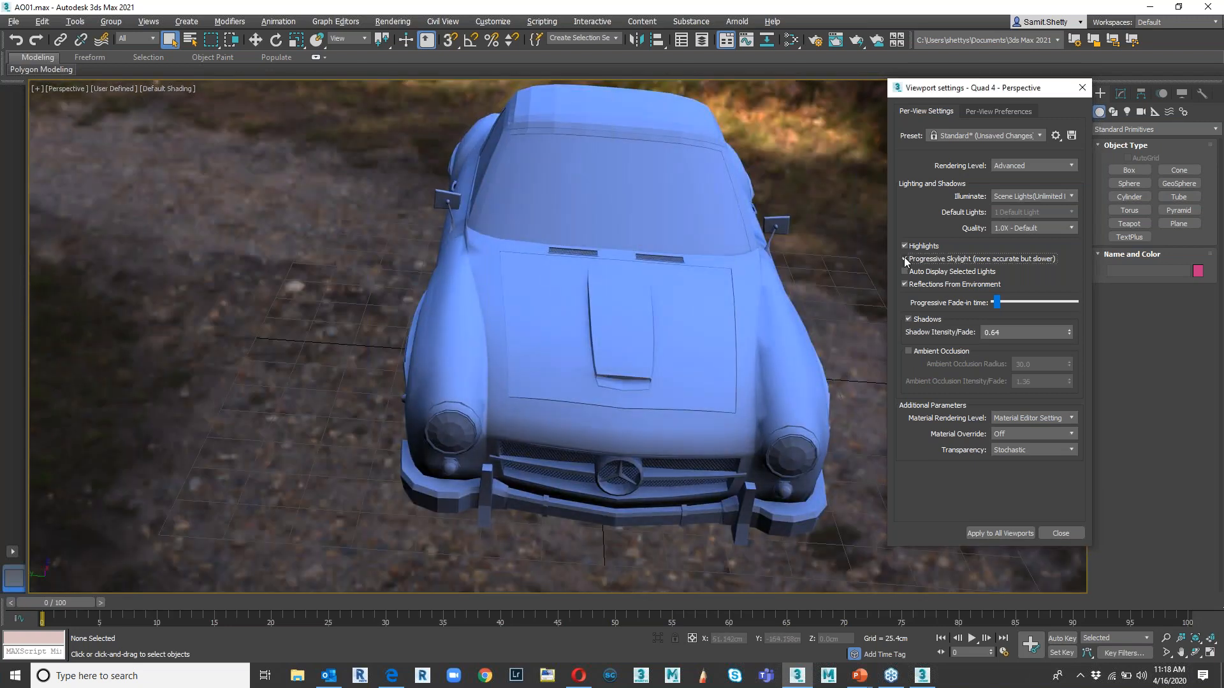
click(903, 258)
click(906, 350)
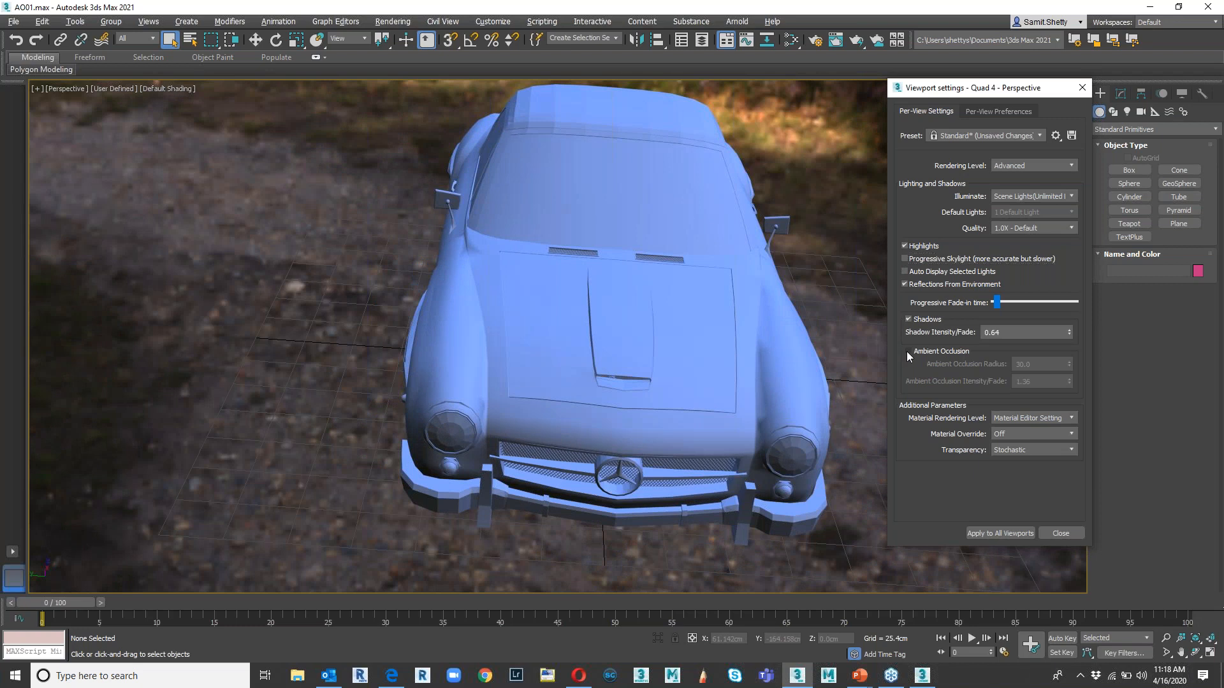
drag(1069, 364, 1059, 316)
drag(1069, 383, 1050, 340)
- Show the whole car from its side, close the viewport settings dialog and hide the grid
alt+middle_drag(615, 350, 559, 347)
scroll(631, 343, down, 4)
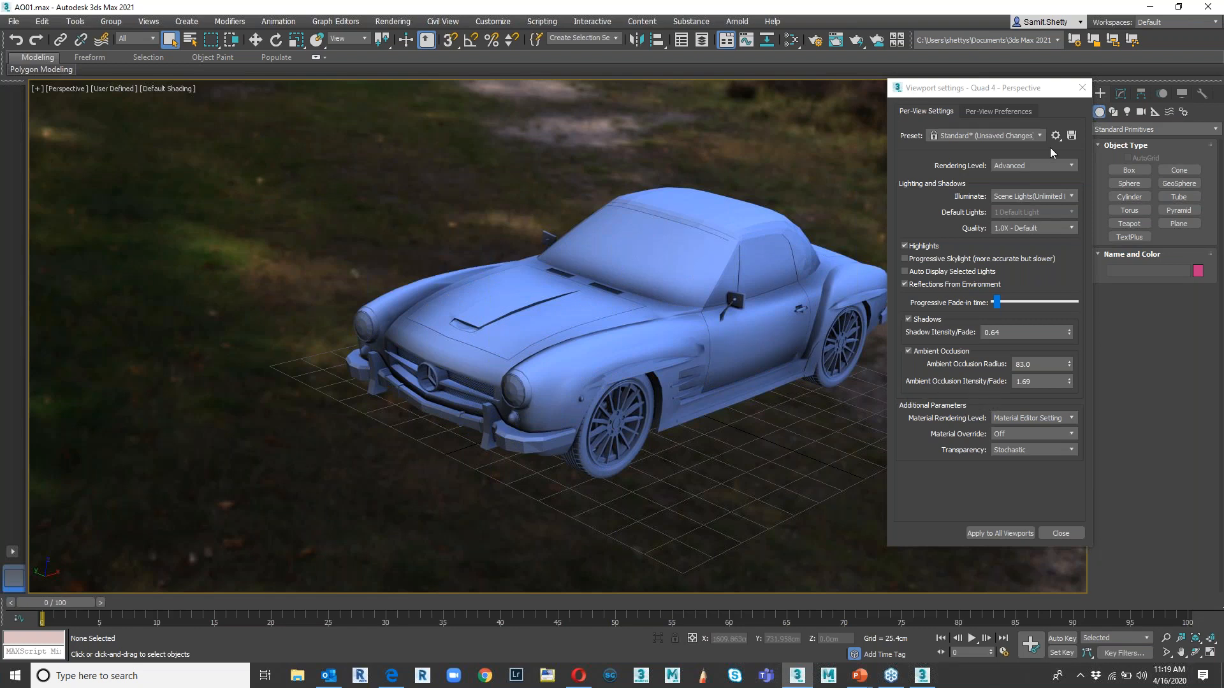
click(1082, 88)
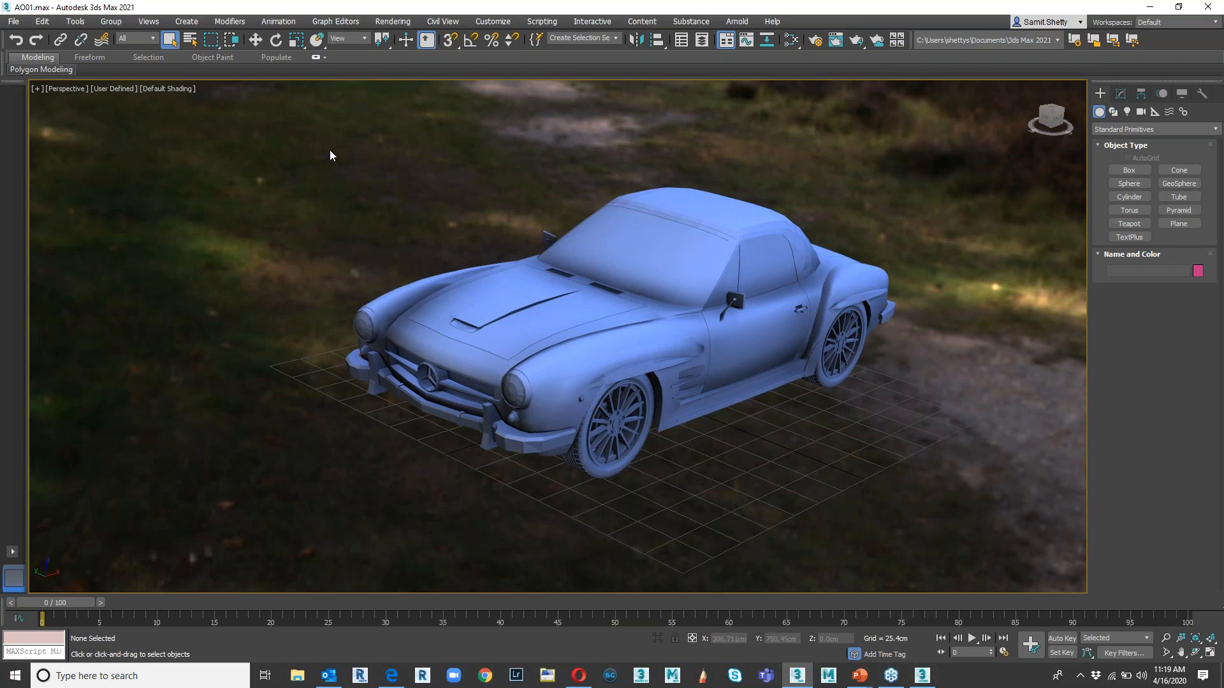
key(g)
- Start an entirely new scene without the car and reset 3ds Max to its default layout
click(11, 22)
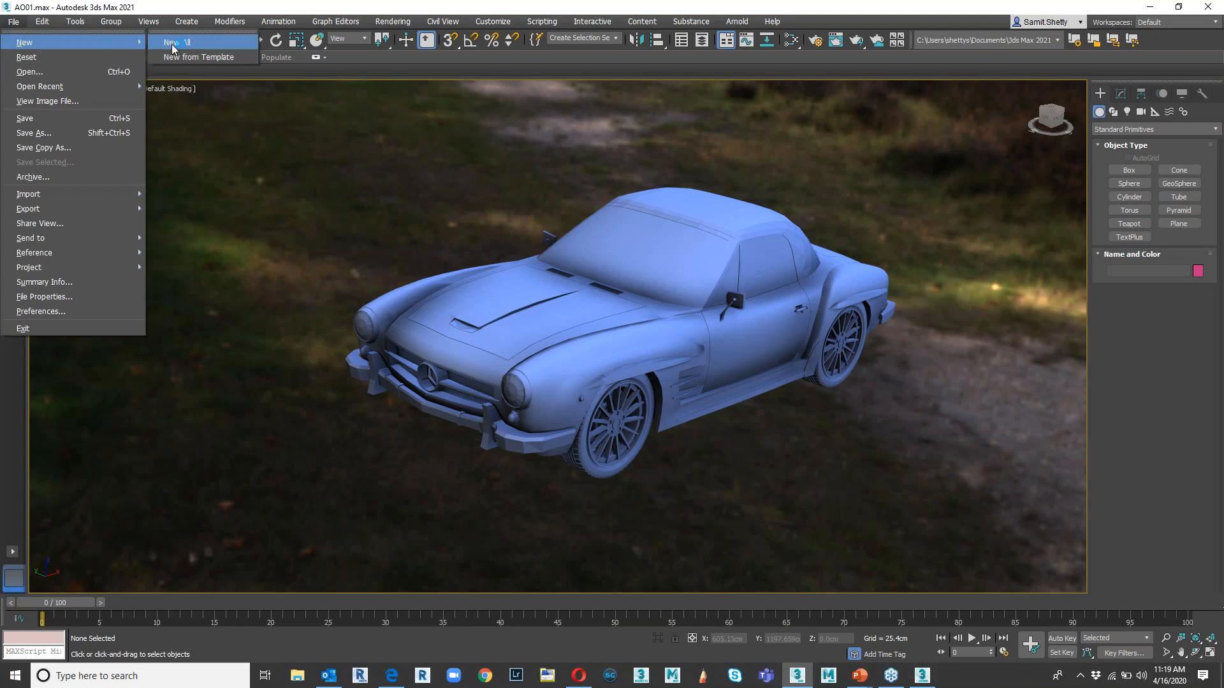
click(171, 44)
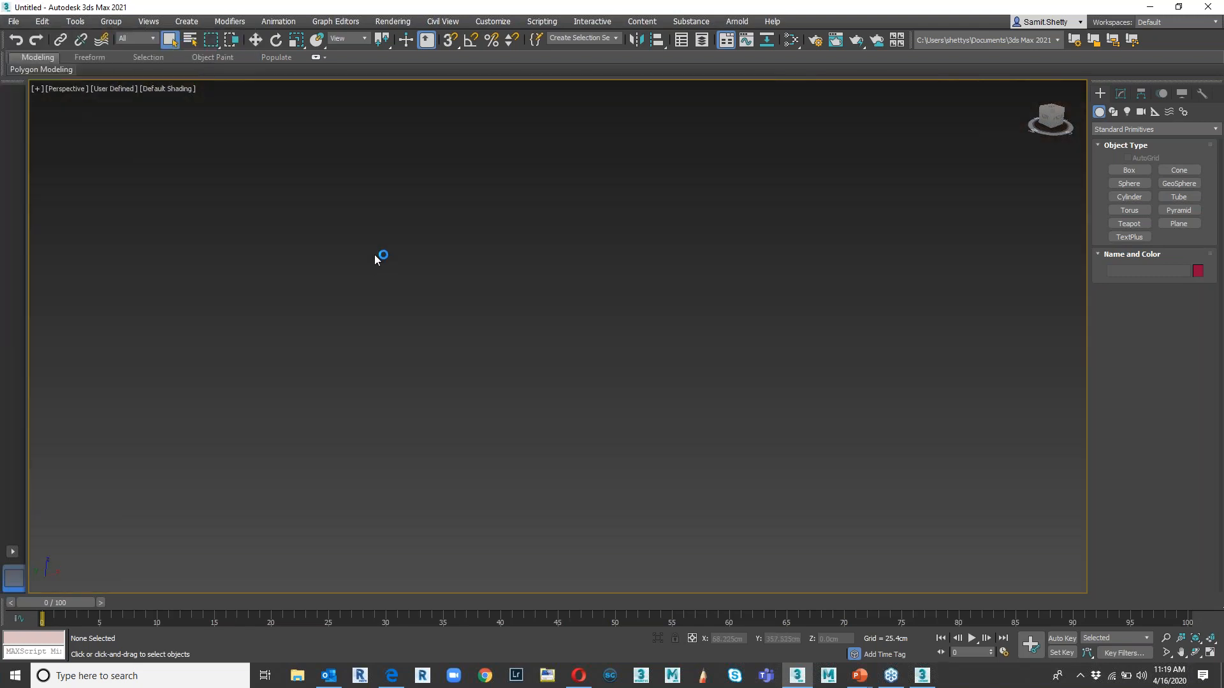
click(13, 21)
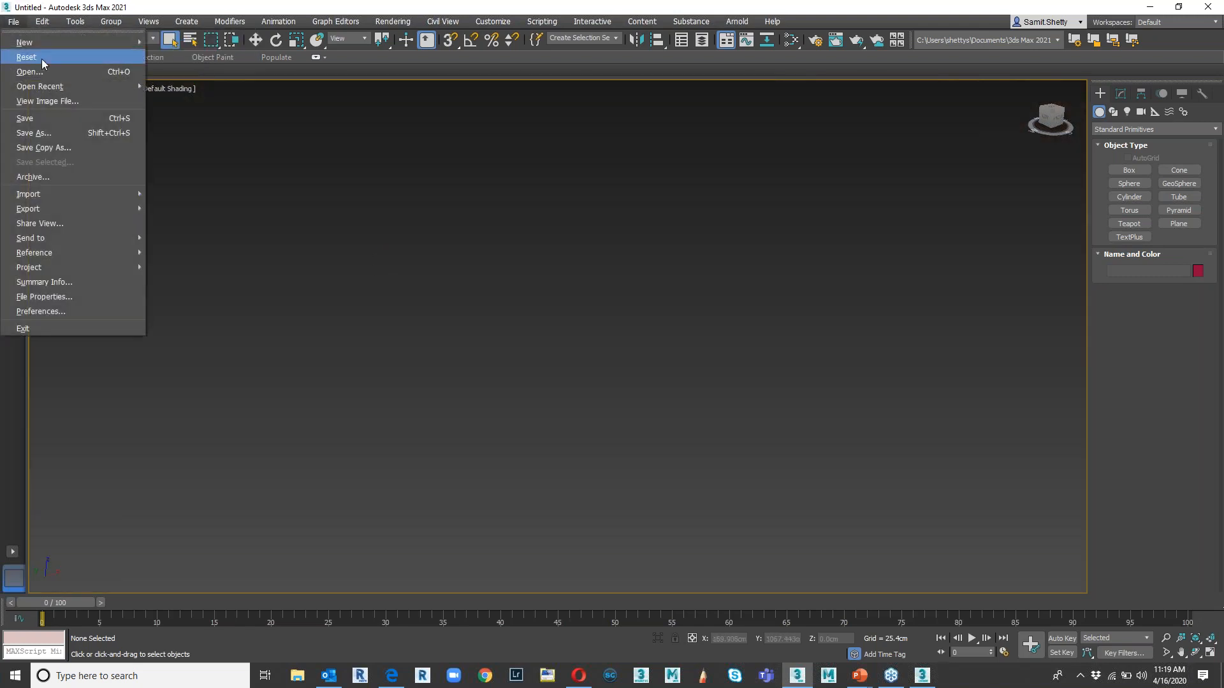
click(41, 56)
click(587, 365)
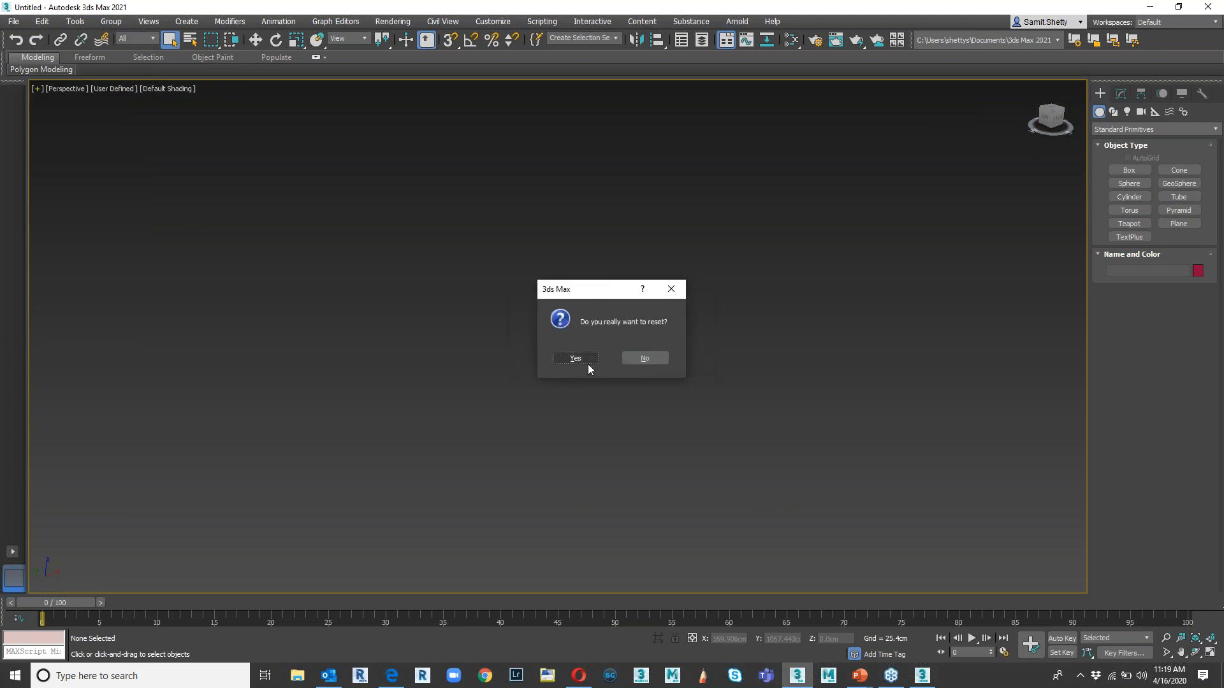
click(576, 358)
- Switch to the PowerPoint slide show, advance one slide and return to the previous one
key(alt+Tab)
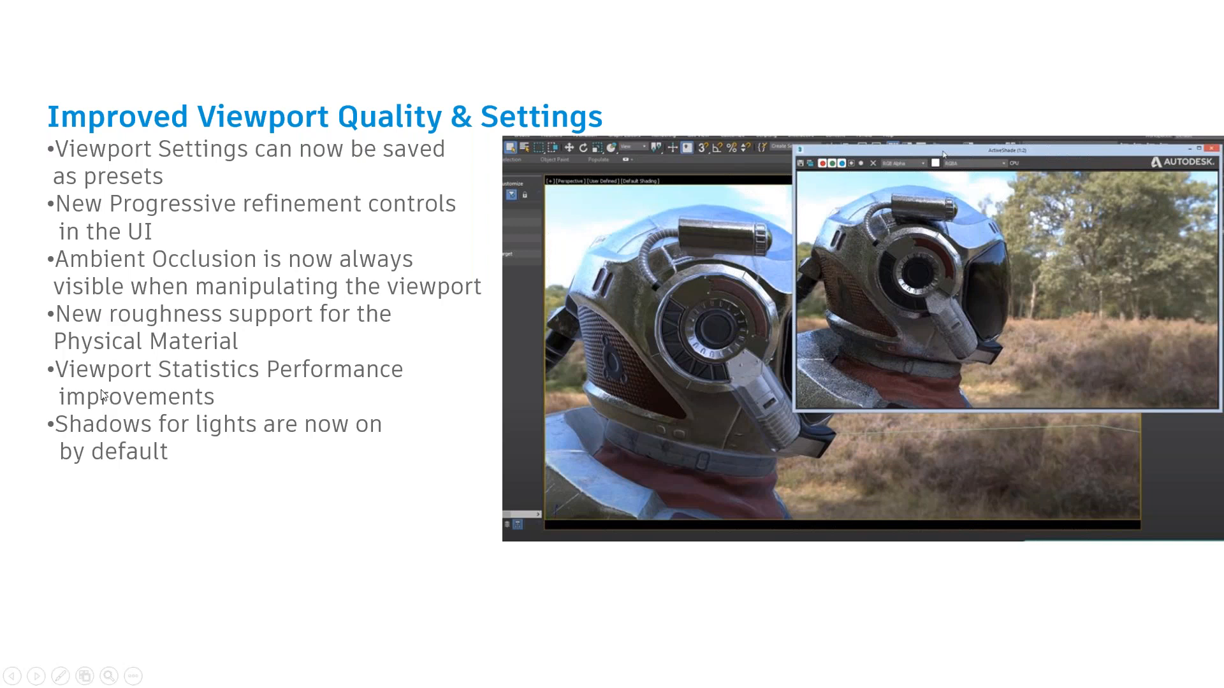
key(Right)
key(Left)
- Switch from the slide show back to 3ds Max and open the scene AO.max from C:\Demo\MAX\Scenes\2021
key(alt+Tab)
click(340, 184)
click(15, 23)
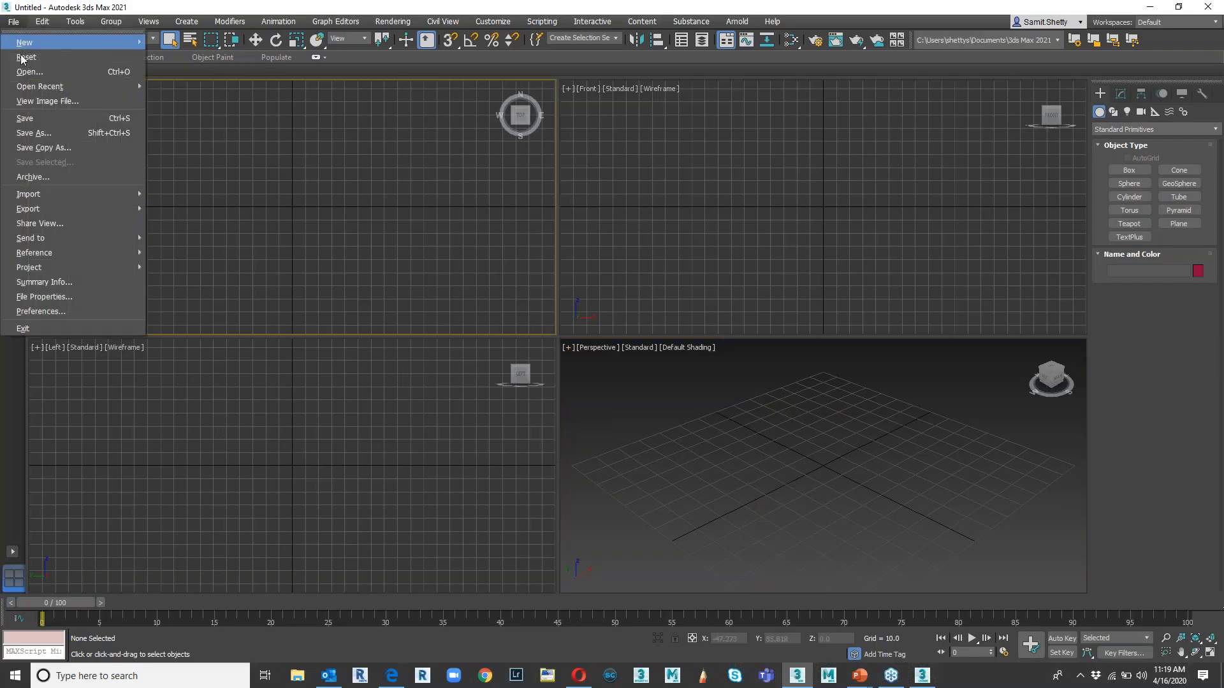
click(25, 71)
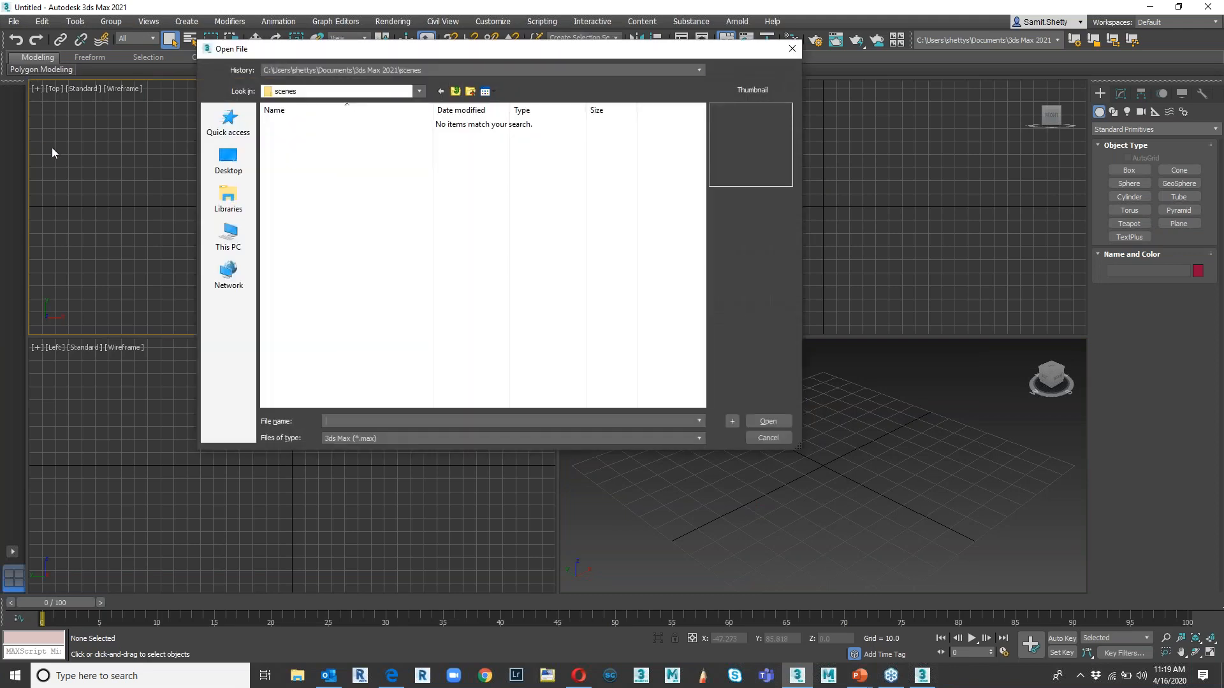
click(388, 68)
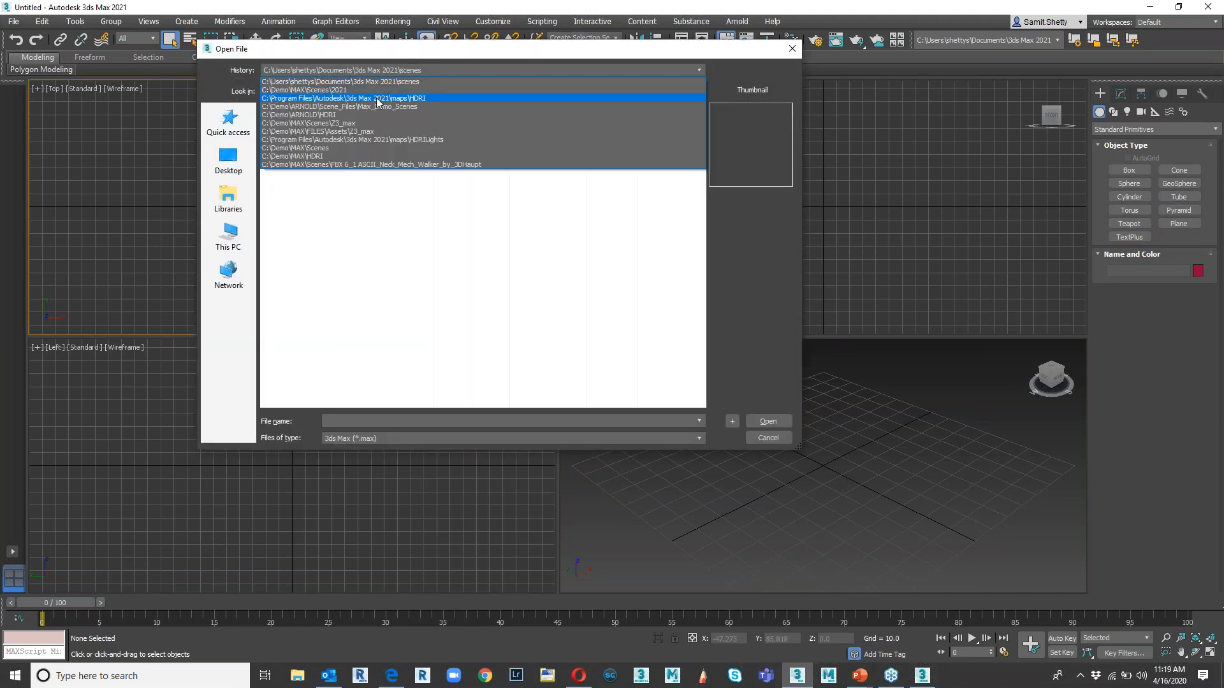
click(370, 89)
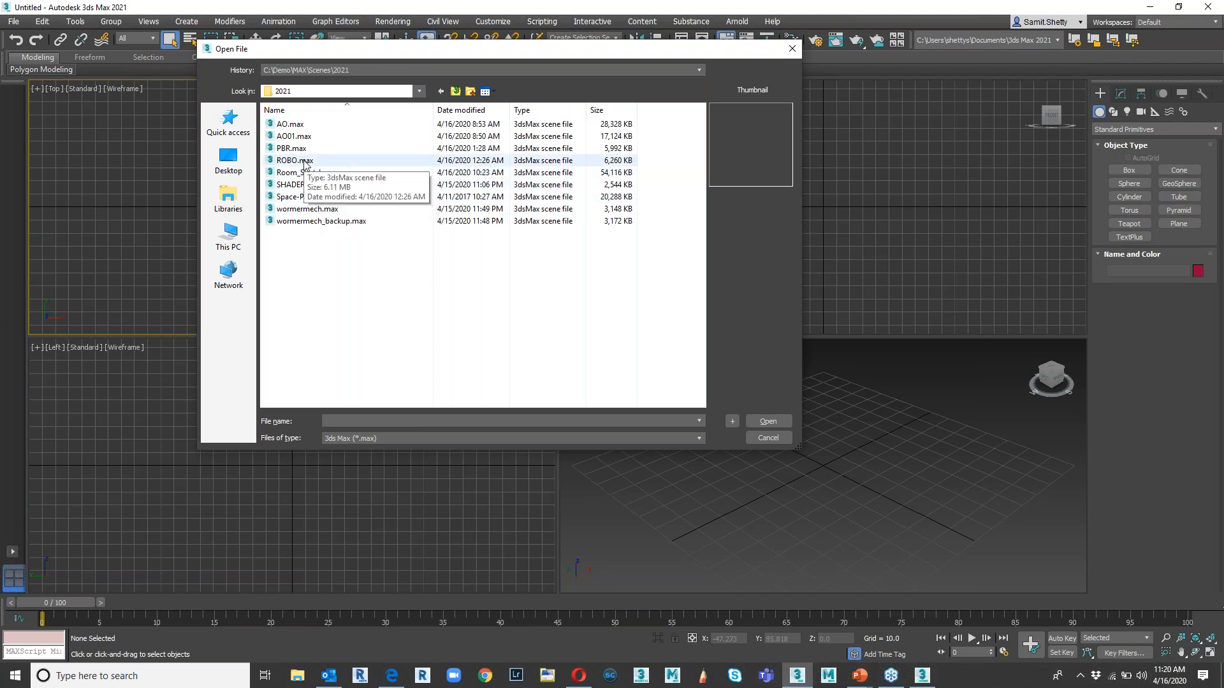
click(306, 163)
click(295, 151)
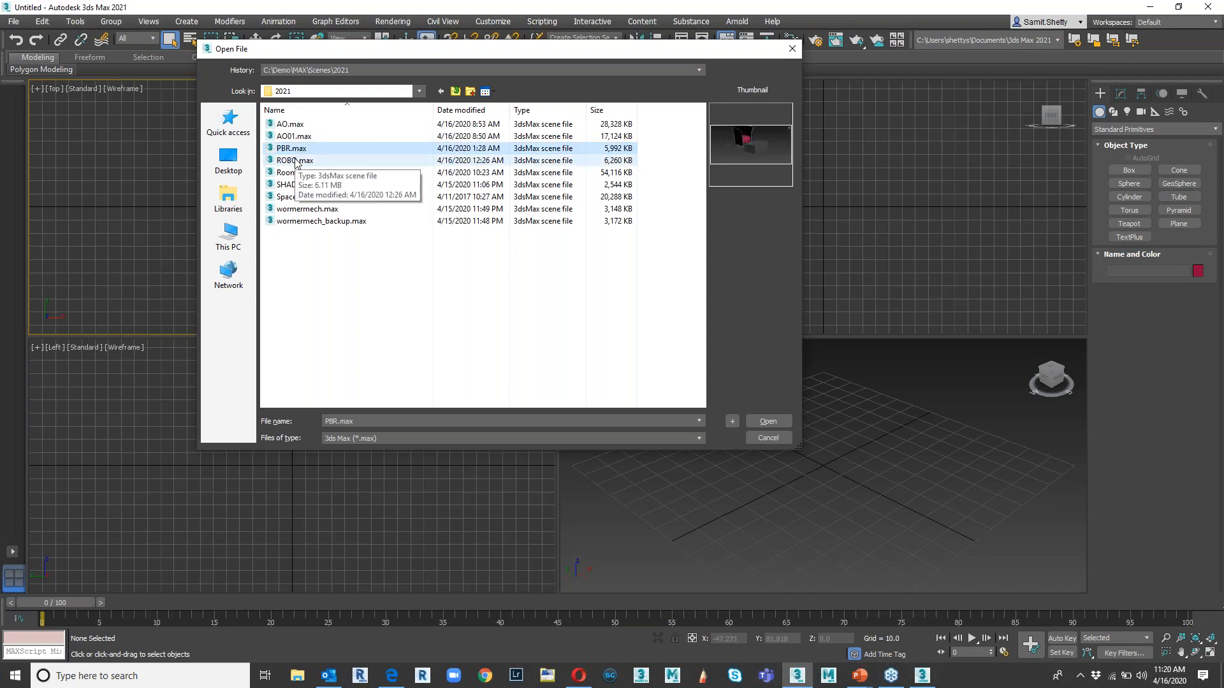
click(295, 162)
click(292, 127)
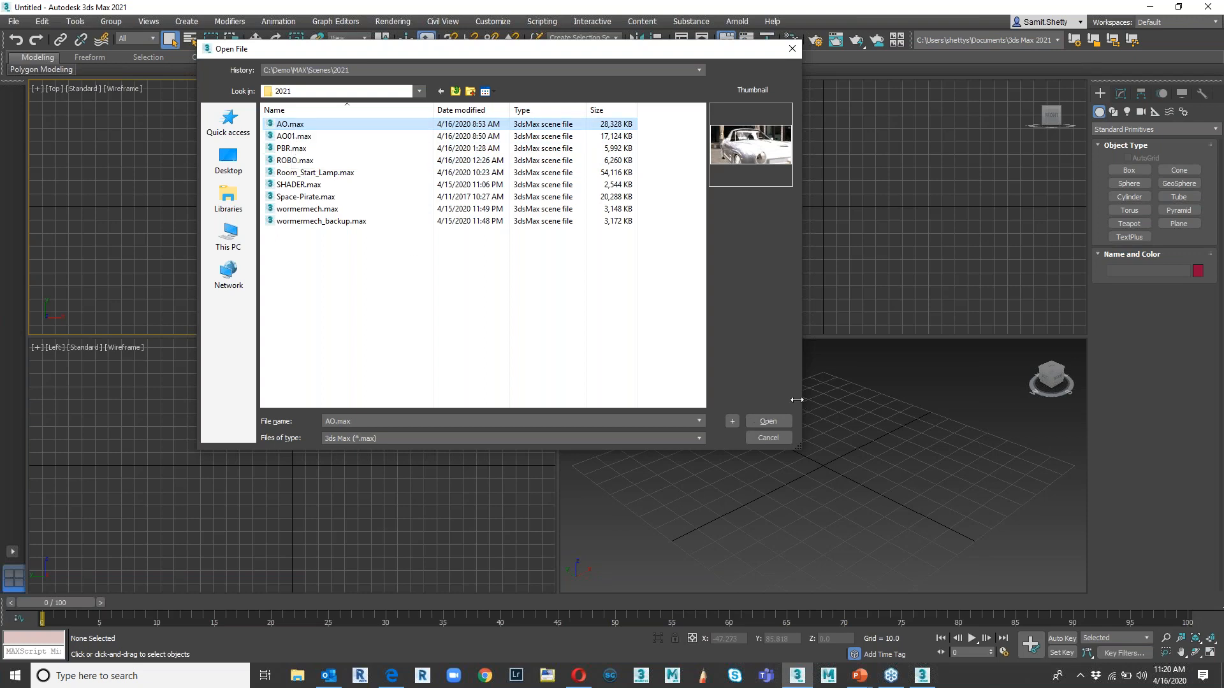
click(776, 422)
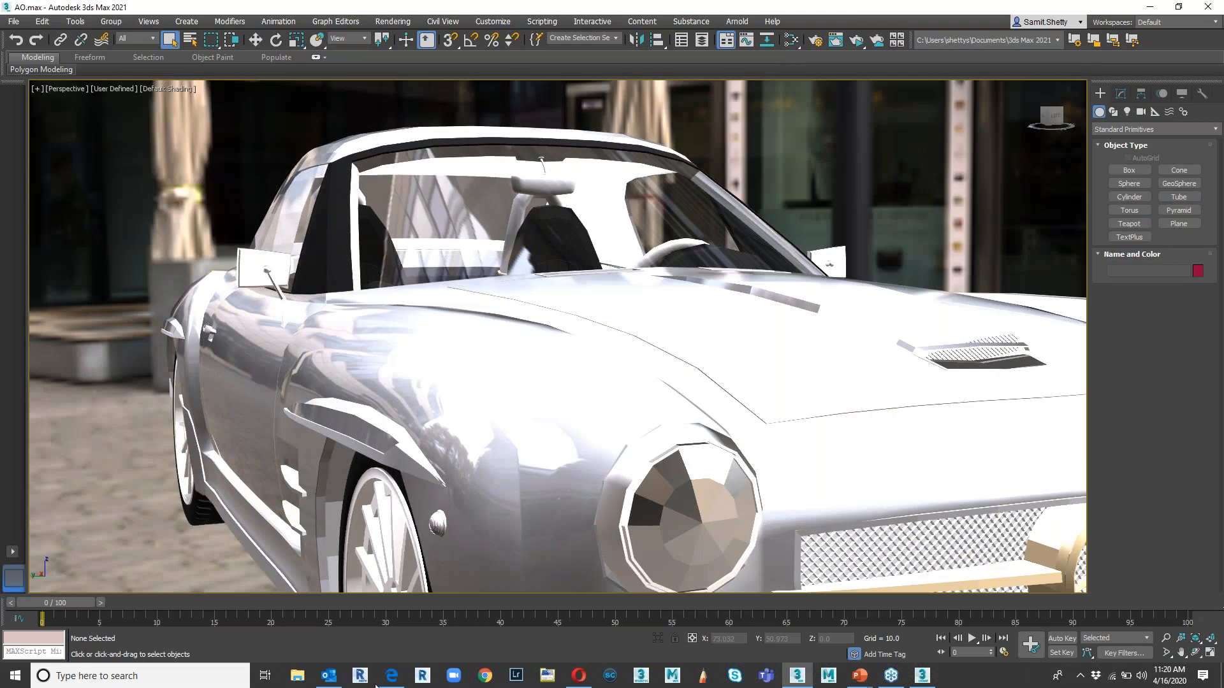
- Delete the HDRI Environment map node from the Slate Material Editor's view and minimize the editor
key(m)
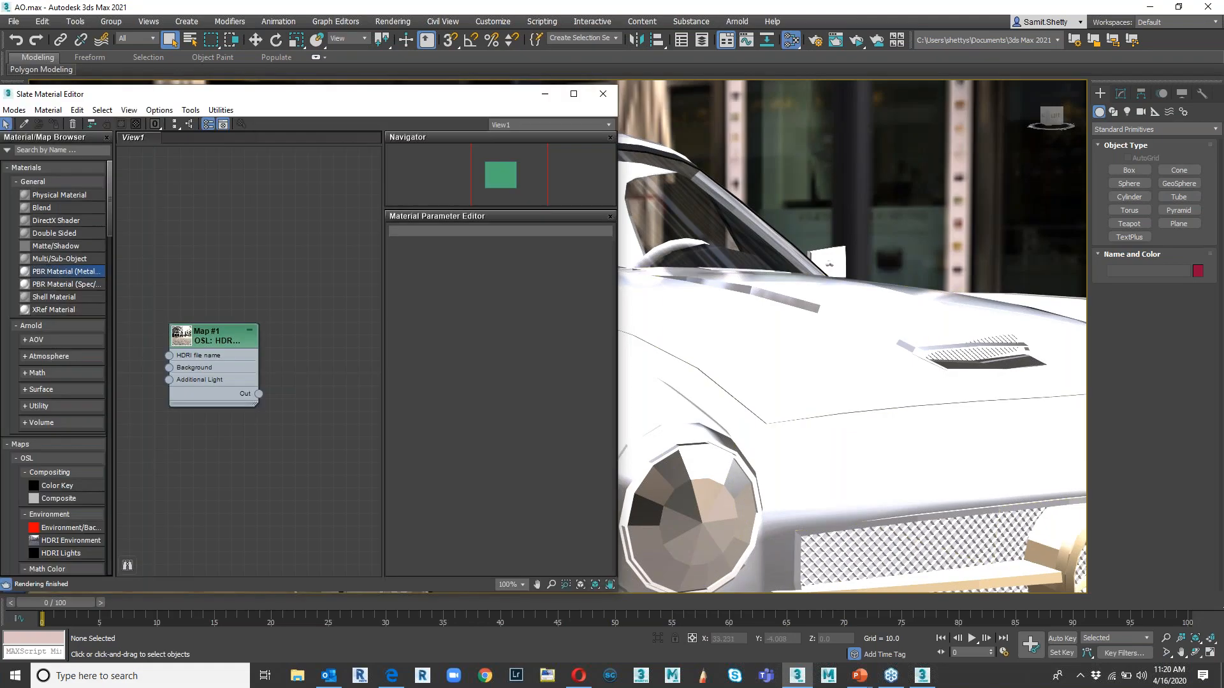
double_click(211, 337)
key(Delete)
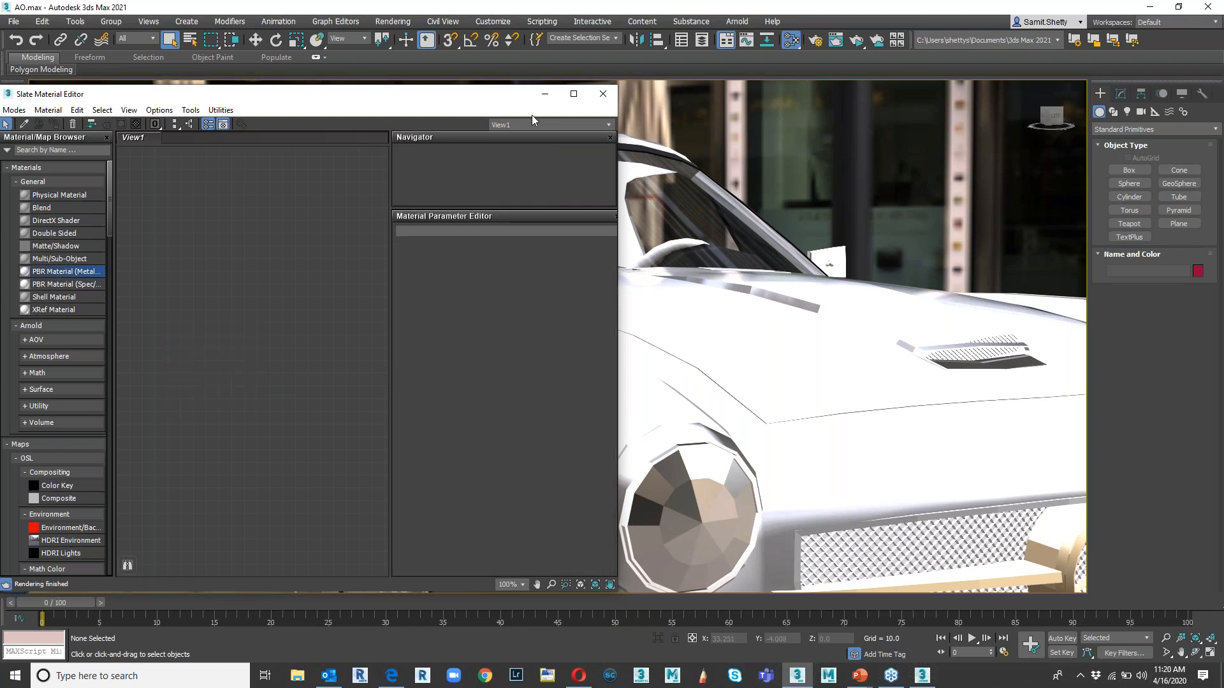
click(543, 96)
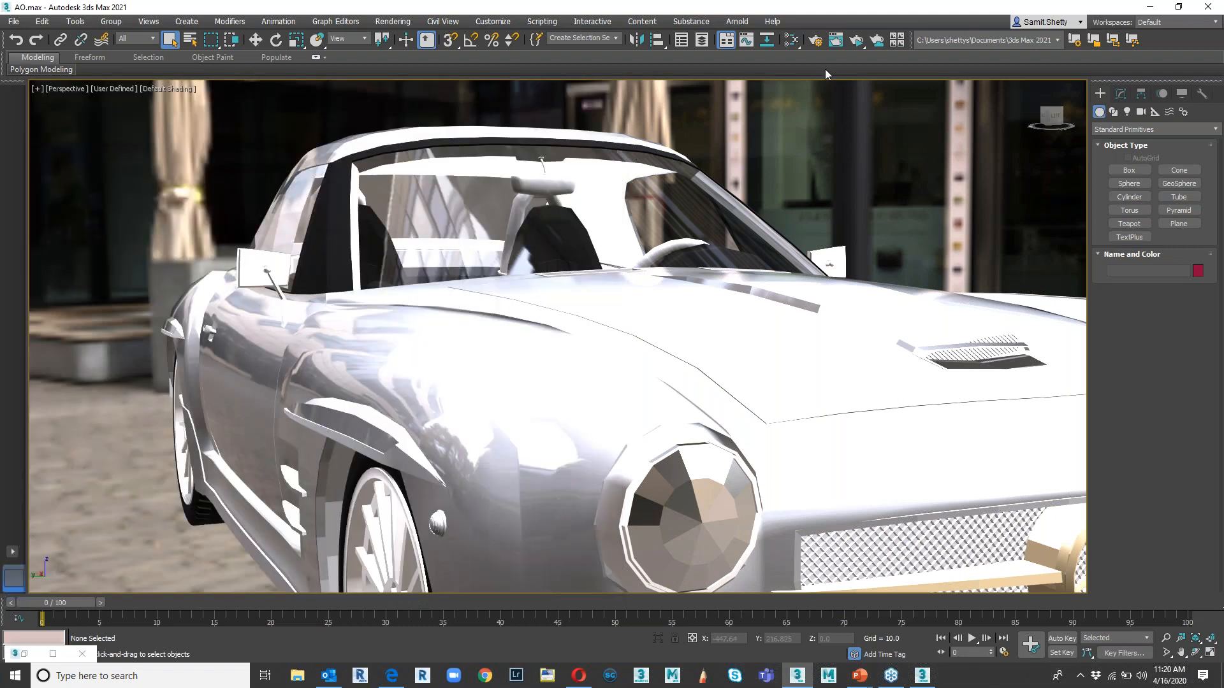
- Turn off the use of the environment map in the Environment and Effects settings and minimize that dialog
key(8)
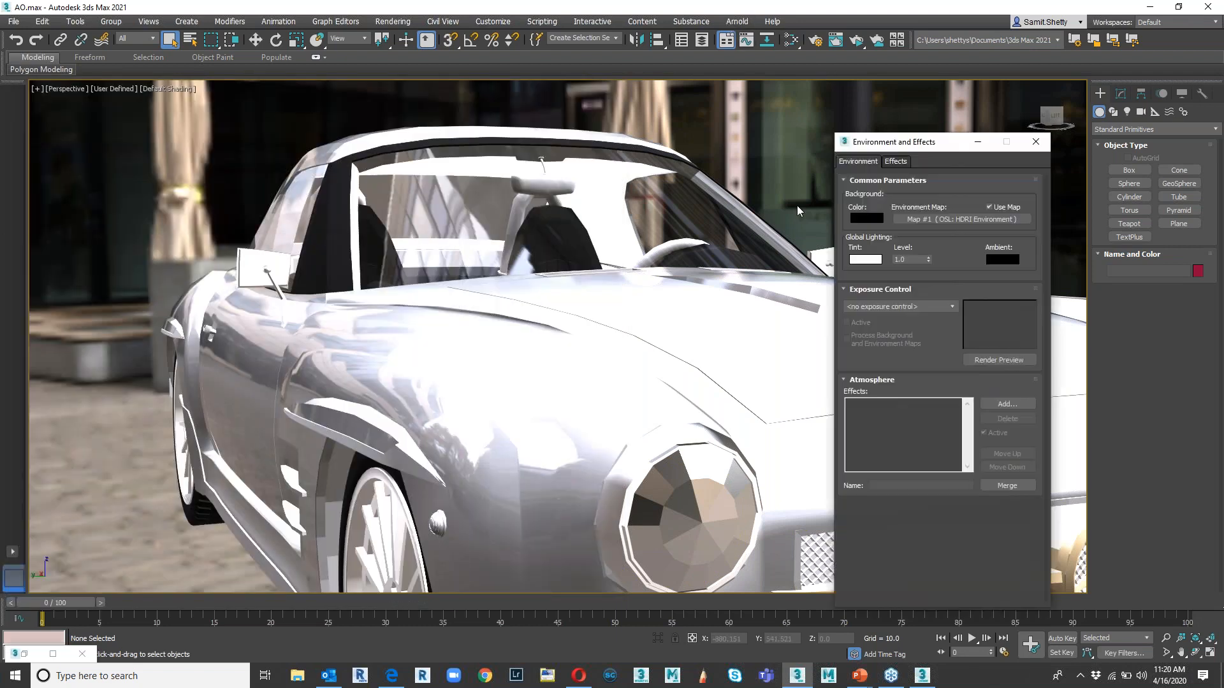
click(990, 205)
click(977, 142)
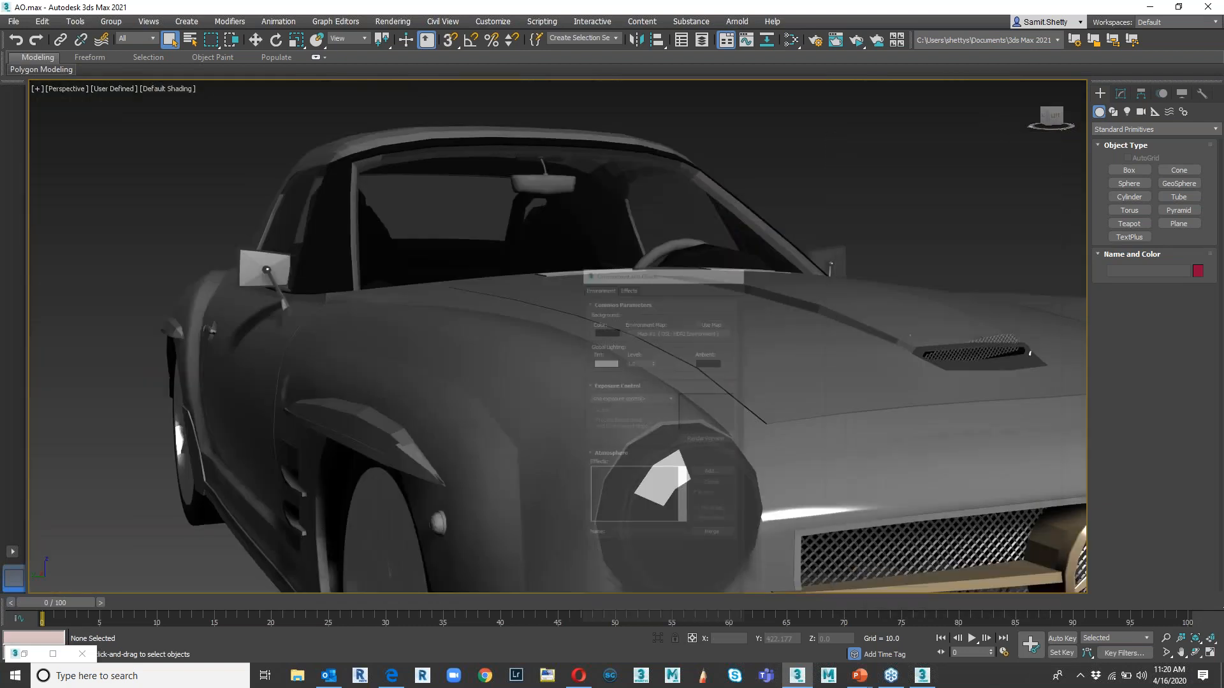
- Examine the whole car without the environment from several angles and distances in the Perspective viewport
scroll(758, 326, down, 2)
alt+middle_drag(794, 347, 779, 479)
alt+middle_drag(728, 446, 694, 433)
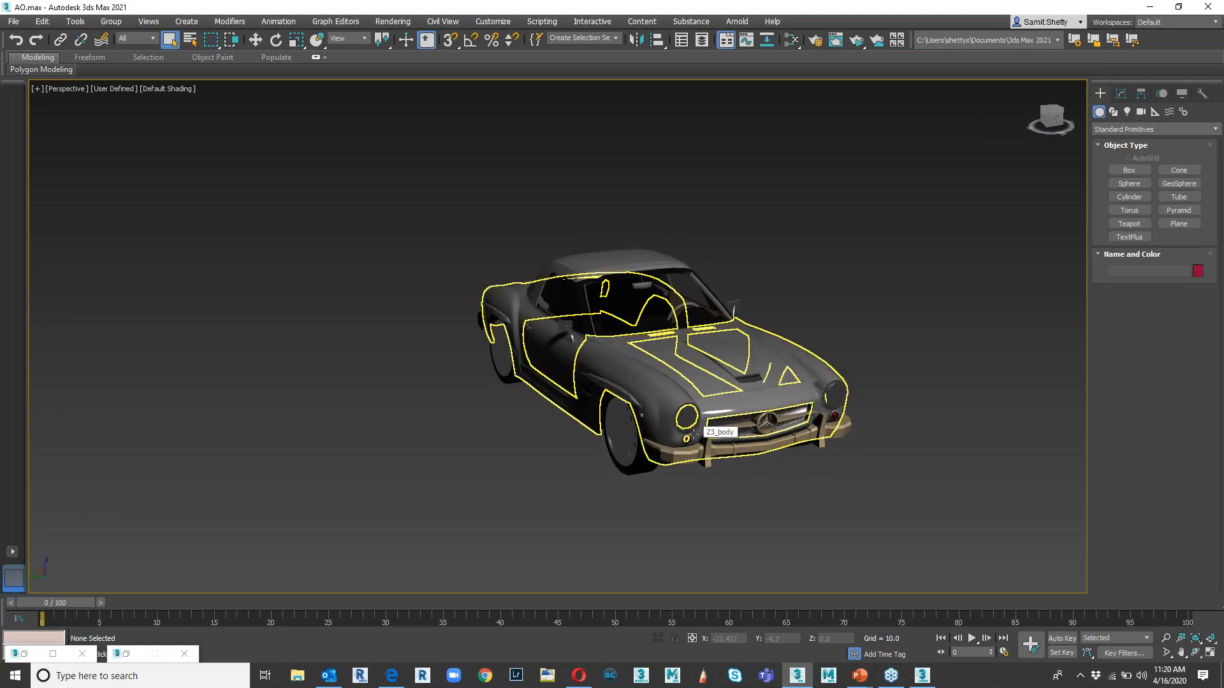
alt+middle_drag(636, 471, 692, 398)
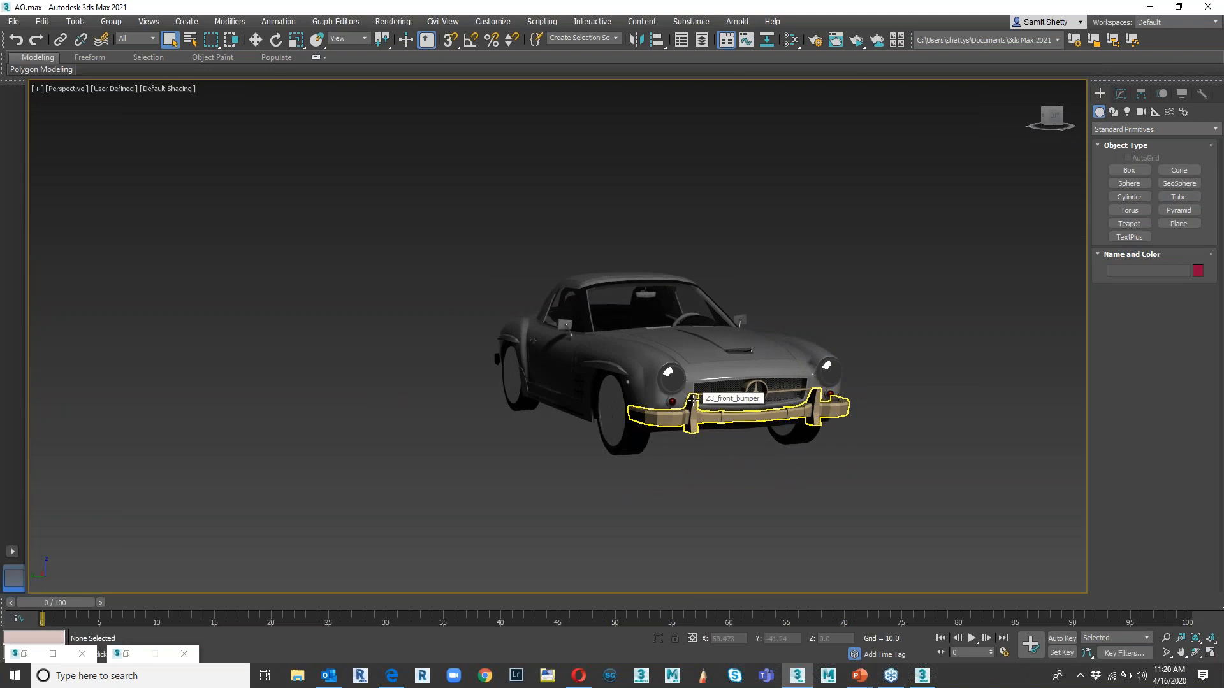
middle_drag(721, 458, 654, 489)
scroll(637, 480, down, 3)
scroll(638, 482, up, 4)
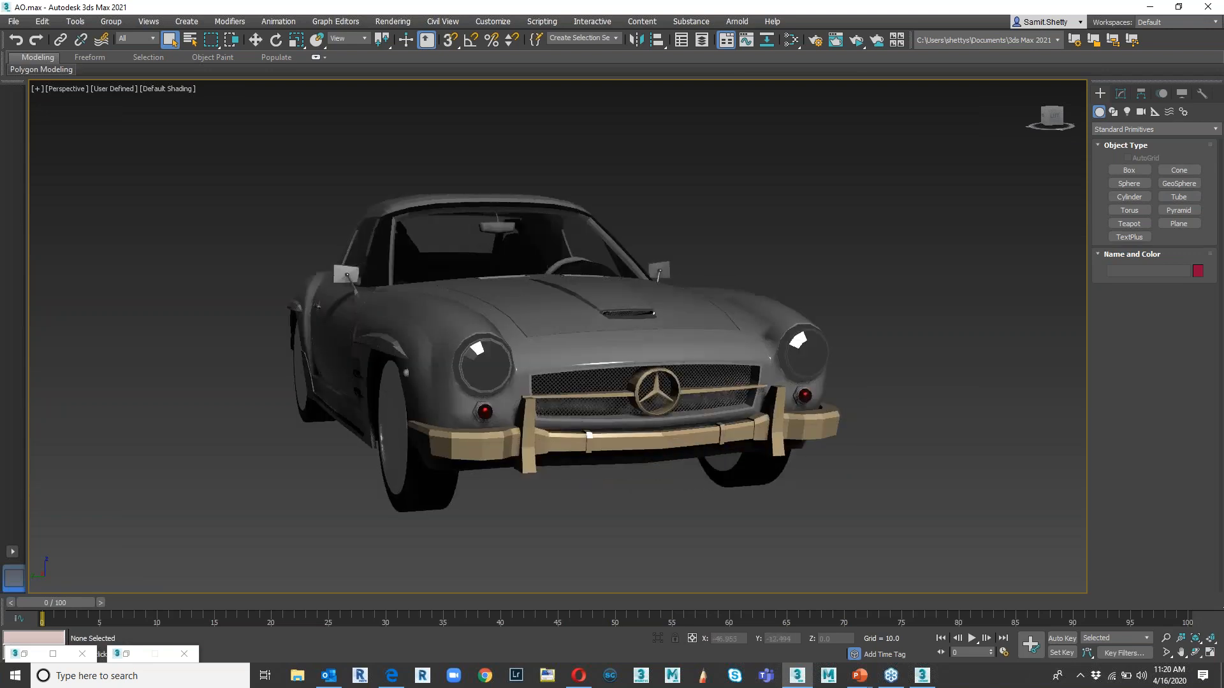
scroll(638, 482, down, 2)
alt+middle_drag(620, 462, 671, 501)
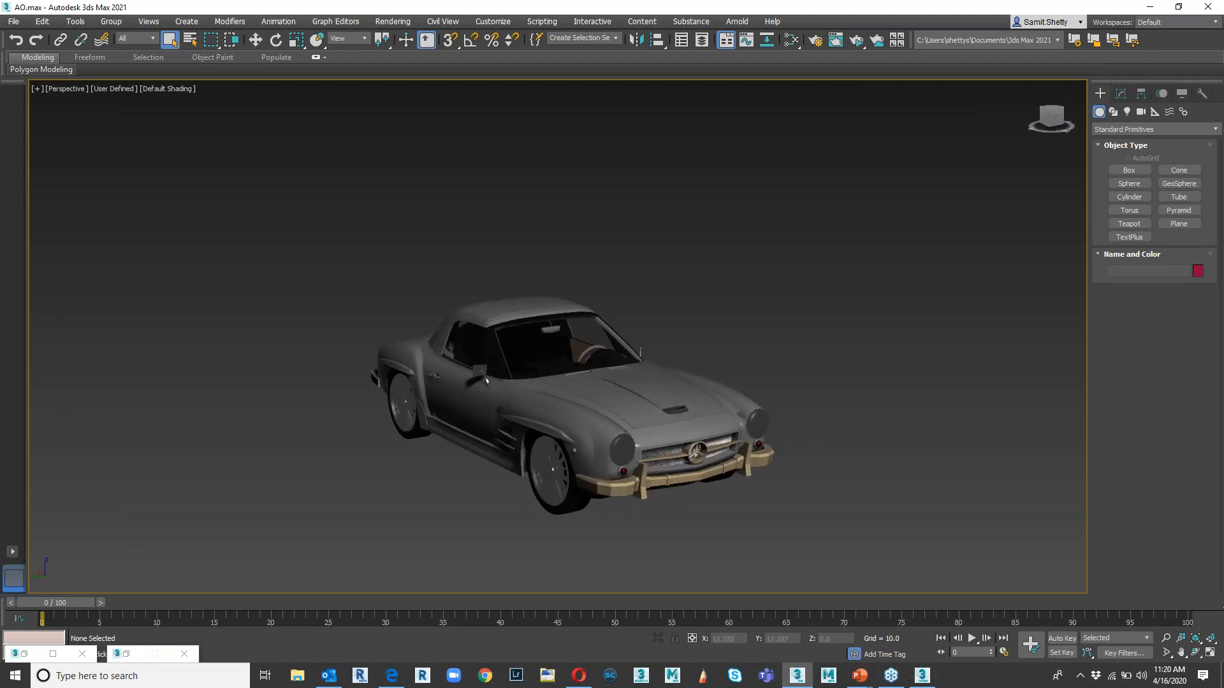
- Reopen the Material Editor, change it to the Compact Material Editor and return to the Slate Material Editor
key(m)
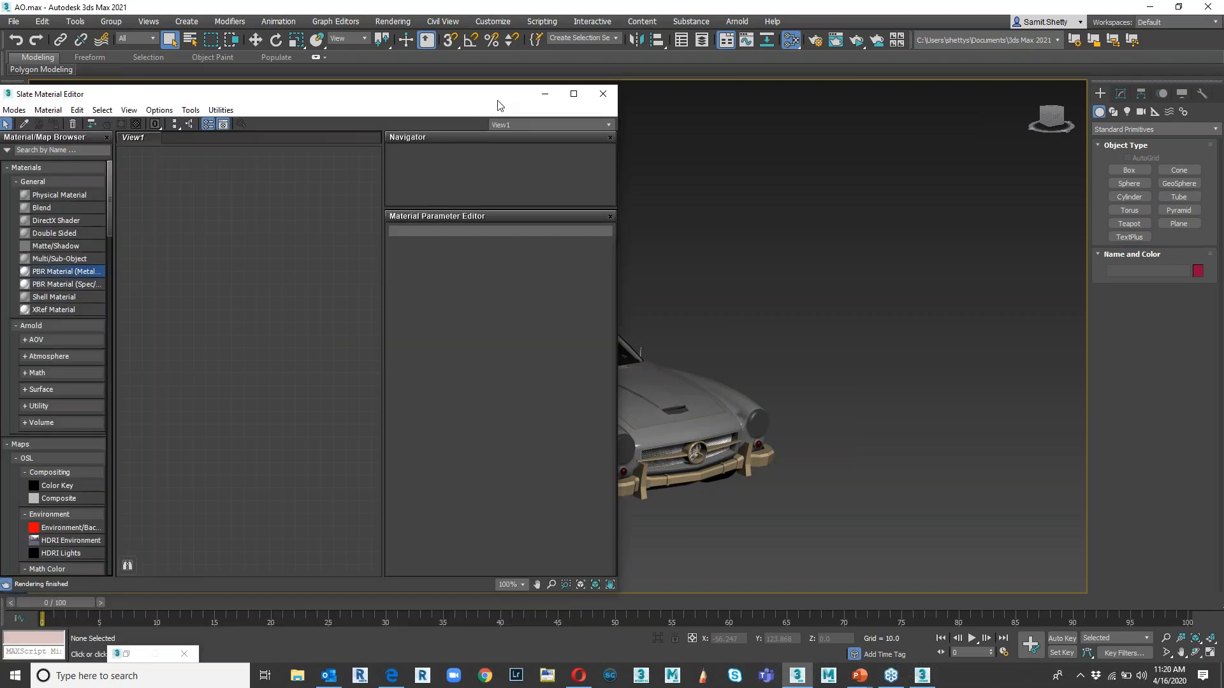
drag(500, 106, 678, 109)
click(192, 113)
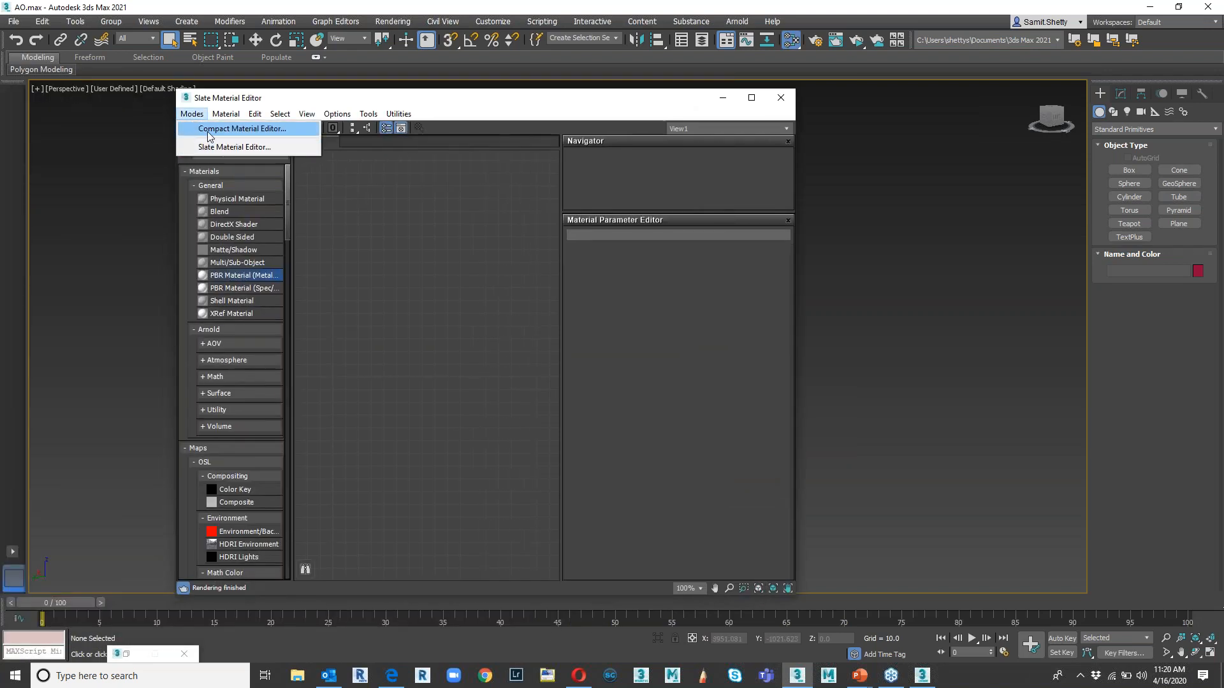
click(210, 129)
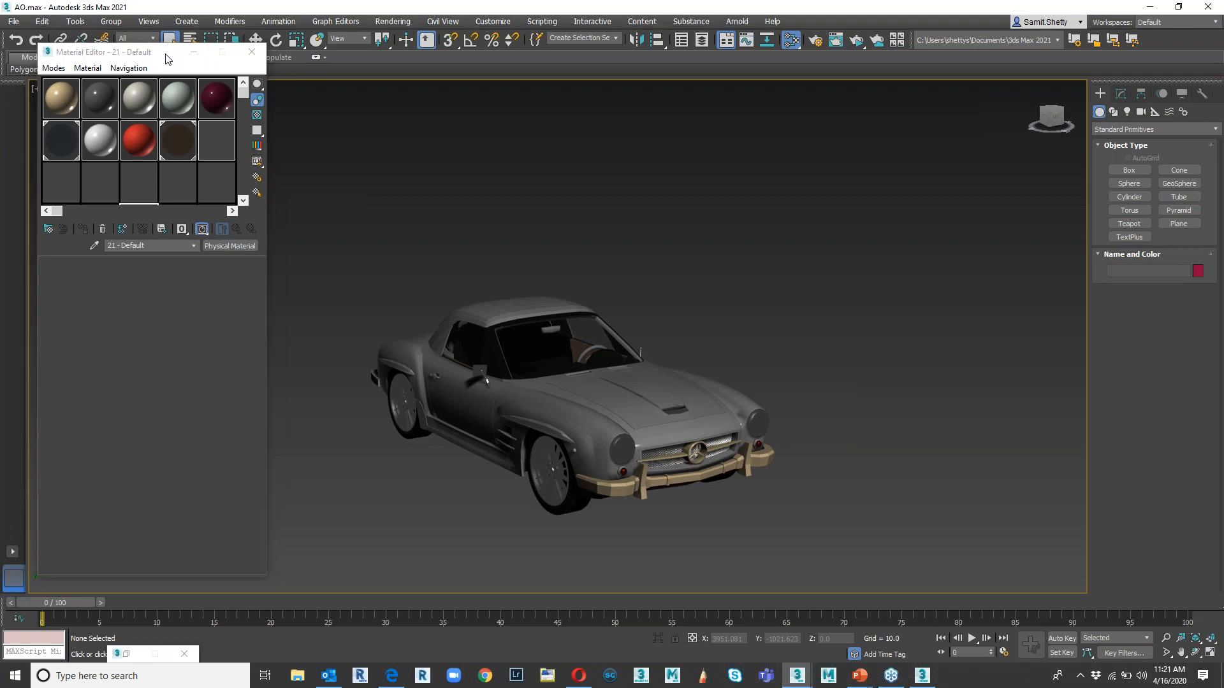
drag(167, 56, 247, 55)
click(133, 67)
click(145, 101)
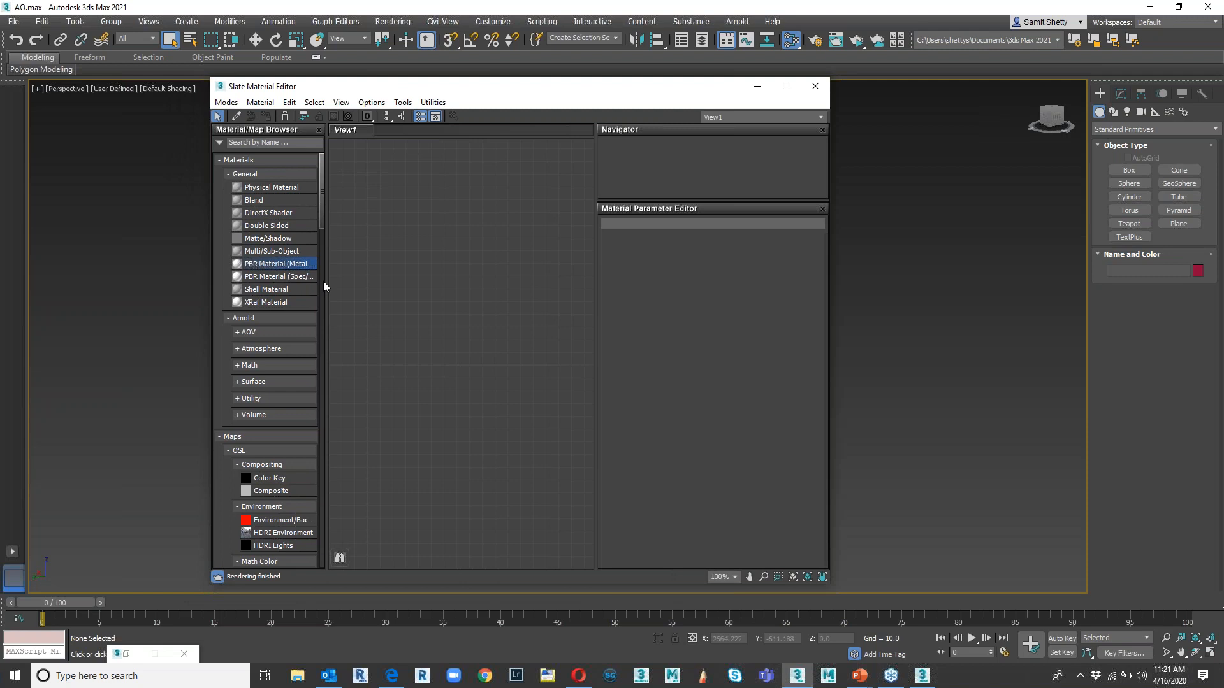
- Widen the Material/Map Browser and collapse its Materials, Maps and Scene Materials groups
drag(324, 281, 383, 288)
click(219, 161)
click(219, 177)
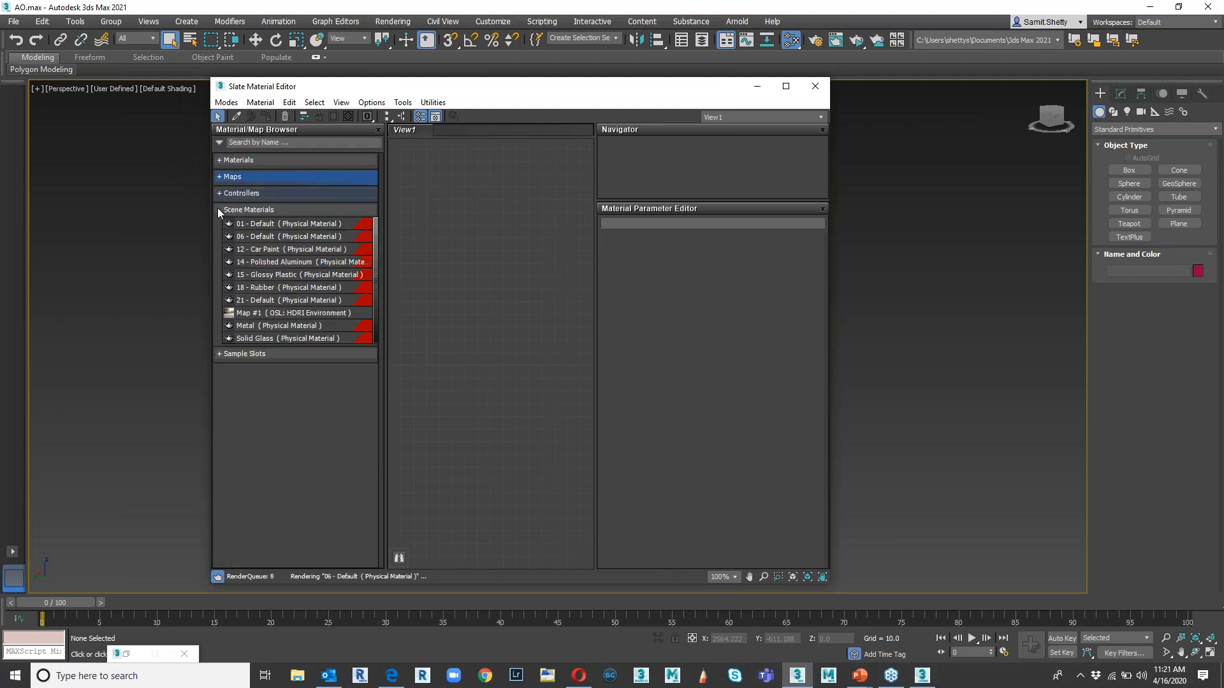
click(218, 209)
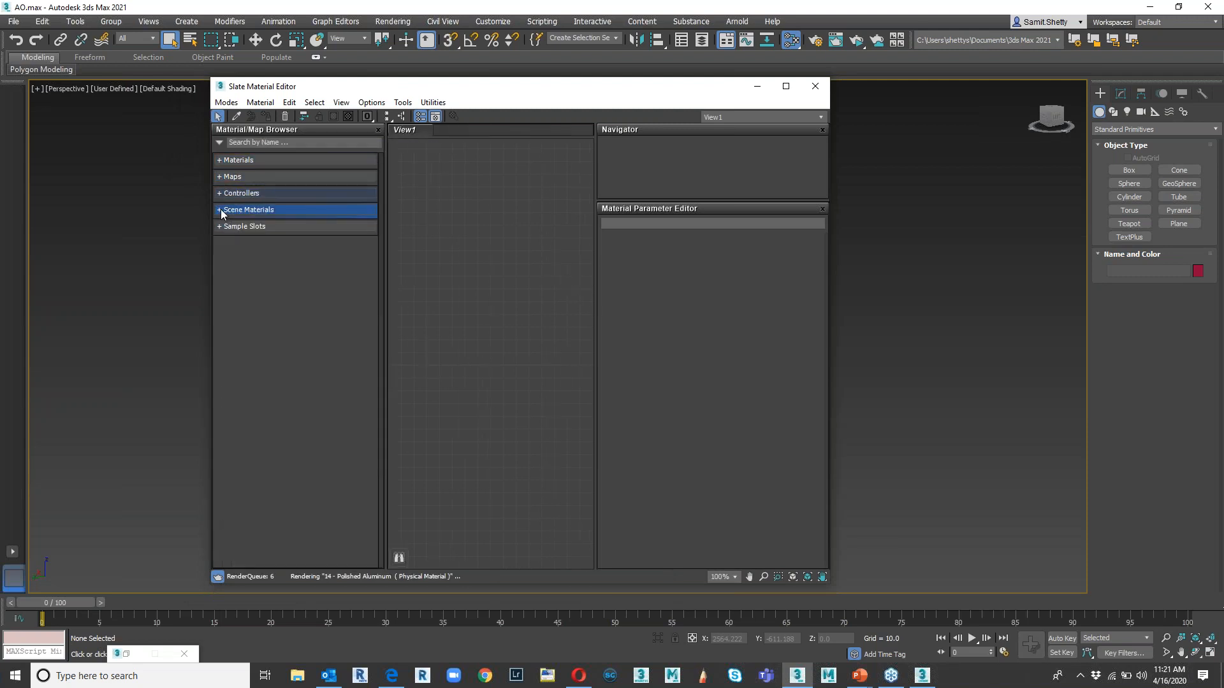
- Expand the Materials and Maps groups in the Material/Map Browser to reach the OSL environment maps
click(220, 161)
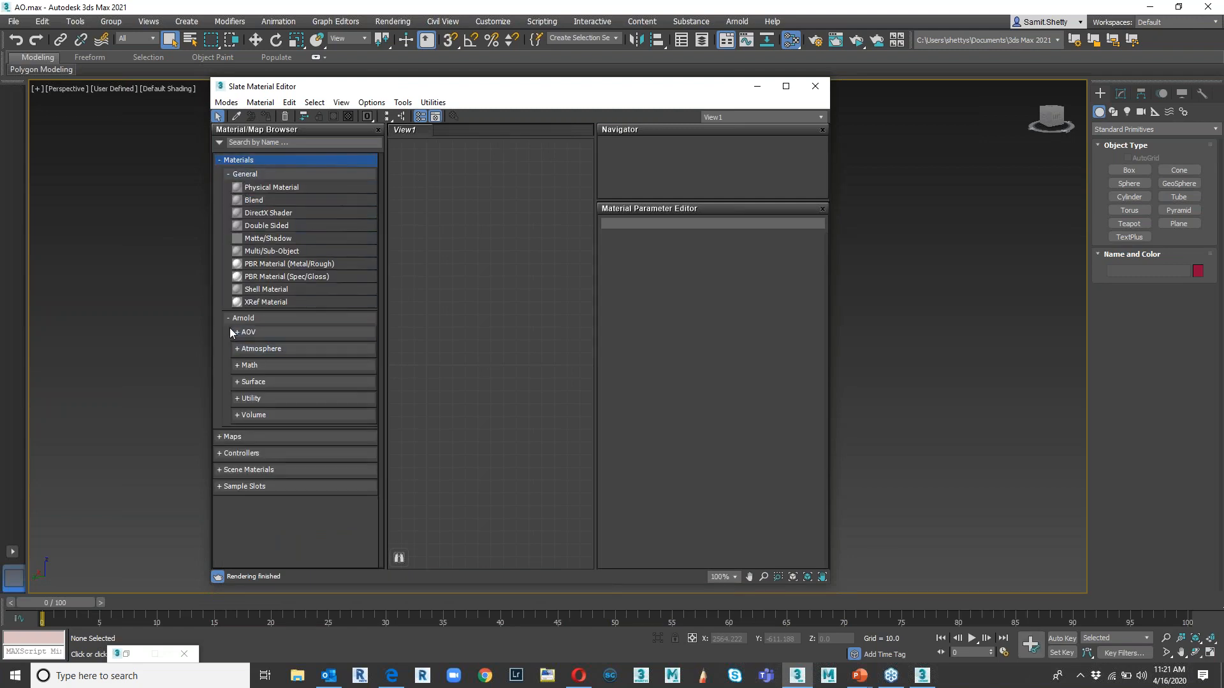
click(218, 438)
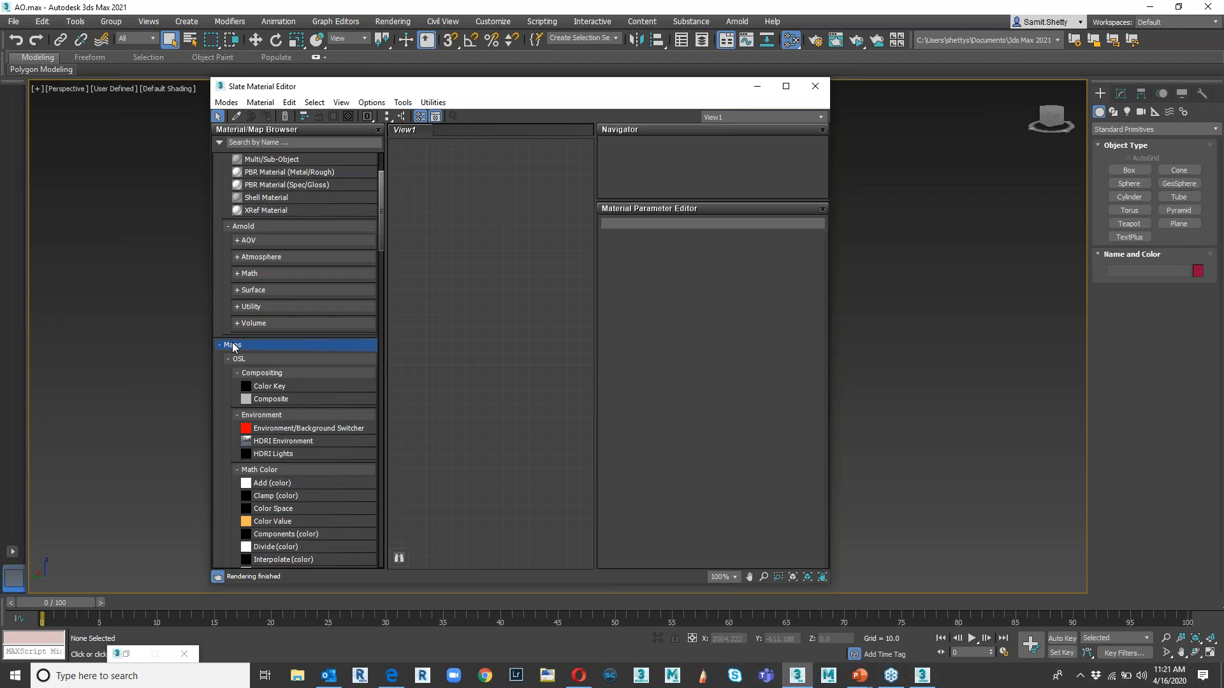
click(232, 345)
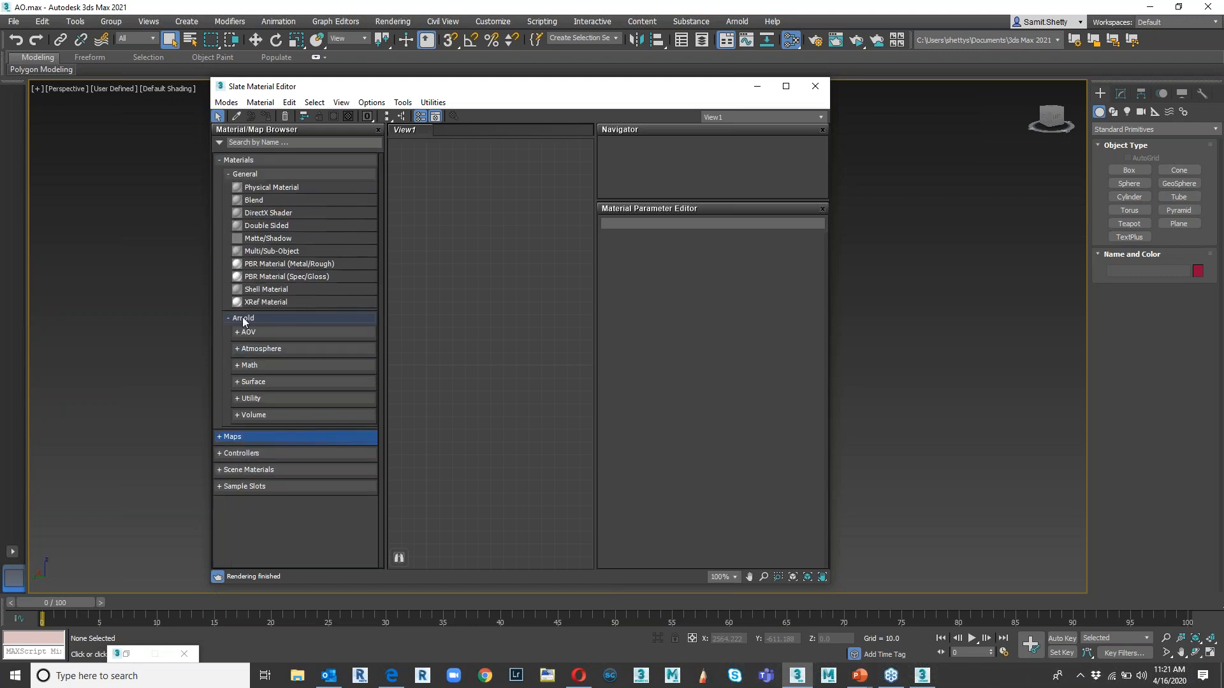
click(239, 436)
scroll(258, 413, down, 3)
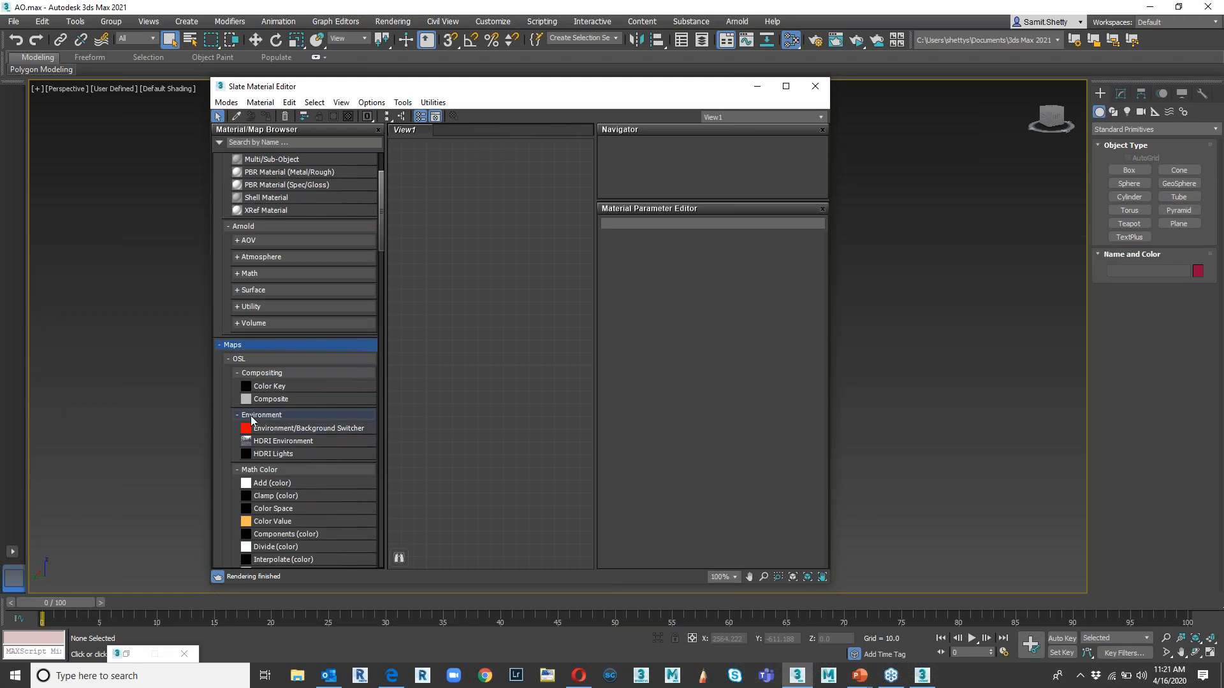
- Add an OSL HDRI Environment map to the node view, loading old_bus_depot_2k.hdr from the 3ds Max 2021 HDRI maps folder
click(269, 442)
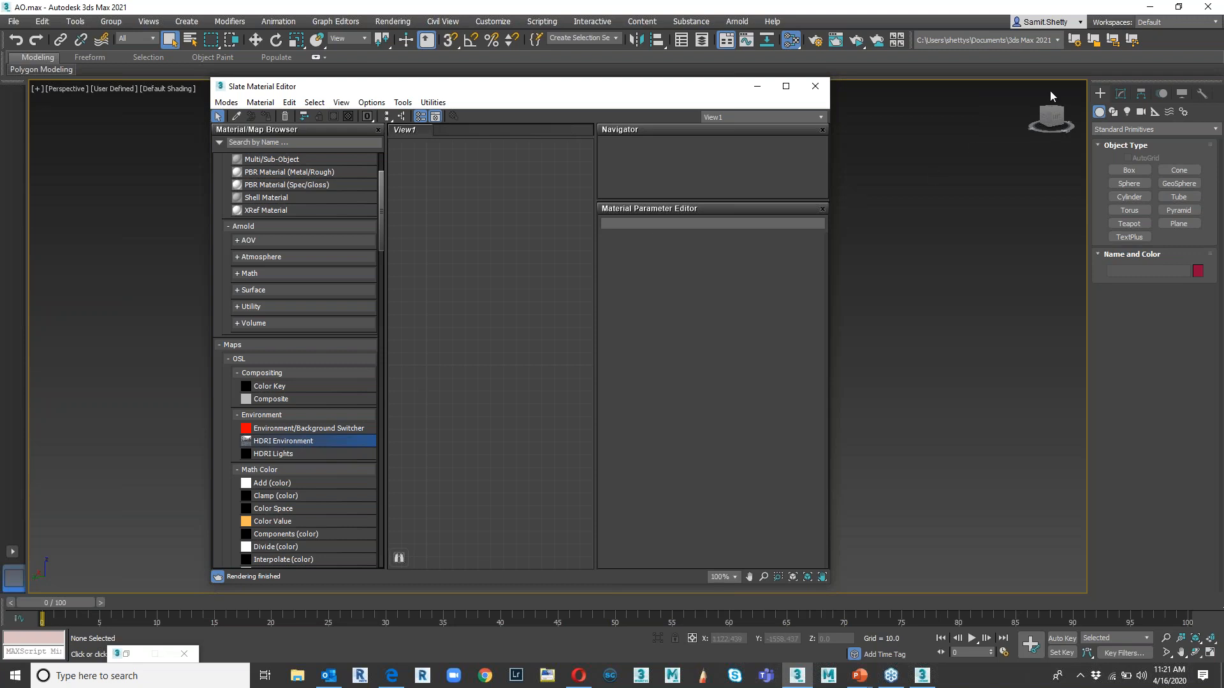
click(1211, 49)
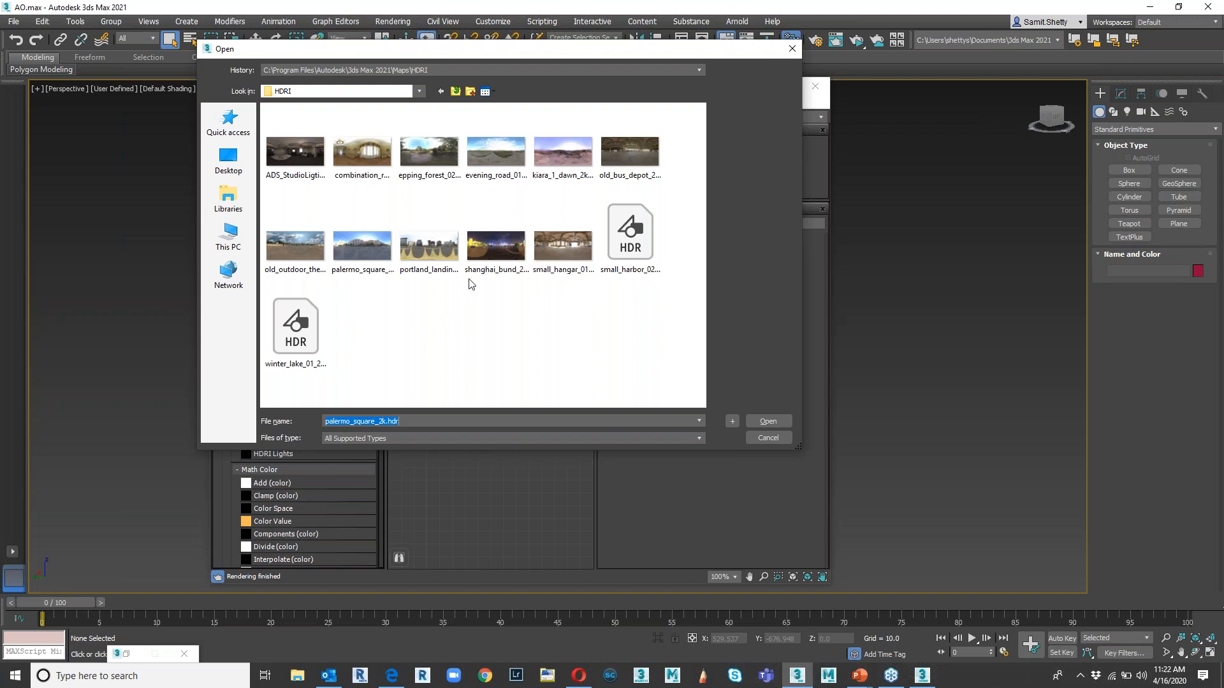
click(420, 92)
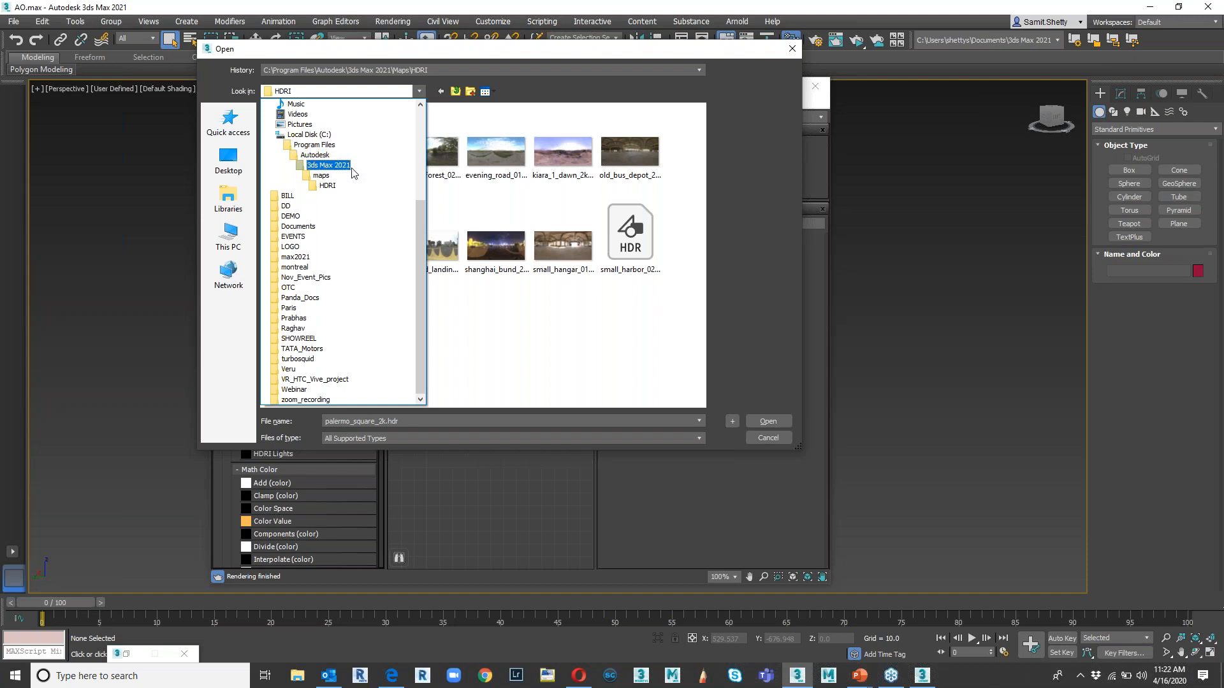
click(501, 321)
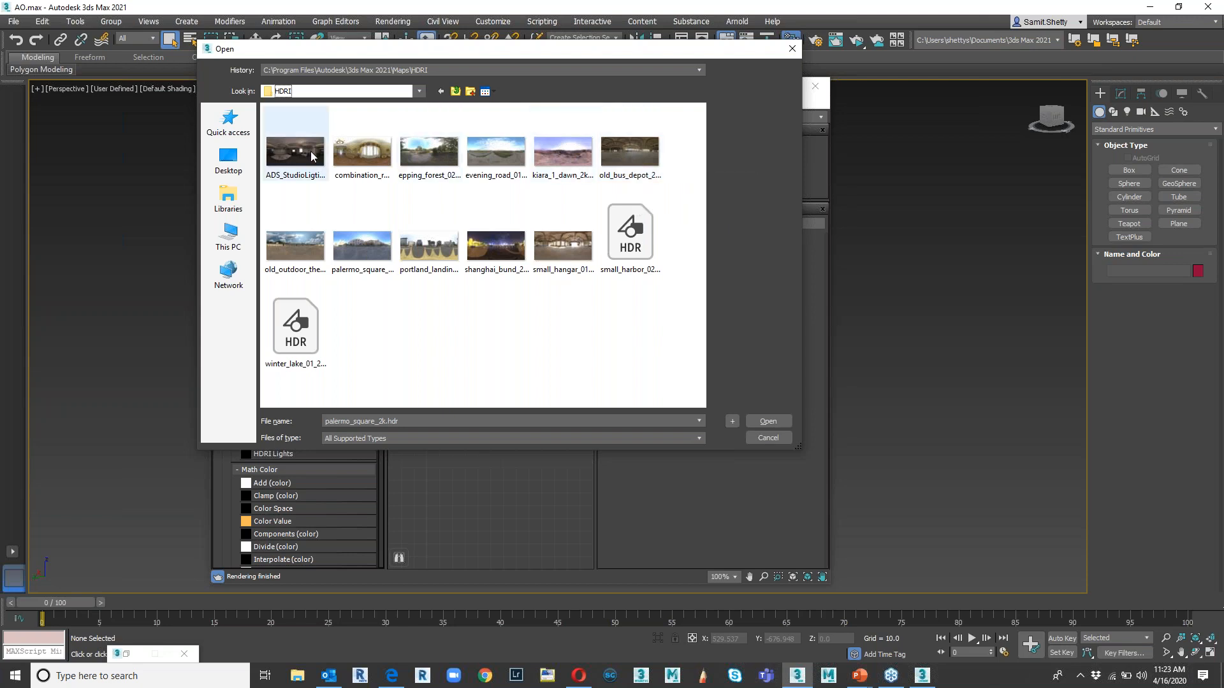
click(618, 154)
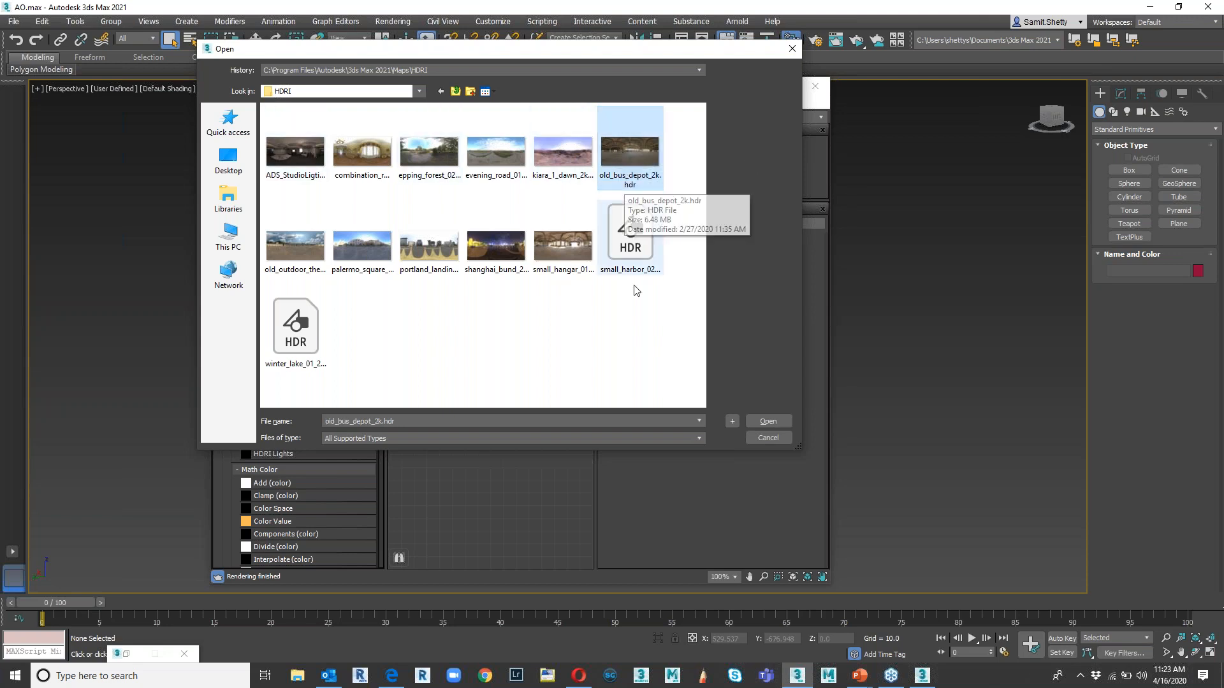
click(765, 422)
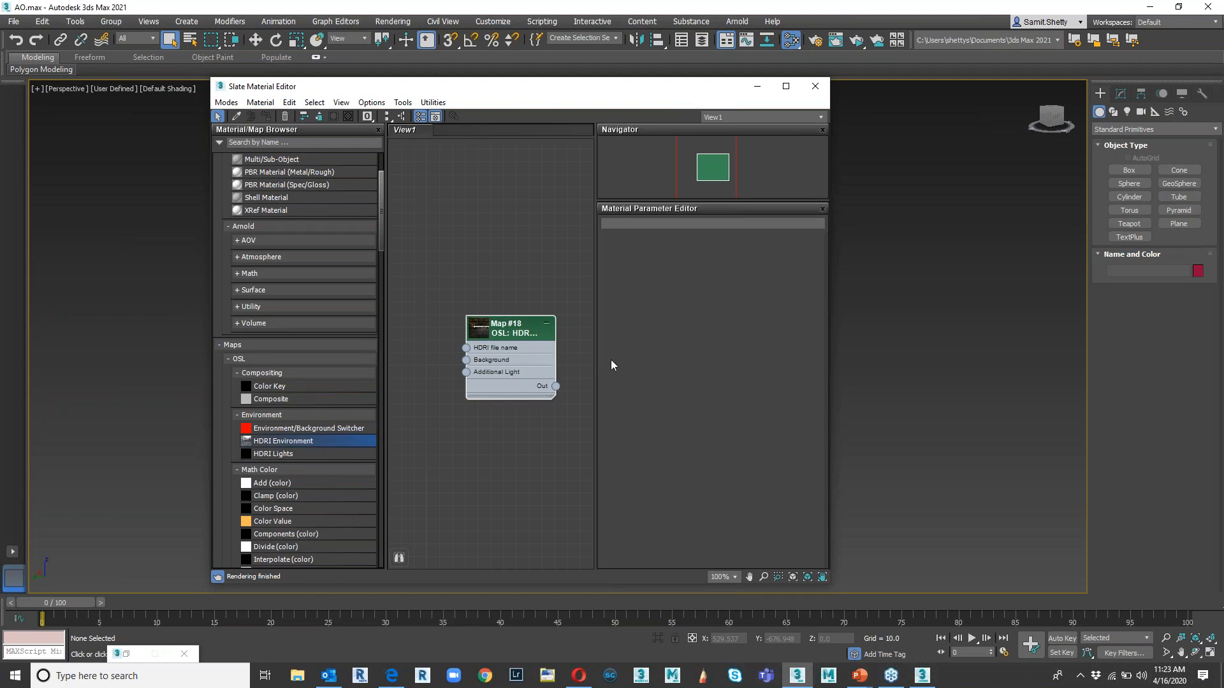
- Show the car beside the Material Editor, display the new HDRI Environment map's parameters and set its Rotation to -22.0
drag(557, 89, 987, 166)
alt+middle_drag(599, 342, 558, 373)
double_click(928, 409)
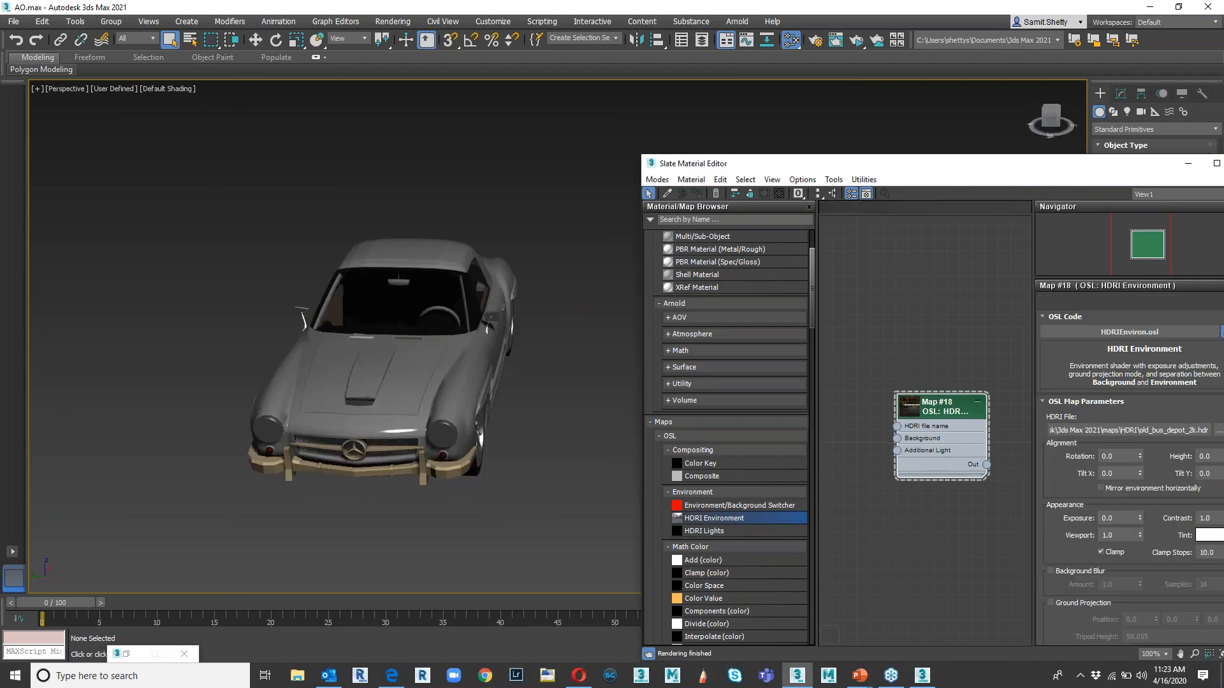
drag(919, 167, 853, 134)
mouse_move(1073, 424)
mouse_down()
mouse_move(1069, 327)
mouse_move(1066, 440)
mouse_up()
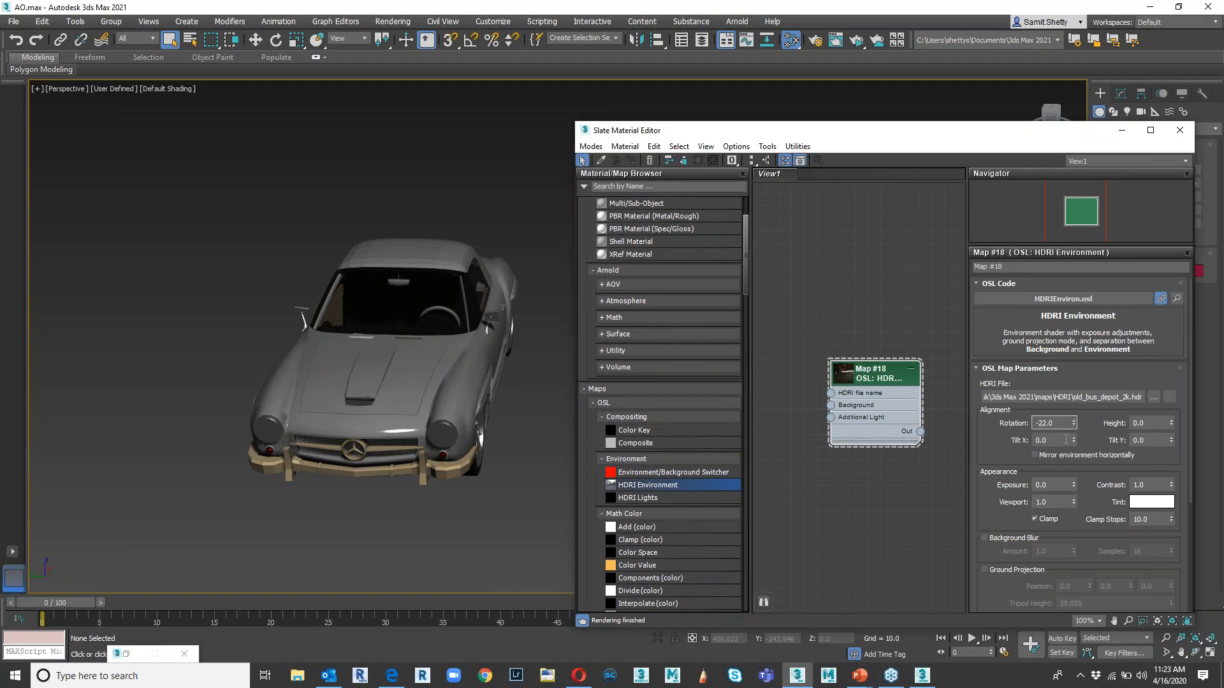
- Open the Environment and Effects settings and assign the HDRI Environment map to the scene's Environment Map as an instance
text(8)
drag(856, 139, 516, 108)
text(8)
drag(628, 105, 605, 107)
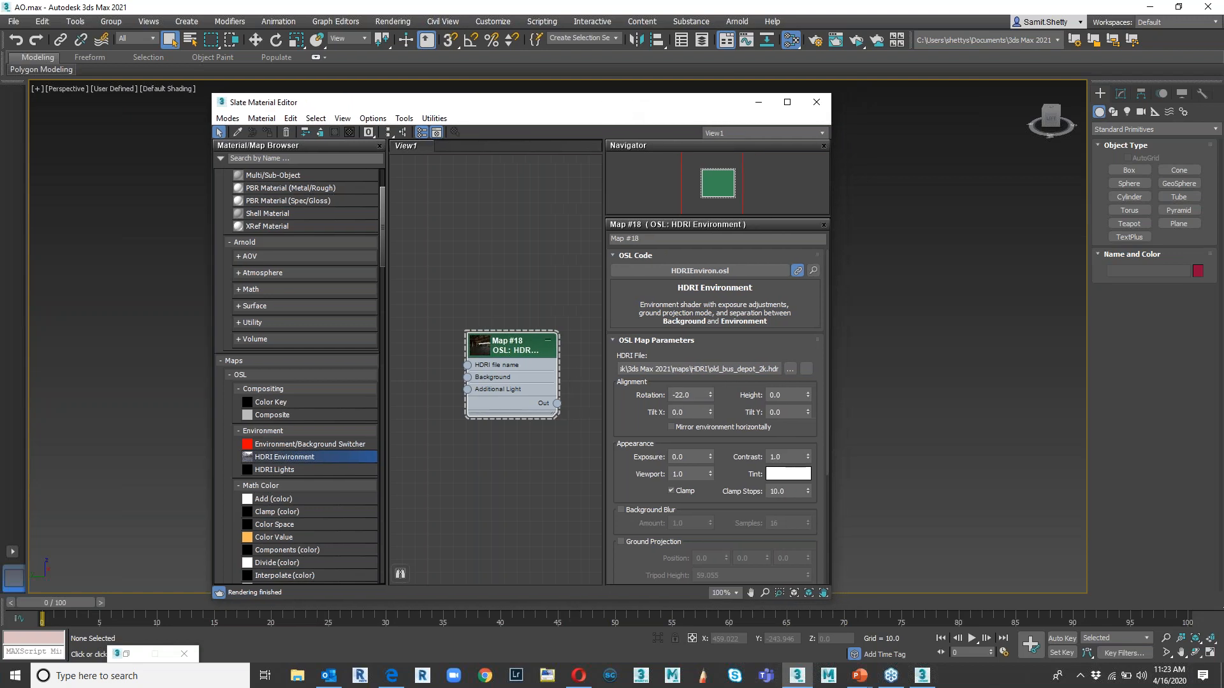
key(8)
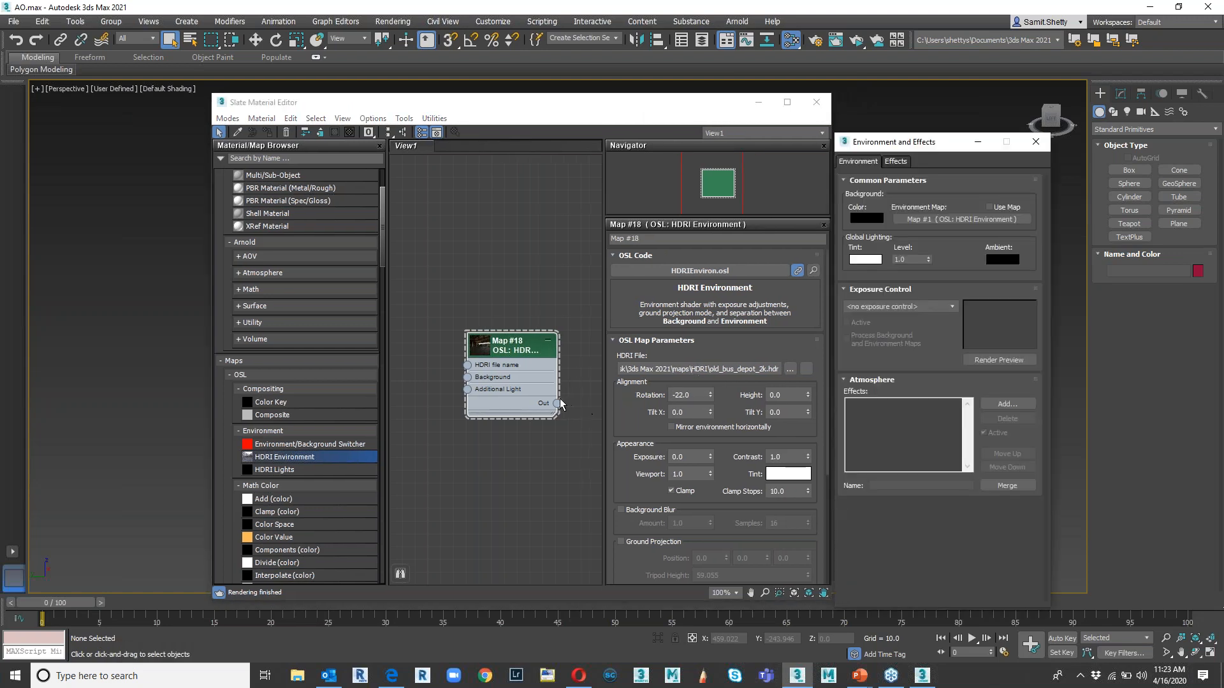
drag(559, 406, 954, 221)
click(926, 415)
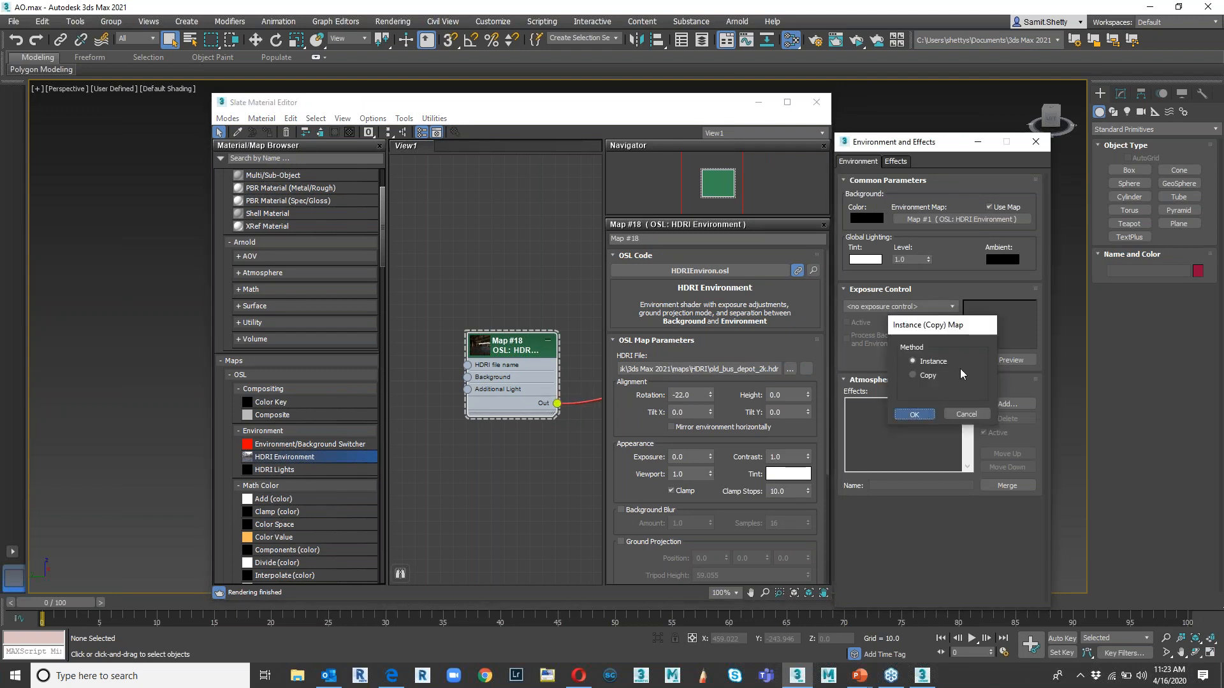
click(991, 206)
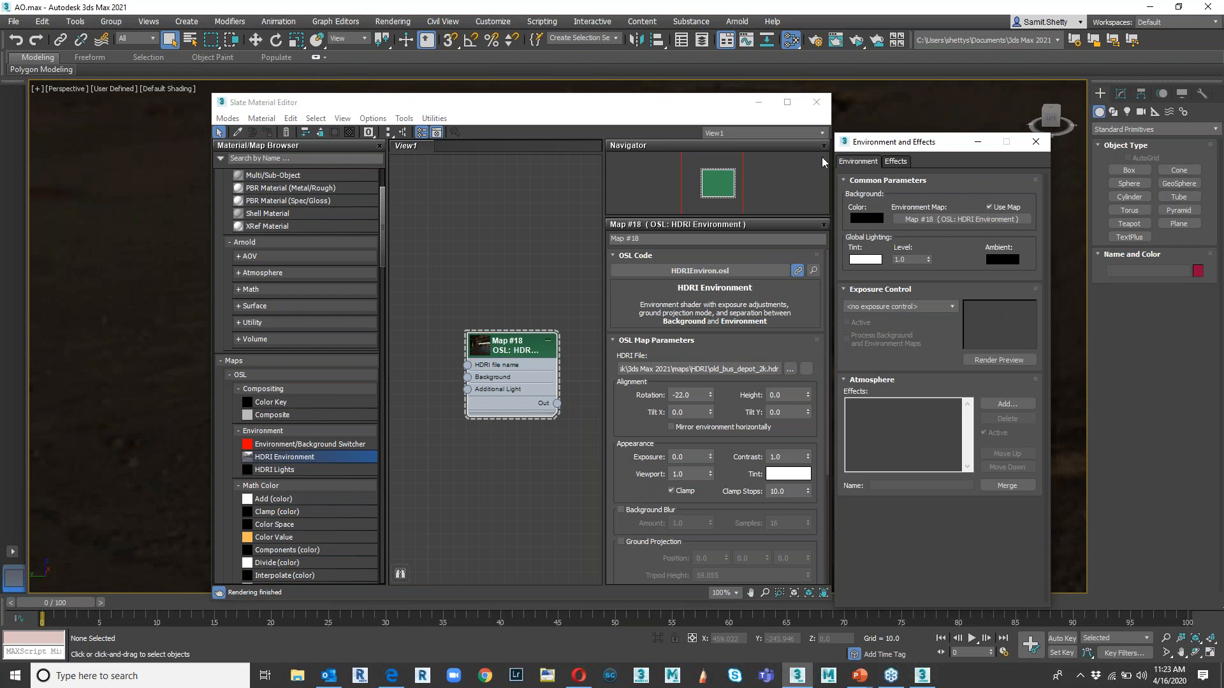
- Minimize the Material Editor and environment windows and examine the car against the HDRI background from the front and at an angle
click(759, 102)
click(977, 141)
alt+middle_drag(591, 377, 692, 295)
click(680, 358)
scroll(680, 358, up, 8)
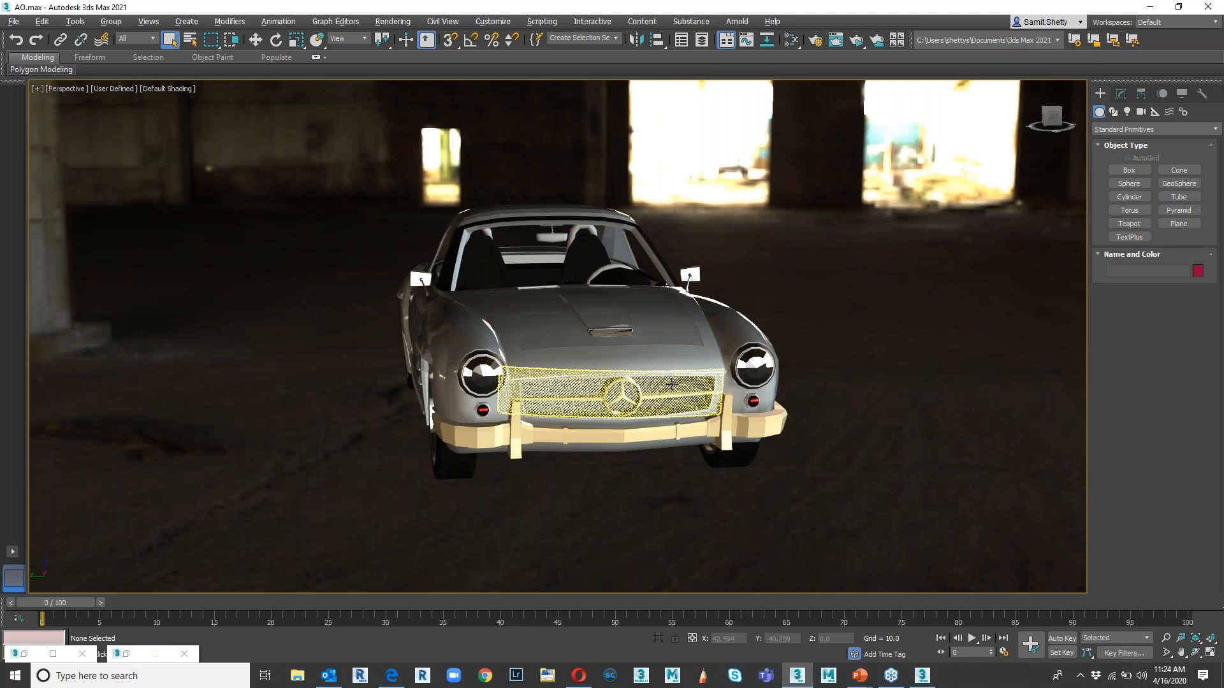
alt+middle_drag(674, 385, 885, 376)
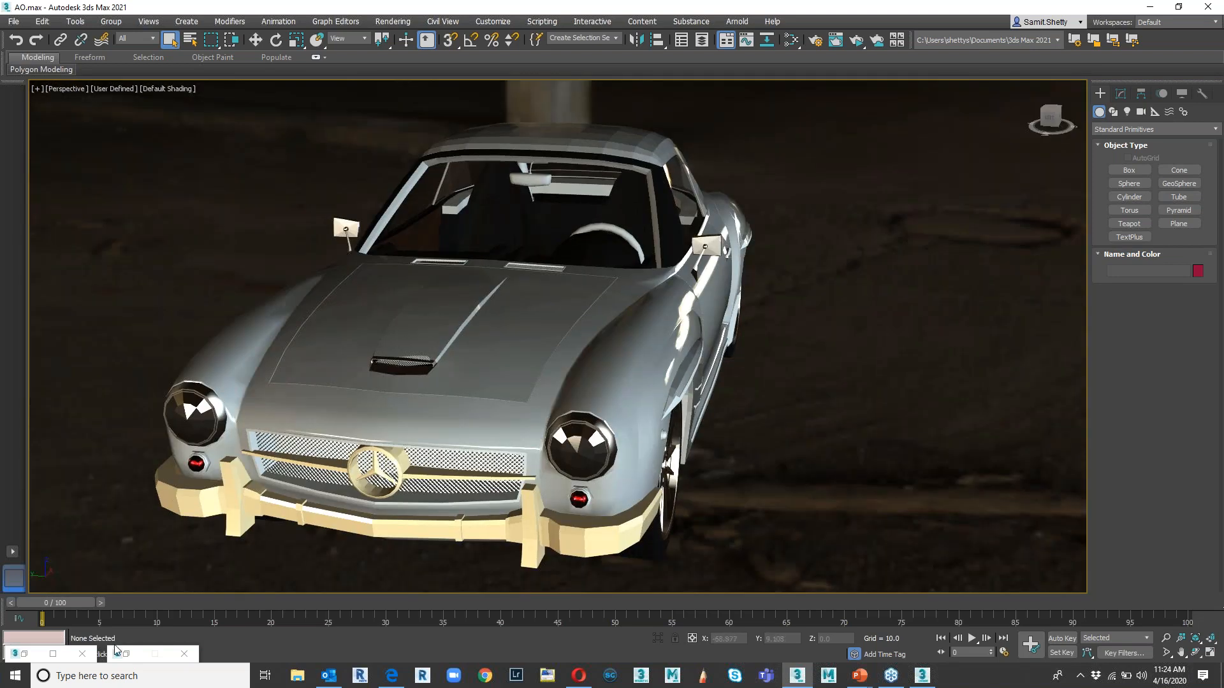
- Bring the Slate Material Editor back beside the car and set the HDRI Environment map's Rotation to 94.0
key(m)
drag(493, 109, 30, 70)
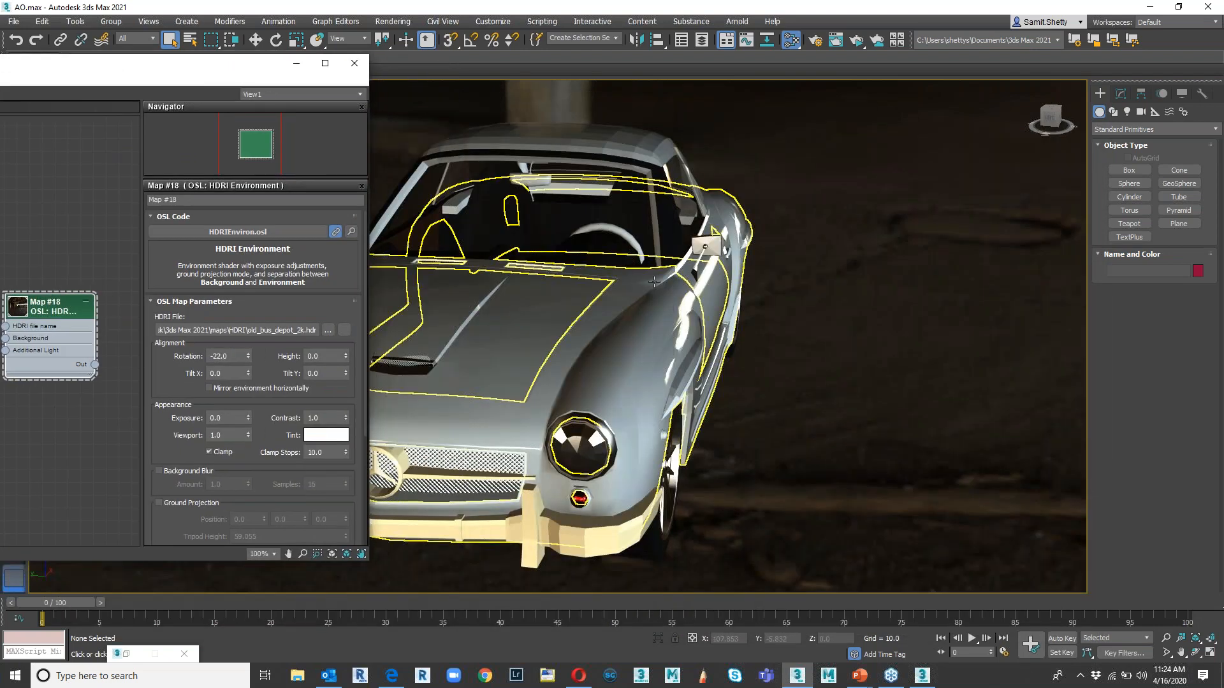
middle_drag(654, 281, 866, 288)
click(171, 80)
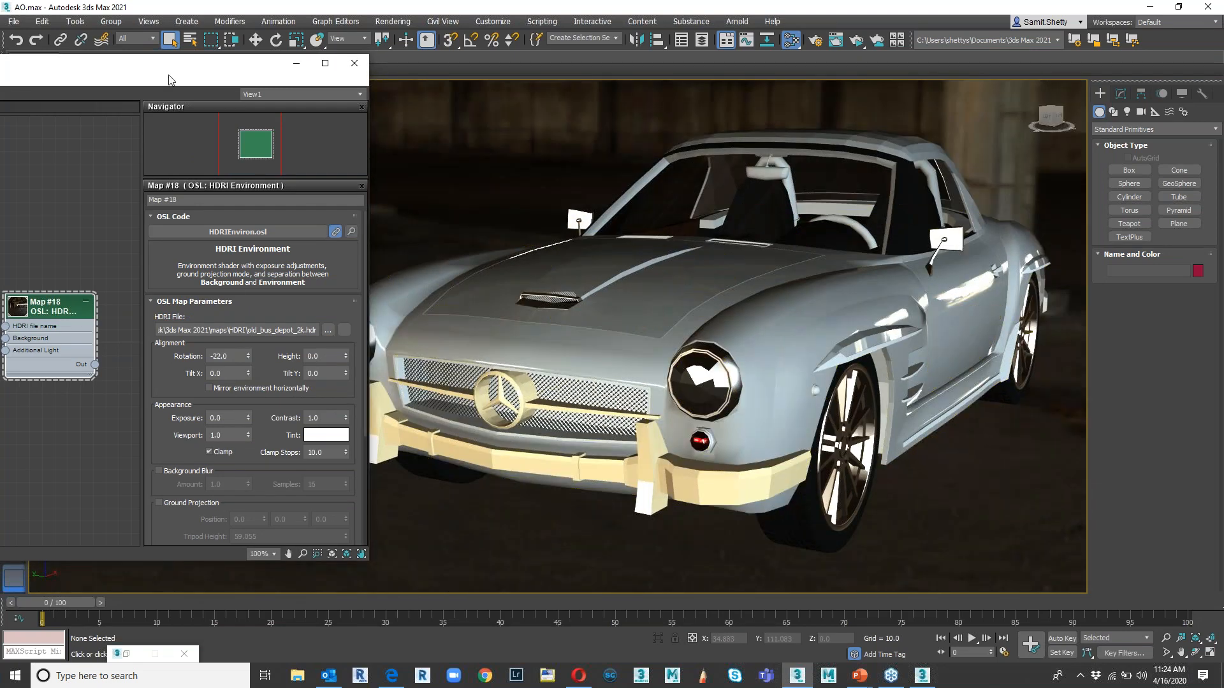
drag(170, 80, 26, 78)
drag(104, 355, 126, 406)
drag(115, 63, 140, 64)
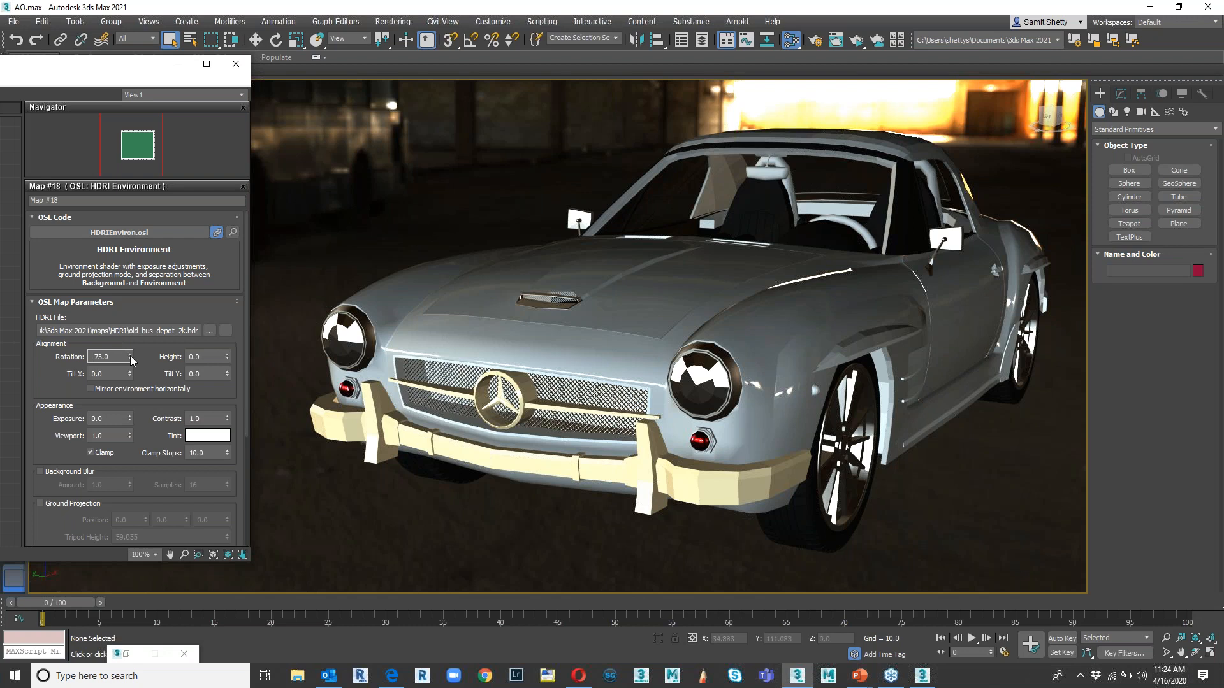
drag(130, 361, 125, 190)
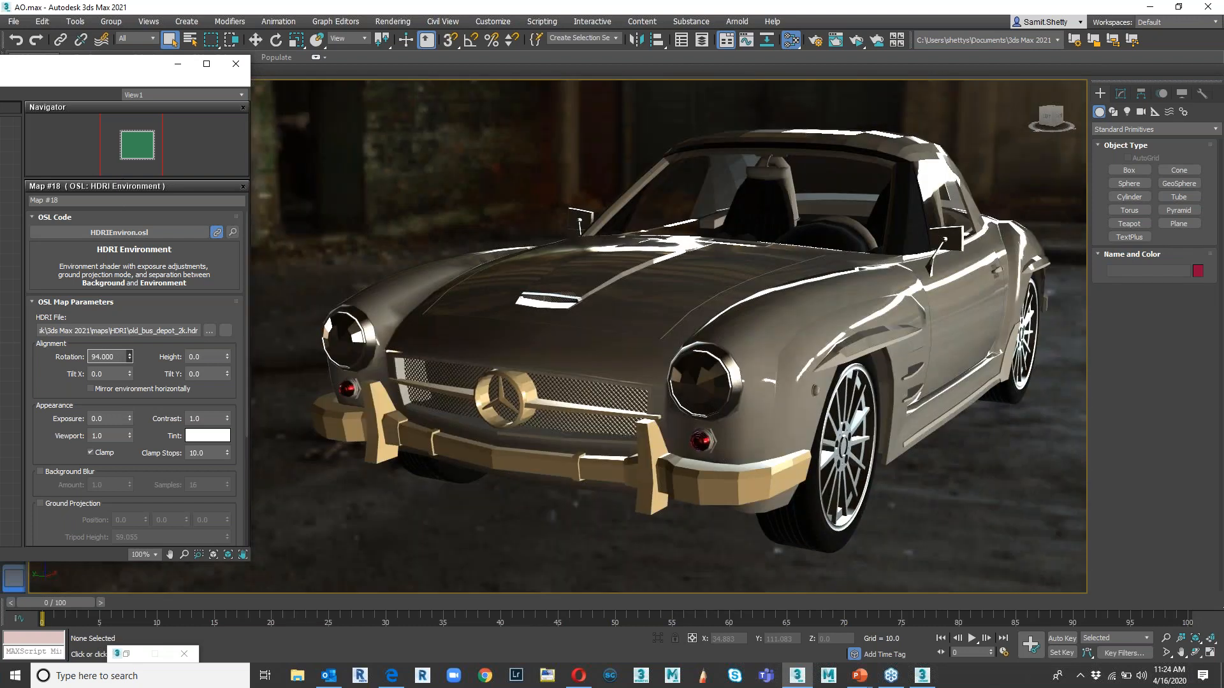
- Set the HDRI Environment map's Height to -0.054, Tilt X to 2.0 and Tilt Y to 9.4
click(228, 359)
drag(228, 357, 214, 403)
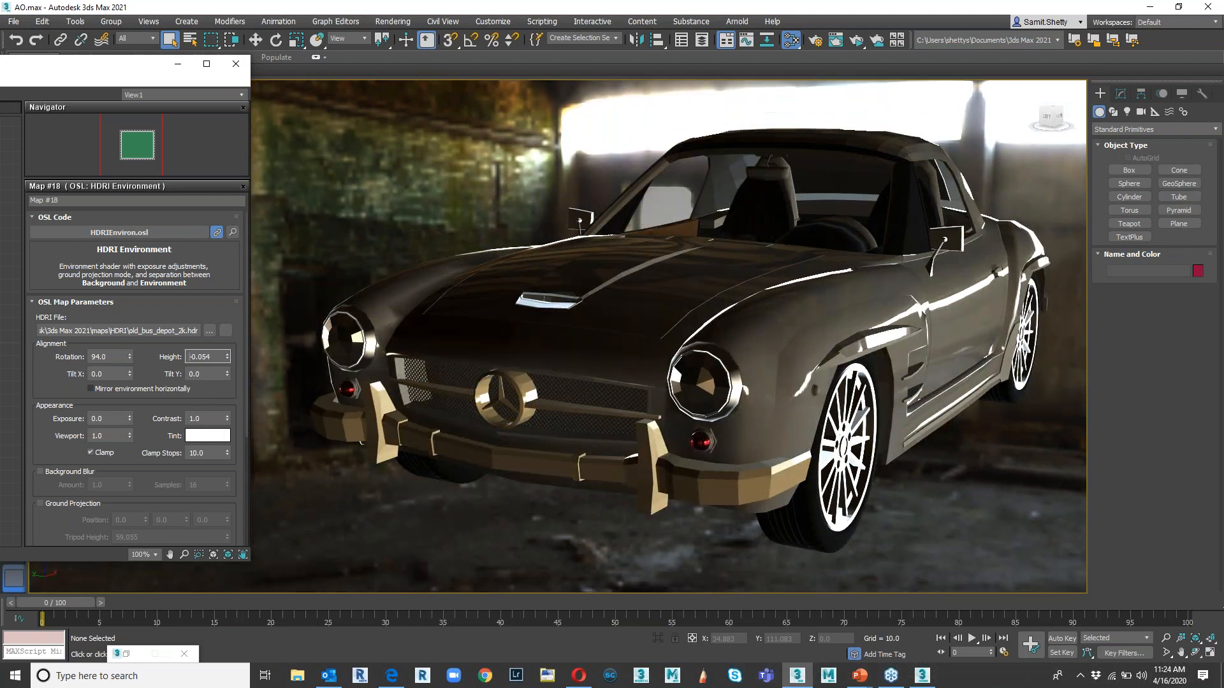
drag(130, 374, 138, 345)
drag(227, 374, 151, 309)
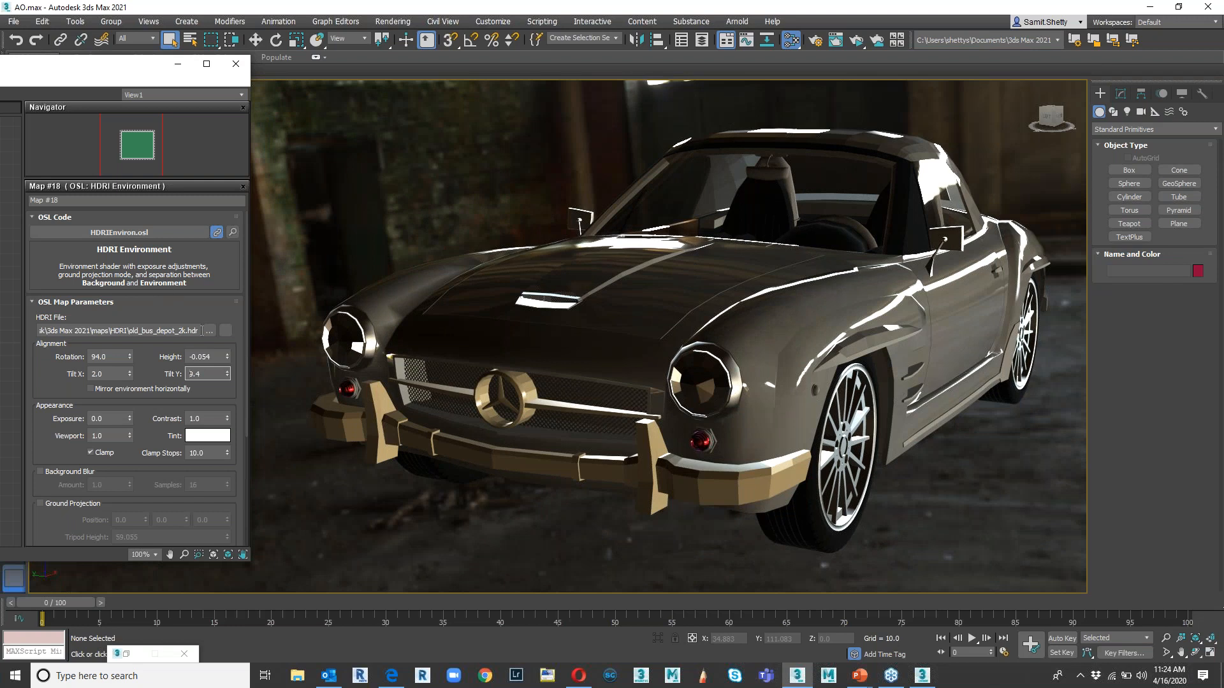
- Load combination_room_2k.hdr as the environment's HDRI file and set its Rotation to -18.0
click(209, 331)
click(496, 151)
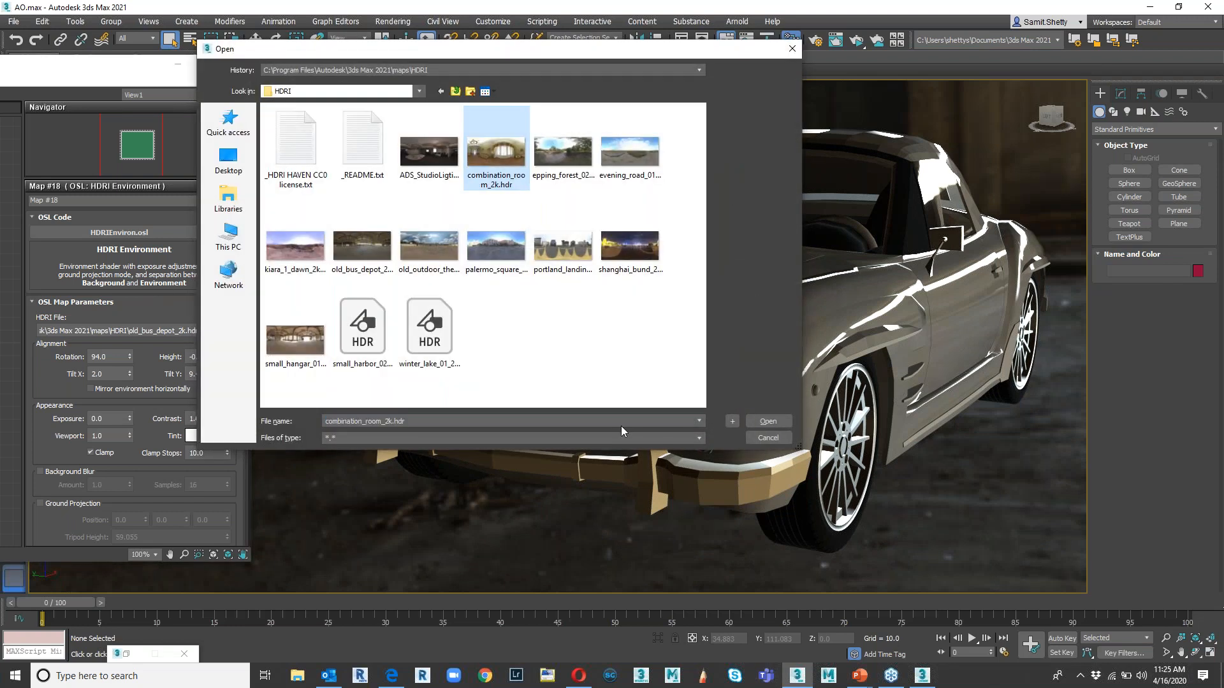
click(769, 422)
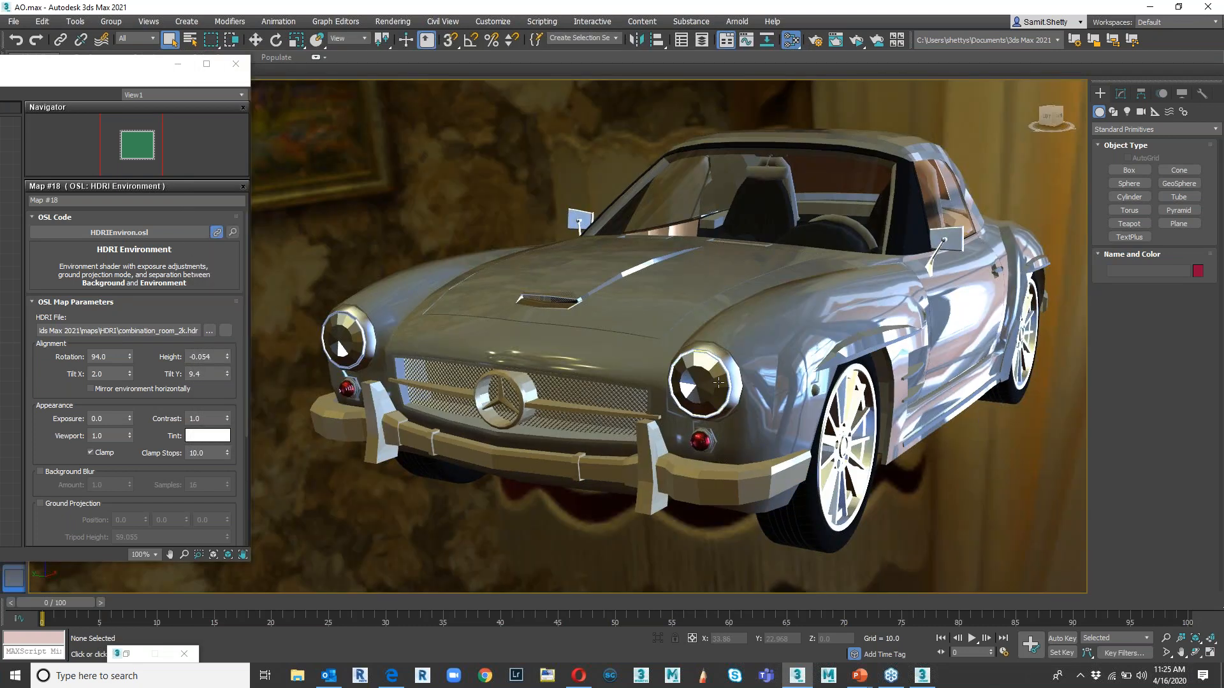
middle_drag(719, 382, 571, 475)
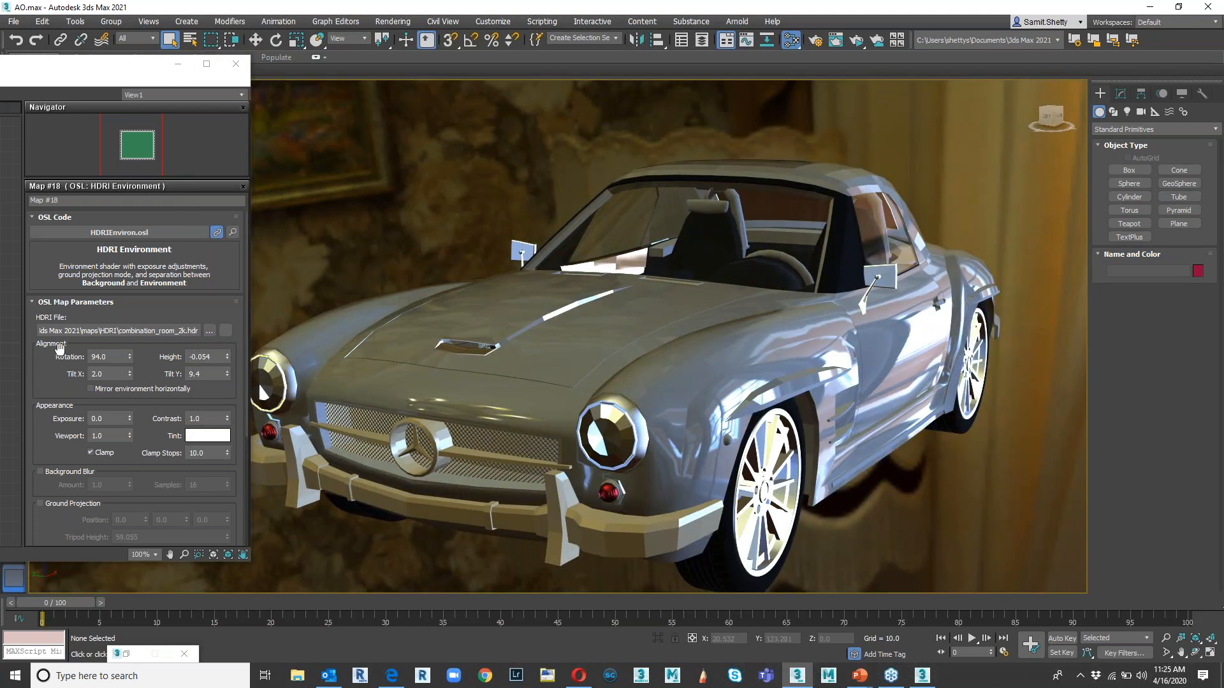
click(130, 359)
drag(130, 359, 144, 467)
- Replace the HDRI file with old_outdoor_theater_2k.hdr and set its Rotation to -306.0
click(213, 331)
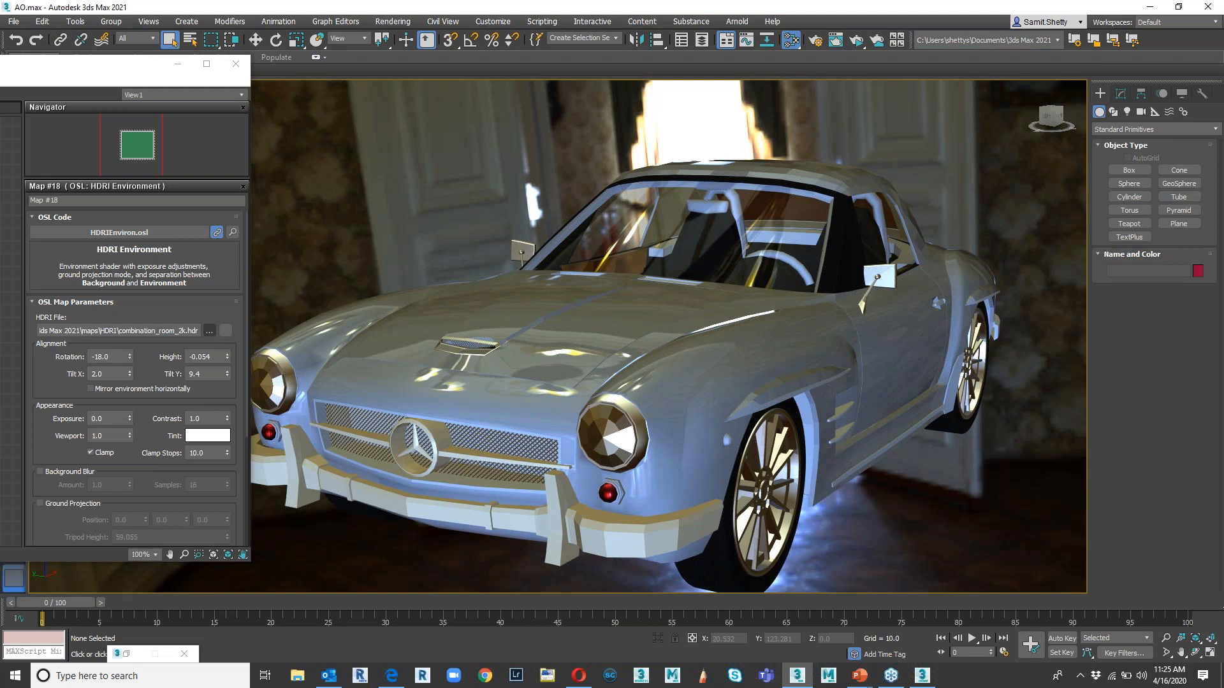
click(429, 246)
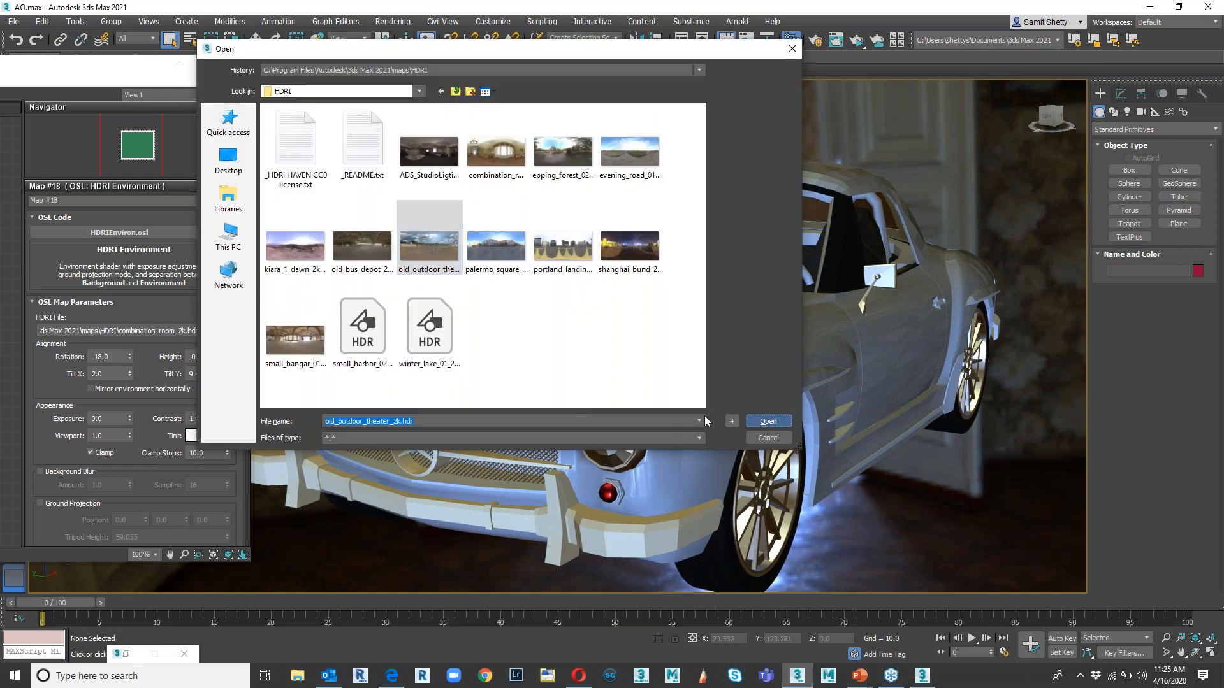
key(Return)
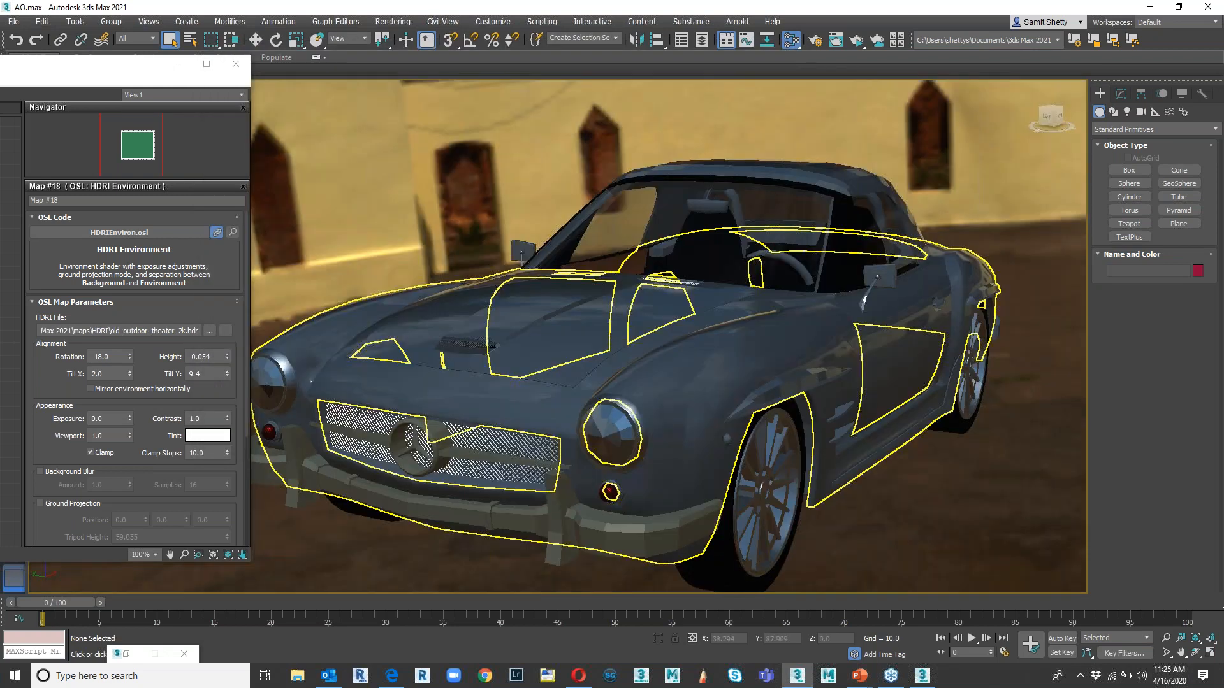
click(130, 359)
drag(130, 358, 175, 676)
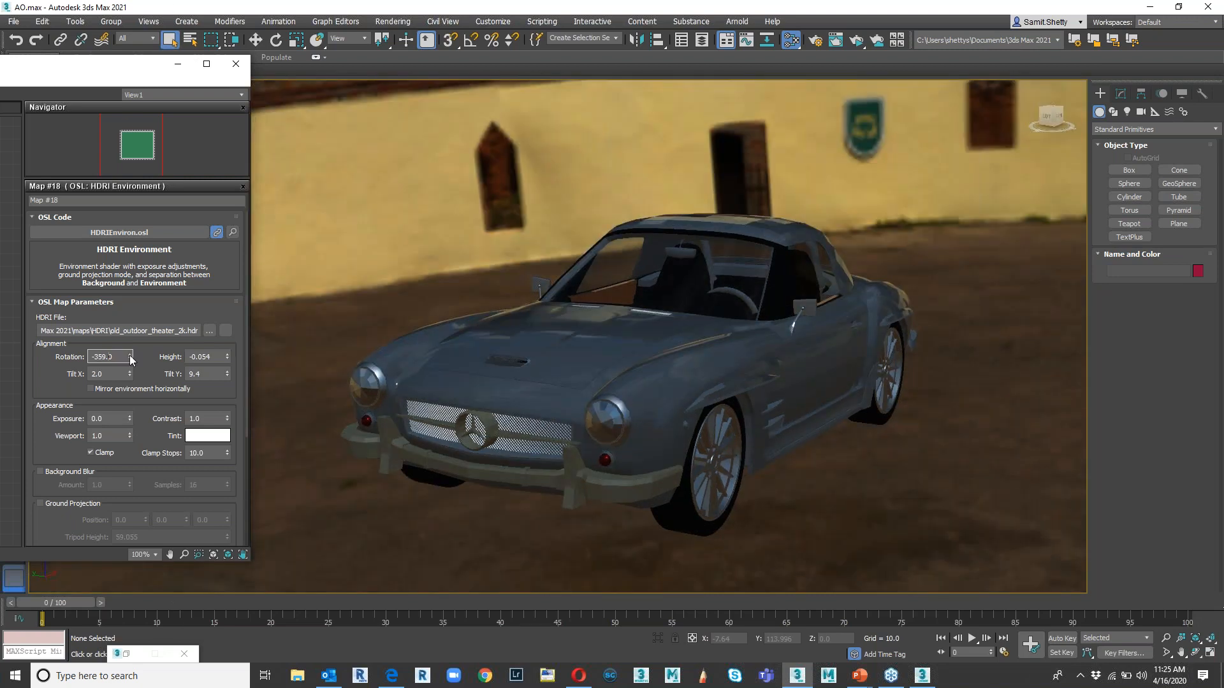
click(130, 359)
drag(131, 376, 131, 438)
click(225, 332)
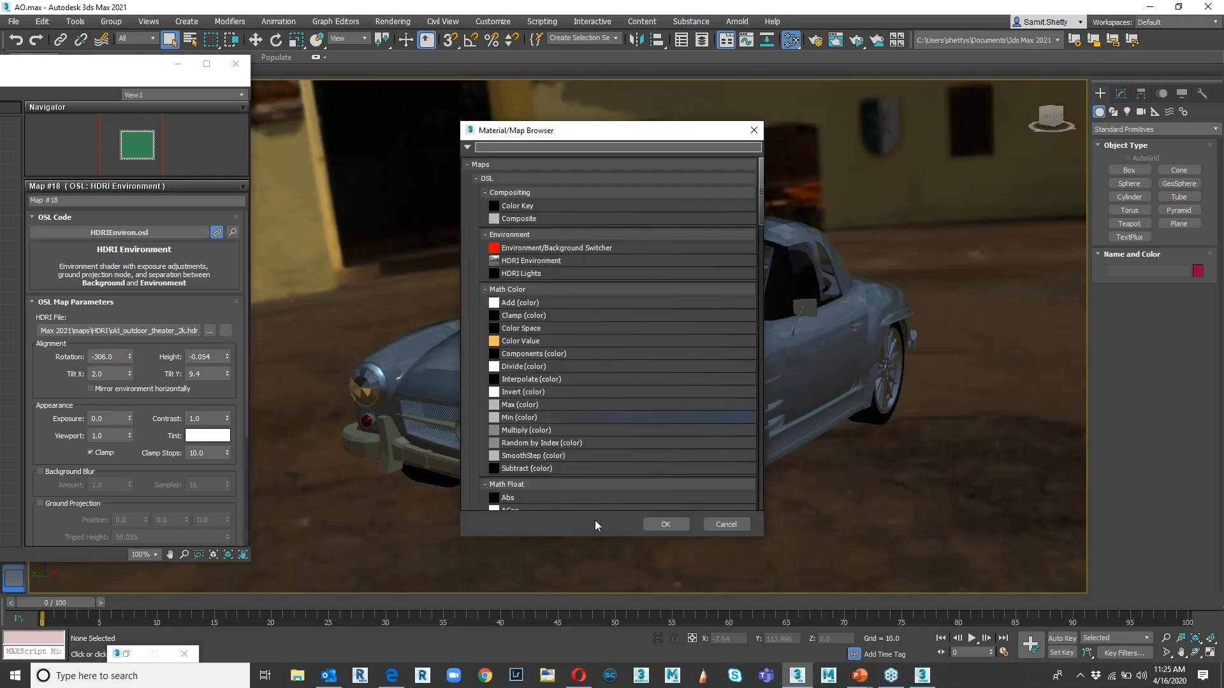
click(738, 524)
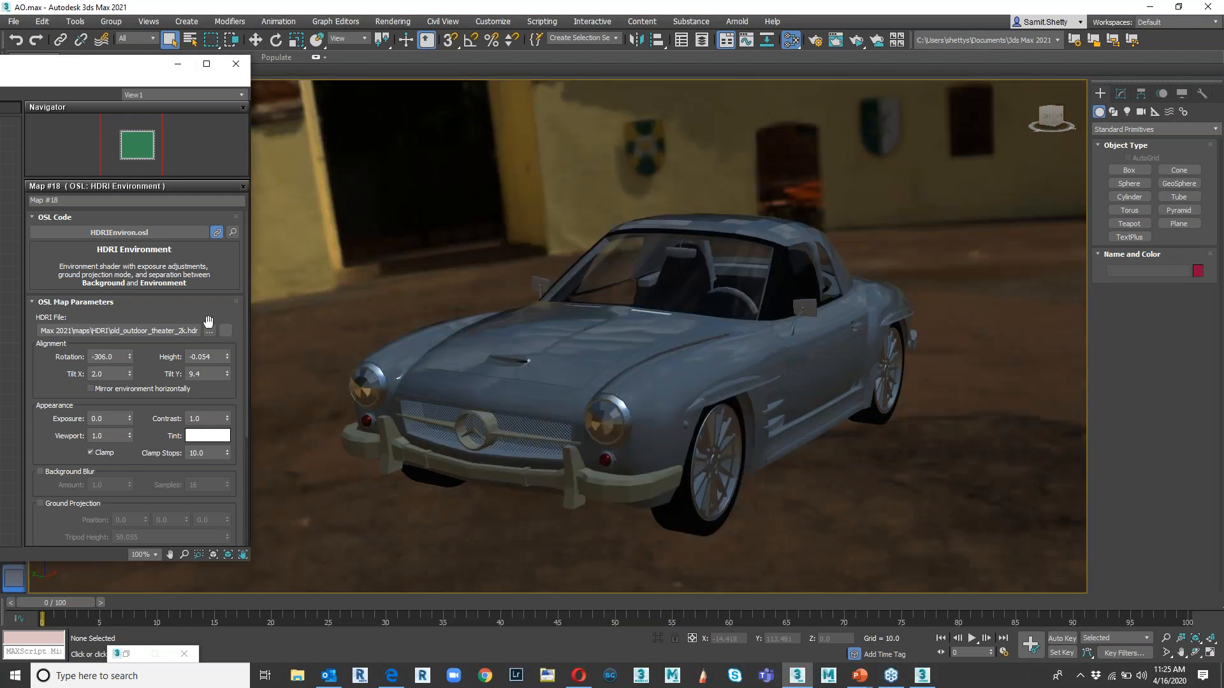
- Load shanghai_bund_2k.hdr as the environment's HDRI file and set its Rotation to -84.0
click(209, 331)
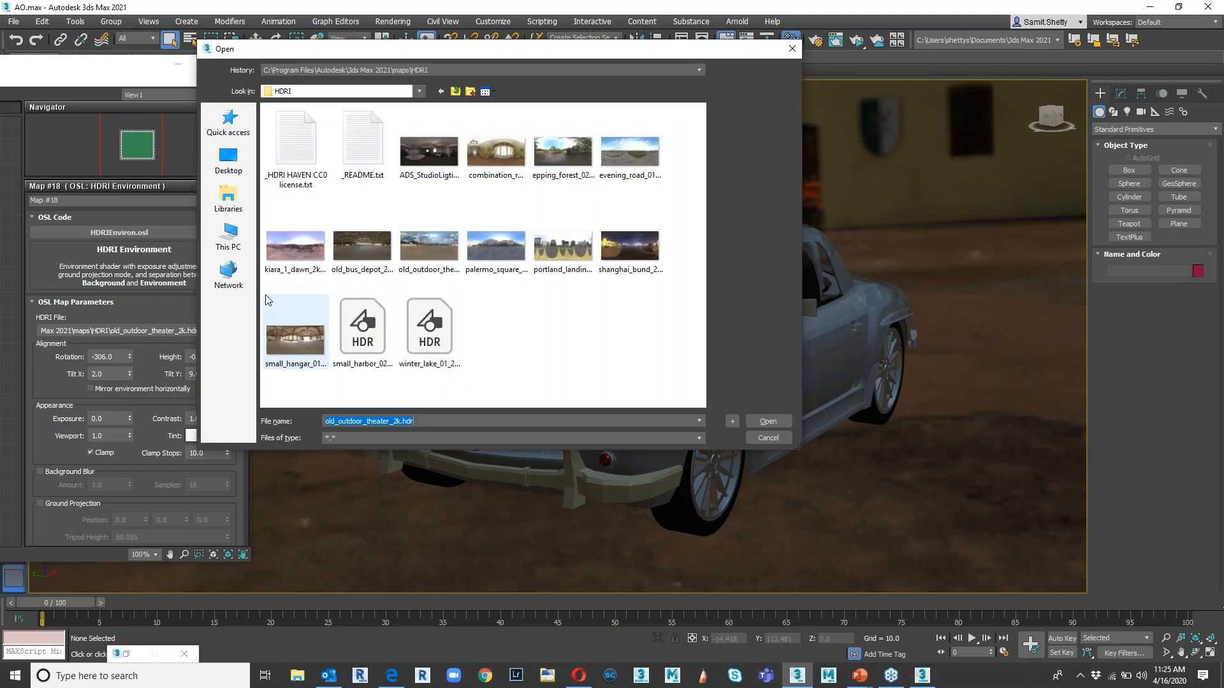
click(640, 245)
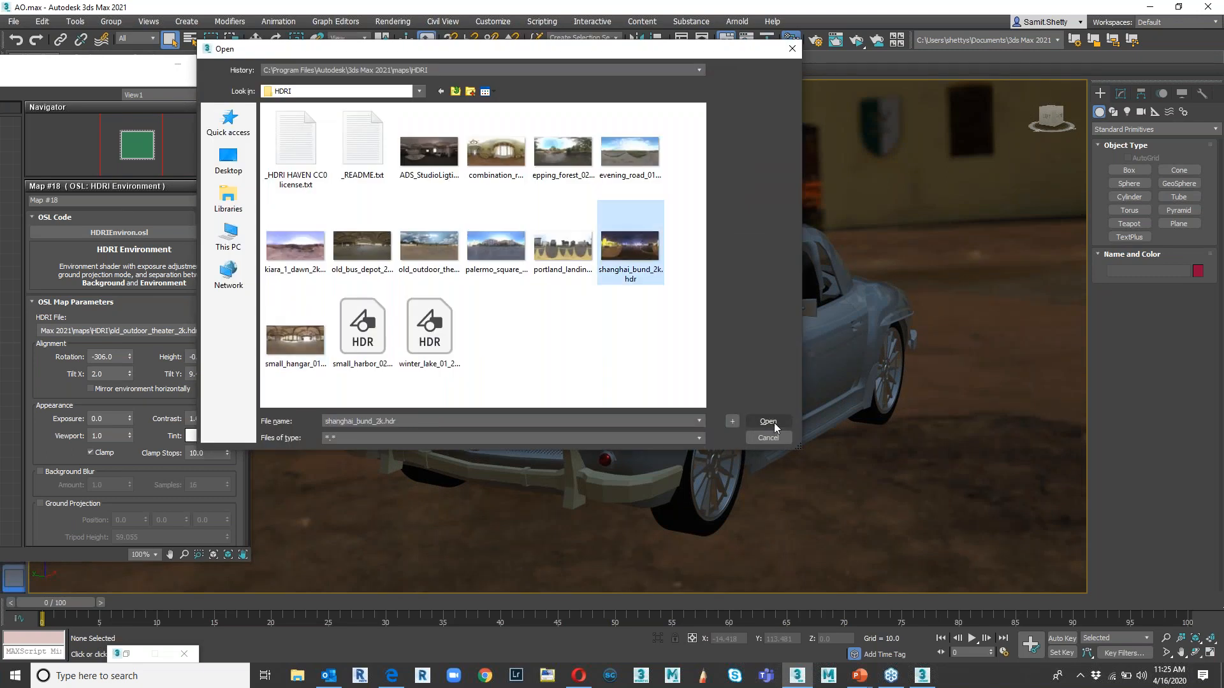
click(768, 421)
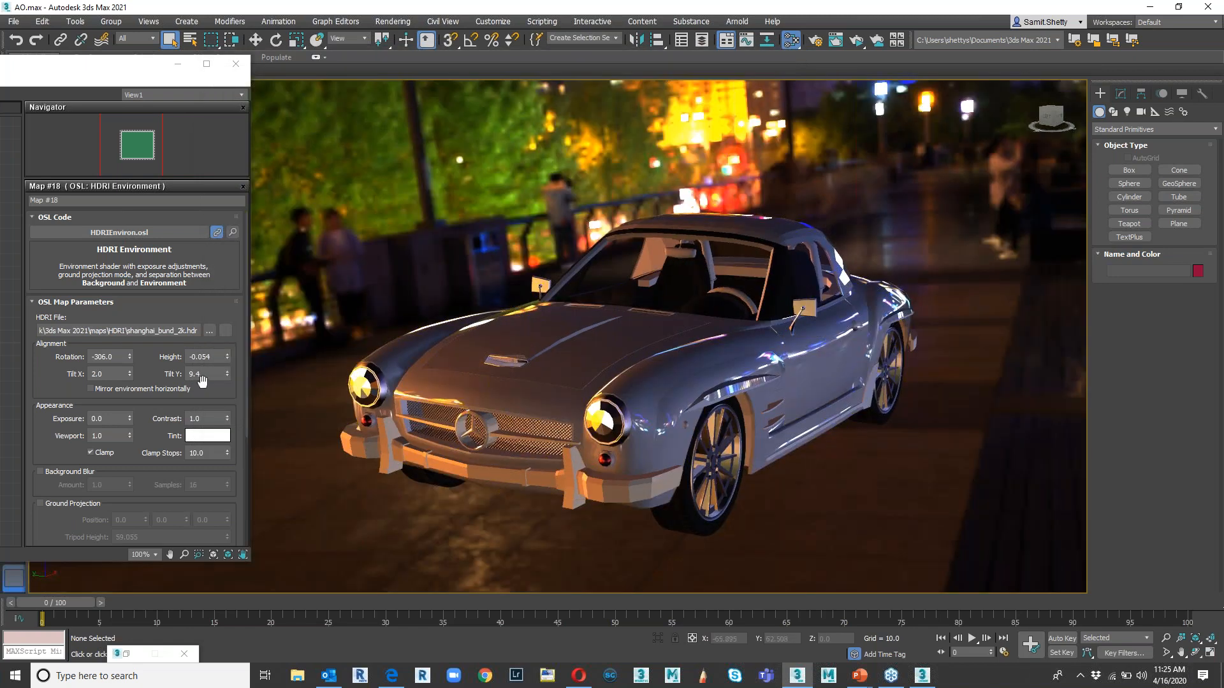
drag(129, 354, 165, 168)
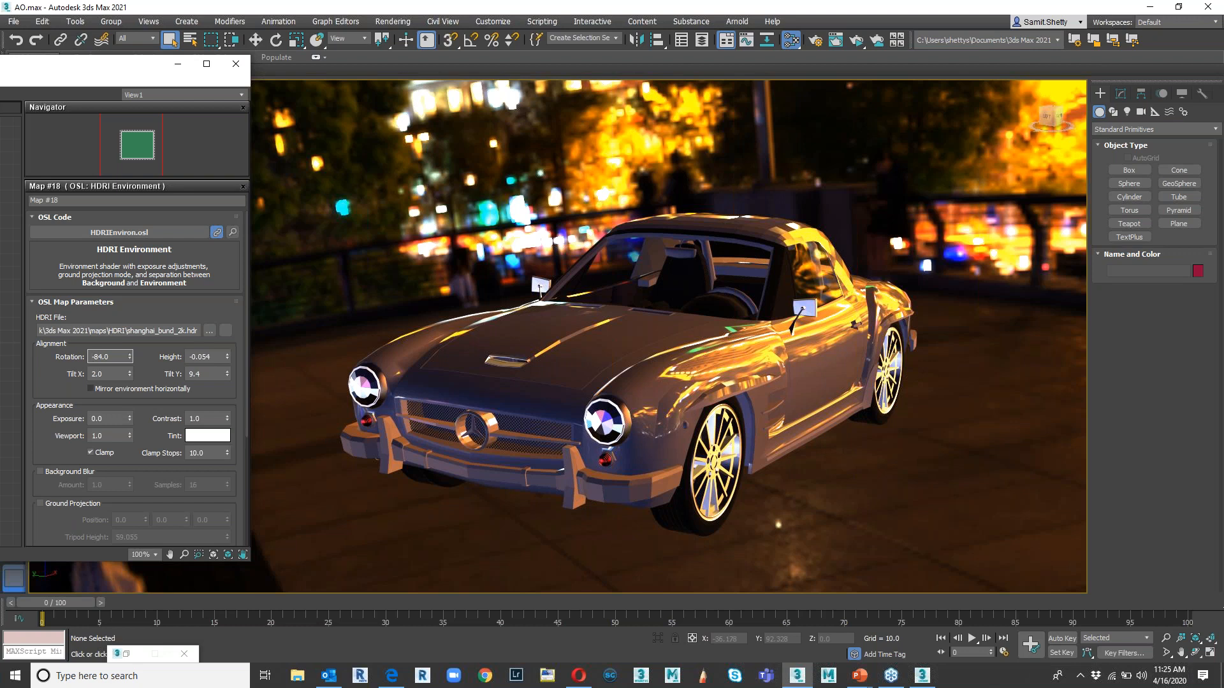
- Adjust the night environment's alignment to Height -0.052, Tilt X 0.6 and Tilt Y 4.6
scroll(137, 385, down, 3)
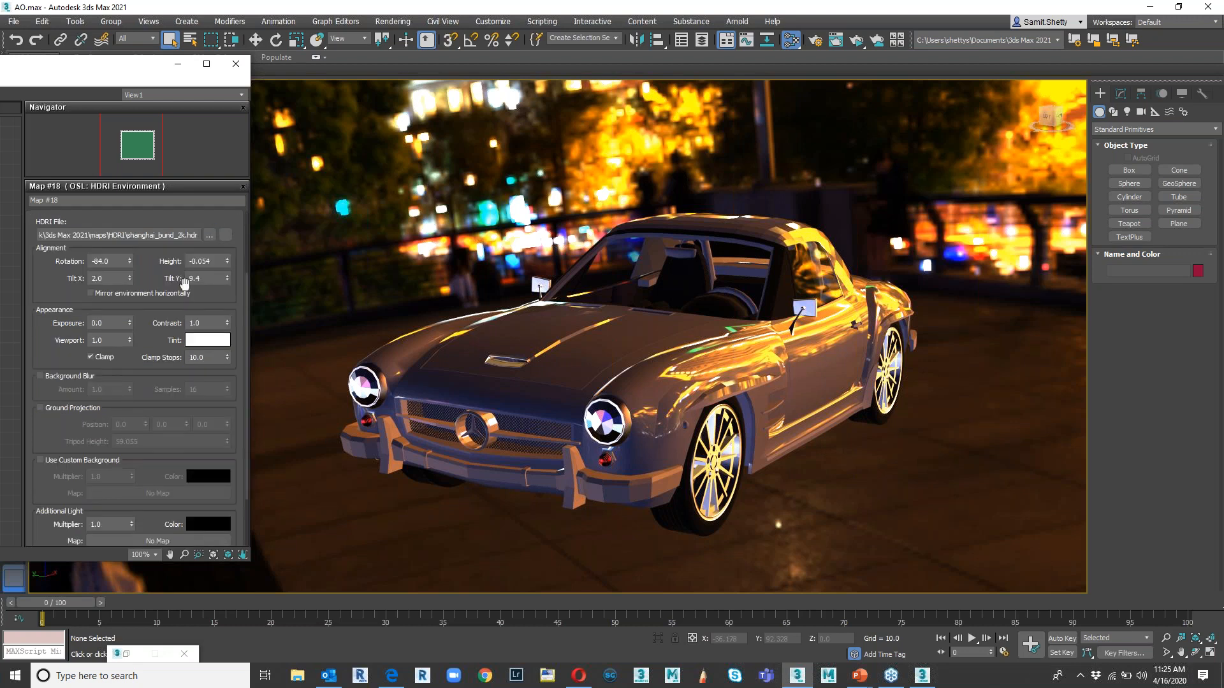
click(227, 263)
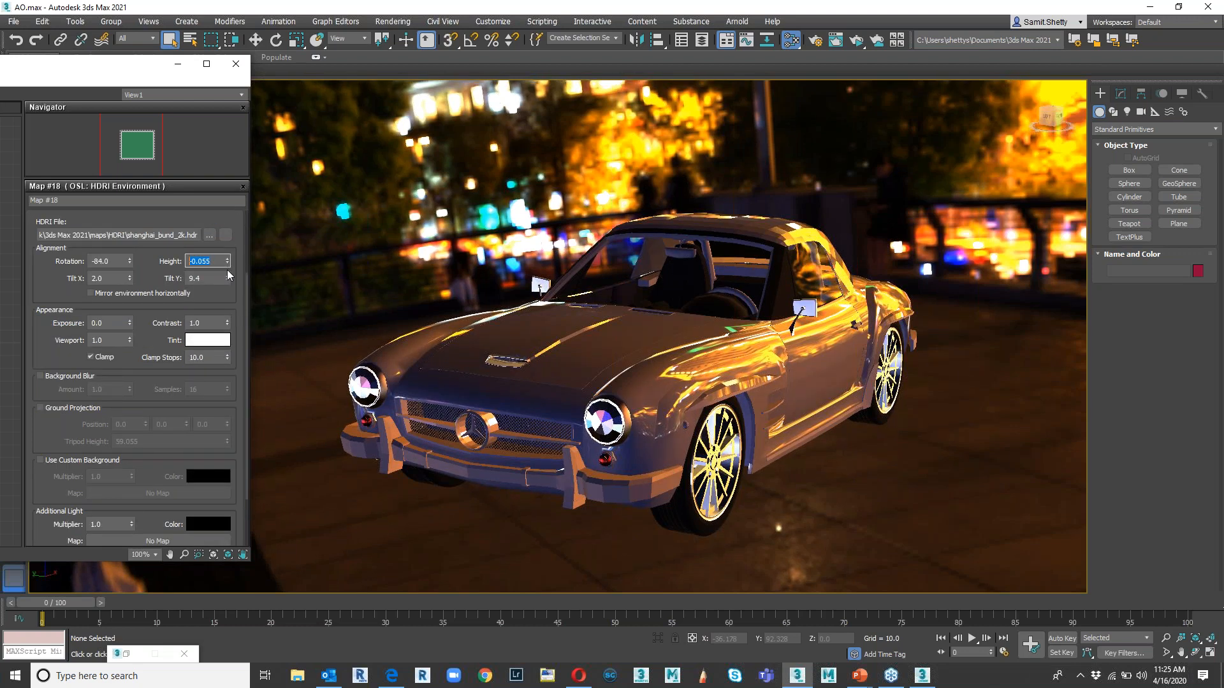
click(227, 259)
click(227, 258)
click(226, 258)
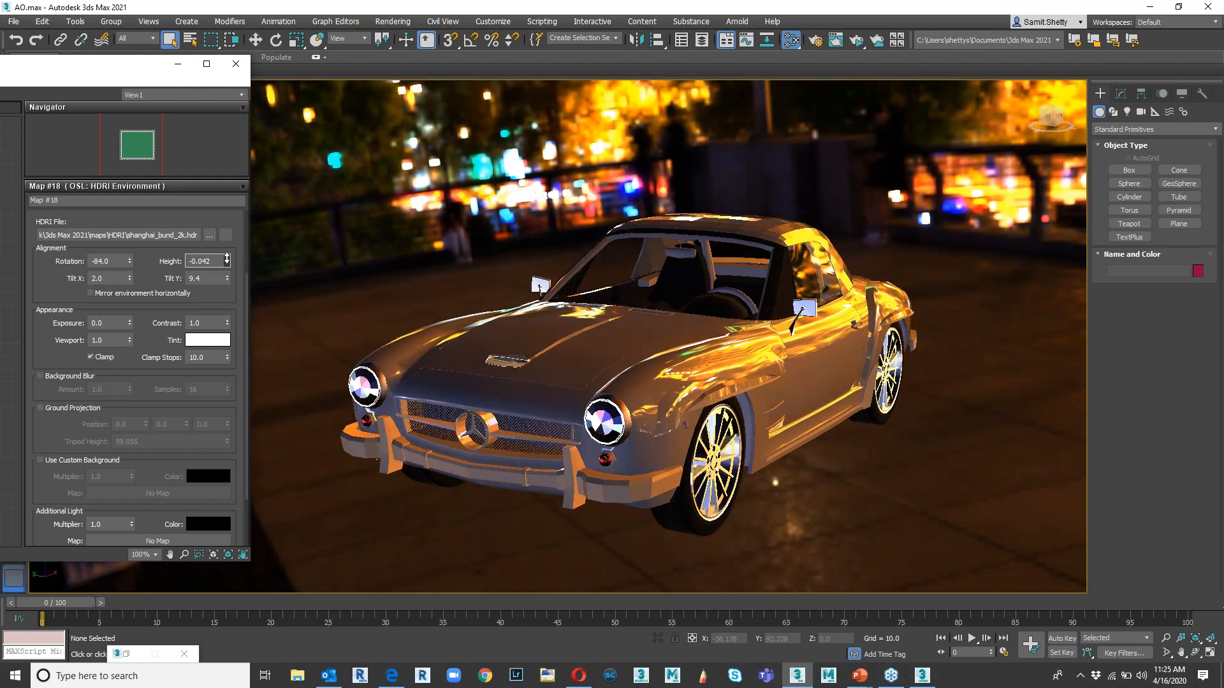
drag(129, 279, 130, 288)
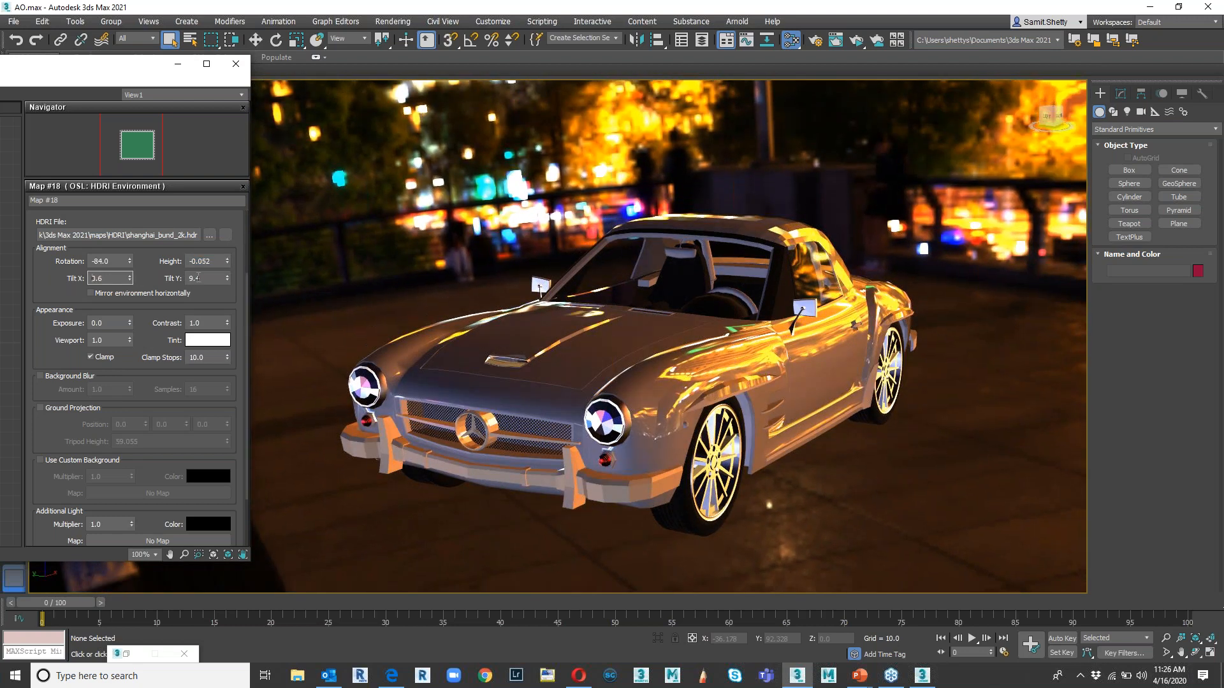
drag(227, 280, 225, 309)
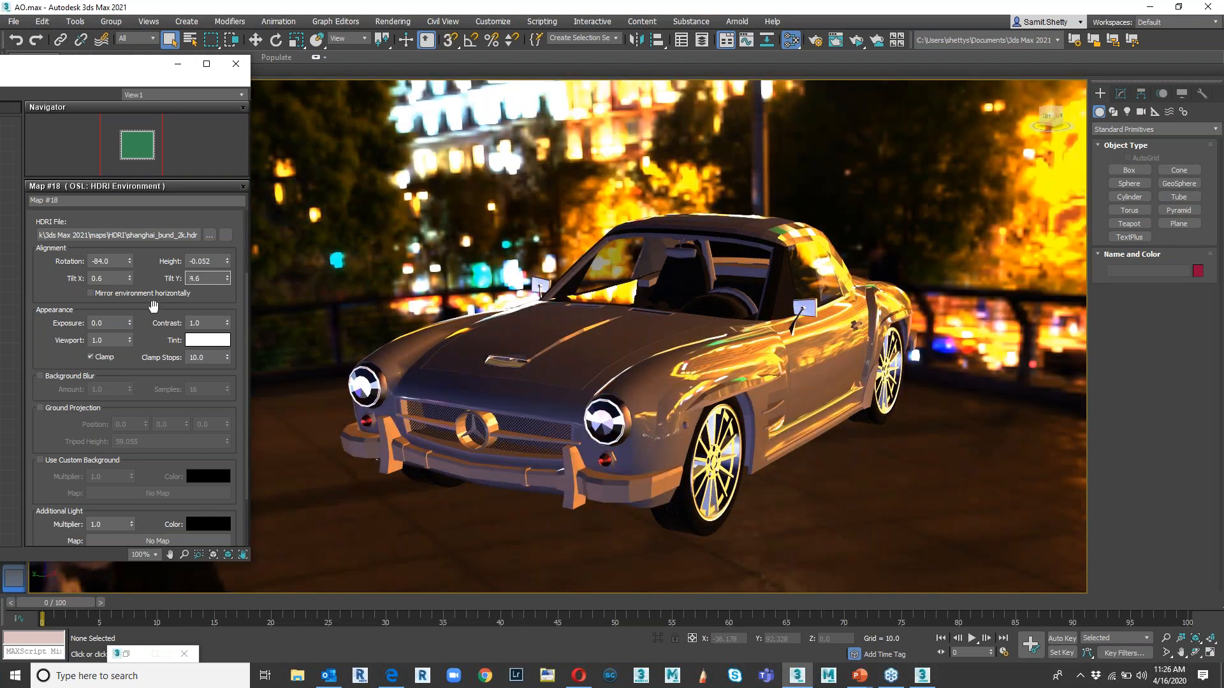
- Set the HDRI Environment map's Exposure to 0.535, Viewport to 0.54 and Contrast to 1.01
scroll(190, 279, down, 1)
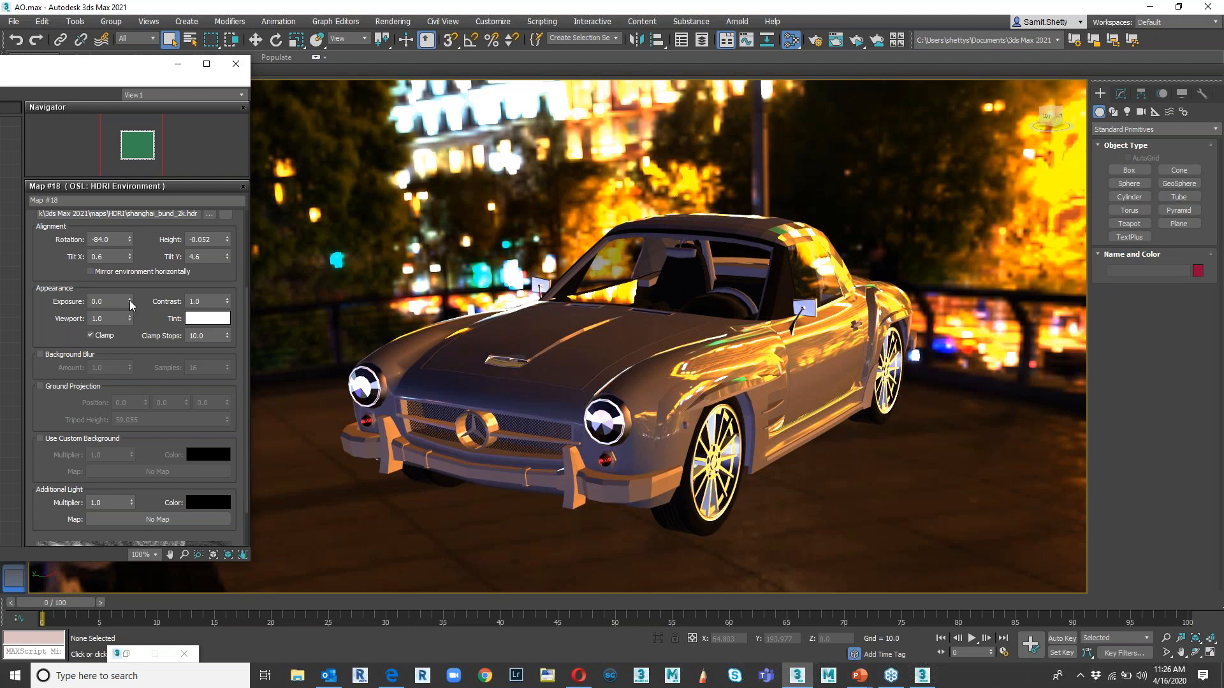
text(0.002)
key(Return)
drag(130, 301, 167, 451)
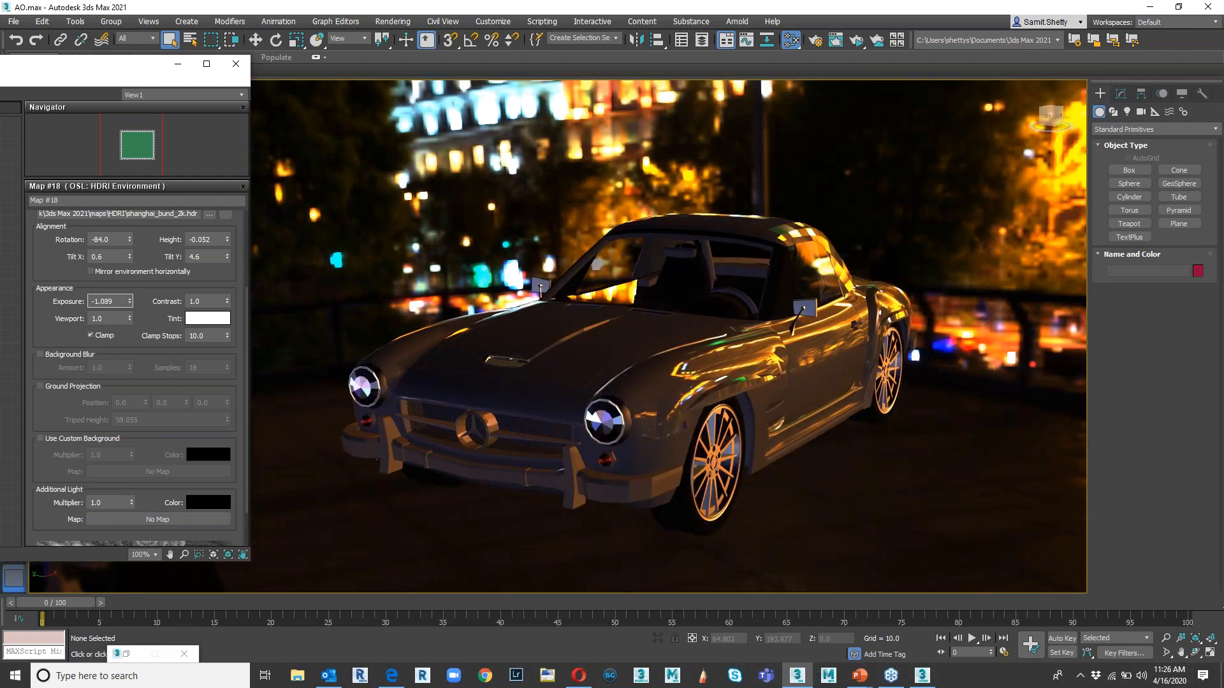
drag(130, 302, 158, 115)
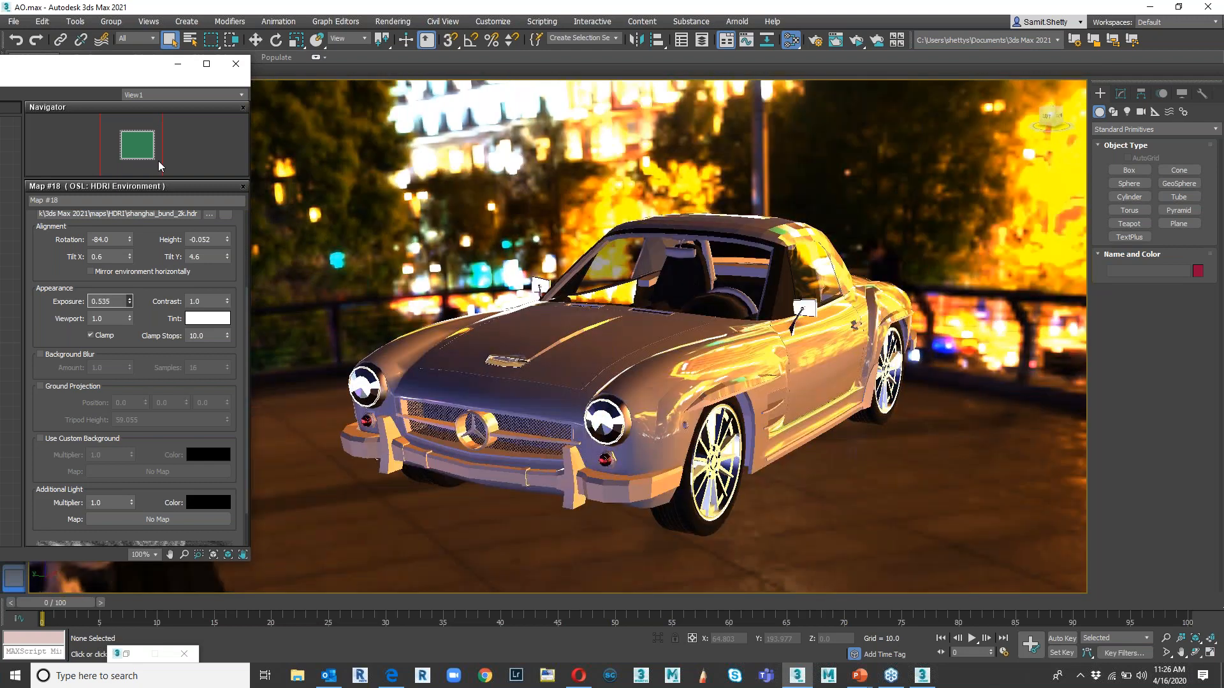
drag(130, 320, 129, 364)
mouse_move(227, 302)
mouse_down()
mouse_move(218, 215)
mouse_move(206, 304)
mouse_up()
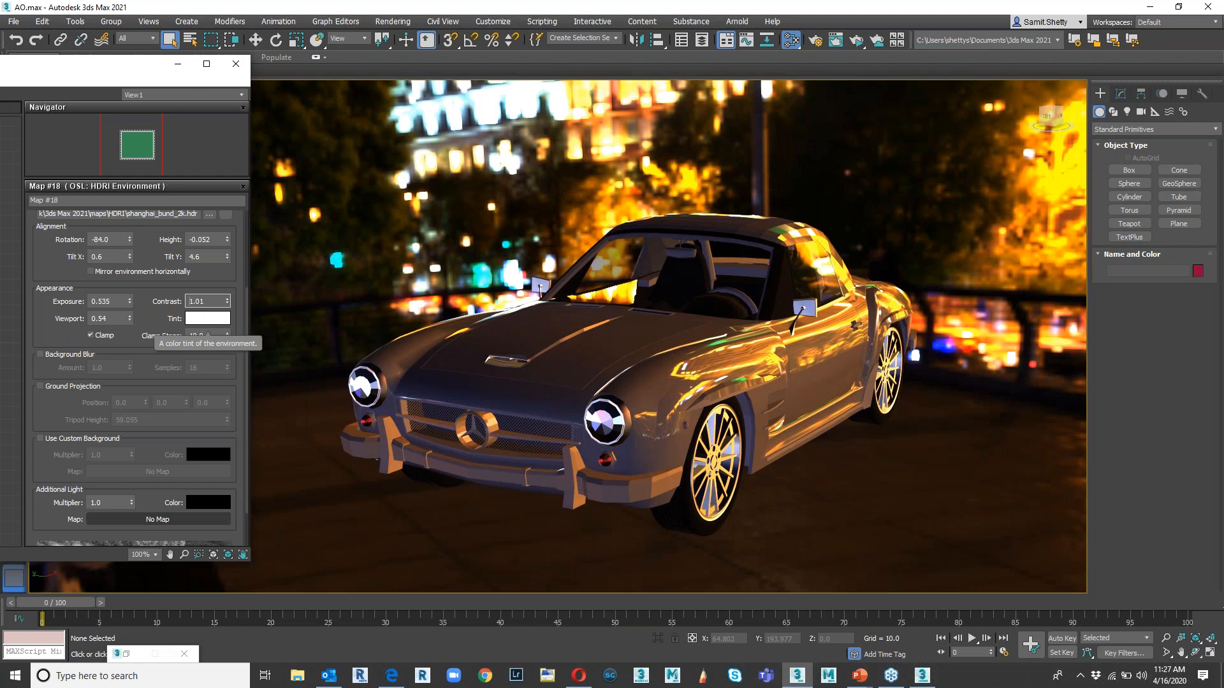
- Load kiara_1_dawn_2k.hdr as the environment's HDRI file, then set Exposure to 1.055 and Rotation to -203.0
click(208, 214)
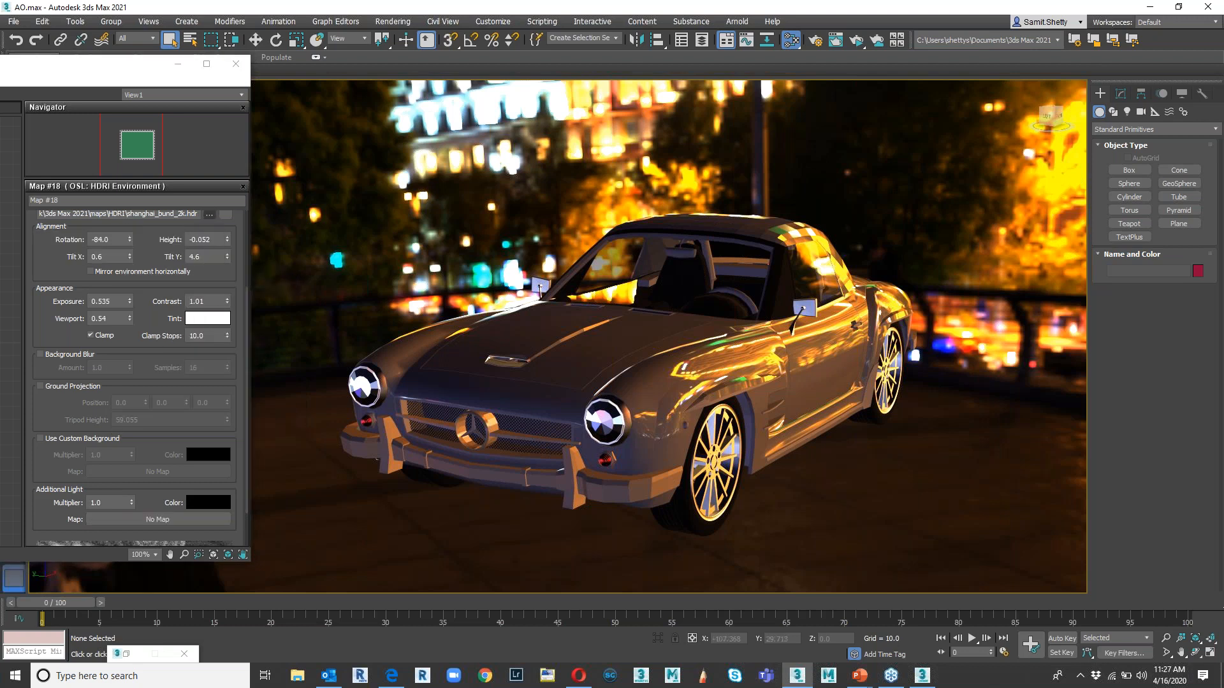
click(446, 247)
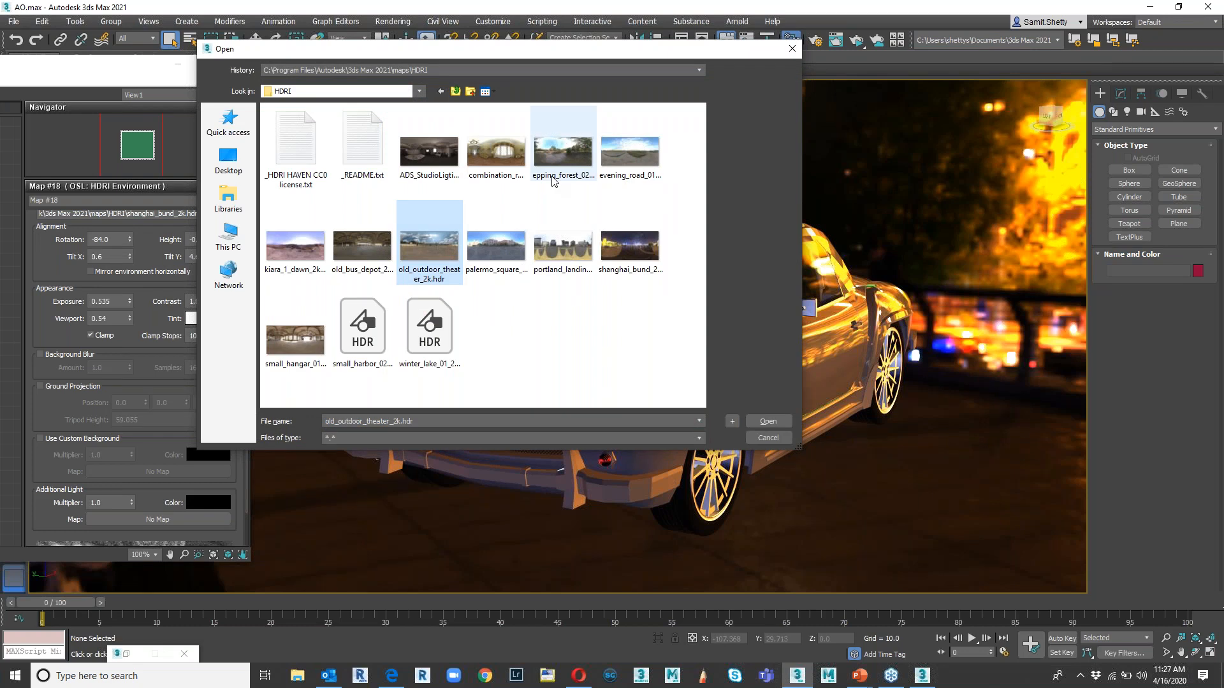
click(317, 255)
click(771, 426)
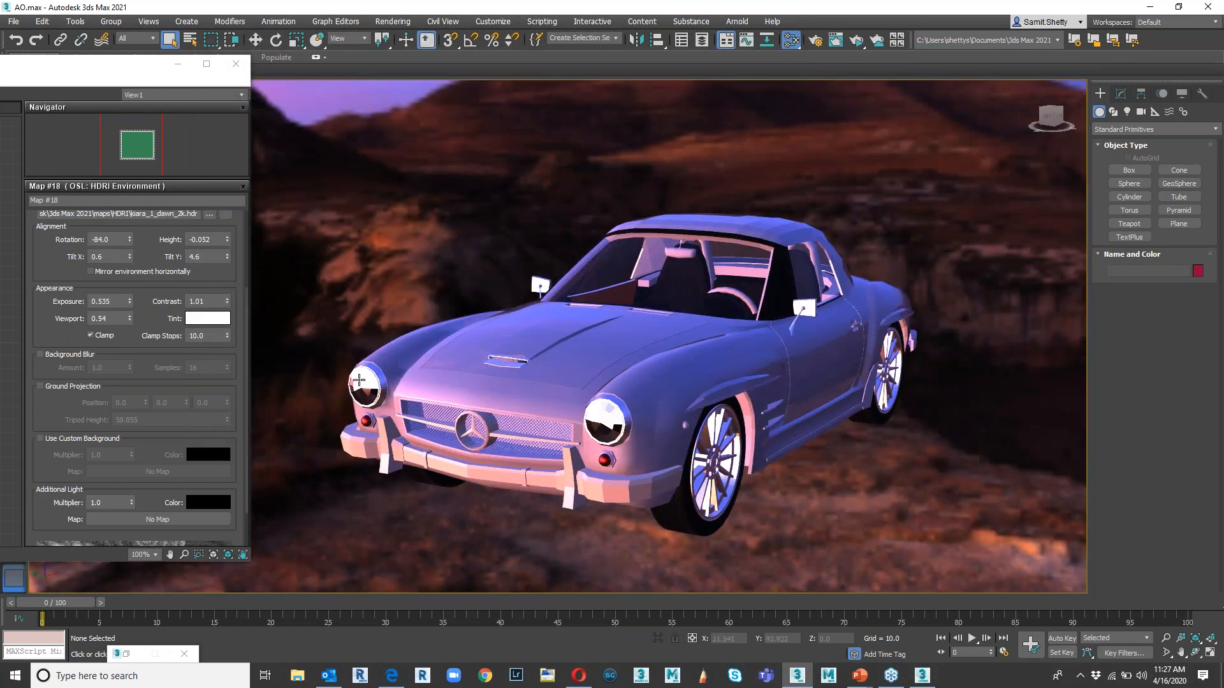
middle_drag(618, 385, 588, 398)
drag(130, 301, 140, 355)
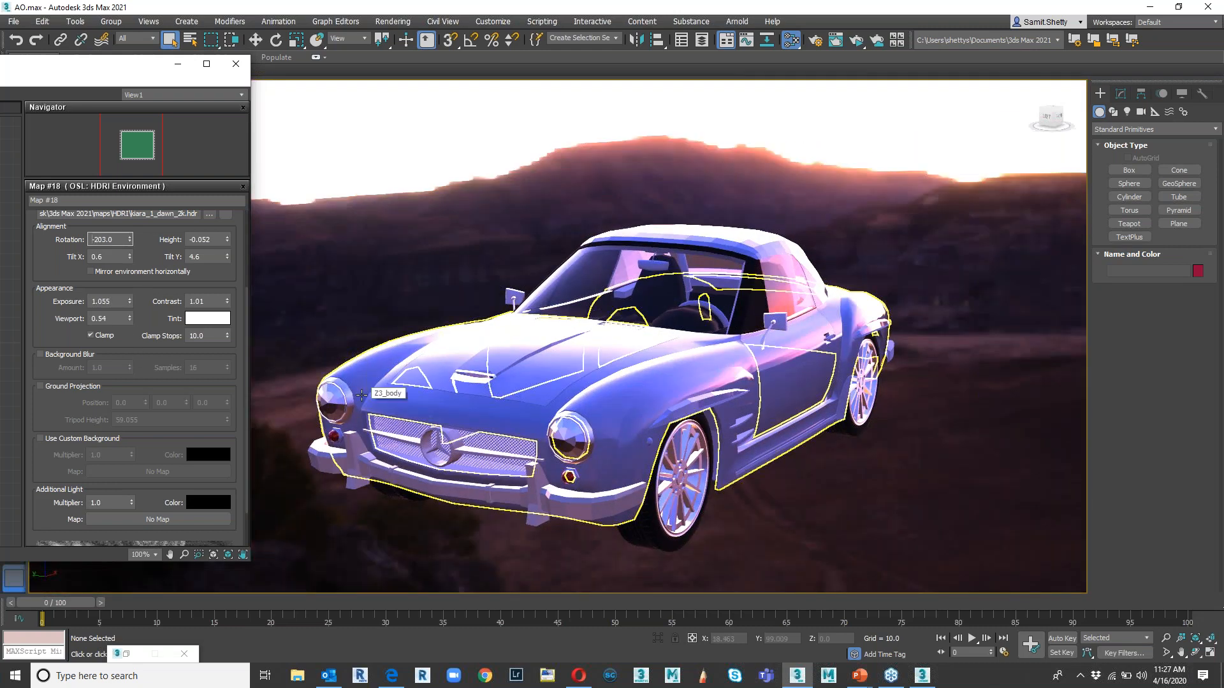
- Tint the dawn environment golden yellow (Red 0.957, Green 0.816, Blue 0.251) and lower its Exposure to -2.198
click(208, 322)
drag(320, 110, 270, 97)
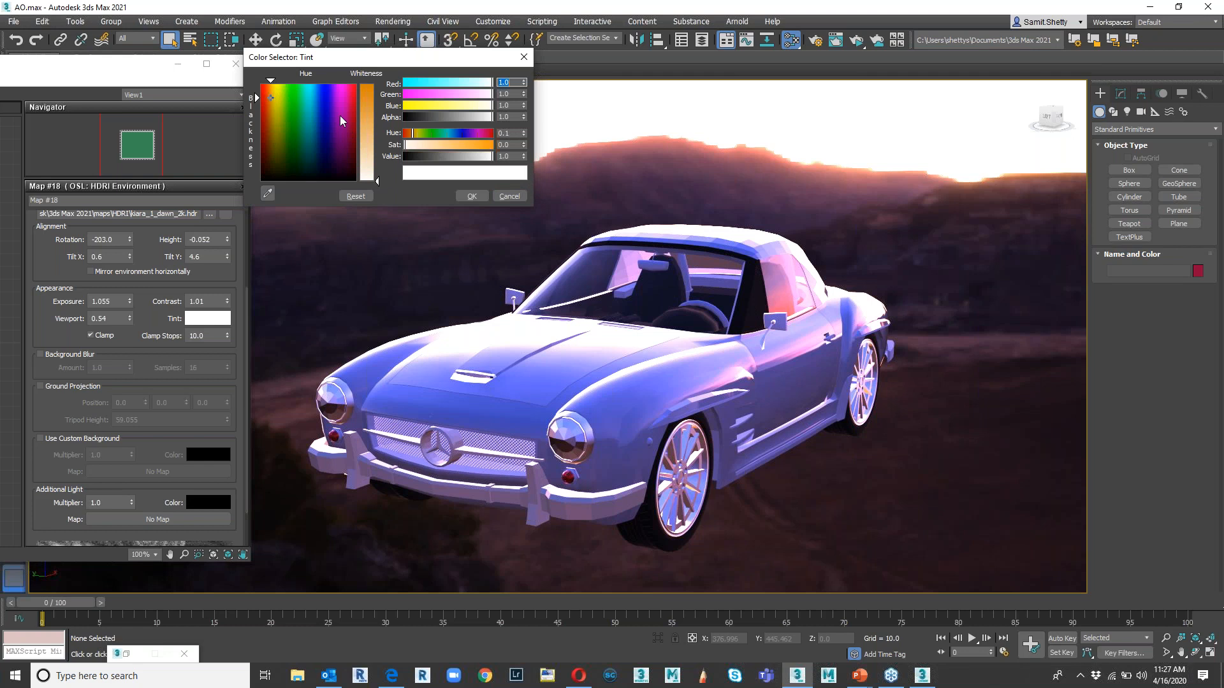
mouse_move(362, 124)
mouse_down()
mouse_move(362, 94)
mouse_move(362, 109)
mouse_up()
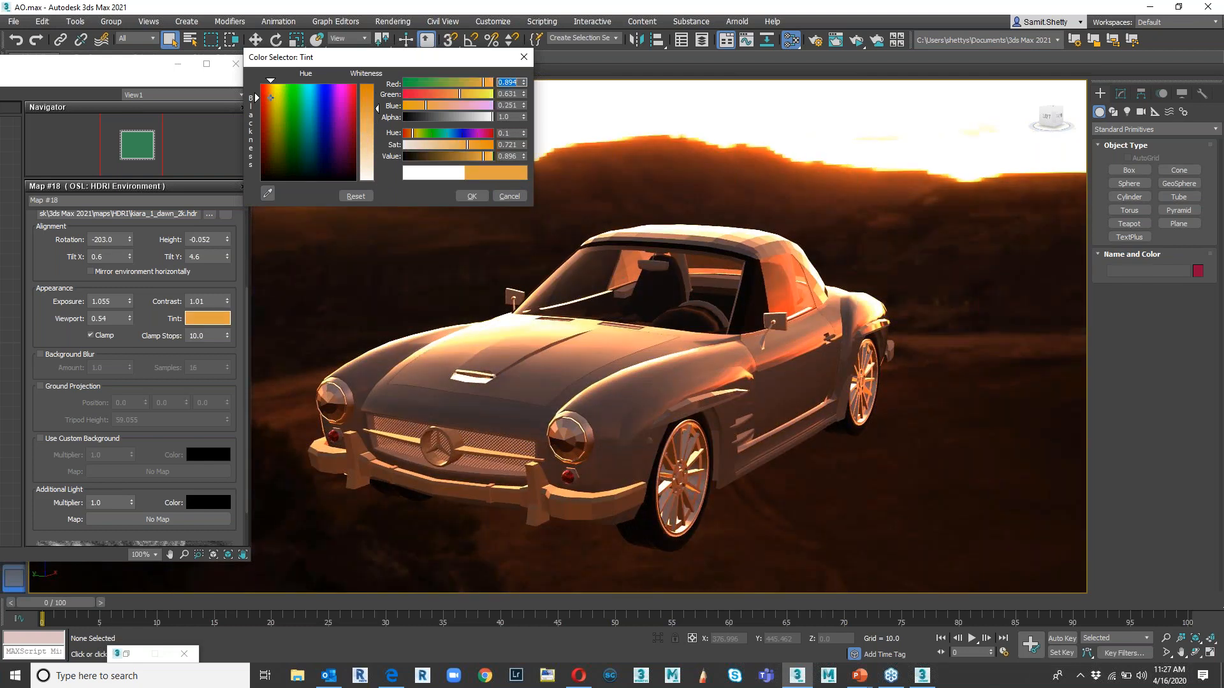
drag(130, 305, 105, 606)
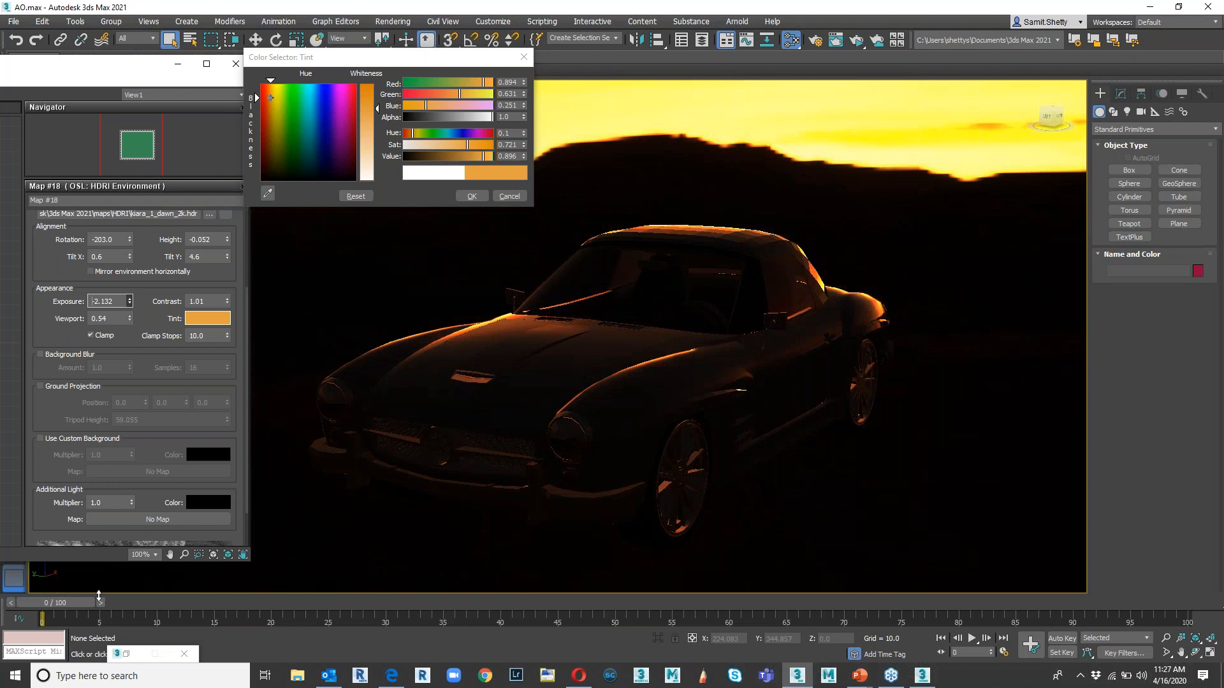
mouse_move(269, 102)
mouse_down()
mouse_move(281, 130)
mouse_move(288, 104)
mouse_move(274, 89)
mouse_up()
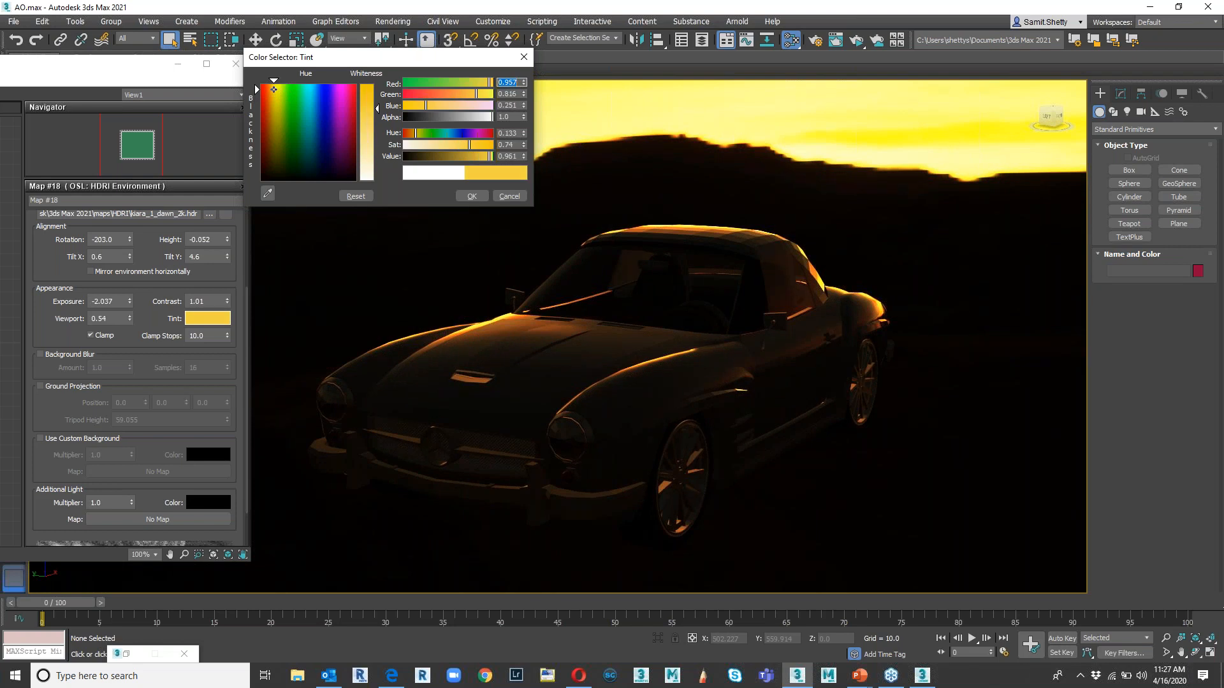
click(129, 300)
drag(128, 303, 129, 313)
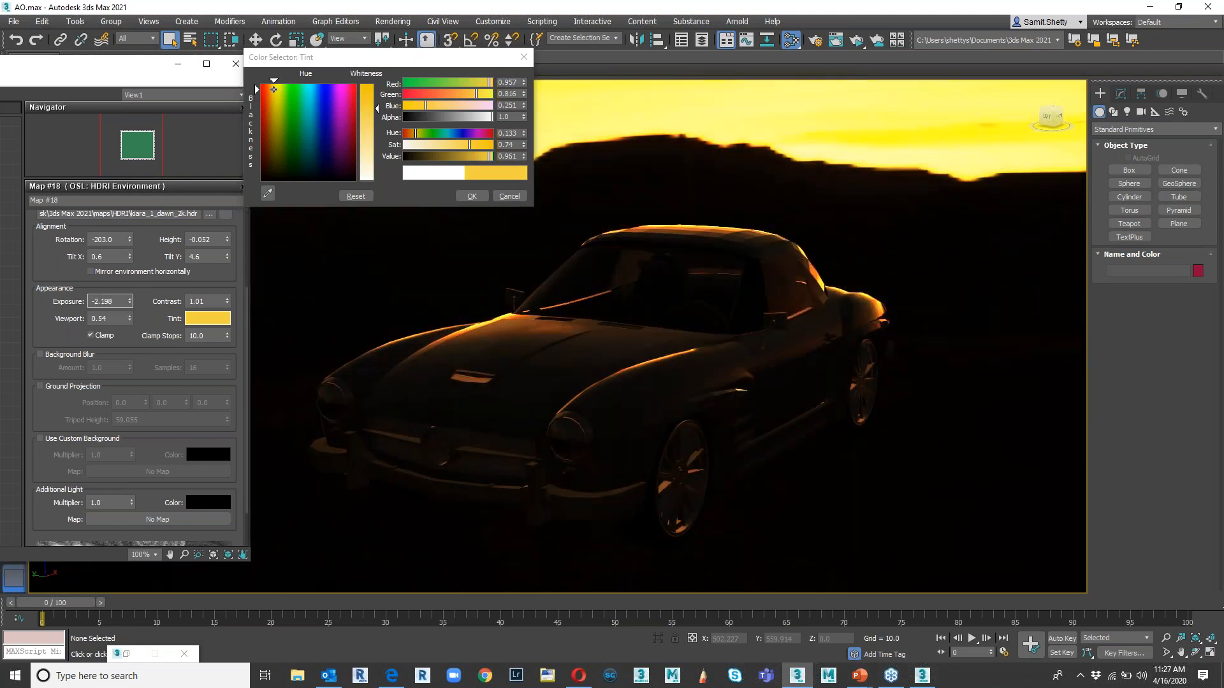
- Set the dawn environment's Rotation to -235.0, accept the tint colour and set Exposure to -0.096
click(129, 238)
drag(129, 241, 126, 278)
click(471, 195)
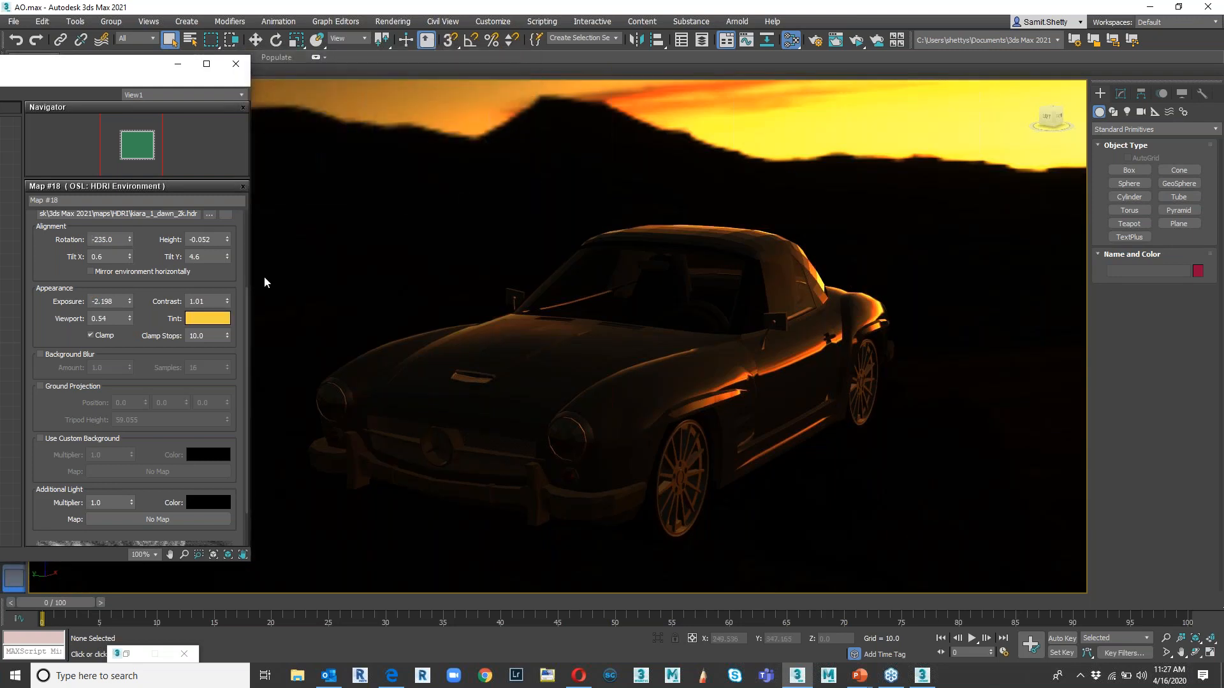
click(129, 300)
drag(129, 302, 199, 282)
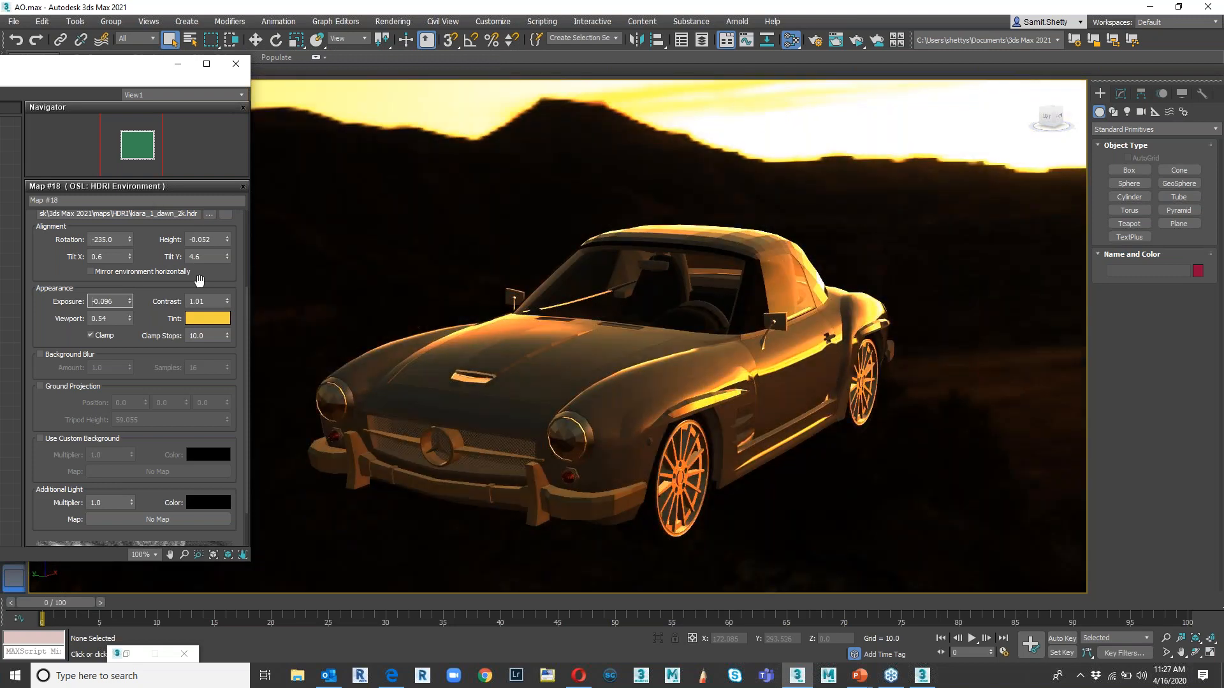
- Switch the environment's HDRI file back to shanghai_bund_2k.hdr and set its Exposure to 0.365
click(212, 215)
click(630, 245)
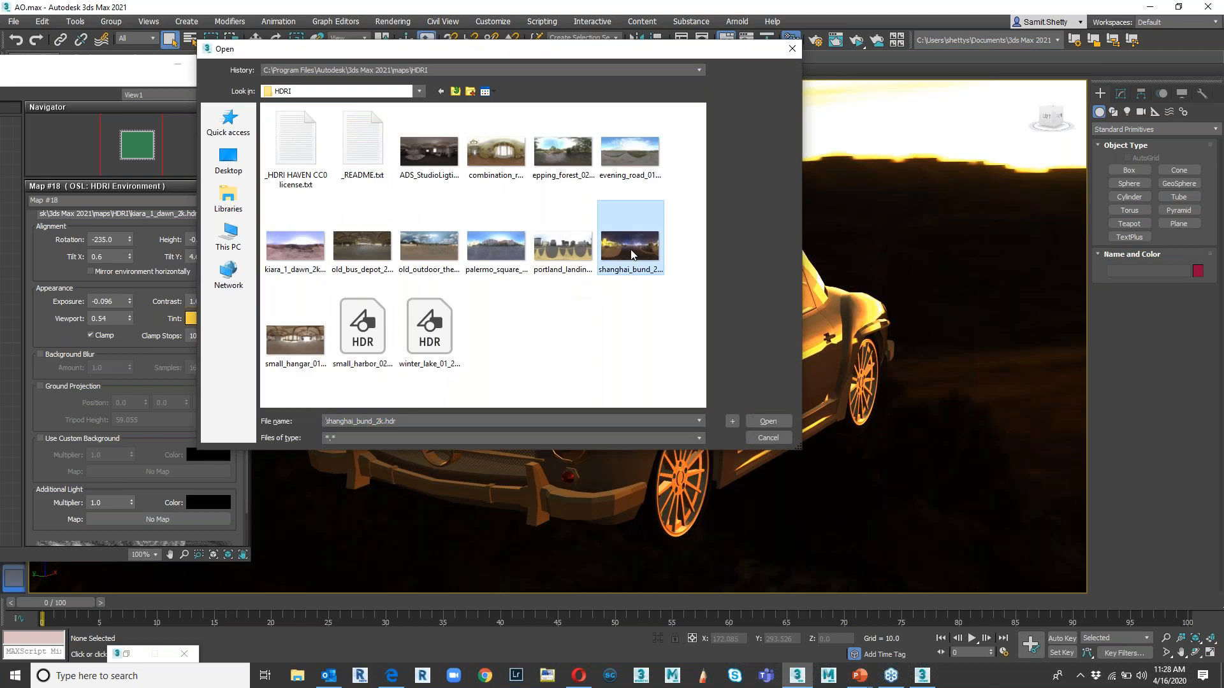
click(767, 422)
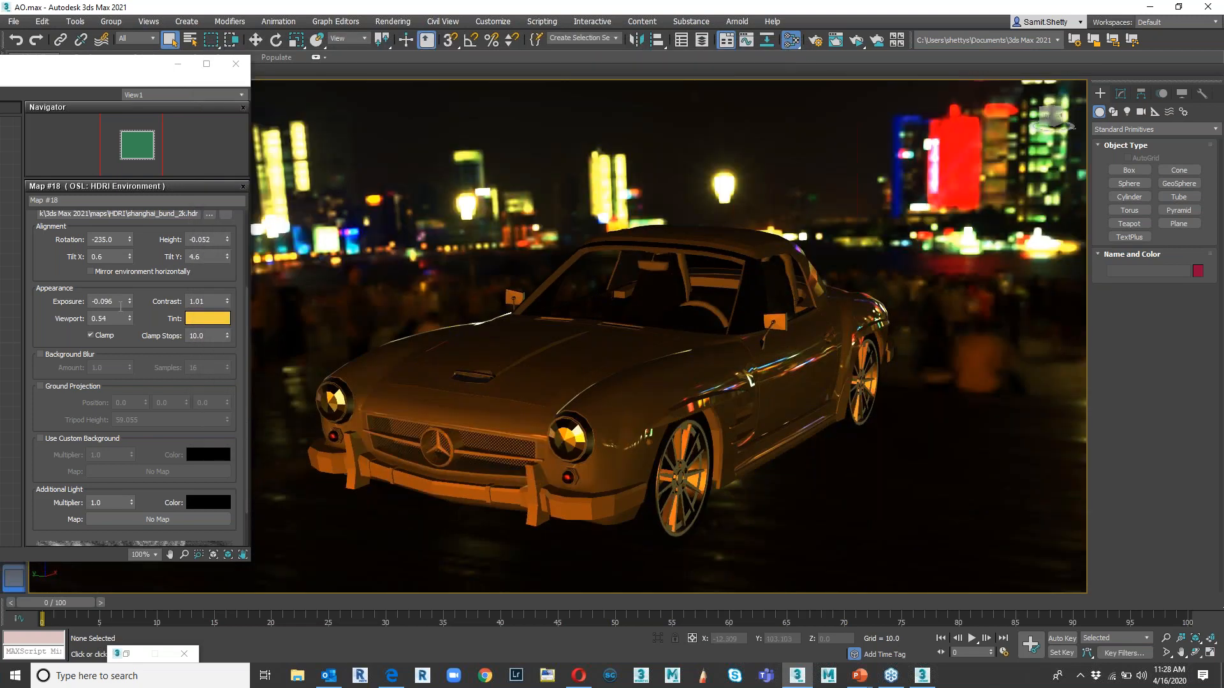
drag(128, 299, 133, 265)
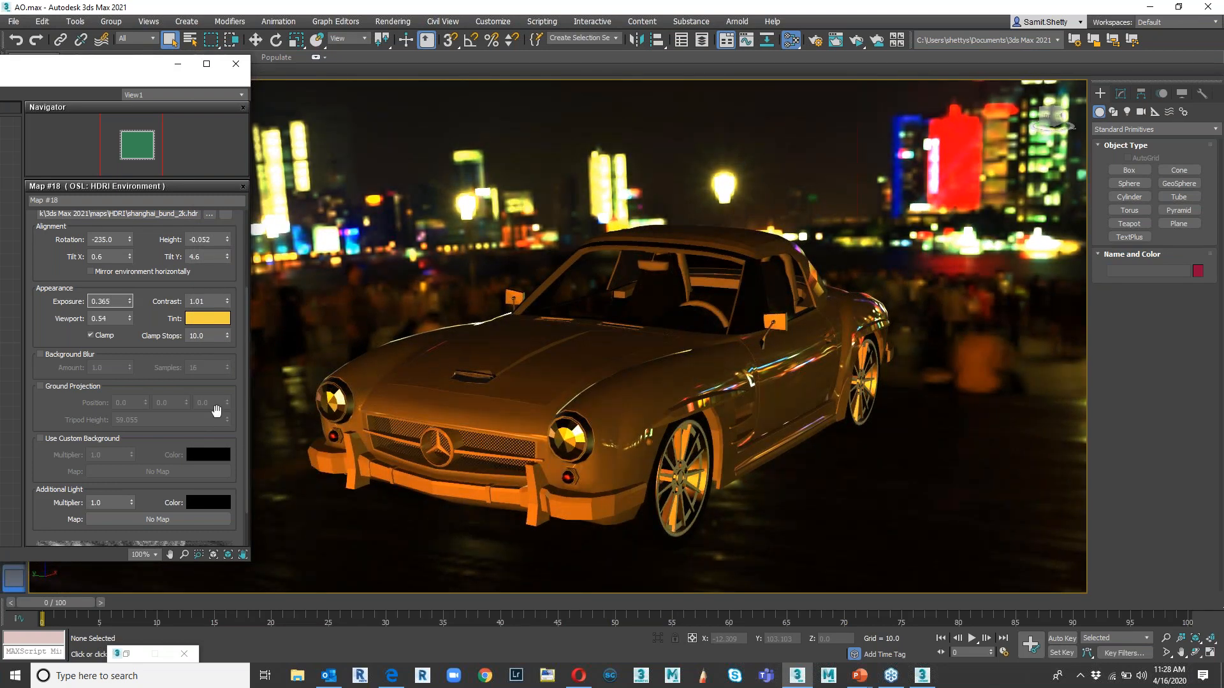
- Change the night environment's Tint to a light blue with a Hue of 0.52
click(213, 320)
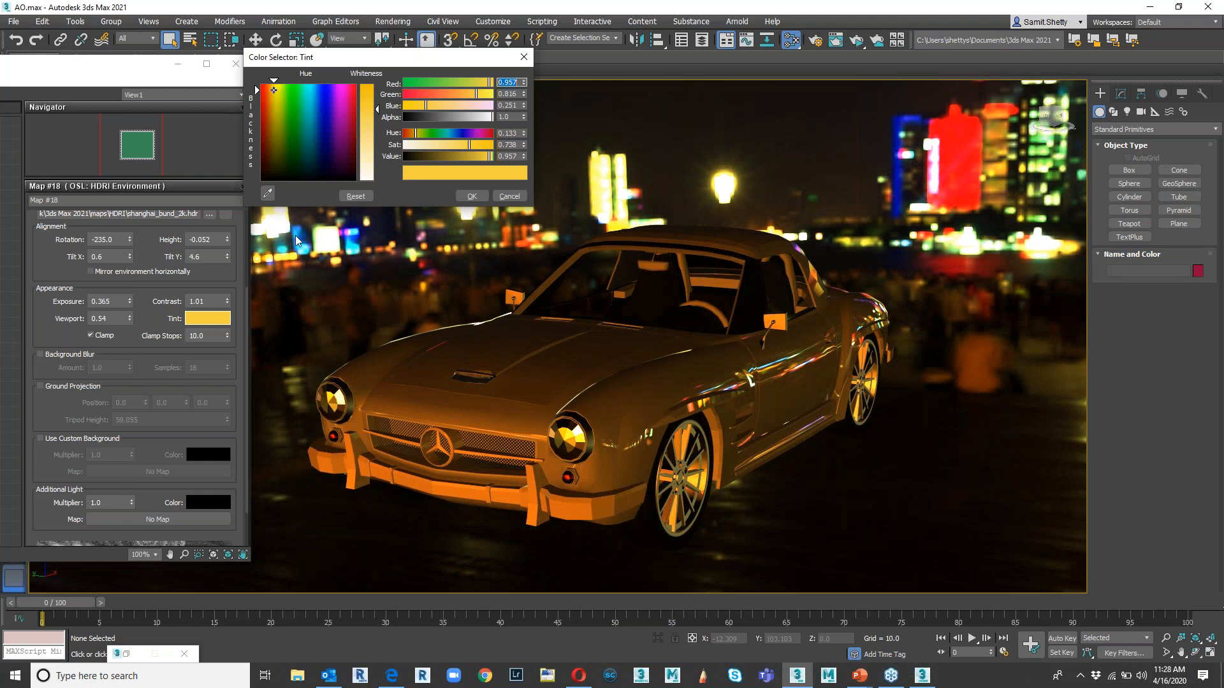
click(361, 168)
drag(277, 90, 311, 89)
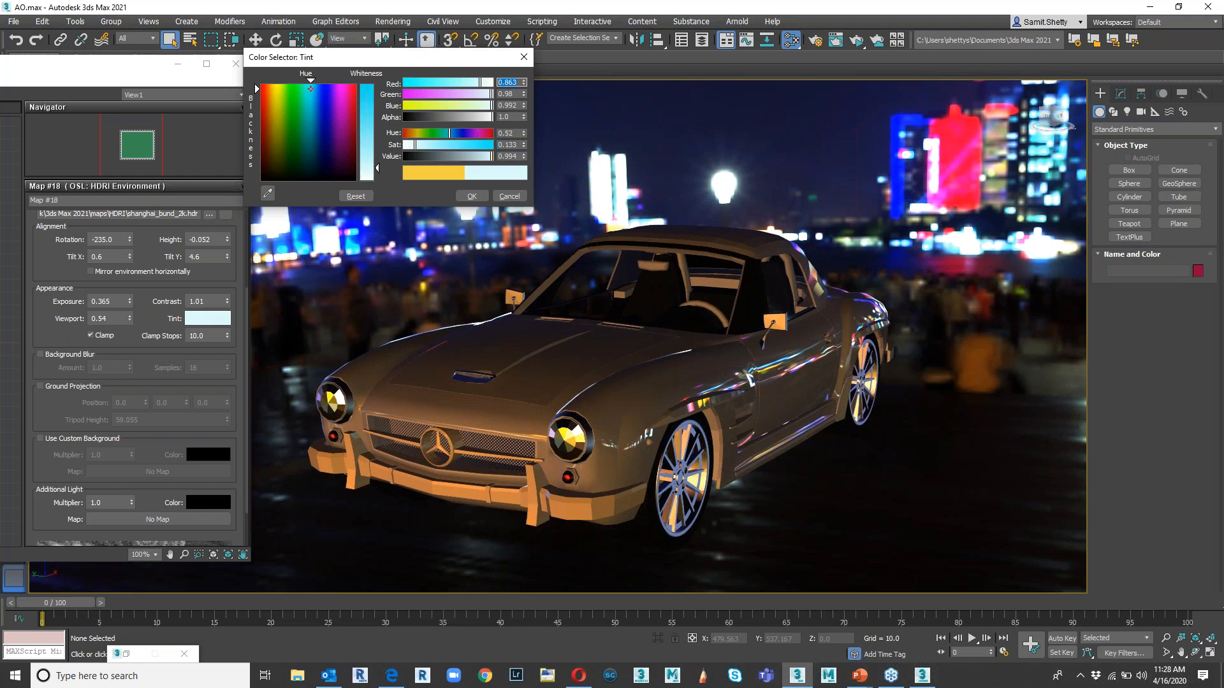
drag(364, 146, 363, 156)
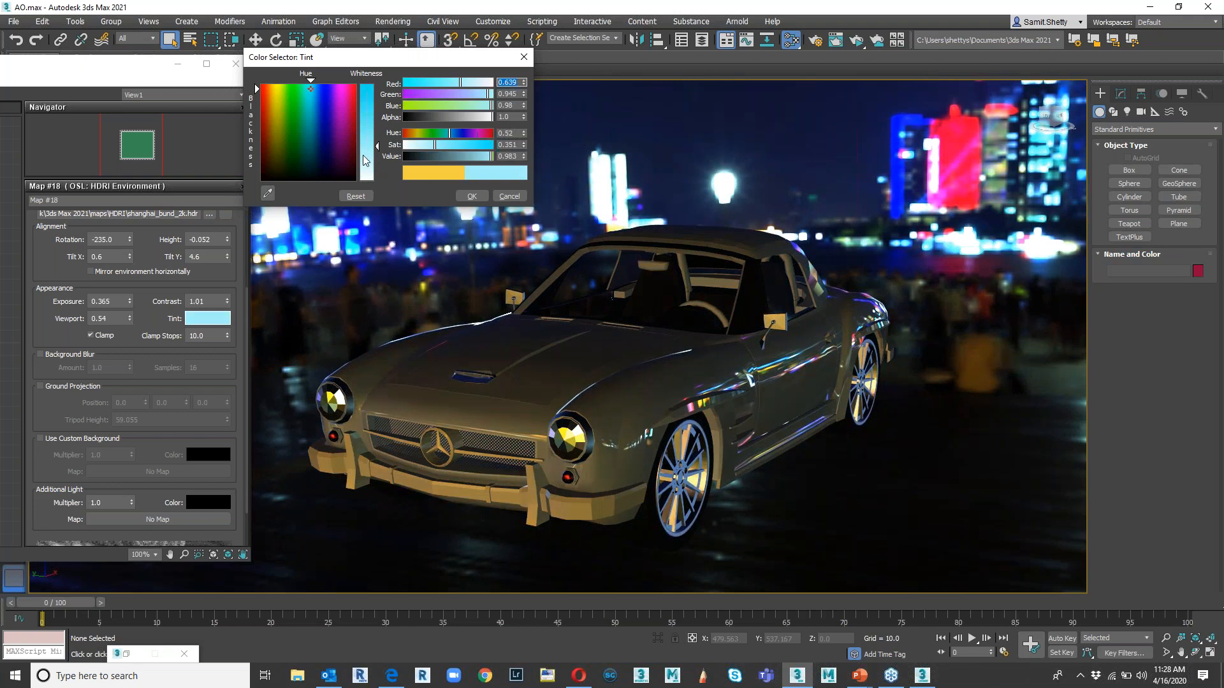
click(472, 196)
- Compare the environment with Clamp off and on, then set Clamp Stops to 7.3 with clamping enabled
scroll(245, 503, down, 2)
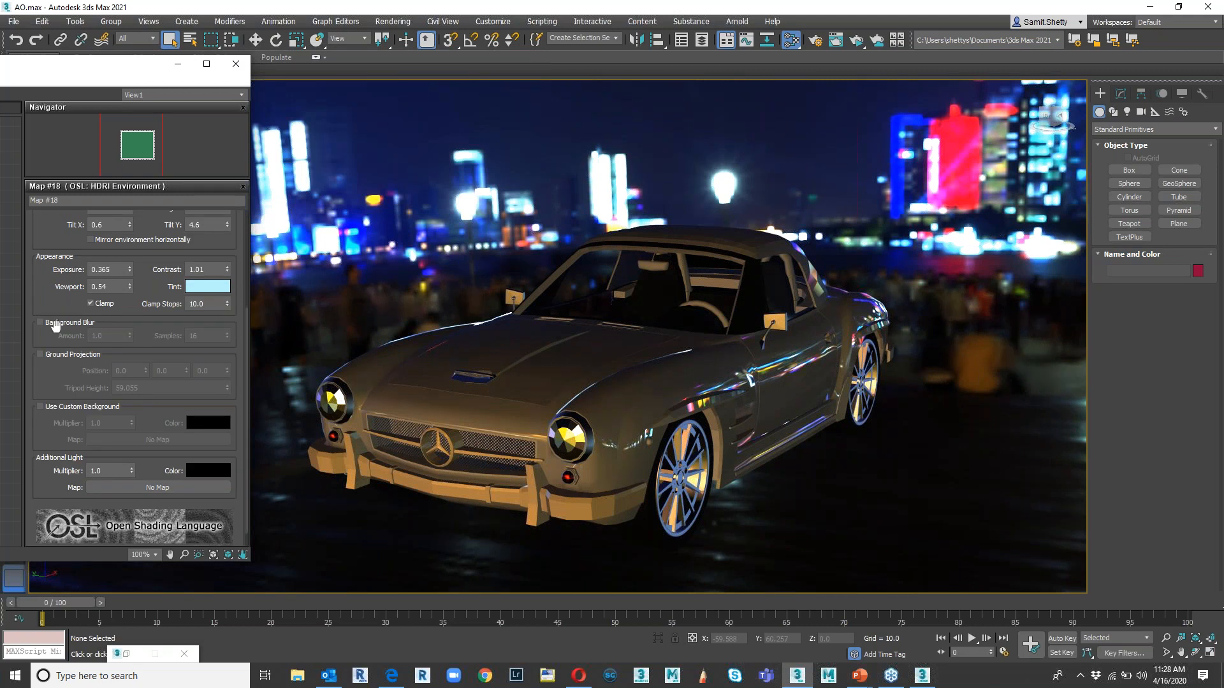
click(92, 303)
click(90, 303)
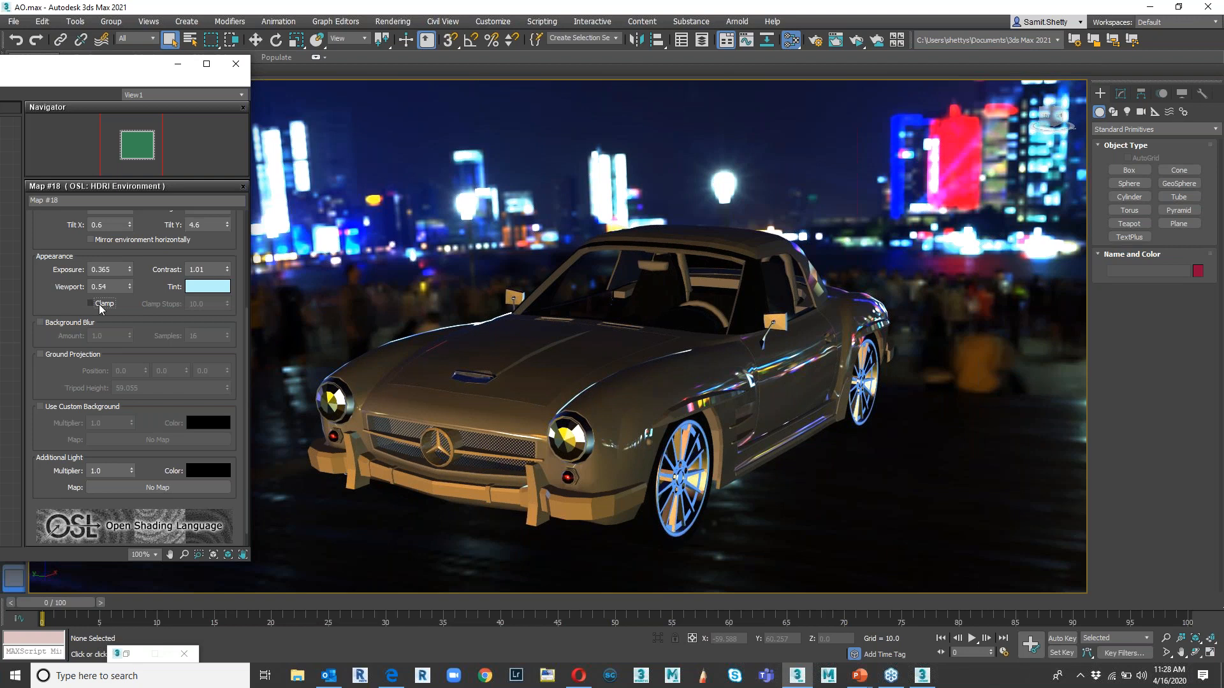
mouse_move(227, 305)
mouse_down()
mouse_move(230, 248)
mouse_move(235, 345)
mouse_move(235, 327)
mouse_up()
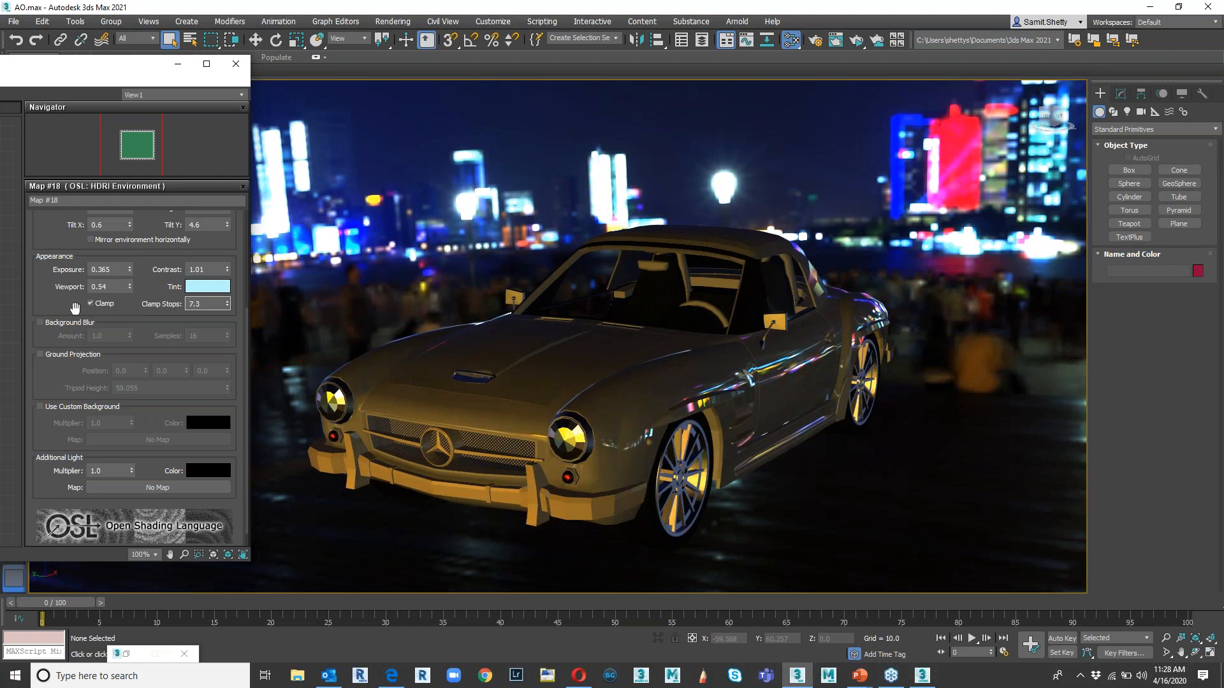
- Enable Background Blur on the environment map and set its Amount to 1.26 and Samples to 146
click(41, 323)
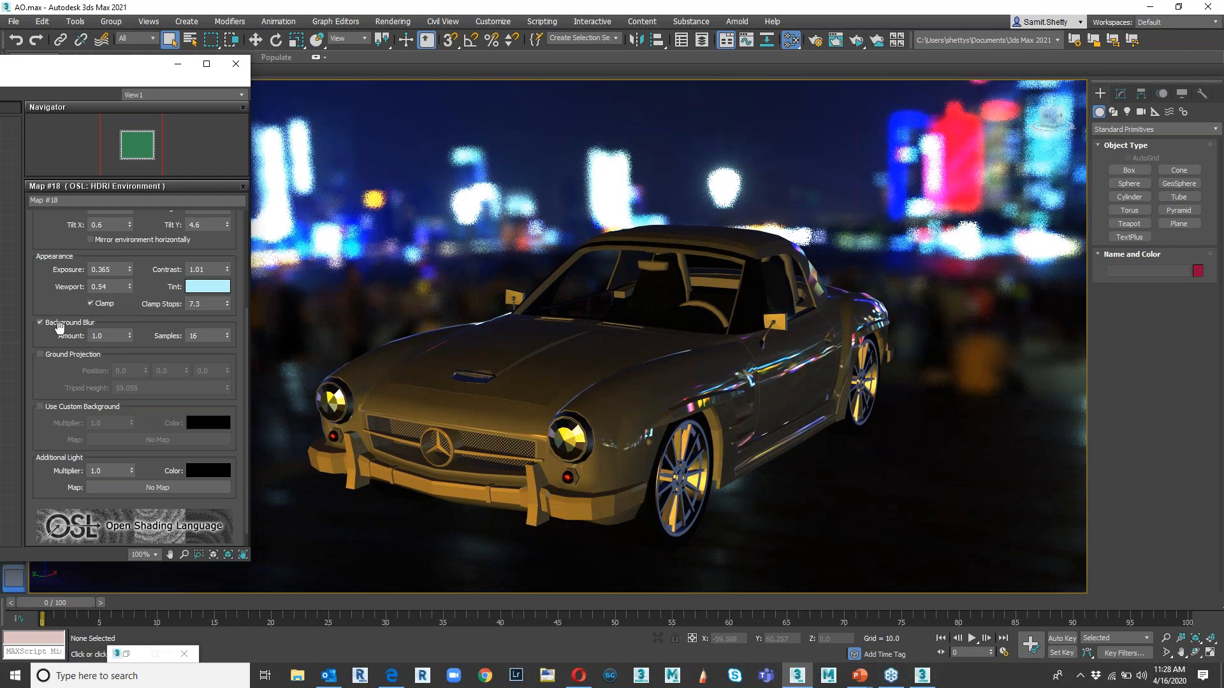
mouse_move(60, 328)
click(130, 338)
drag(132, 337, 135, 310)
scroll(589, 315, up, 4)
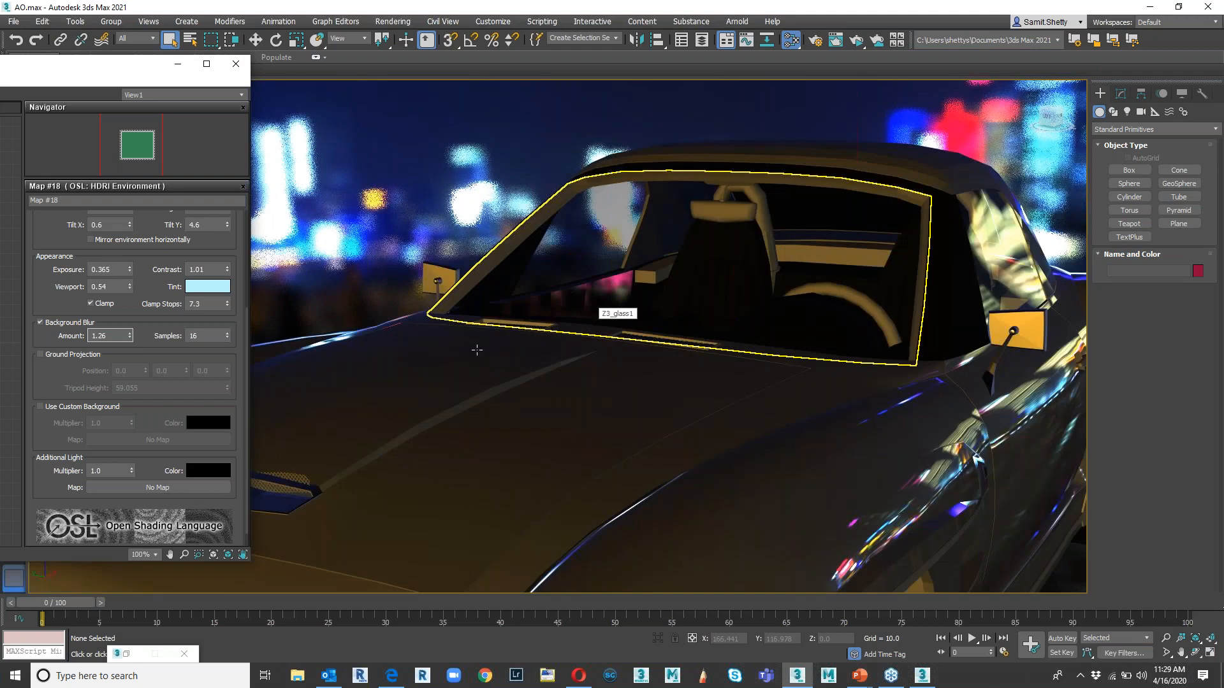
click(227, 333)
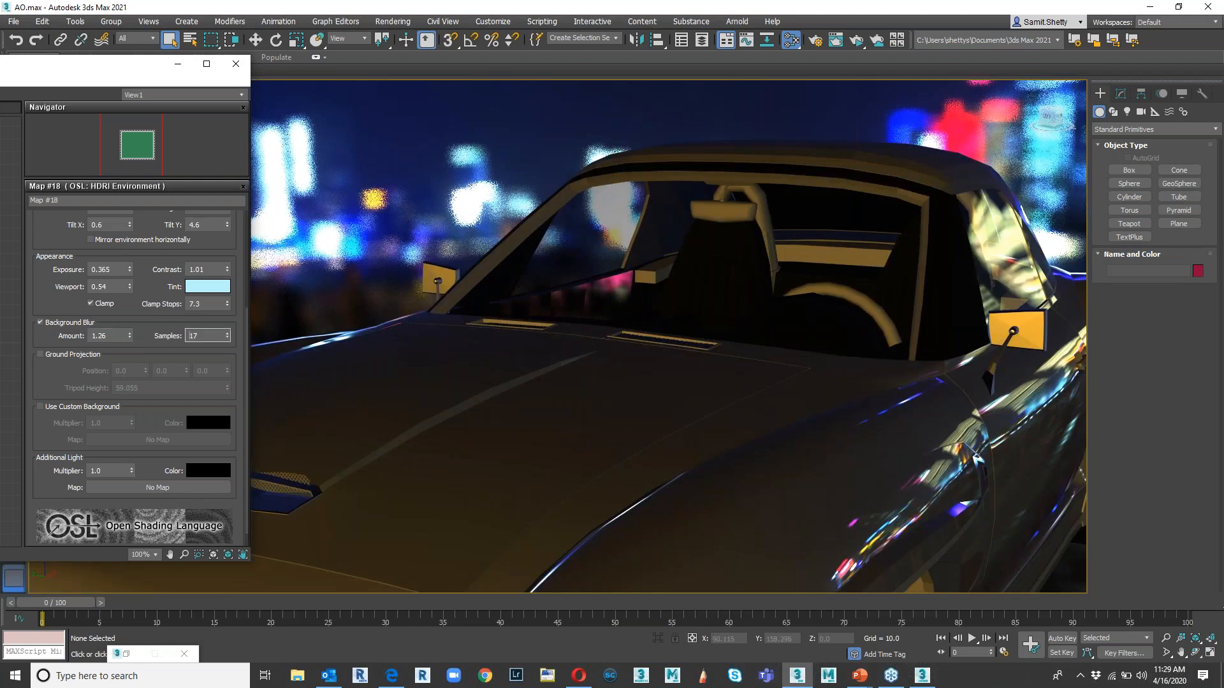
drag(227, 333, 228, 255)
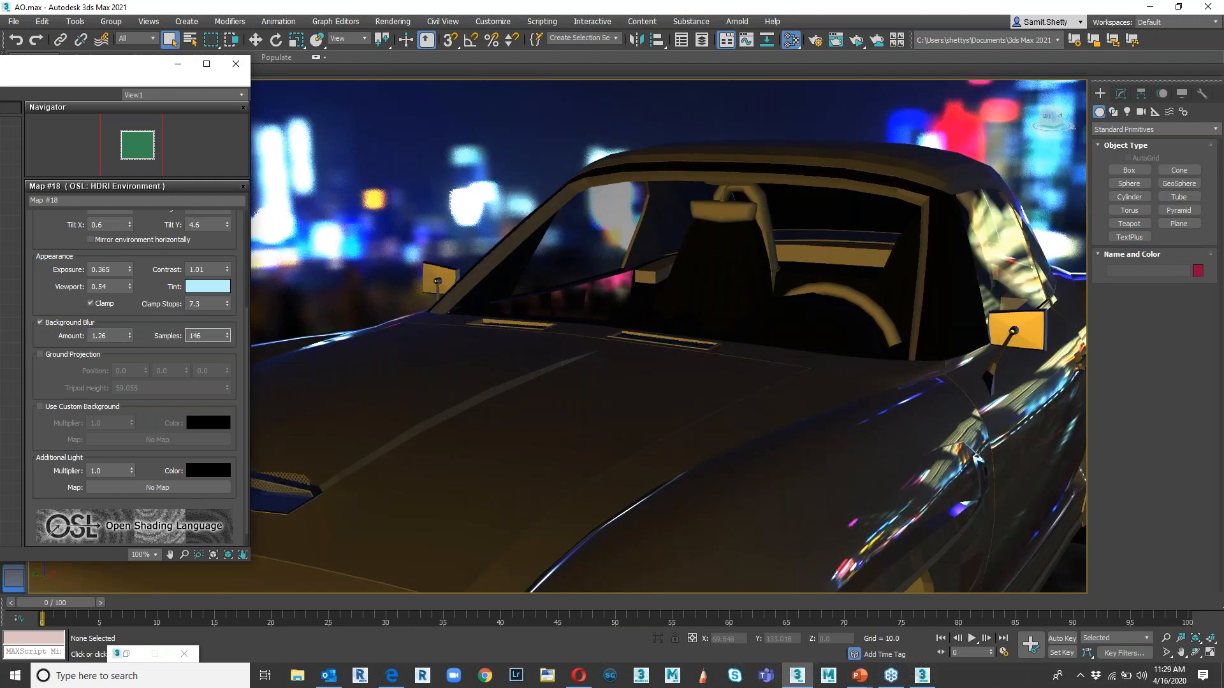
- Compare the background with blur off and on, then set the blur's Samples to 129 and Amount to 1.03
click(38, 323)
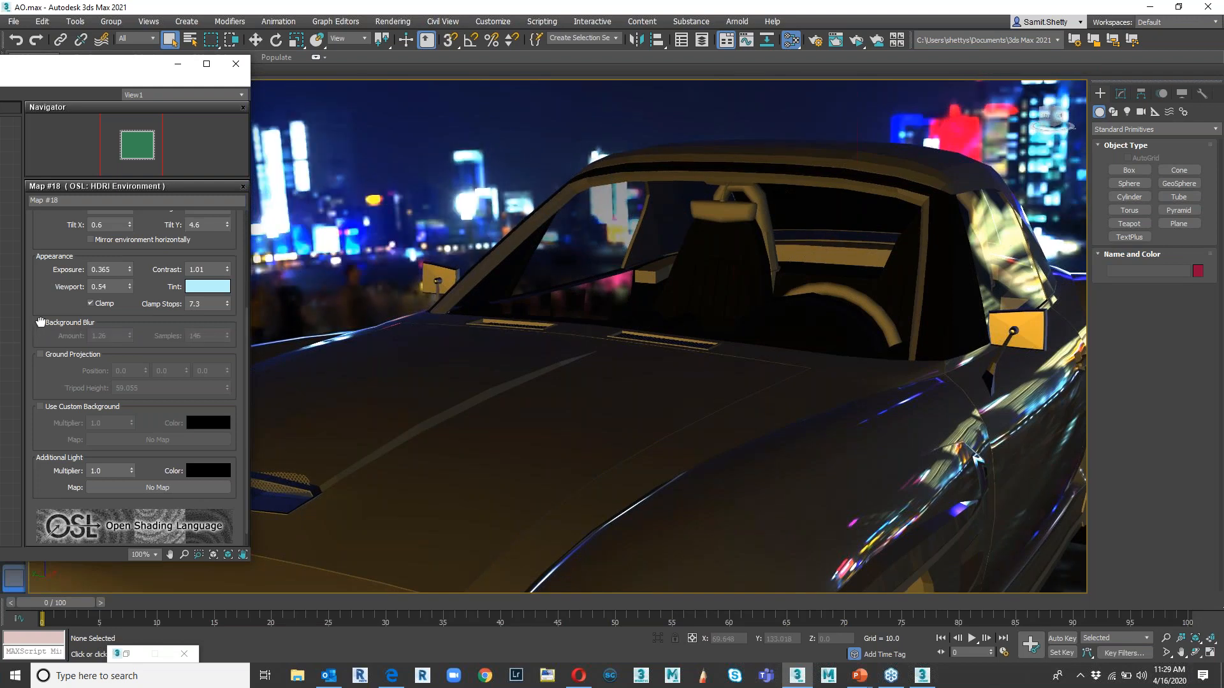
click(40, 322)
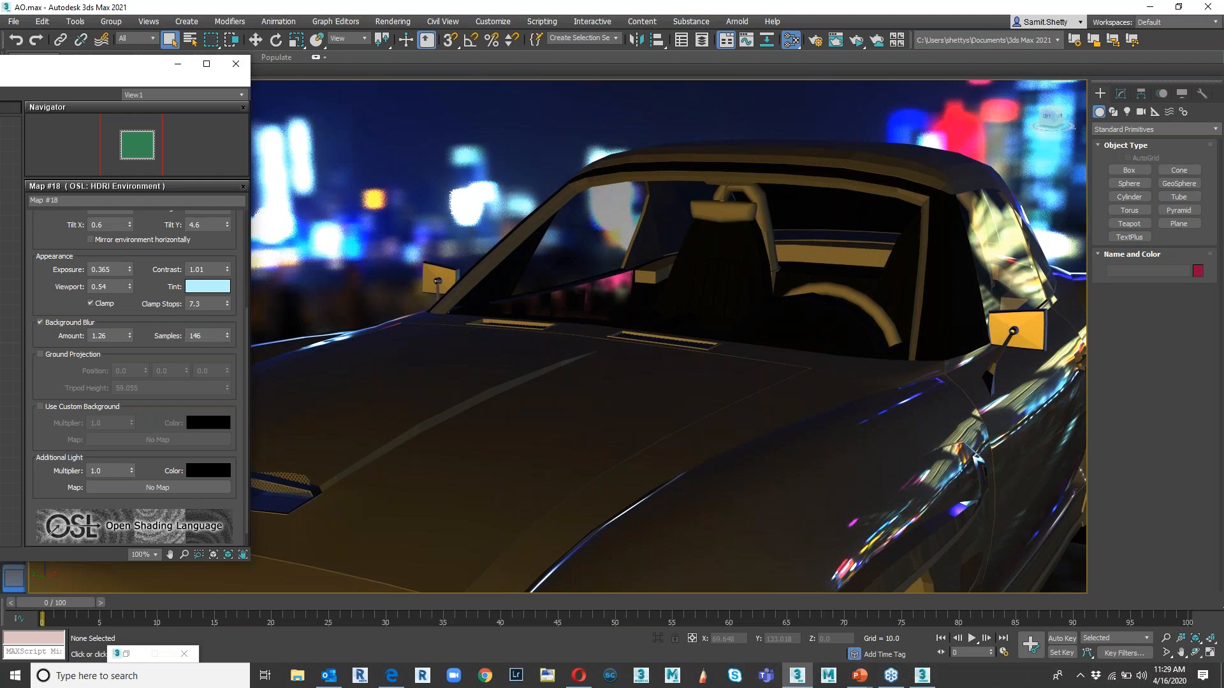
double_click(202, 336)
text(89)
drag(220, 391, 215, 444)
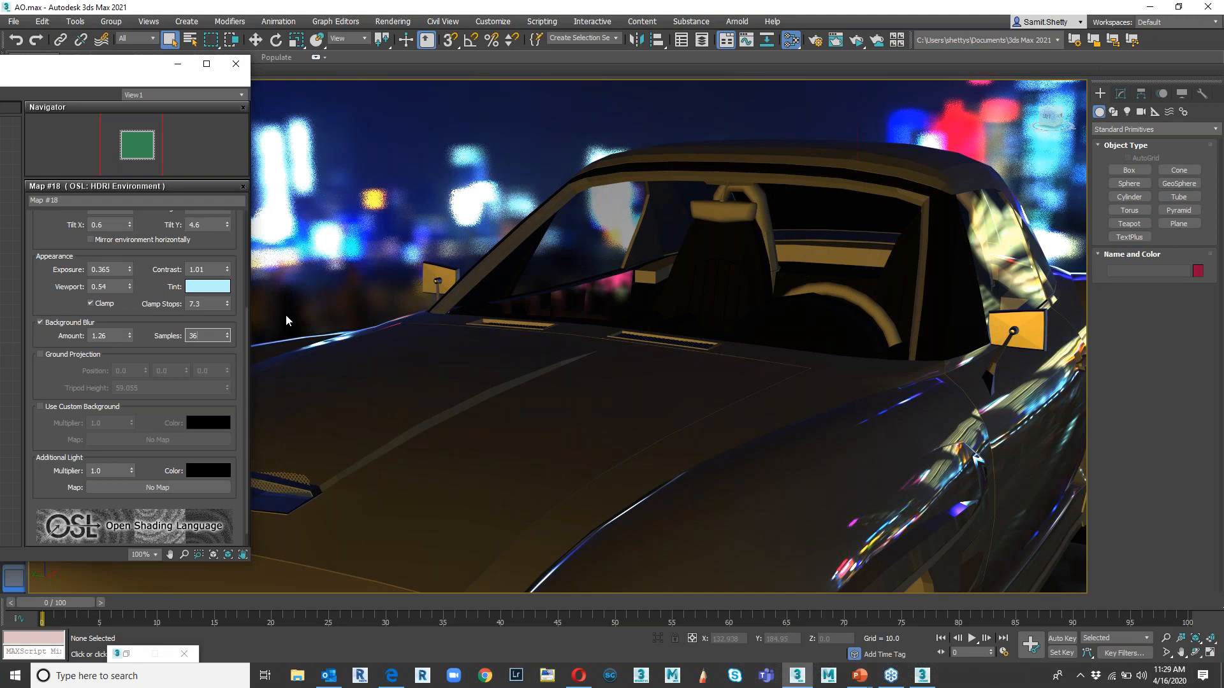
drag(227, 336, 230, 268)
drag(129, 336, 124, 355)
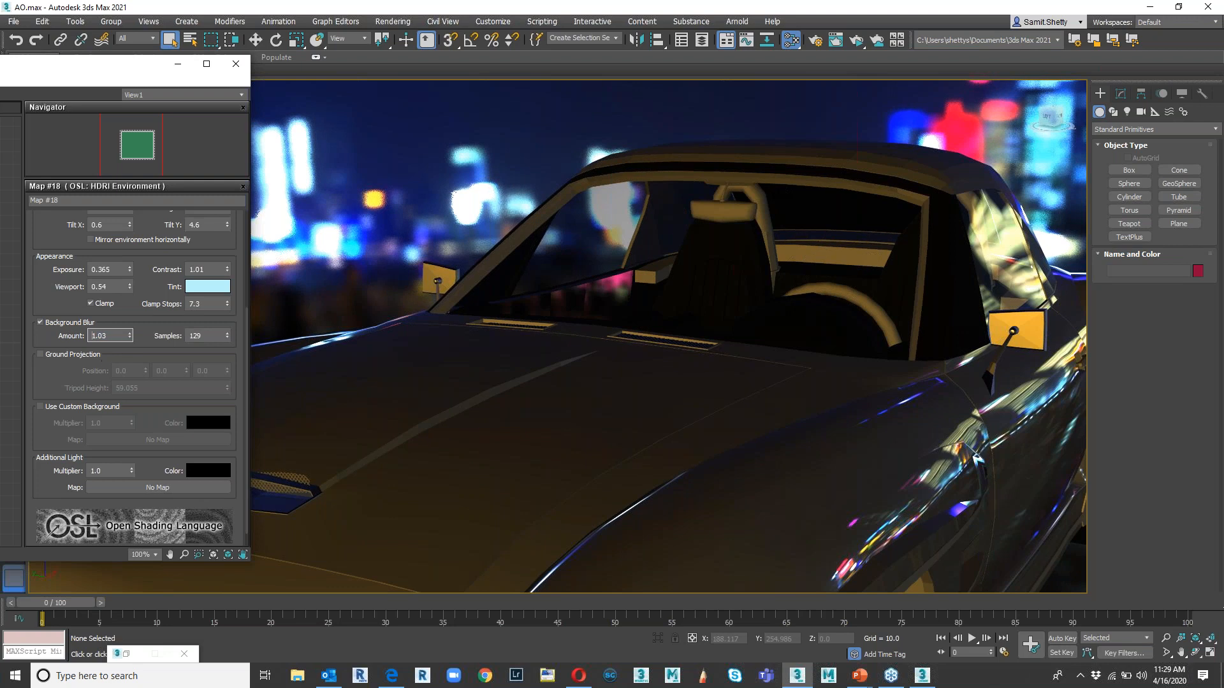
- Disable the environment map's Background Blur and view the whole car from a higher angle
click(40, 322)
click(40, 323)
scroll(541, 344, down, 3)
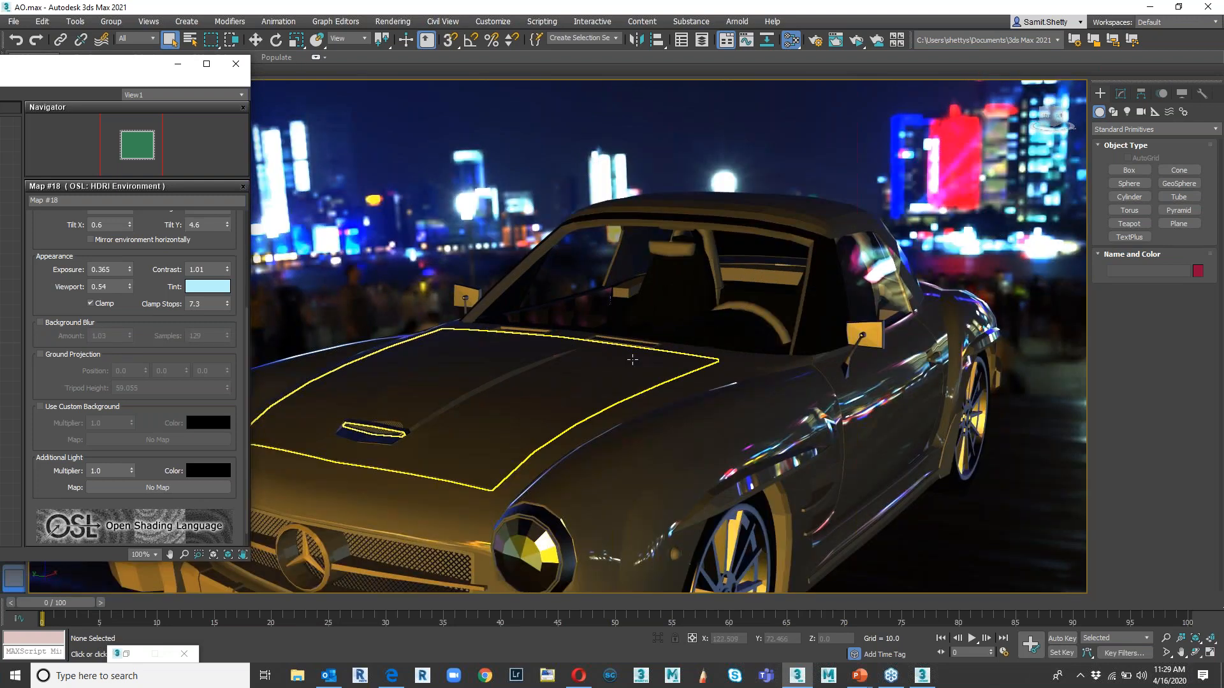
middle_drag(626, 361, 647, 268)
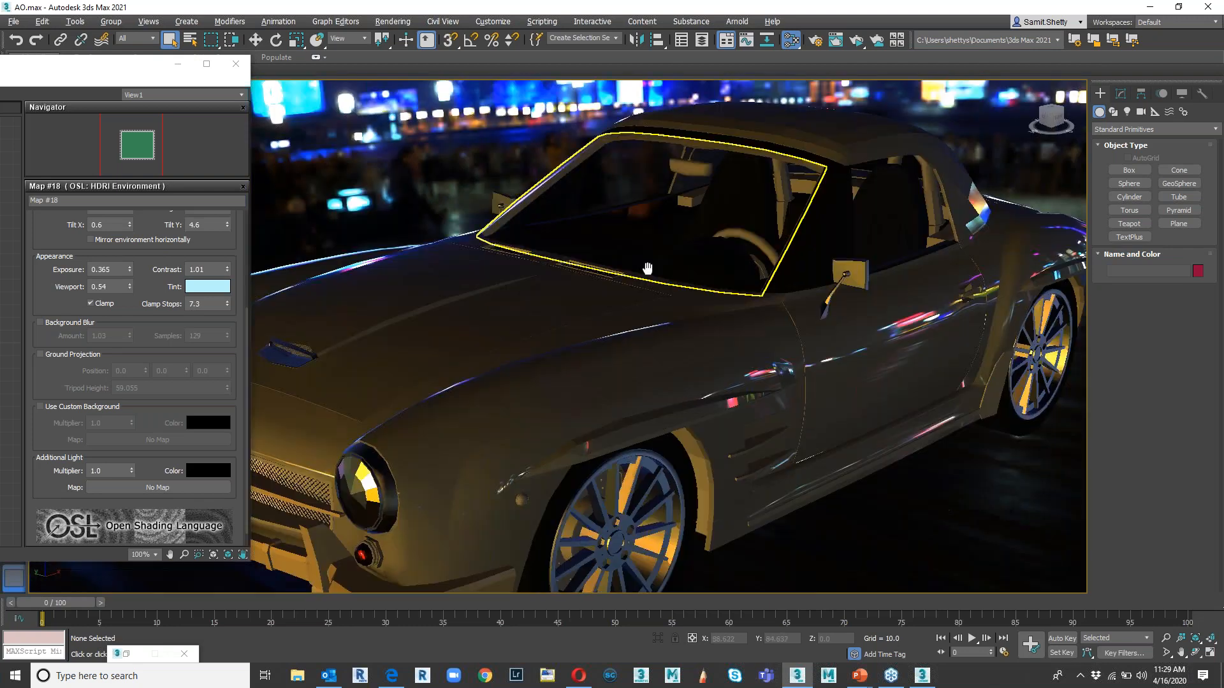
scroll(647, 268, down, 3)
mouse_move(641, 357)
alt+middle_down()
mouse_move(693, 345)
mouse_move(652, 356)
alt+middle_up()
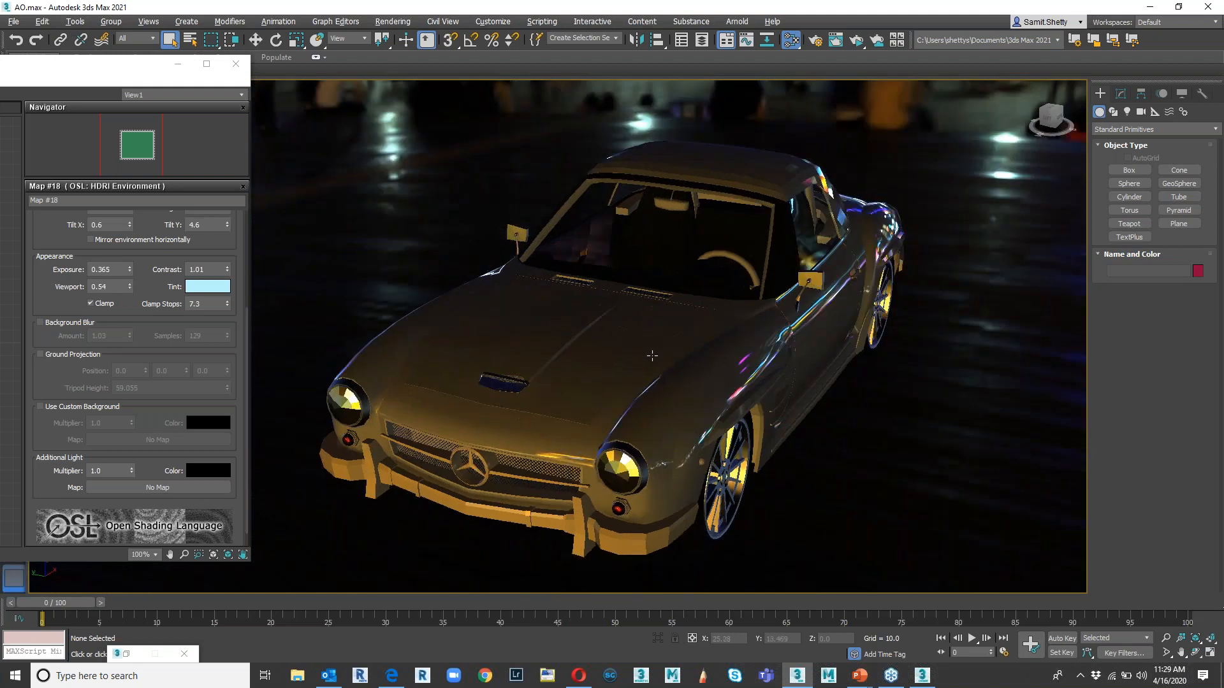
- Raise the night environment's Exposure to 1.885 and inspect the brighter car from low and high angles
click(130, 267)
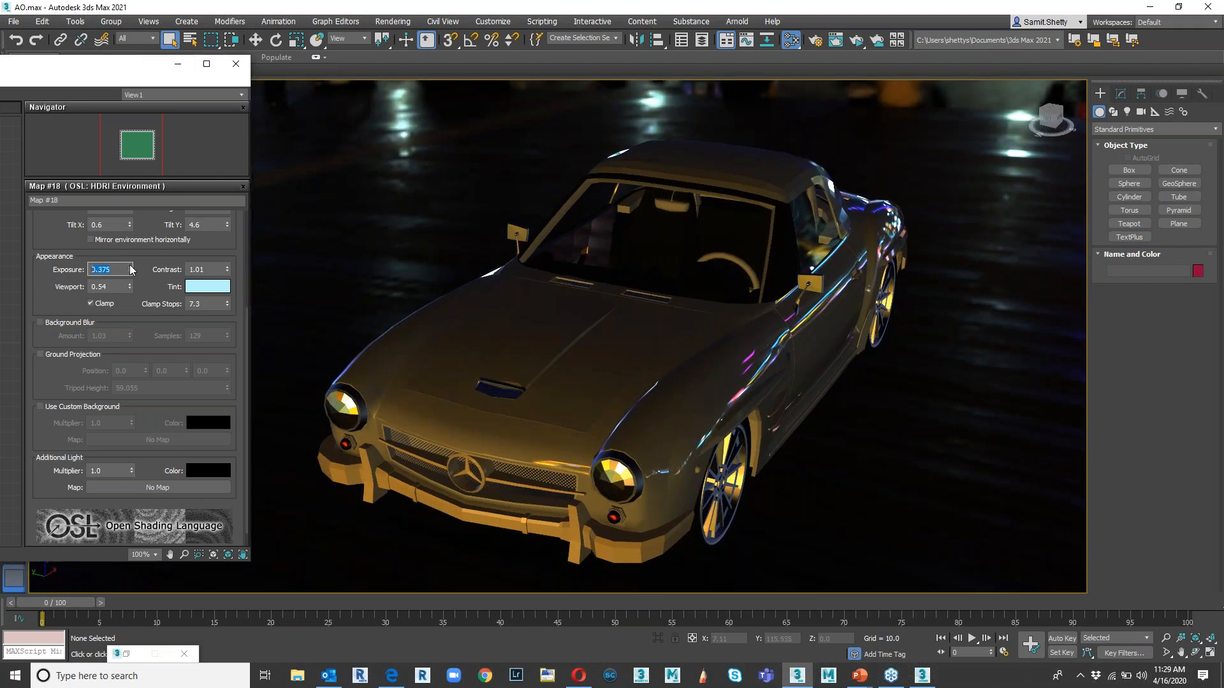
drag(130, 269, 163, 124)
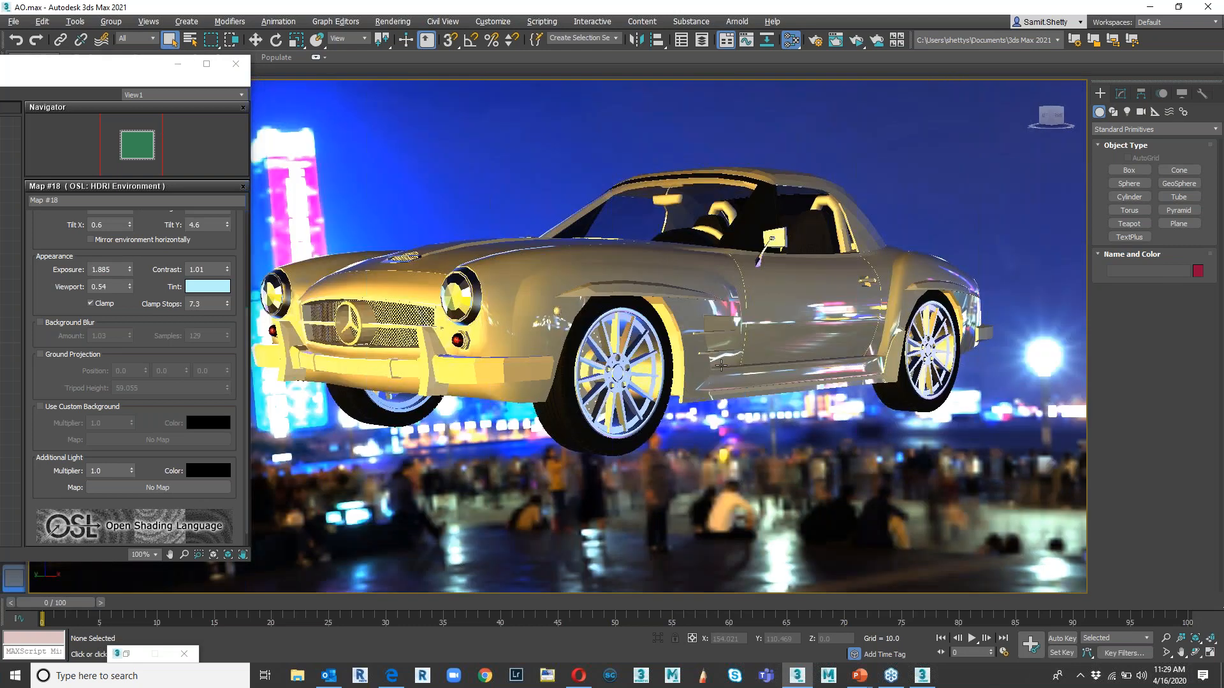
alt+middle_drag(720, 365, 561, 423)
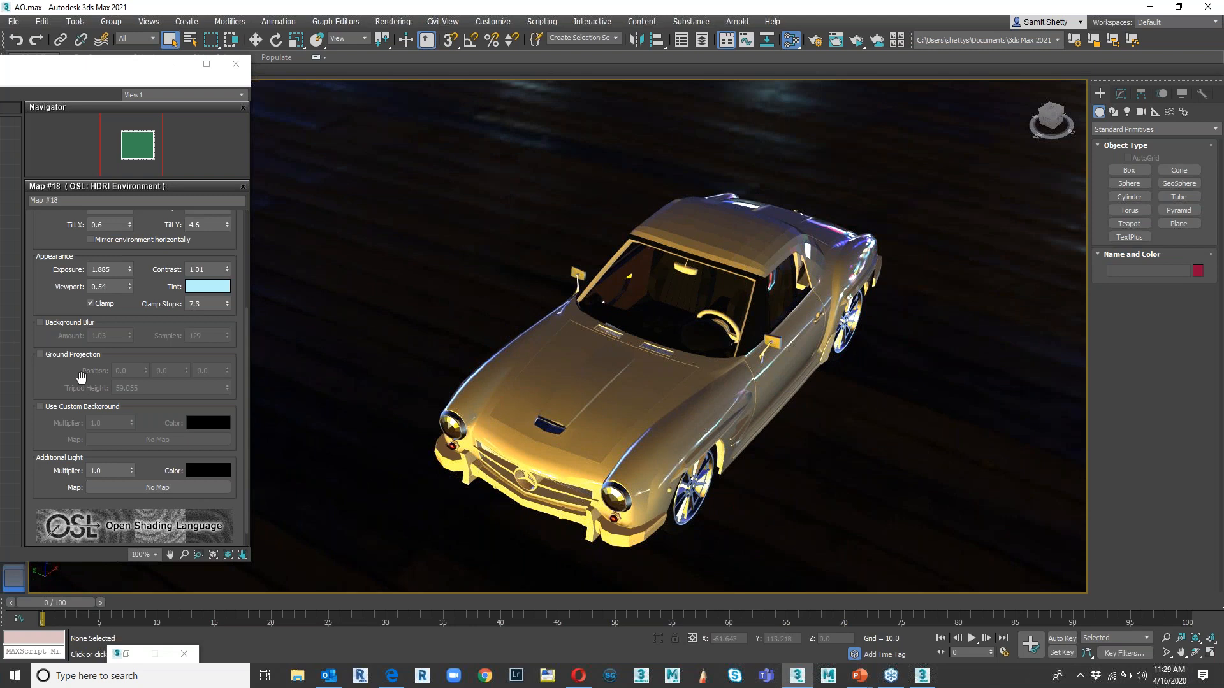
drag(81, 378, 81, 359)
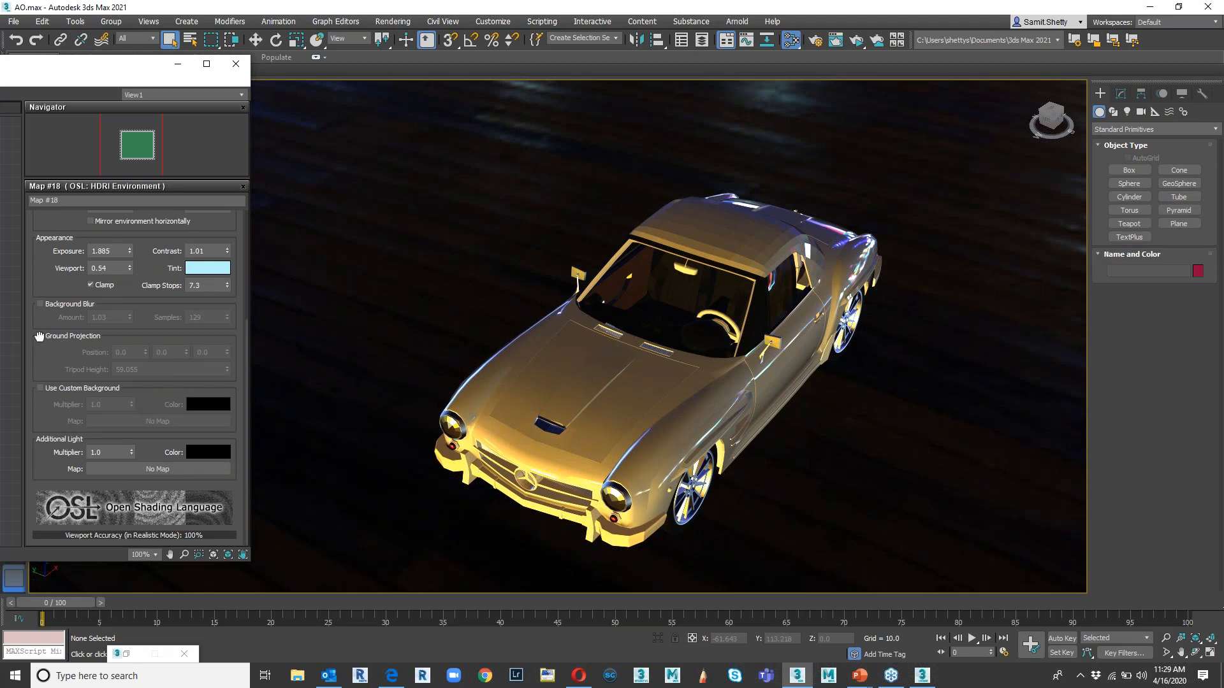
- Enable Ground Projection on the night environment, set its Tripod Height to 1000, and view the car from a lower angle
click(40, 336)
double_click(131, 369)
text(1)
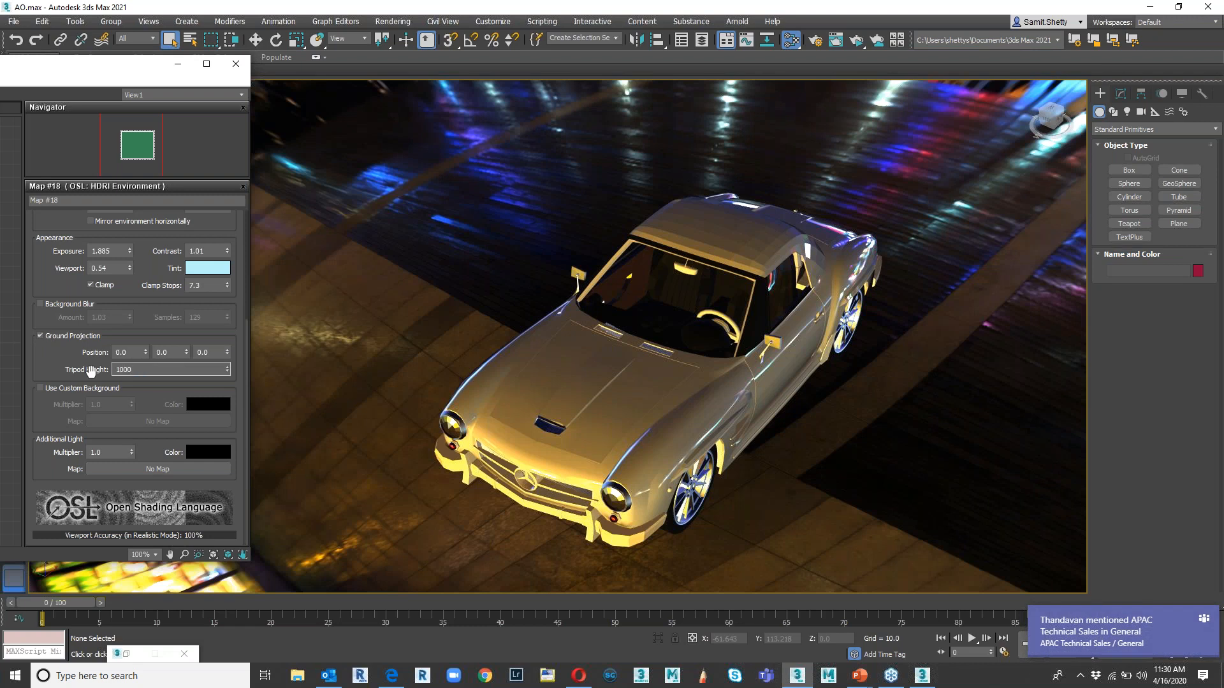
text(000)
key(Return)
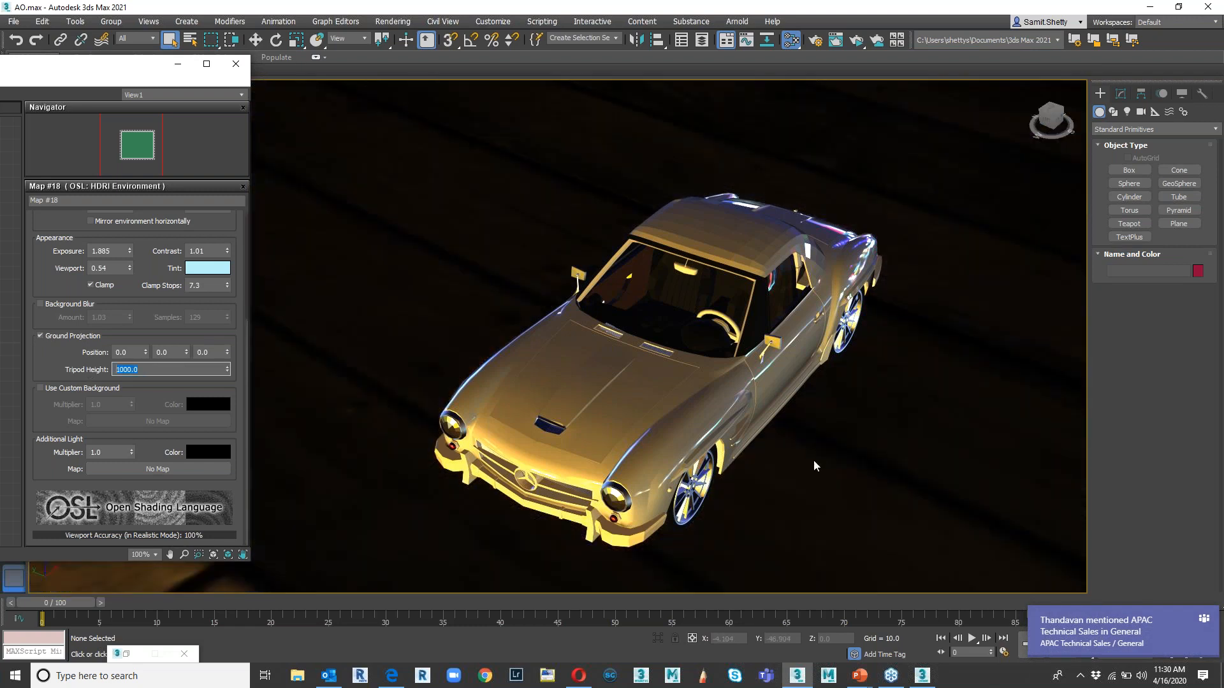
alt+middle_drag(804, 462, 824, 436)
- Try an Exposure of 3.557 on the night environment, inspect the car, and set Exposure to 2.351
click(130, 248)
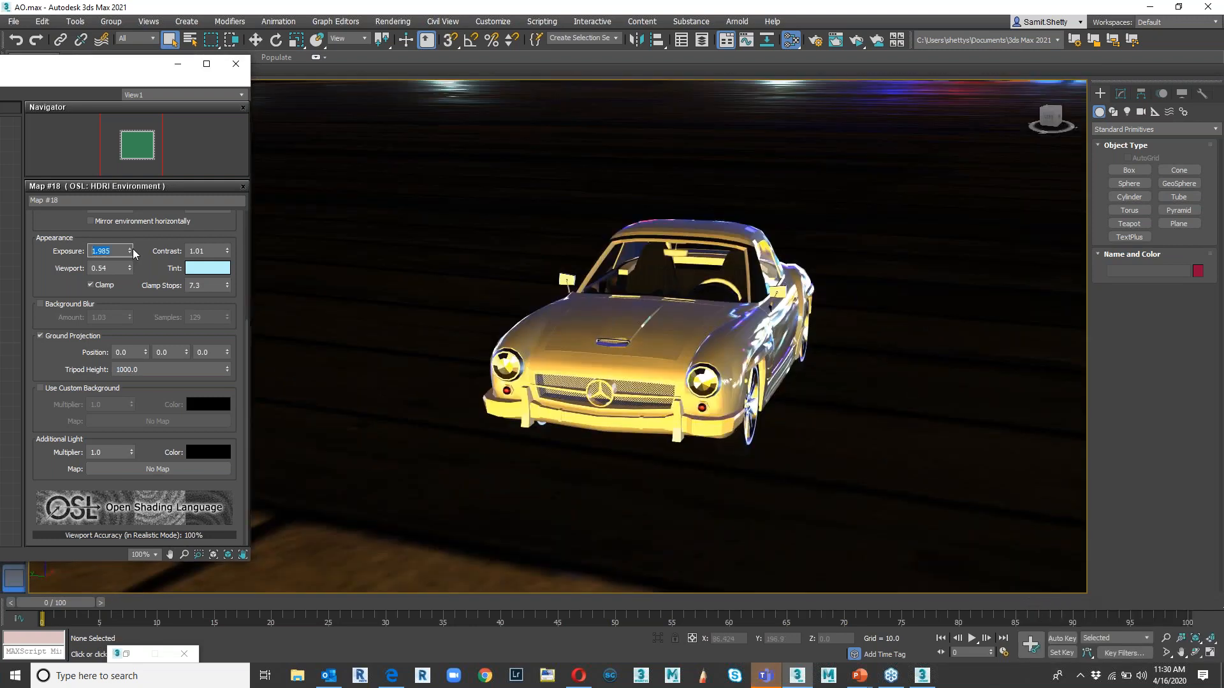
drag(132, 245, 127, 180)
alt+middle_drag(774, 399, 701, 454)
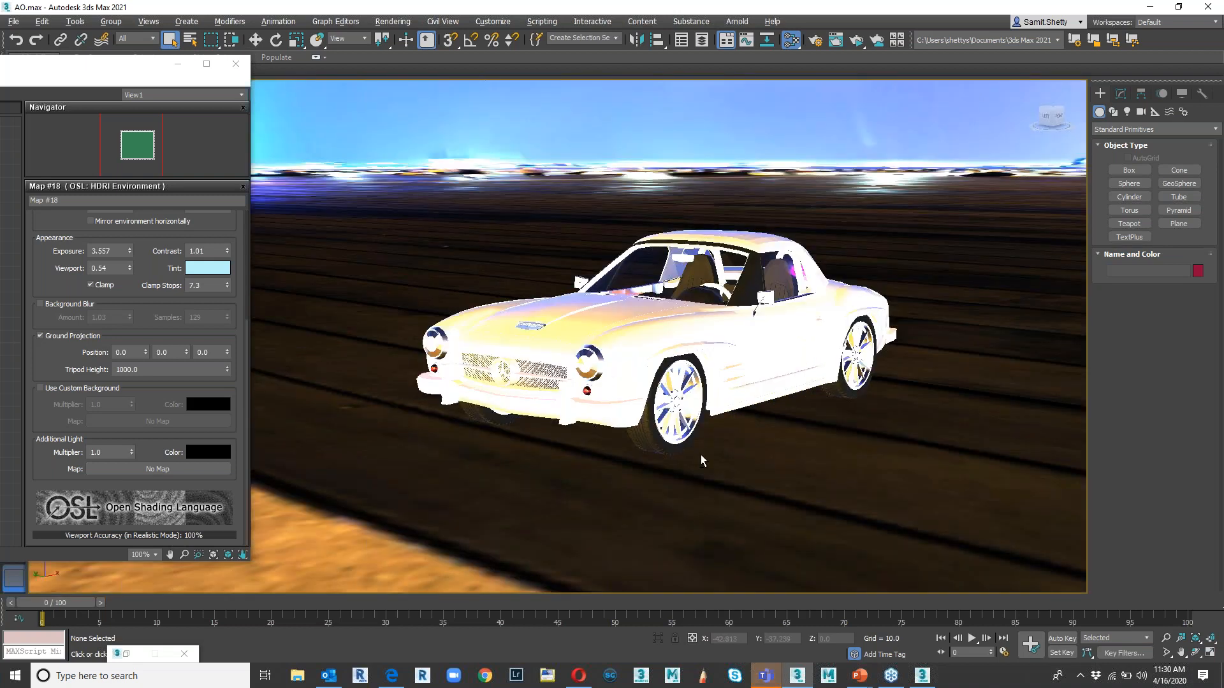
drag(129, 251, 182, 433)
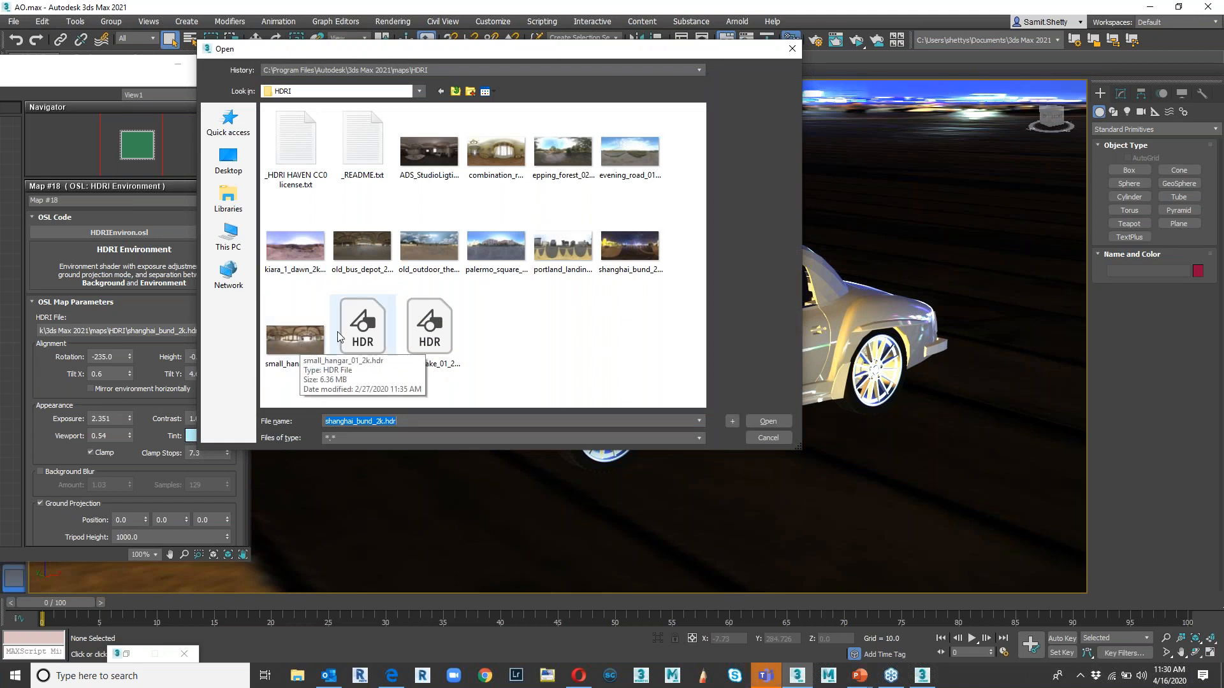
- Load small_harbor_02_2k.hdr as the environment's HDRI file and view the car from its other side
click(361, 328)
click(784, 423)
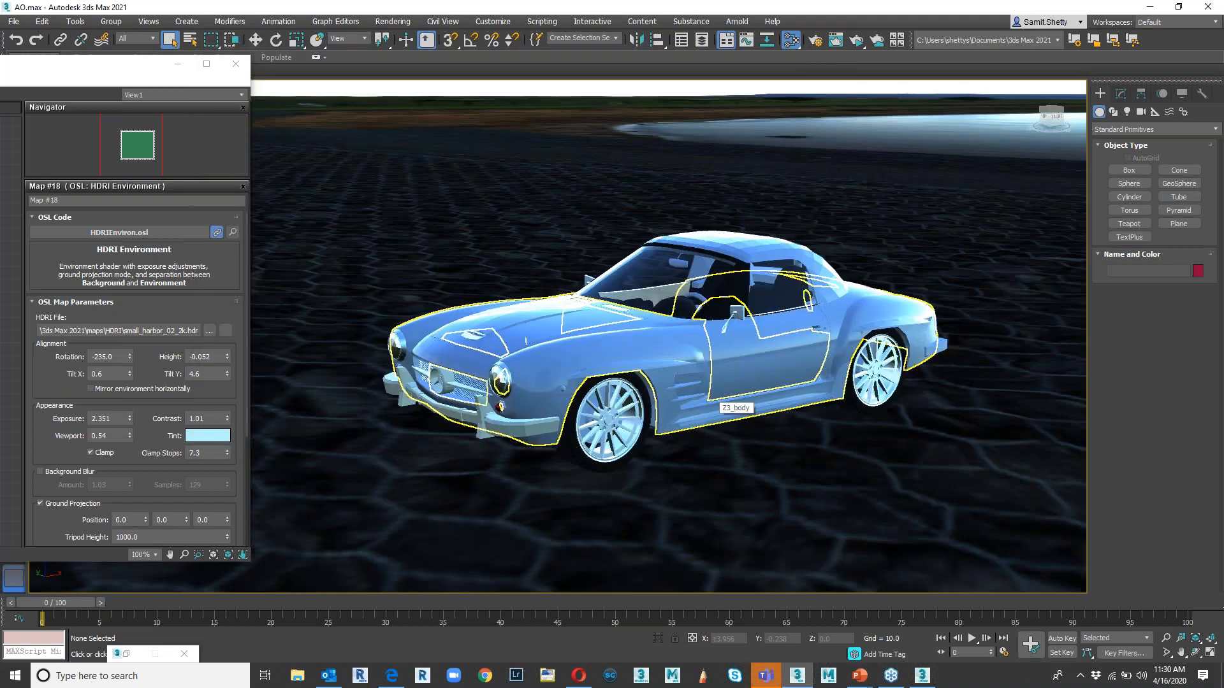
alt+middle_drag(698, 466, 829, 480)
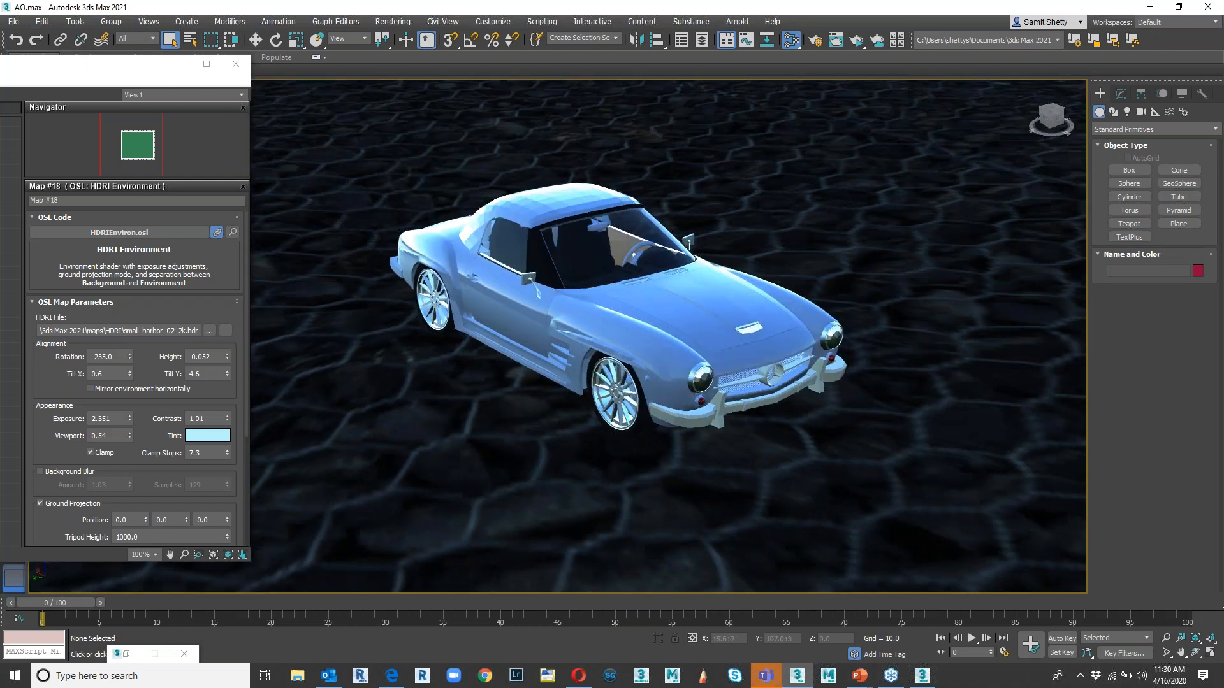
- Compare the harbor environment around the car with Ground Projection off and on
scroll(43, 416, down, 3)
click(42, 415)
alt+middle_drag(764, 450, 717, 453)
key(shift+z)
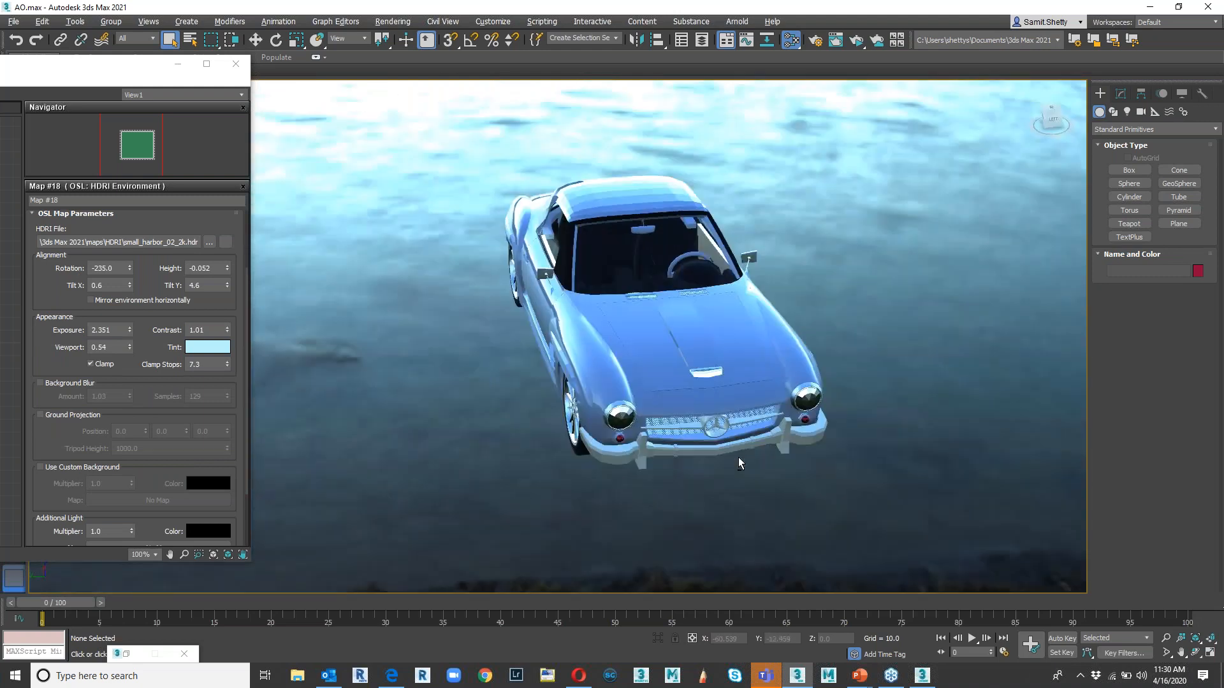
click(41, 415)
- Set the Ground Projection Position to 1.6, 0.3, 3.9 and the Tripod Height to 406.687, and check the car from a low angle
mouse_move(146, 431)
mouse_down()
mouse_move(141, 449)
mouse_move(154, 420)
mouse_up()
key(Tab)
text(0.3)
key(Tab)
text(-0.1)
drag(227, 432, 224, 392)
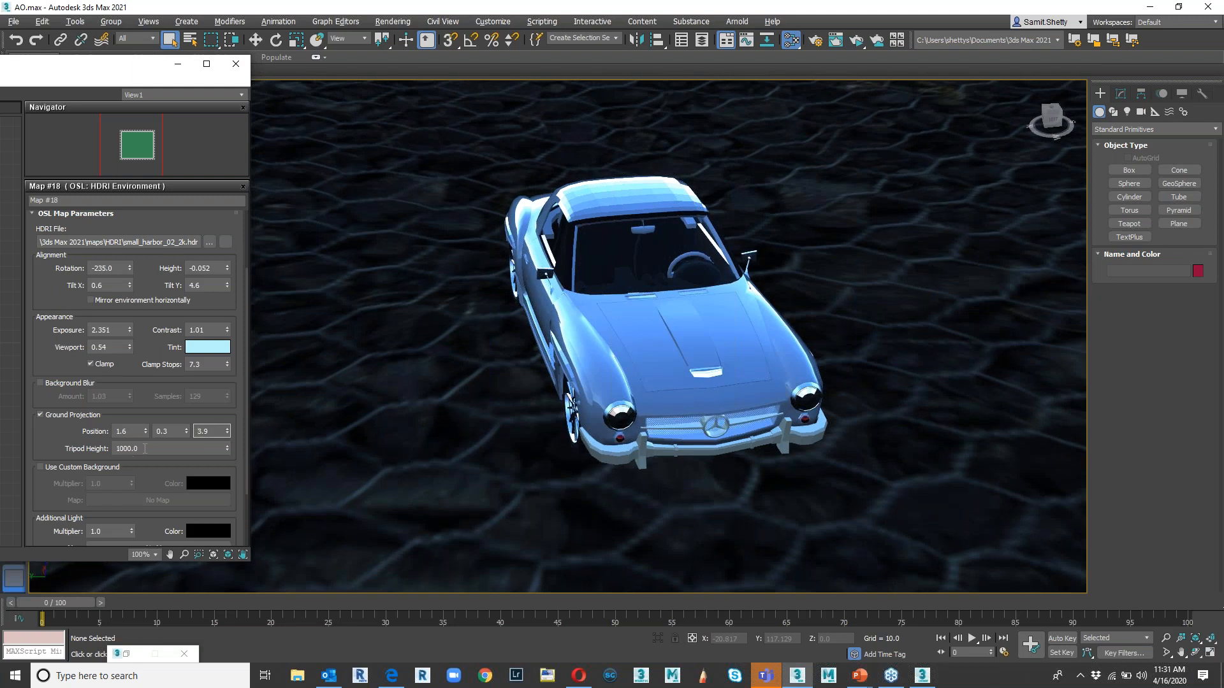
drag(226, 449, 224, 503)
alt+middle_drag(543, 383, 564, 283)
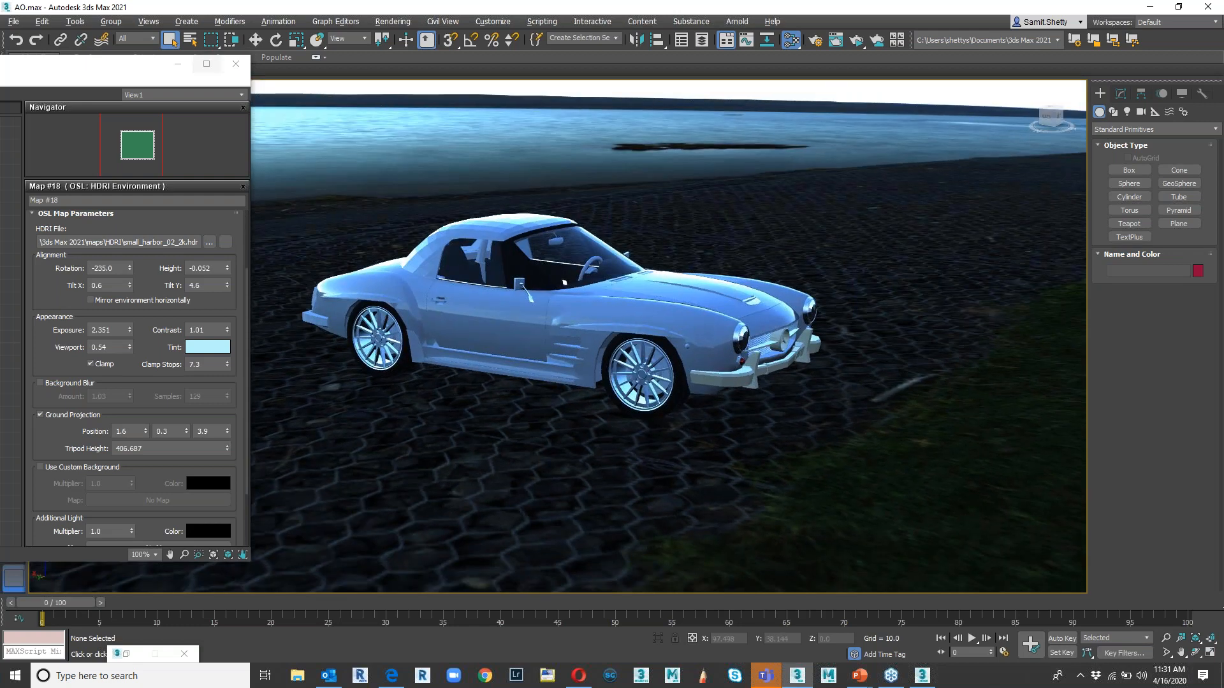
- Set the harbor environment's Exposure to 3.42, Contrast to 1.85 and Rotation to -360
mouse_move(129, 268)
mouse_down()
mouse_move(119, 214)
mouse_move(121, 250)
mouse_up()
click(129, 327)
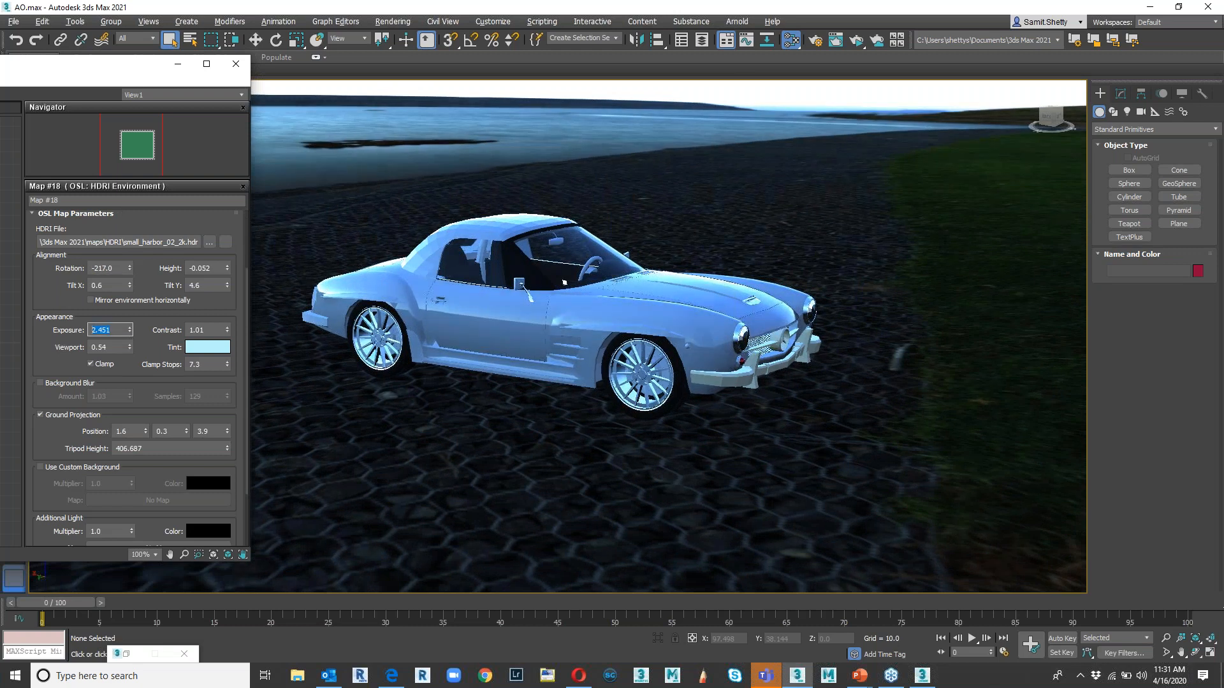
drag(129, 327, 127, 287)
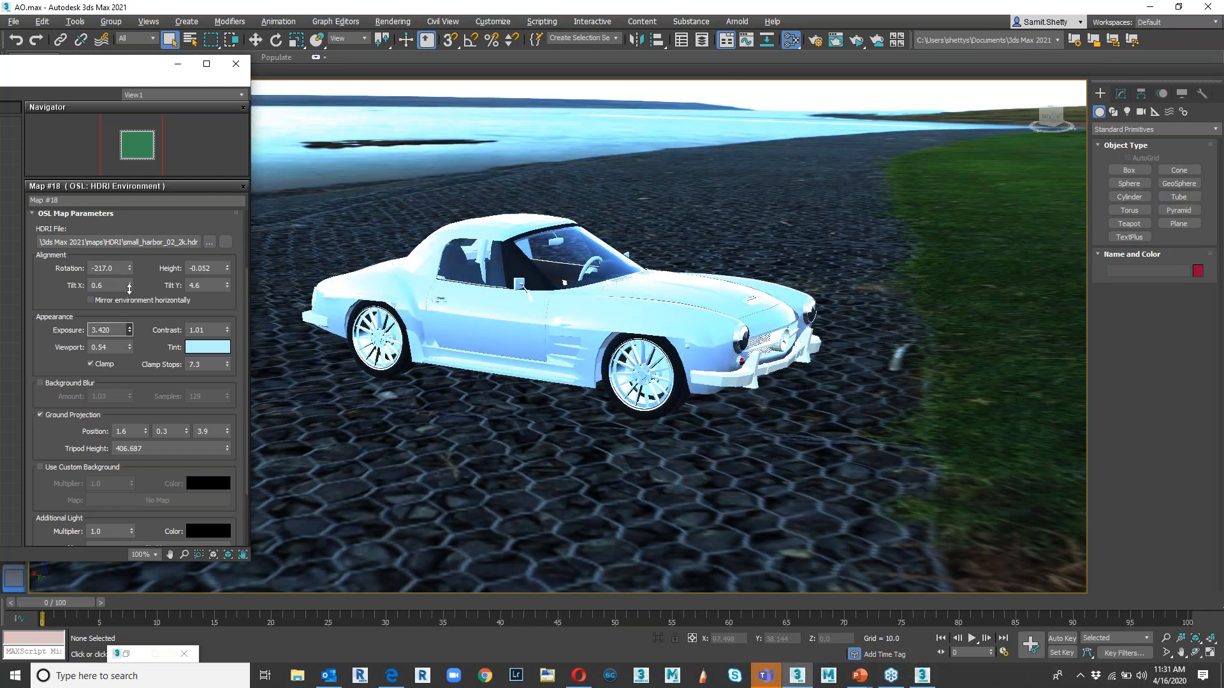
drag(228, 330, 222, 293)
drag(129, 268, 121, 414)
- Replace the HDRI file with old_outdoor_theater_2k.hdr and view the car from the front
click(209, 242)
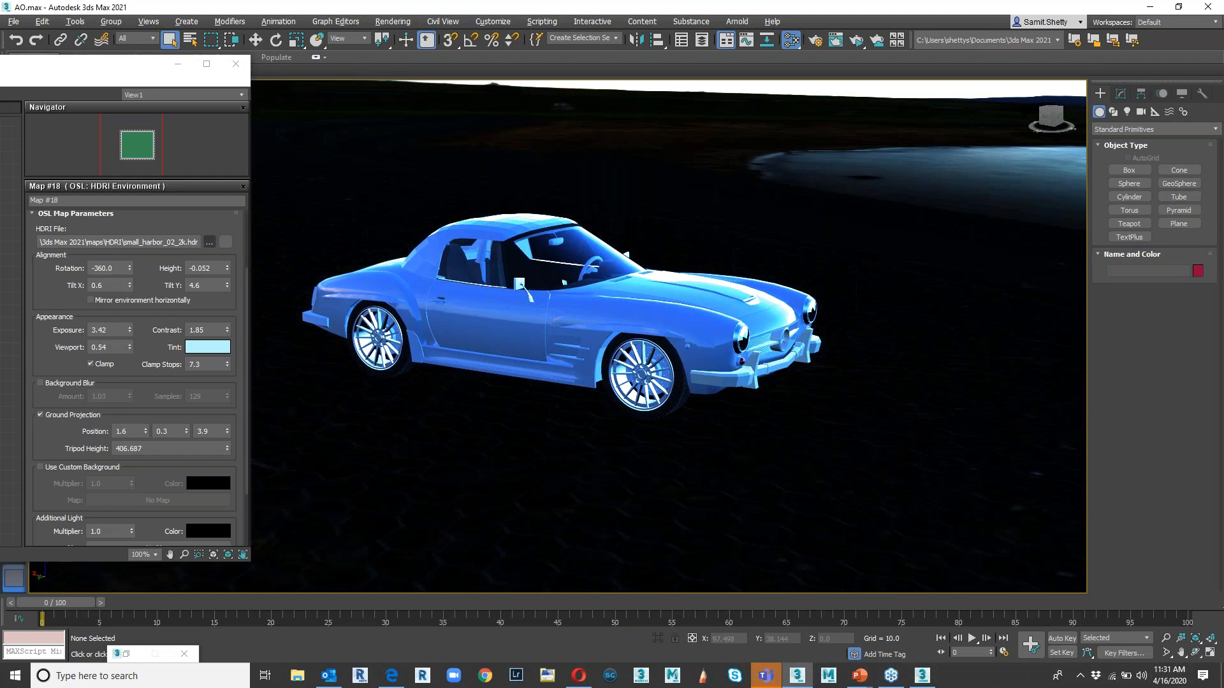
click(435, 240)
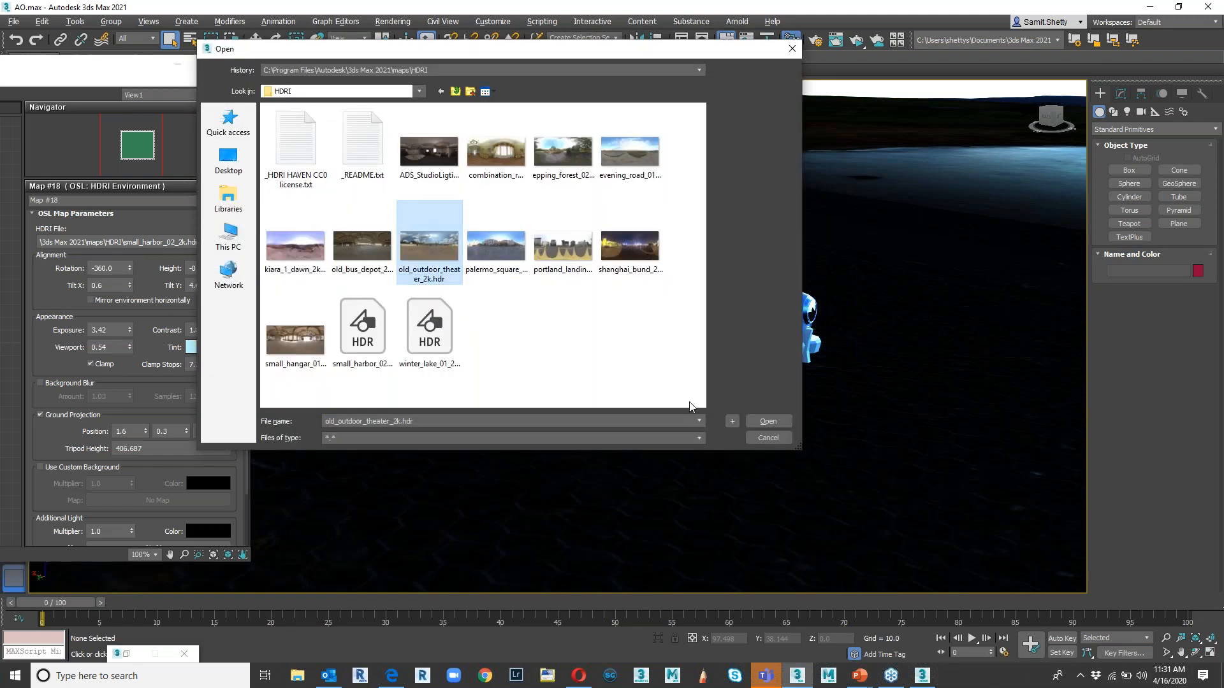
click(755, 418)
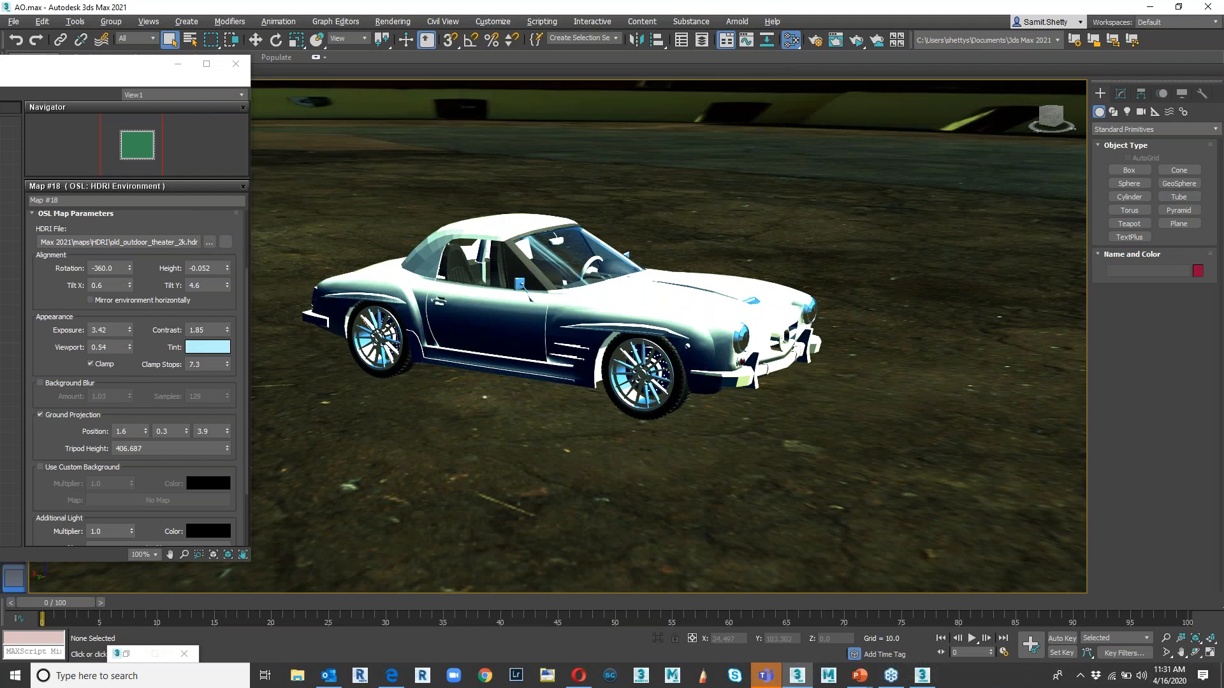
alt+middle_drag(661, 436, 556, 438)
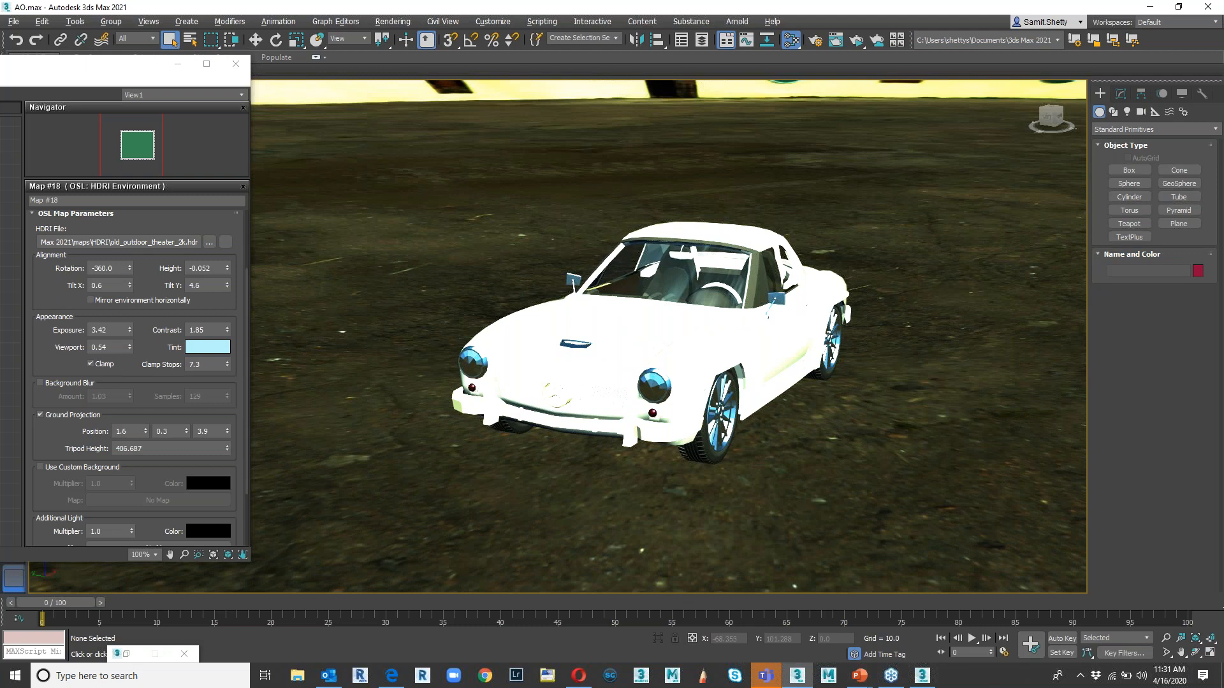
- Lower the outdoor theater environment's Exposure to 0.998 and view the car from above its front
scroll(140, 239, up, 1)
drag(130, 390, 128, 465)
alt+middle_drag(539, 445, 658, 440)
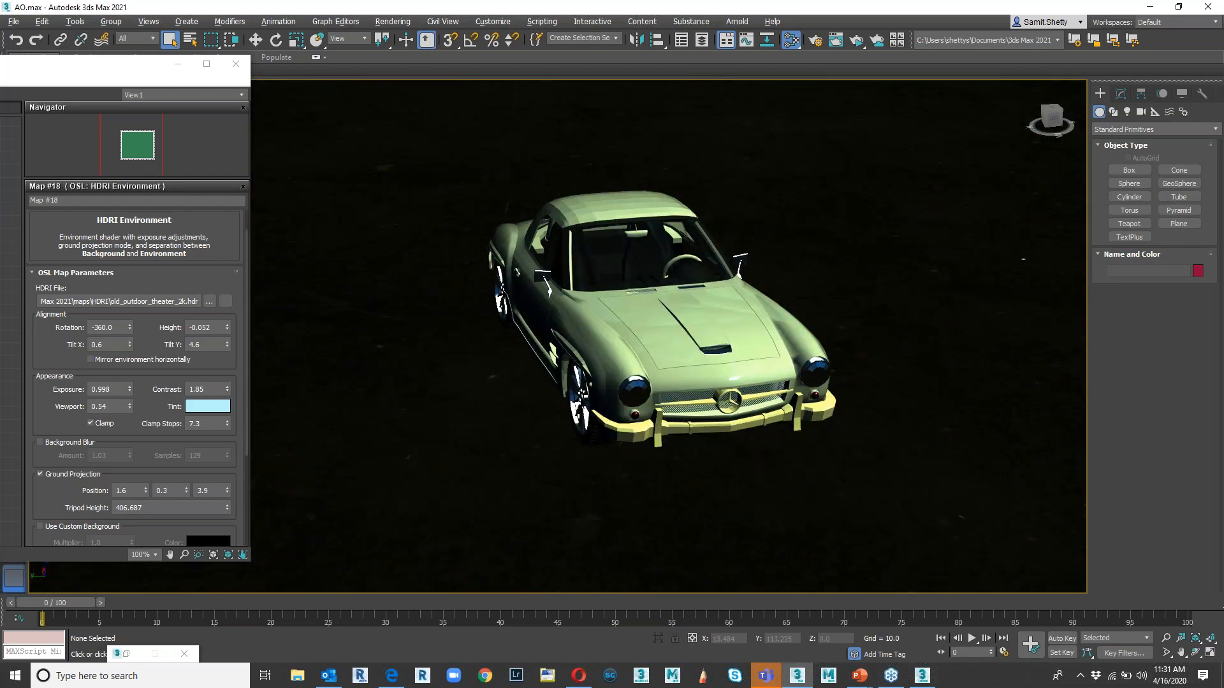
- Load HDR_112_River_Road_2_Ref.hdr from the C:\Demo\ARNOLD\HDRI folder as the environment's HDRI file
click(209, 301)
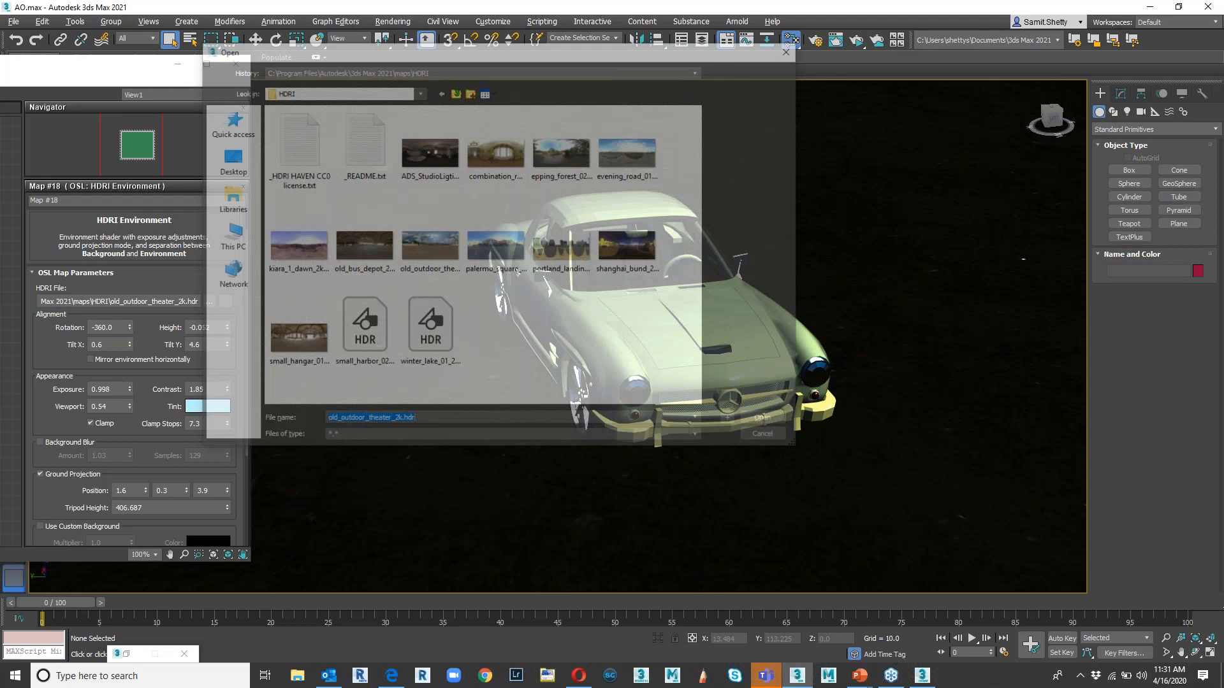
click(444, 70)
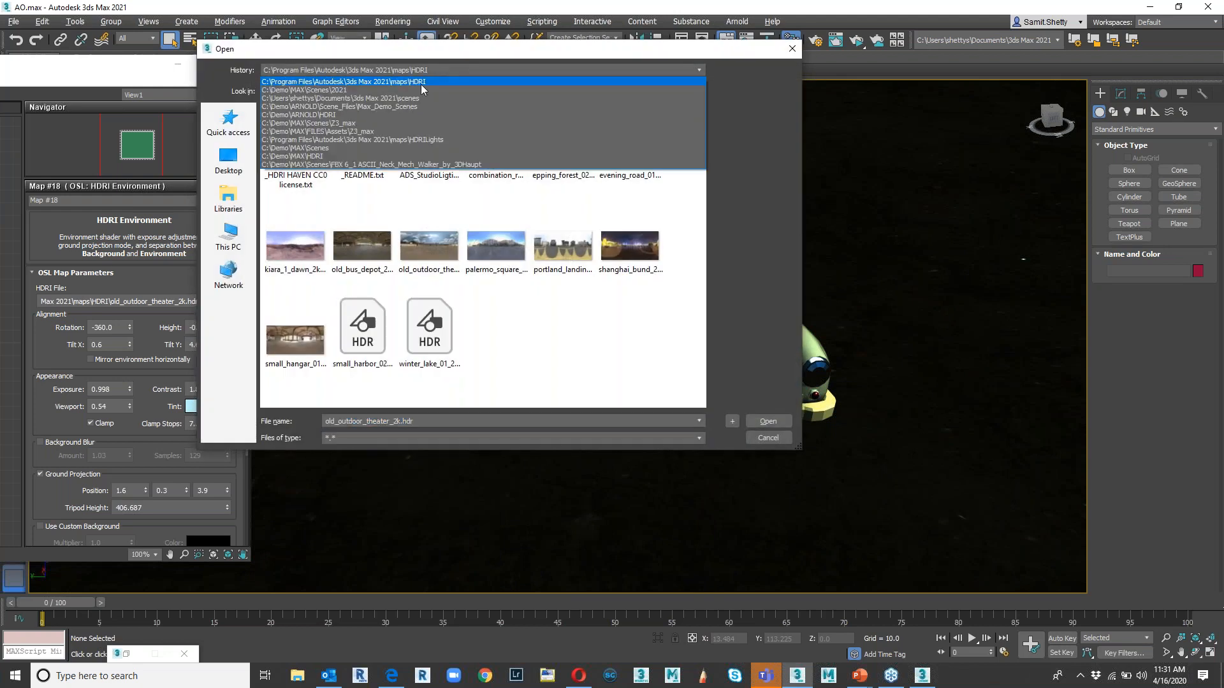
click(392, 115)
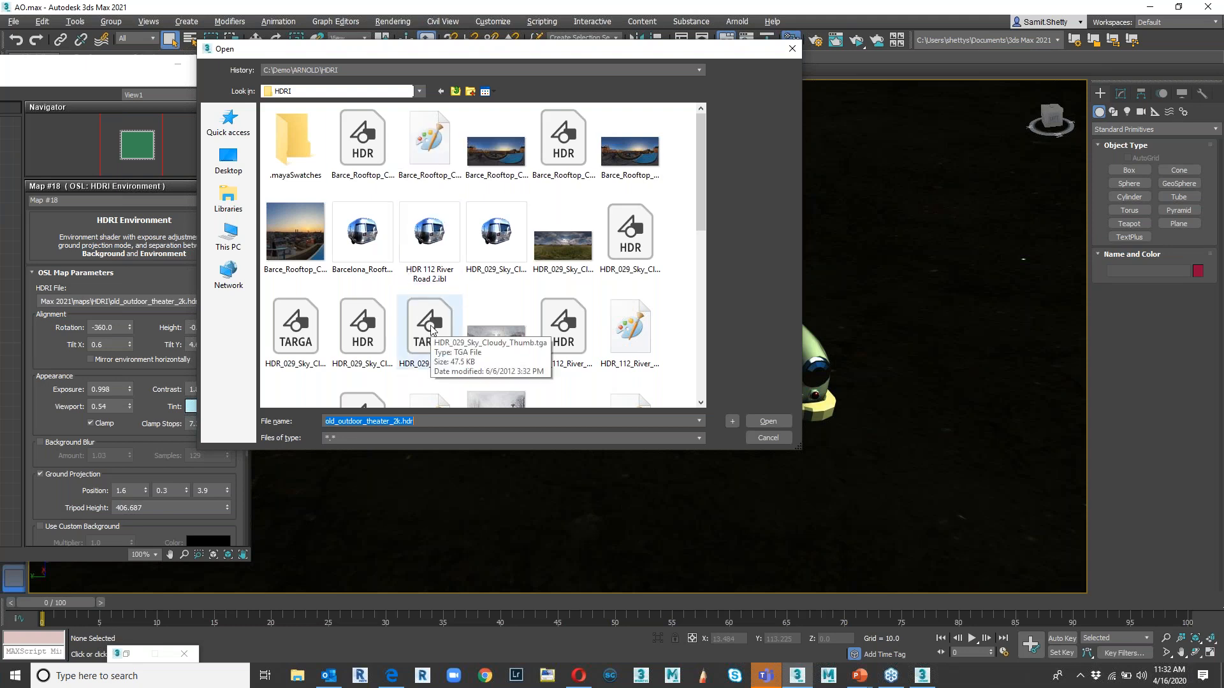
scroll(431, 330, down, 3)
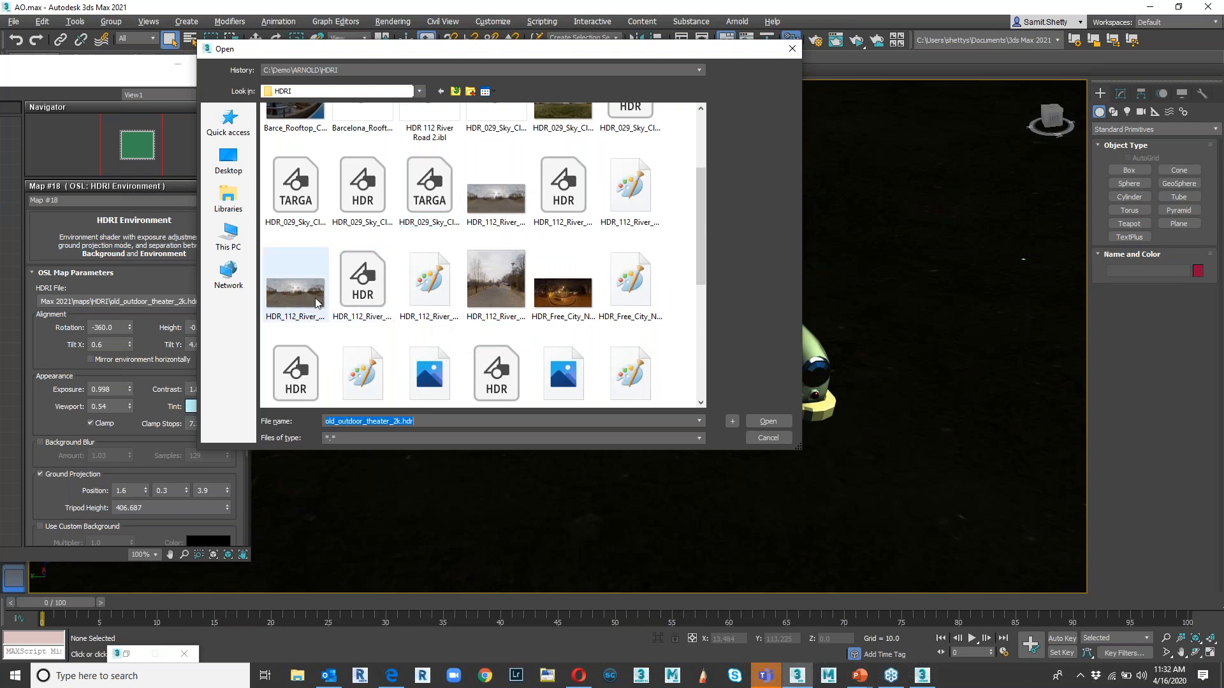
click(348, 297)
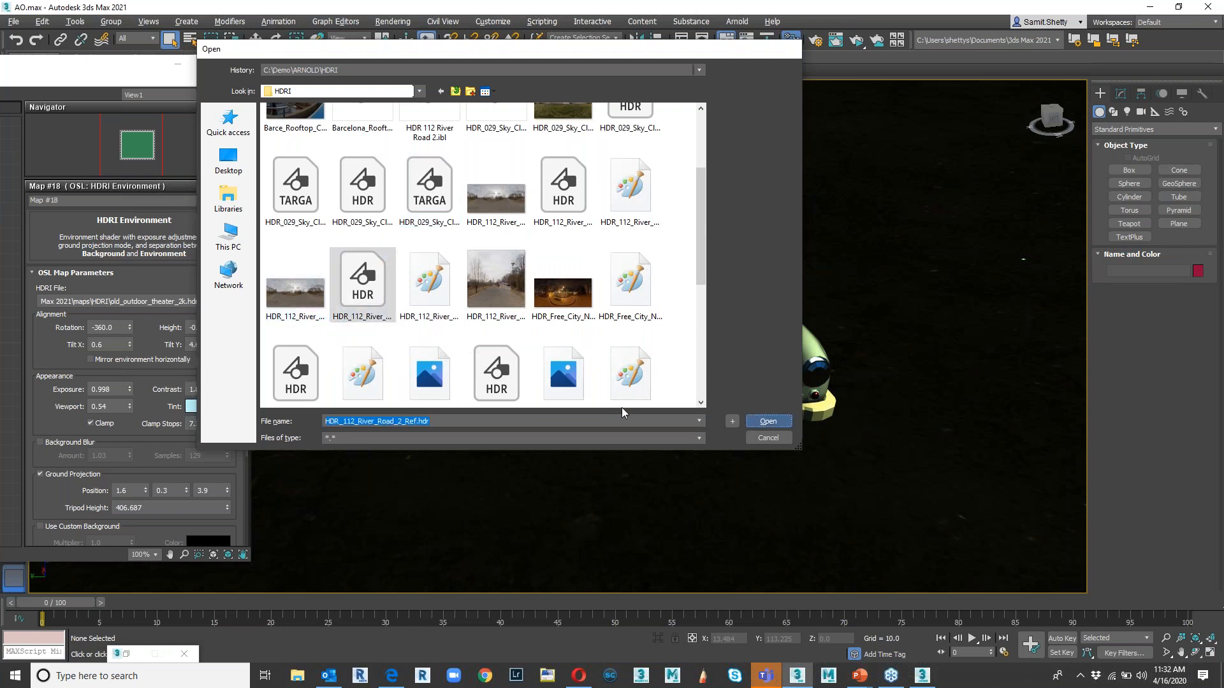
key(Return)
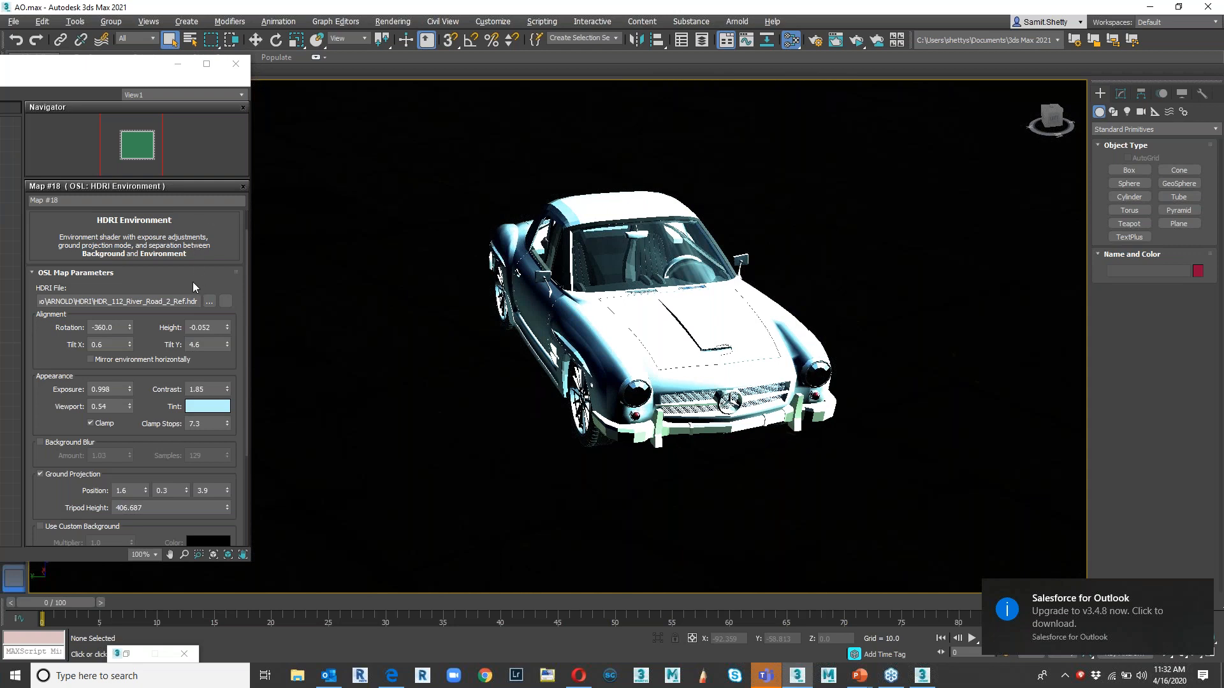
- Dismiss the desktop notification and switch from the presentation slide back to 3ds Max
click(1202, 590)
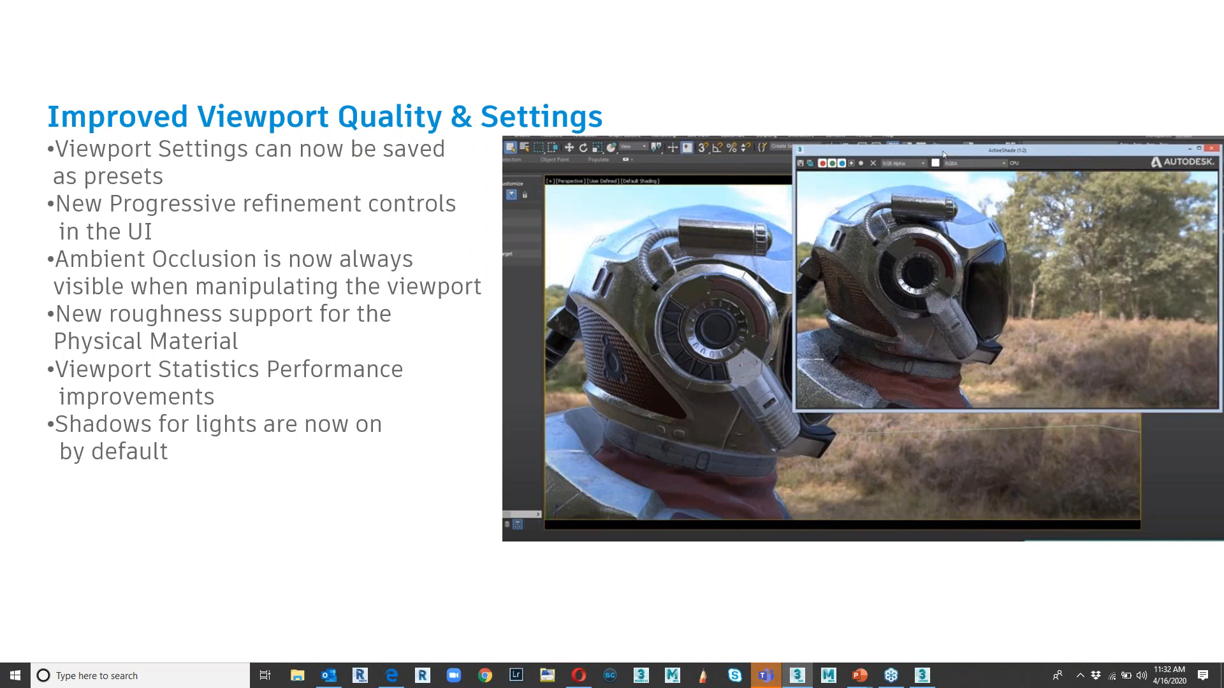
click(794, 677)
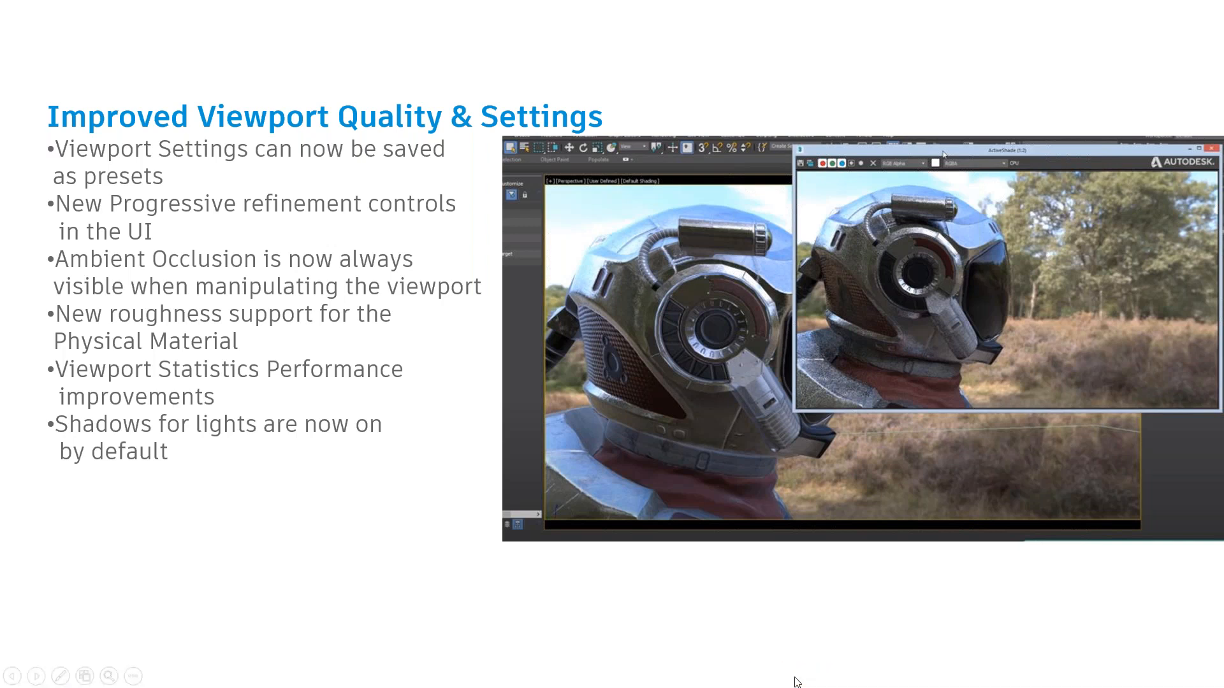
key(alt+Tab)
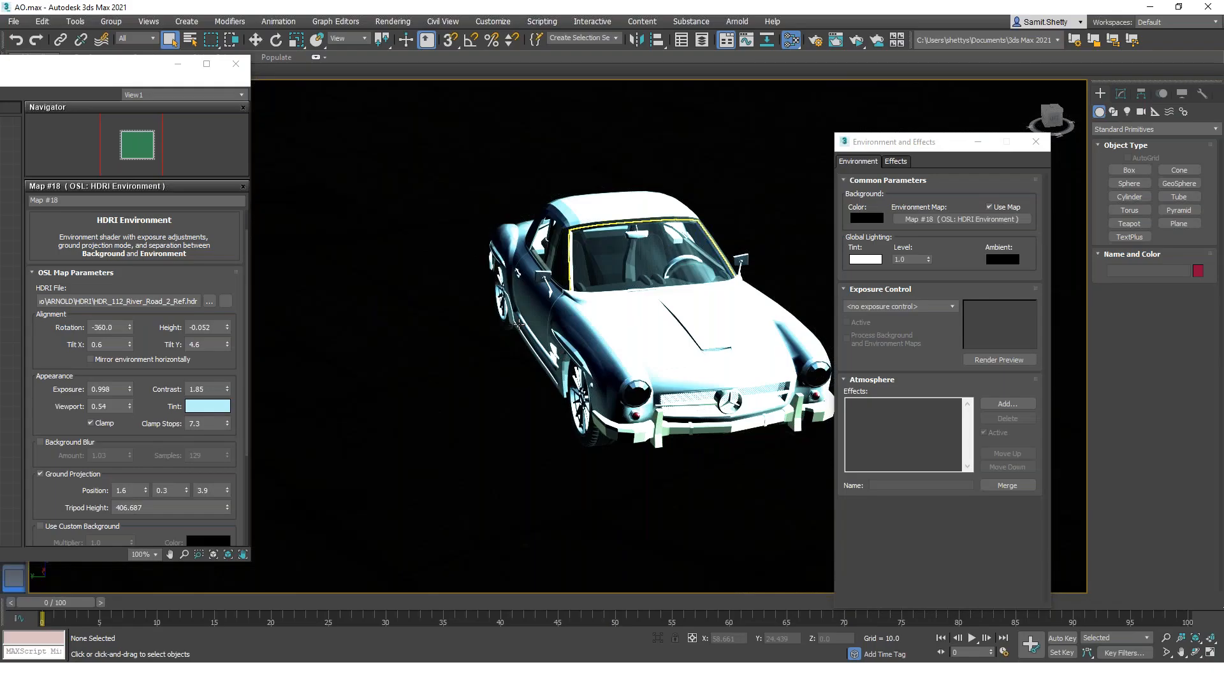
- Show the car from farther away and set the river road environment's Rotation to -326 and Exposure to 4.924
alt+middle_drag(491, 323, 529, 357)
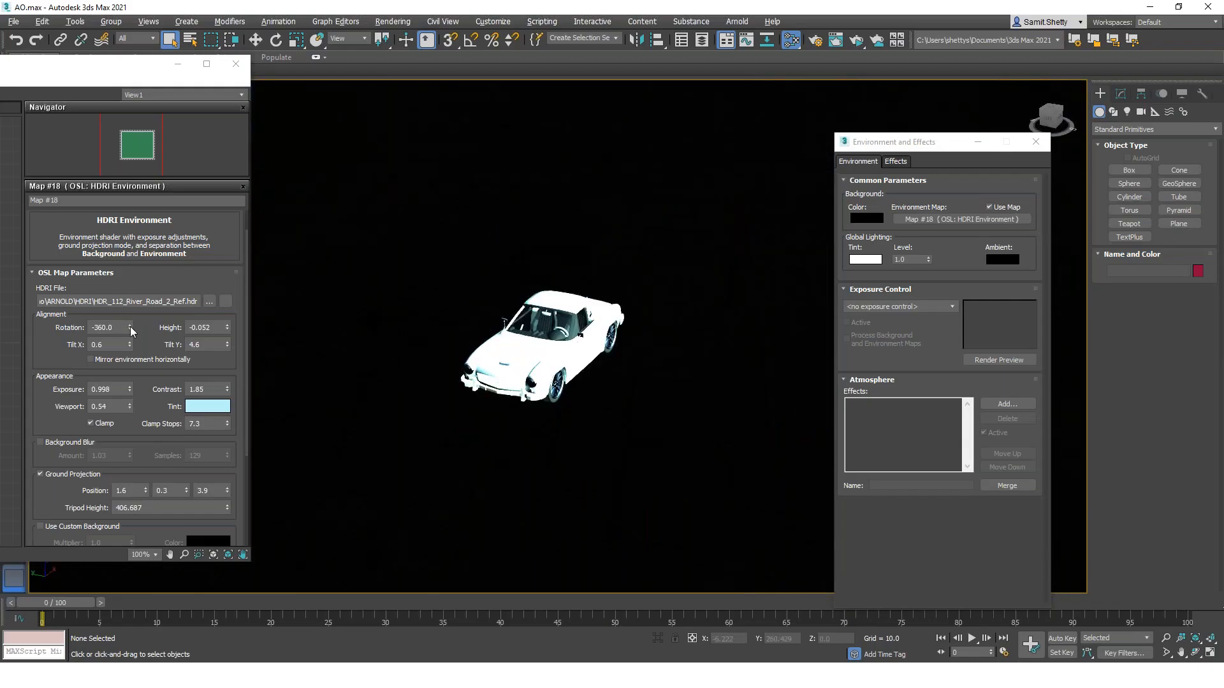
drag(130, 328, 96, 680)
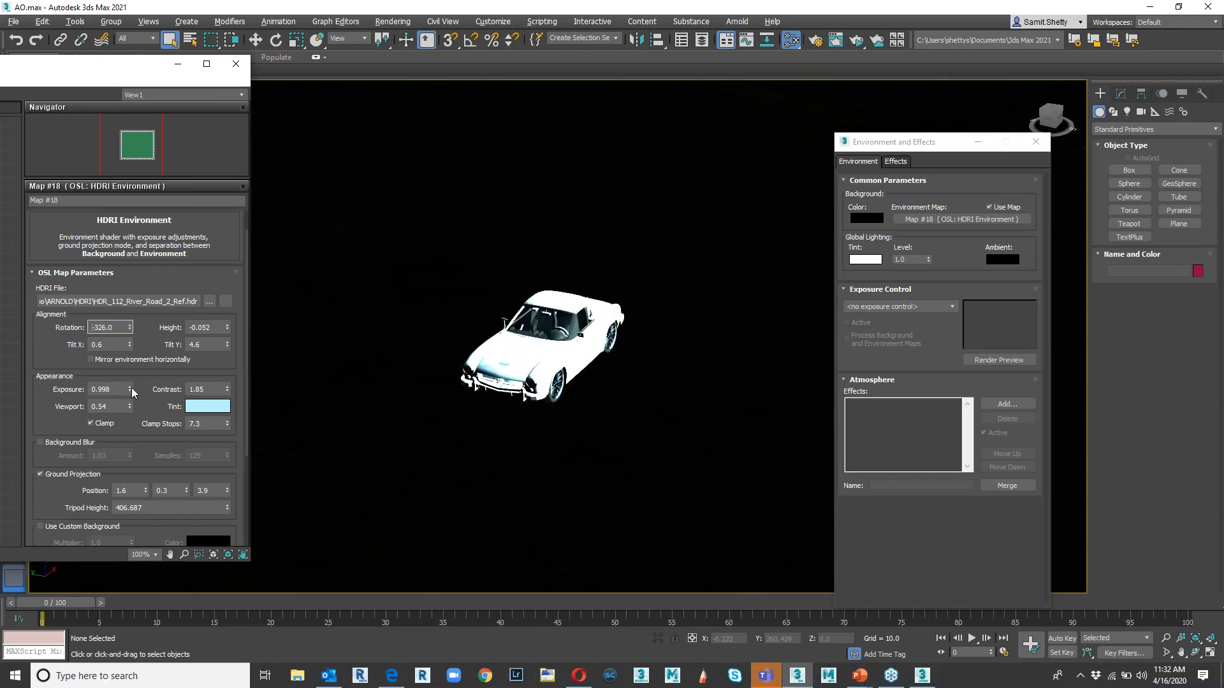
drag(130, 389, 127, 363)
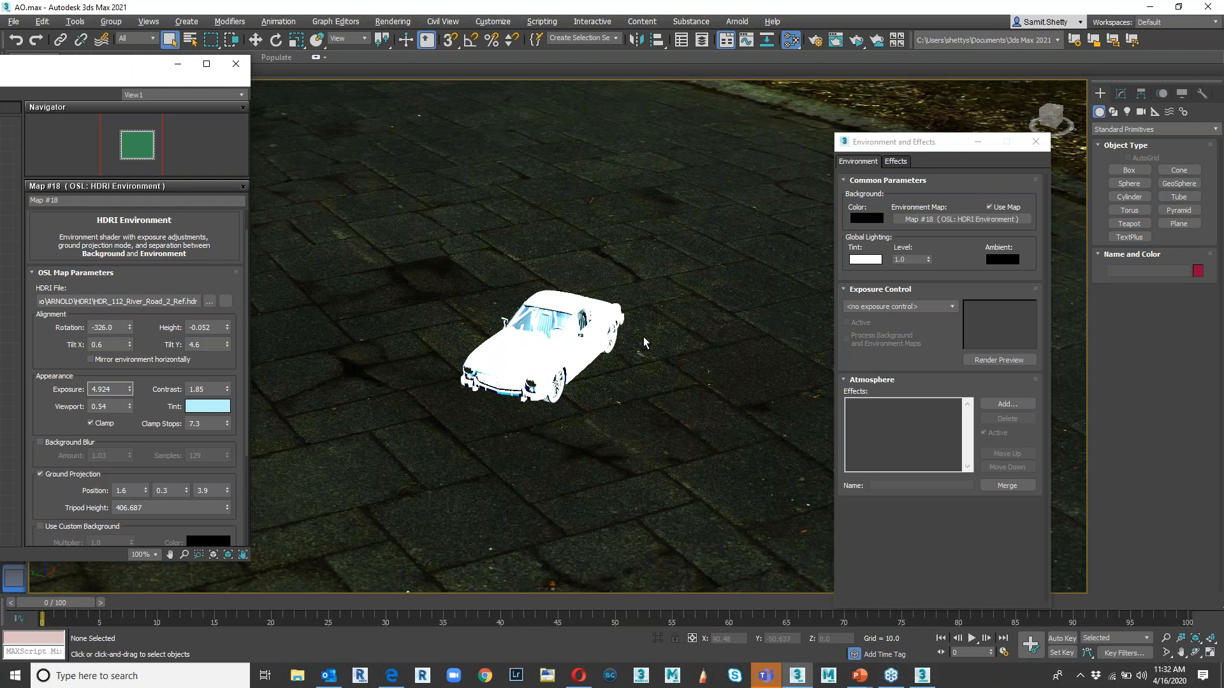
- From a low side view, set the river road environment's Rotation to -83 and Height to 0.004
alt+middle_drag(686, 315, 799, 297)
click(130, 330)
drag(130, 331, 140, 182)
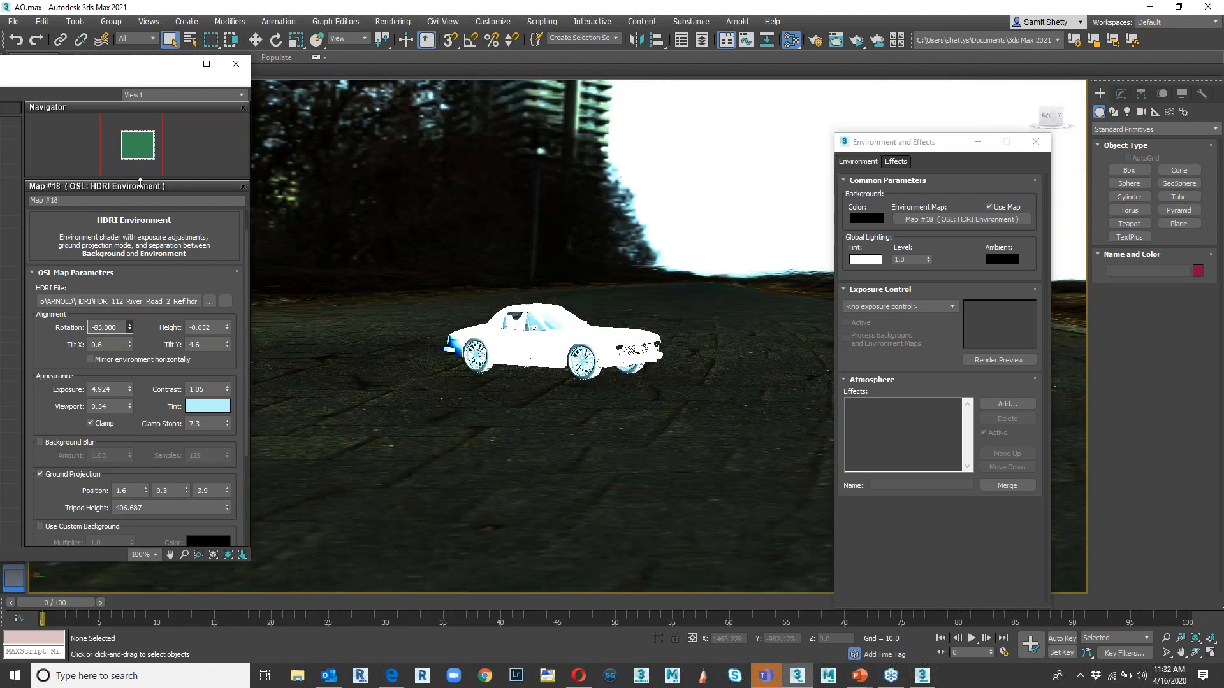
drag(227, 327, 225, 280)
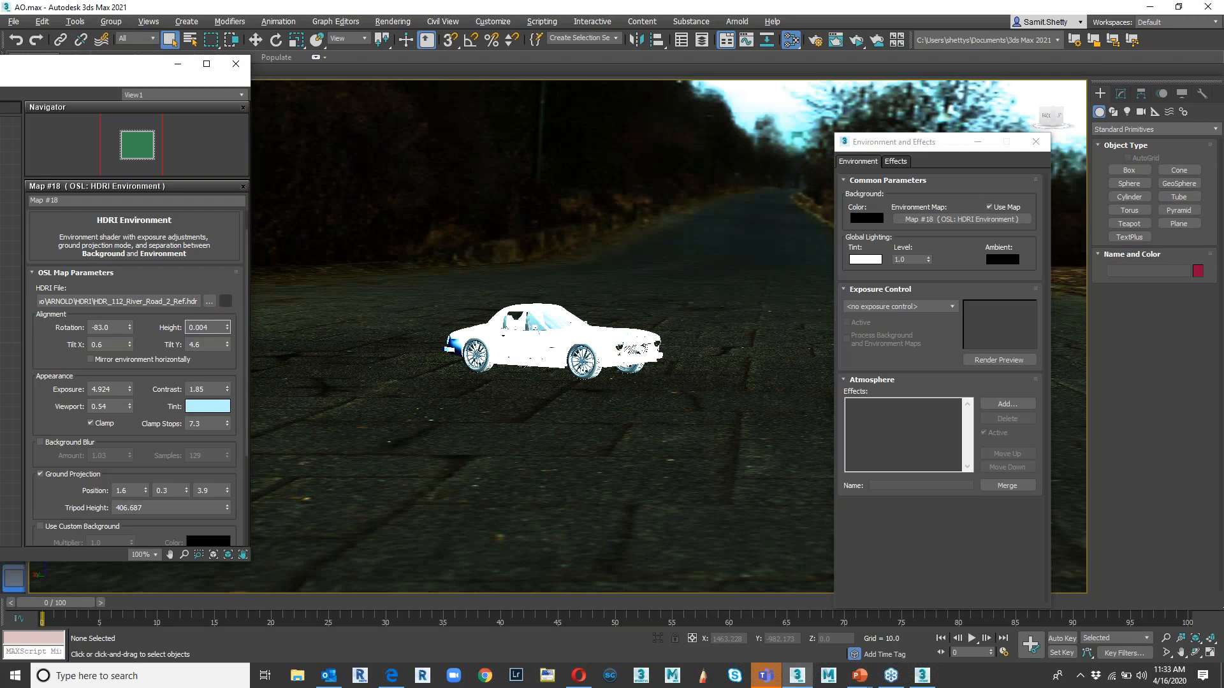
- Reset to an empty scene, discarding the changes to the car scene
click(864, 677)
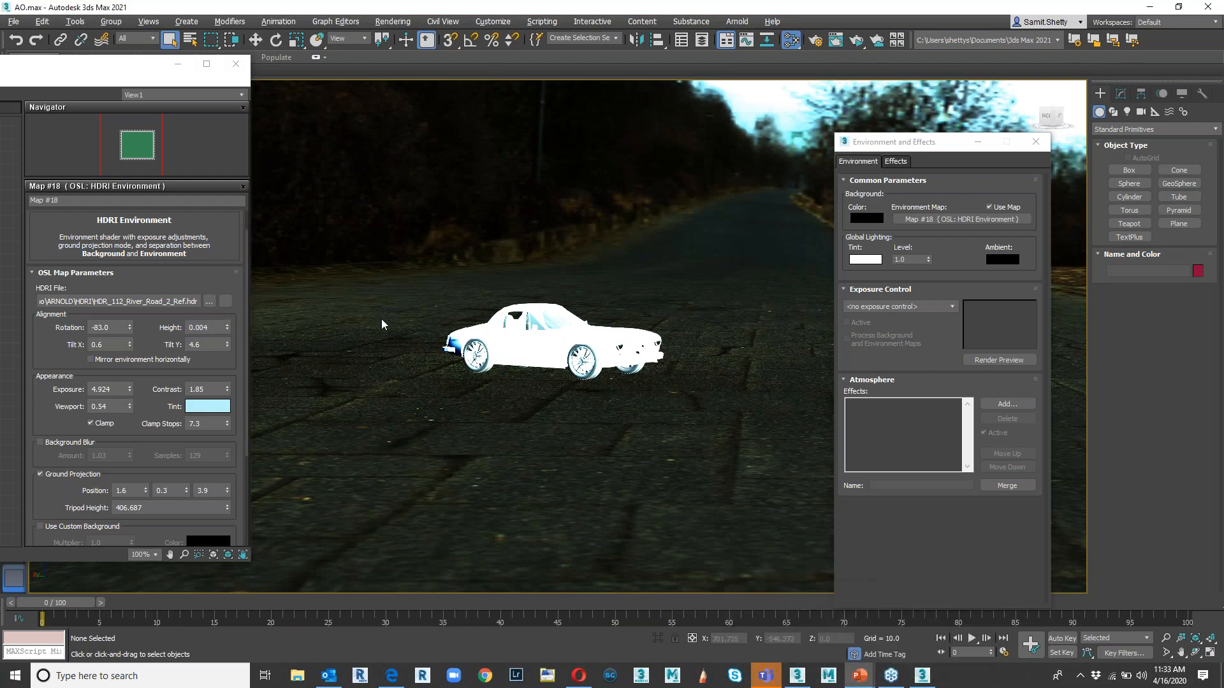
click(14, 22)
click(33, 59)
click(597, 362)
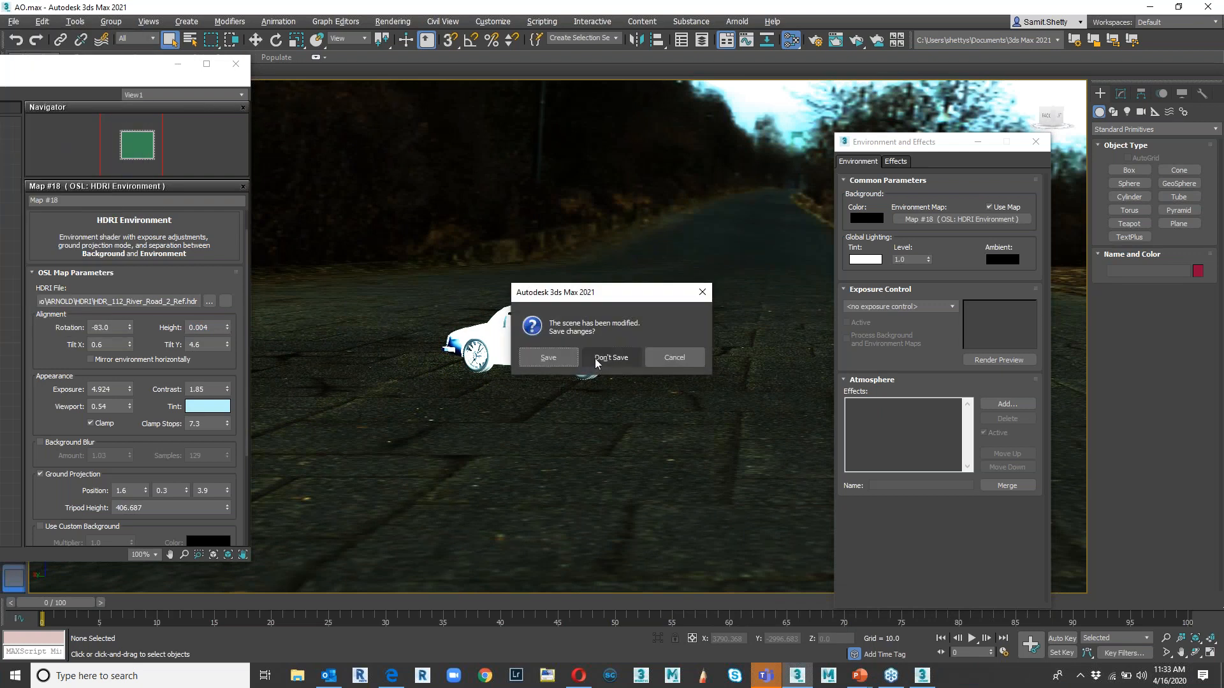
click(598, 358)
click(577, 358)
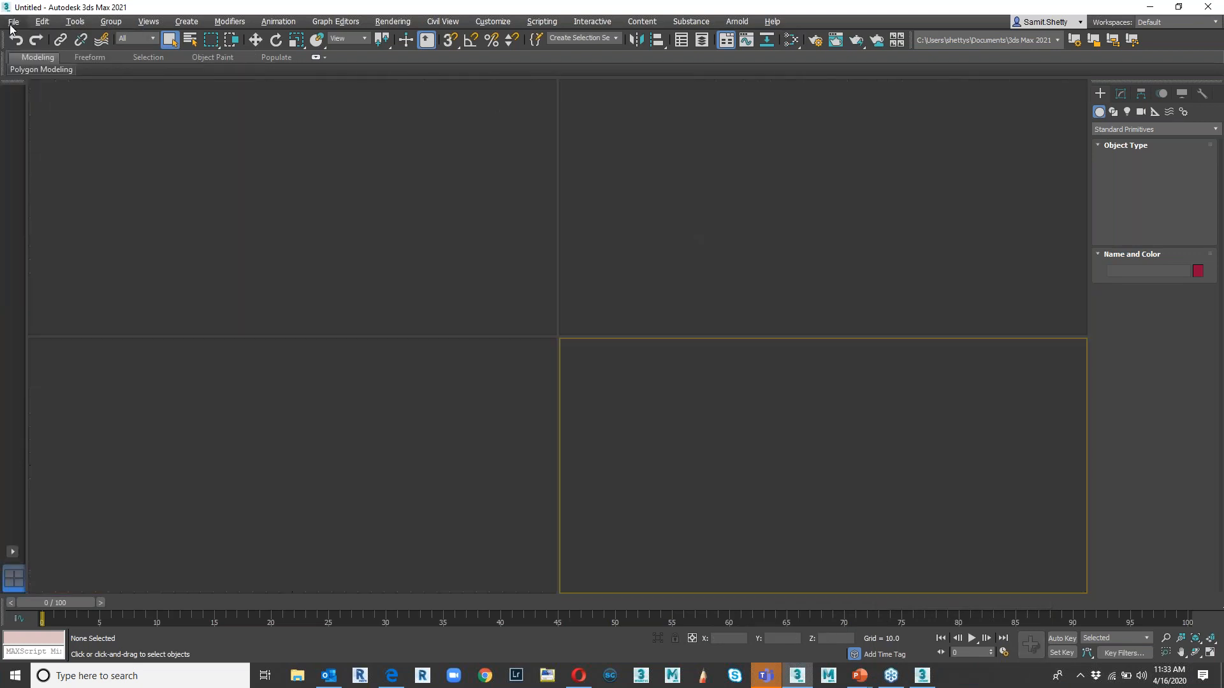
click(13, 23)
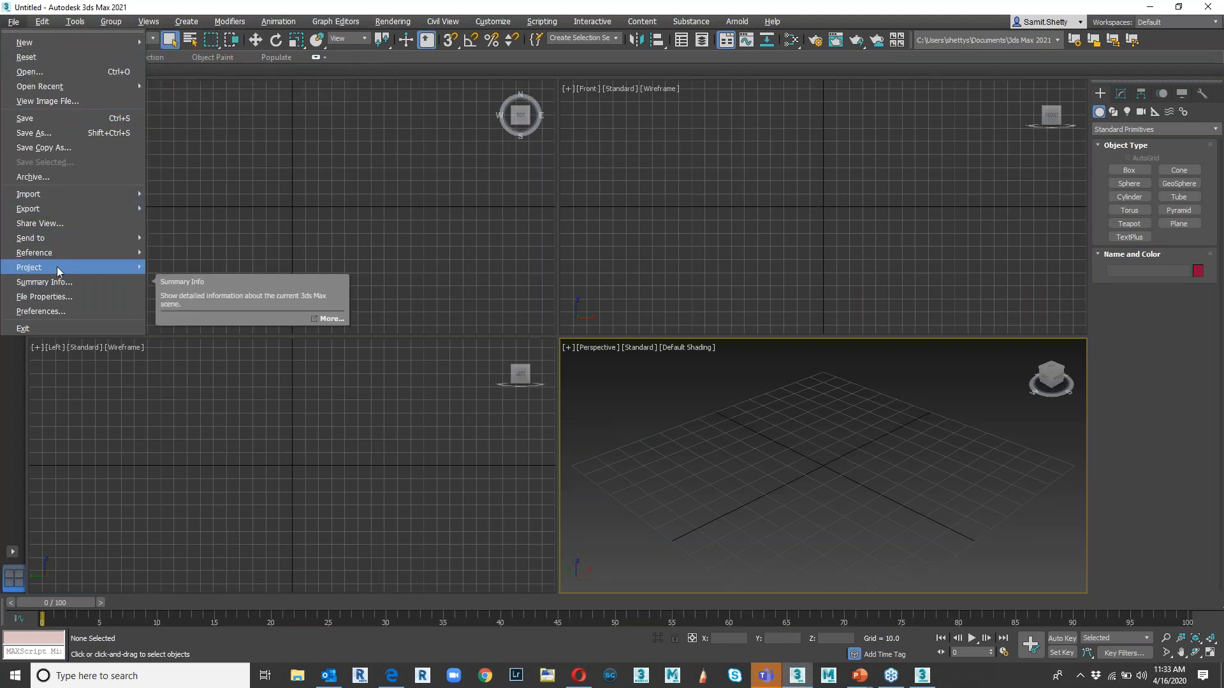
click(32, 73)
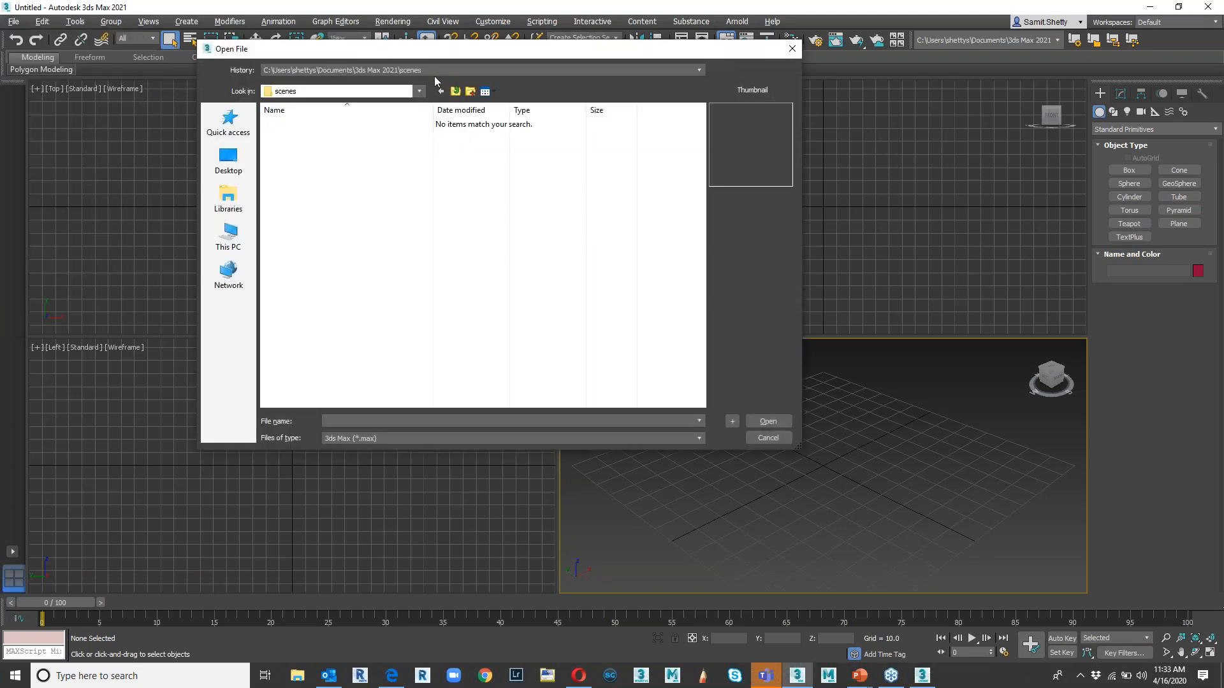
click(435, 72)
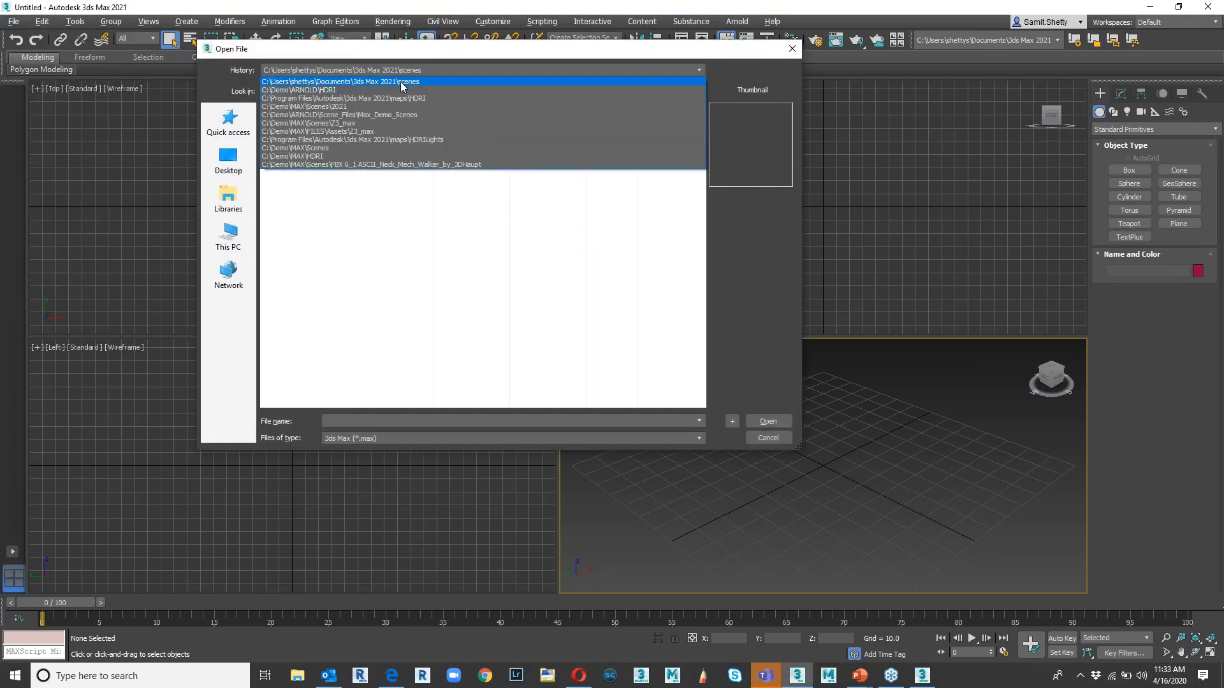
click(374, 107)
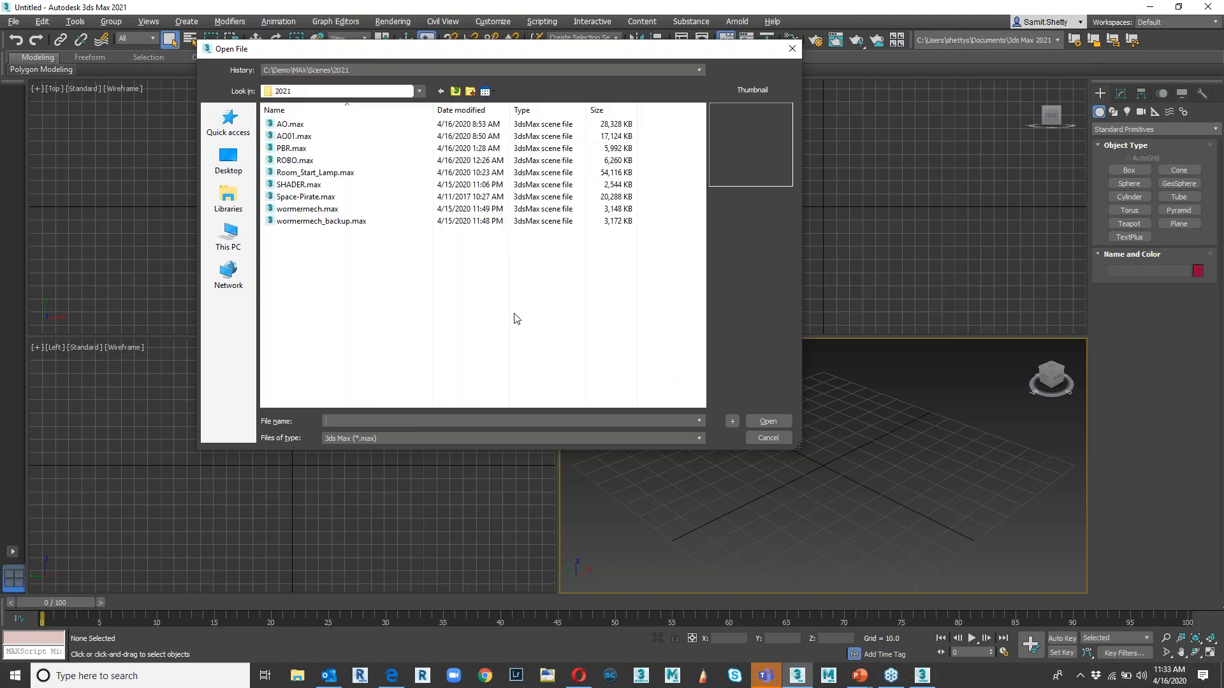
click(769, 438)
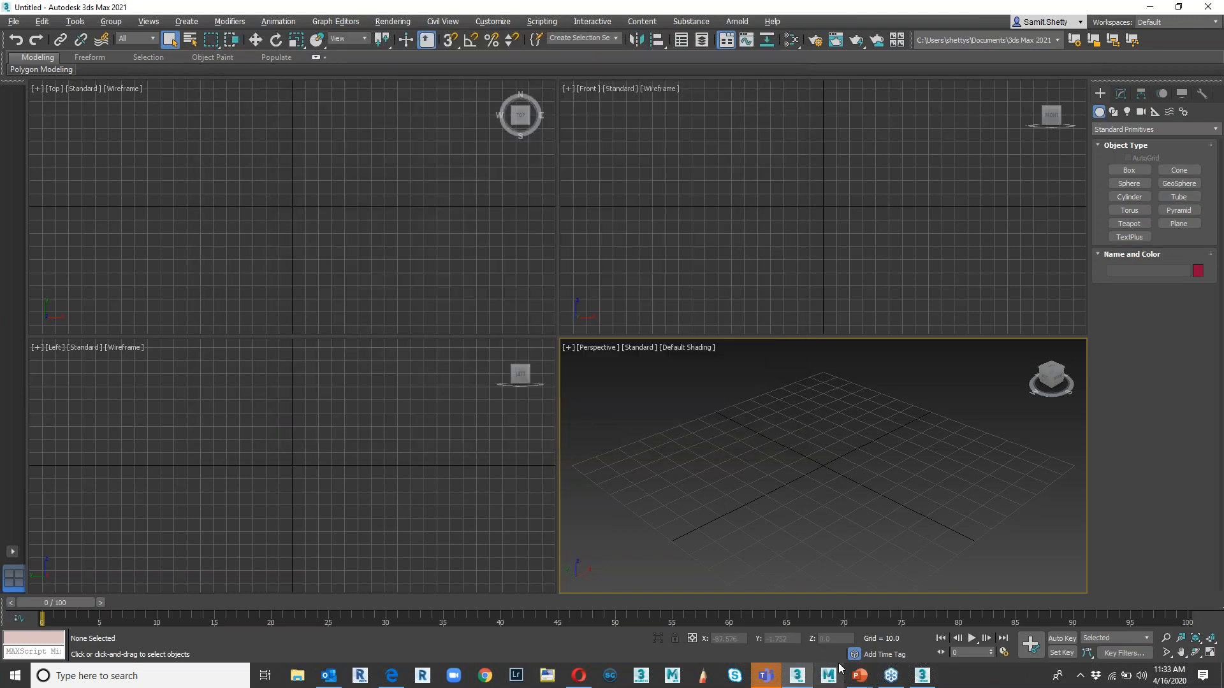
- Switch to the PowerPoint slide show and advance to the Physically Based Rendering (PBR) slide
key(alt+Tab)
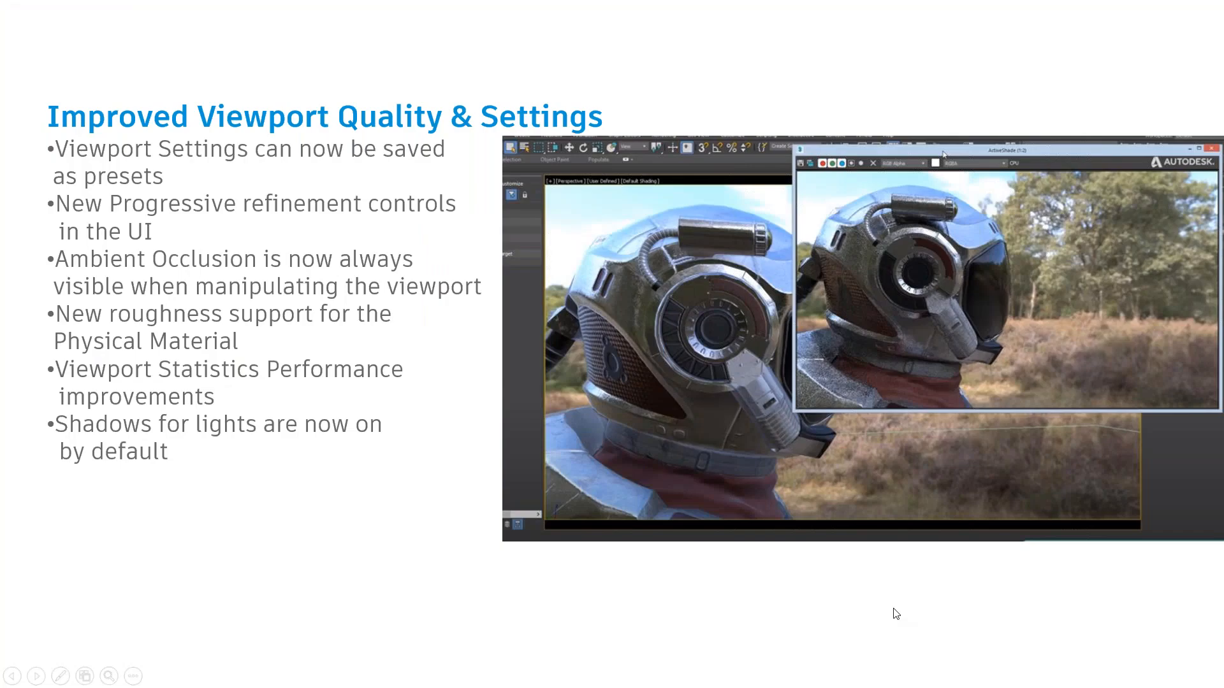
click(896, 613)
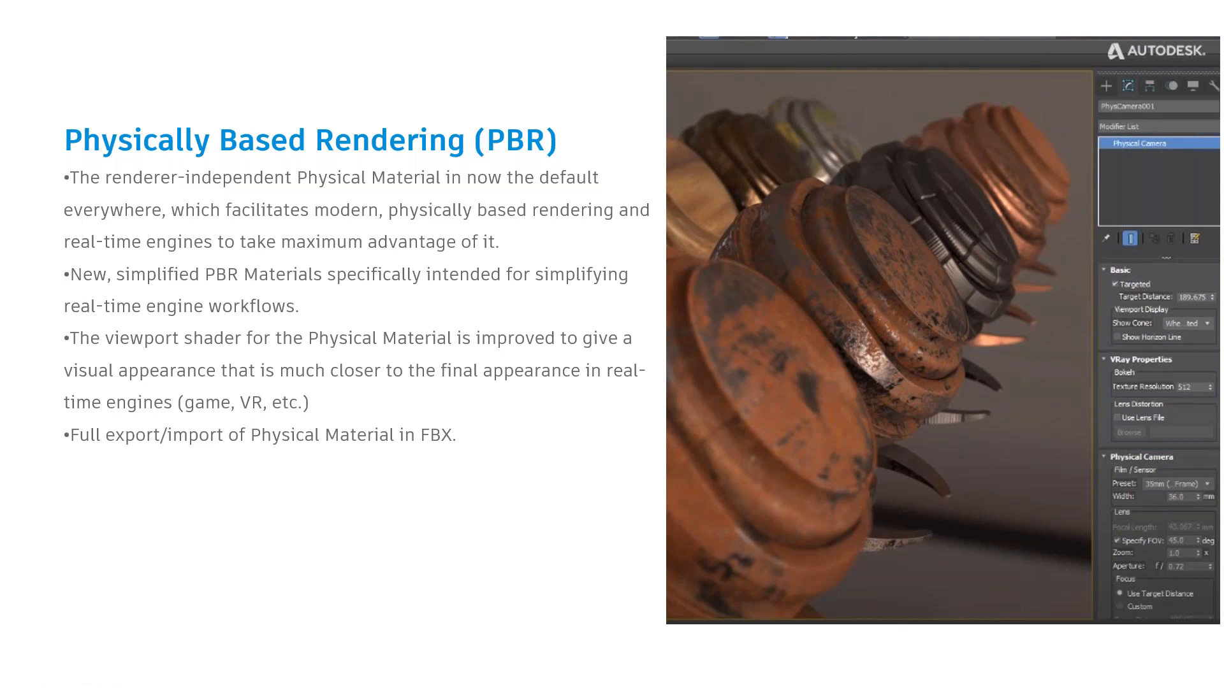
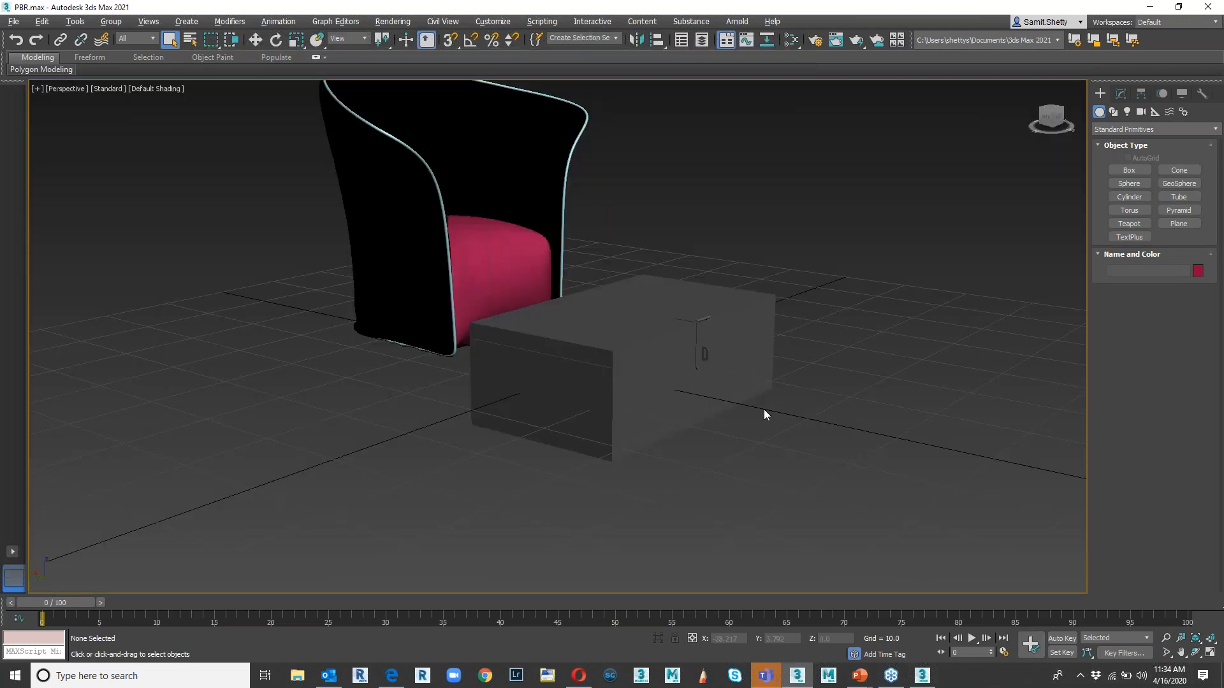
- Test-render the perspective view of the armchair and metal box, and close the rendered frame
middle_drag(696, 342, 698, 368)
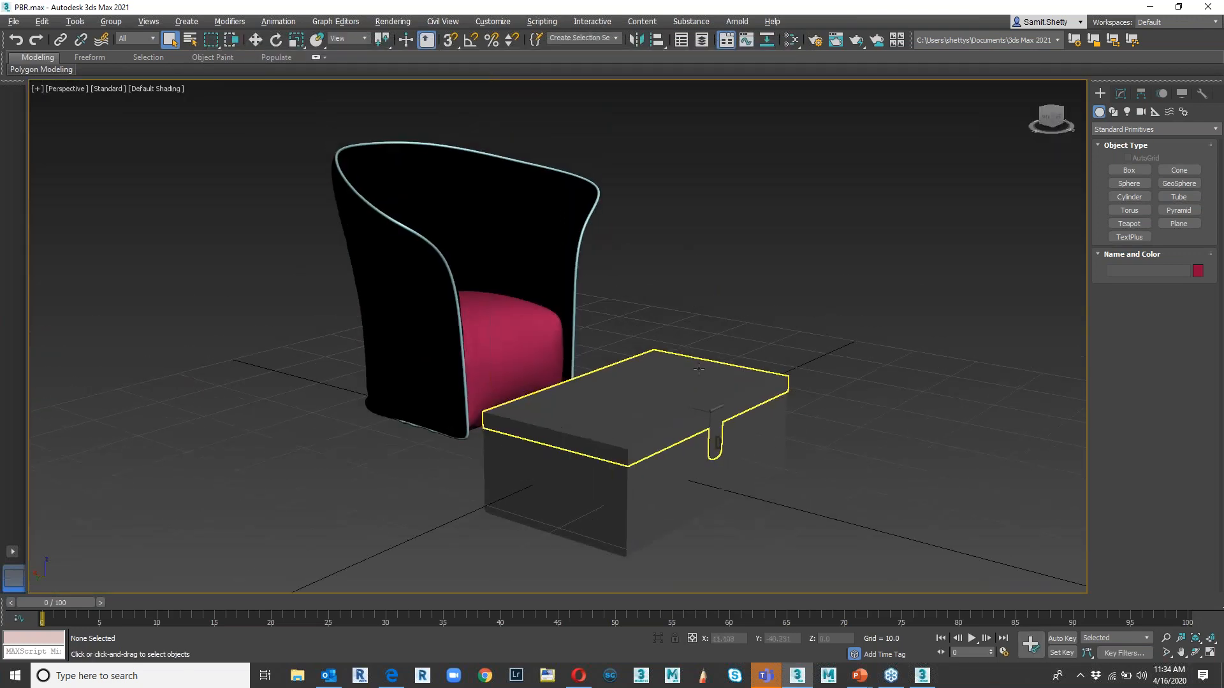
click(858, 43)
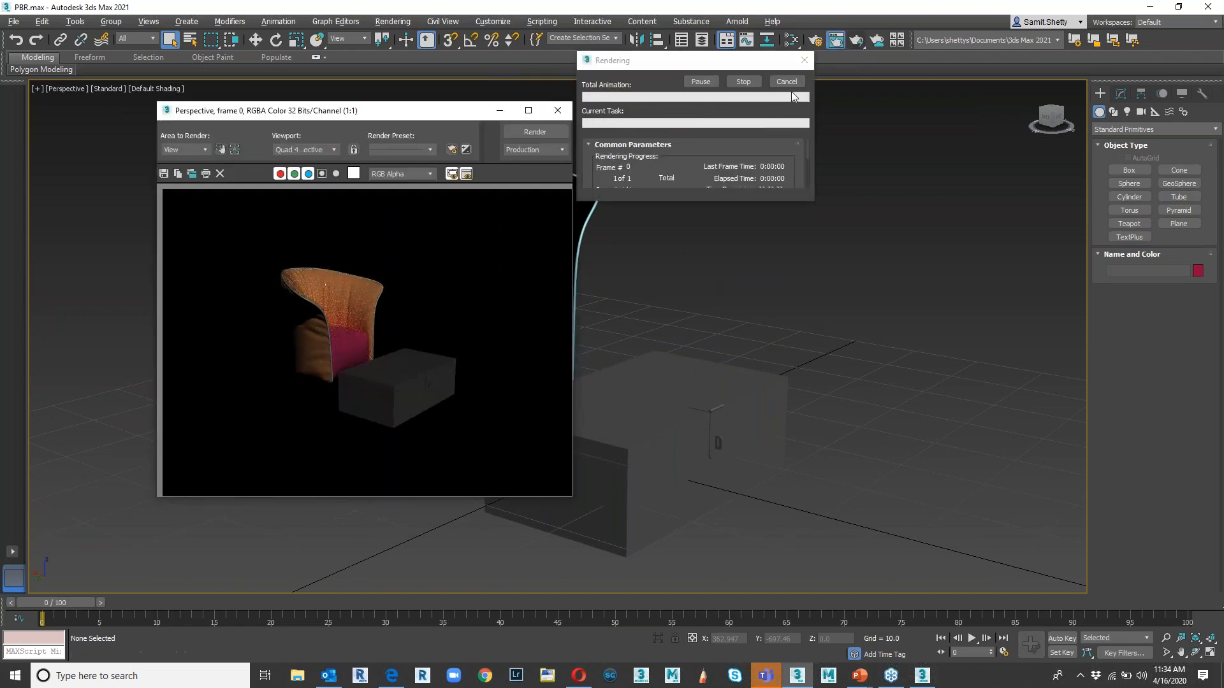
click(557, 112)
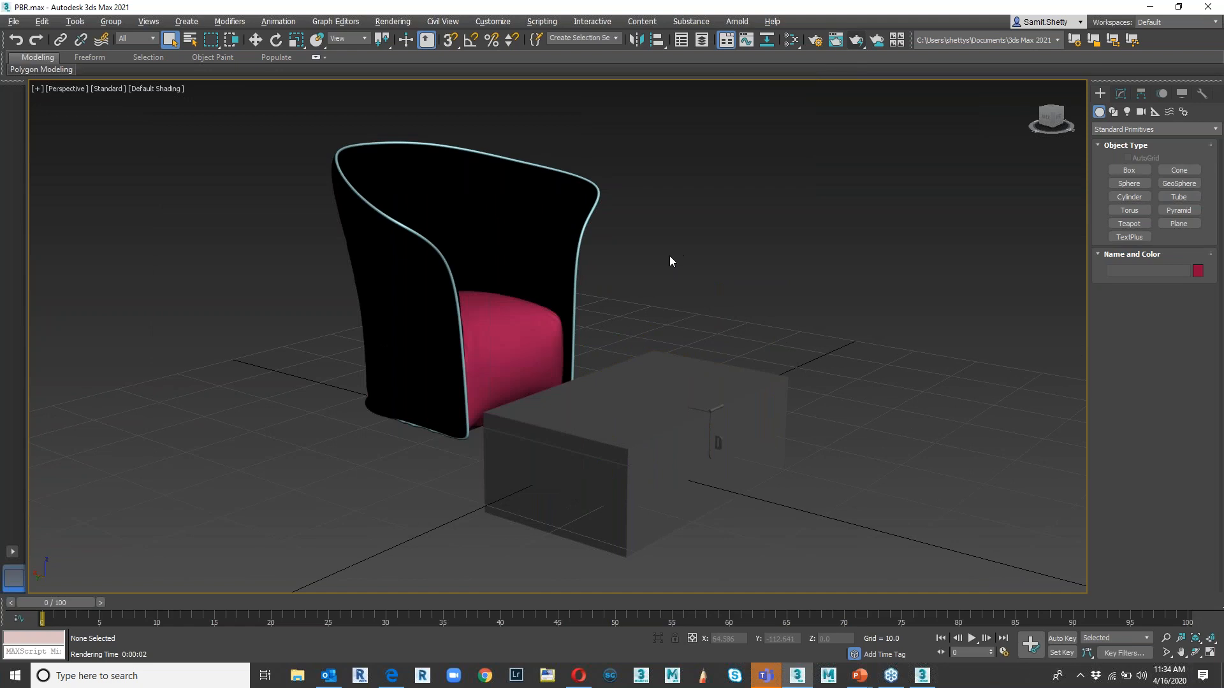
- Open the Slate Material Editor and place it beside the armchair so the model stays in view
key(m)
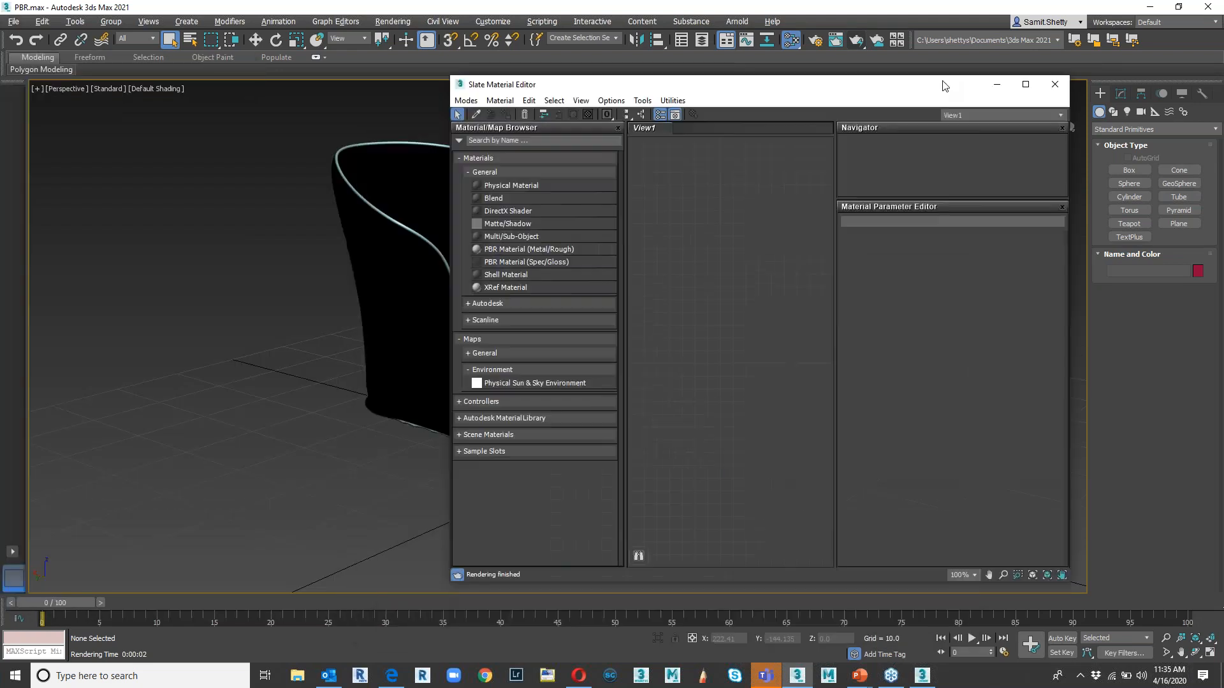
drag(944, 86, 1114, 81)
click(440, 287)
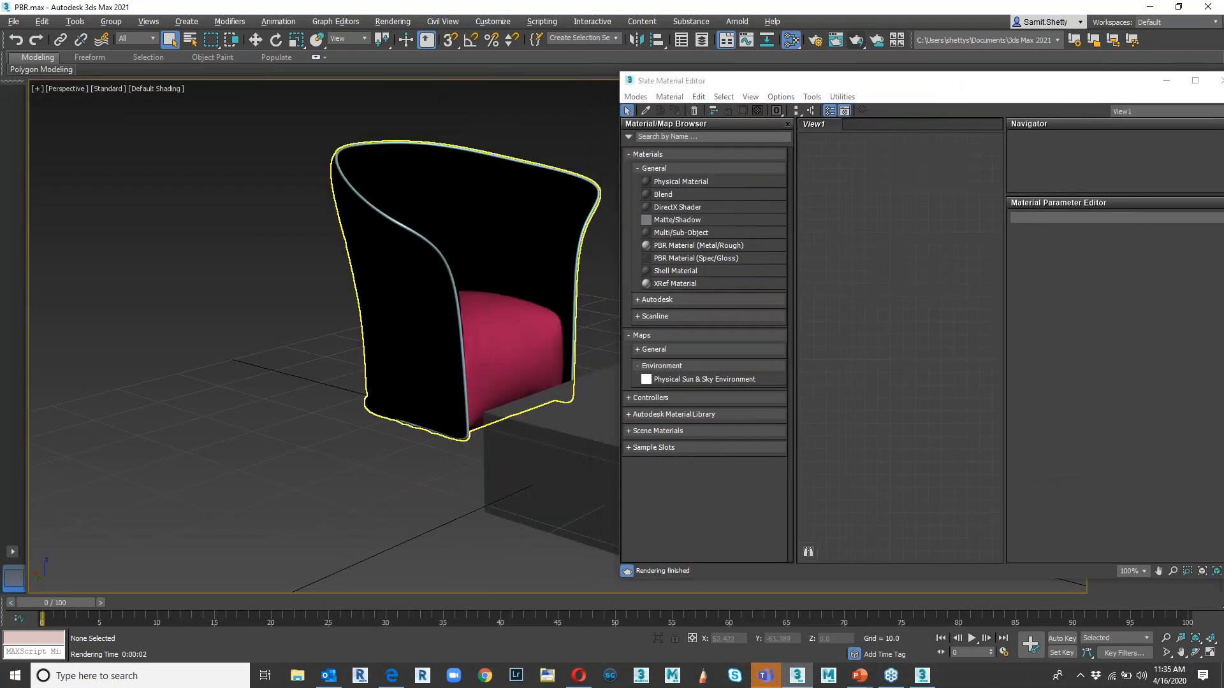
middle_drag(439, 288, 398, 279)
scroll(425, 292, up, 3)
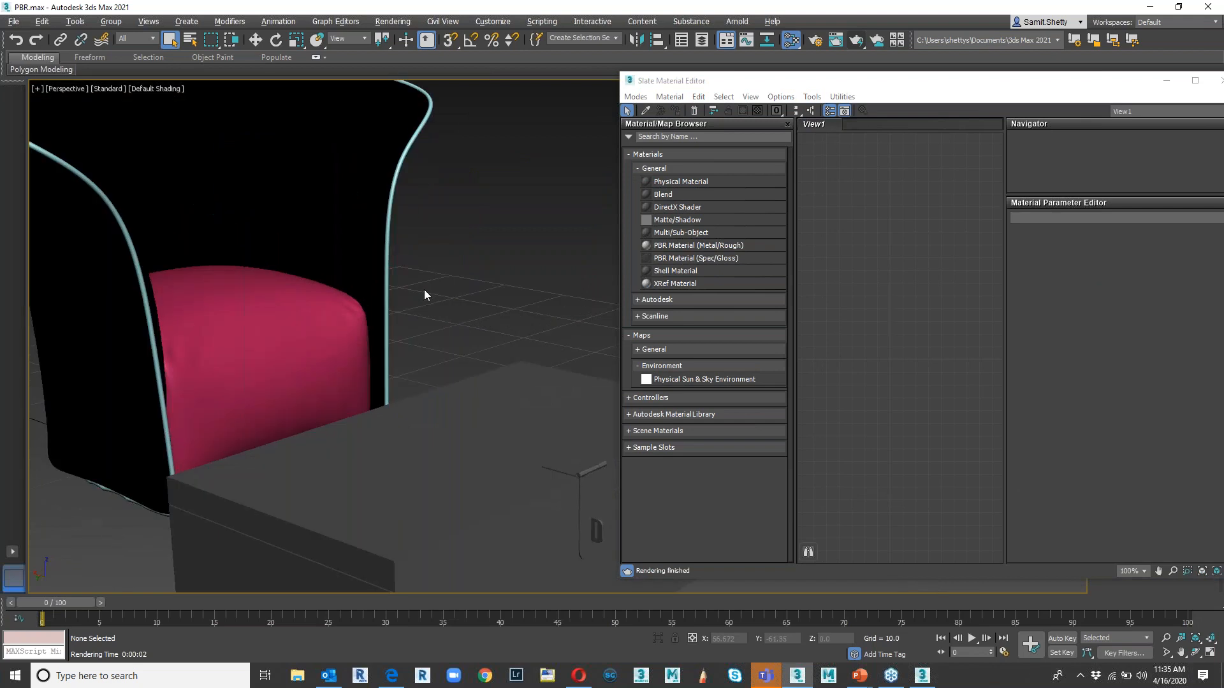
scroll(425, 291, down, 4)
- Change to the Compact Material Editor and dismiss the scene selection dialog and the ART Renderer message window
click(631, 99)
click(641, 109)
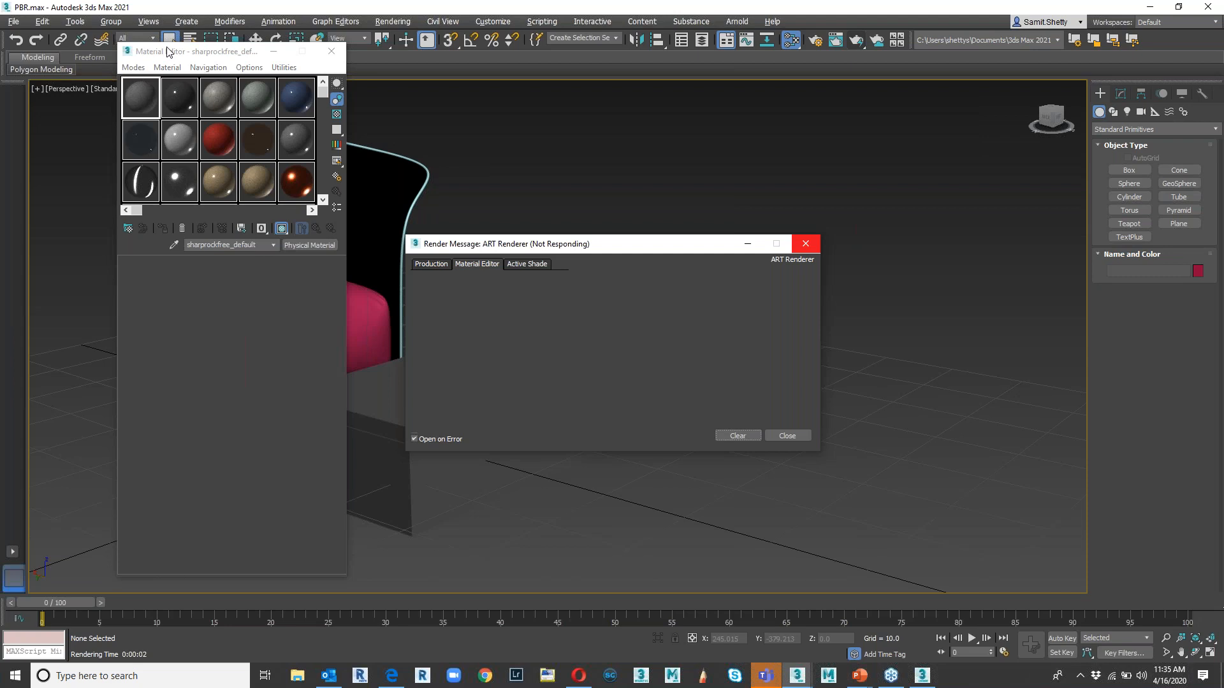
click(786, 439)
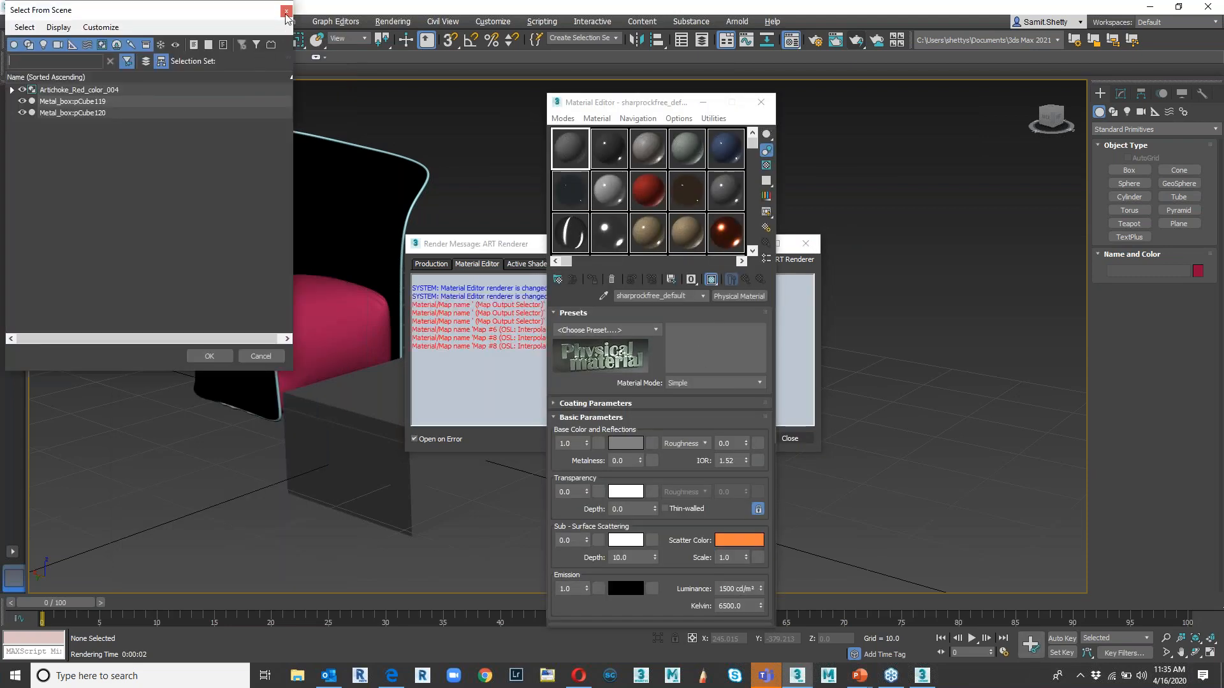
click(288, 9)
click(454, 266)
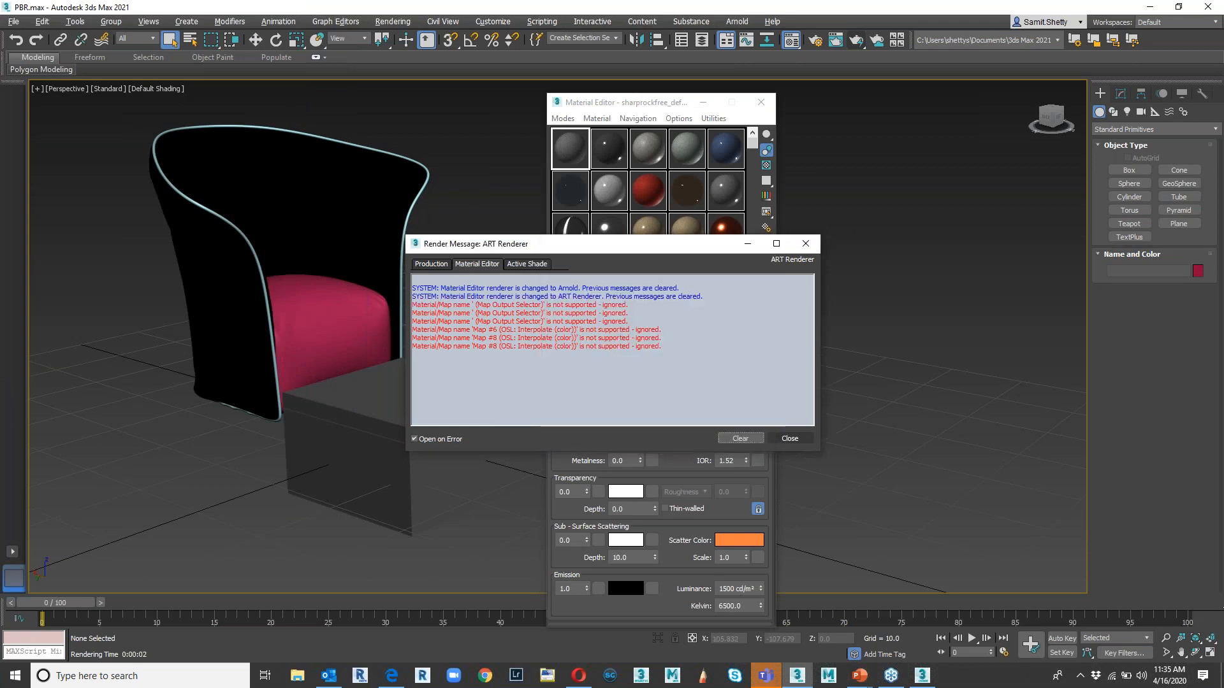
click(805, 243)
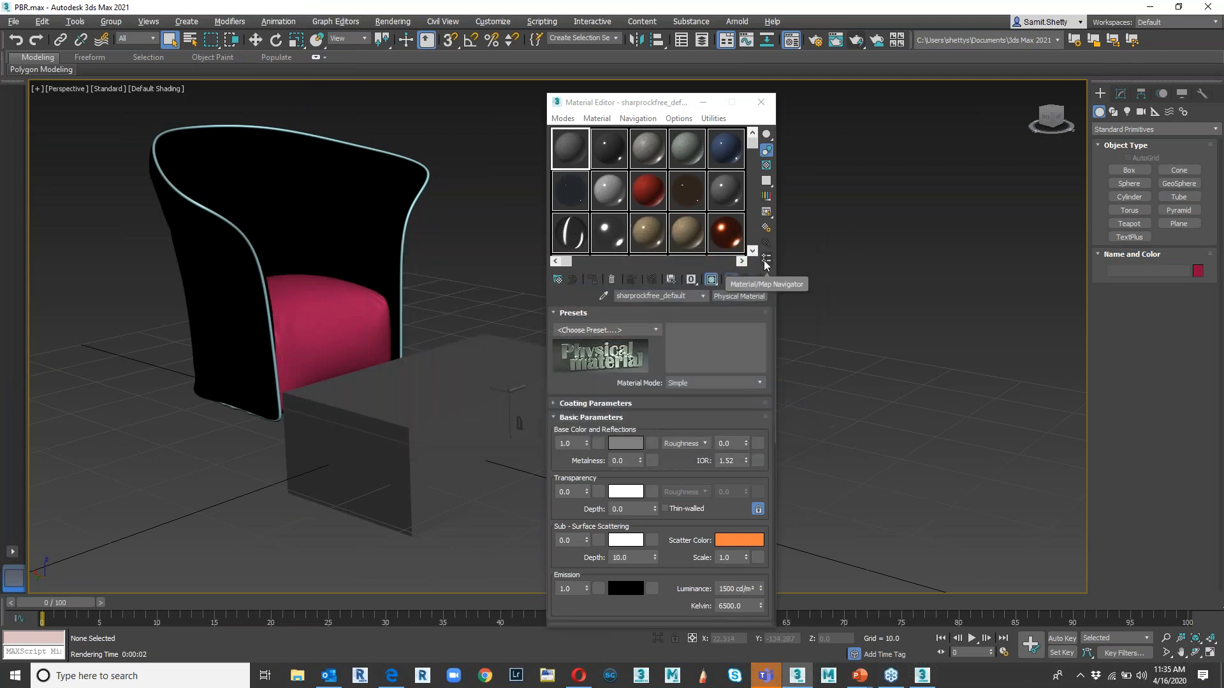
- View the material types available for sharprockfree_default without changing it, and return to the Slate Material Editor
click(750, 297)
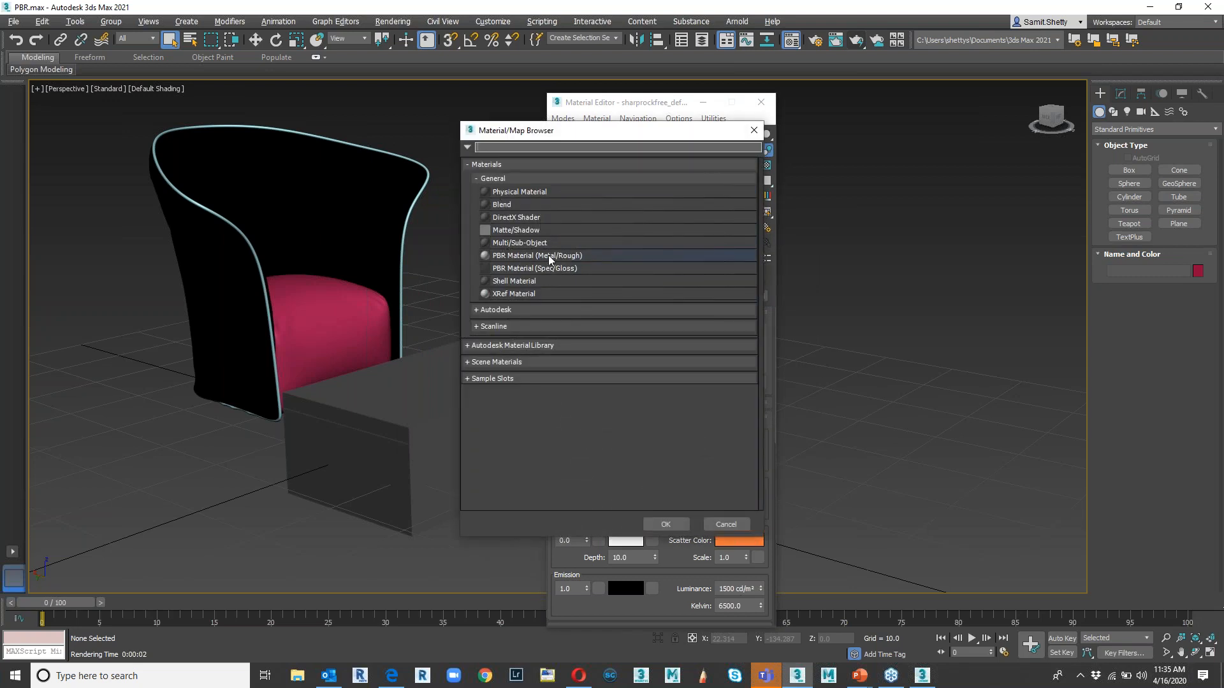
click(753, 130)
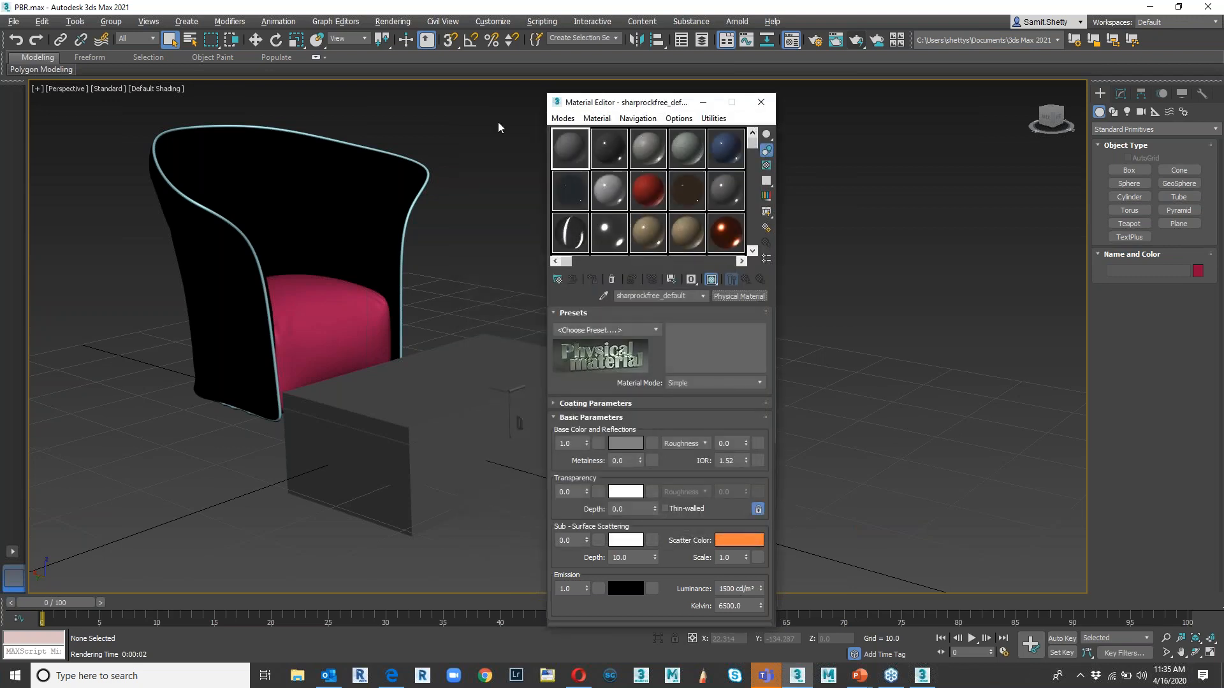
click(562, 118)
click(579, 151)
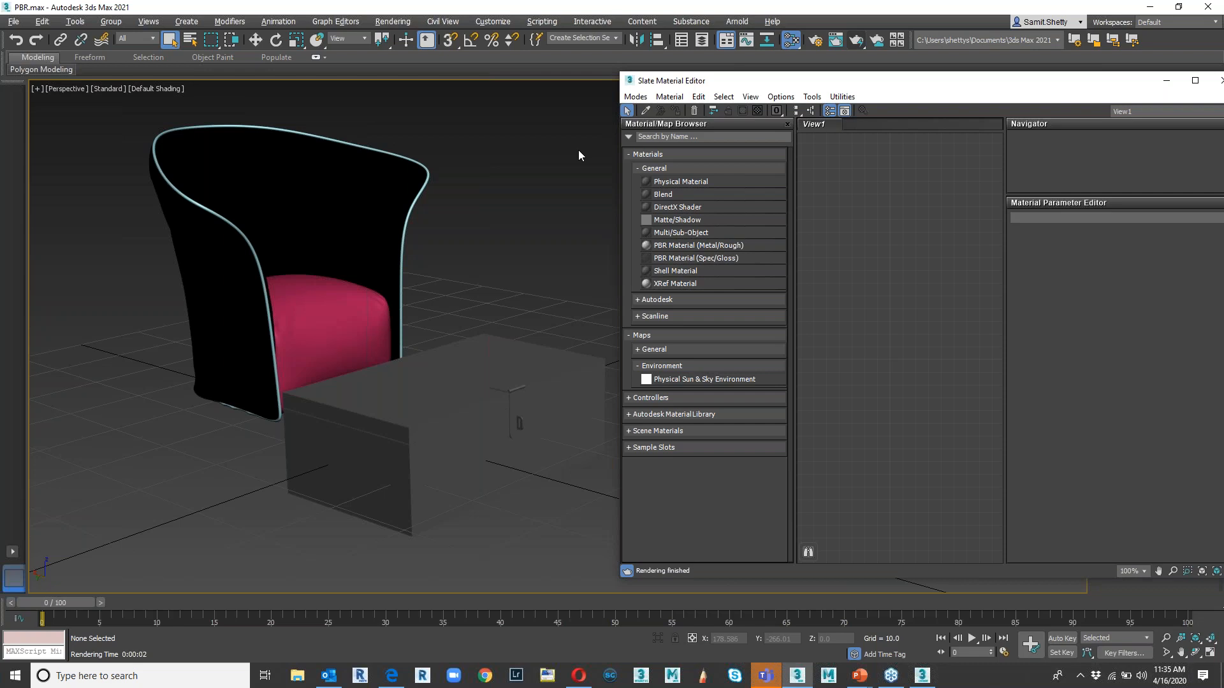
- Add a PBR Material (Metal/Rough) node to View1 of the Slate Material Editor and display its parameters
drag(902, 72, 685, 65)
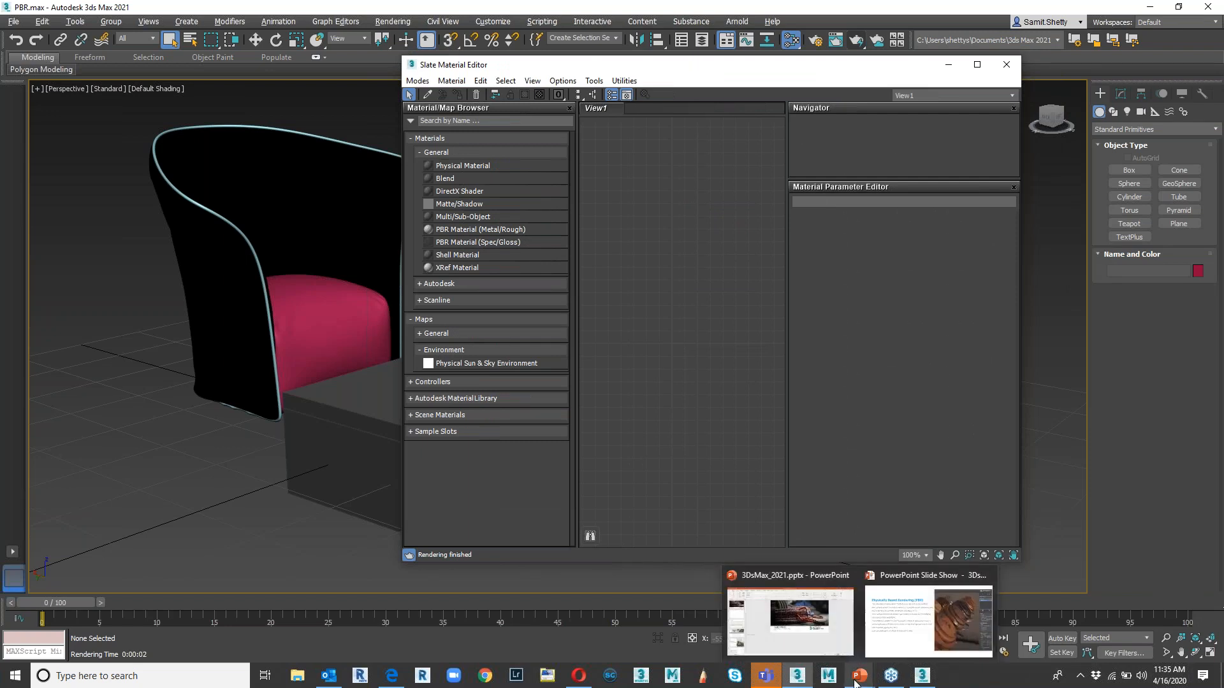
click(488, 231)
drag(661, 264, 709, 233)
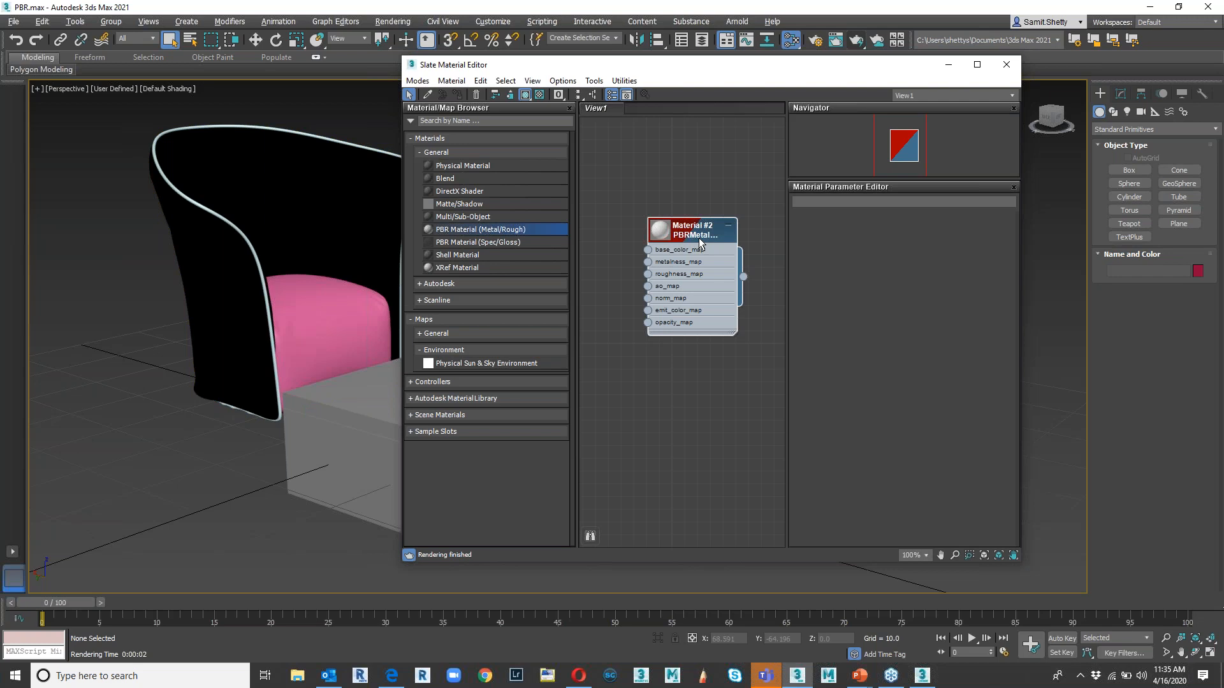
scroll(680, 262, up, 3)
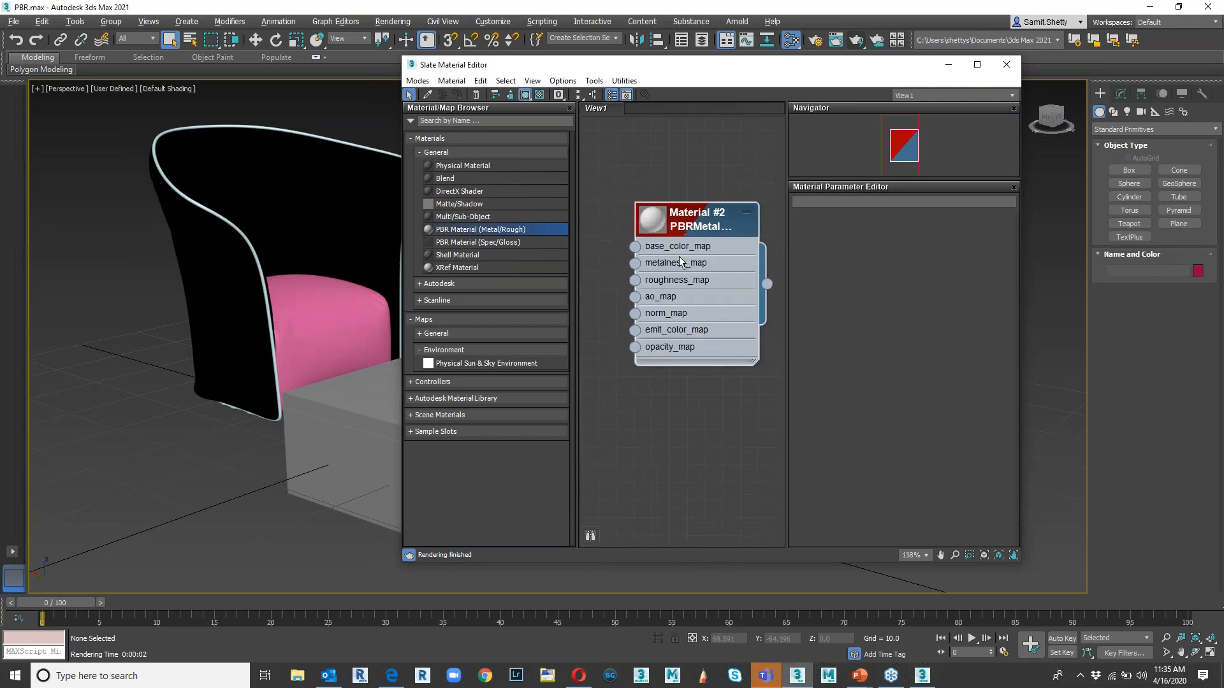
scroll(681, 261, up, 1)
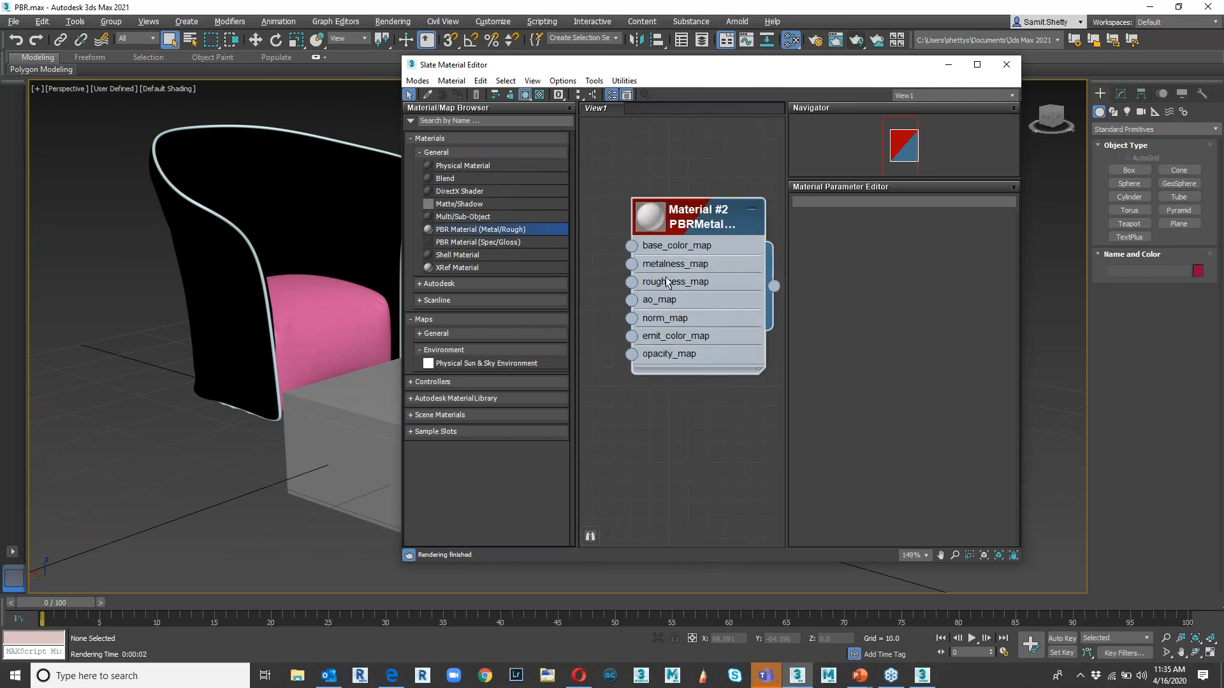
double_click(676, 308)
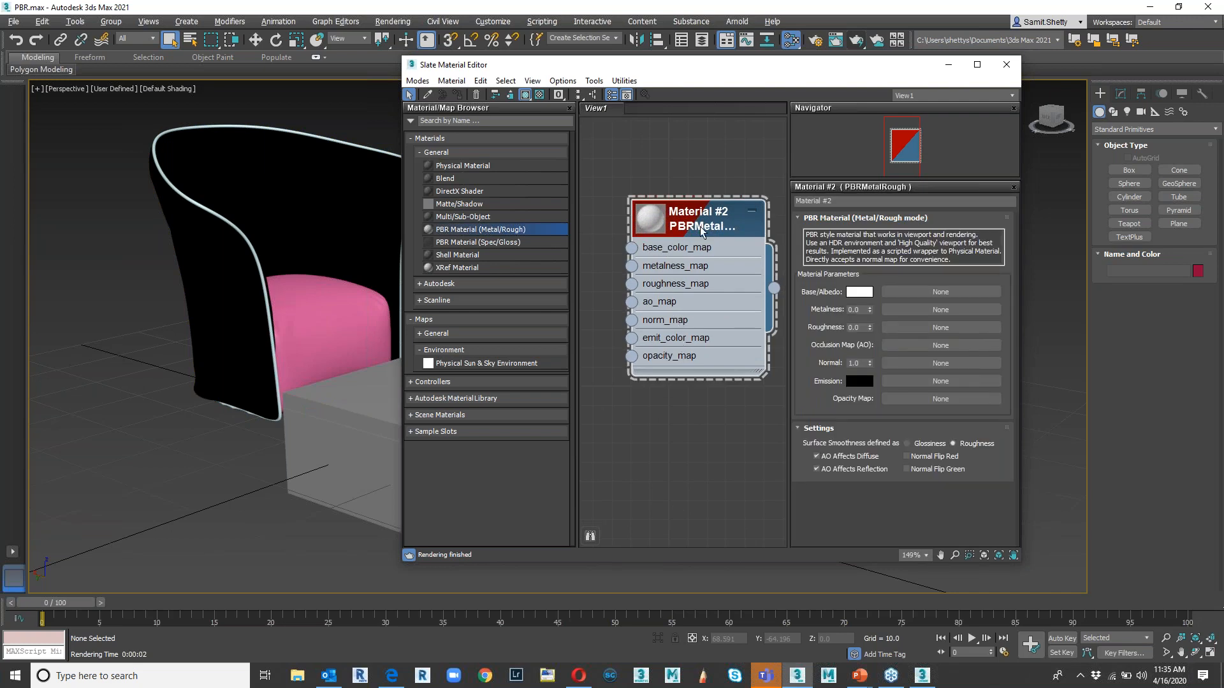
drag(704, 215, 666, 177)
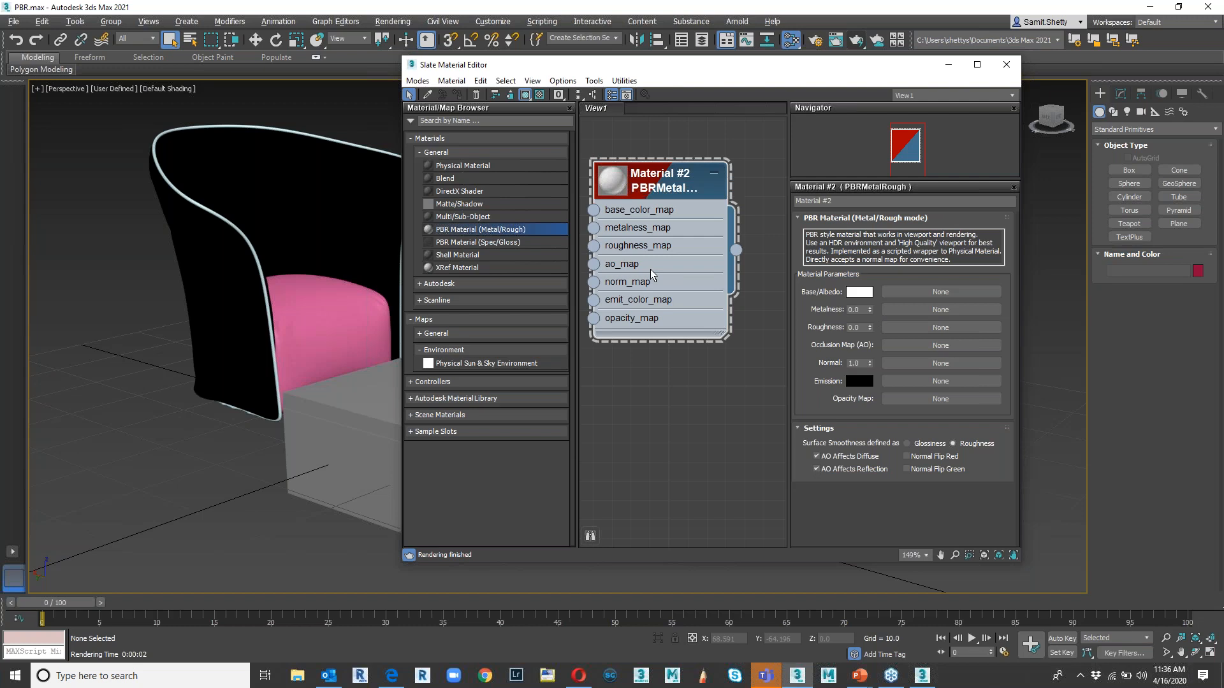
- Try to create a teapot on the metal box directly in the perspective view
click(947, 66)
click(1131, 223)
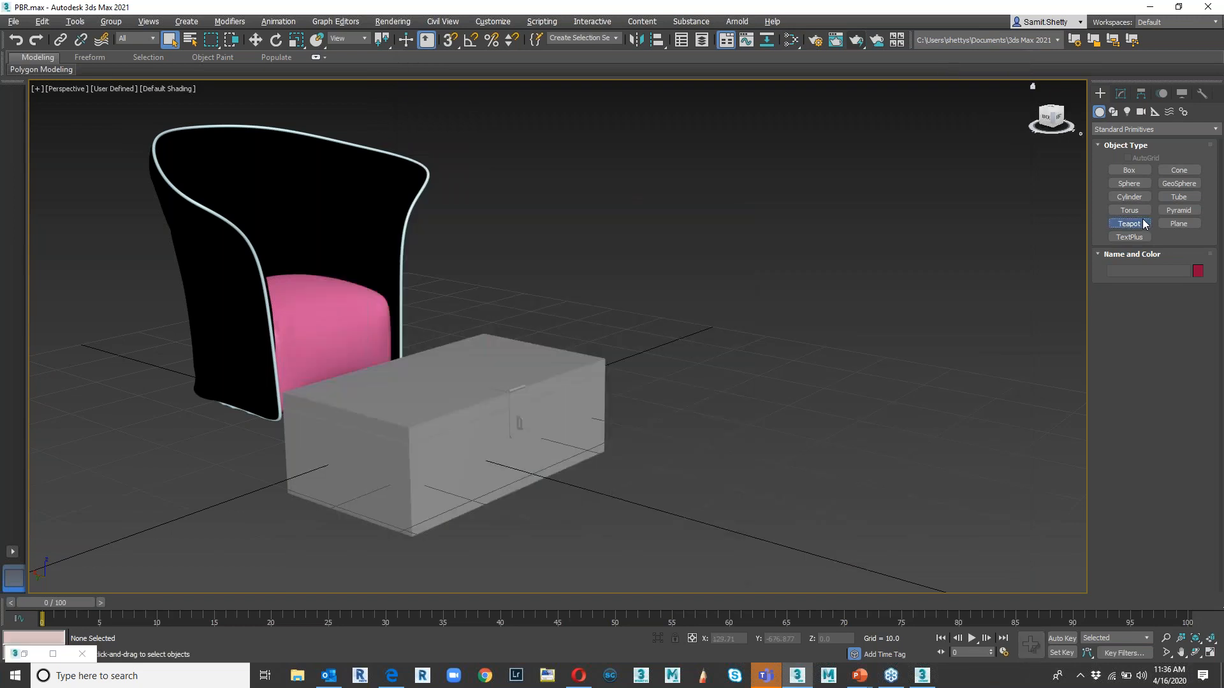
drag(454, 362, 539, 395)
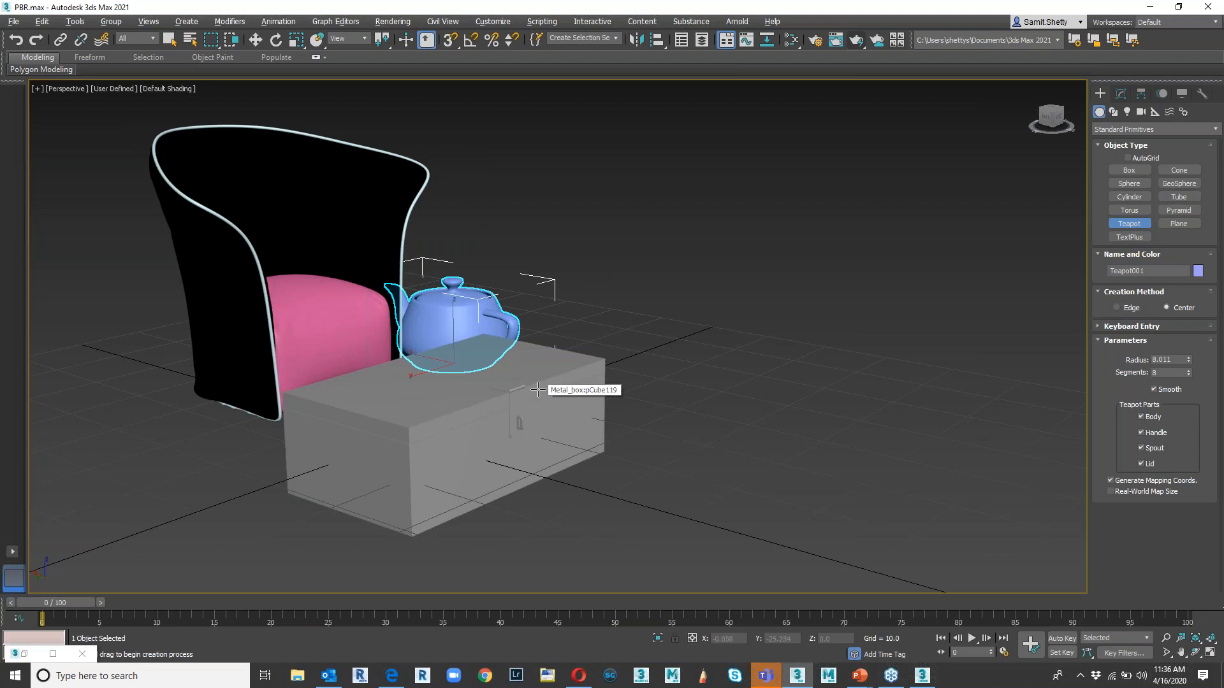
key(Delete)
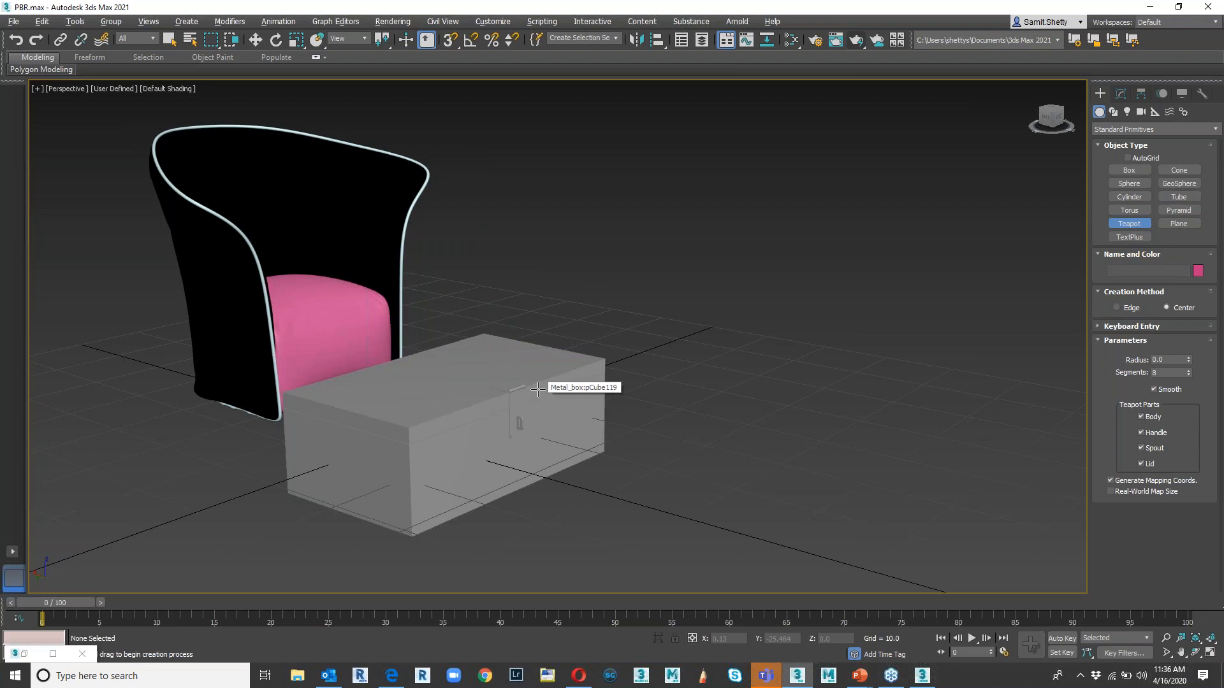
- Create a teapot over the middle of the metal box in the Top view of the four-viewport layout
key(alt+w)
scroll(293, 224, down, 5)
drag(295, 224, 305, 235)
scroll(478, 392, down, 3)
scroll(475, 391, down, 2)
- Raise the teapot onto the box lid in the Left view, at about Z 7.27, and return to the maximized perspective view
middle_drag(475, 390, 393, 484)
scroll(393, 485, up, 2)
key(w)
drag(304, 501, 298, 437)
right_click(916, 433)
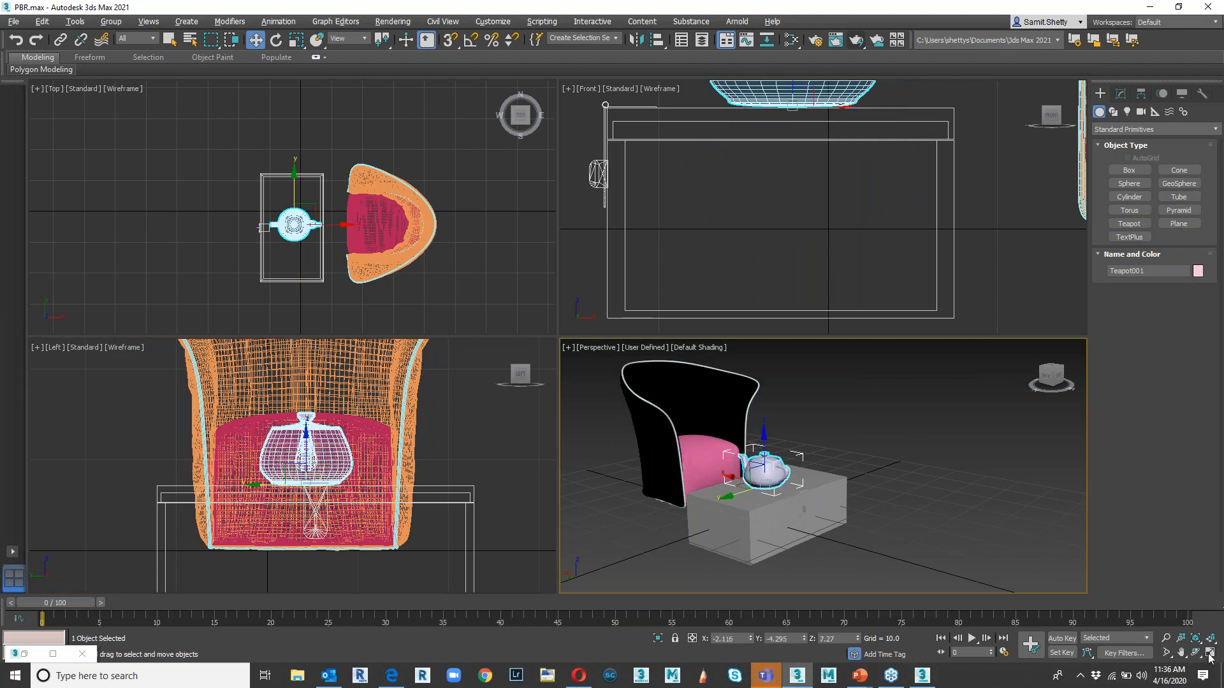
key(alt+w)
scroll(421, 330, up, 3)
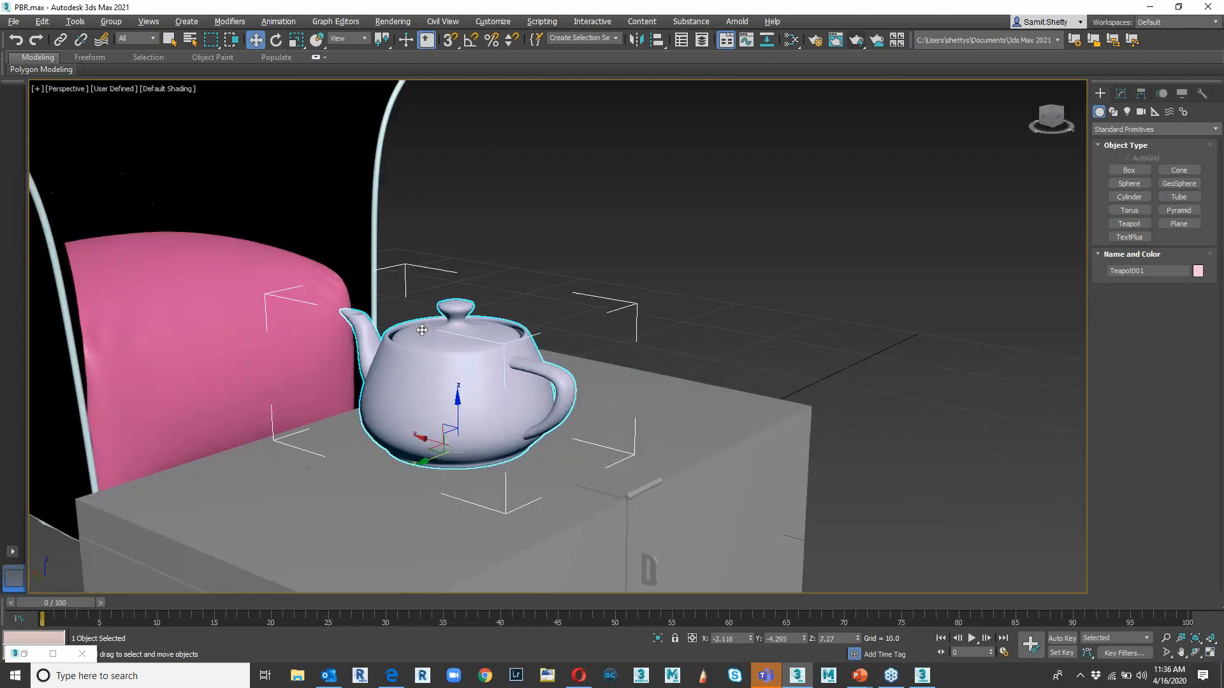
alt+middle_drag(421, 329, 658, 253)
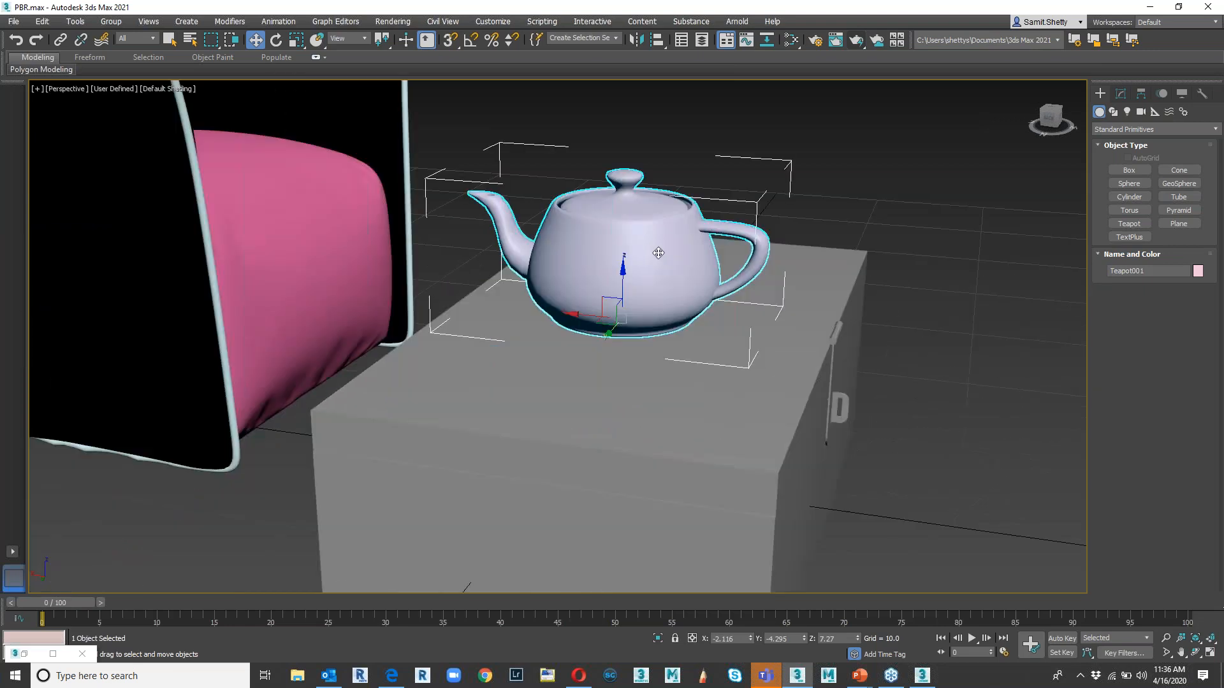
scroll(659, 253, up, 2)
- Select the metal box's lid and restore the minimized Slate Material Editor showing the PBR material node
click(19, 653)
click(279, 538)
click(25, 654)
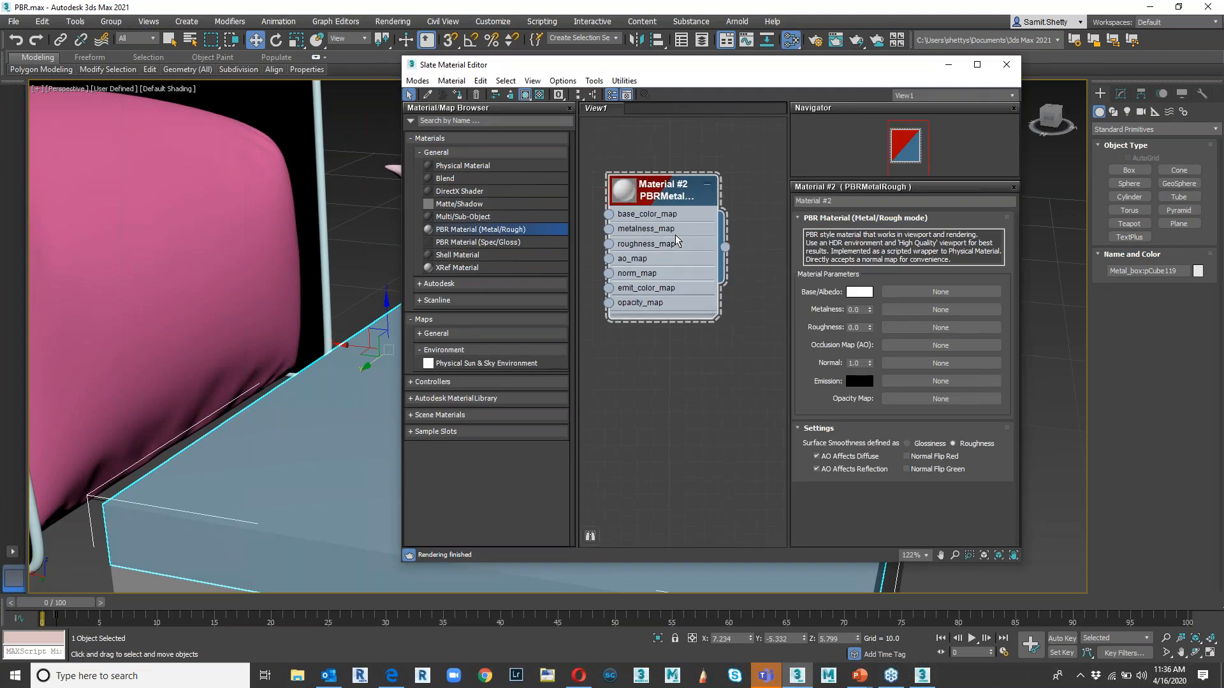
scroll(677, 240, down, 2)
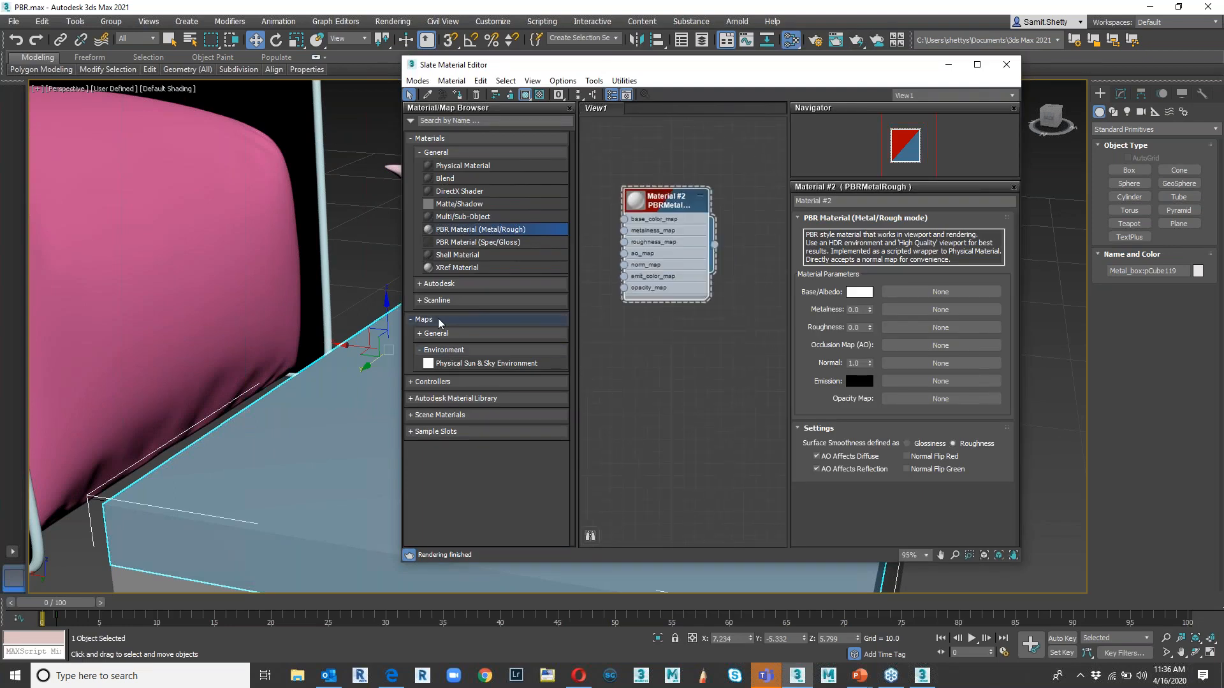
- Look through the General and Environment map groups and the node view's material categories for an HDRI environment map
click(445, 355)
click(445, 354)
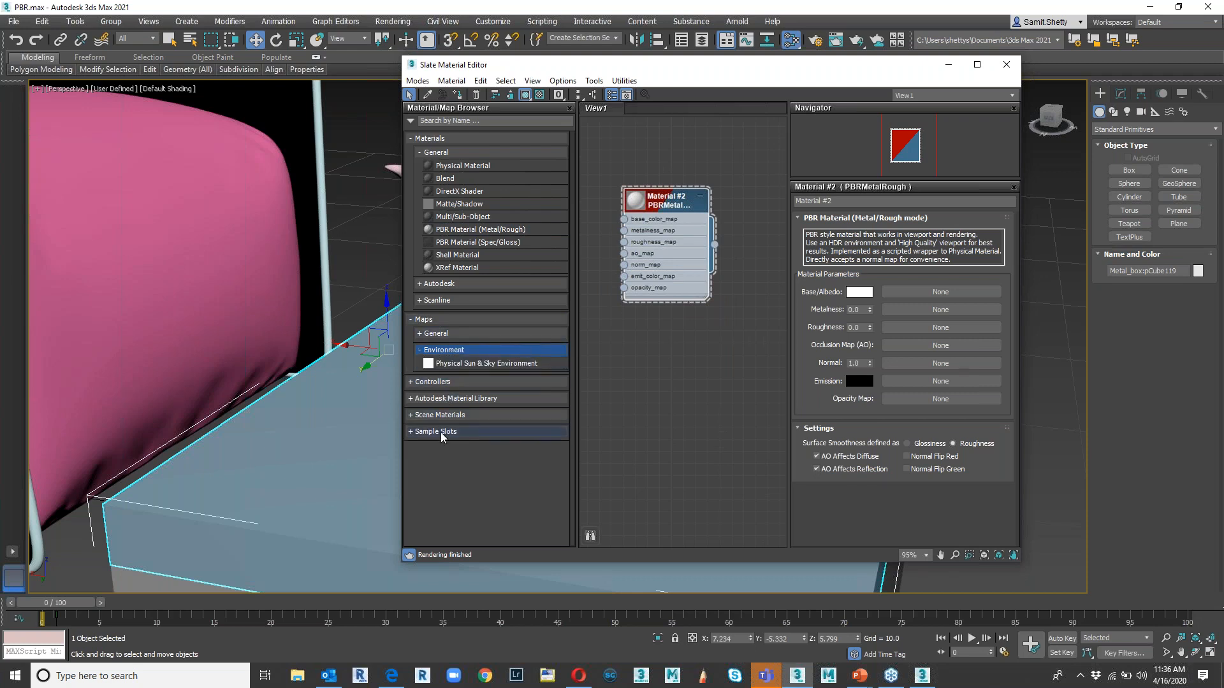
right_click(679, 376)
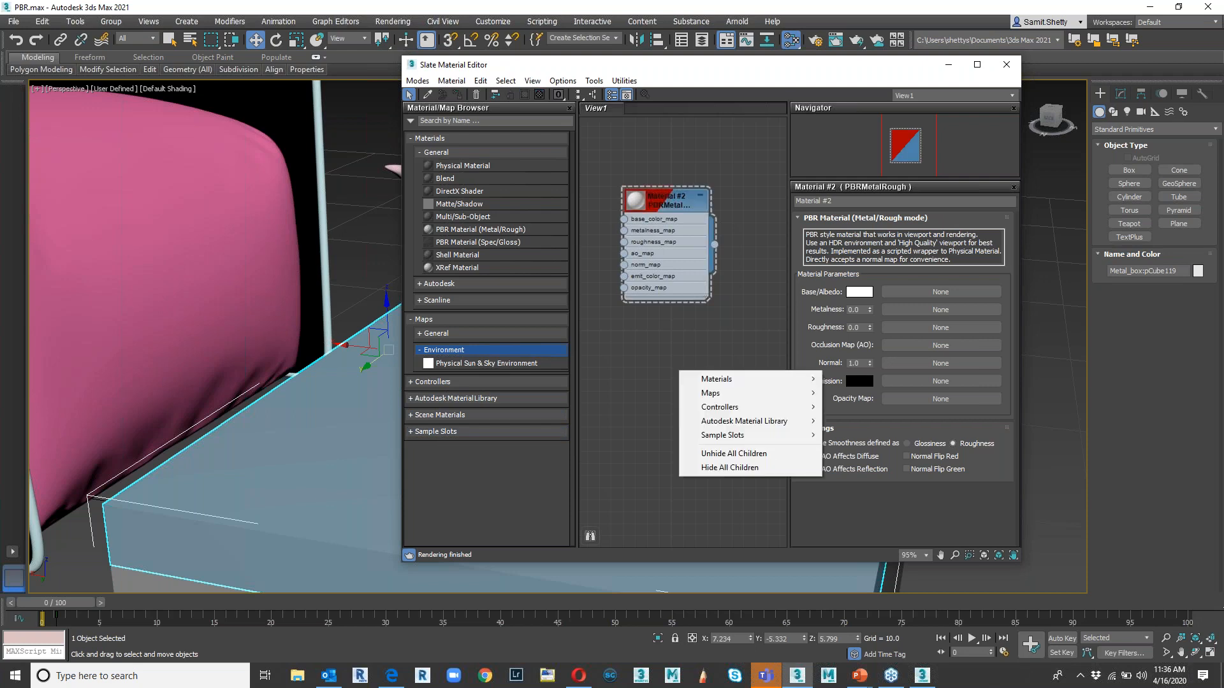
click(643, 367)
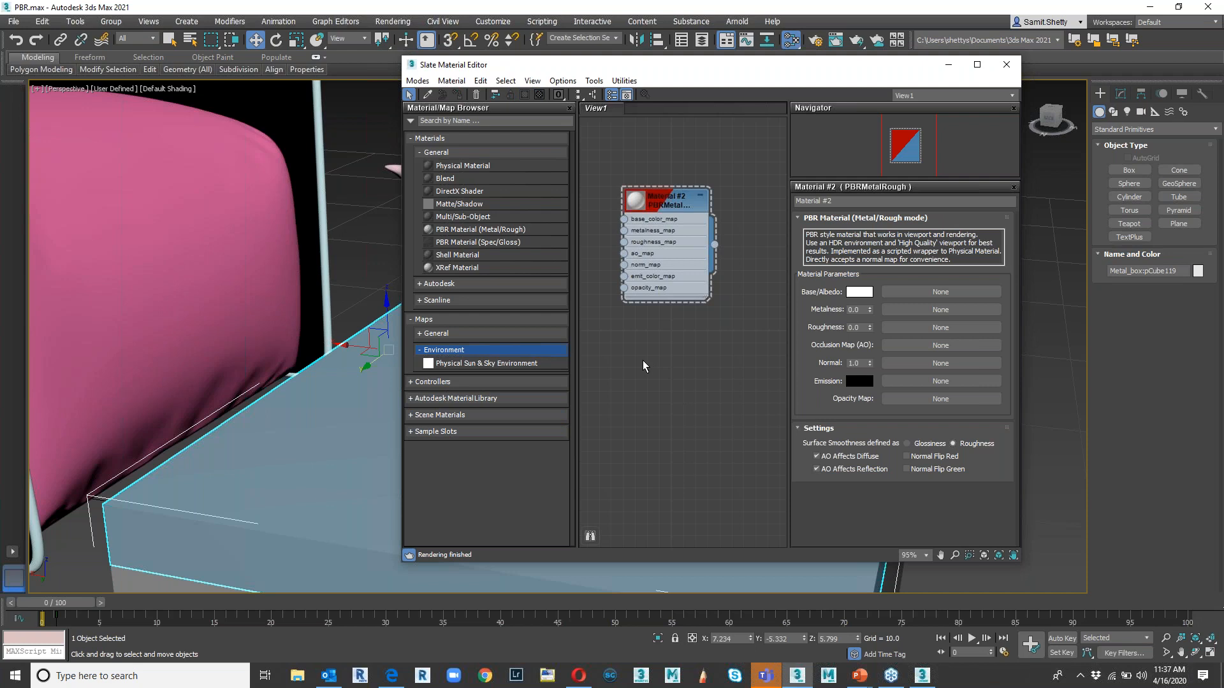
click(448, 334)
click(447, 334)
click(458, 362)
click(444, 351)
click(449, 334)
click(448, 334)
right_click(712, 332)
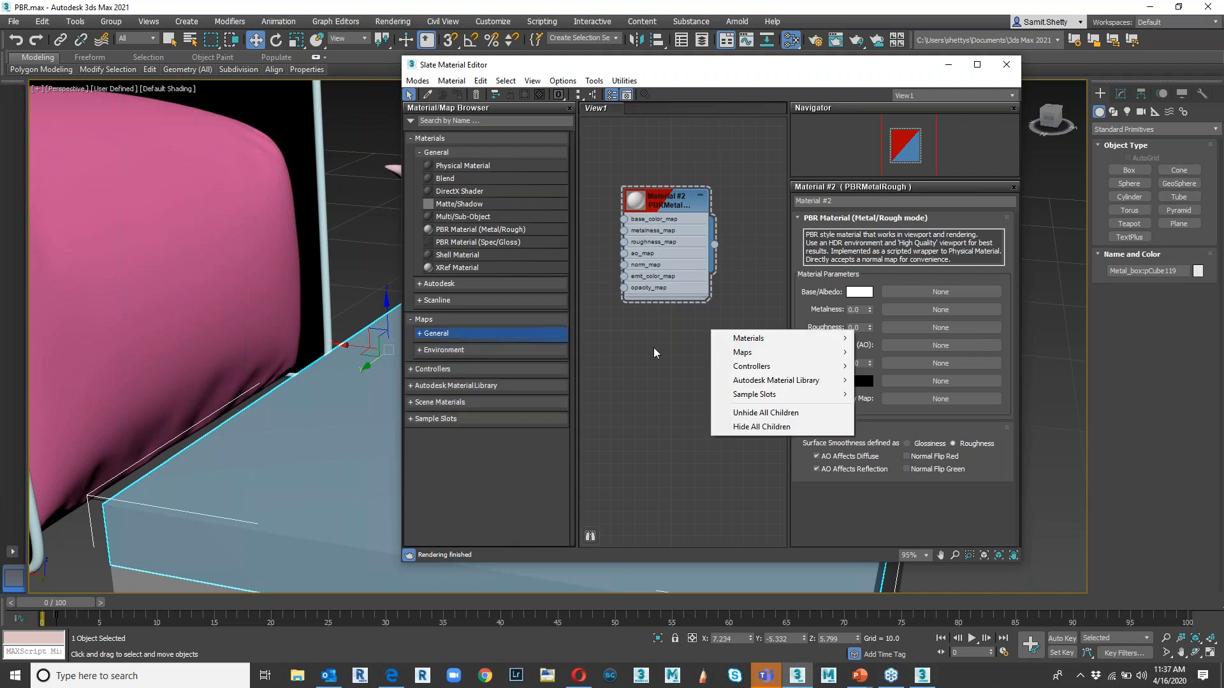
mouse_move(763, 339)
mouse_move(914, 344)
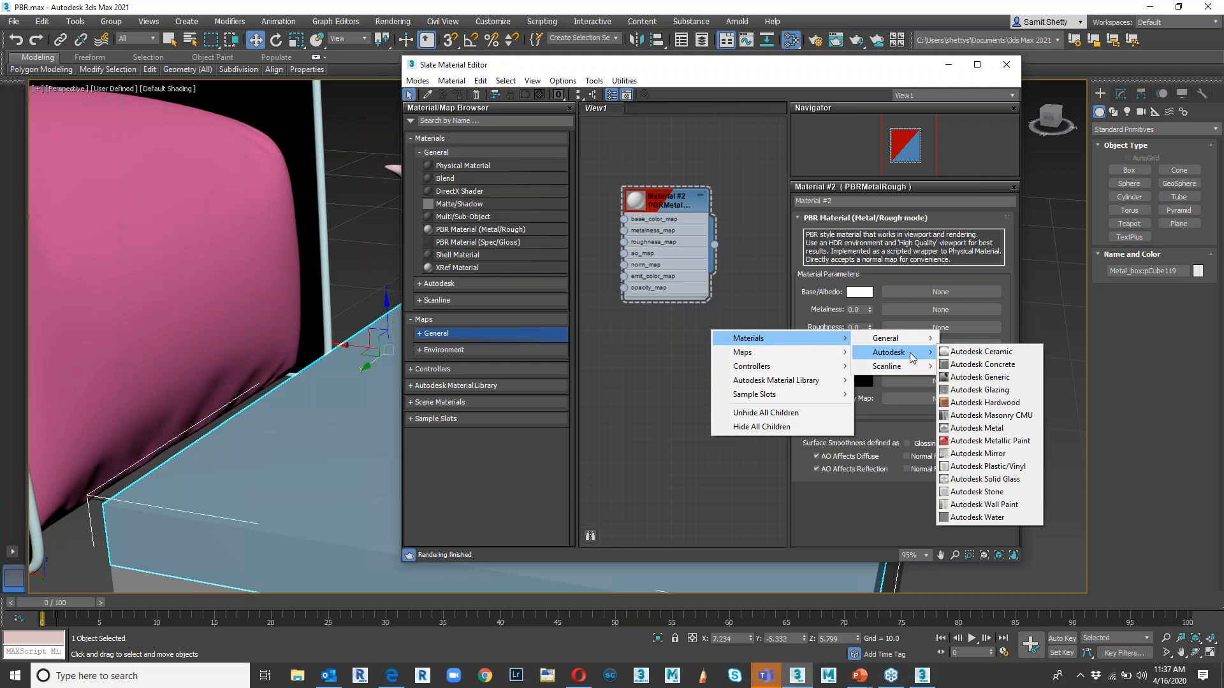
- Search the Material/Map Browser for "hdri" and check the Environment map group
click(483, 122)
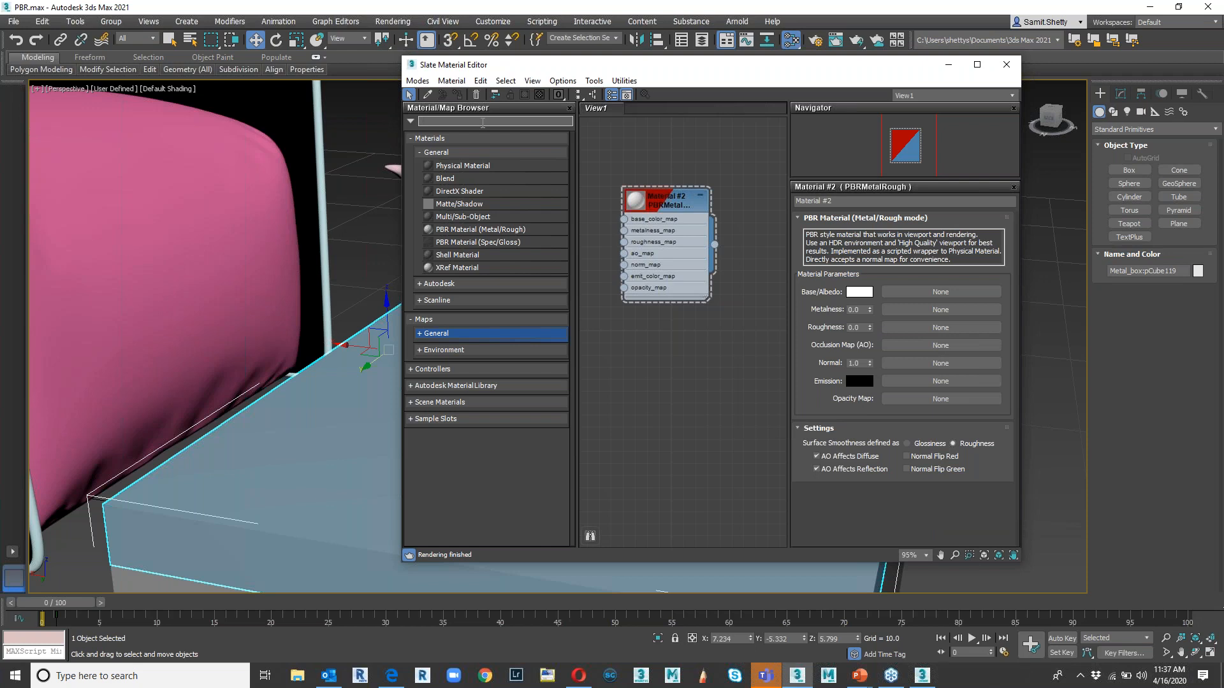
text(hdri)
click(459, 350)
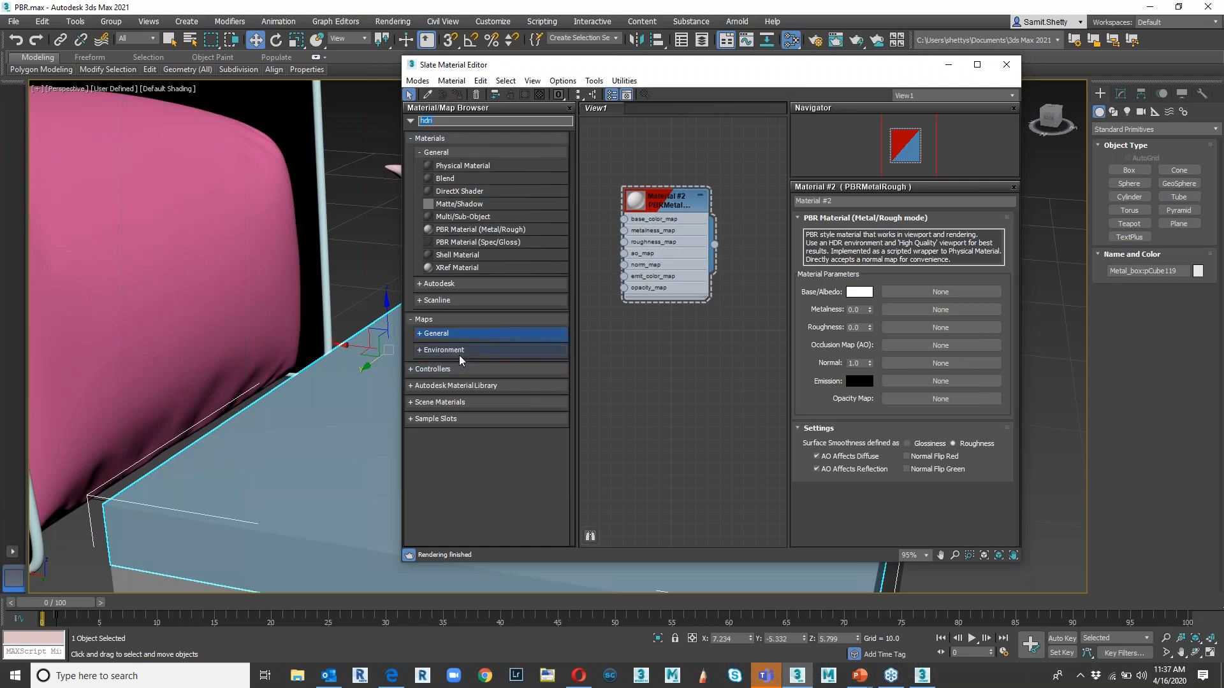
click(459, 350)
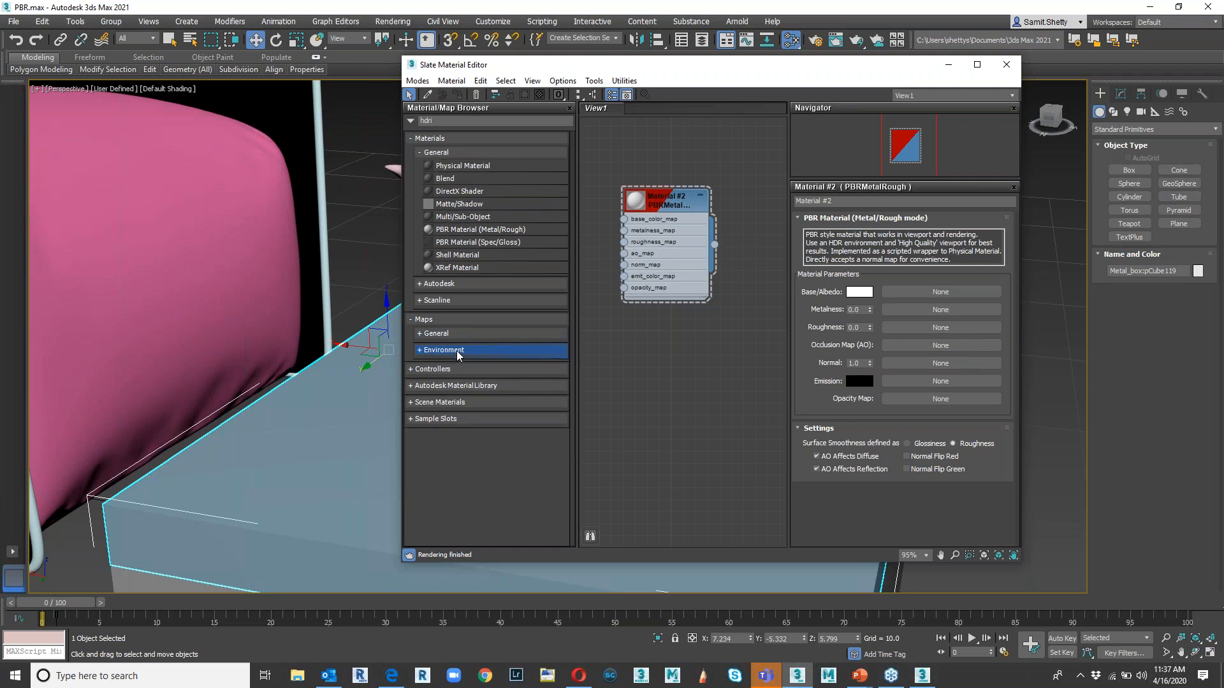
- Start a new empty scene with New All, and reset it to the default four-viewport layout
click(13, 21)
mouse_move(96, 42)
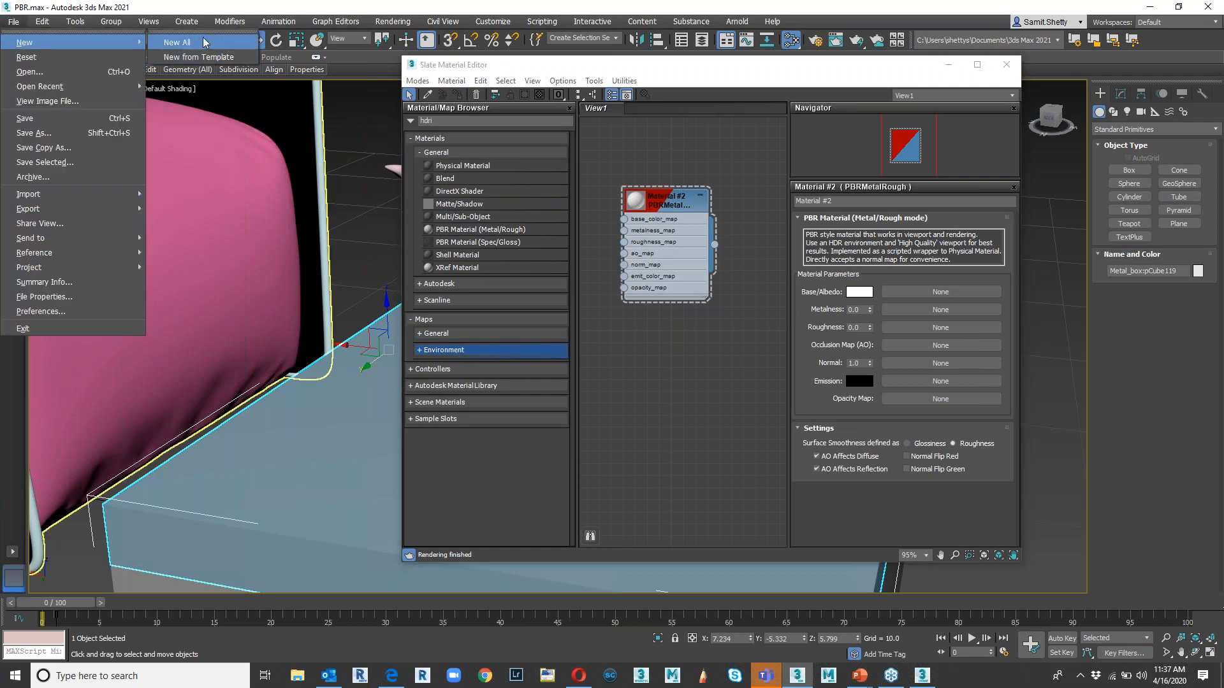
click(202, 42)
click(610, 361)
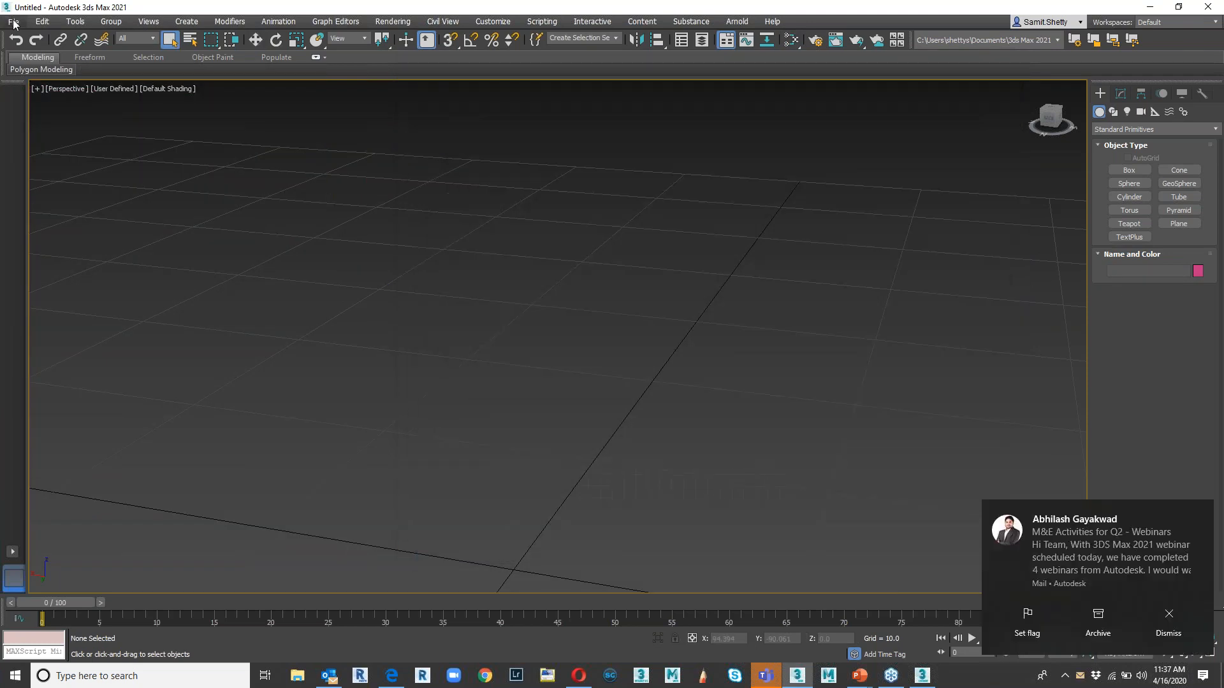
click(13, 21)
click(27, 54)
click(579, 361)
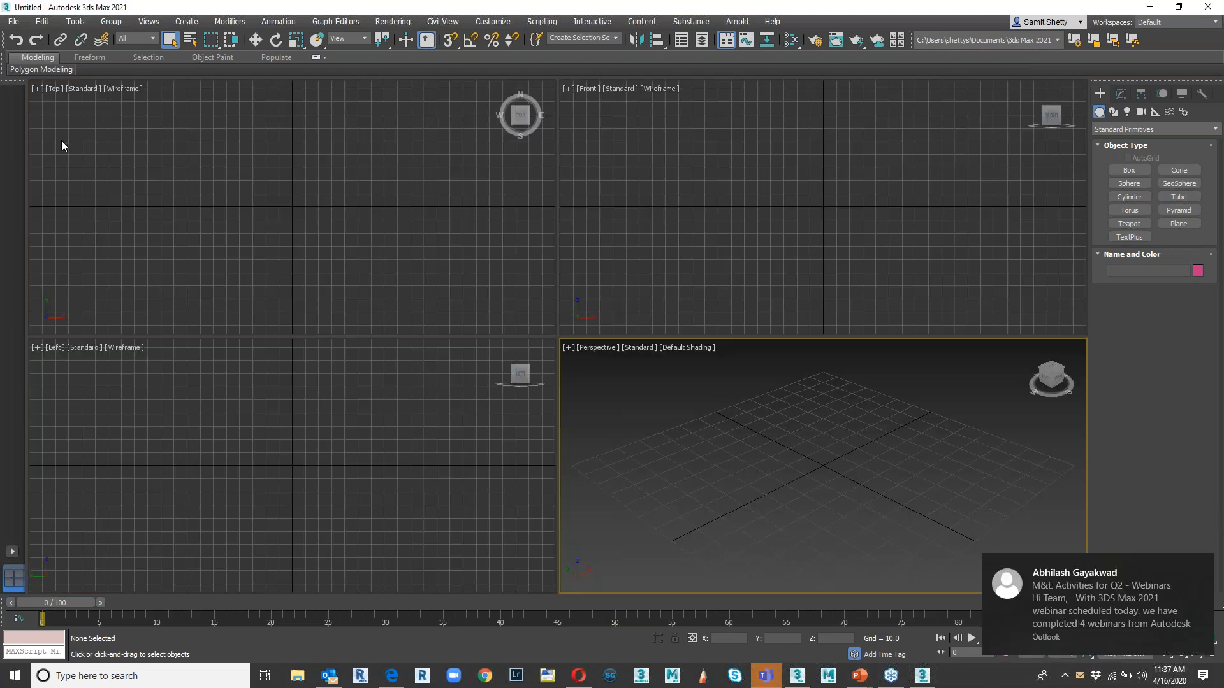
click(11, 22)
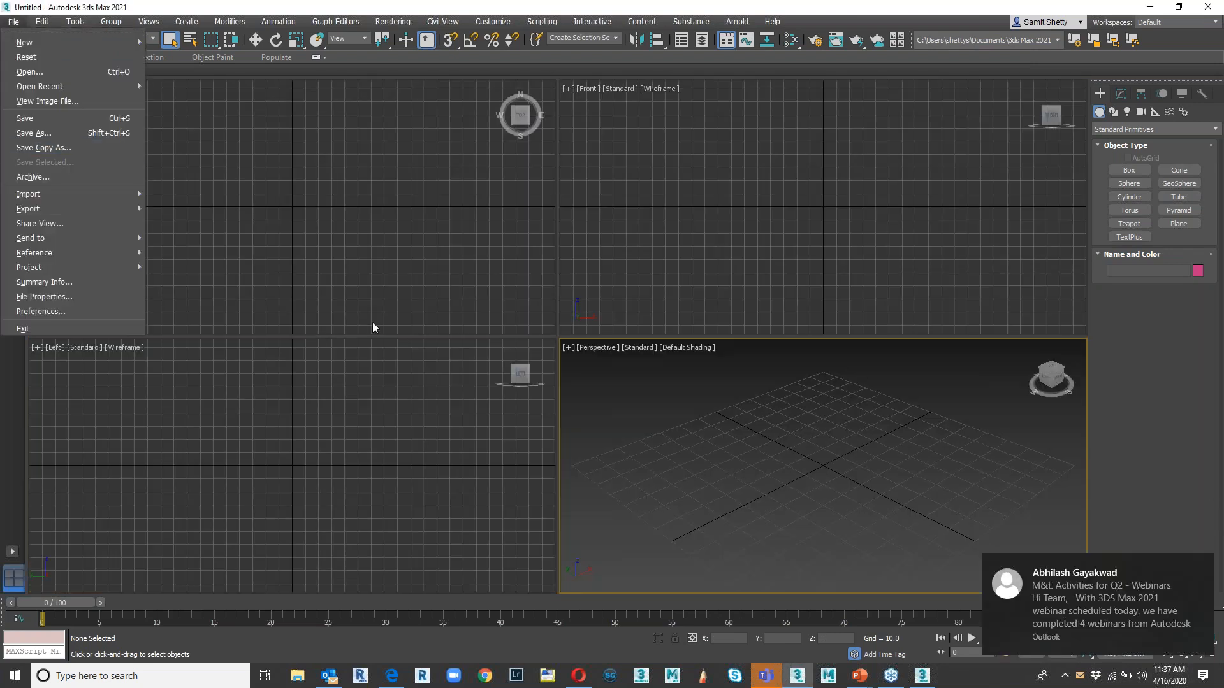
click(857, 412)
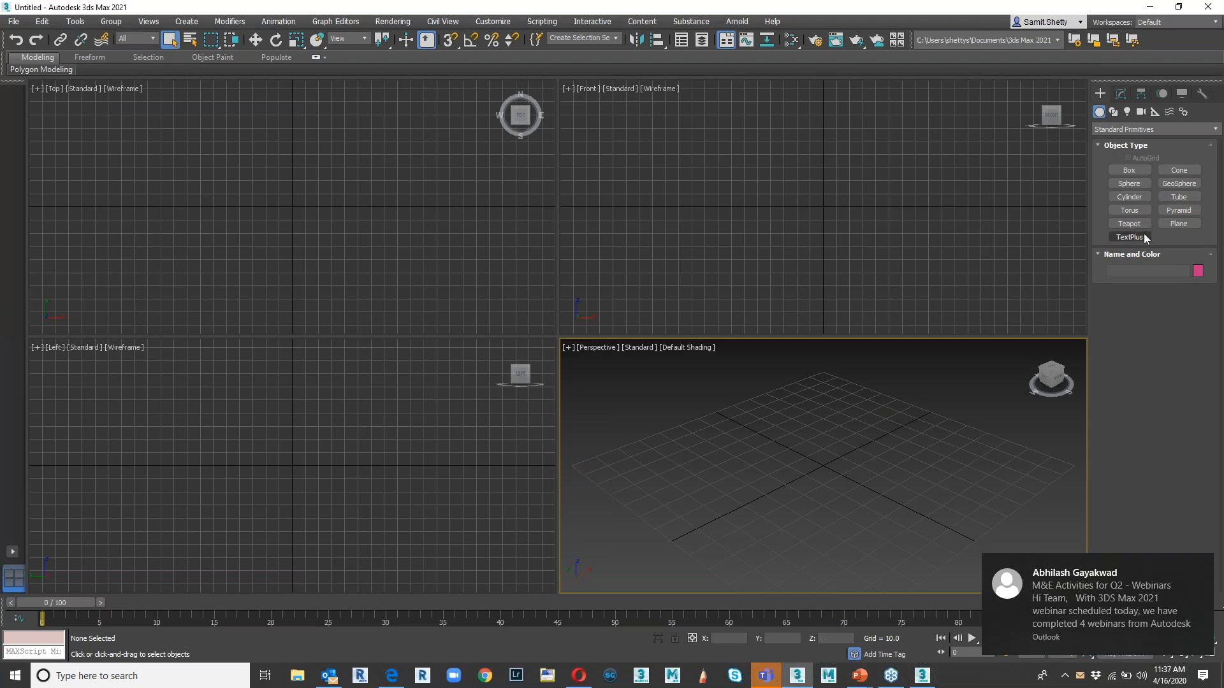
- Create a teapot with a radius of about 24.2 near the origin in the Top view and show it in a maximized perspective view
click(1140, 228)
drag(278, 205, 299, 231)
right_click(880, 497)
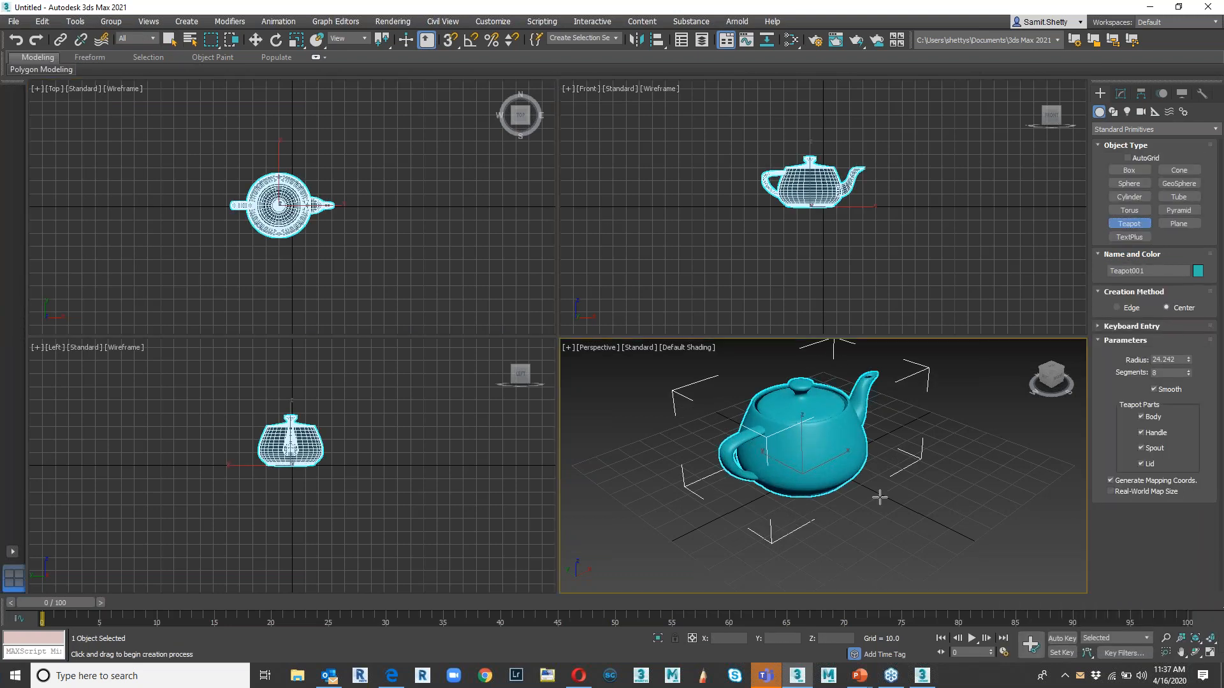
click(1214, 656)
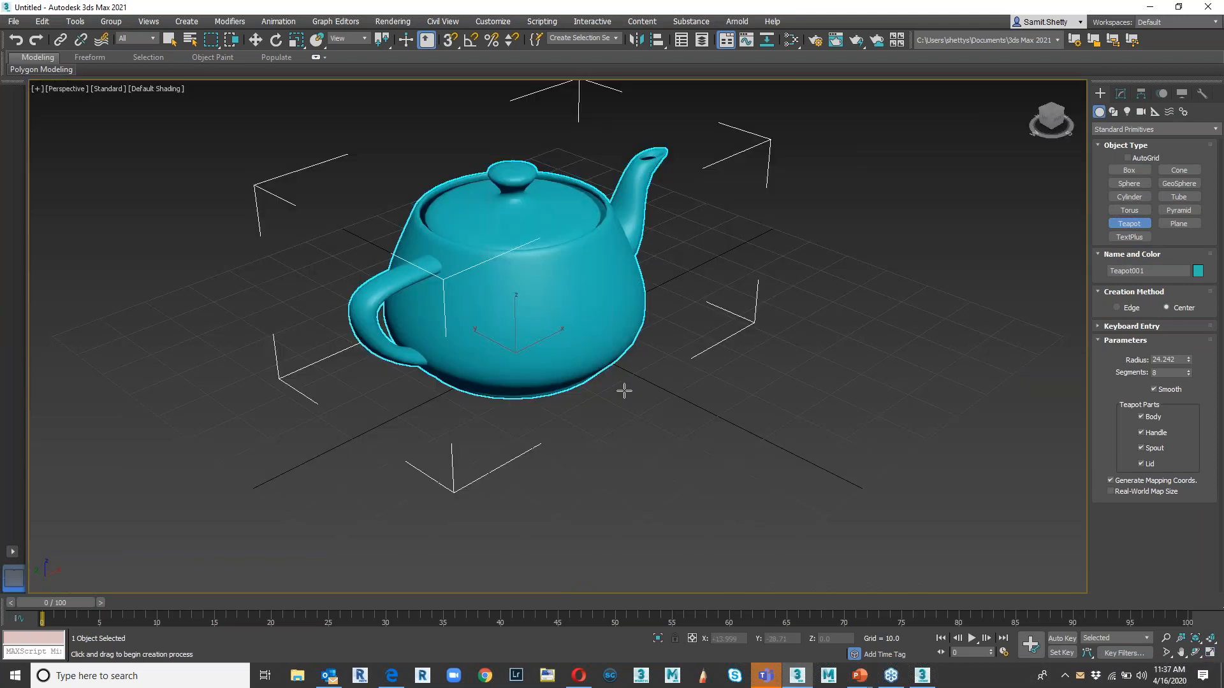
alt+middle_drag(585, 276, 485, 328)
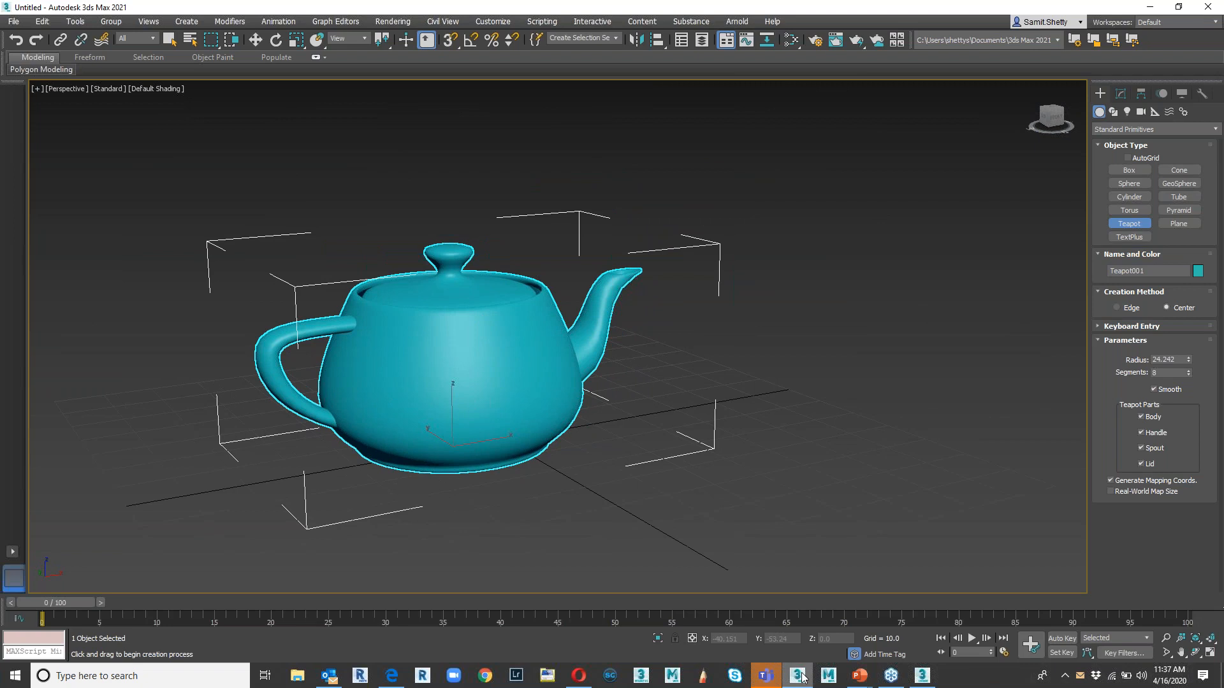
- Add an OSL HDRI Environment map to the Slate node view using the old_bus_depot_2k.hdr image
mouse_move(891, 676)
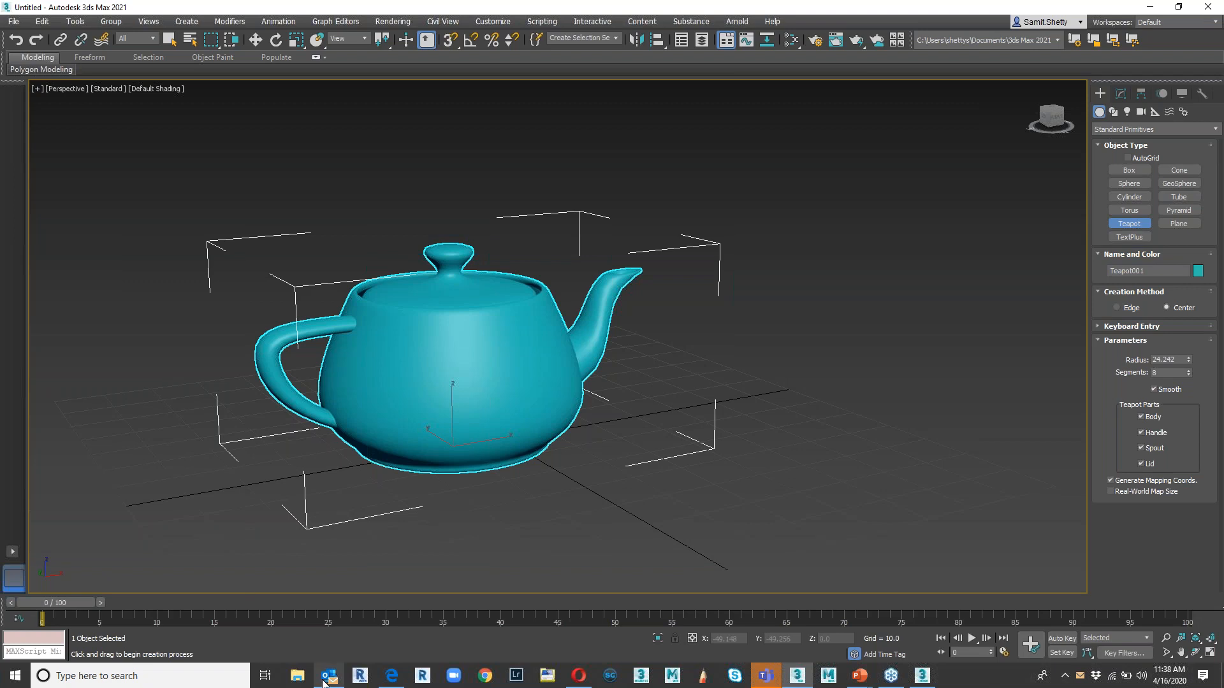
mouse_move(323, 683)
key(m)
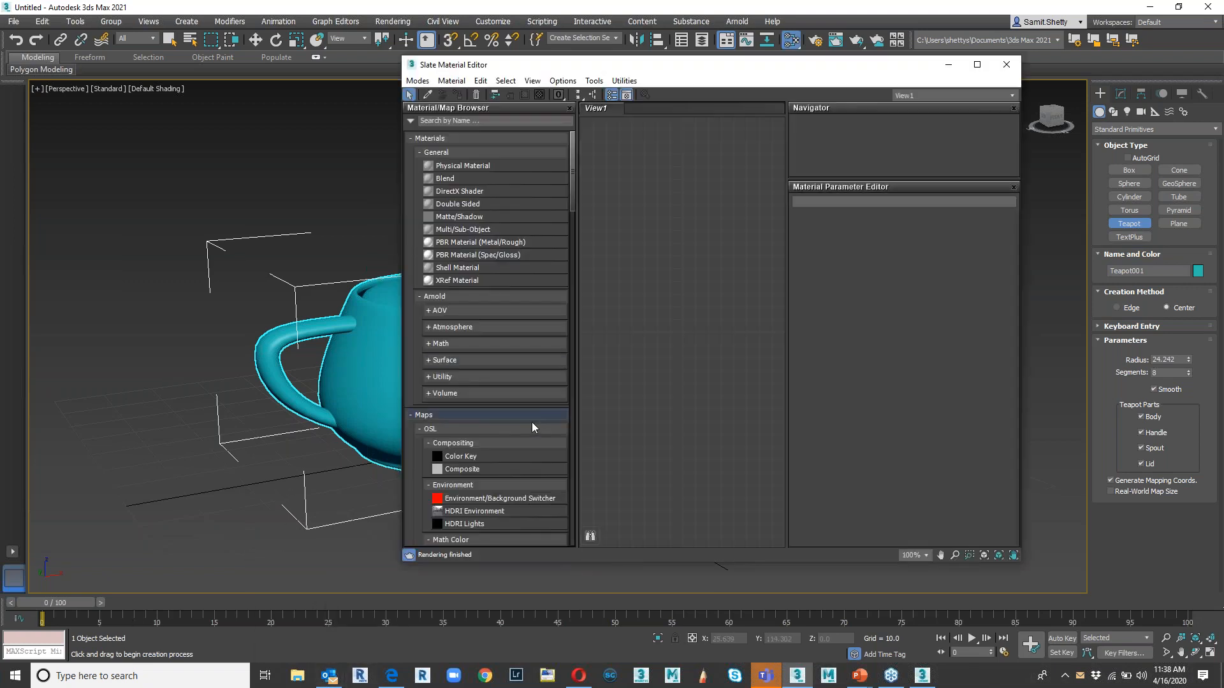
click(469, 511)
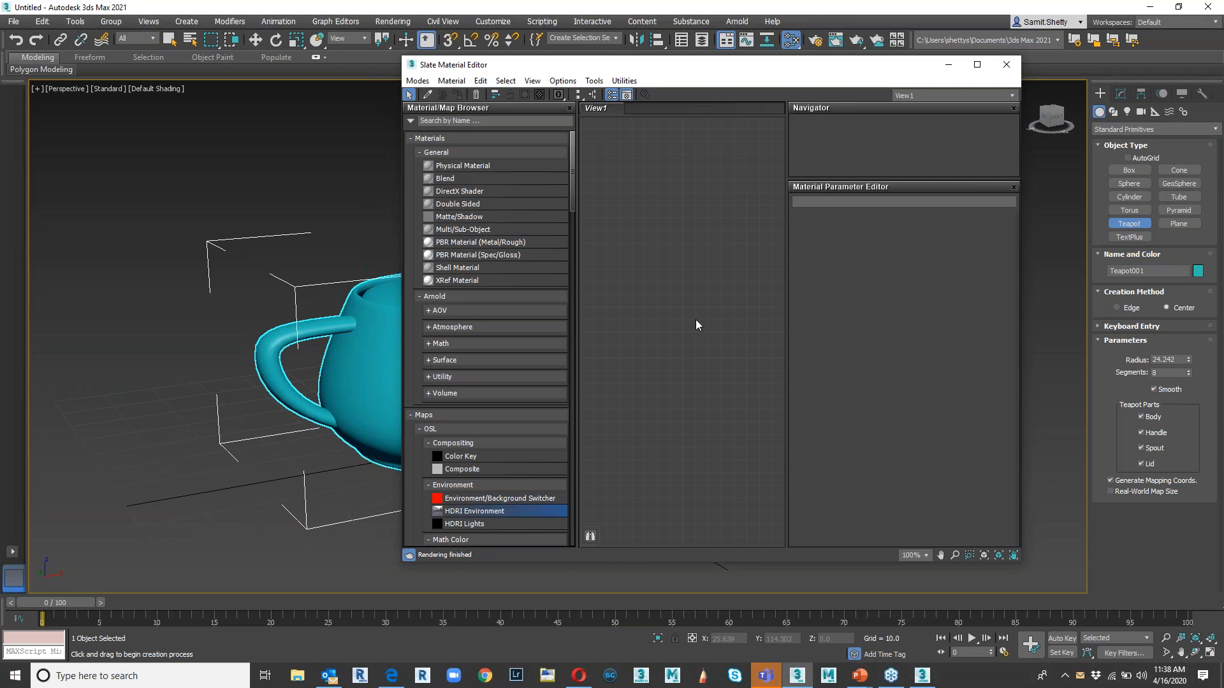
click(697, 321)
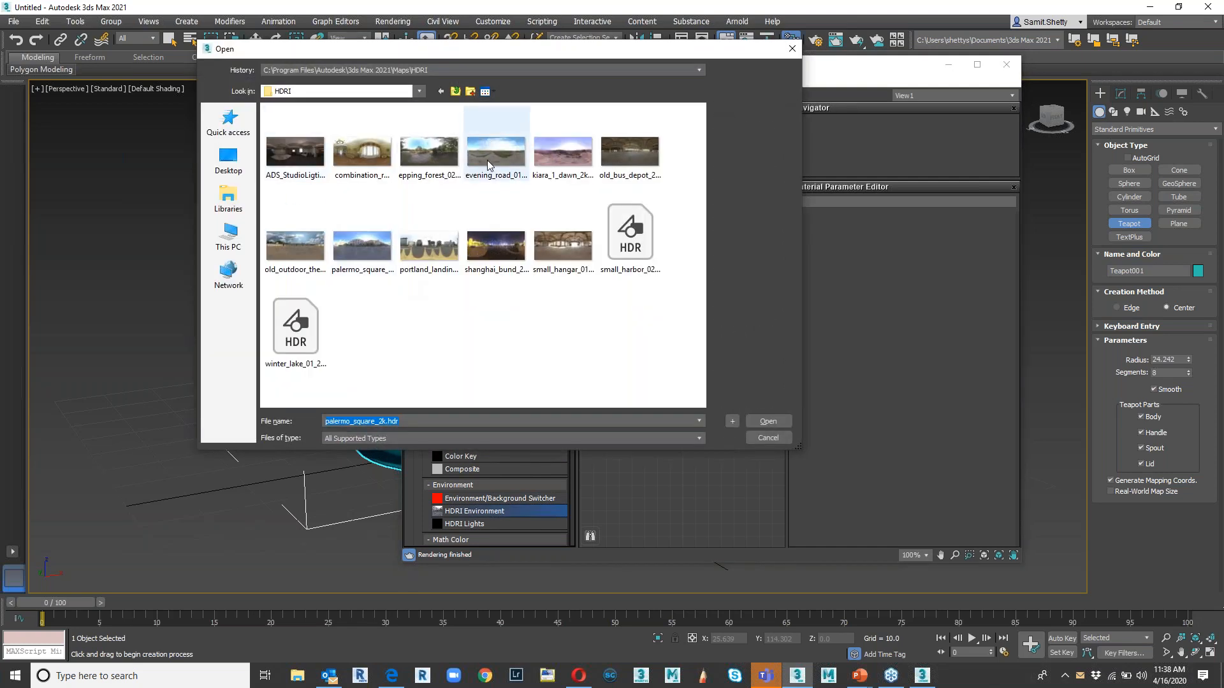
click(642, 155)
click(779, 422)
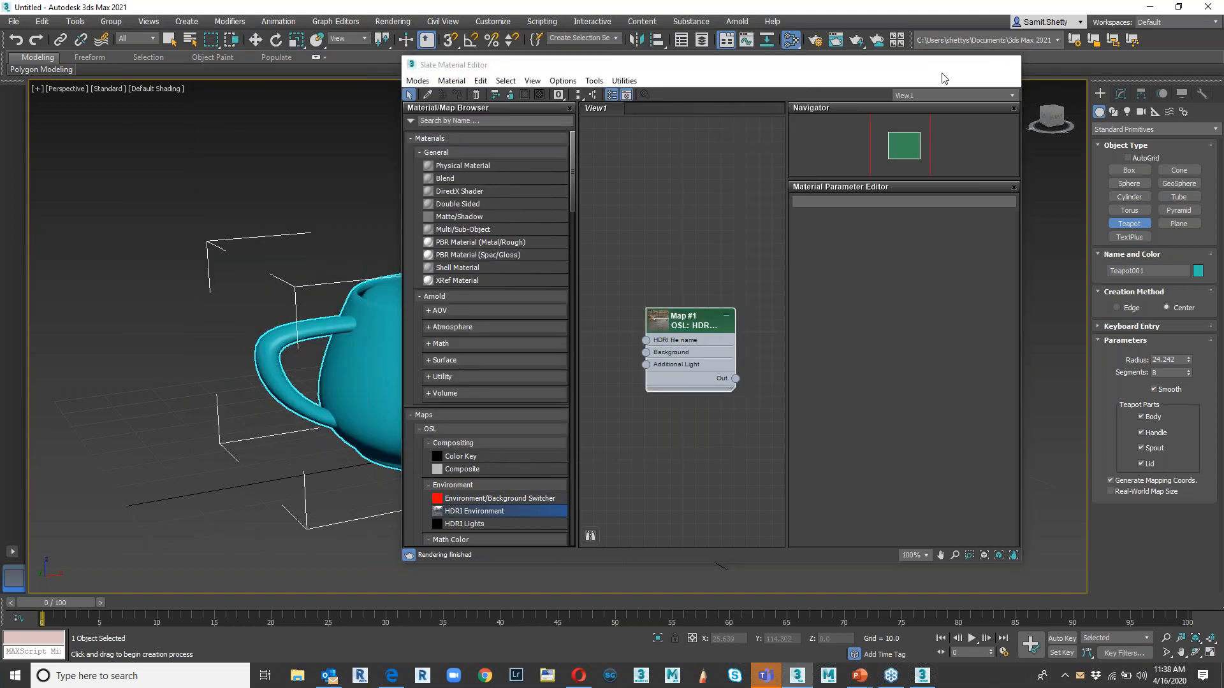
- Assign the HDRI Environment map as an instance to the scene's environment map in Environment and Effects, and clear both windows away
click(946, 66)
click(30, 655)
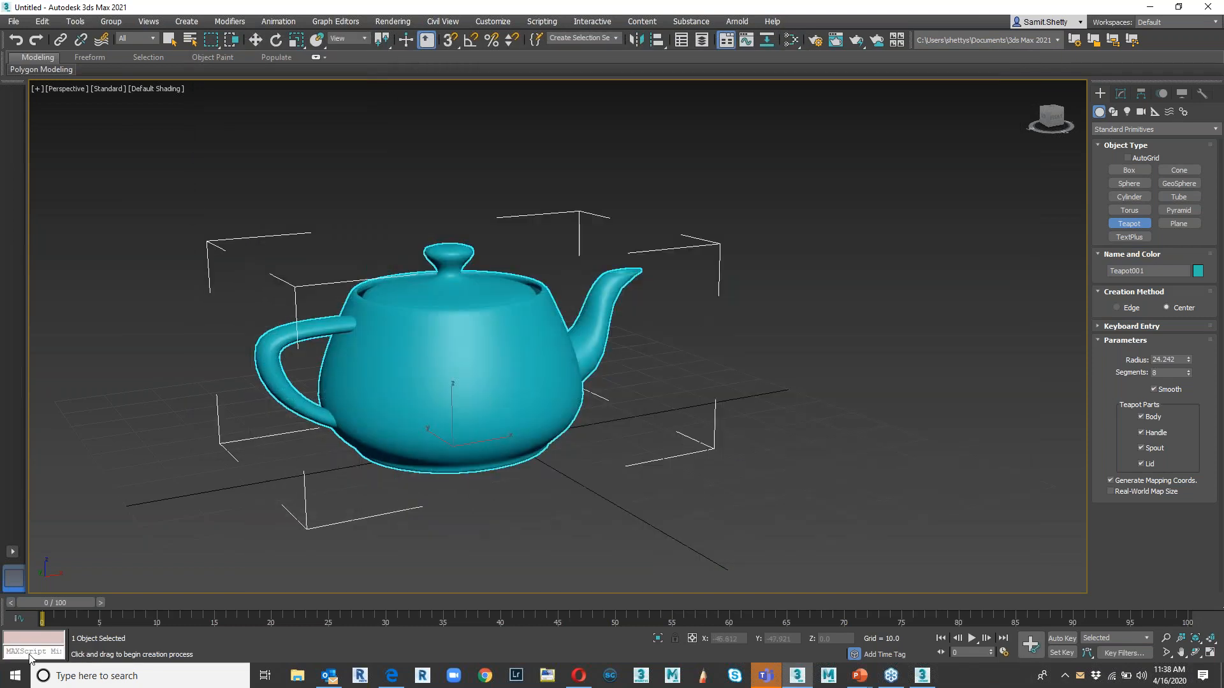
key(m)
key(8)
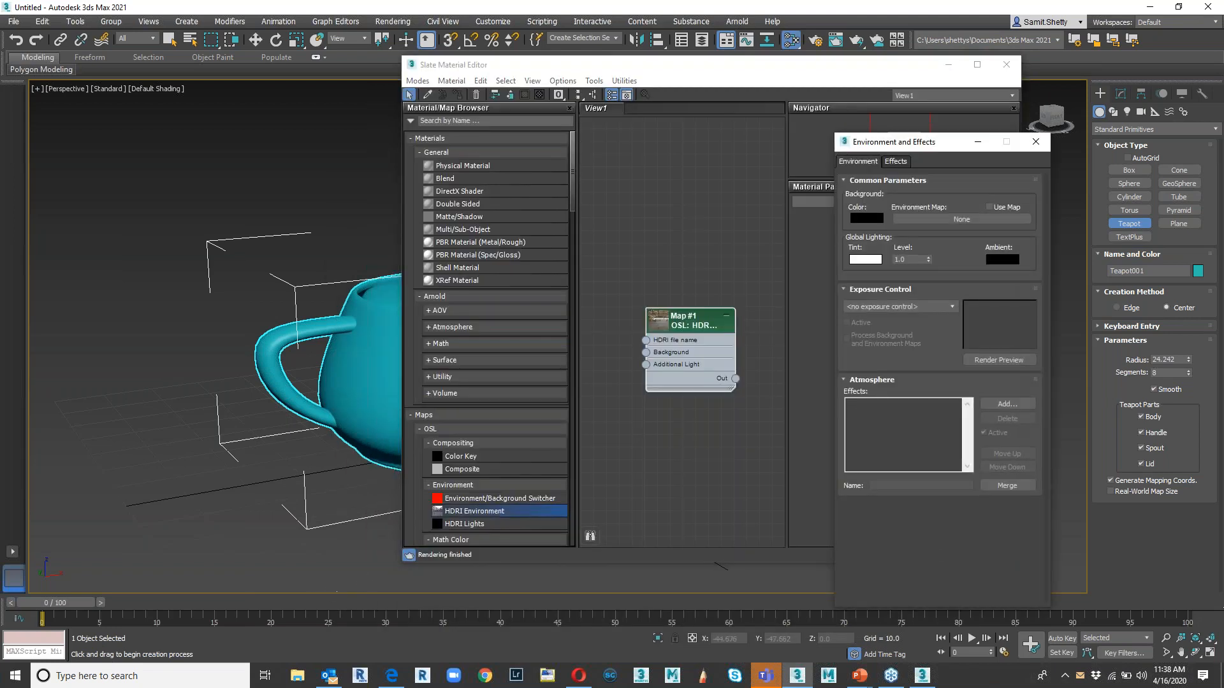
click(737, 385)
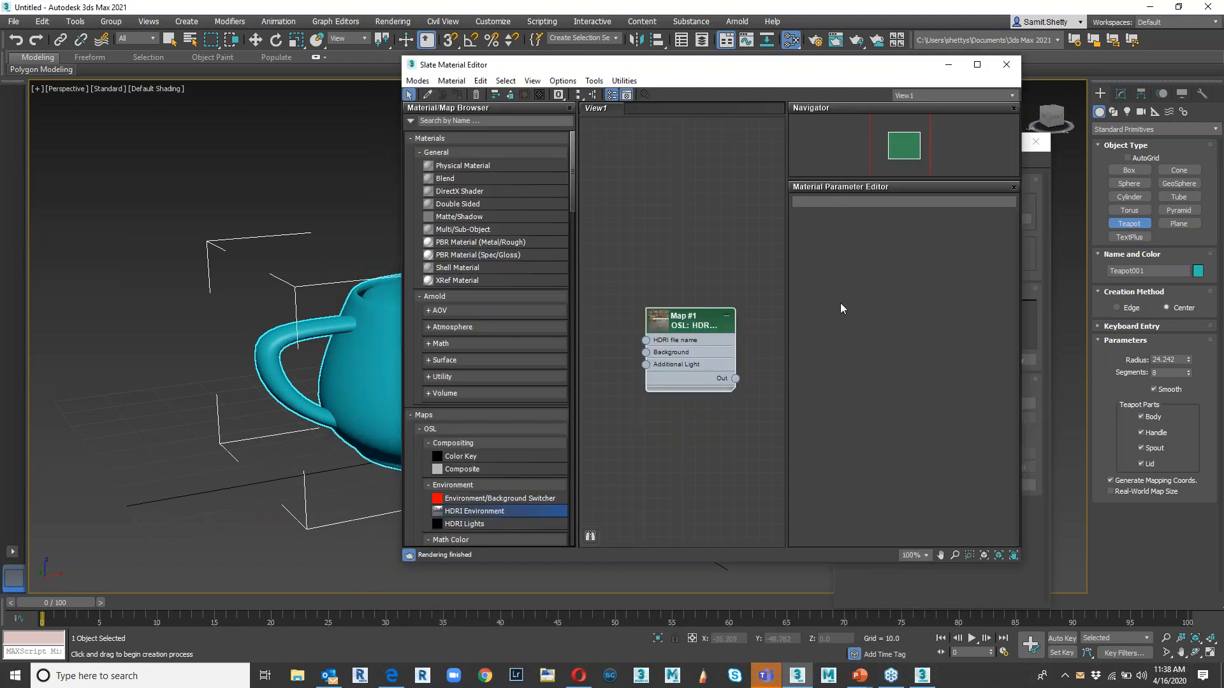
drag(736, 70, 375, 76)
drag(373, 385, 933, 220)
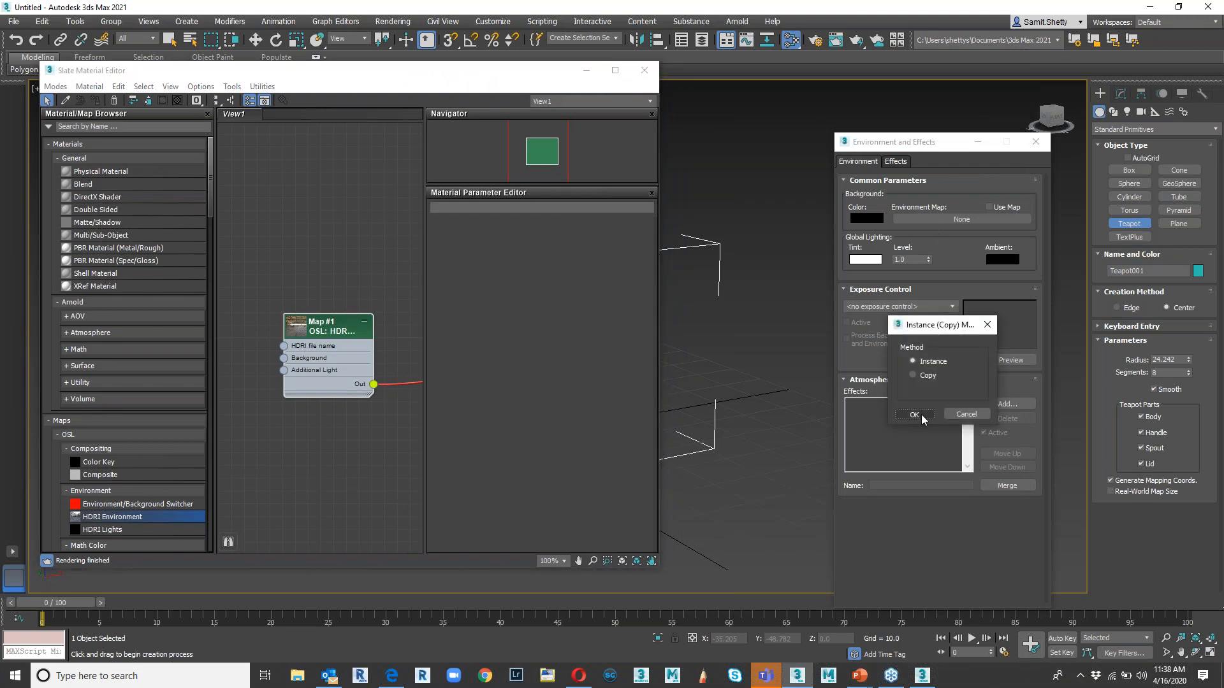
click(916, 415)
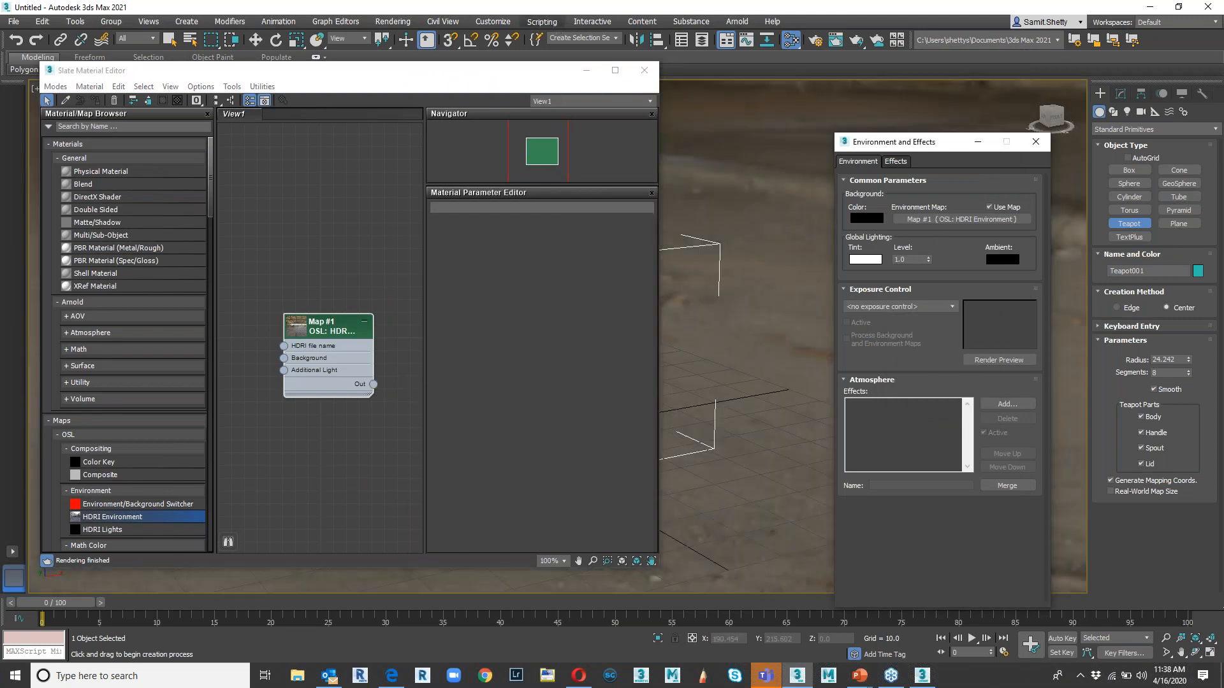
click(605, 88)
click(586, 70)
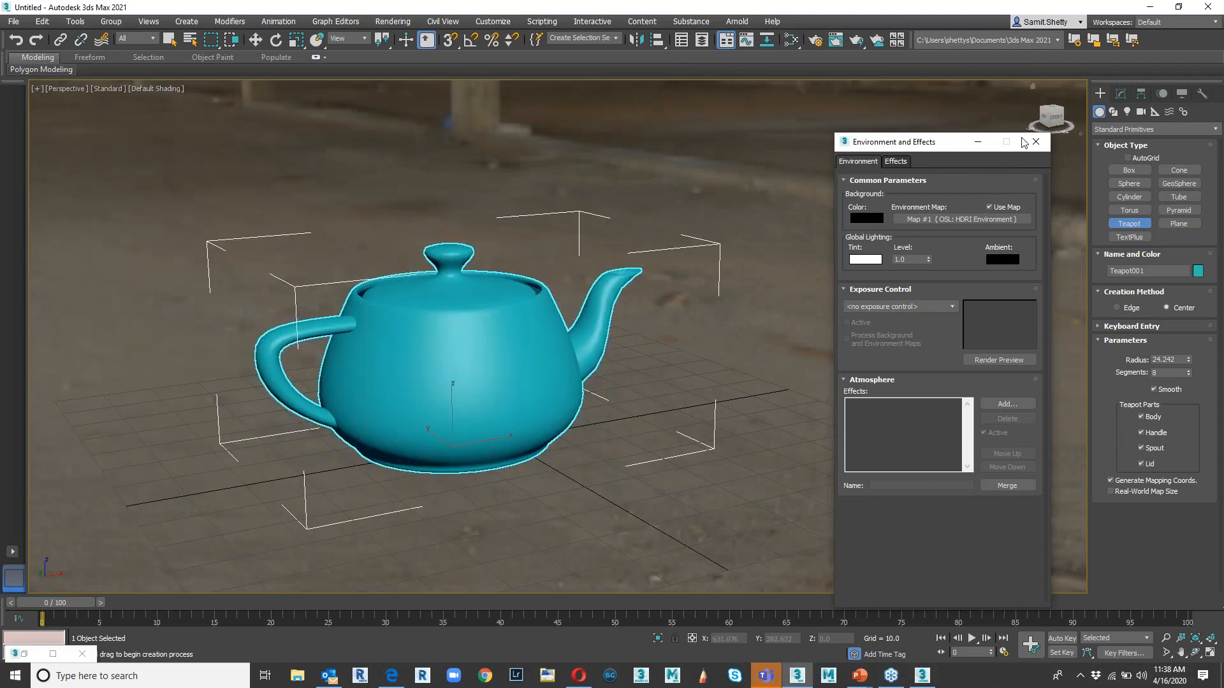
click(1035, 142)
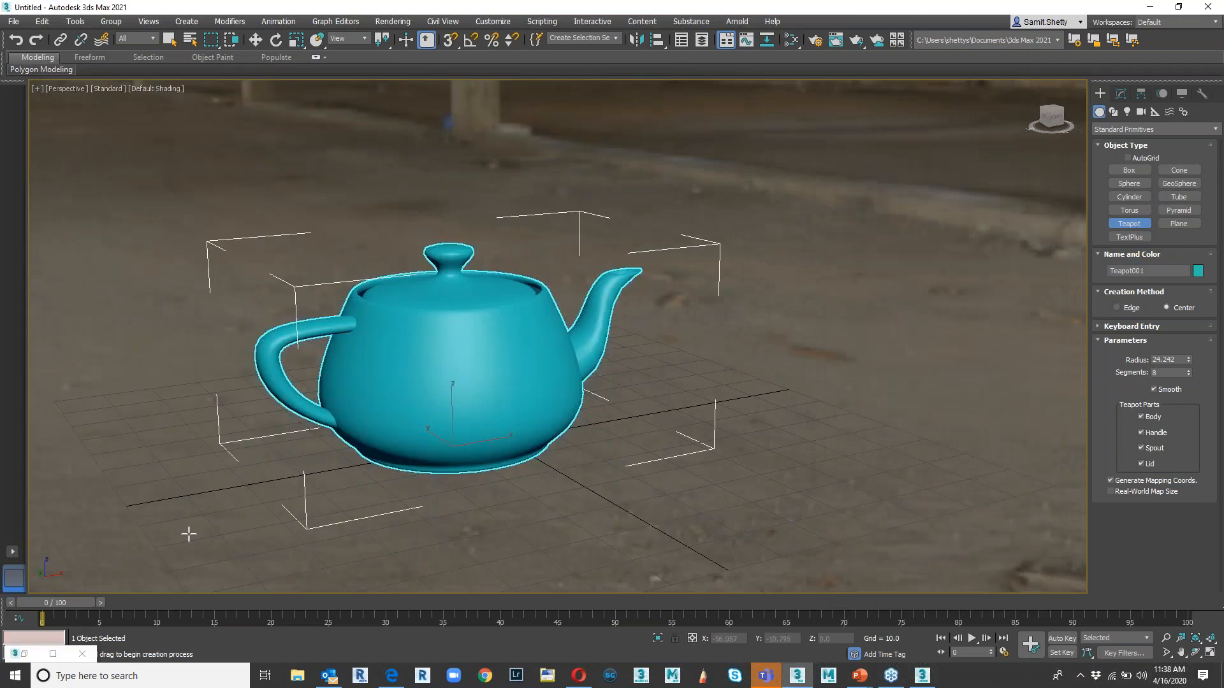
- Add a PBR Material (Metal/Rough) node above the HDRI map in the restored Slate Material Editor and show its parameters
click(24, 654)
drag(262, 70, 623, 90)
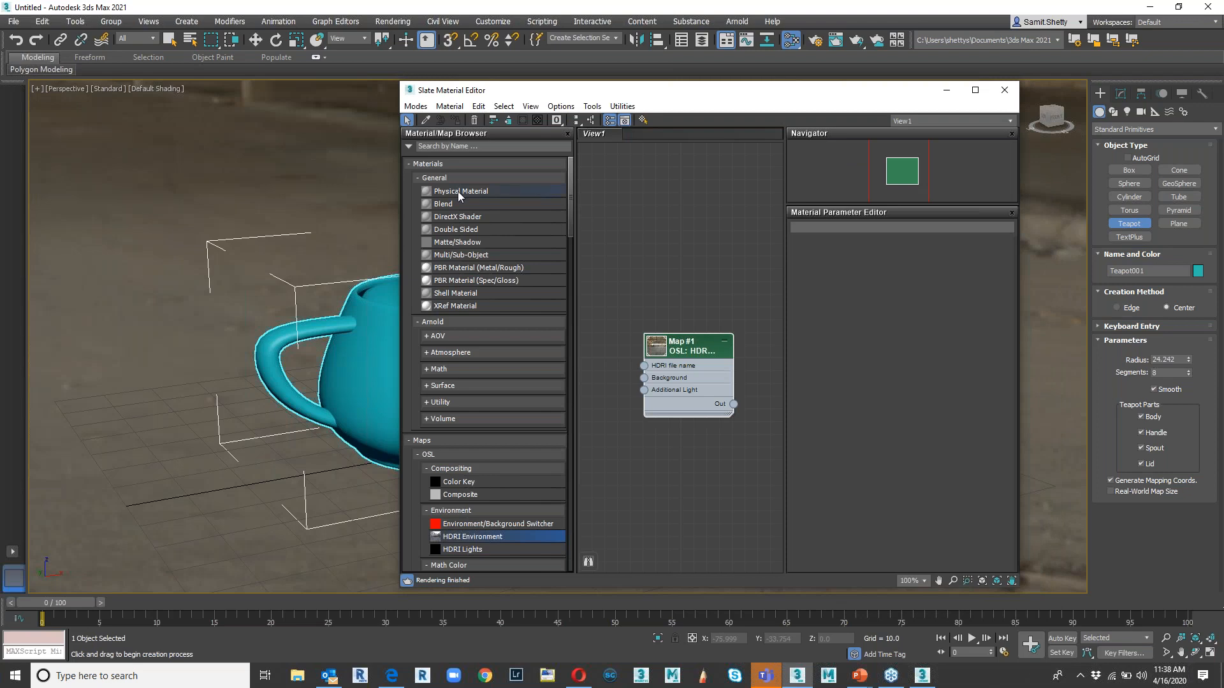
drag(472, 268, 687, 227)
drag(688, 353, 670, 467)
drag(735, 95, 837, 90)
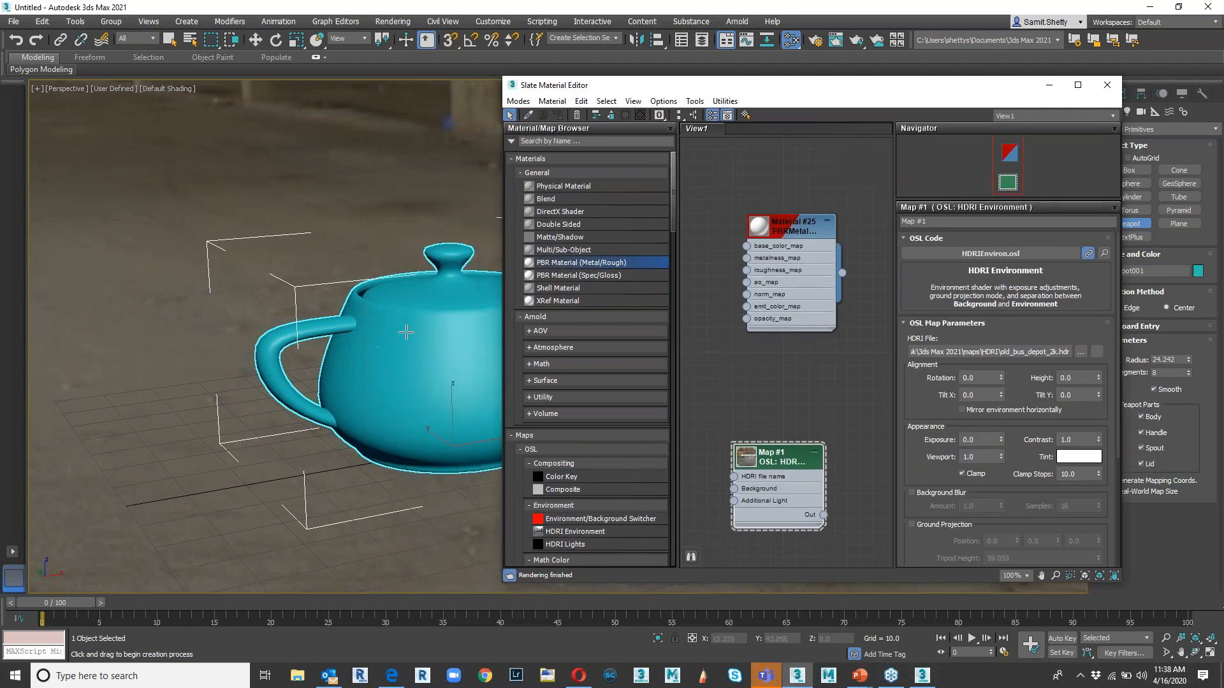
drag(783, 226, 795, 228)
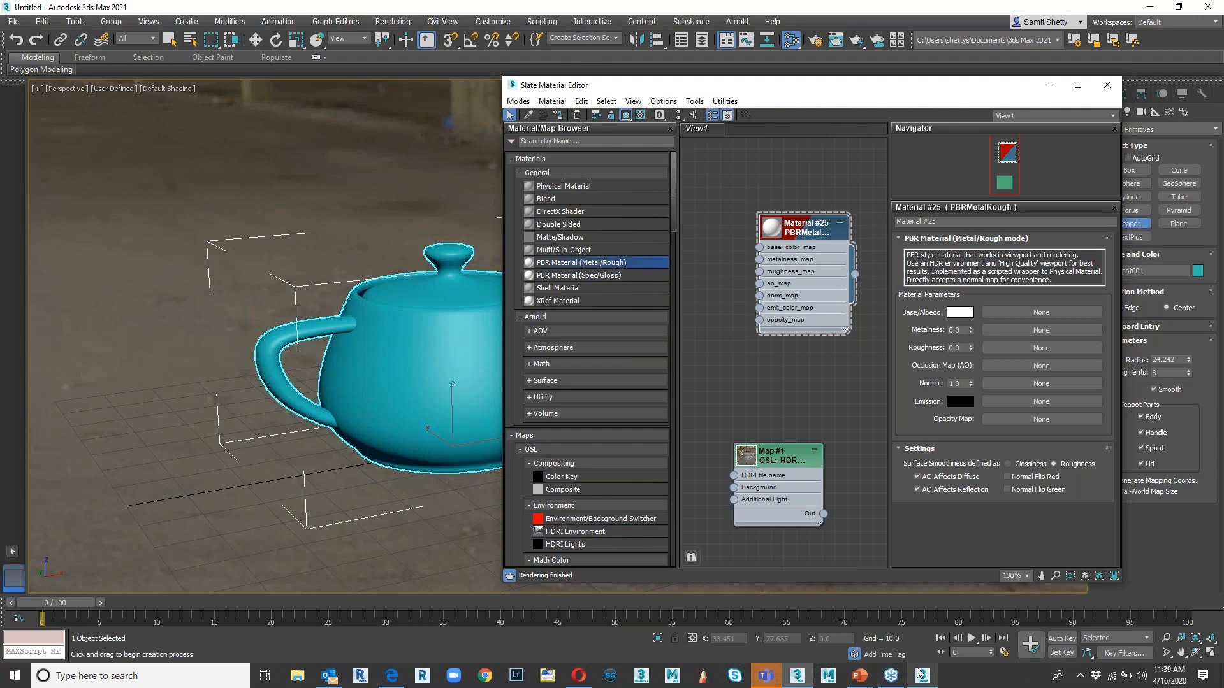
- Switch to the Opera browser, search the web for "free pbr" in a new tab, and open the Free PBR Materials site
mouse_move(920, 674)
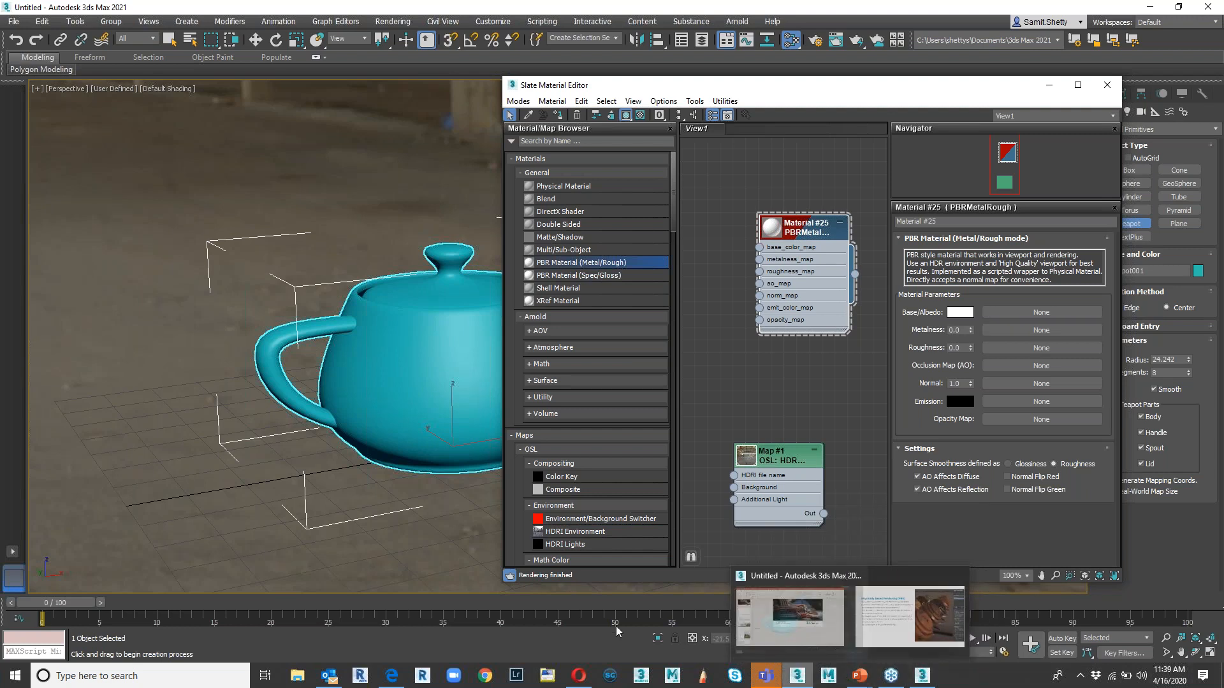
click(581, 677)
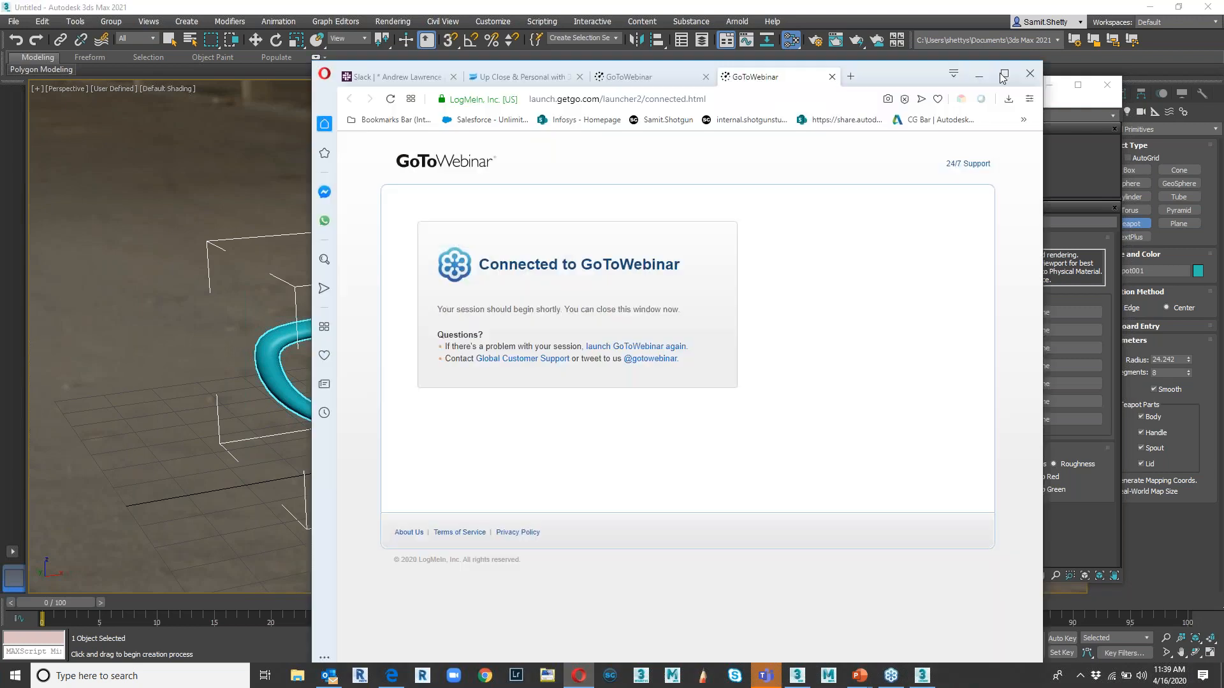
key(ctrl+t)
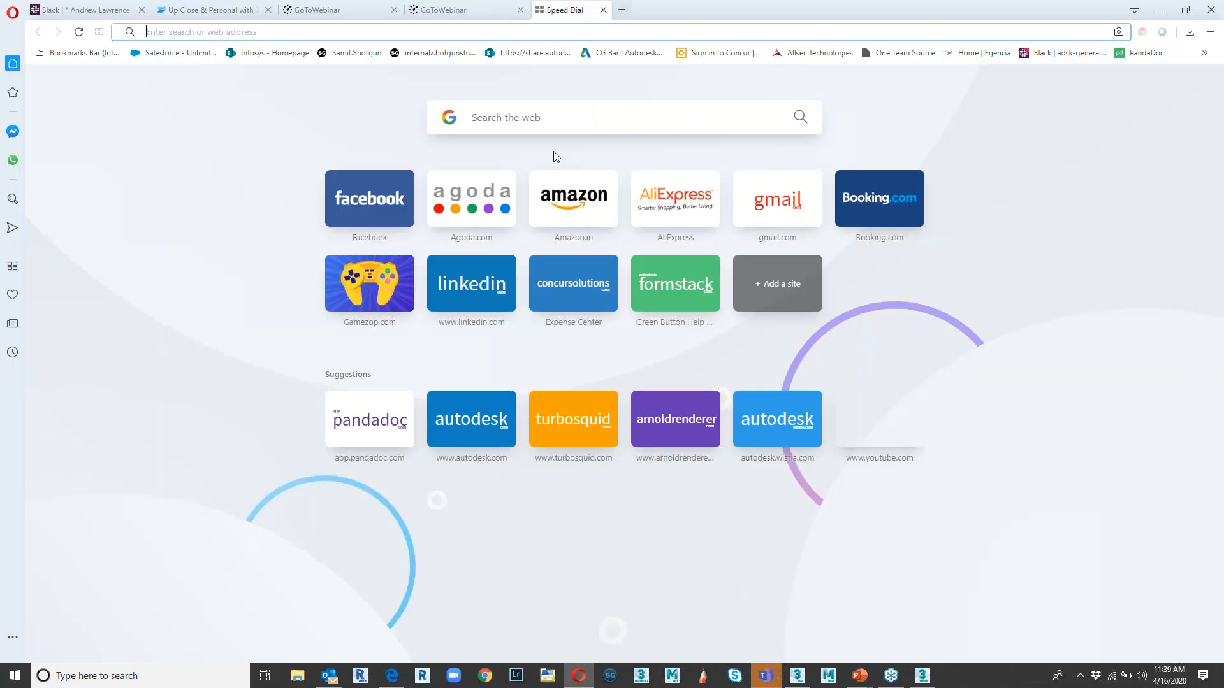
click(549, 114)
text(free)
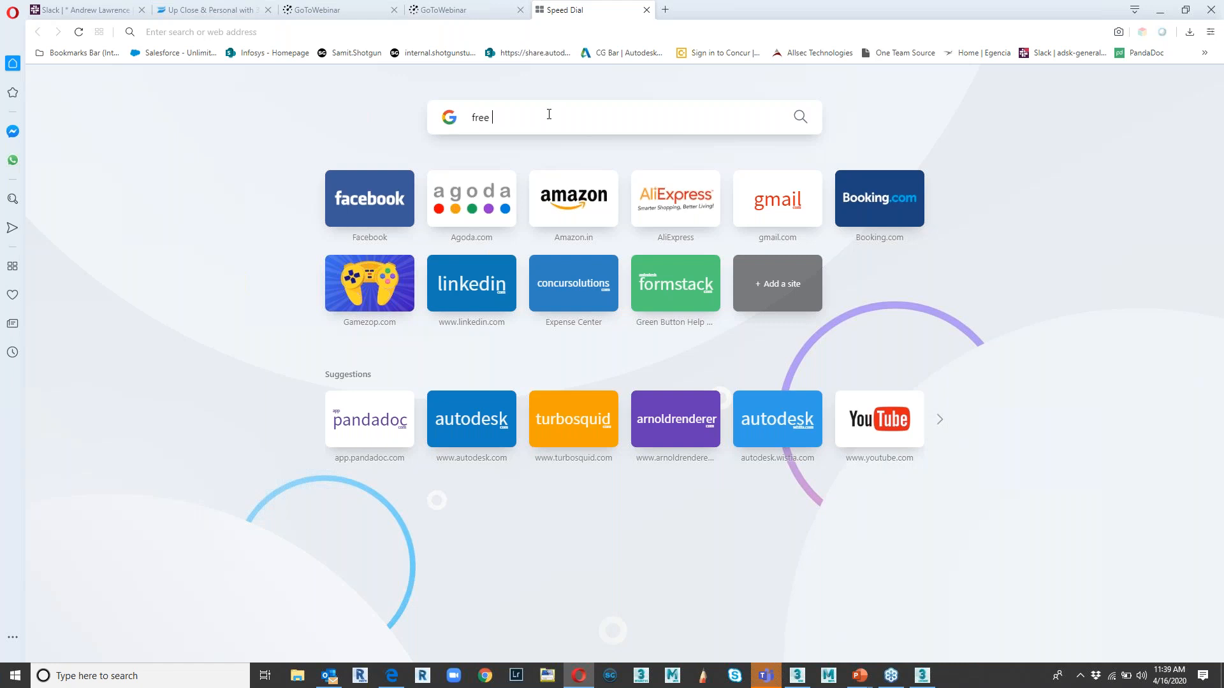
text( pbr)
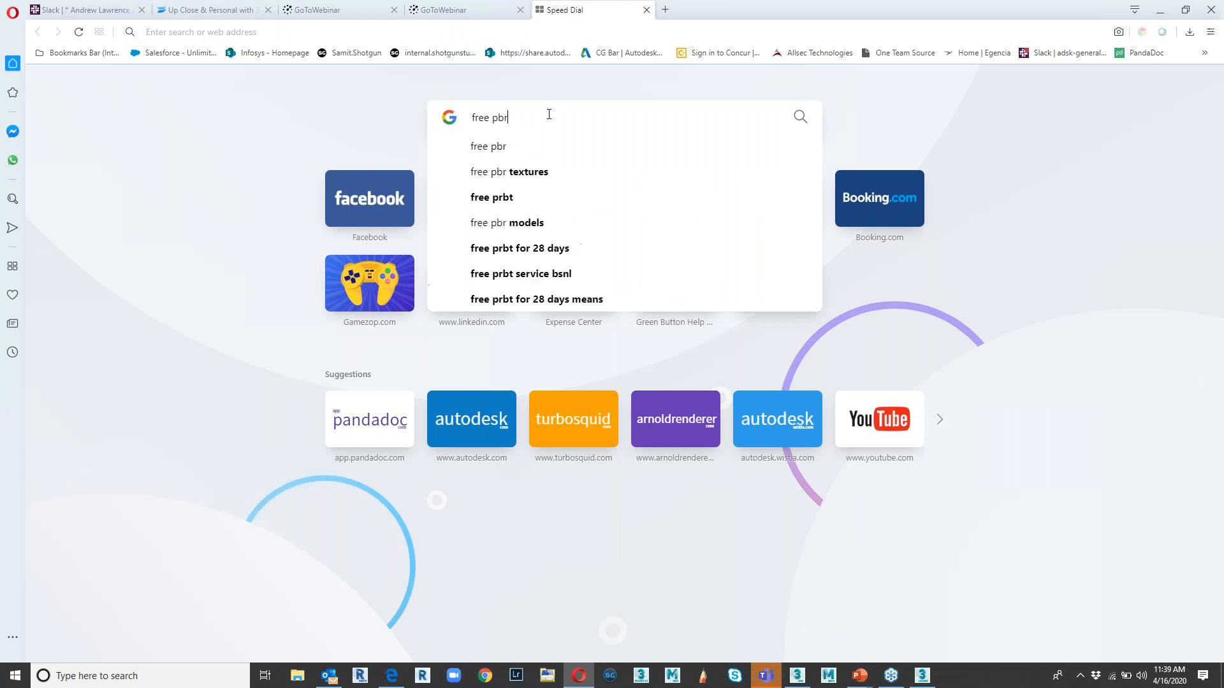
key(Down)
key(Return)
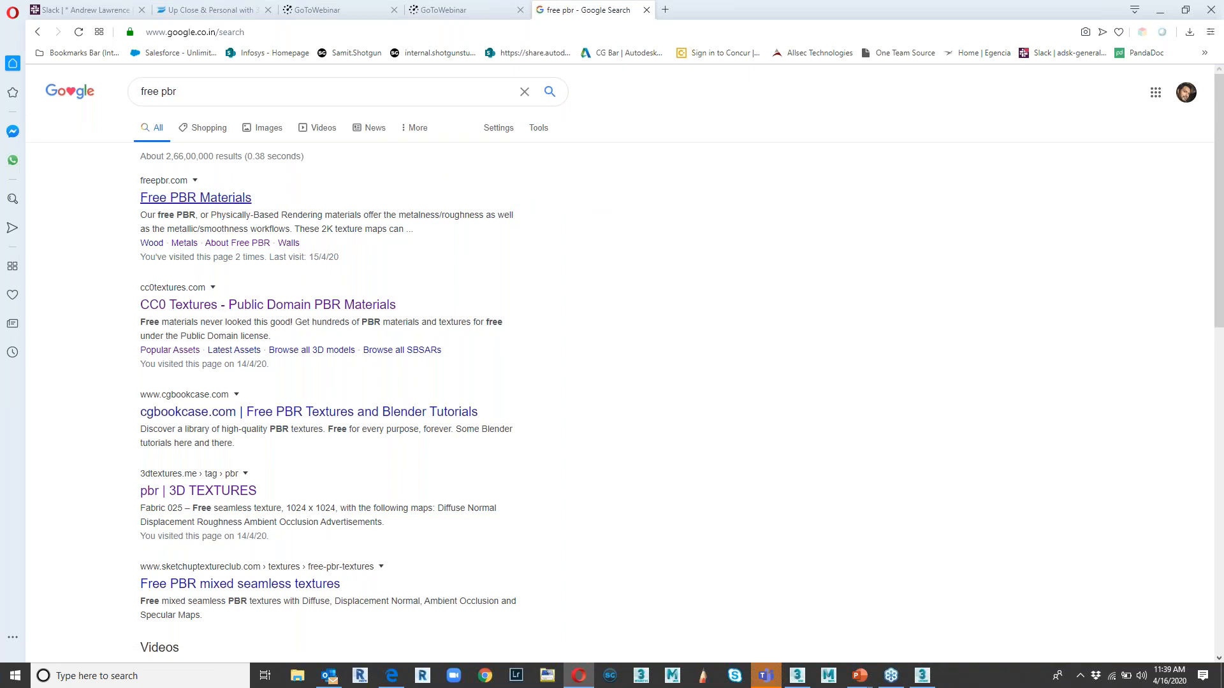
click(195, 198)
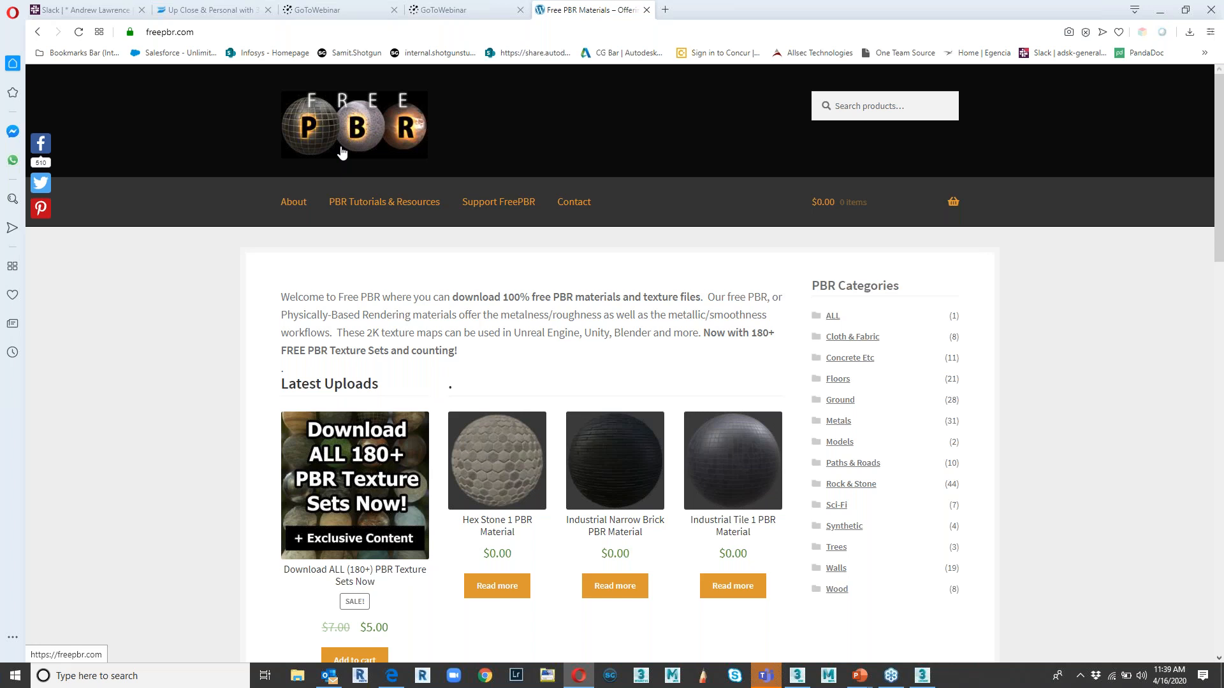
- Look through the latest uploads and the PBR texture categories on freepbr.com
scroll(636, 476, down, 1)
scroll(635, 476, down, 5)
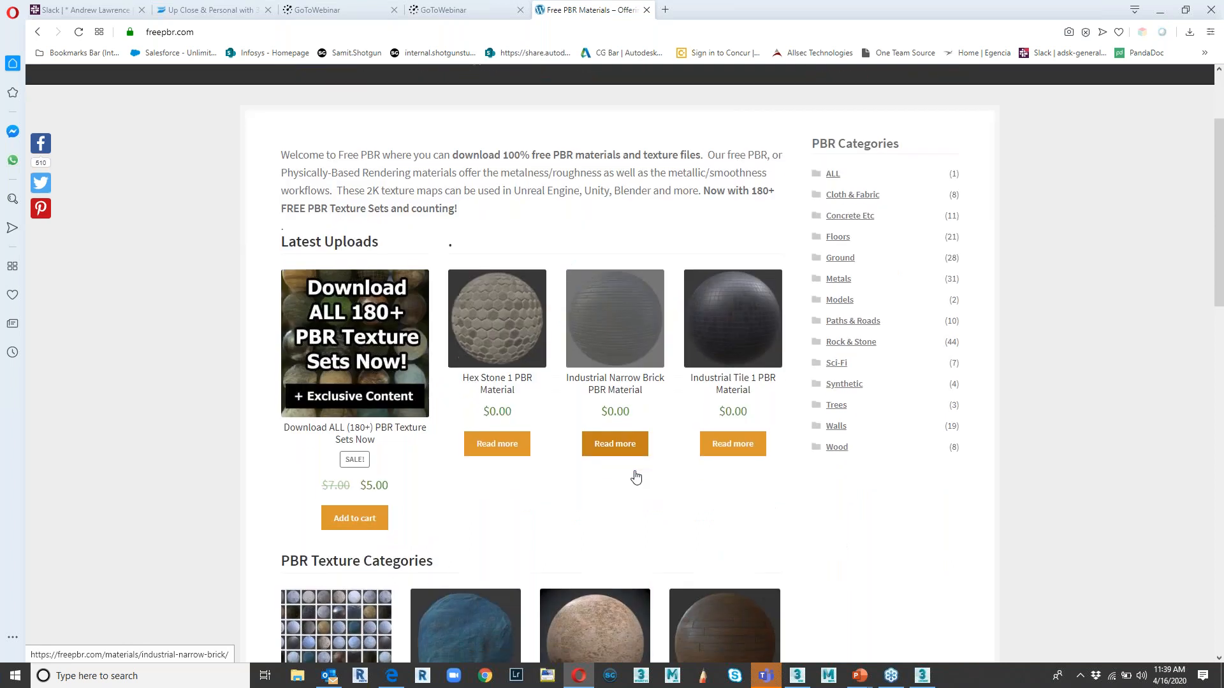
scroll(558, 452, down, 3)
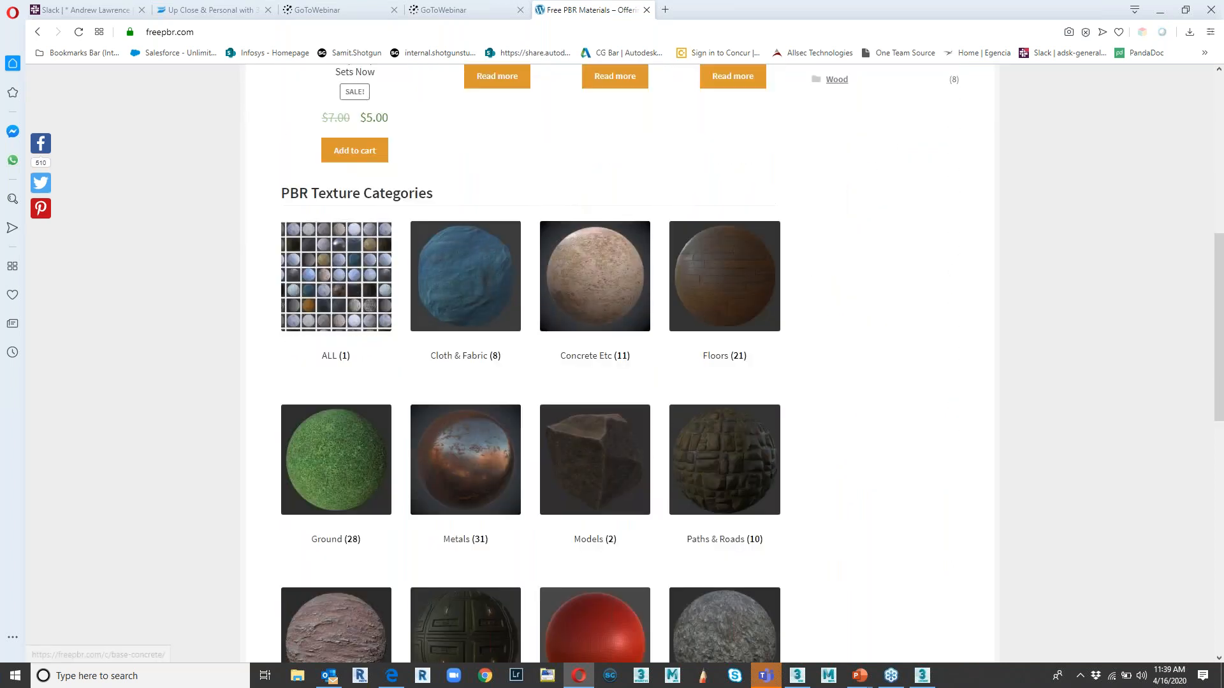
scroll(472, 283, down, 3)
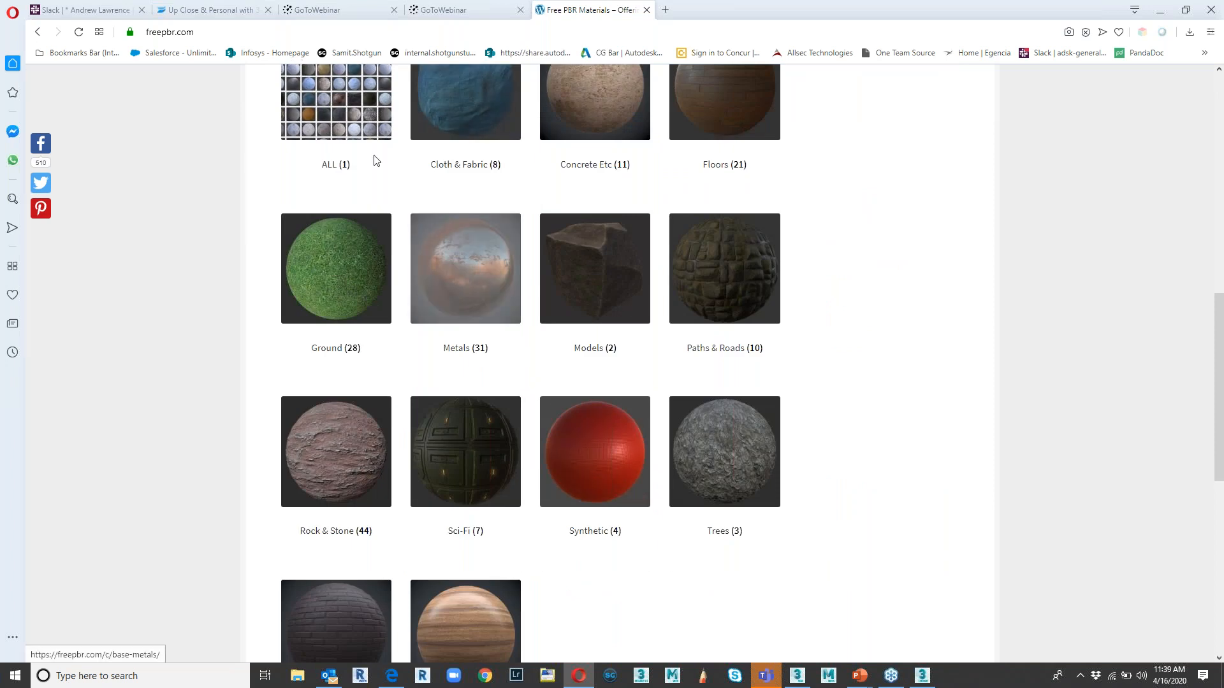
scroll(342, 222, up, 5)
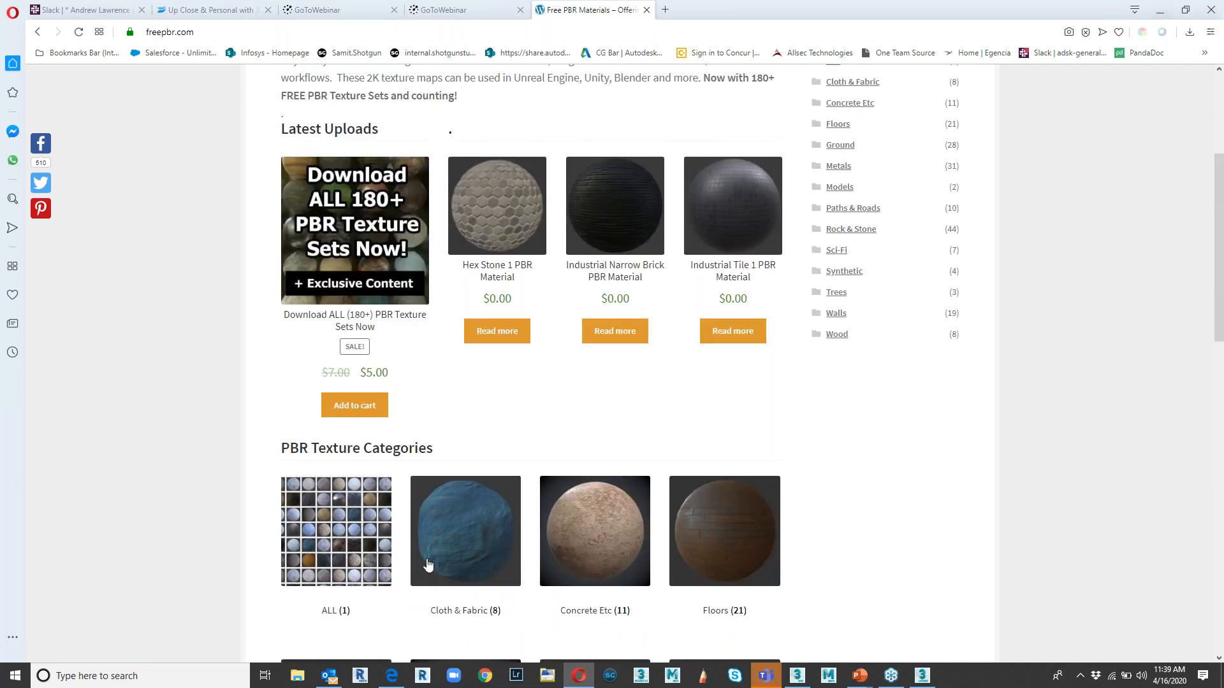
- Switch to File Explorer and open the burlap-stained1-bl texture folder under C:\Demo\MAX\PBR_Shaders
click(298, 675)
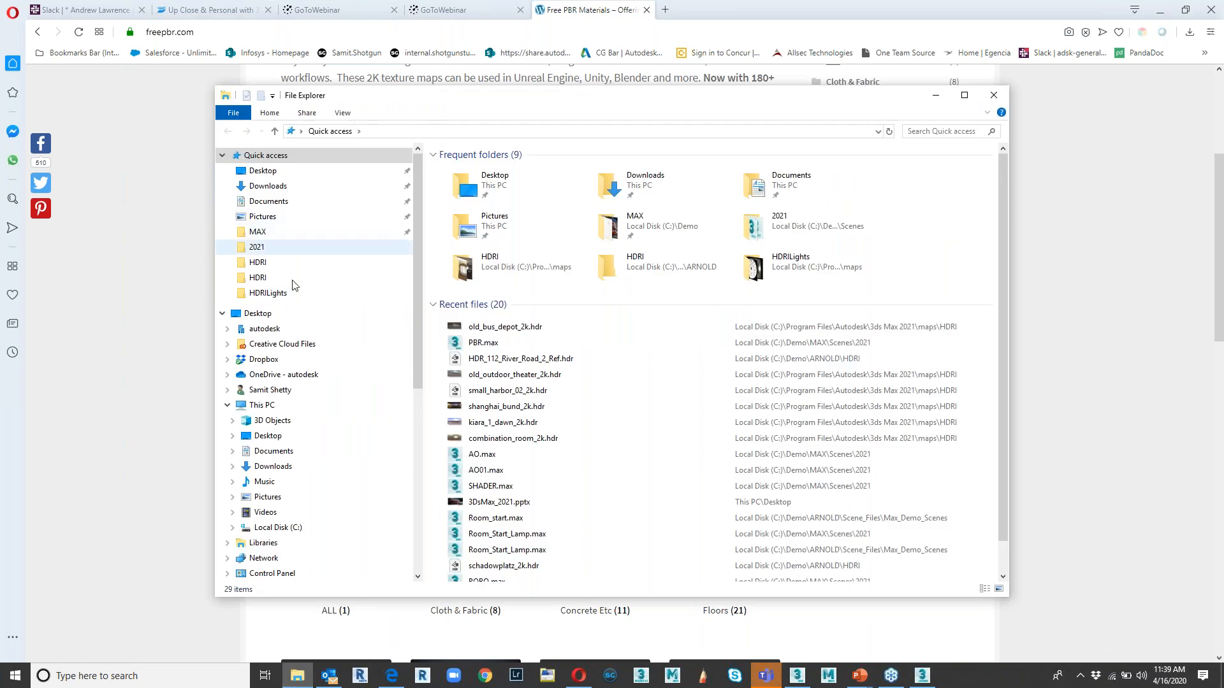
click(278, 528)
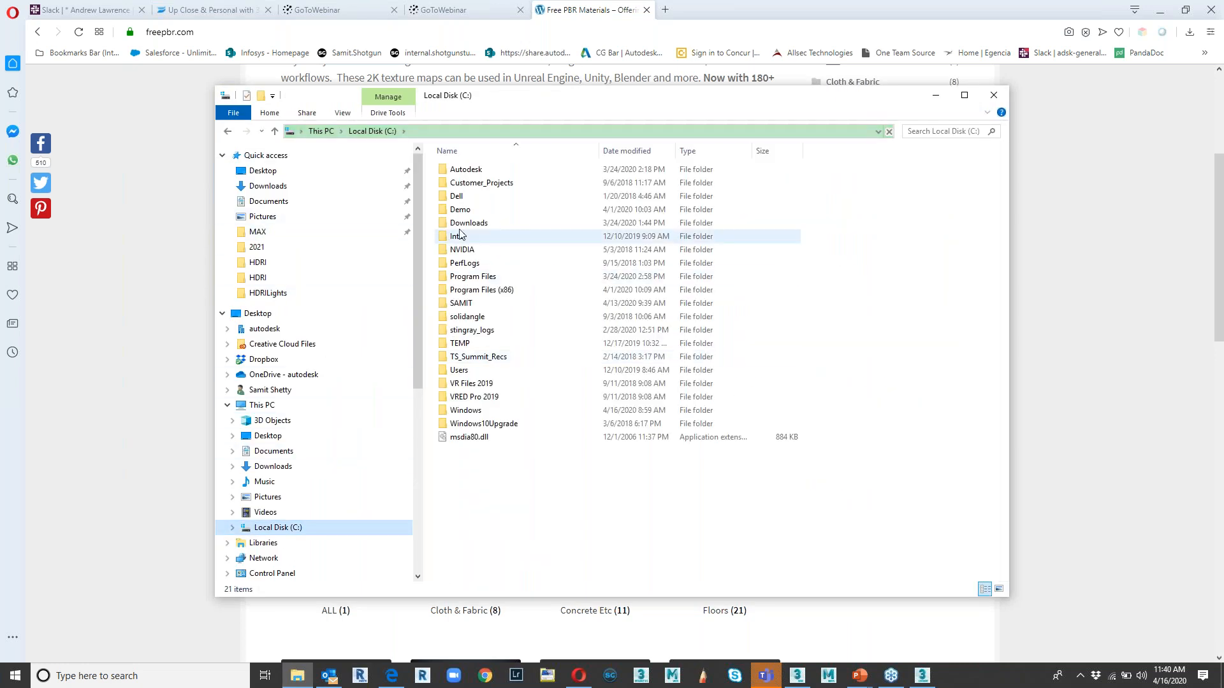
double_click(460, 210)
double_click(473, 265)
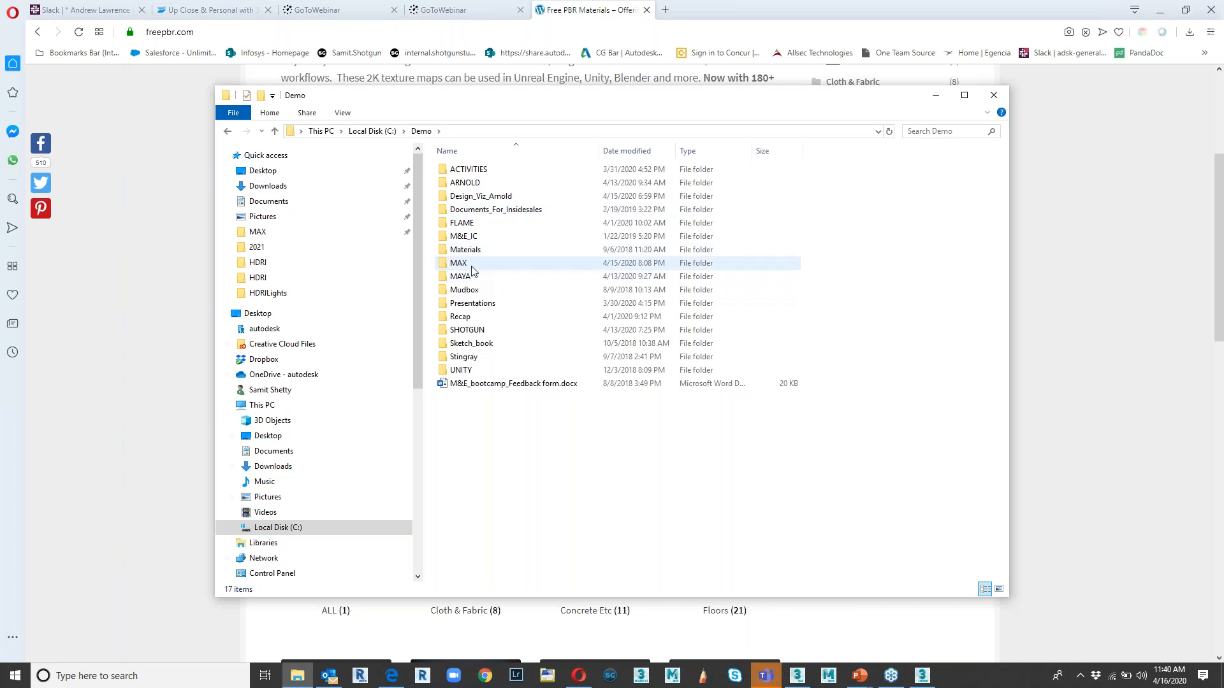
double_click(472, 237)
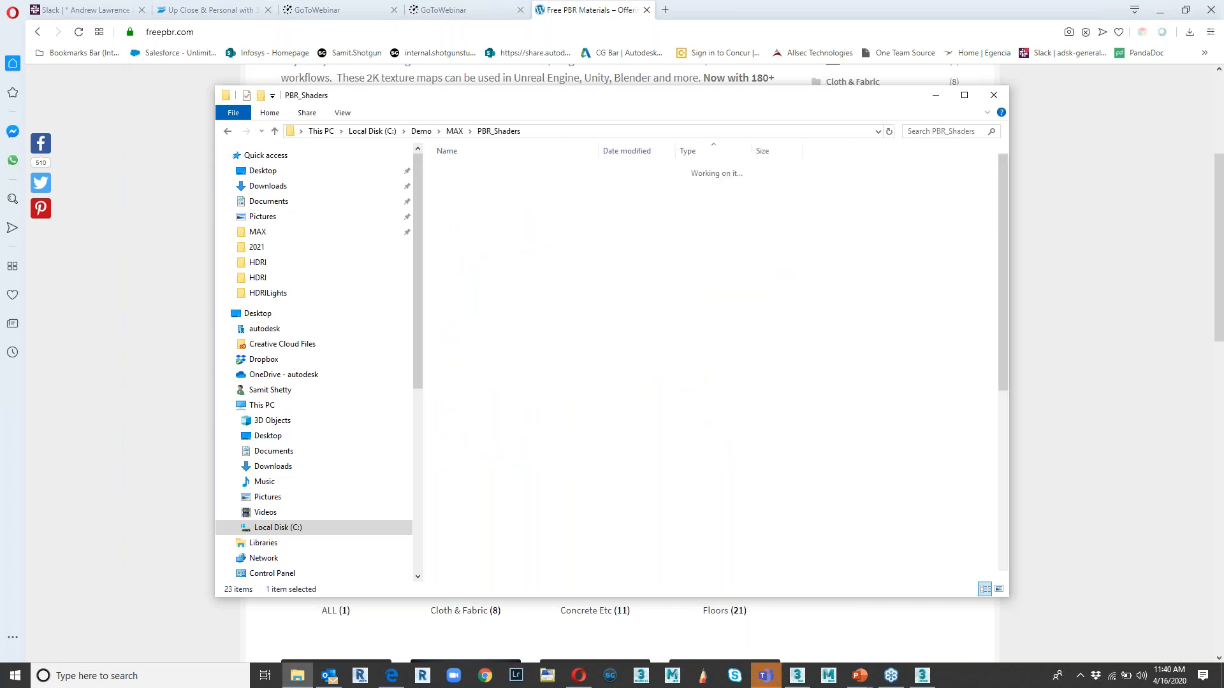
double_click(479, 171)
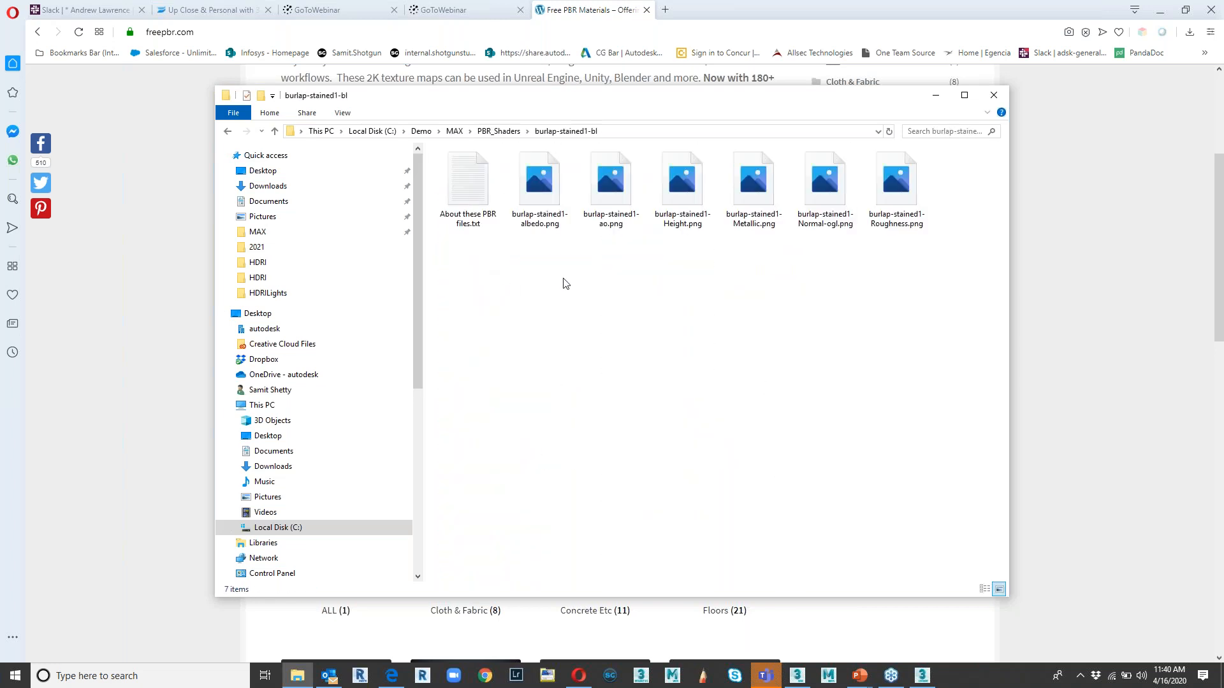
- Open the sibling Fabric_Padded_004_SD folder and view its texture images from the base color map through the roughness map
click(274, 131)
click(488, 224)
double_click(489, 223)
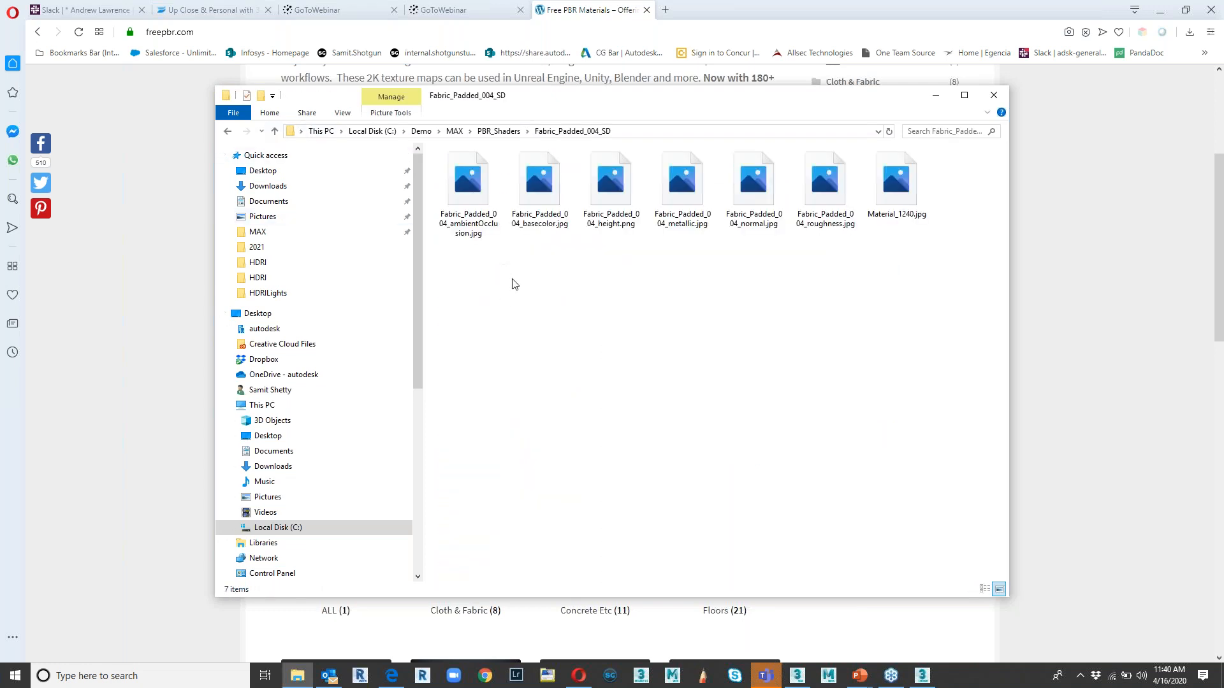
double_click(529, 192)
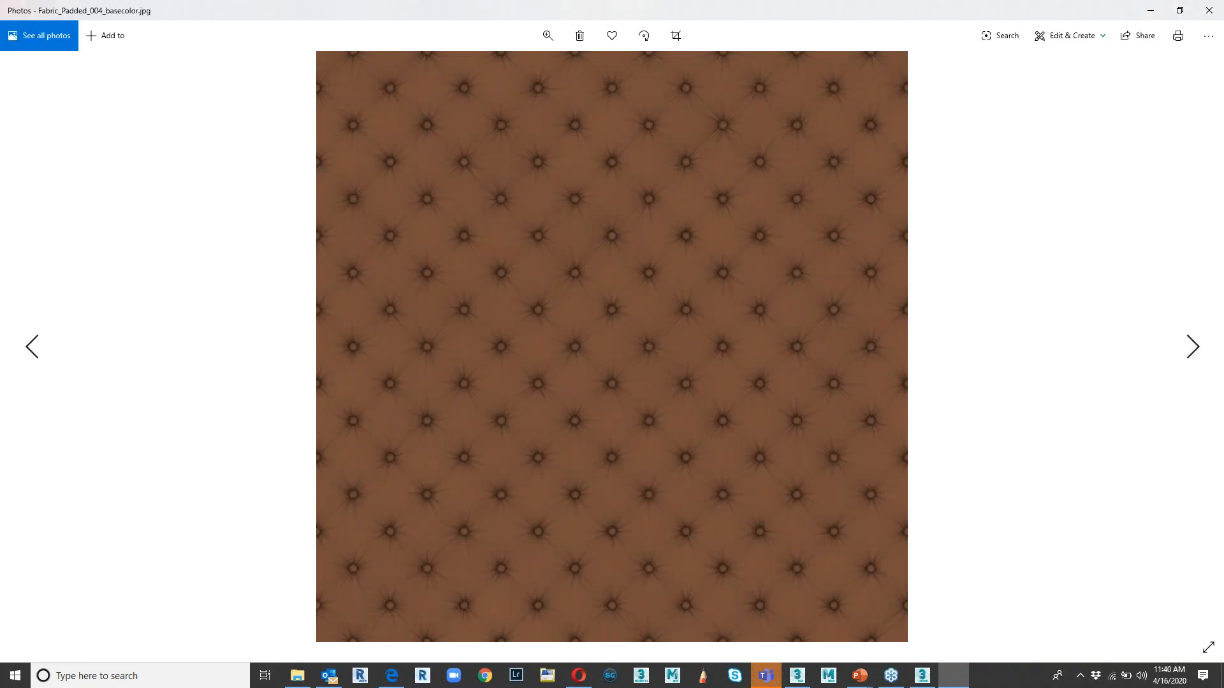
click(1192, 349)
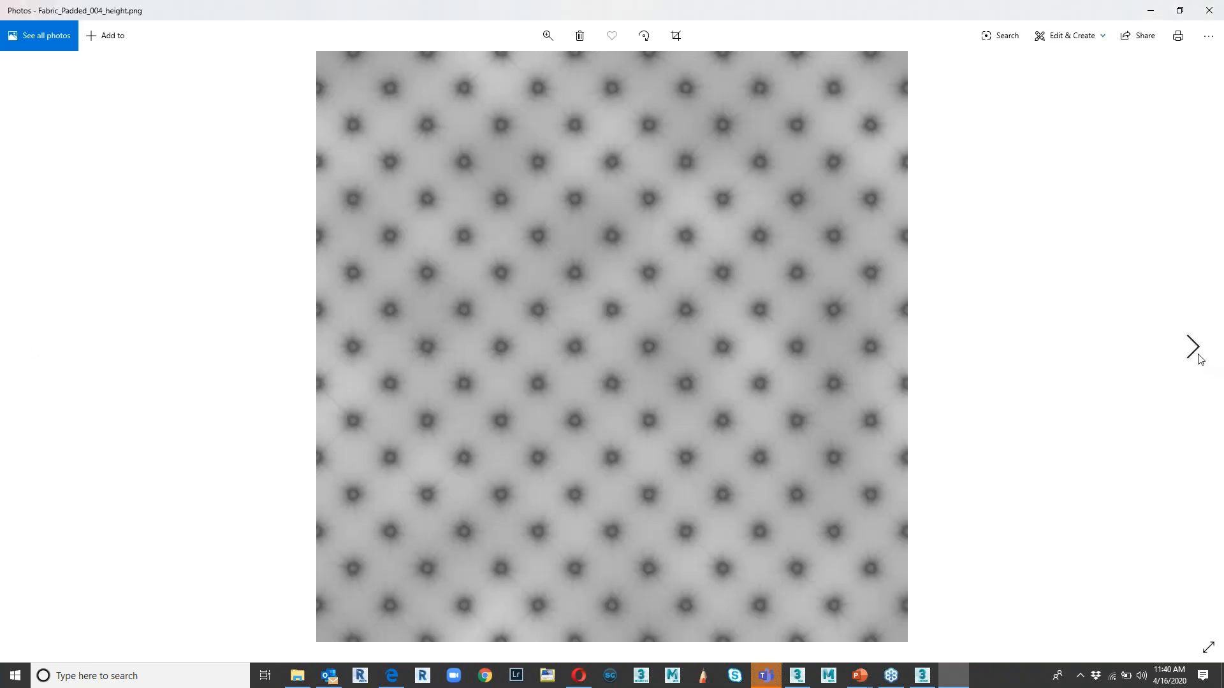
click(1191, 348)
click(1190, 348)
click(1191, 348)
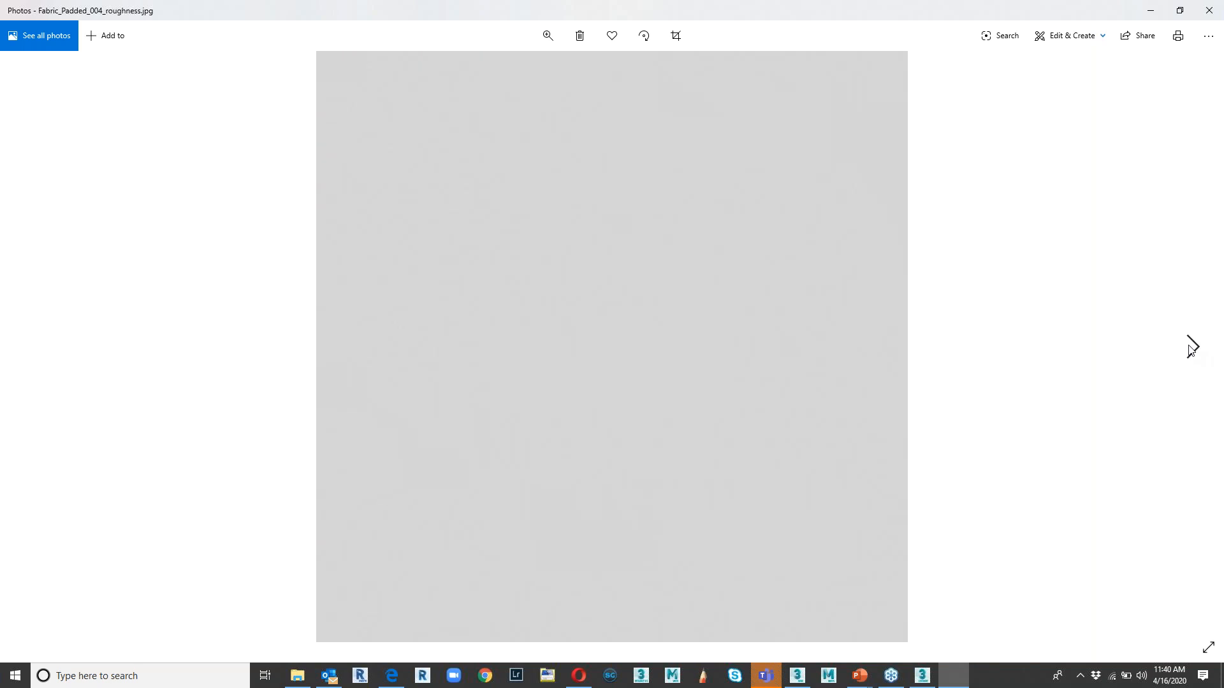
click(1208, 10)
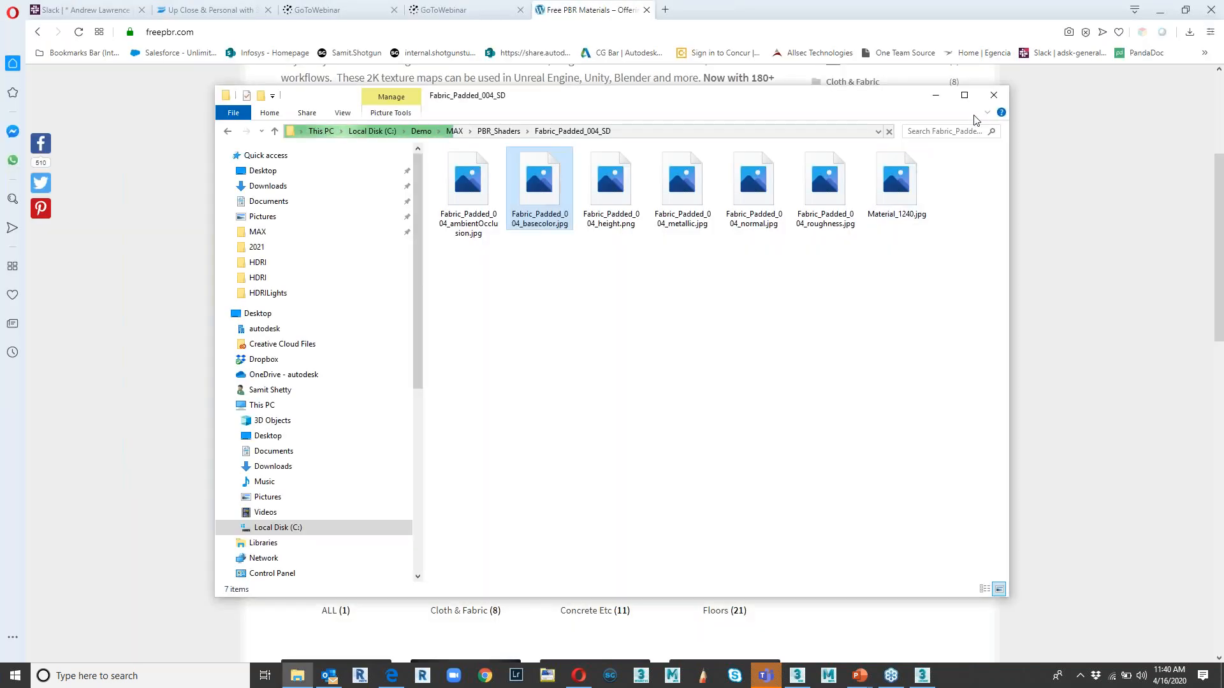
- Close the texture folder window, clear the browser away, and bring up the 3ds Max Asset Library
click(990, 99)
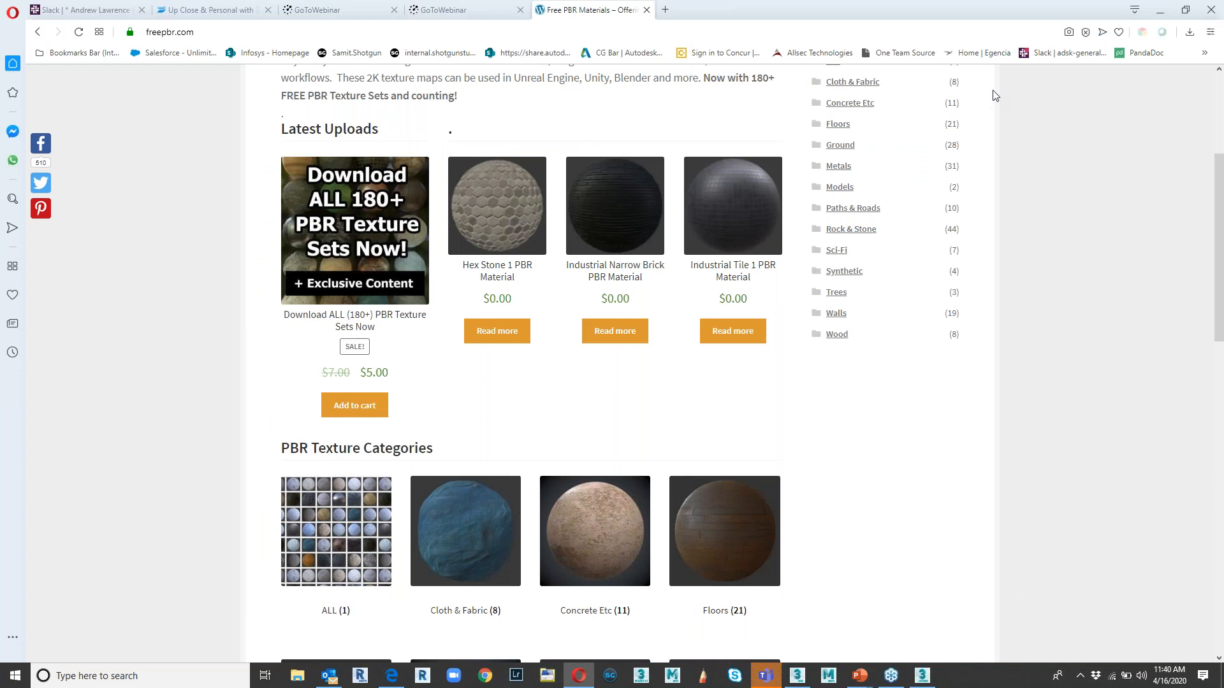
click(1161, 10)
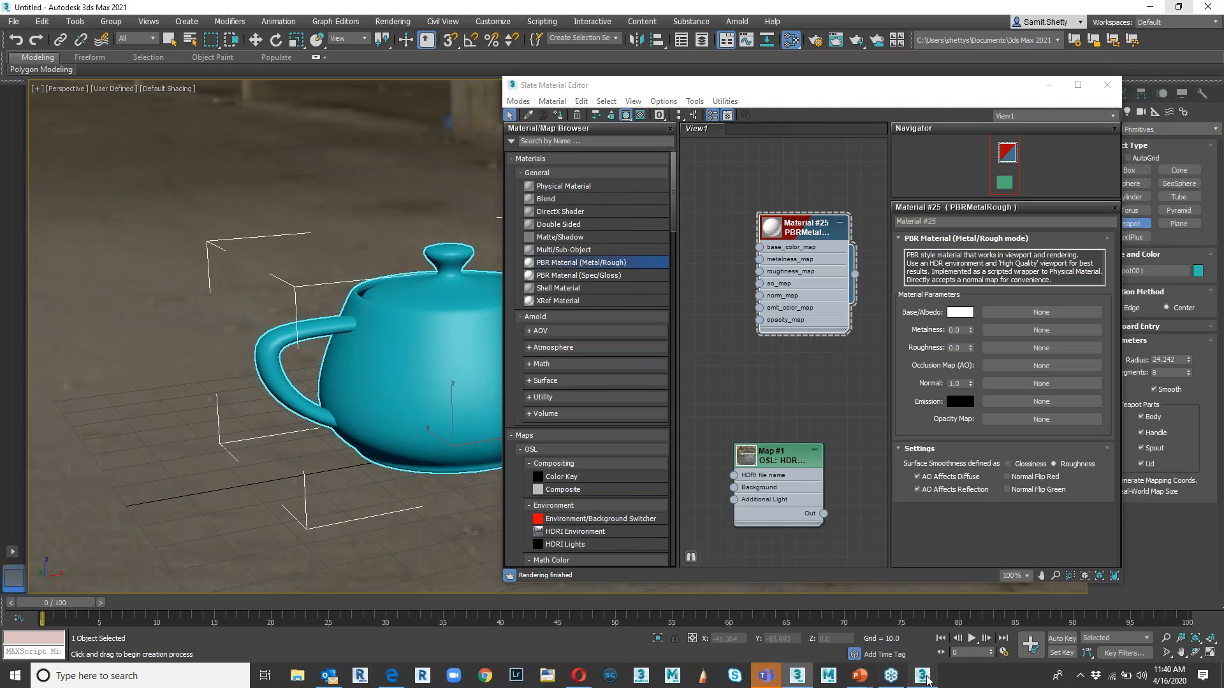
click(922, 676)
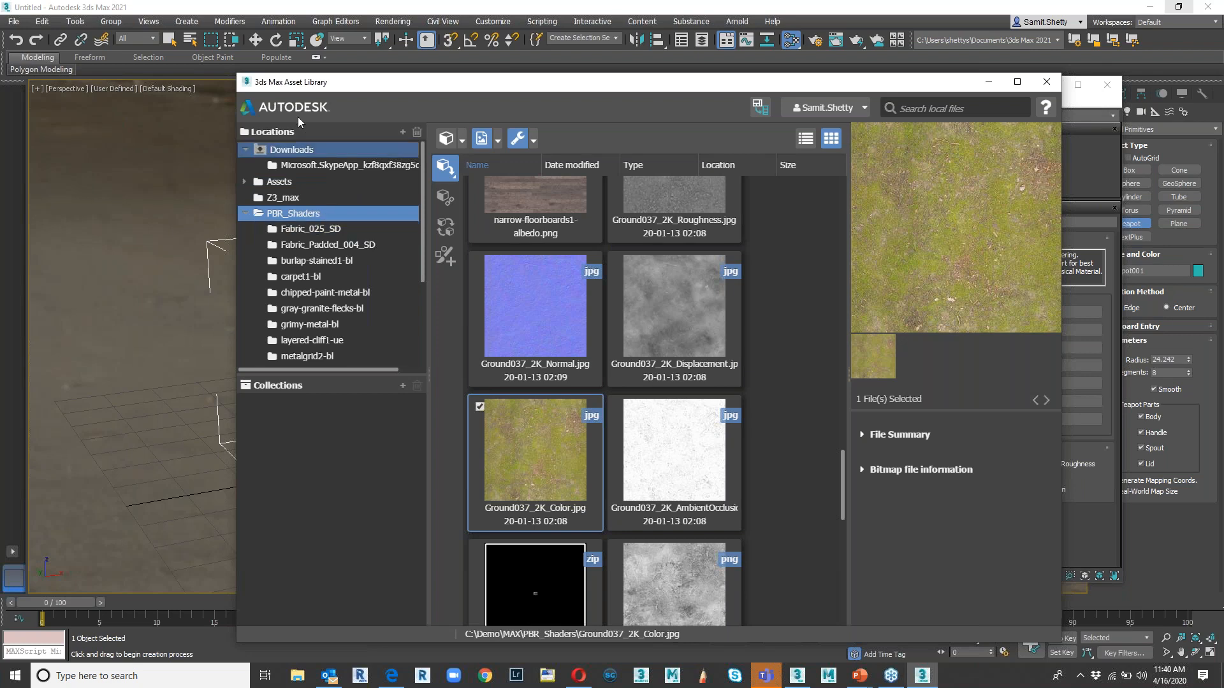
drag(321, 86, 312, 78)
- Look through the PBR_Shaders subfolders, including Fabric_025_SD, Fabric_Padded_004_SD, carpet1-bl, chipped-paint-metal-bl and gray-granite-flecks-bl
click(326, 224)
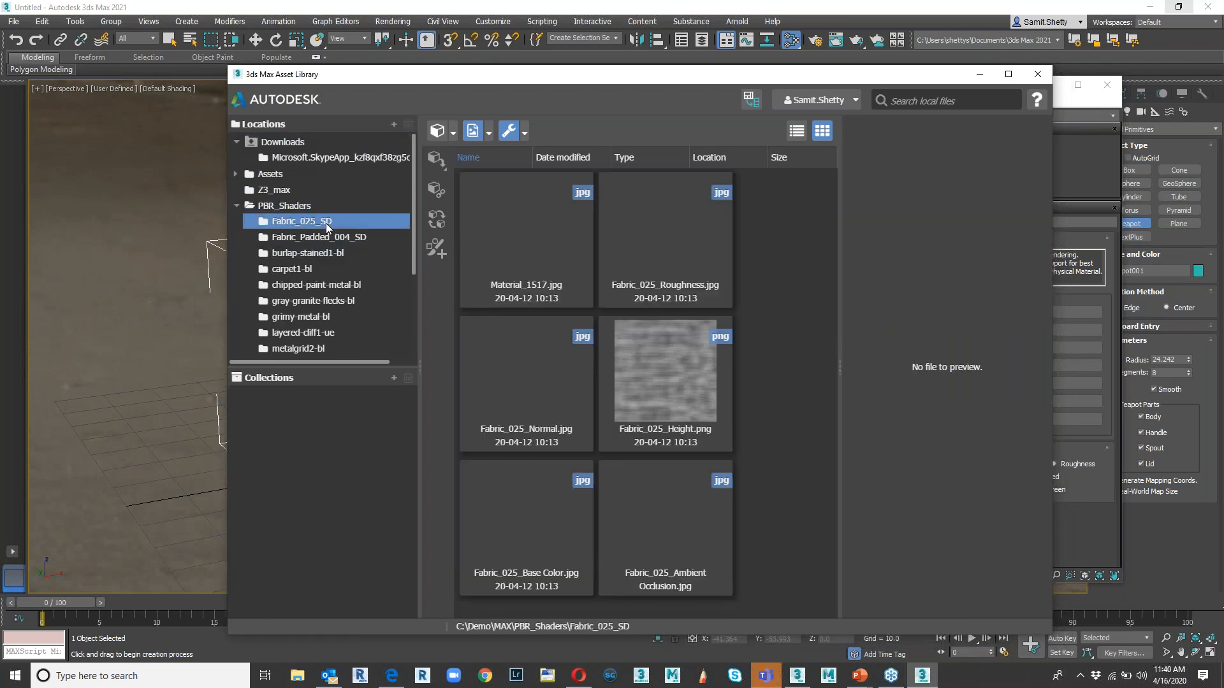
click(318, 240)
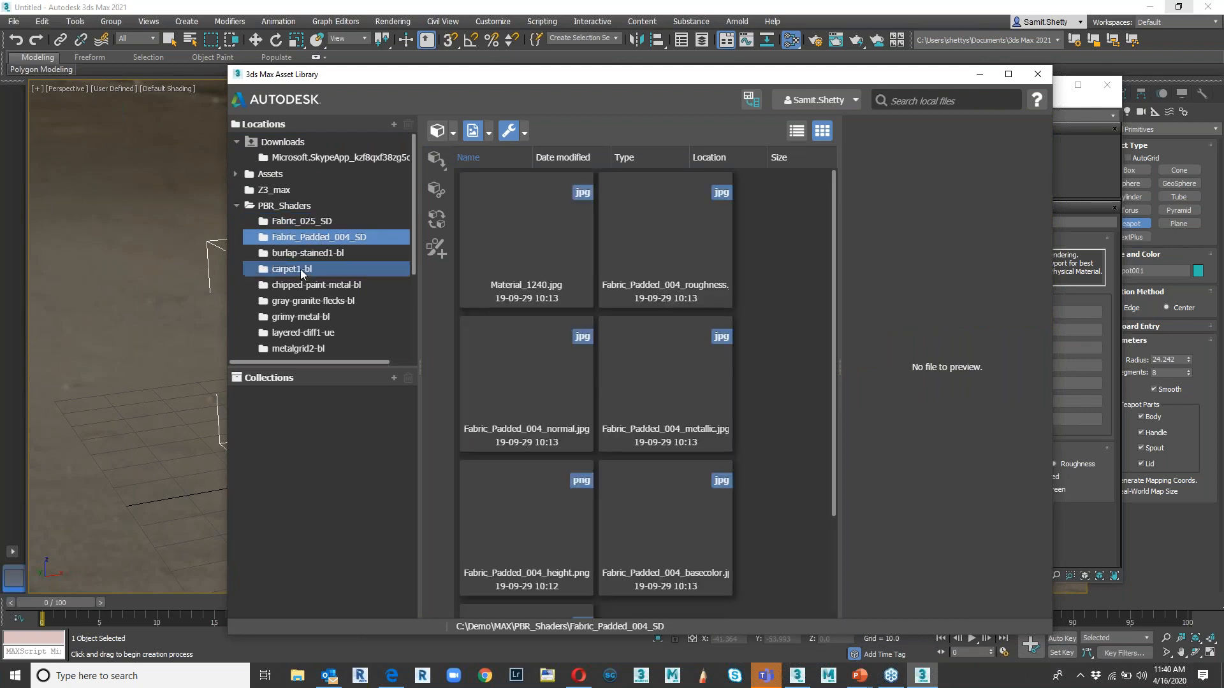
click(301, 269)
click(304, 286)
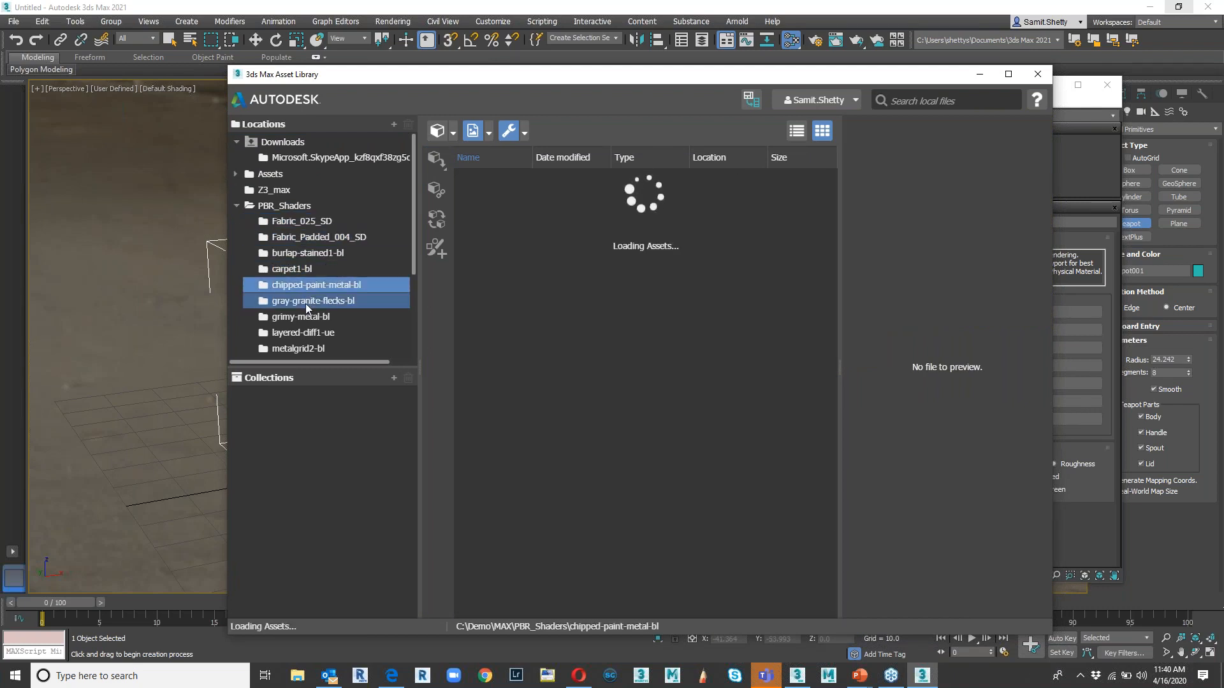
click(304, 302)
drag(413, 239, 430, 350)
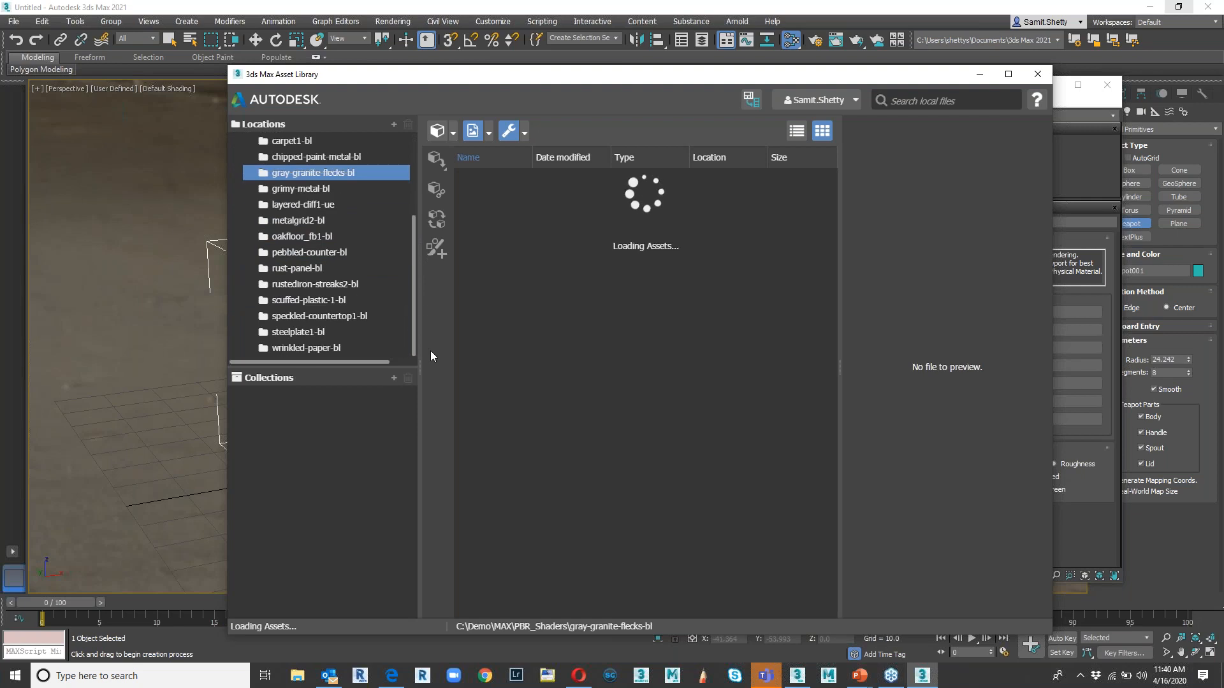
scroll(334, 243, up, 3)
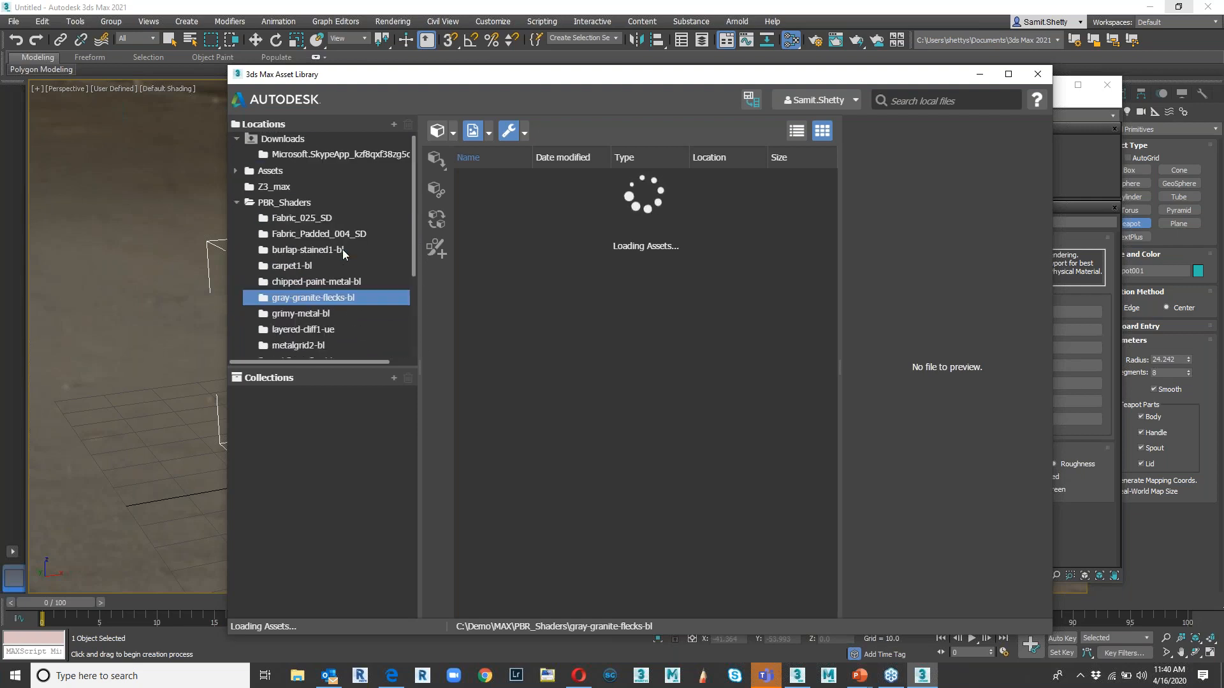
- Show the files of the PBR_Shaders folder and select ornate-brass2_preview.jpg among the ornate-brass2 textures
click(281, 206)
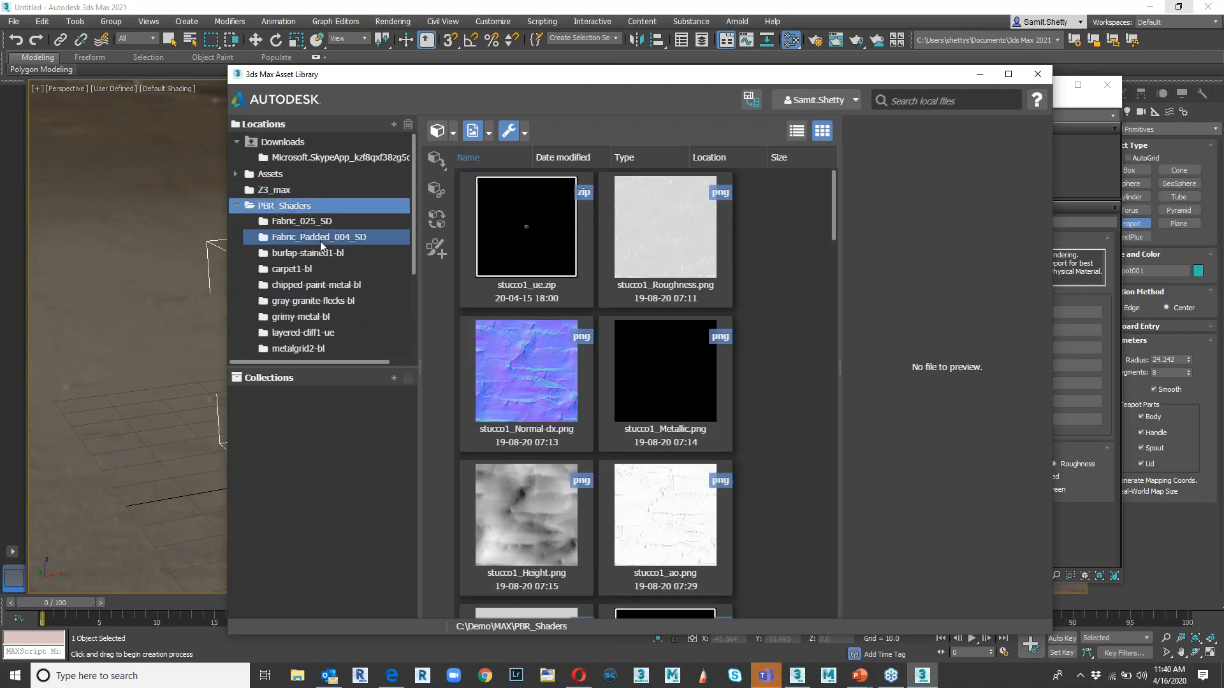
scroll(348, 271, down, 2)
scroll(348, 273, down, 1)
scroll(514, 307, down, 5)
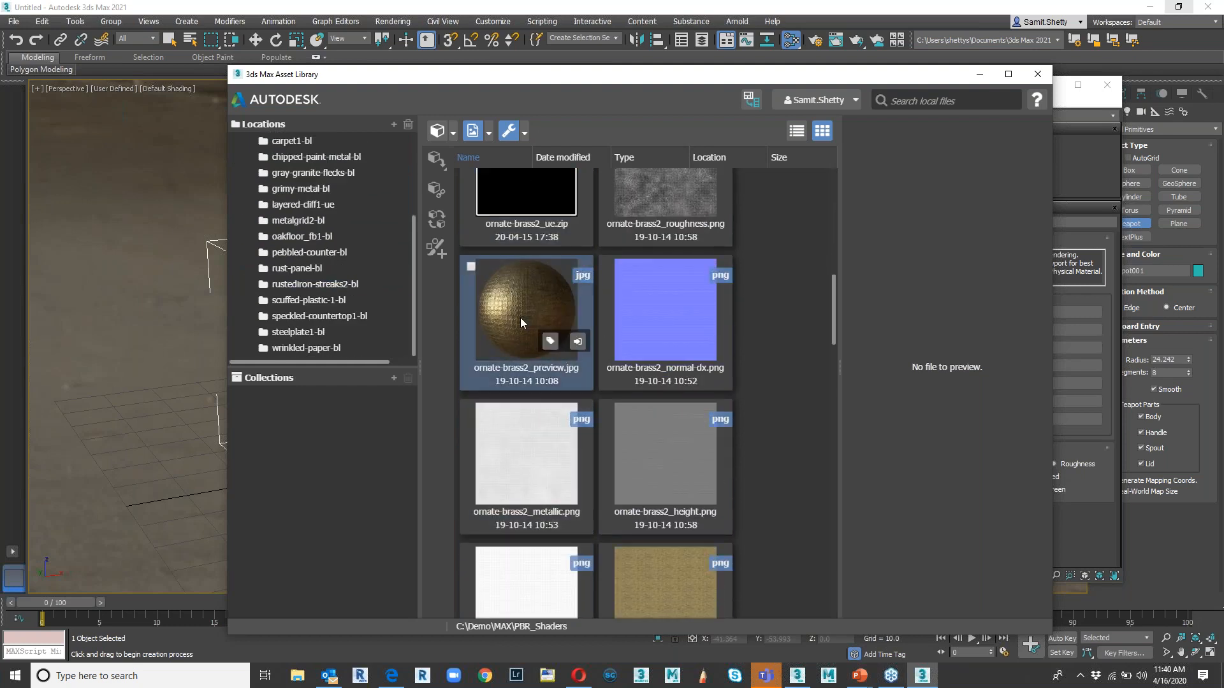
scroll(520, 319, up, 2)
scroll(520, 332, down, 1)
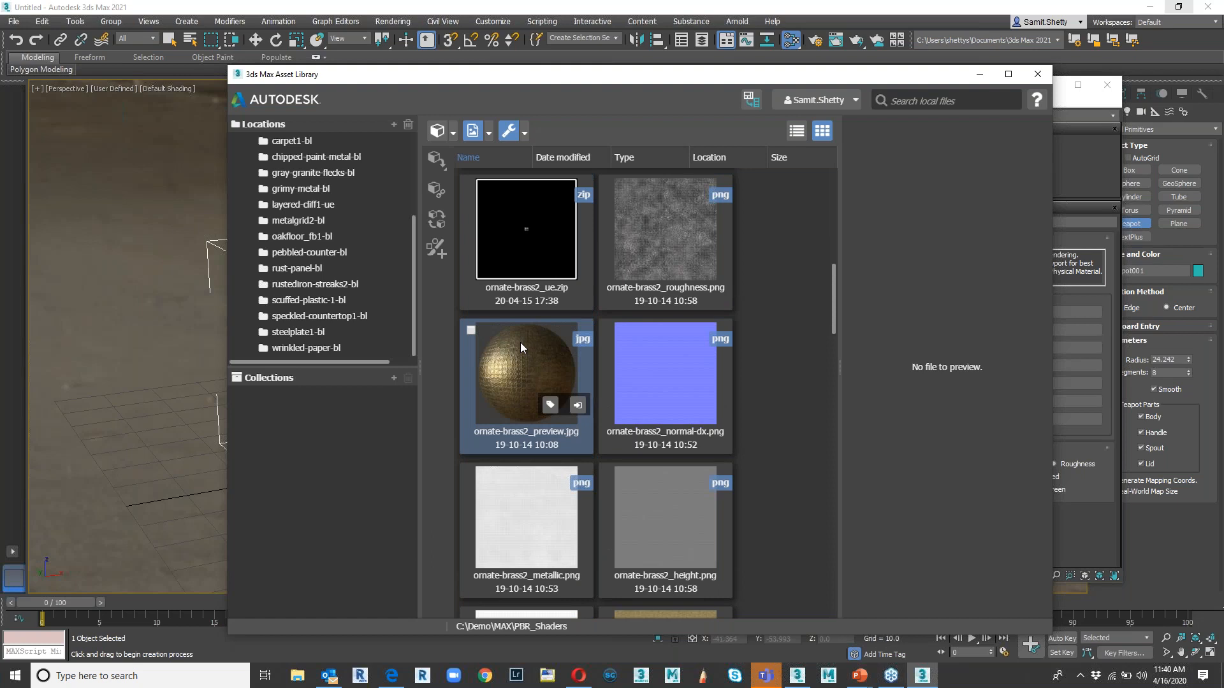
click(521, 342)
- Expand the bitmap file information and arrange the Asset Library beside the Slate Material Editor so the material's map slots are accessible
drag(637, 79, 423, 36)
click(637, 217)
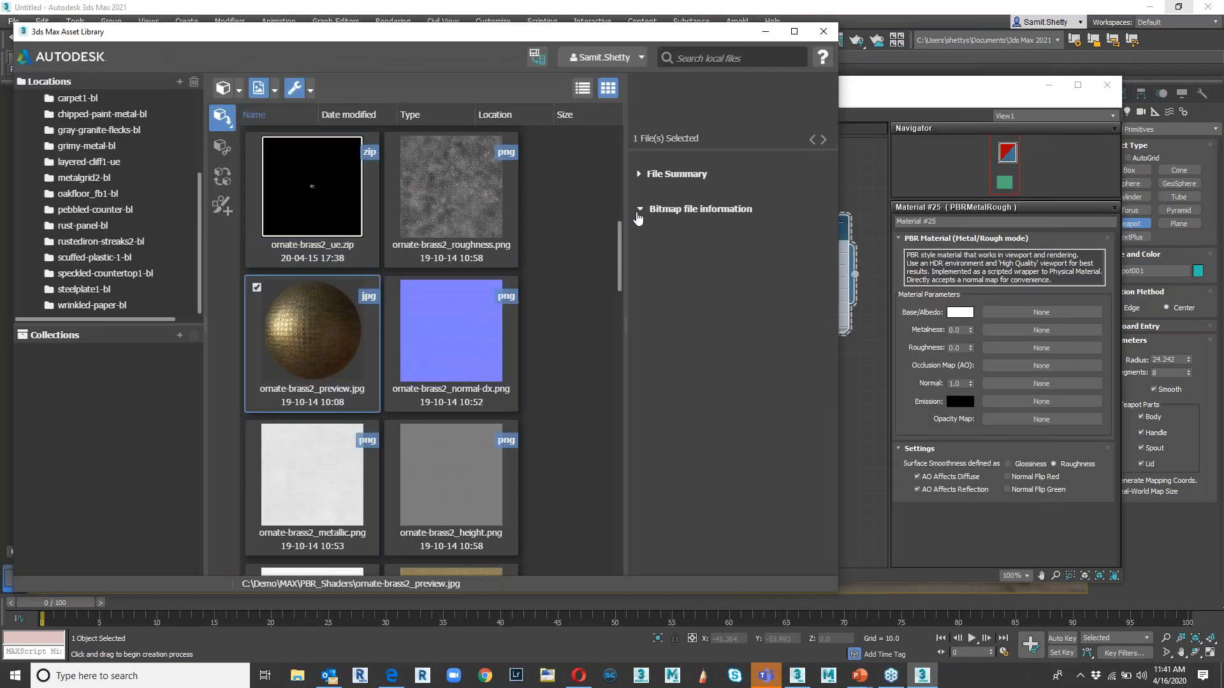
drag(681, 33, 634, 35)
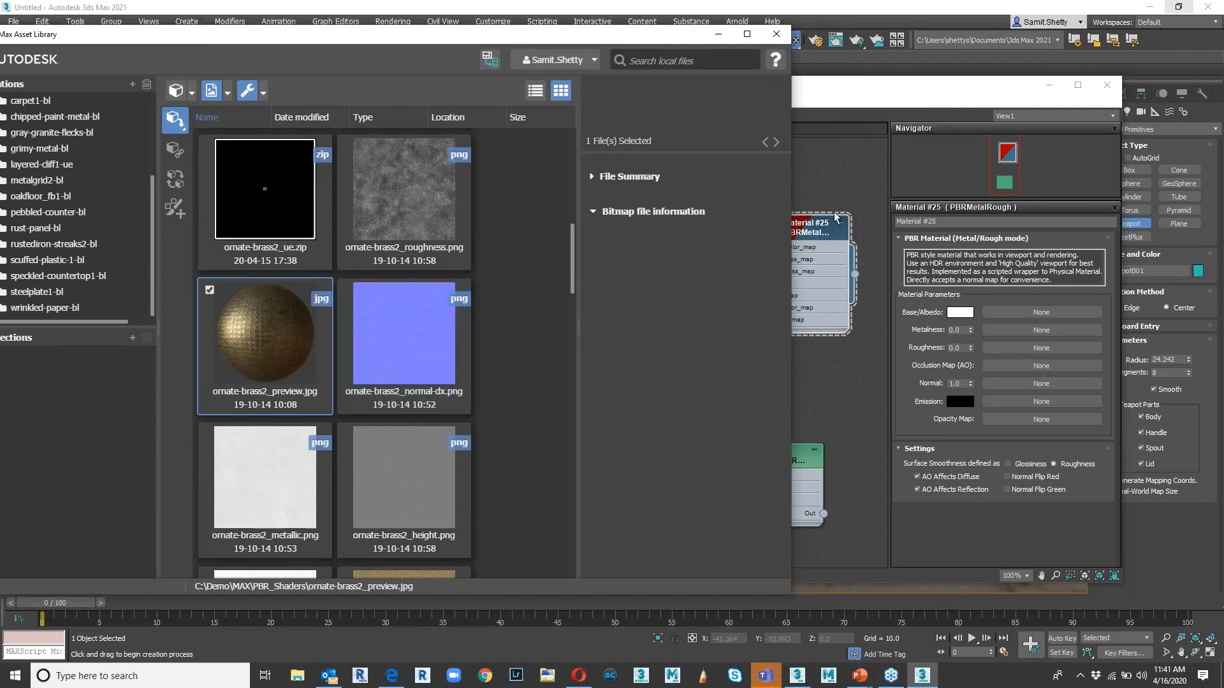
drag(901, 91, 952, 68)
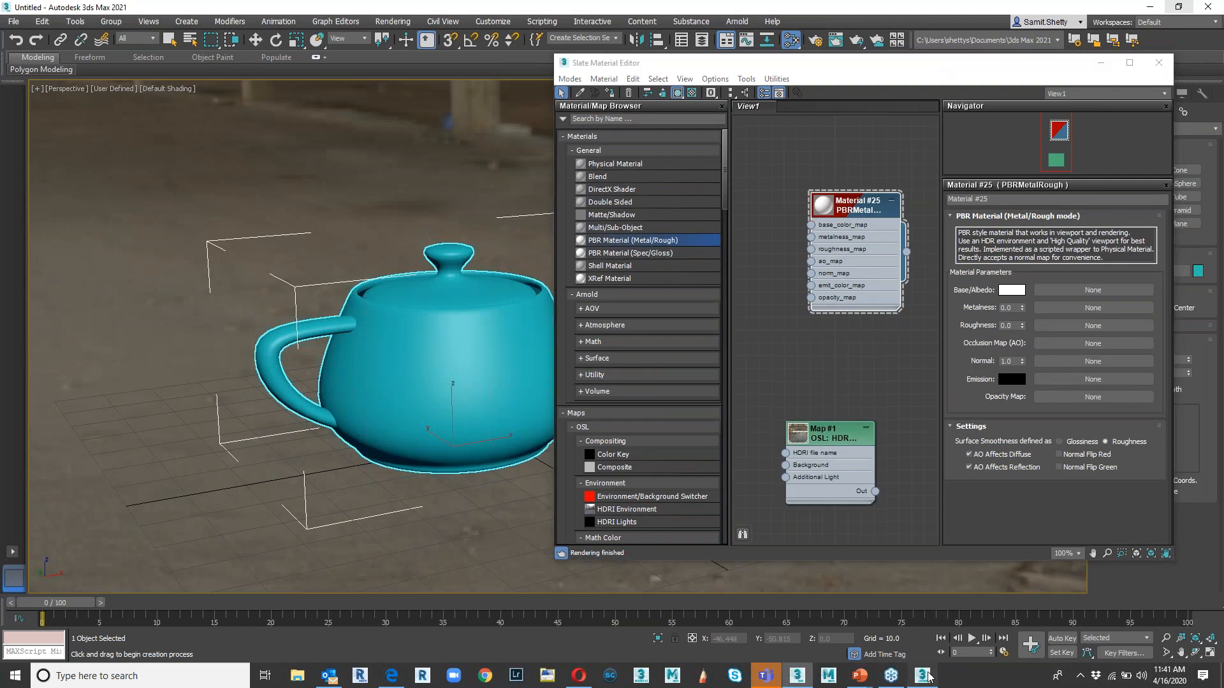
click(923, 675)
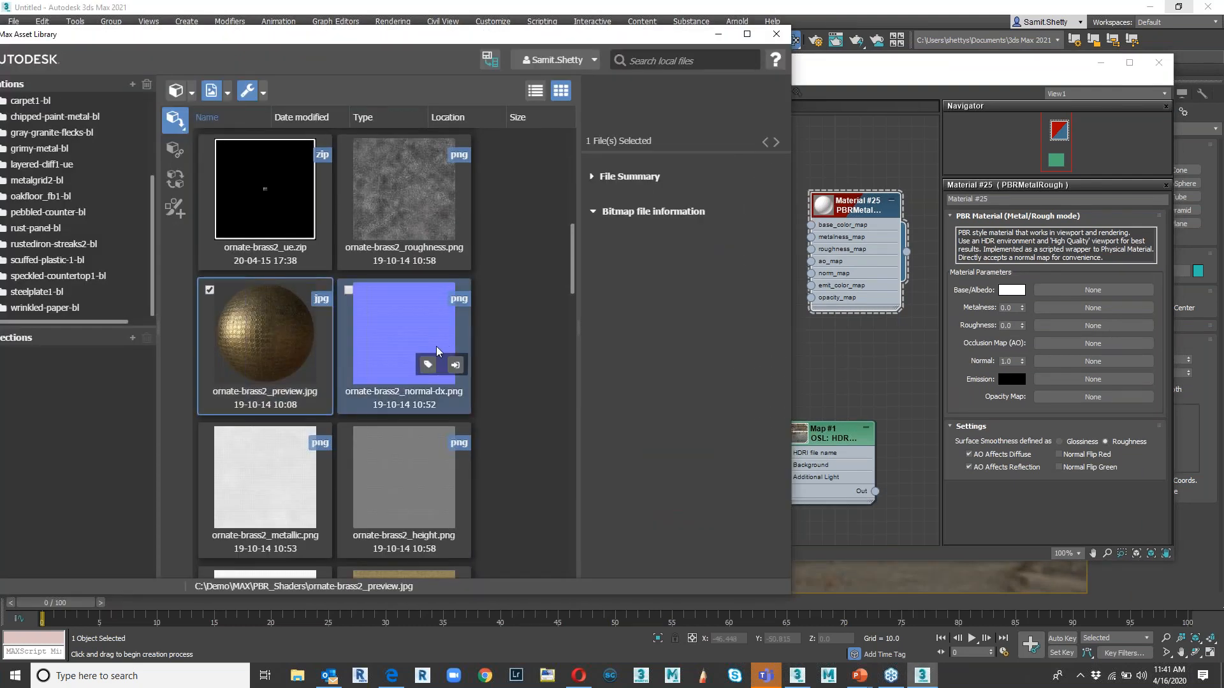
- Go through the ornate-brass2 metallic, height and albedo textures, leaving ornate-brass2_albedo.png selected
scroll(438, 351, down, 1)
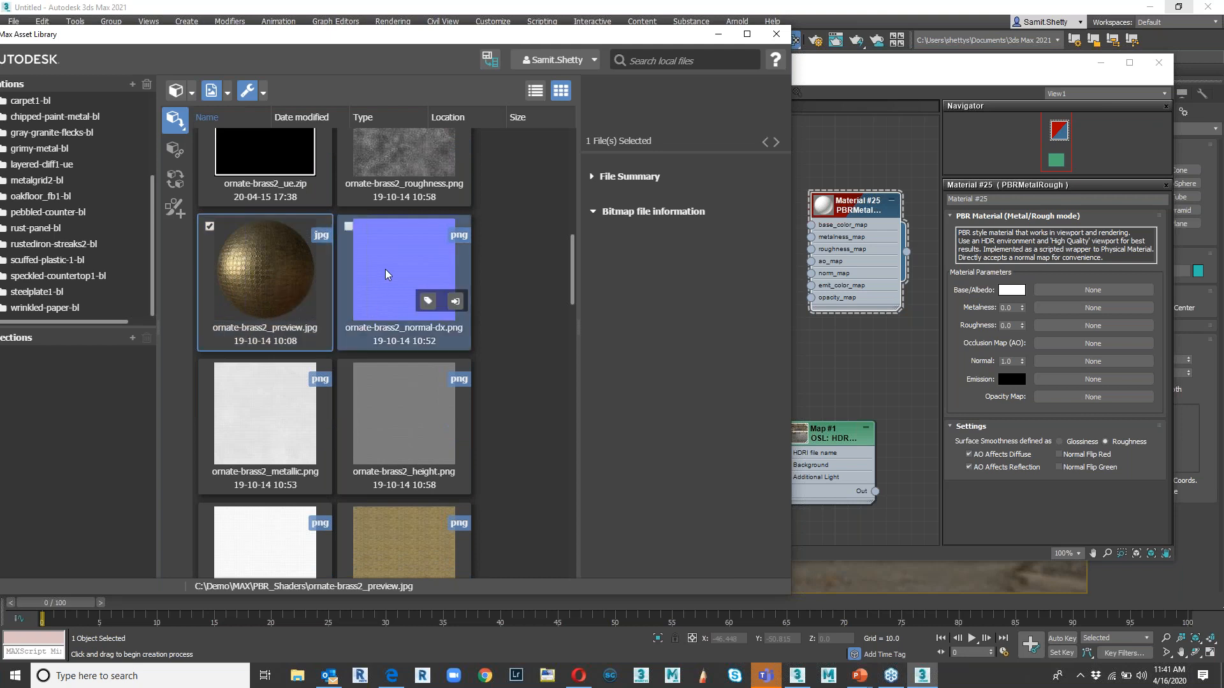
click(284, 410)
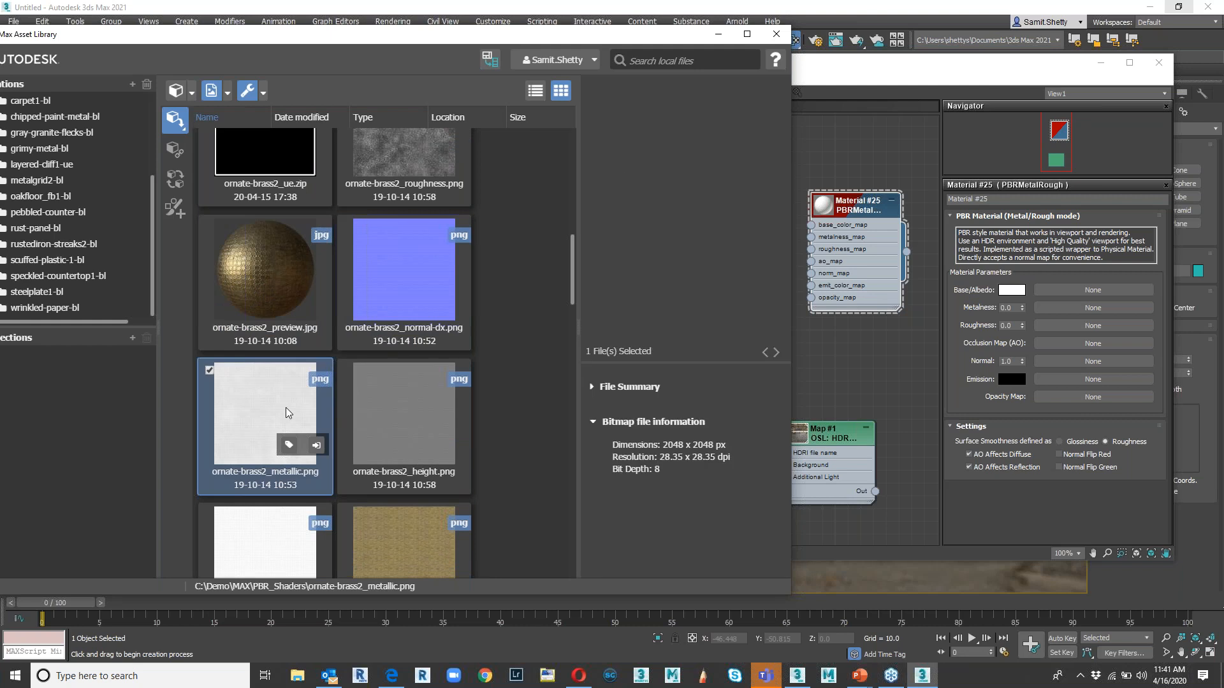
click(408, 437)
scroll(409, 436, down, 1)
click(407, 500)
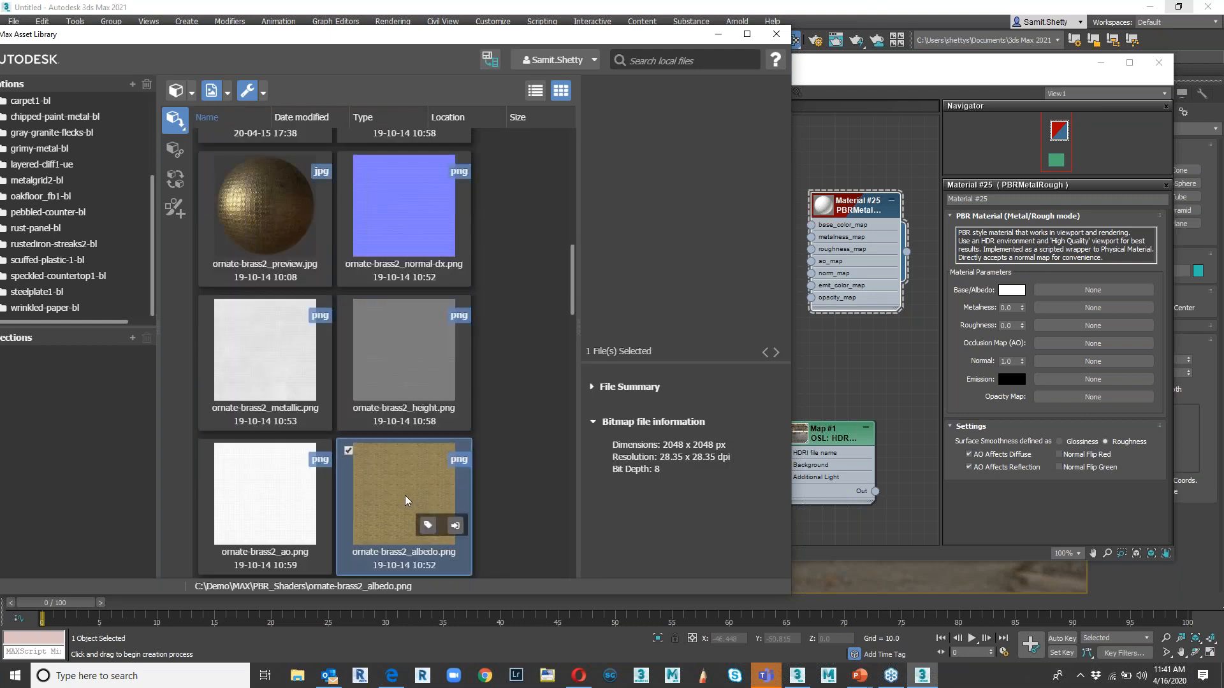
scroll(405, 501, down, 1)
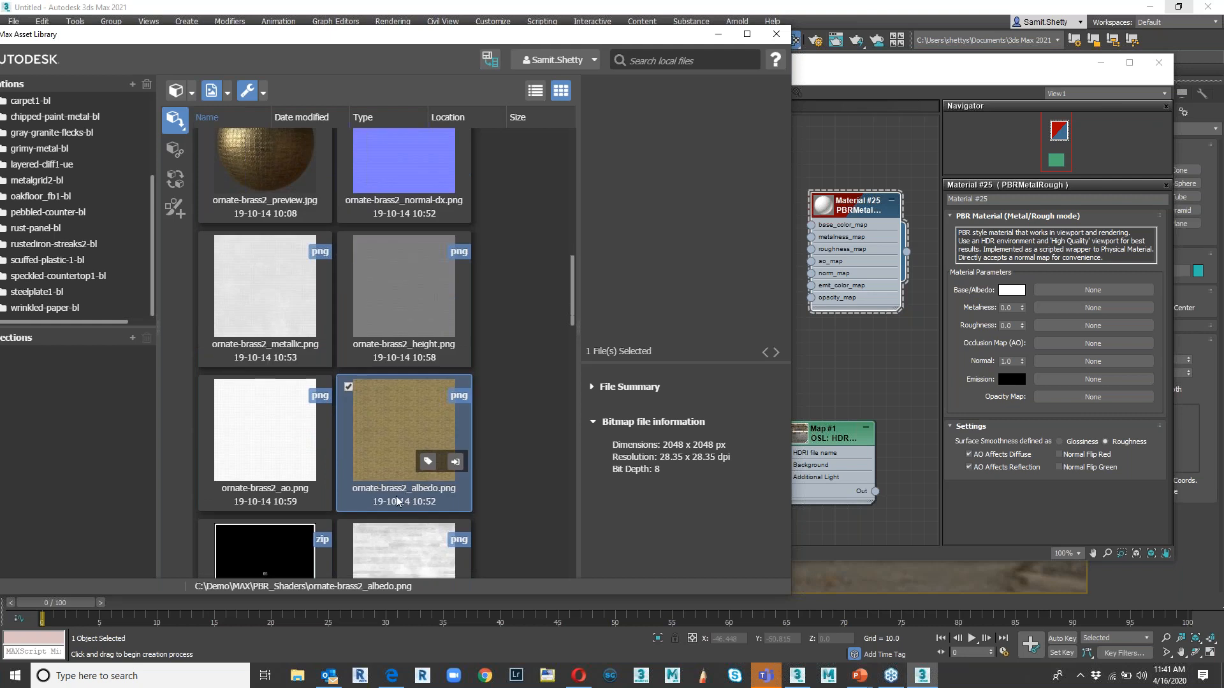
- Assign the ornate-brass2 albedo, metallic, ao and normal-dx textures to the PBR material's base colour, metalness, occlusion and normal slots
click(242, 430)
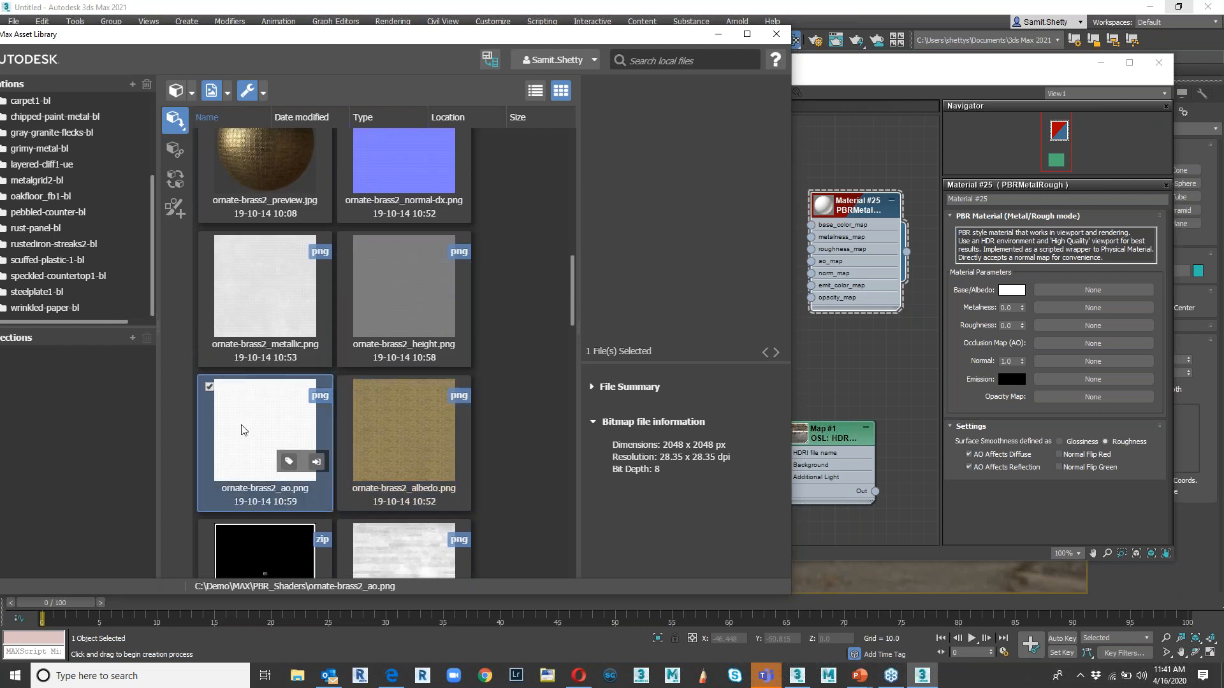
scroll(242, 431, up, 1)
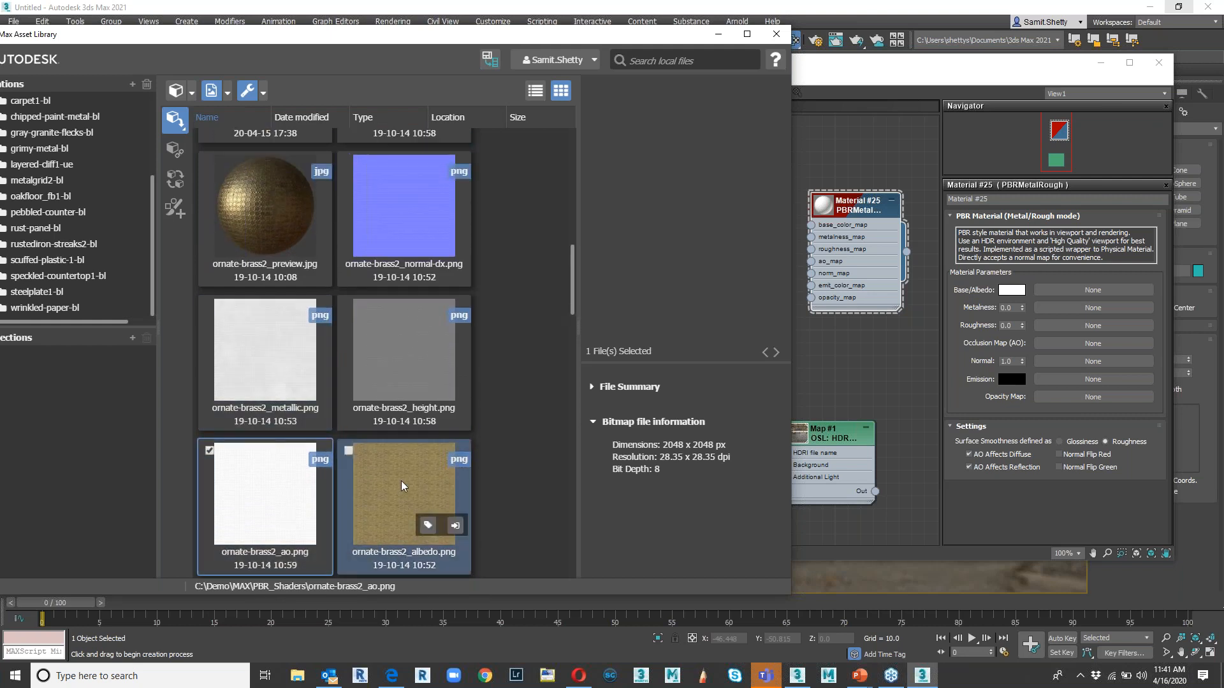
drag(398, 486, 1069, 295)
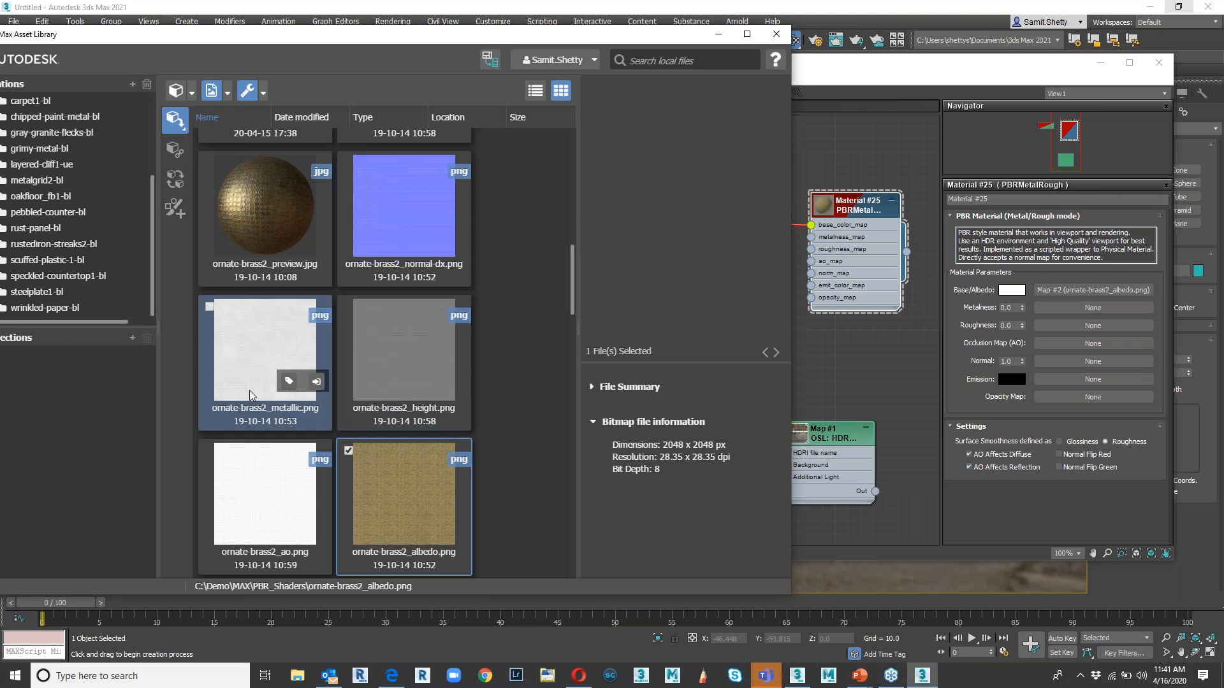
drag(248, 371, 1098, 310)
drag(258, 507, 1078, 349)
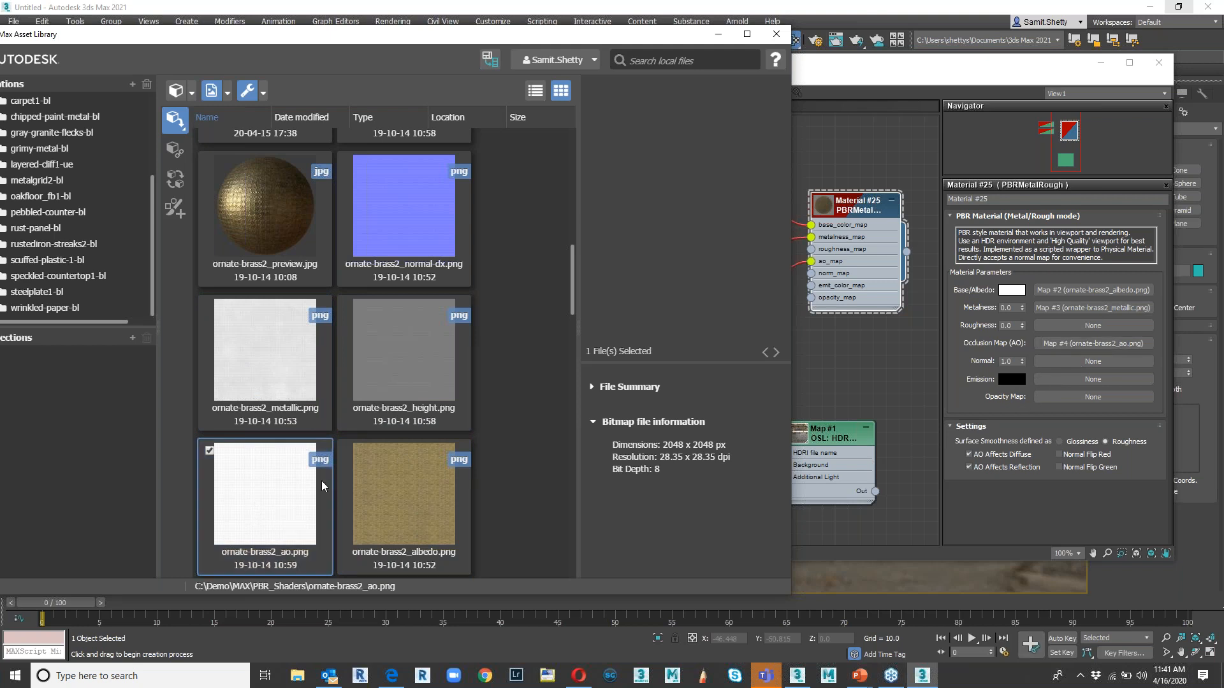
drag(403, 204, 1086, 366)
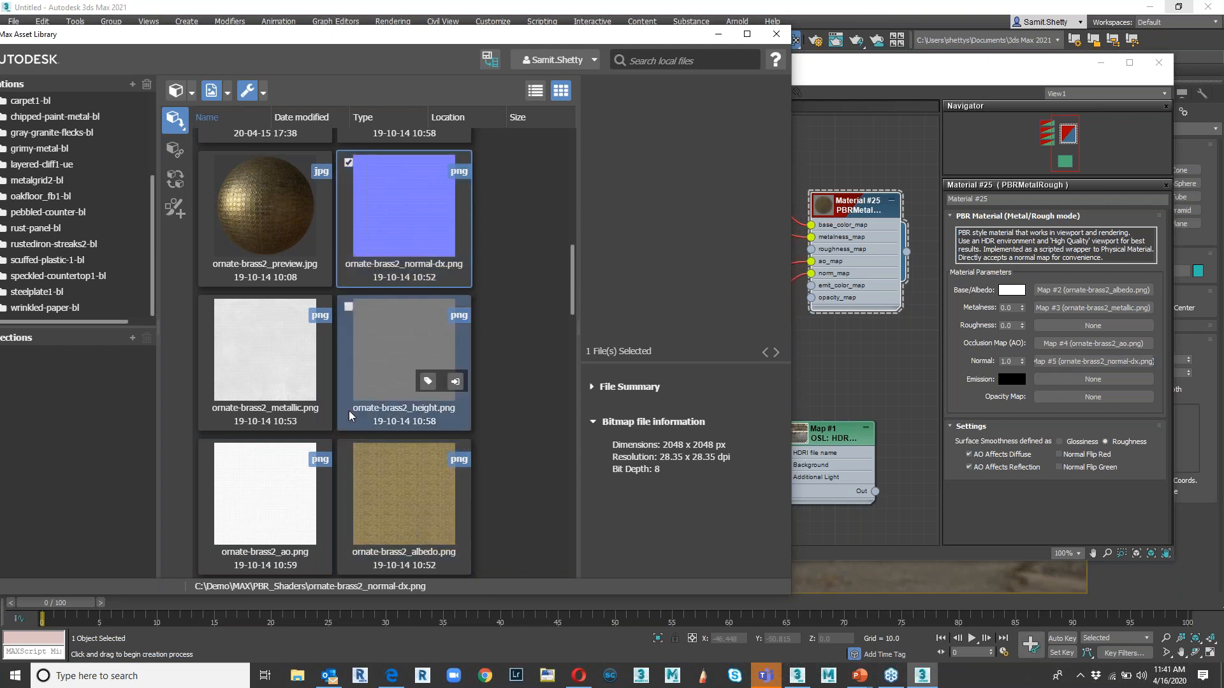
scroll(352, 417, down, 1)
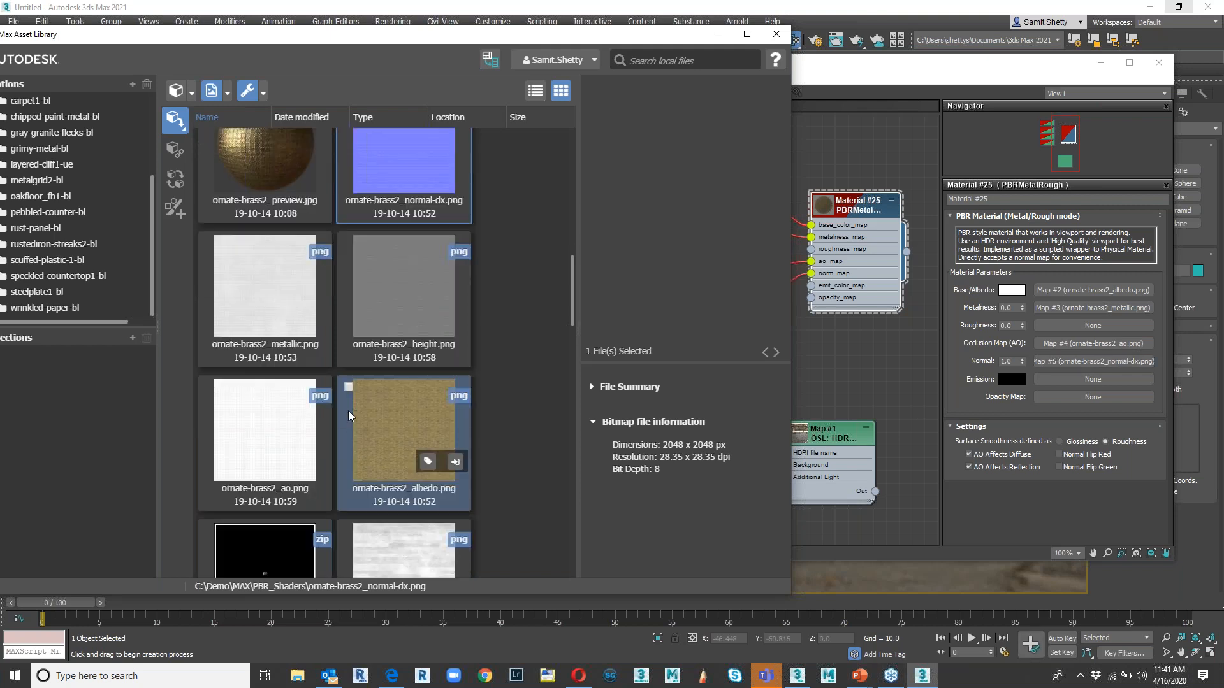
click(260, 304)
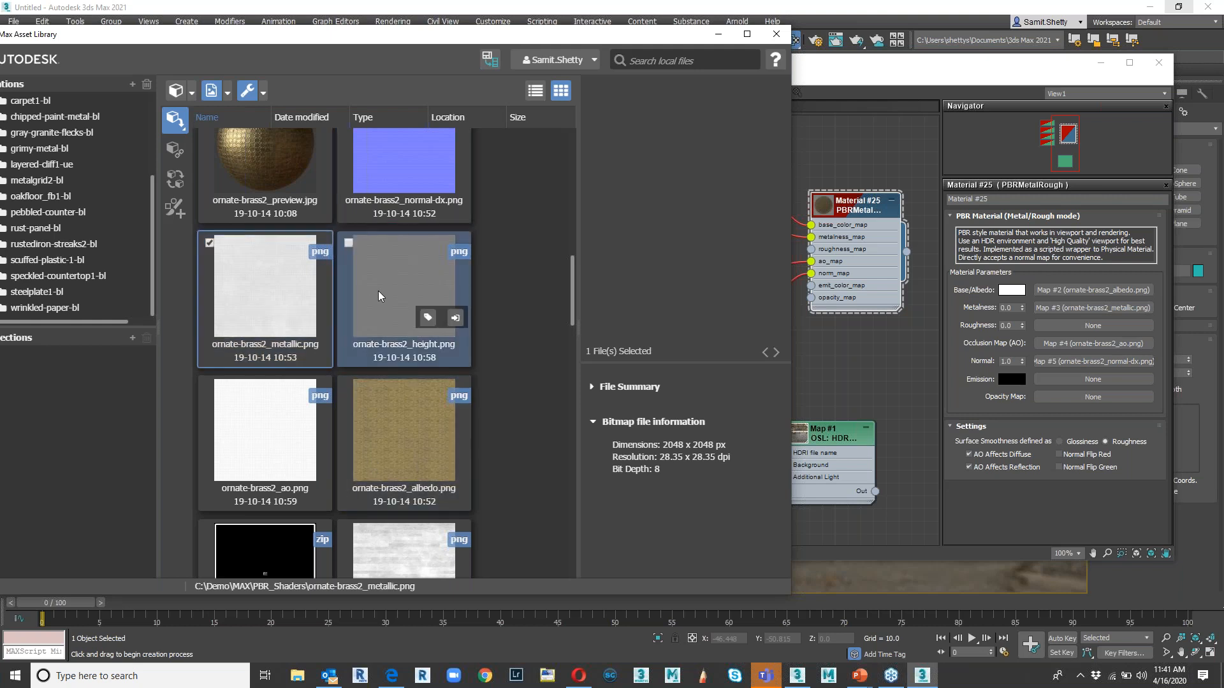
scroll(395, 326, up, 1)
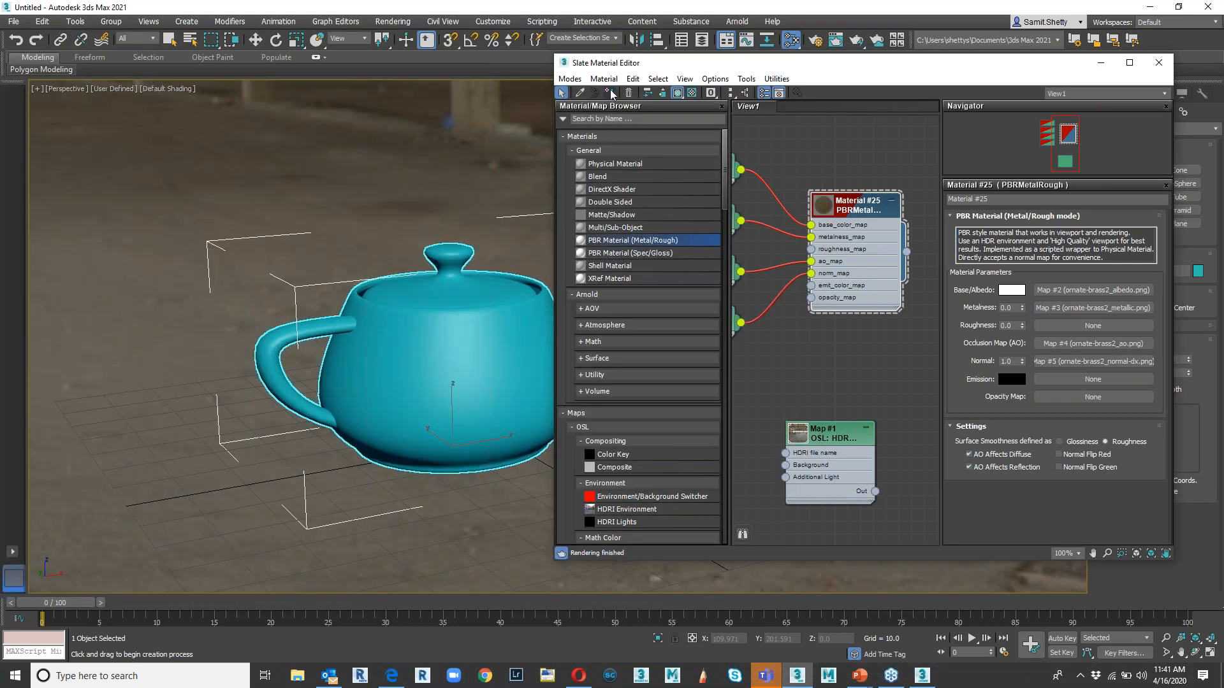
- Assign the PBR Metal/Rough material to the selected teapot
click(610, 93)
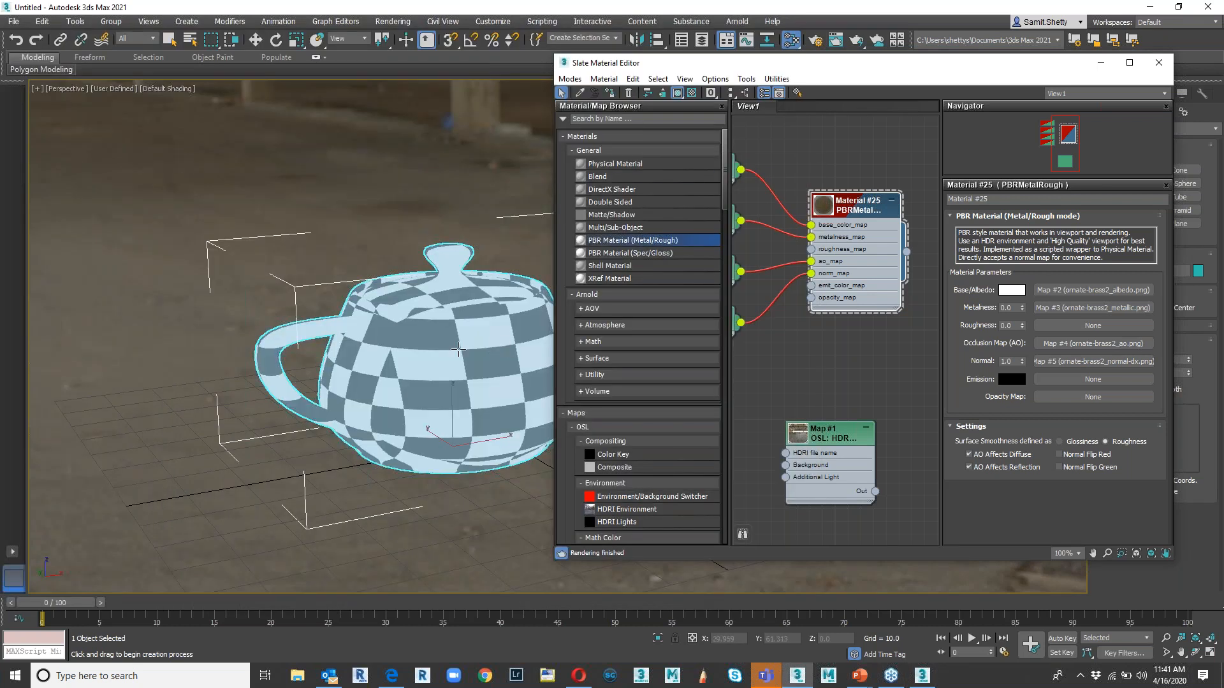
middle_drag(421, 328, 418, 328)
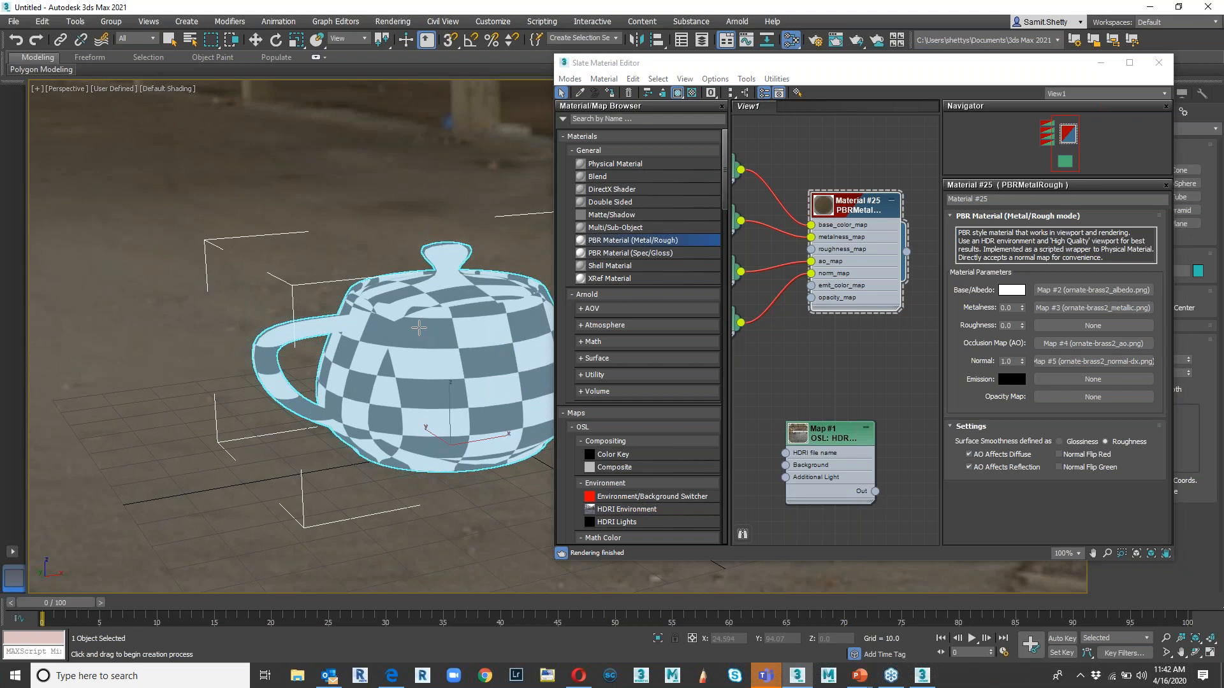
alt+middle_drag(385, 372, 184, 376)
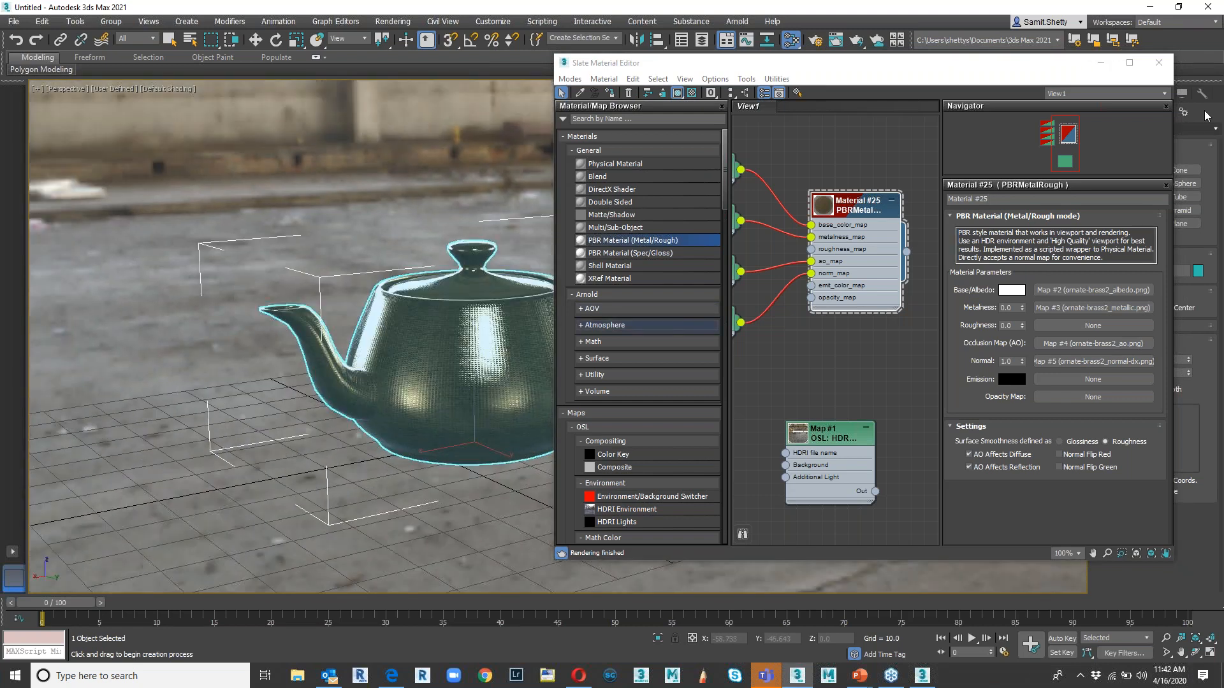
- Examine the brass material's surface detail and reflections on the teapot body and spout at close range
click(1101, 63)
scroll(597, 361, up, 3)
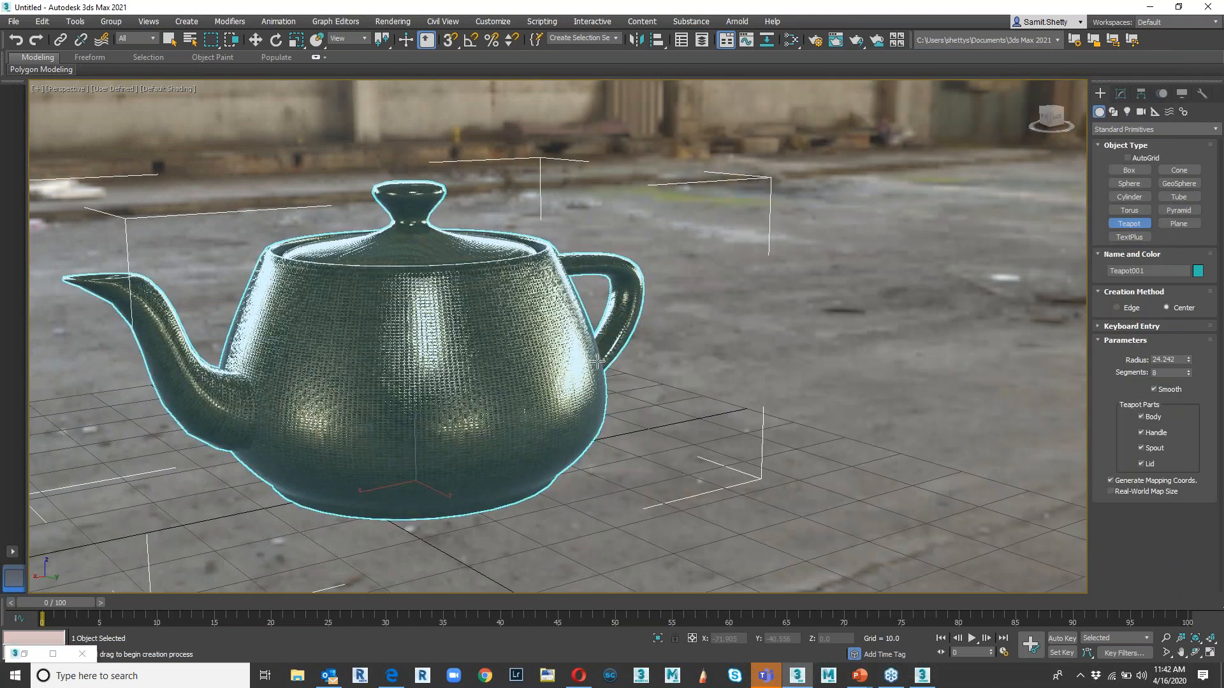
scroll(598, 362, up, 3)
alt+middle_drag(521, 369, 496, 339)
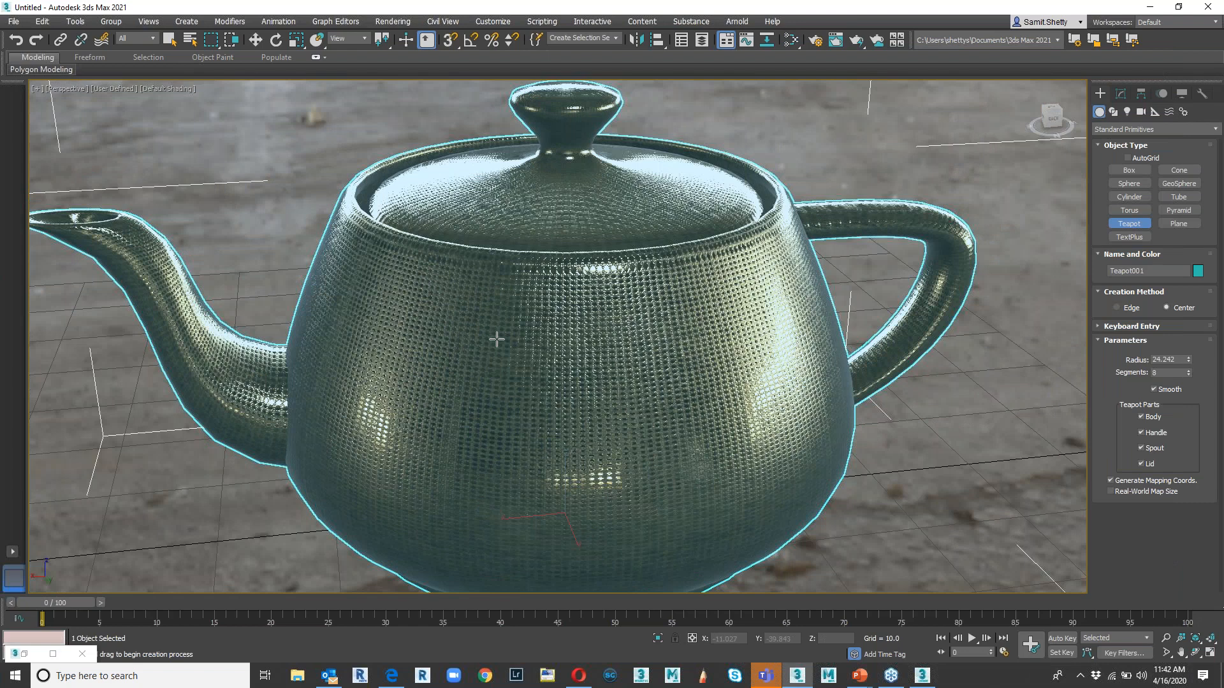
scroll(497, 340, up, 5)
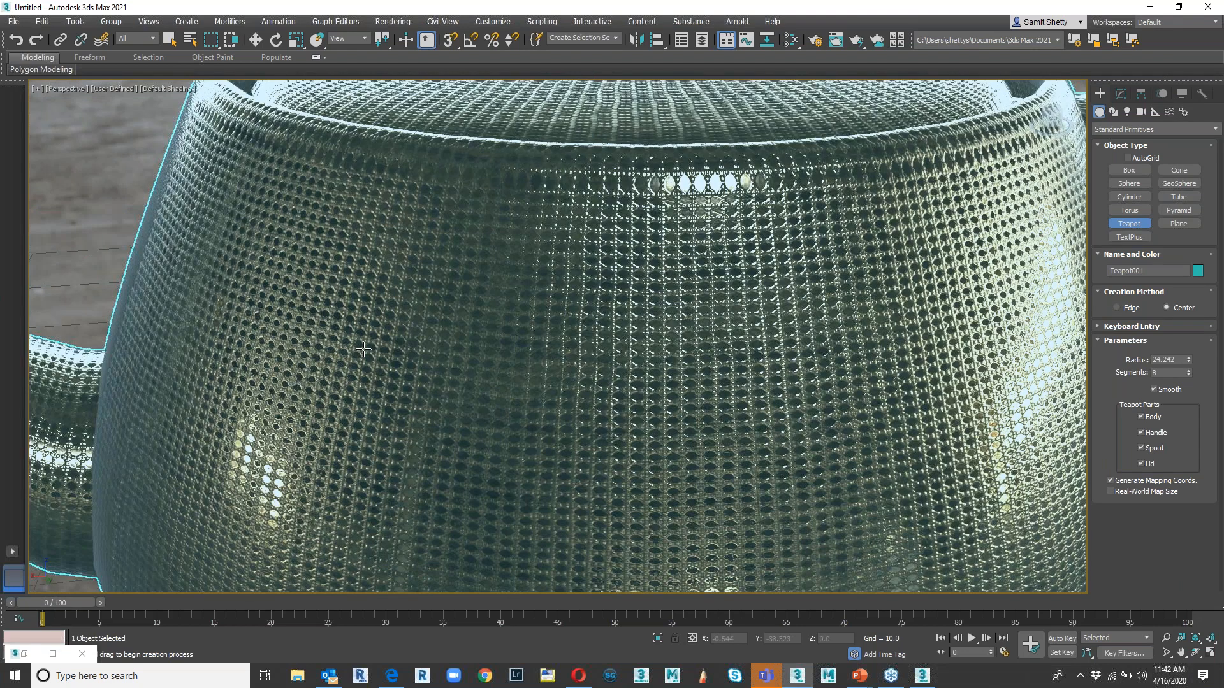
alt+middle_drag(363, 349, 393, 337)
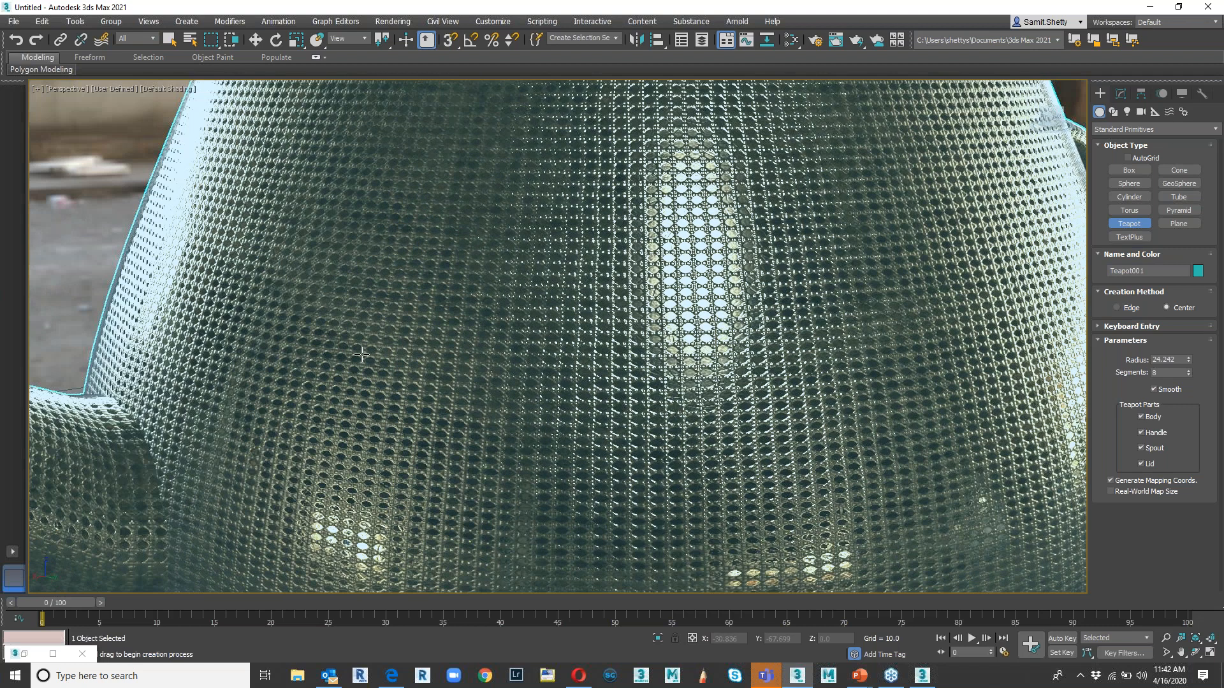
middle_drag(361, 354, 498, 376)
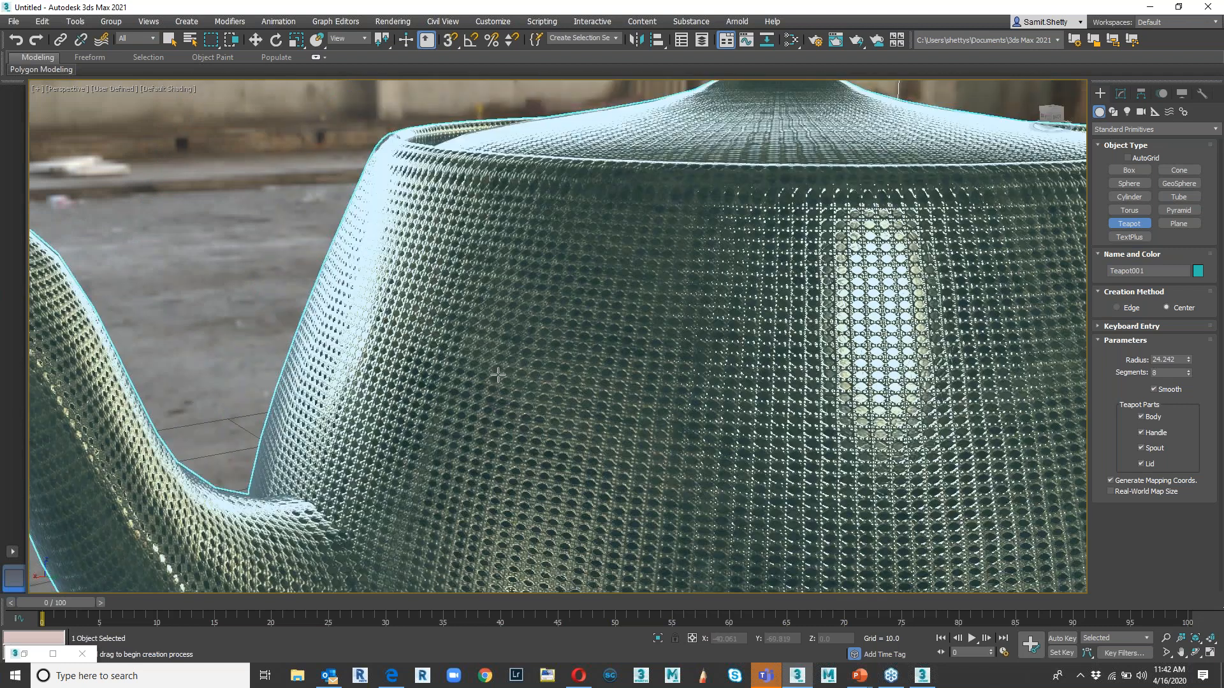
- Set the HDRI Environment map's rotation to -277 while keeping the teapot's reflections in view
click(24, 655)
double_click(842, 437)
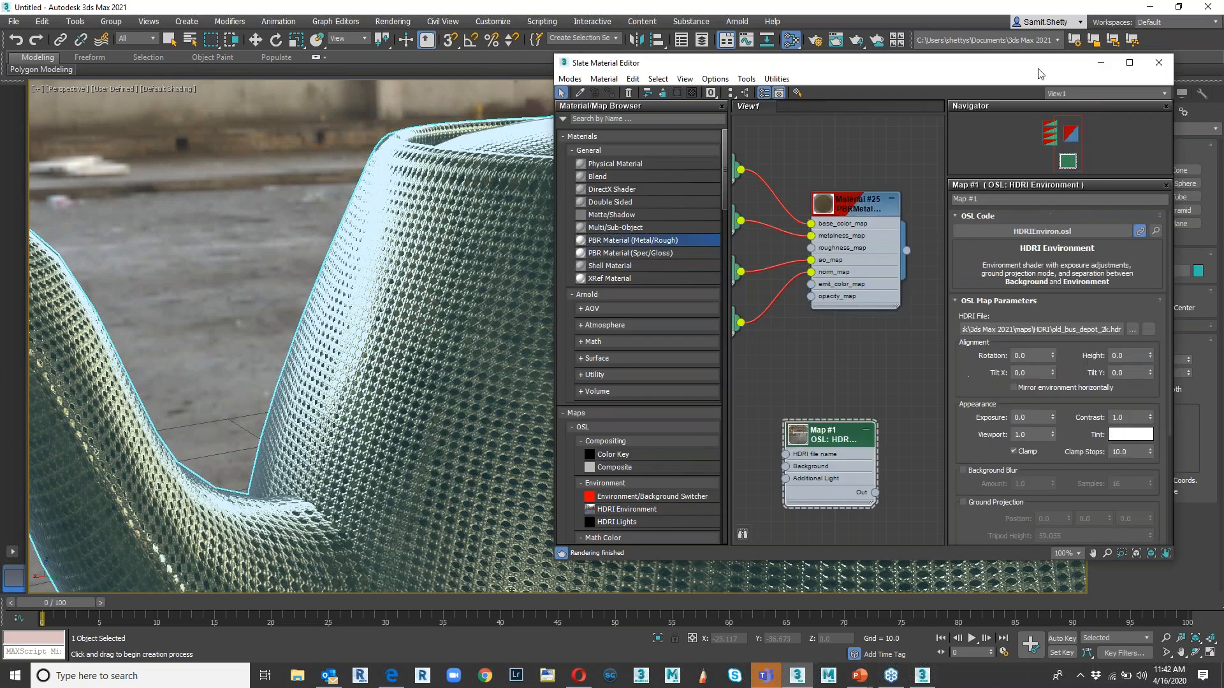
drag(1039, 73, 76, 83)
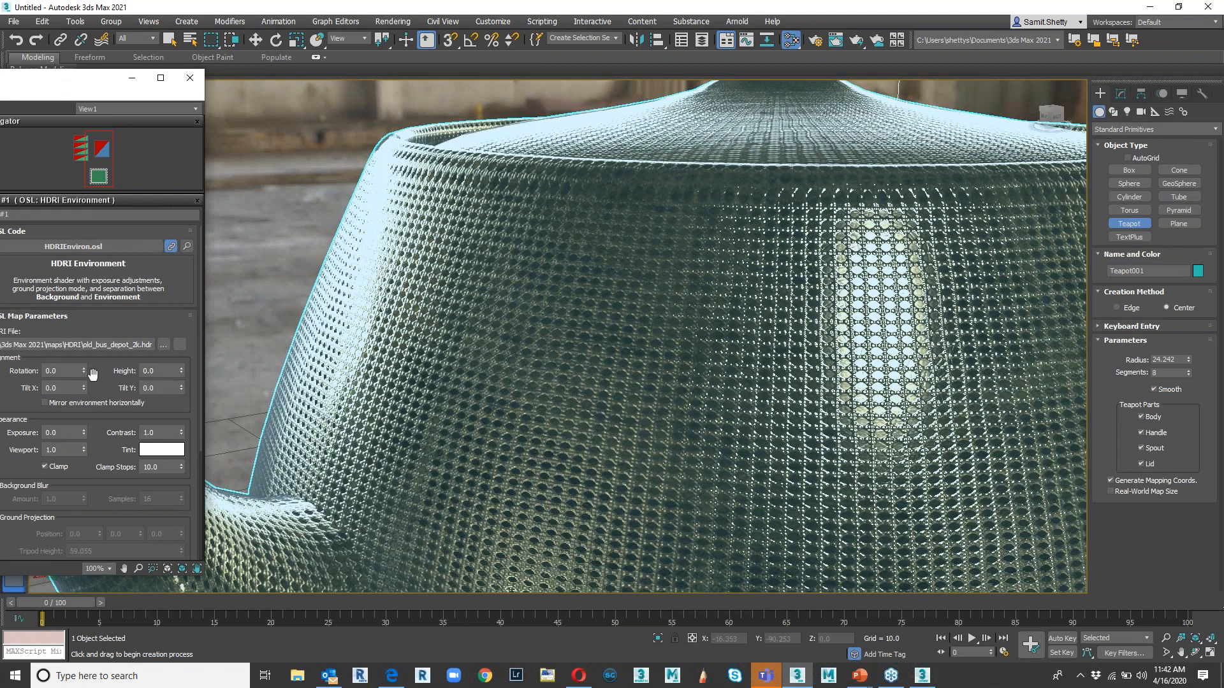
drag(82, 371, 425, 323)
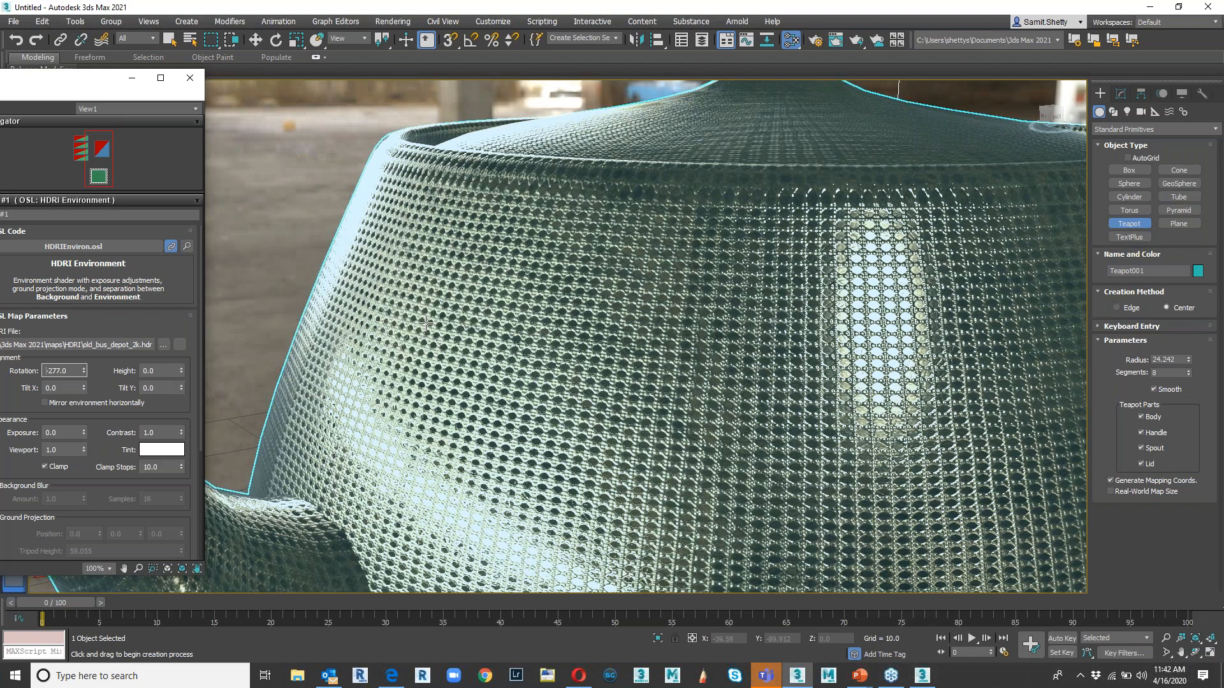
alt+middle_drag(426, 323, 528, 340)
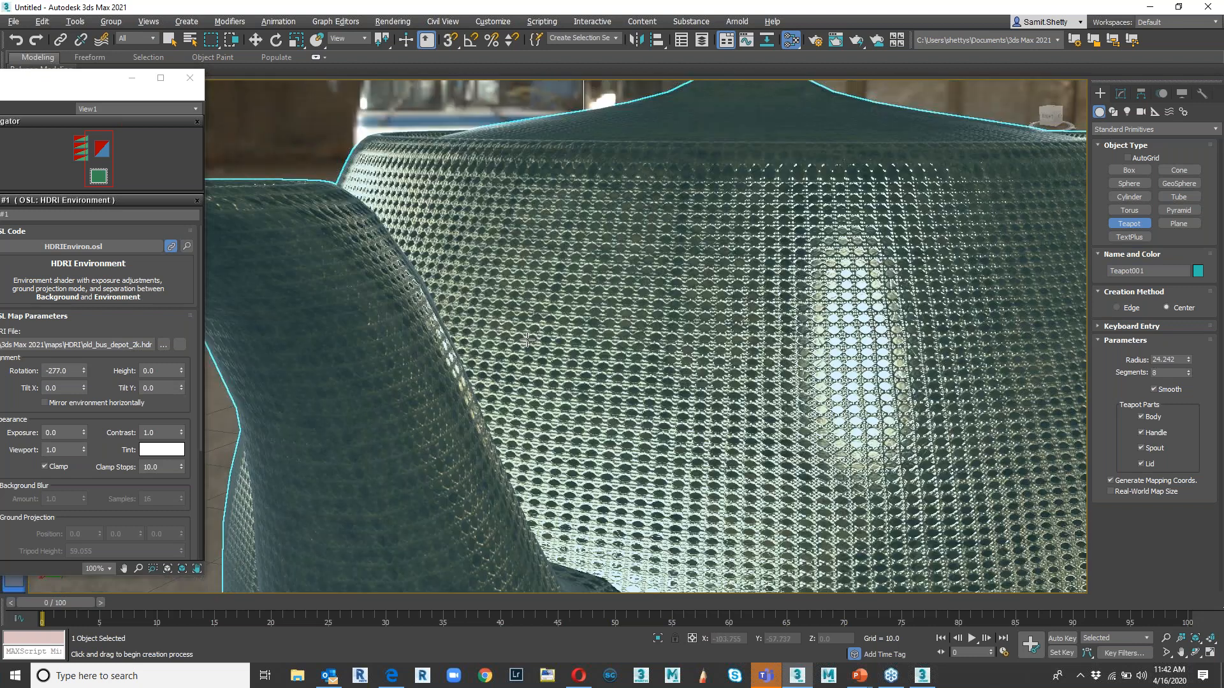
- Replace the PBR material's base colour map with Ground037_2K_Color.jpg from the asset library
drag(45, 93, 968, 63)
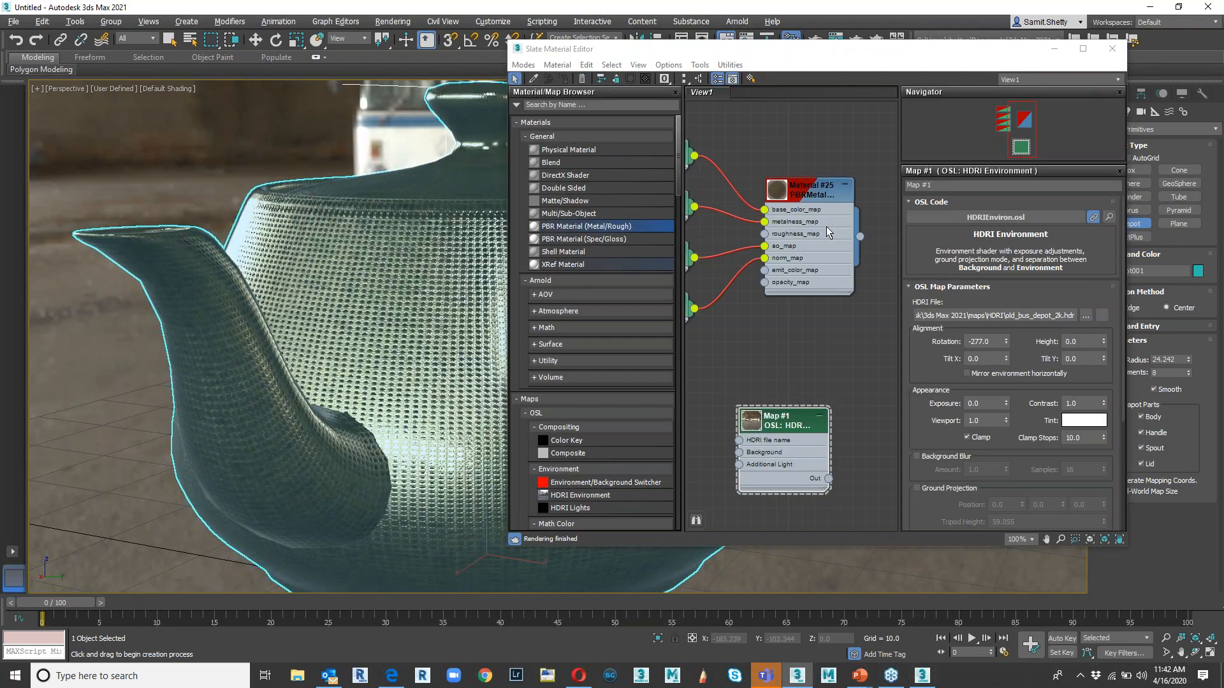
double_click(826, 227)
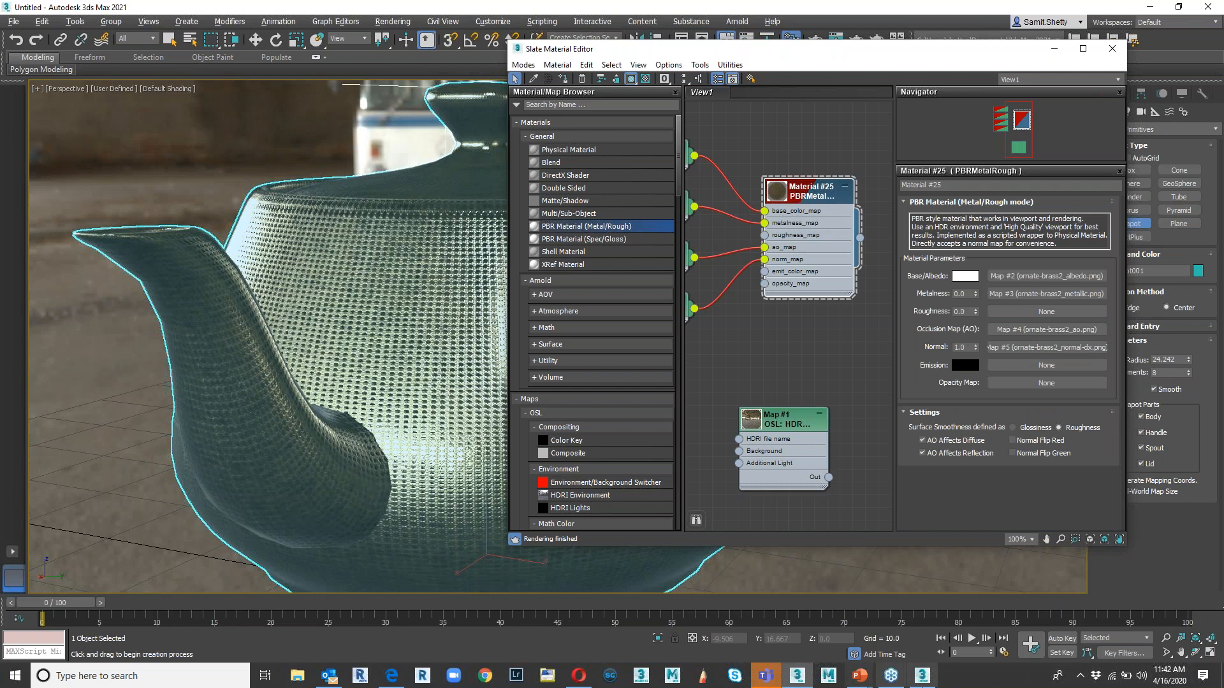
click(921, 676)
scroll(297, 379, down, 5)
scroll(297, 379, down, 6)
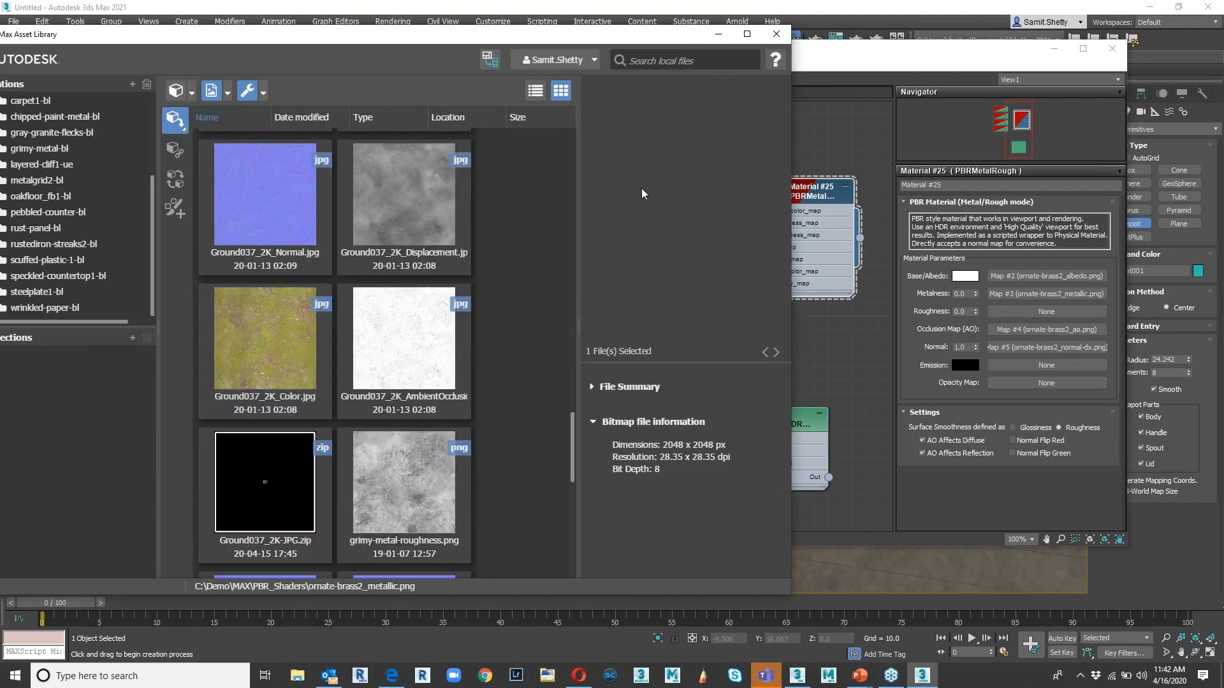
drag(609, 42, 505, 37)
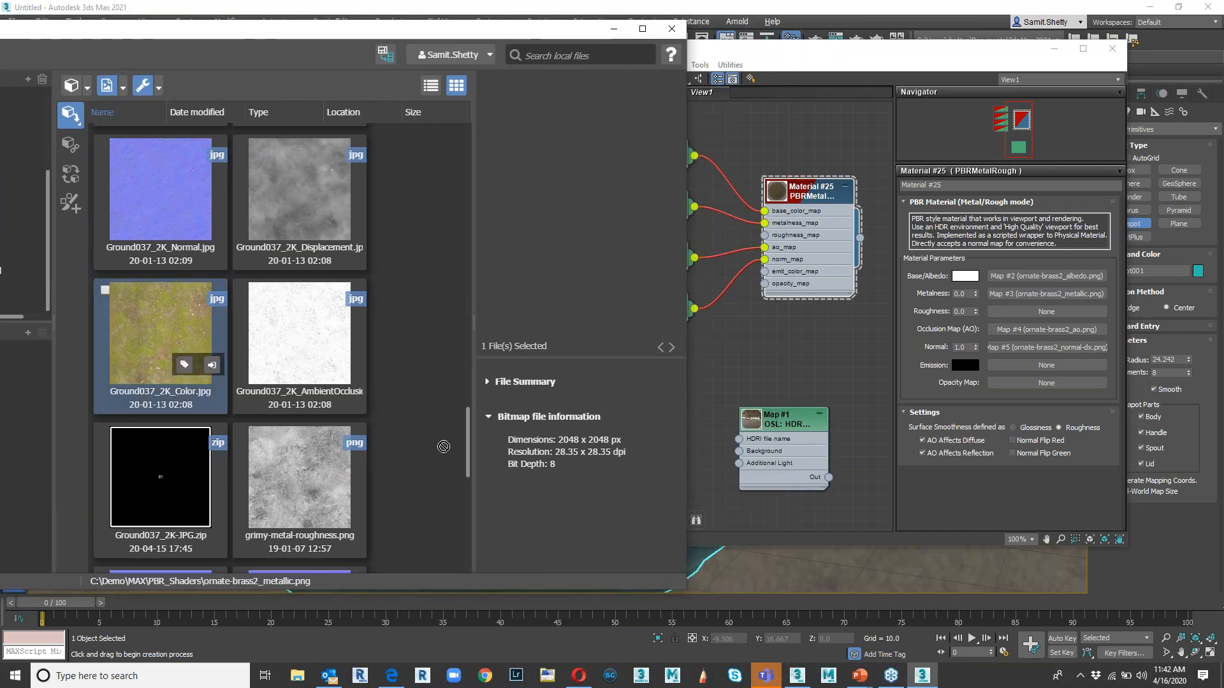
click(132, 332)
drag(1045, 278, 1045, 278)
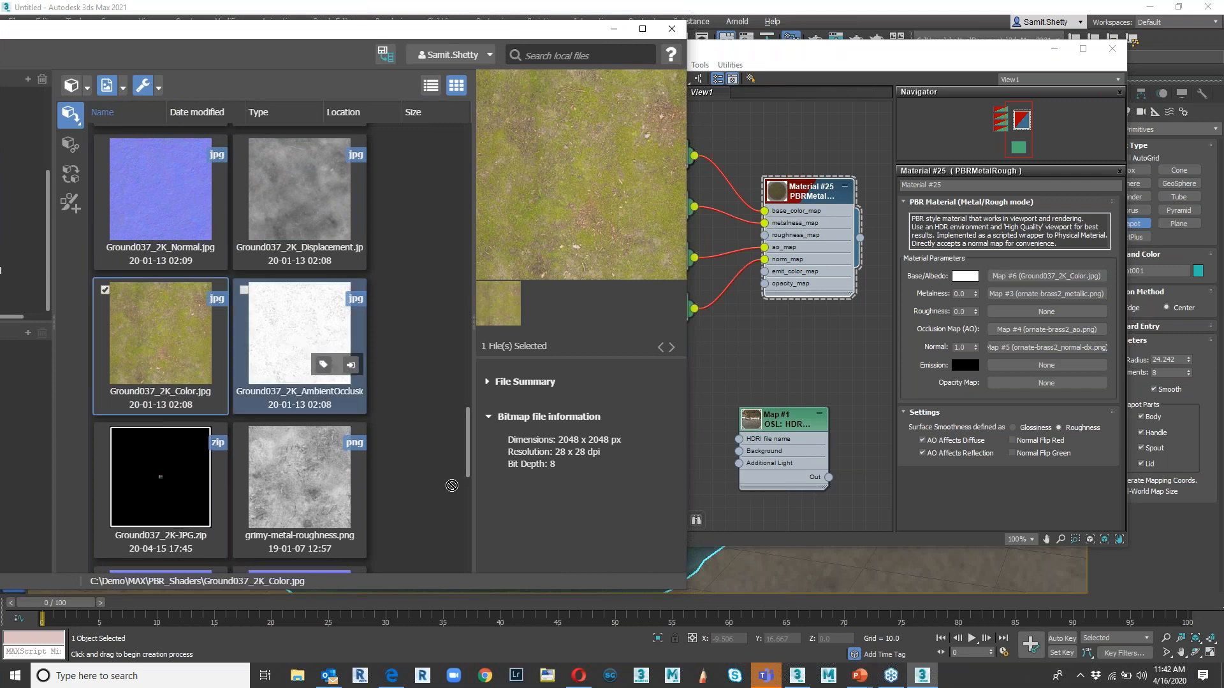
- Assign the Ground037_2K AmbientOcclusion, Displacement and Normal textures to the material's occlusion, roughness and normal slots respectively
click(281, 336)
drag(1046, 330, 1045, 329)
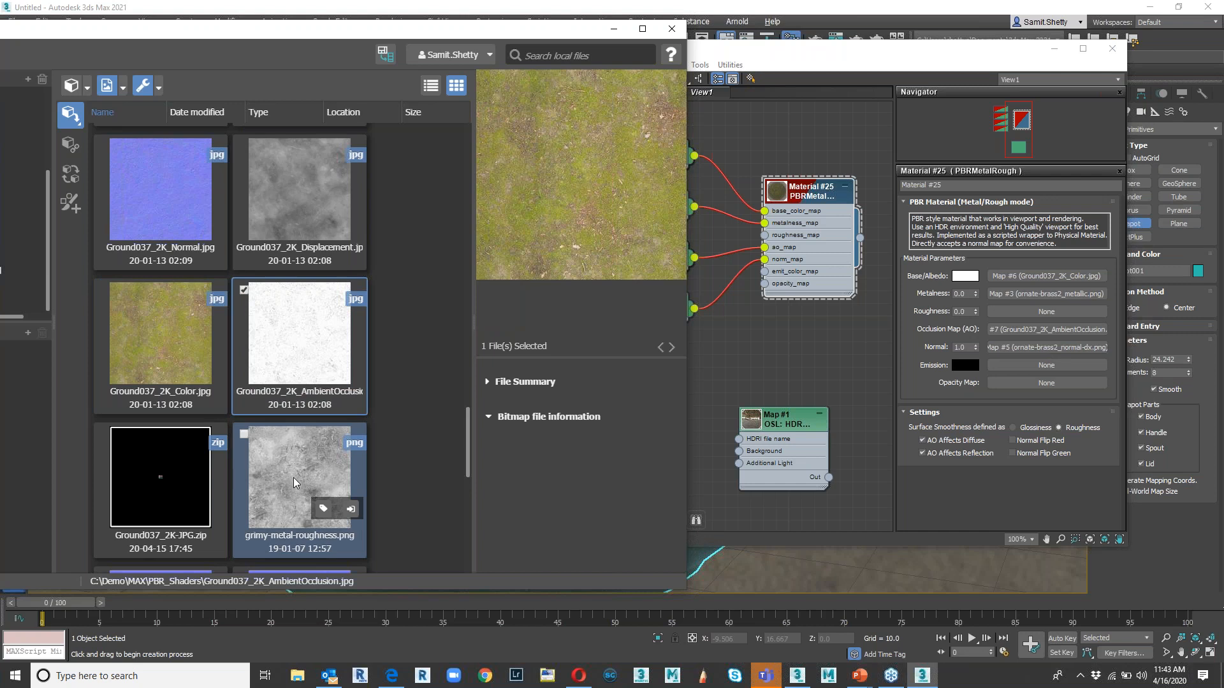
drag(285, 185, 1052, 312)
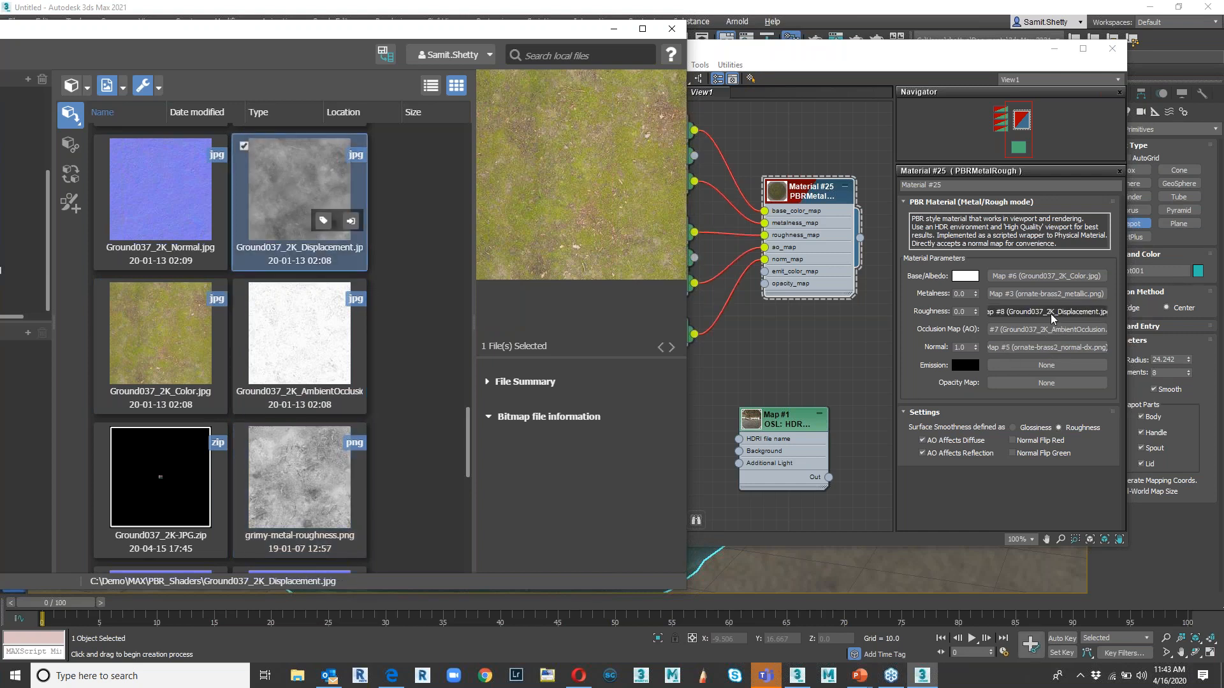
drag(163, 209, 1039, 348)
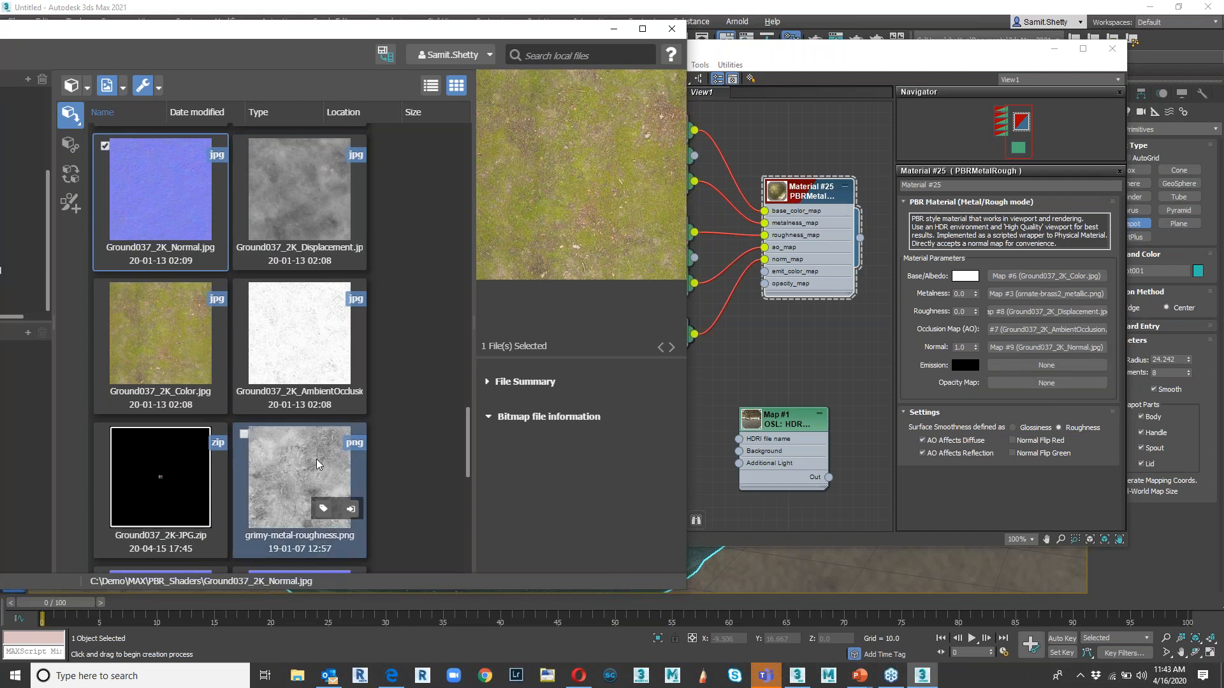
- Clear the brass texture from the material's metalness slot and inspect the ground material on the teapot up close
click(1061, 369)
drag(1024, 296, 1025, 295)
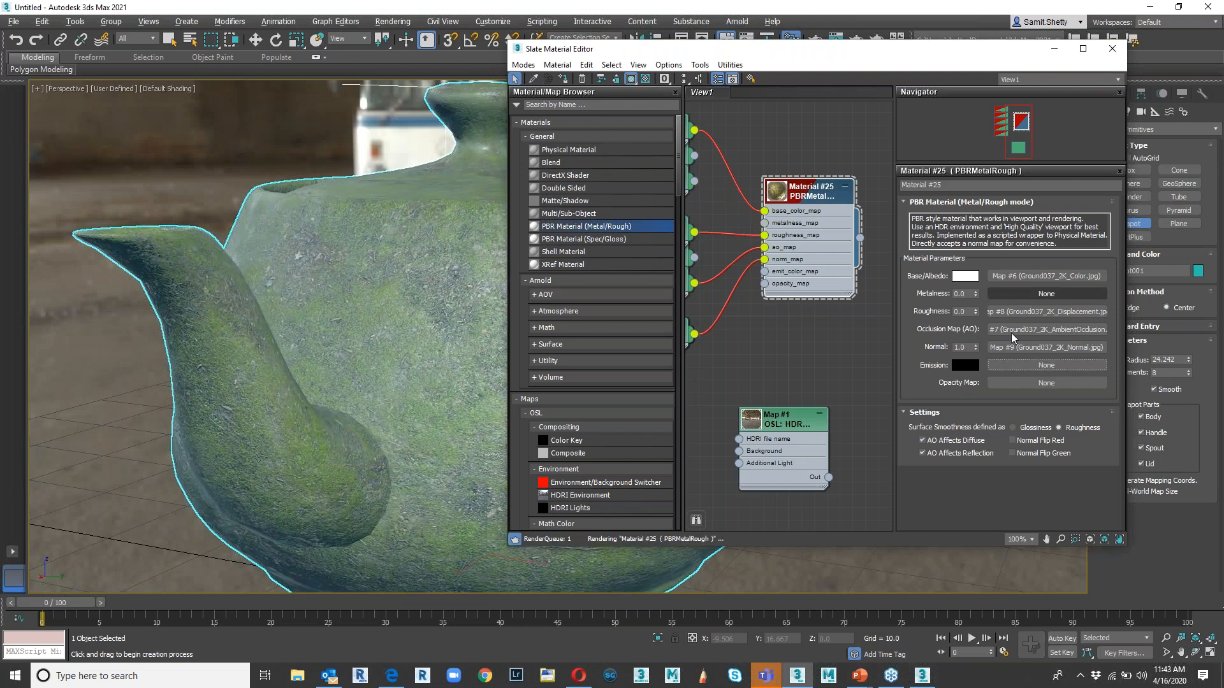
click(1054, 48)
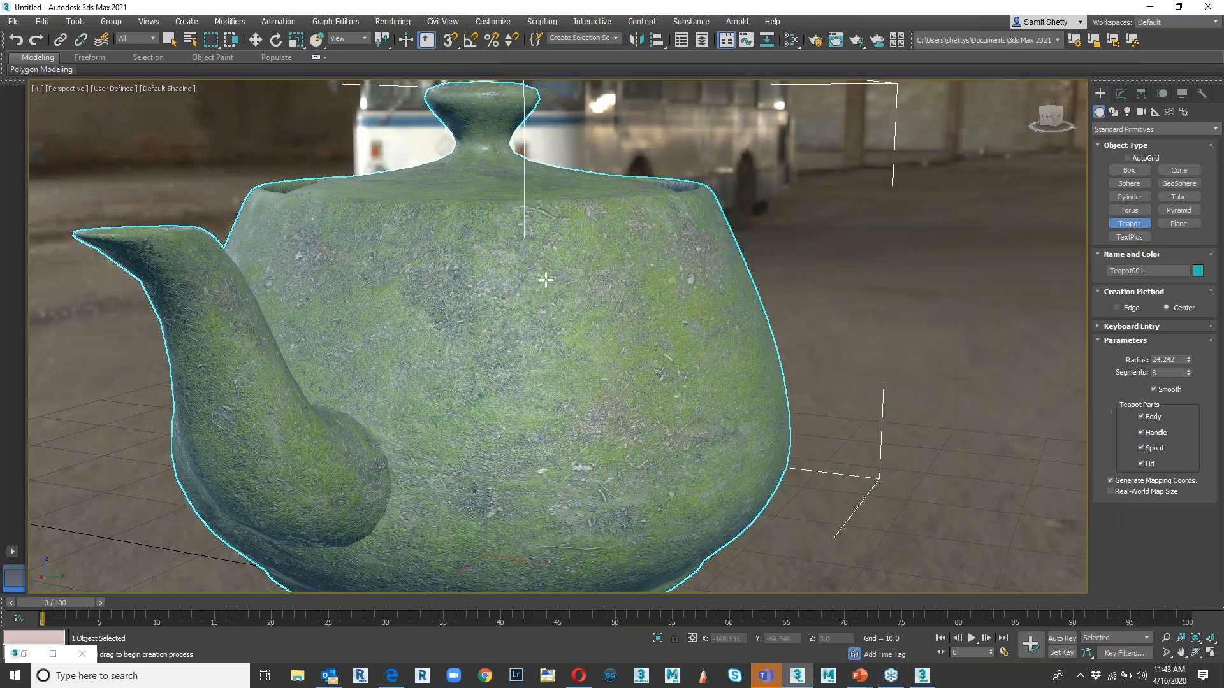
alt+middle_drag(545, 279, 365, 339)
scroll(513, 357, up, 3)
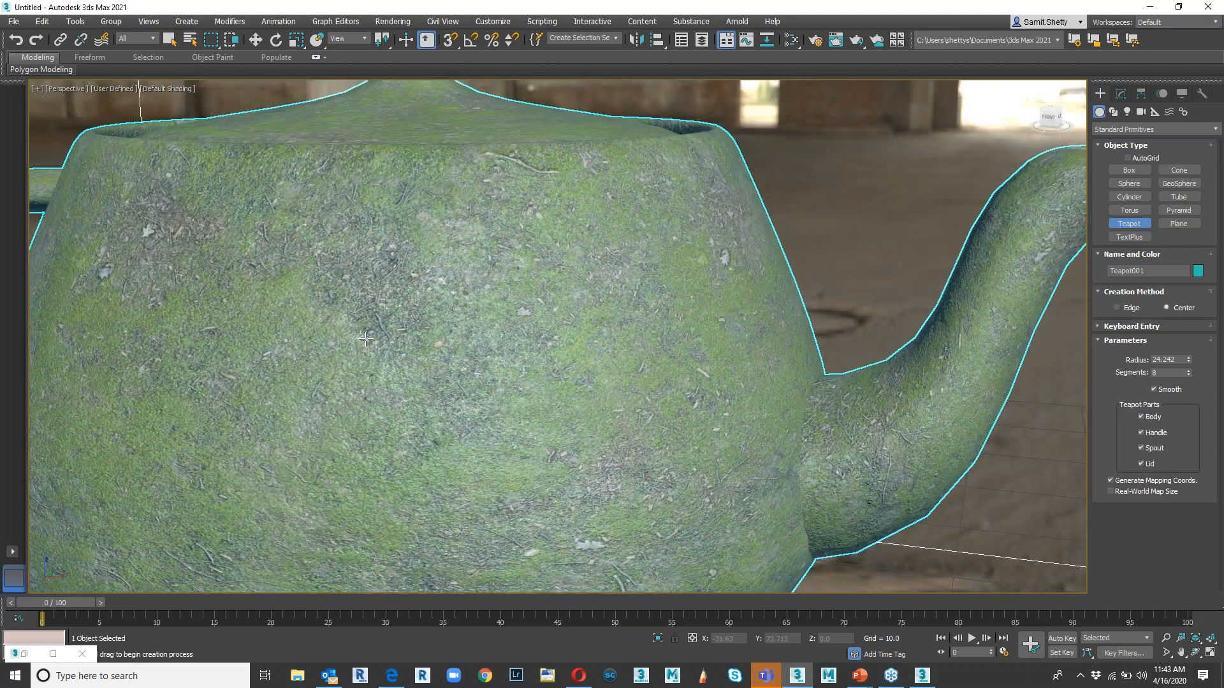
scroll(645, 411, up, 3)
alt+middle_drag(645, 410, 620, 401)
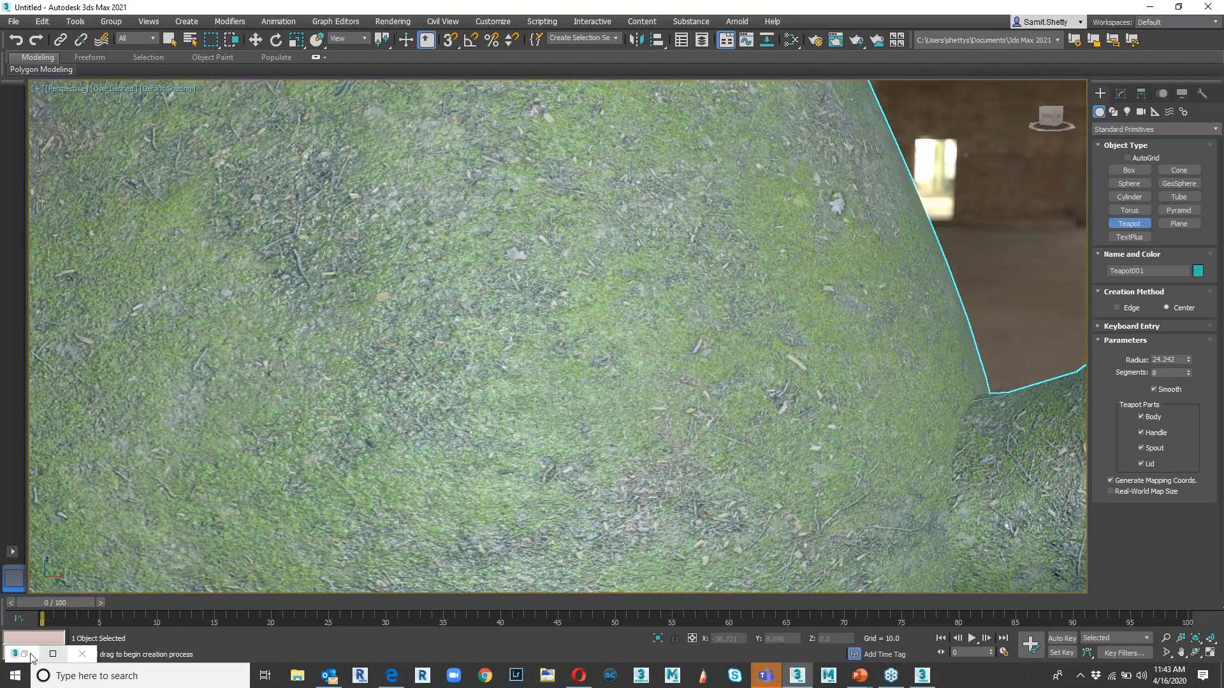
- Set the HDRI Environment map's rotation to -105, with the teapot's surface kept in view
click(31, 656)
double_click(786, 420)
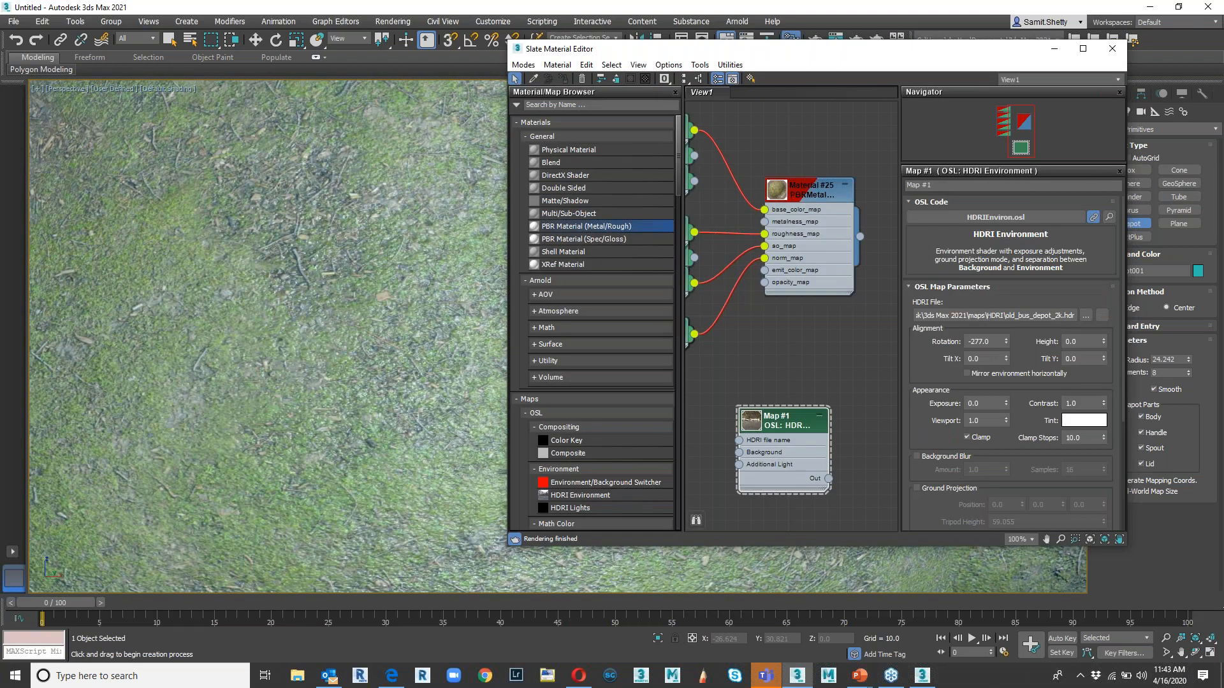
drag(957, 50, 105, 71)
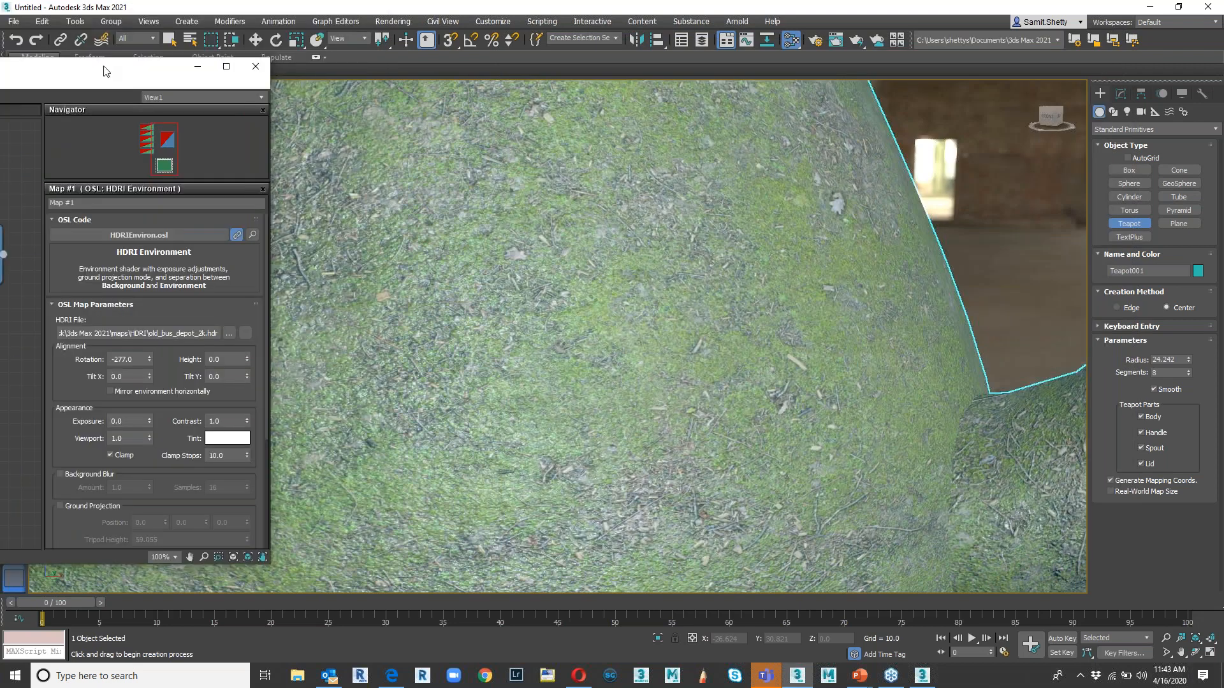
drag(150, 359, 169, 298)
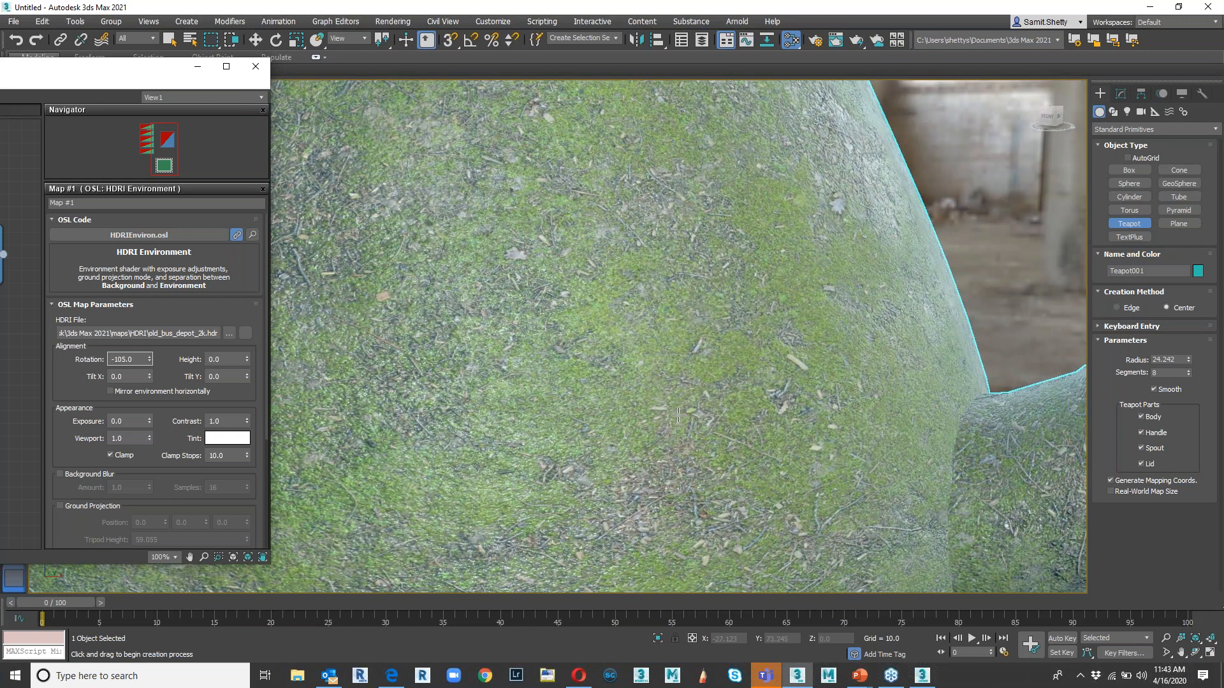
- Bring the teapot's body back into view and display the PBR Metal/Rough material's parameters
scroll(678, 415, down, 6)
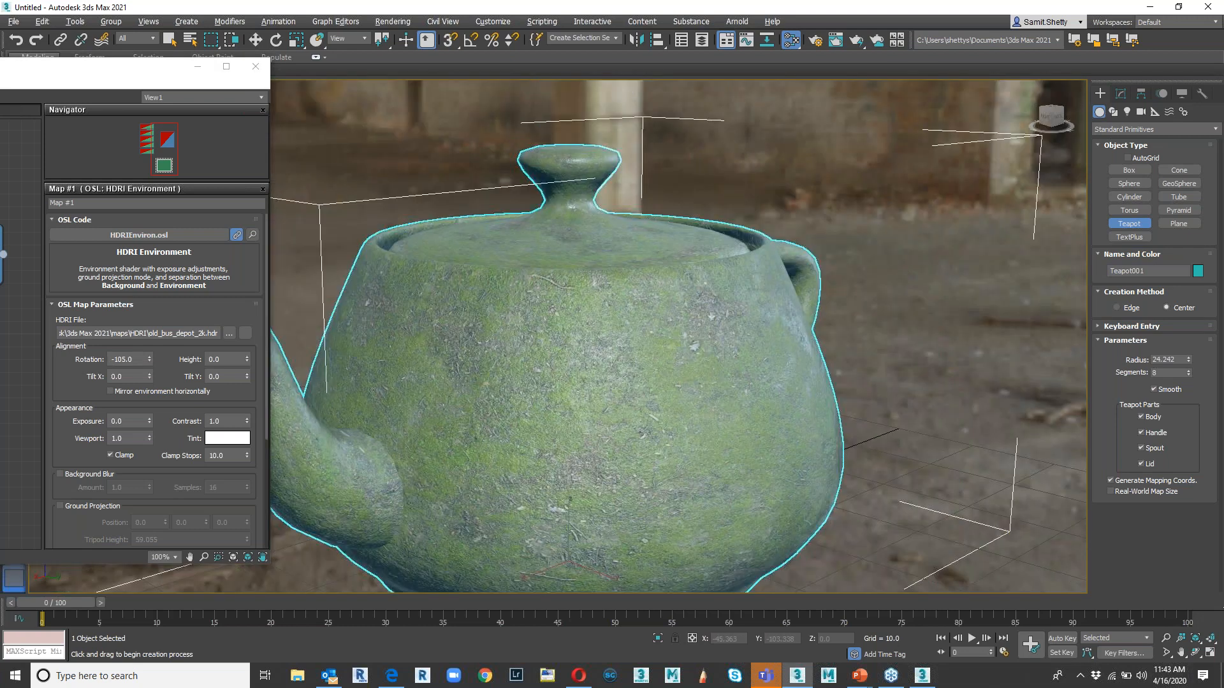
drag(161, 70, 428, 199)
double_click(219, 337)
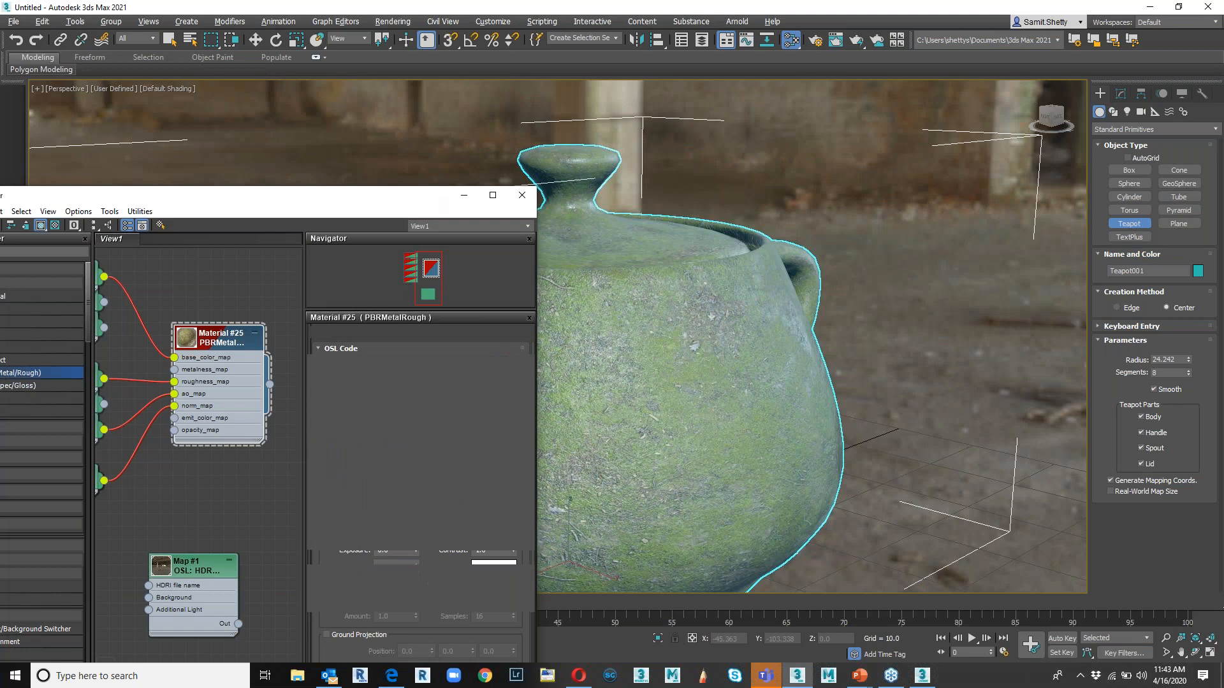
alt+middle_drag(663, 337, 729, 319)
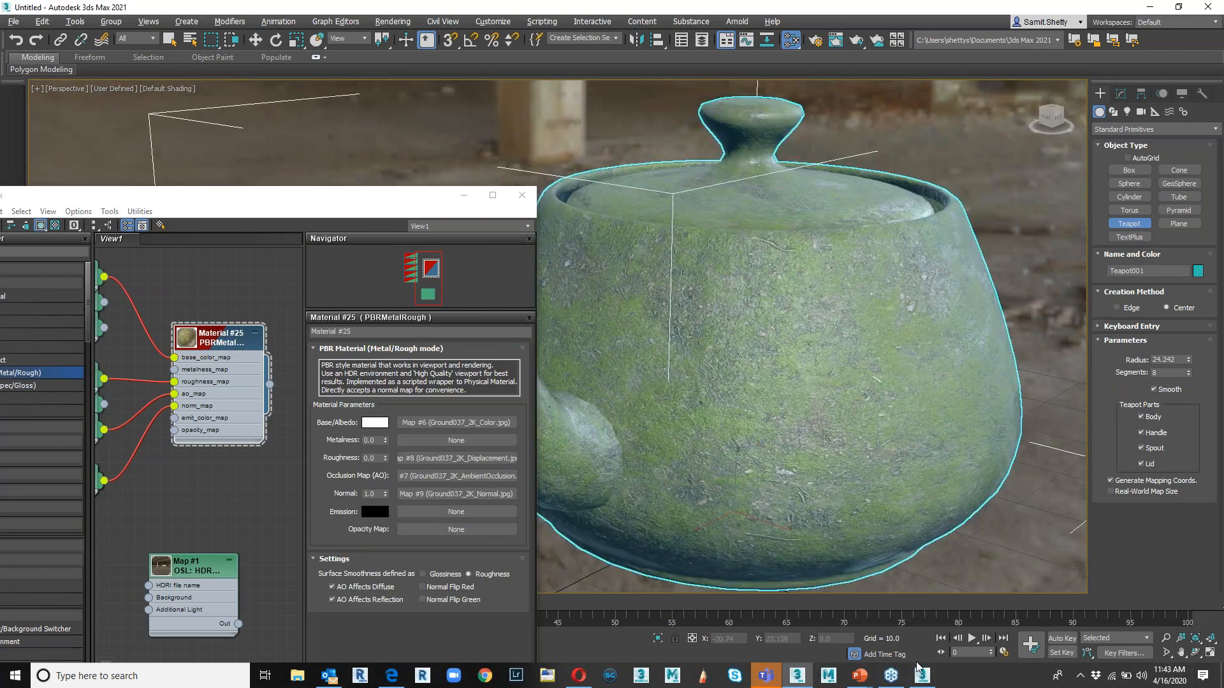
- Bring up the asset library at the grimy-metal textures and place its window clear of the material editor
click(923, 676)
scroll(268, 230, down, 6)
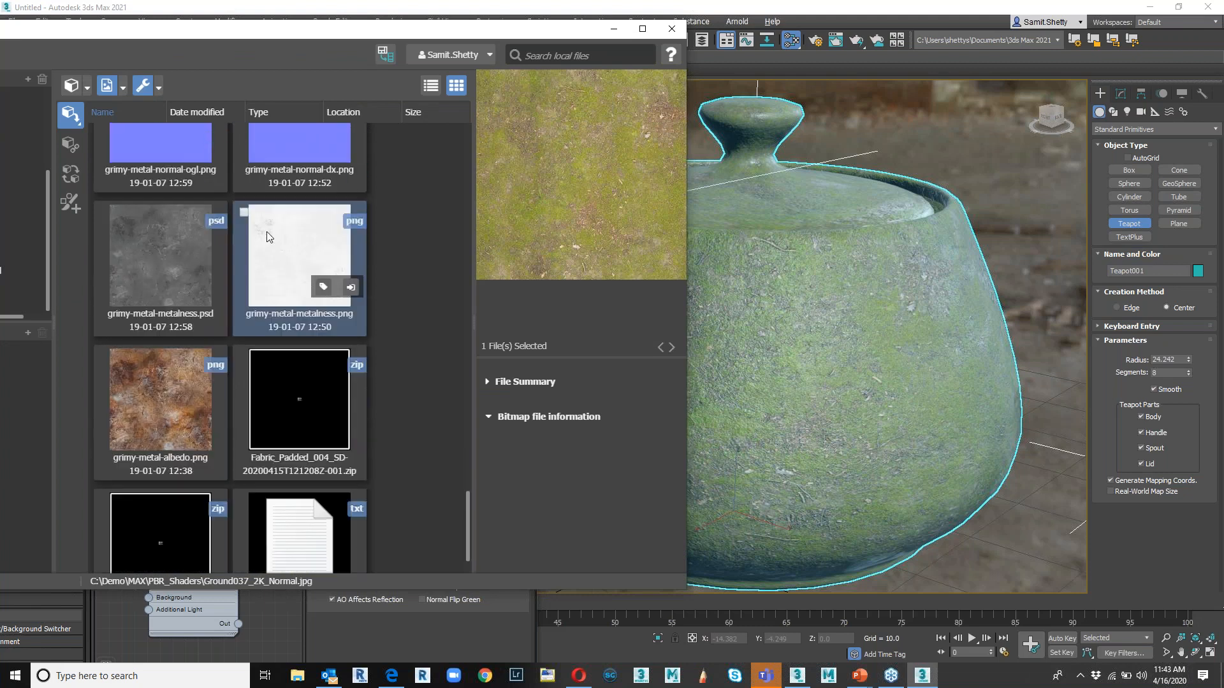
scroll(266, 232, down, 2)
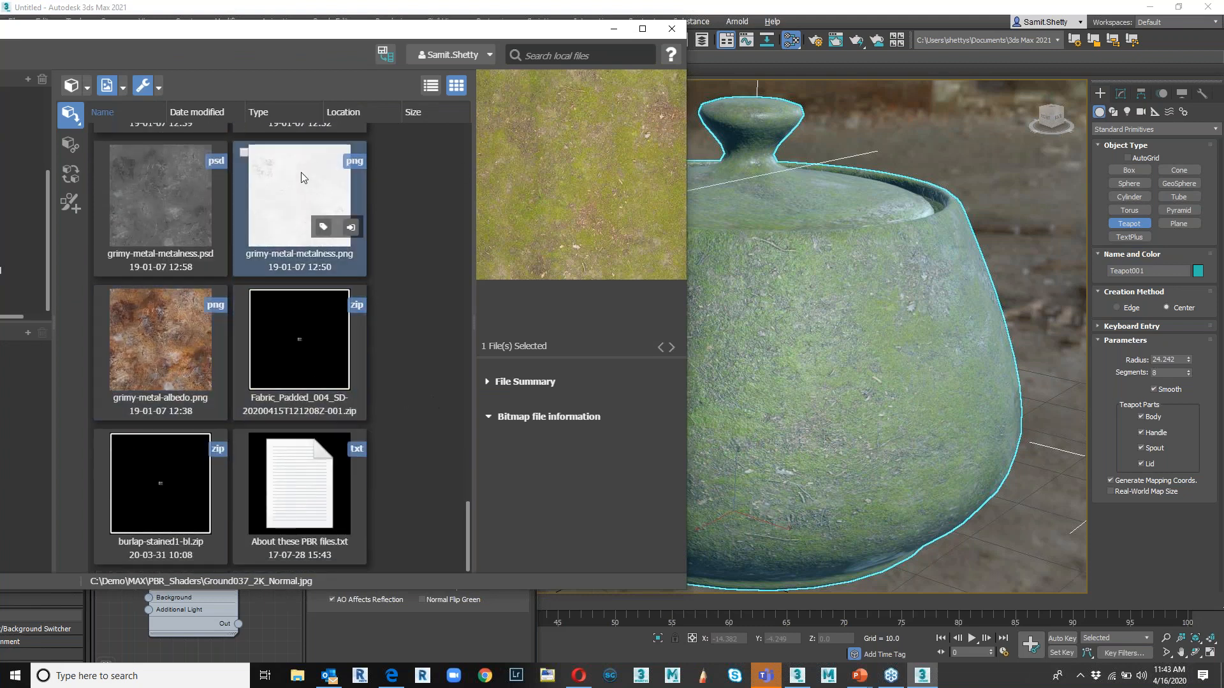
drag(456, 24, 439, 66)
drag(429, 134, 502, 316)
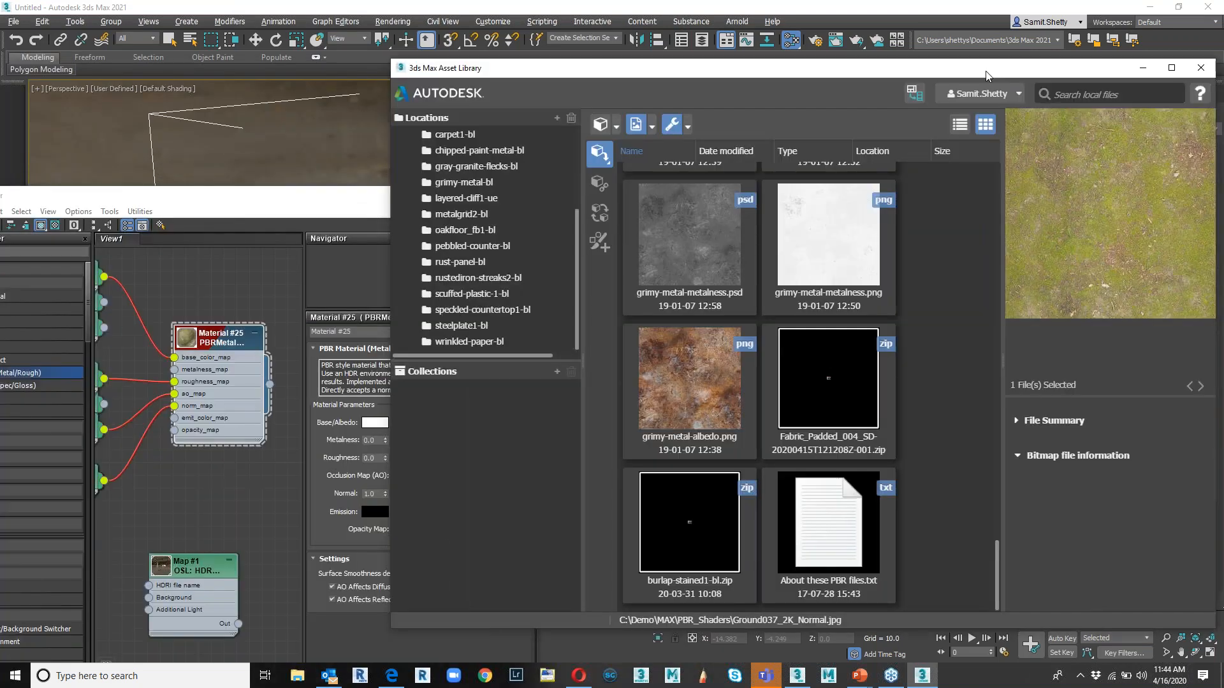
drag(986, 75, 978, 137)
- Assign grimy-metal-albedo.png to the material's base colour slot and grimy-metal-metalness.psd to its metalness slot
click(300, 192)
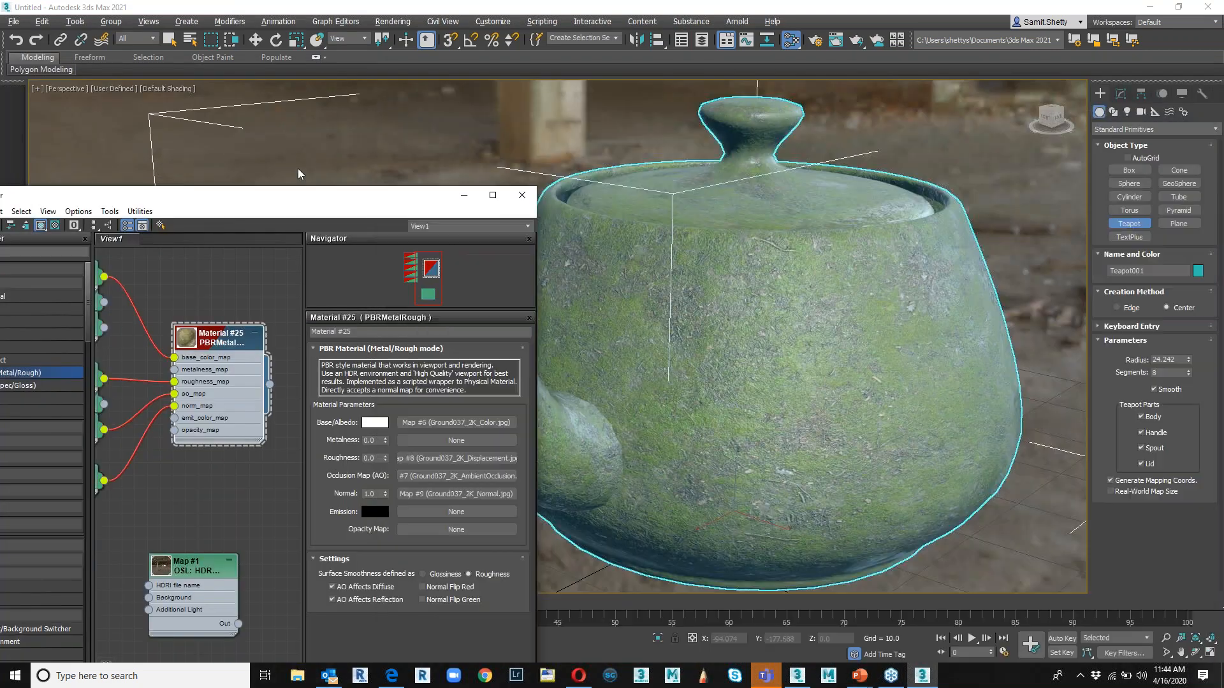
drag(306, 200, 355, 95)
click(935, 681)
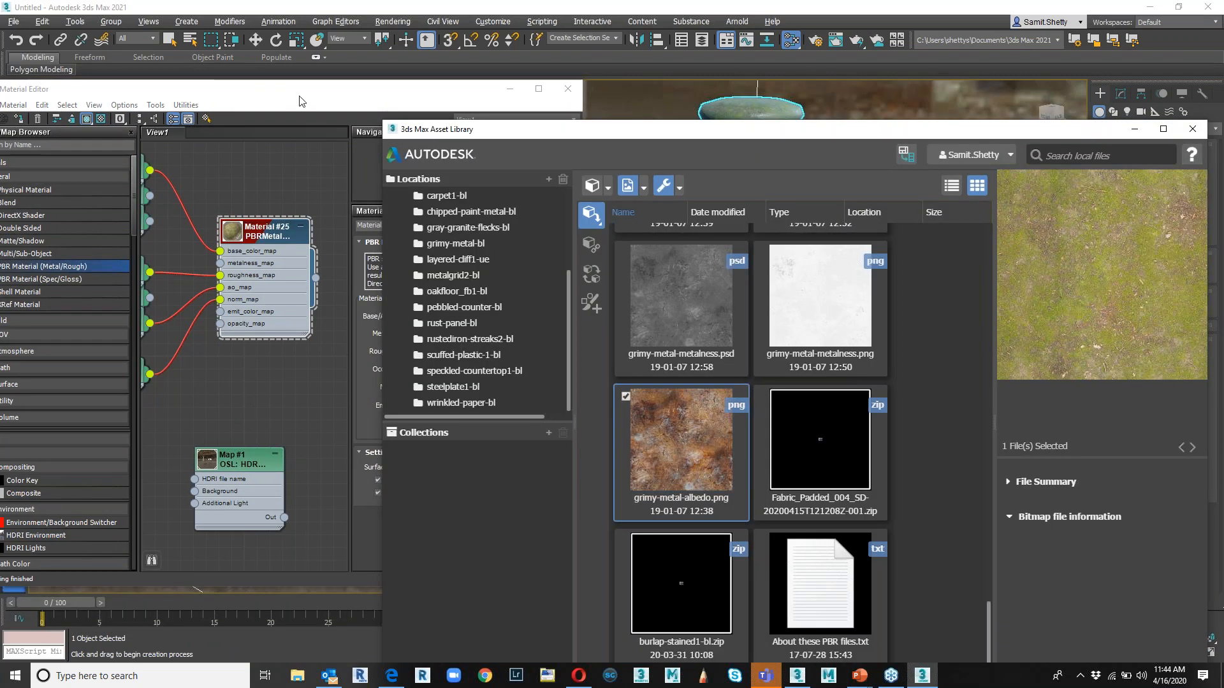
drag(288, 98, 91, 69)
click(922, 677)
drag(680, 440, 331, 293)
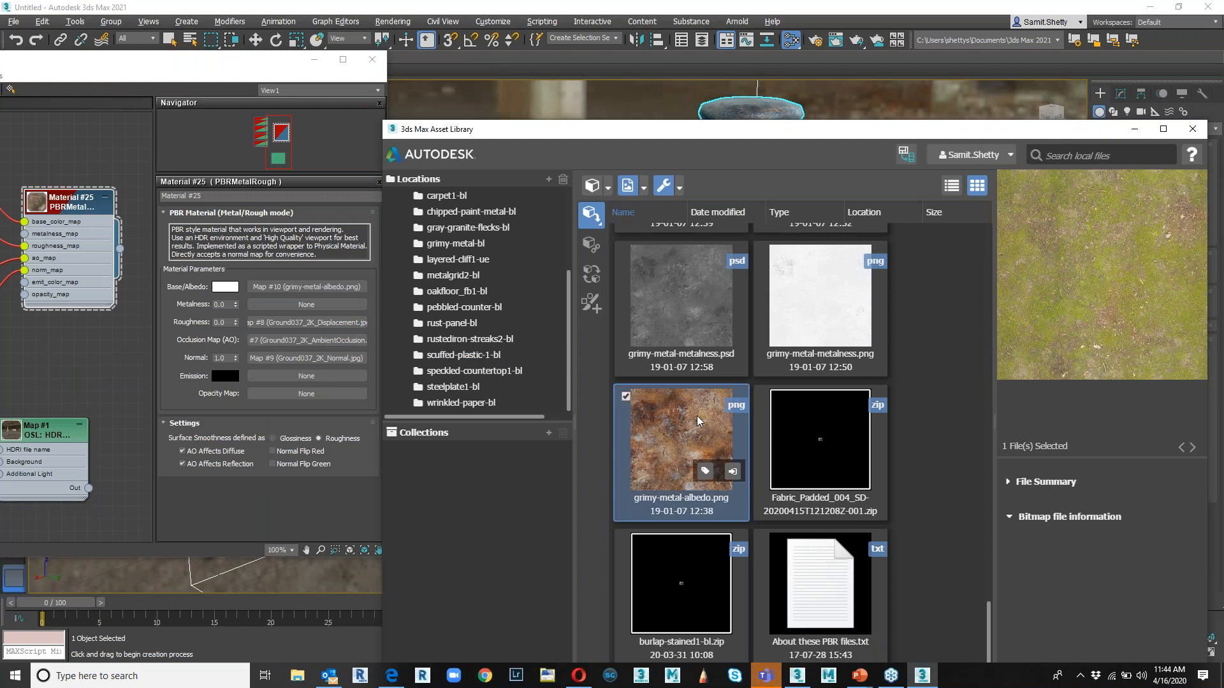
drag(689, 333, 330, 313)
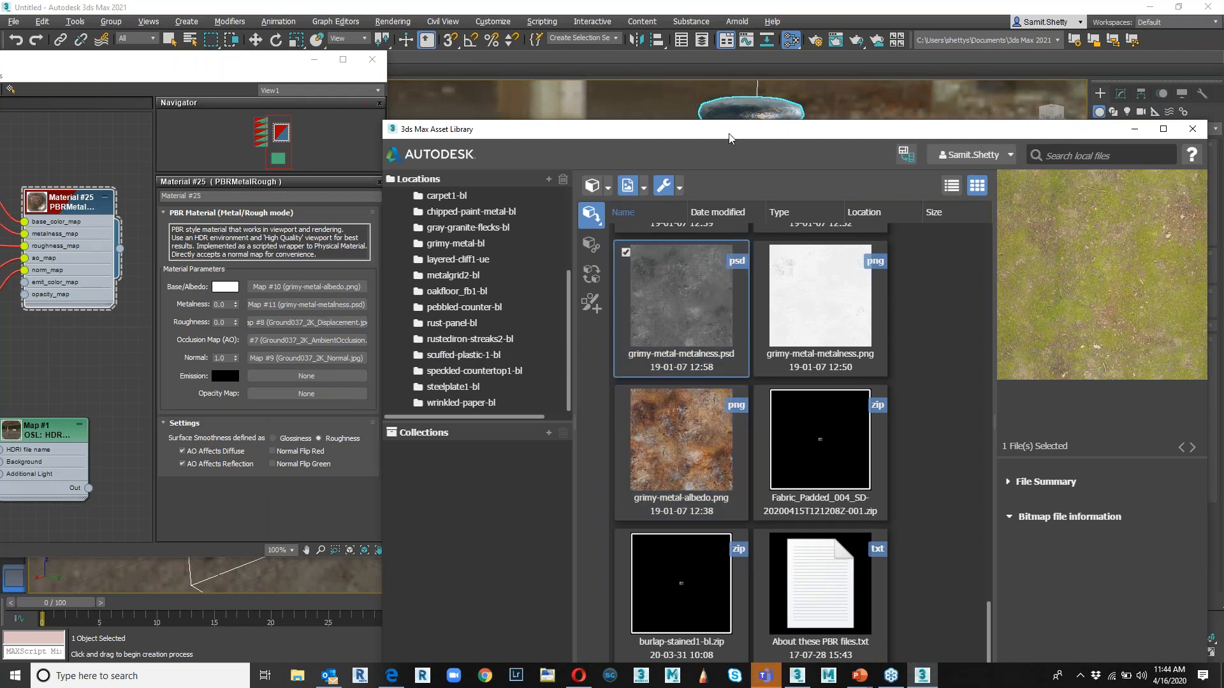
- Replace the material's normal map with grimy-metal-normal-dx.png from the asset library, keeping the teapot visible
drag(730, 139, 689, 369)
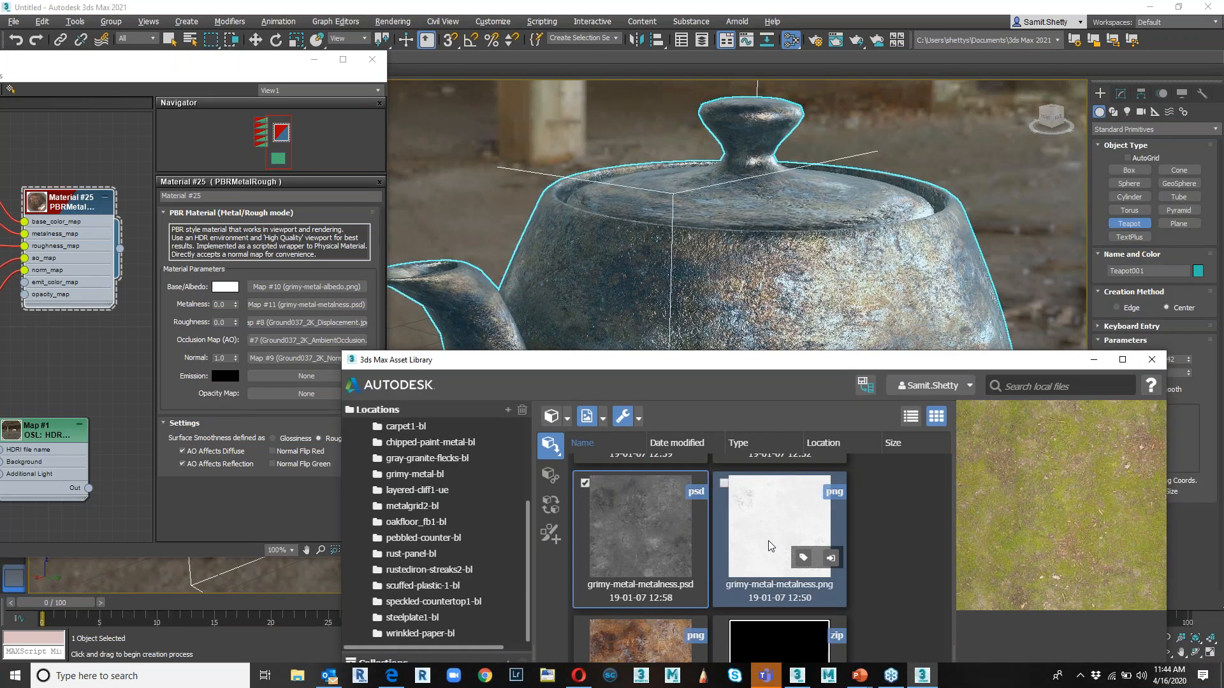
scroll(770, 547, up, 1)
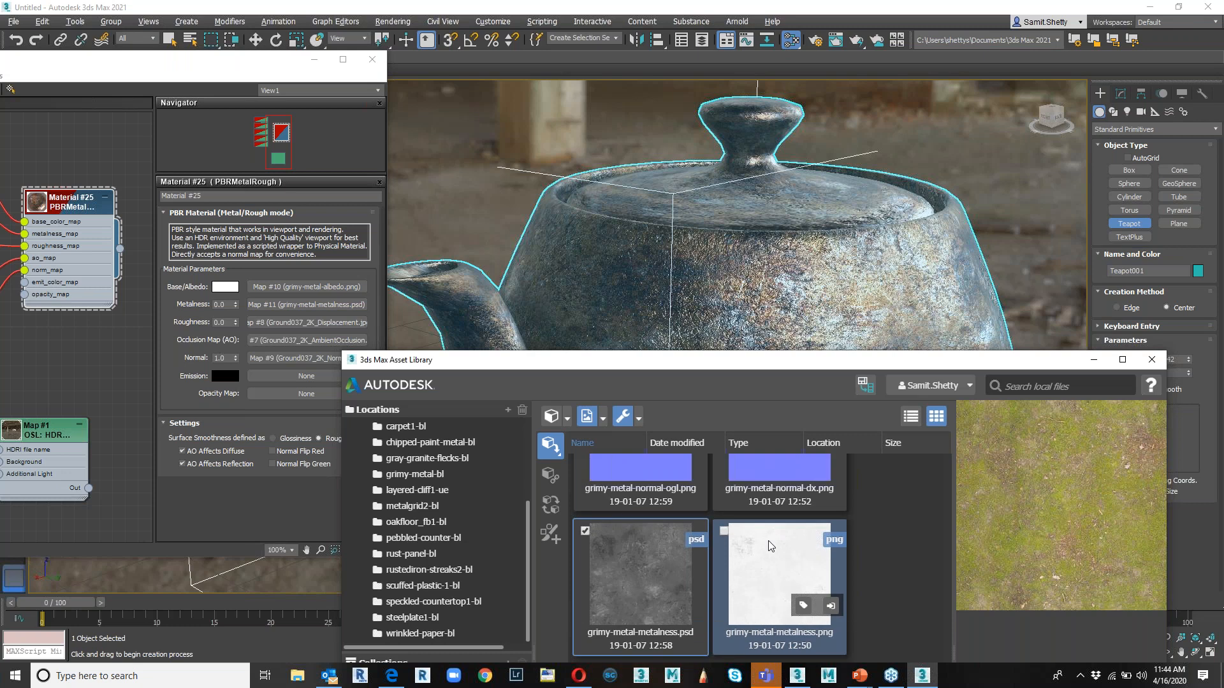
scroll(770, 546, up, 1)
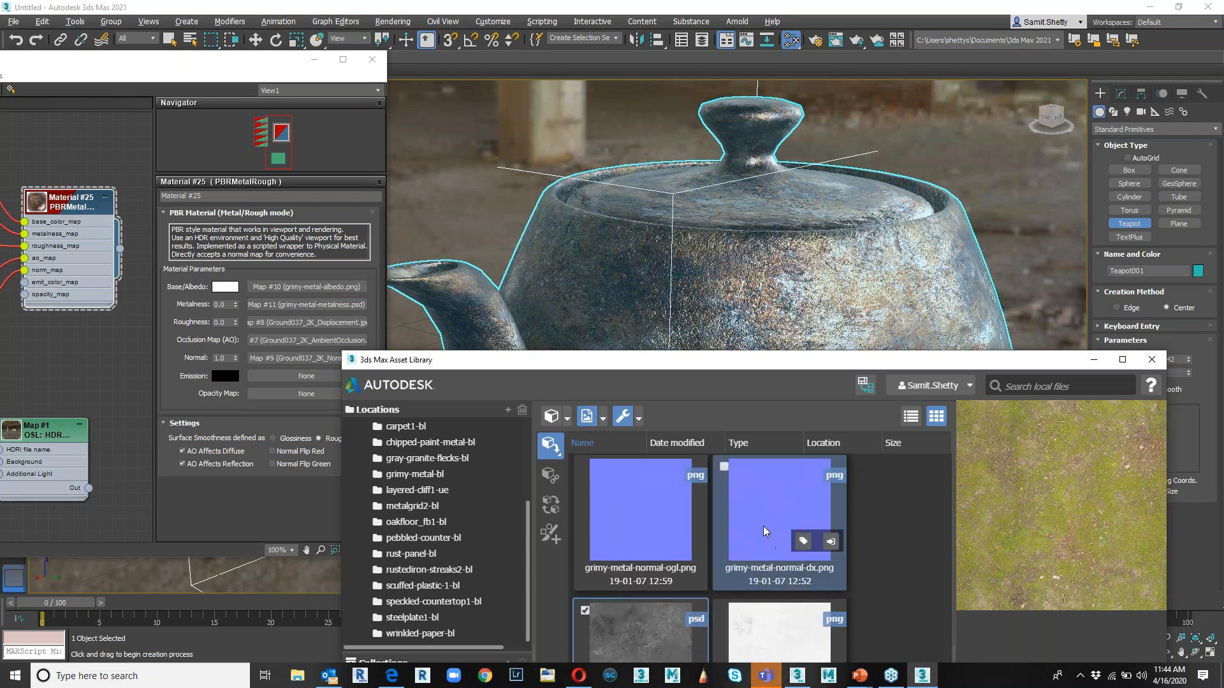
drag(763, 518, 285, 361)
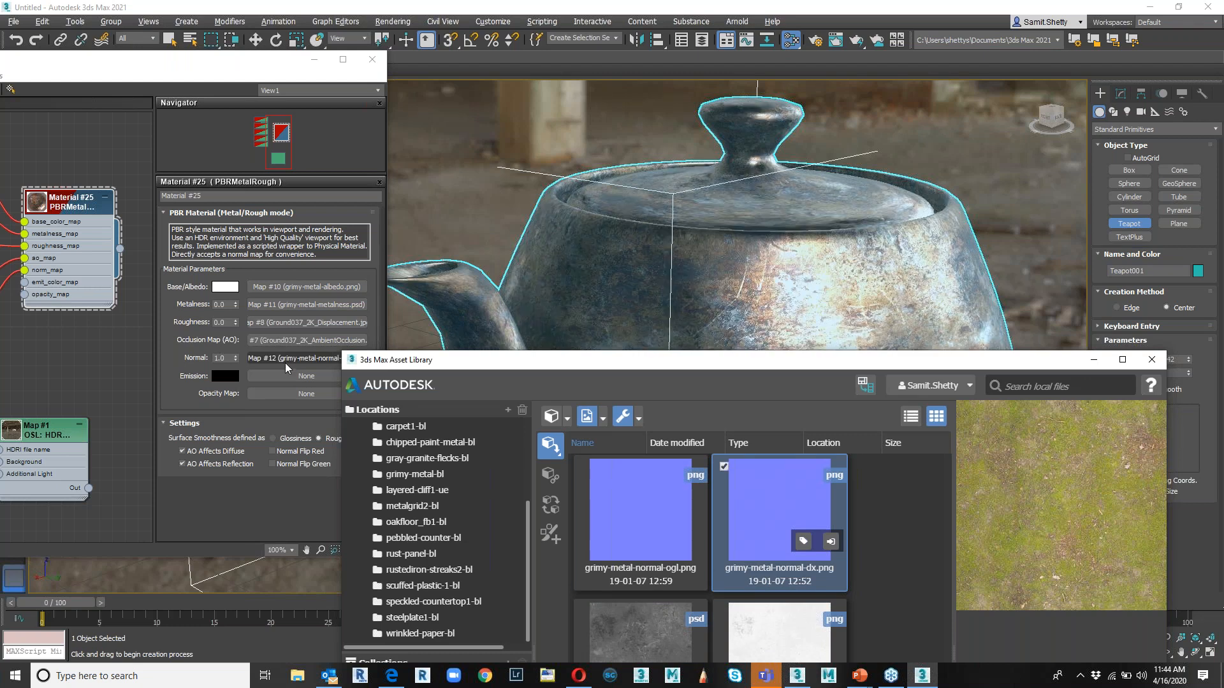
- Replace the material's roughness map with grimy-metal-roughness.png from the asset library
drag(599, 520, 601, 522)
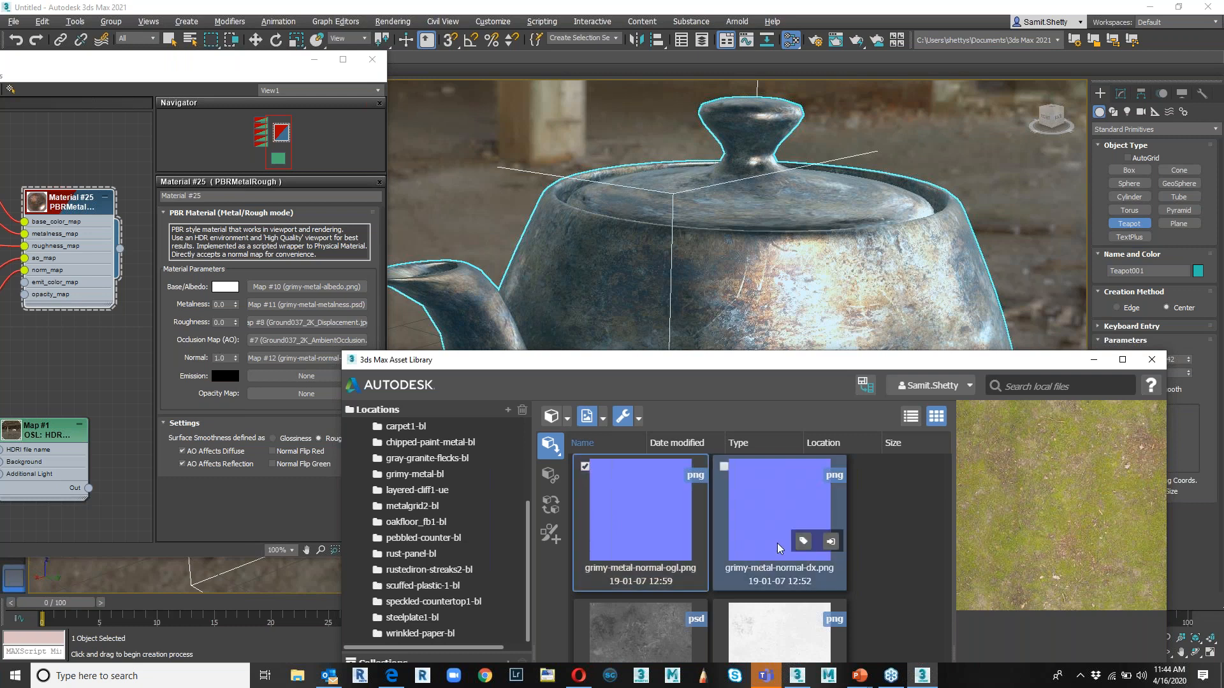
scroll(779, 549, down, 1)
scroll(779, 549, down, 2)
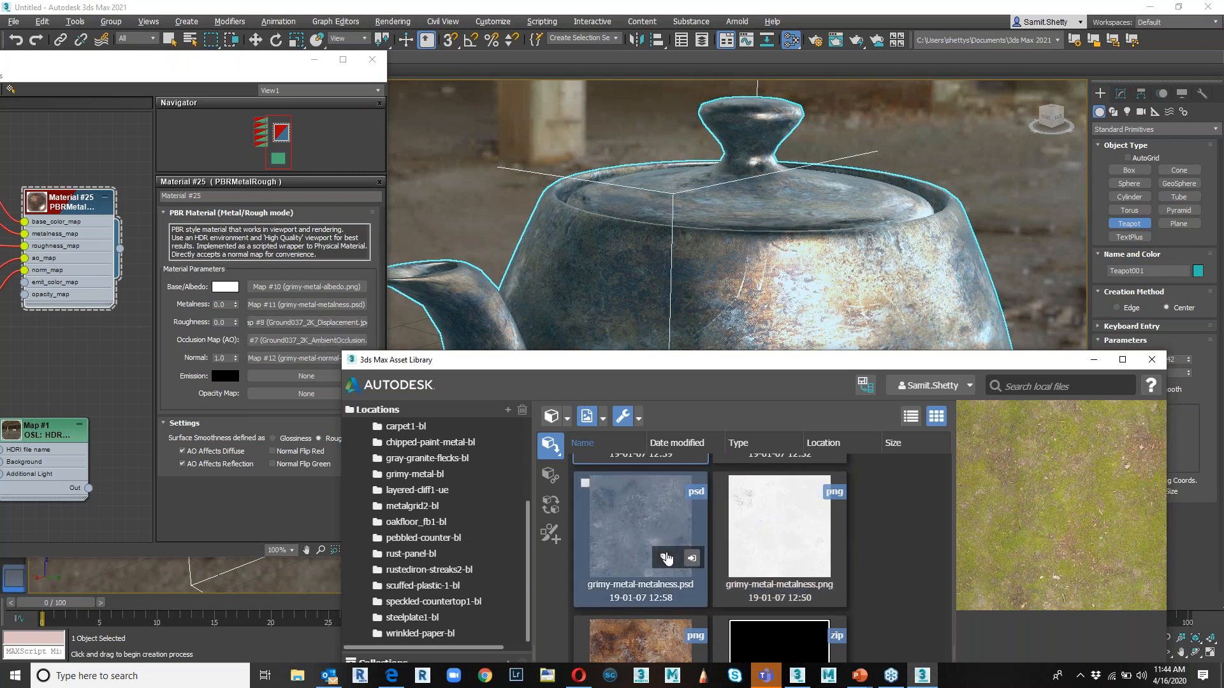
scroll(641, 529, up, 2)
scroll(641, 541, up, 2)
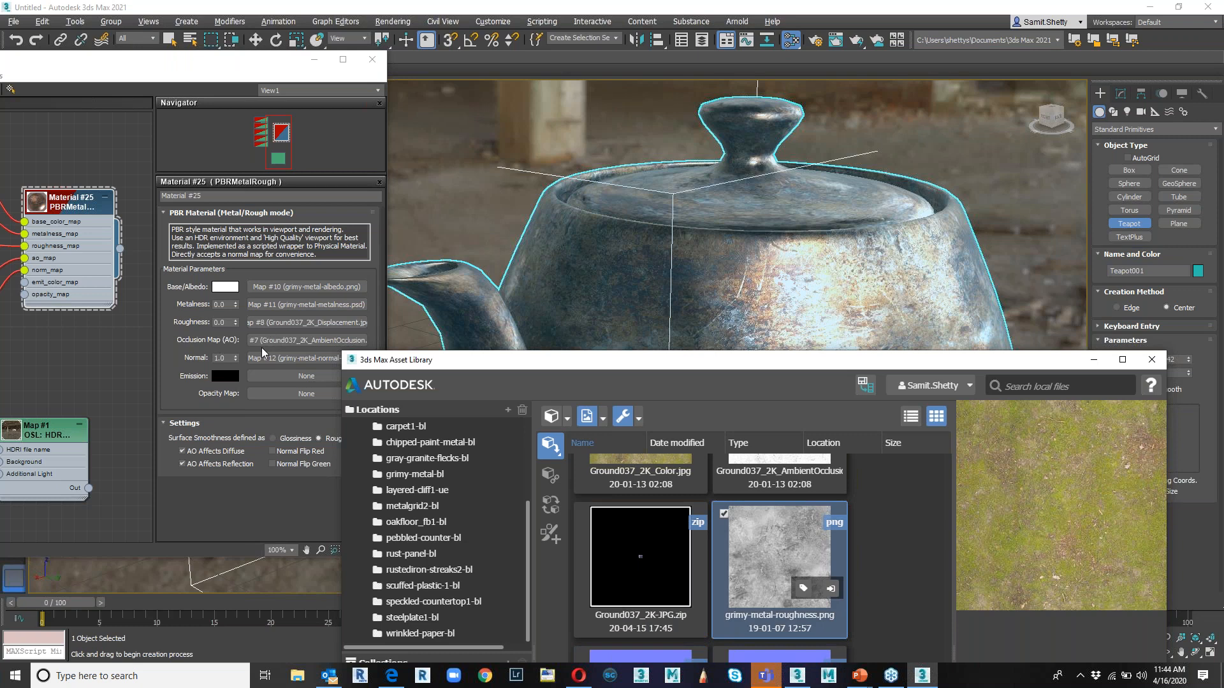
- Look through the grimy-metal textures and assign grimy-metal-normal-ogl.png to the material's occlusion slot
scroll(785, 601, down, 1)
scroll(785, 600, down, 4)
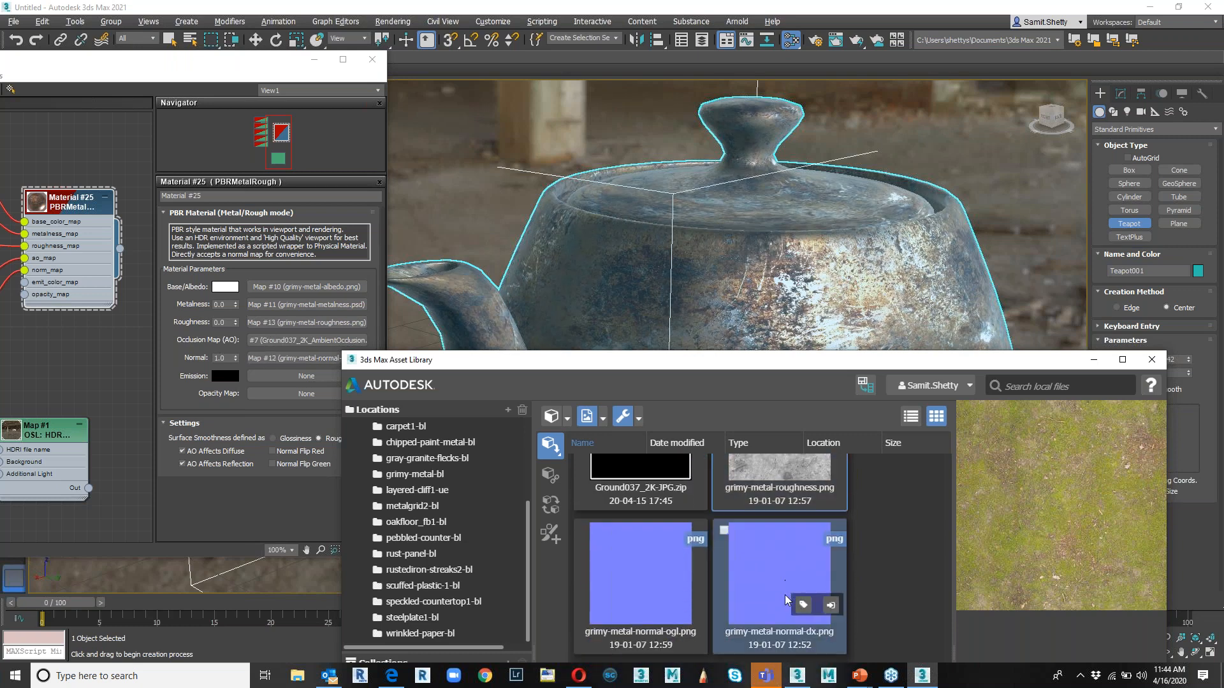
scroll(785, 600, down, 1)
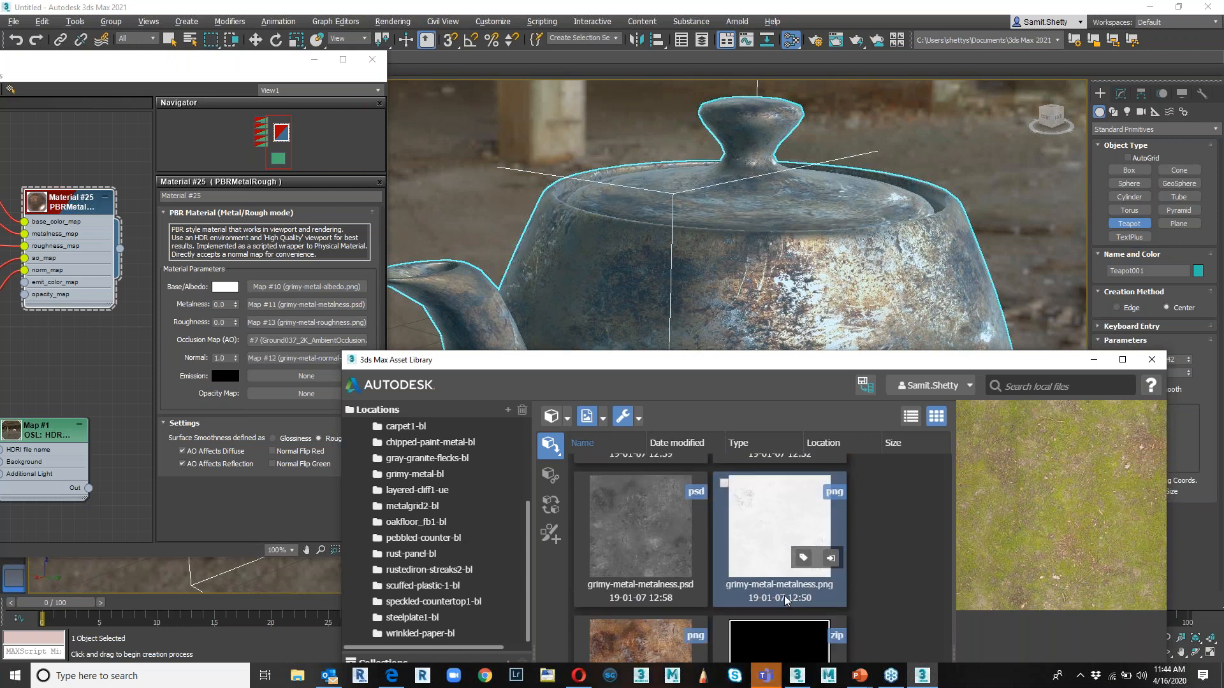
scroll(751, 587, up, 1)
scroll(750, 586, down, 1)
drag(756, 367, 807, 320)
scroll(774, 558, up, 1)
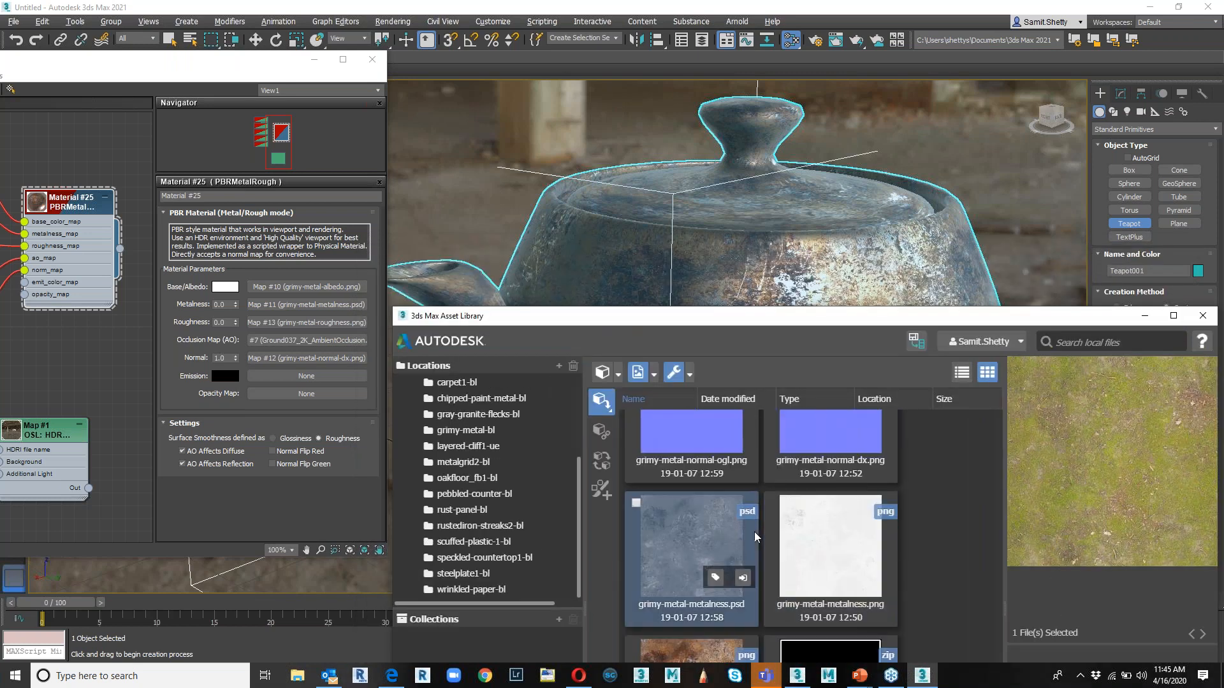
scroll(765, 551, up, 2)
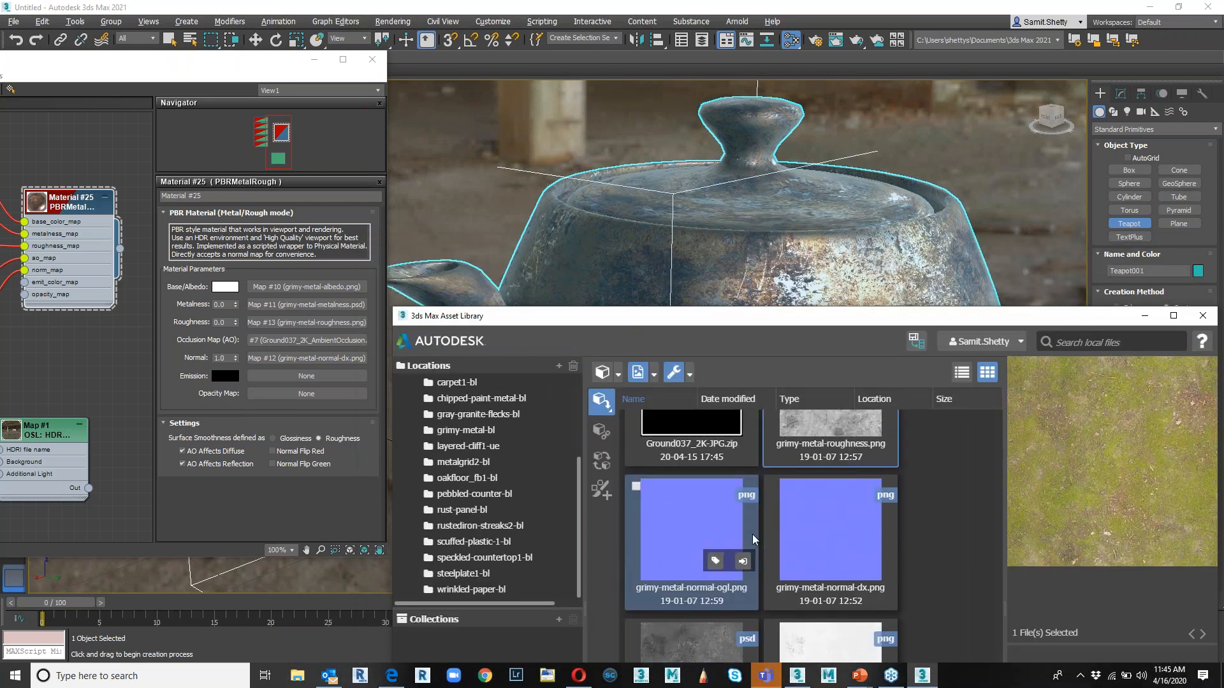
scroll(754, 540, up, 1)
scroll(759, 536, up, 2)
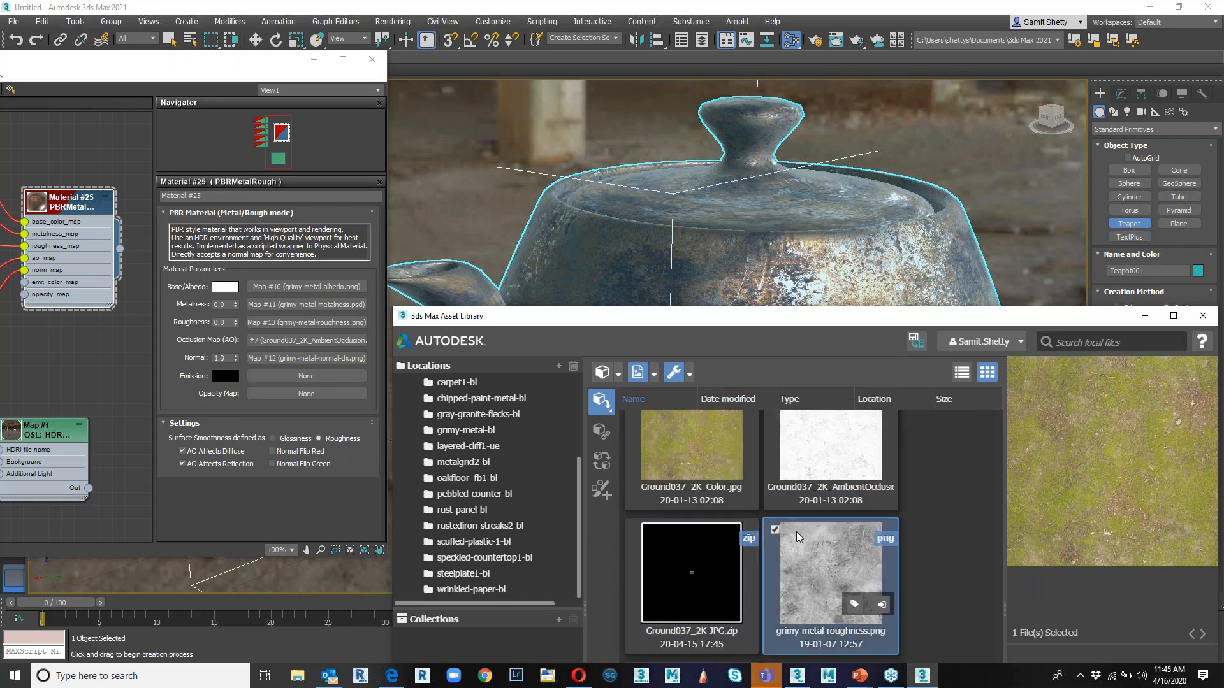
scroll(797, 537, down, 3)
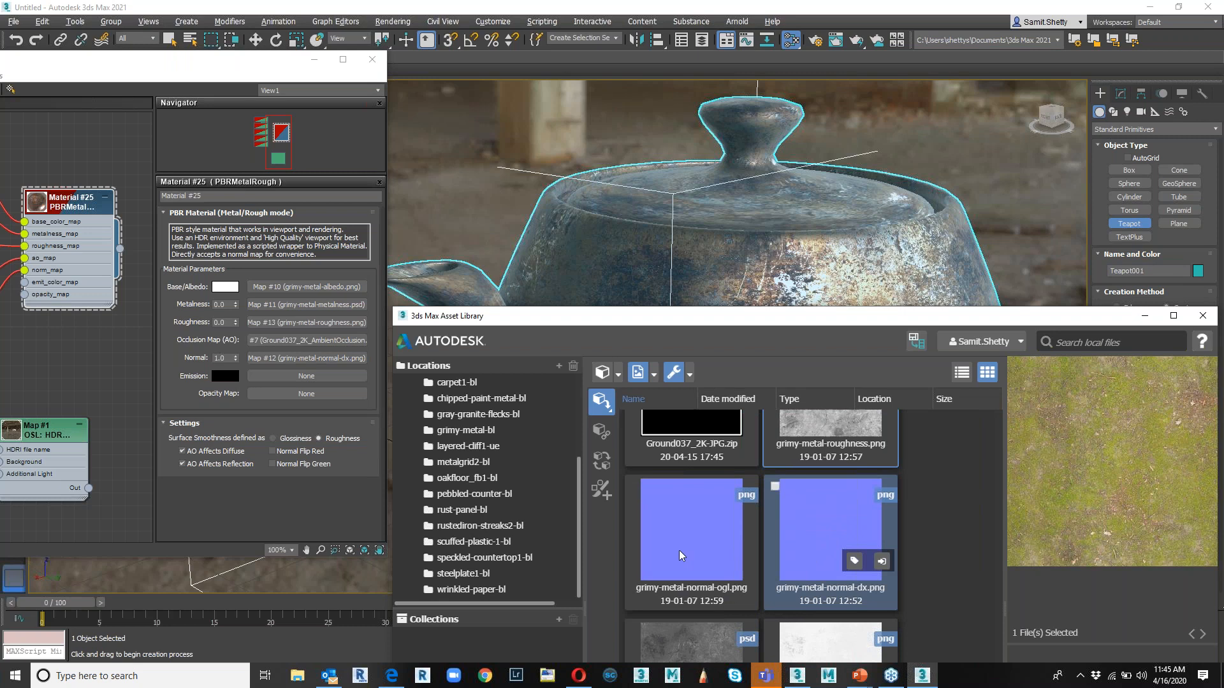
drag(638, 548, 223, 390)
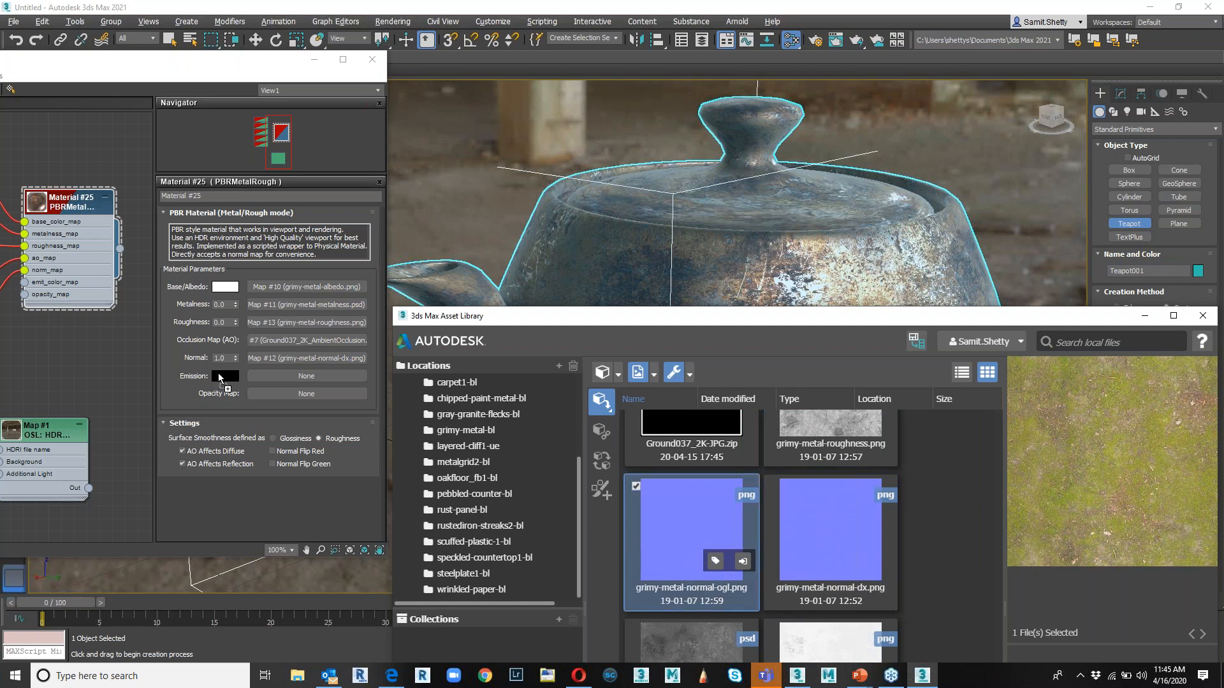
drag(270, 348, 274, 340)
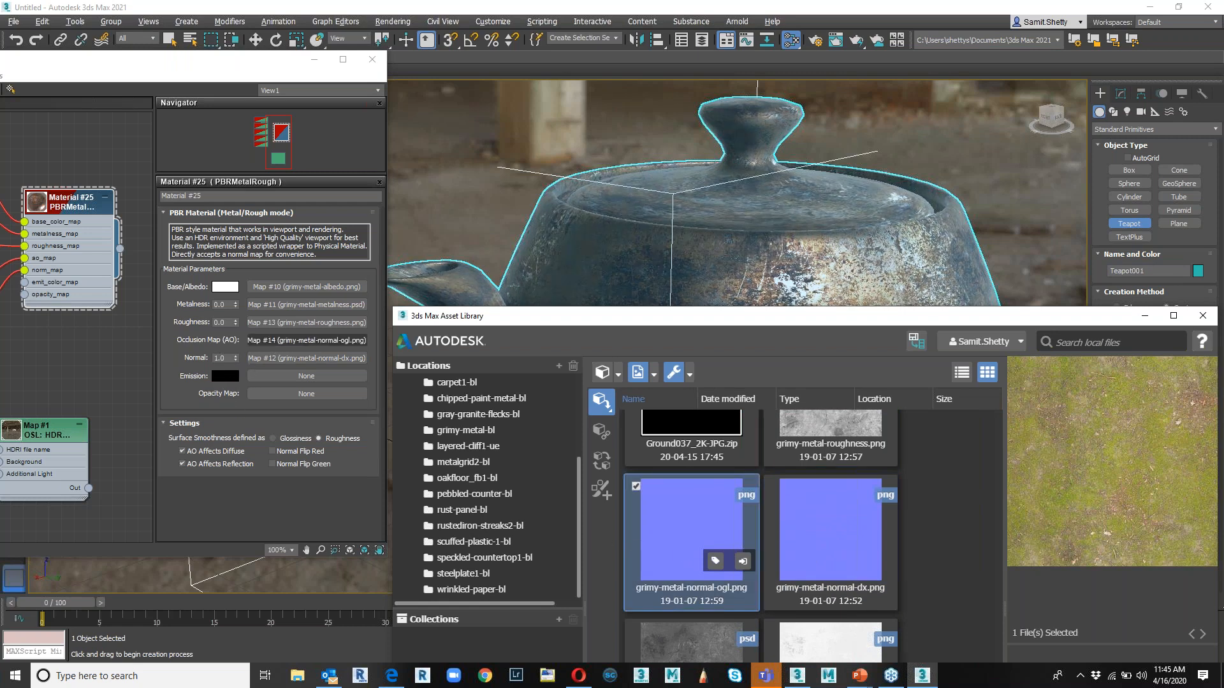
- Deselect the teapot and inspect its grimy-metal surface from several angles without the library and material editor in the way
click(1143, 317)
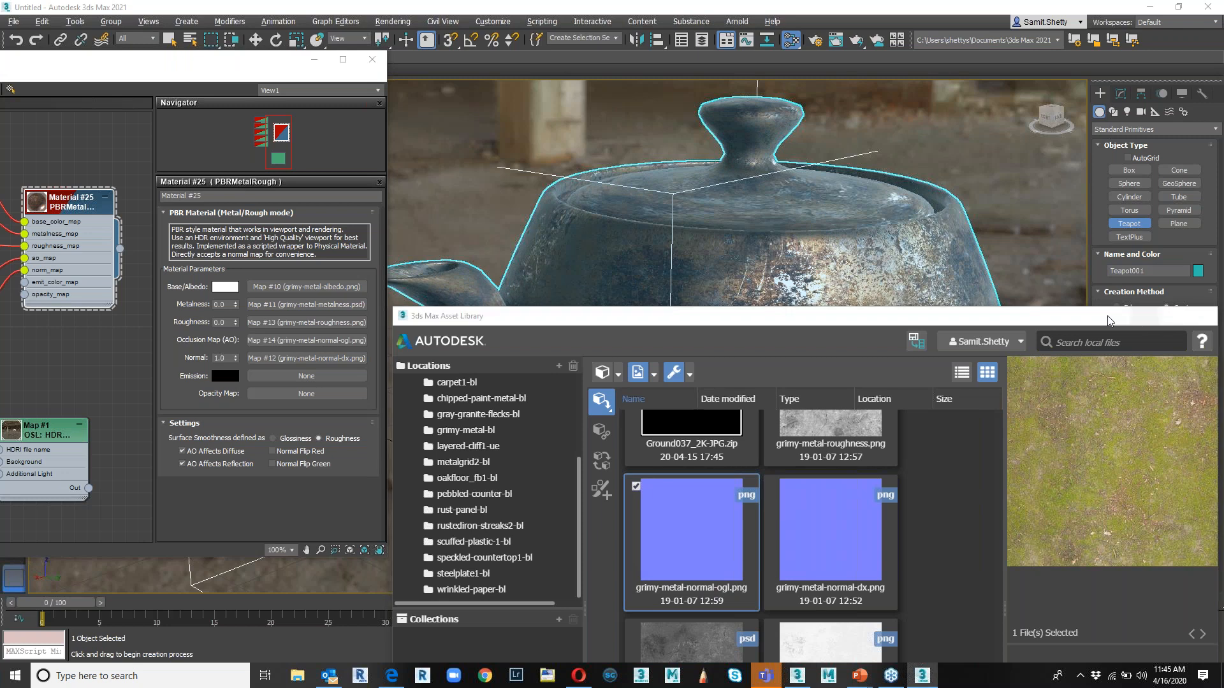
alt+middle_drag(700, 287, 694, 285)
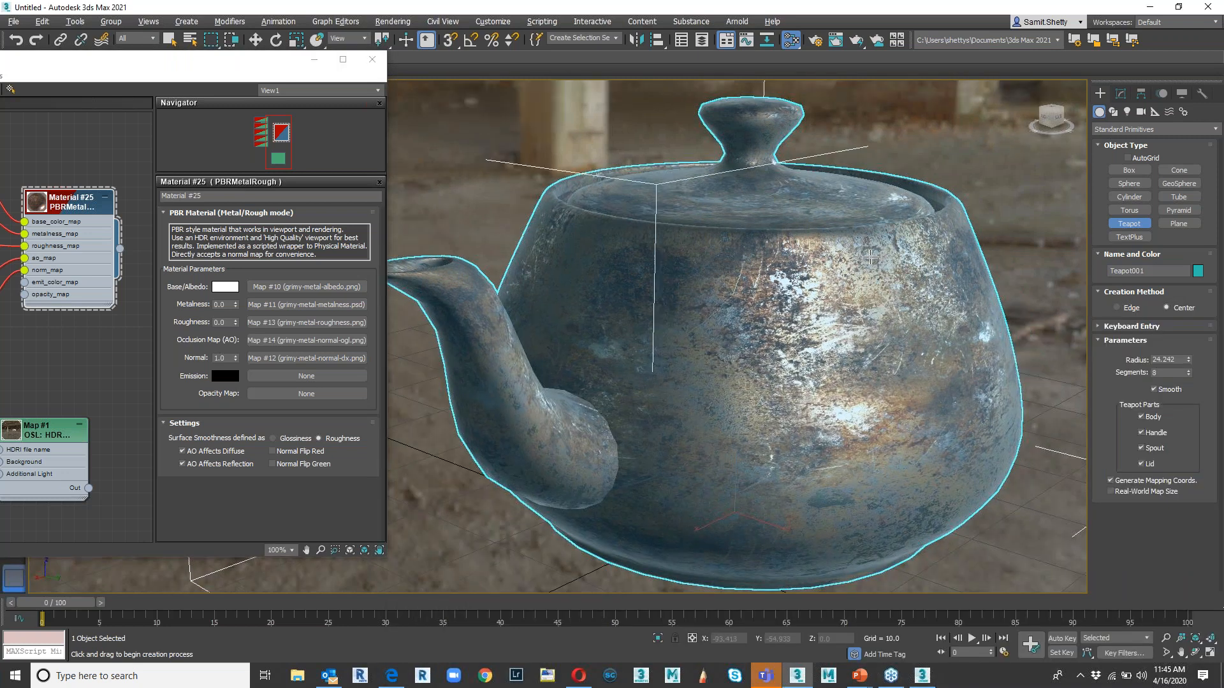
click(255, 39)
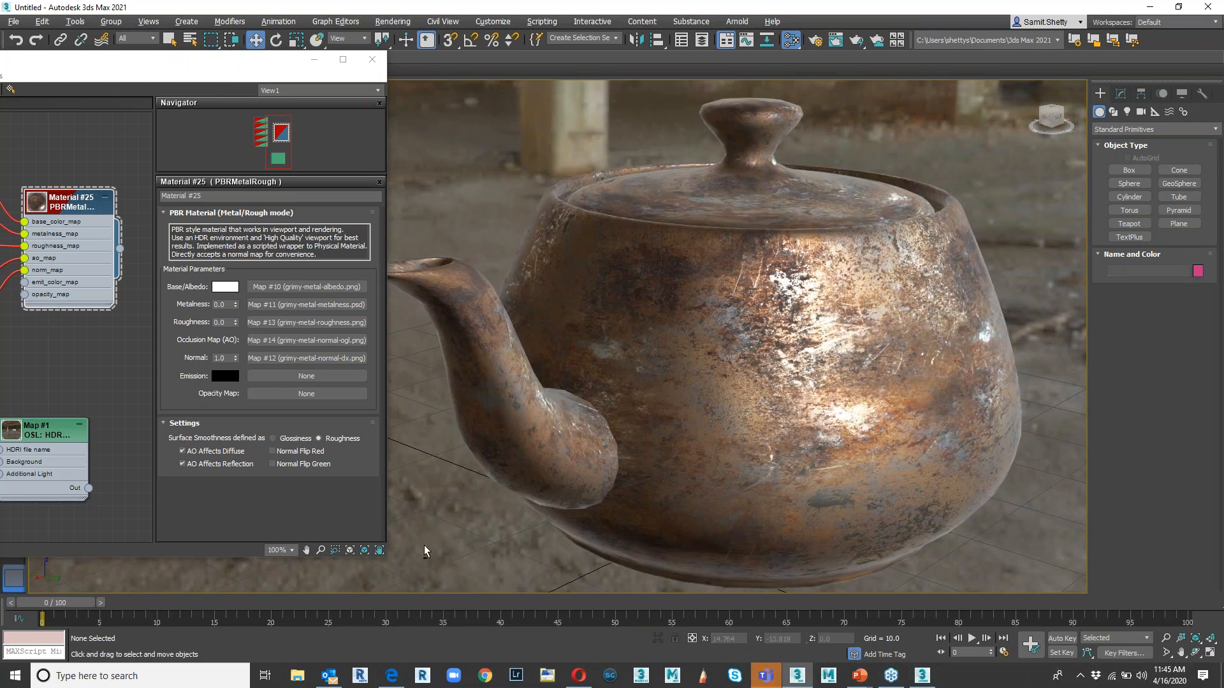
click(419, 557)
alt+middle_drag(419, 558, 386, 556)
click(312, 62)
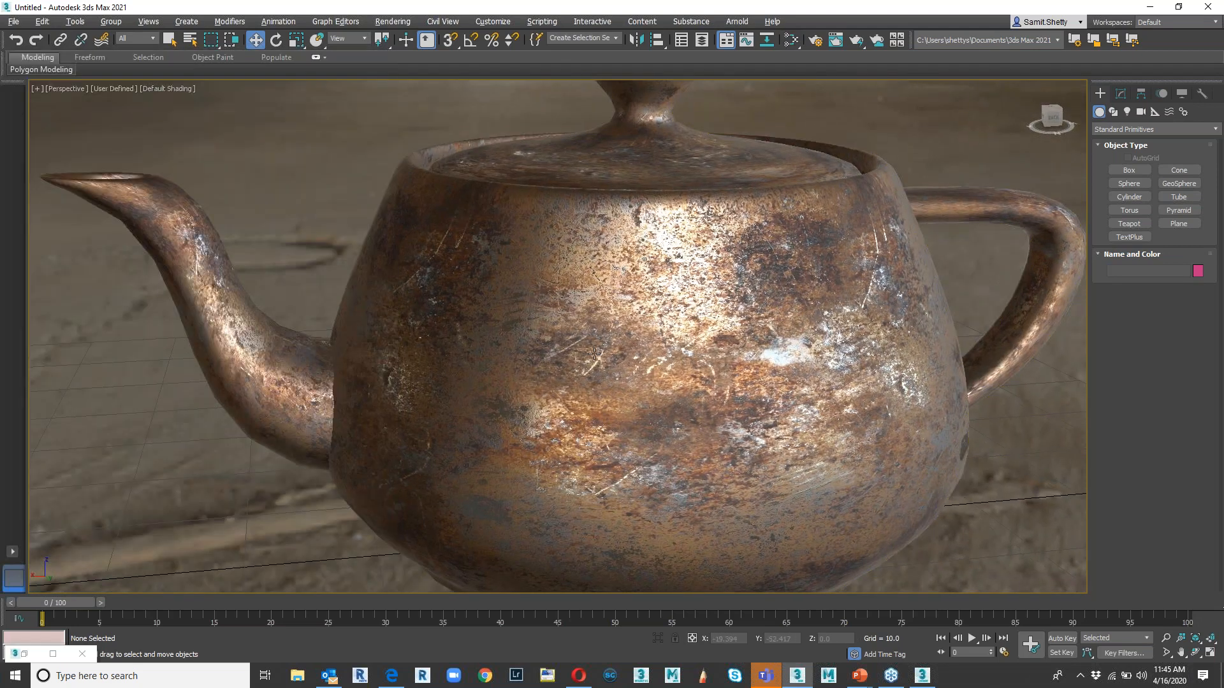
alt+middle_drag(594, 354, 589, 341)
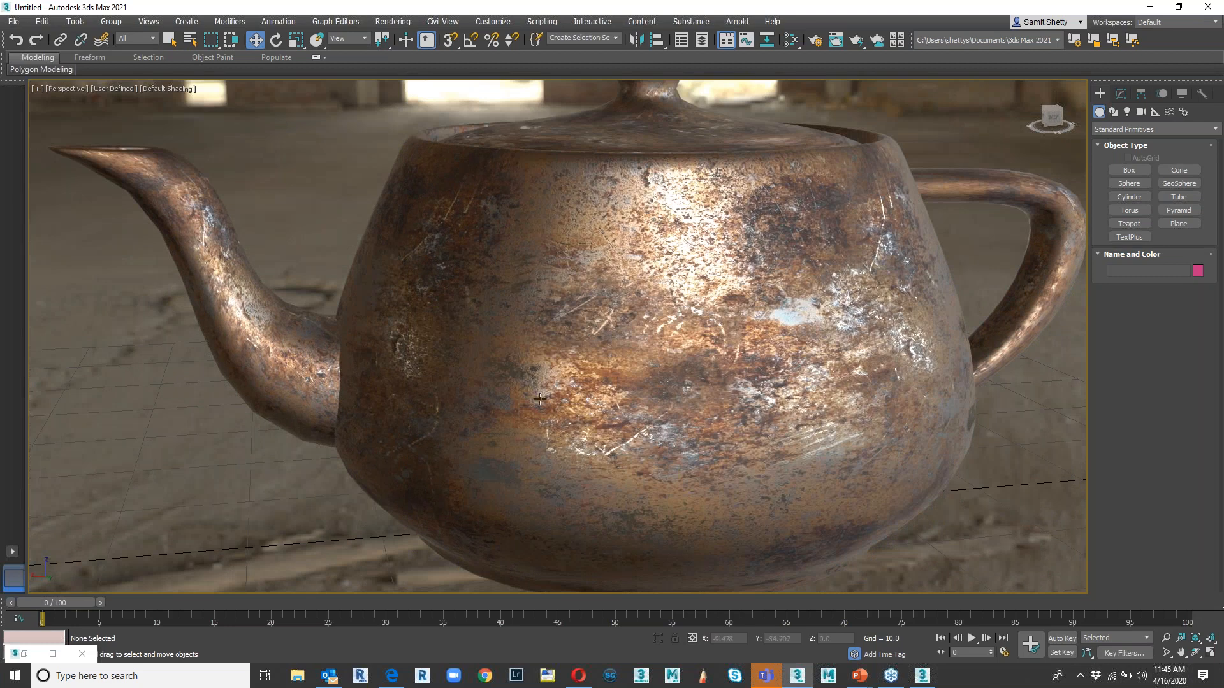
alt+middle_drag(540, 399, 544, 398)
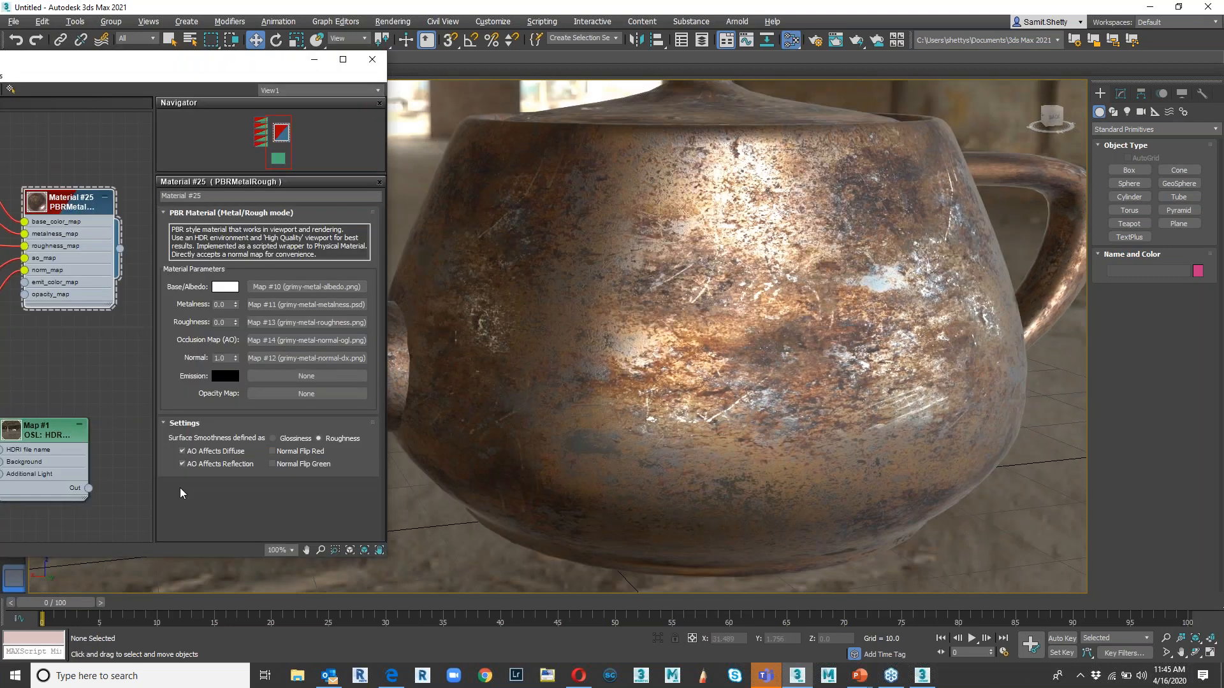
- Set the PBR material's metalness and roughness values to 1.0
drag(235, 304, 225, 227)
drag(234, 324, 223, 275)
- Review the metalness bitmap's settings, try Environ mapping, restore Texture mapping and return to the PBR material
click(262, 312)
scroll(264, 408, down, 5)
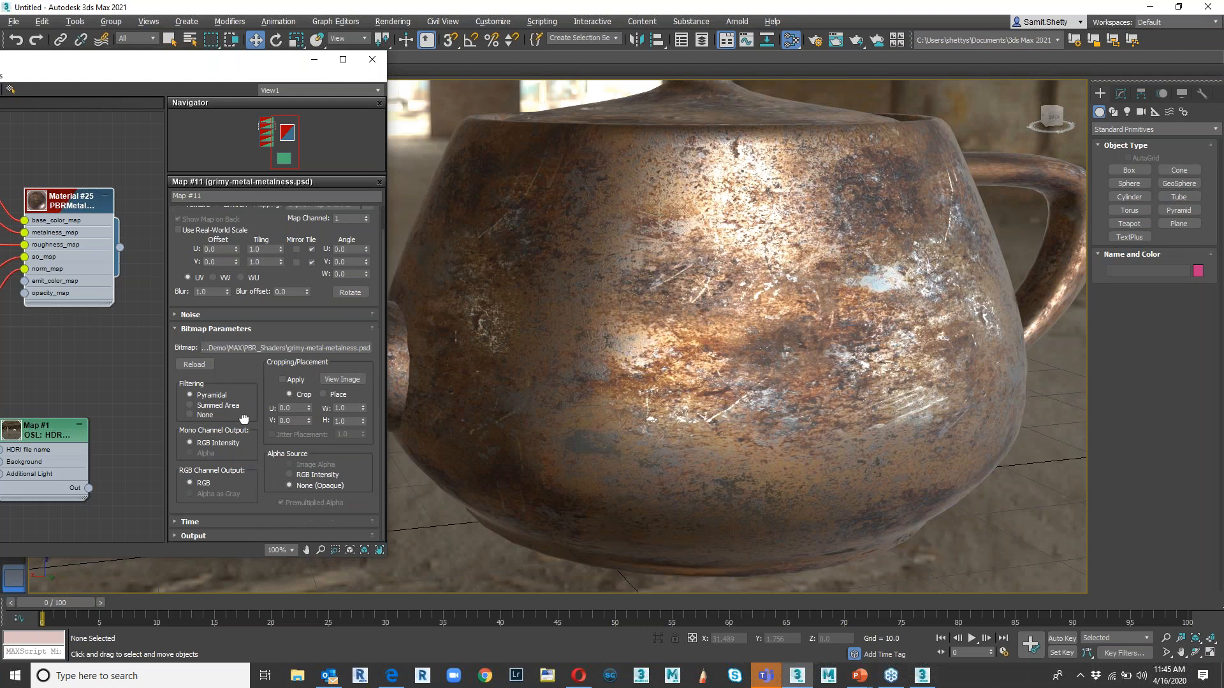
scroll(238, 400, up, 1)
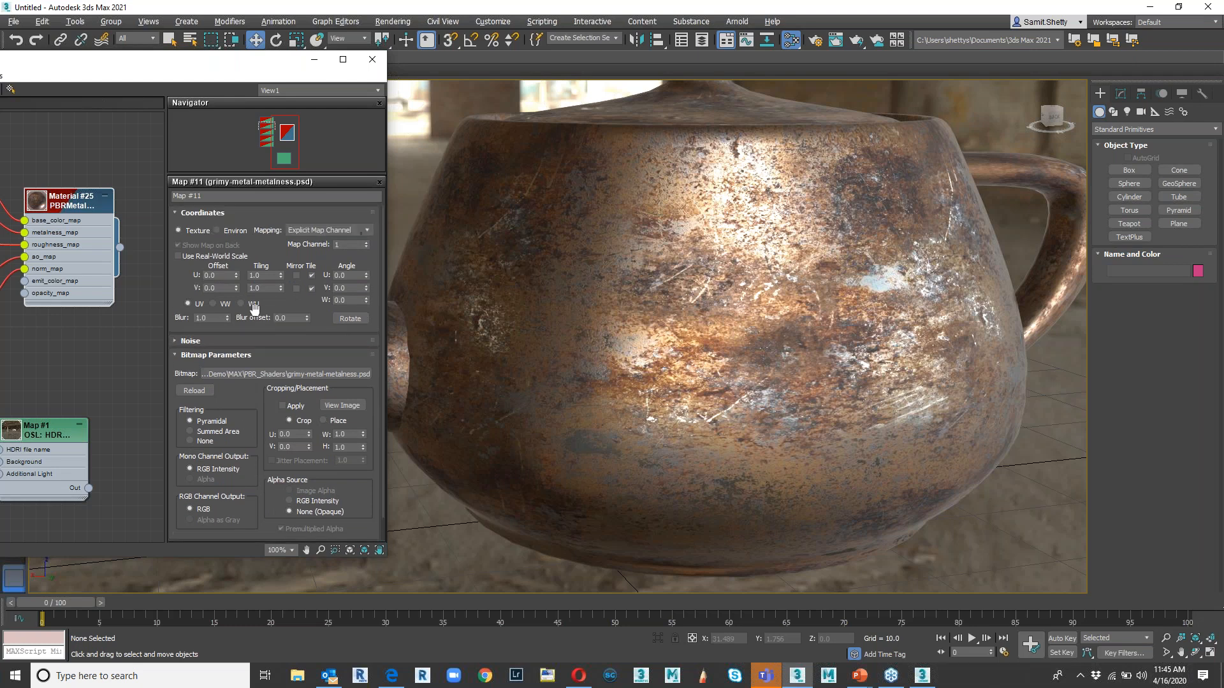
click(219, 233)
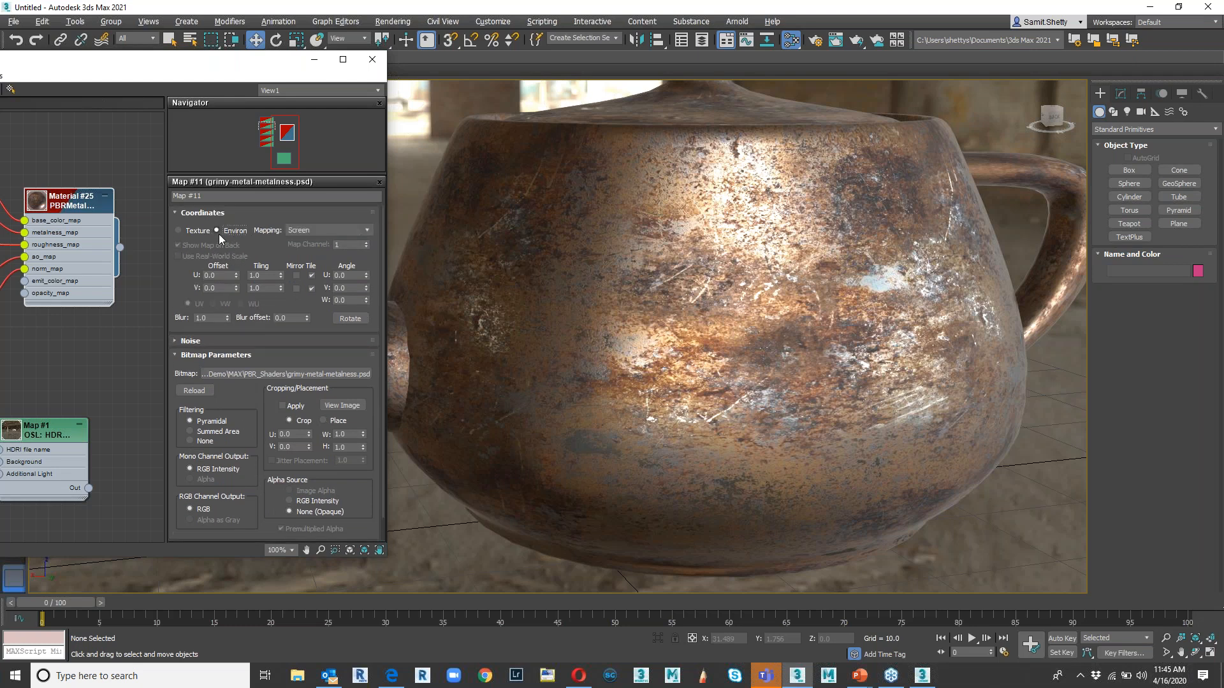
click(178, 230)
double_click(85, 205)
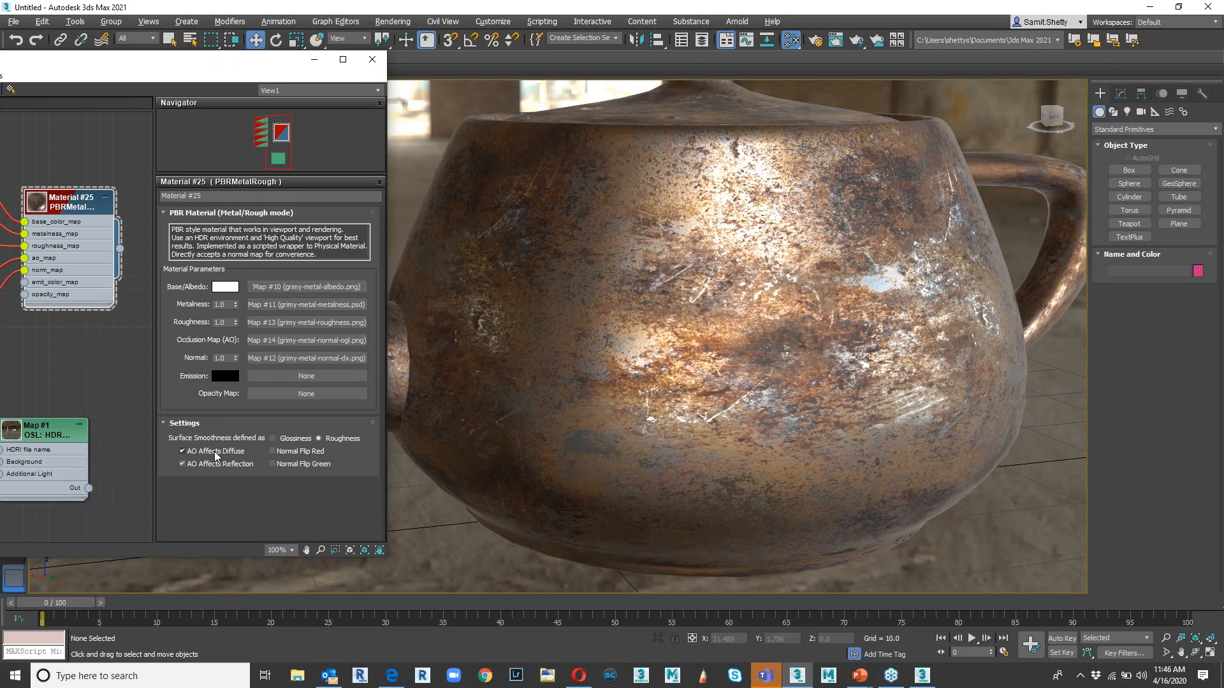
- Clear the material editor out of the way and inspect the whole grimy-metal teapot
drag(269, 70, 341, 155)
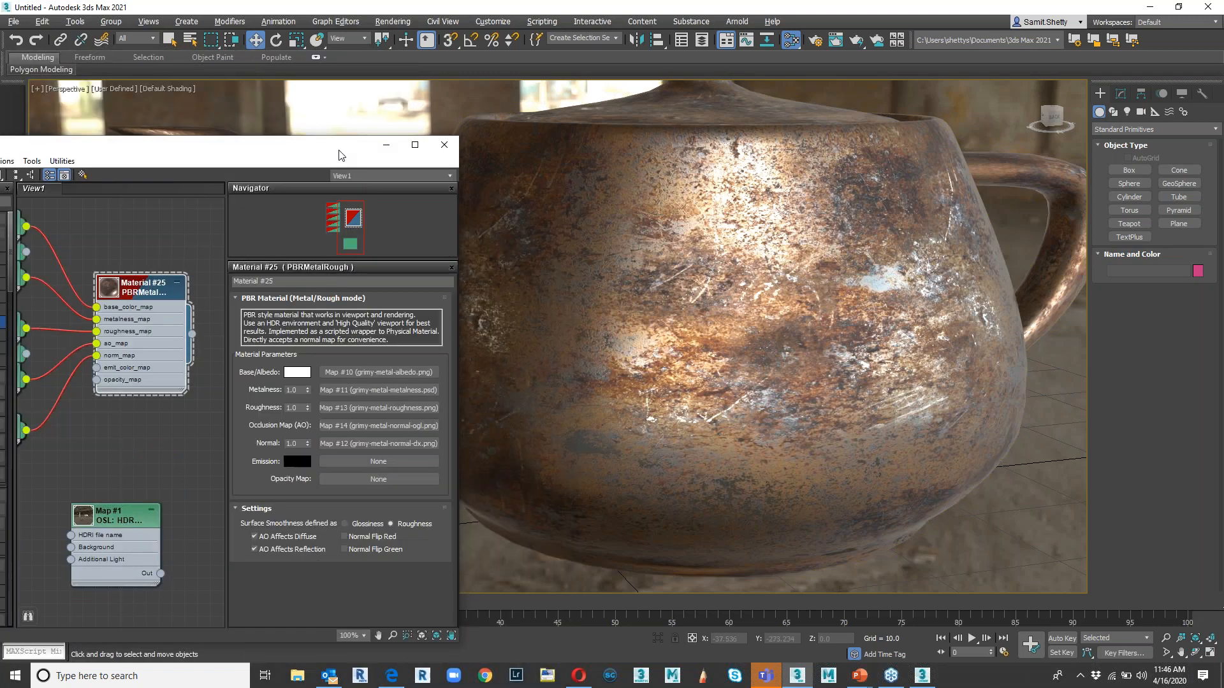
click(386, 145)
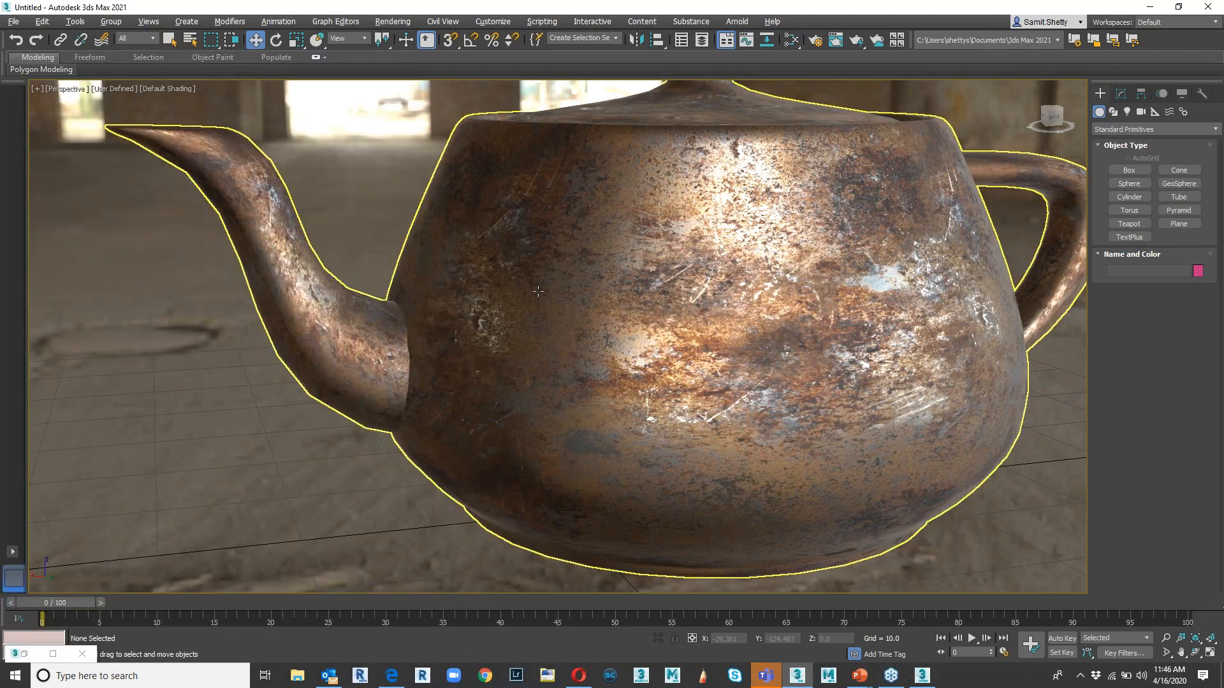
scroll(703, 266, down, 6)
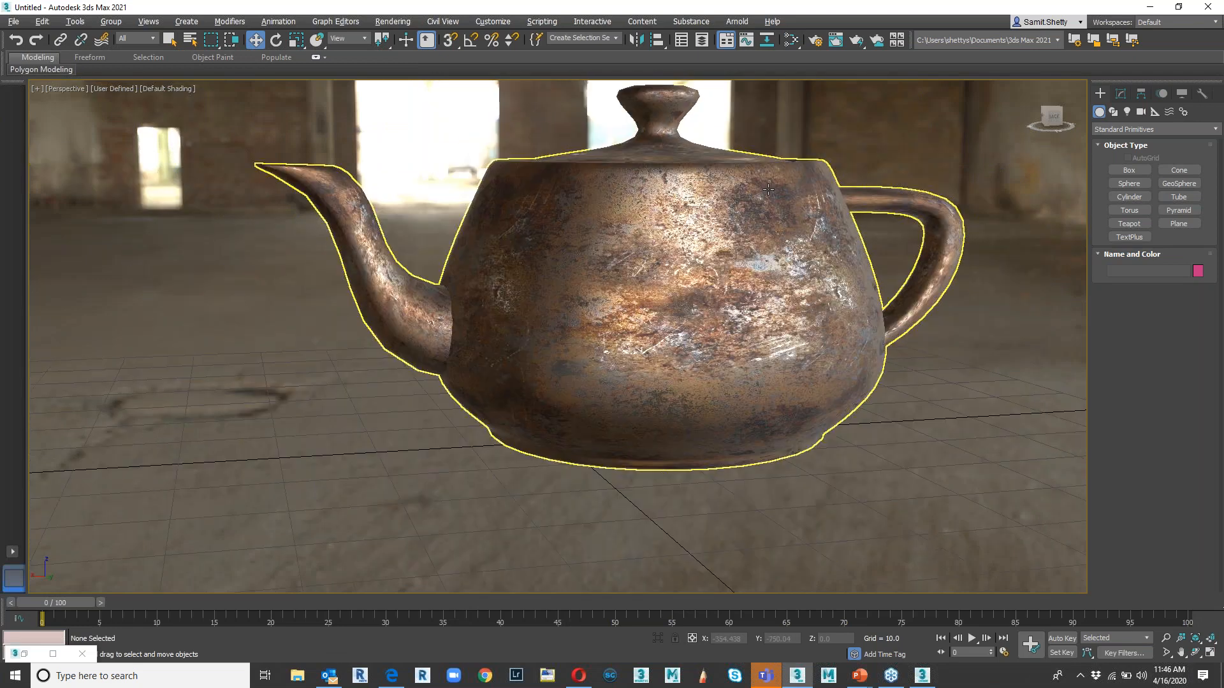
- Enable Ground Projection on the HDRI Environment map and set its tripod height to 1000
click(28, 654)
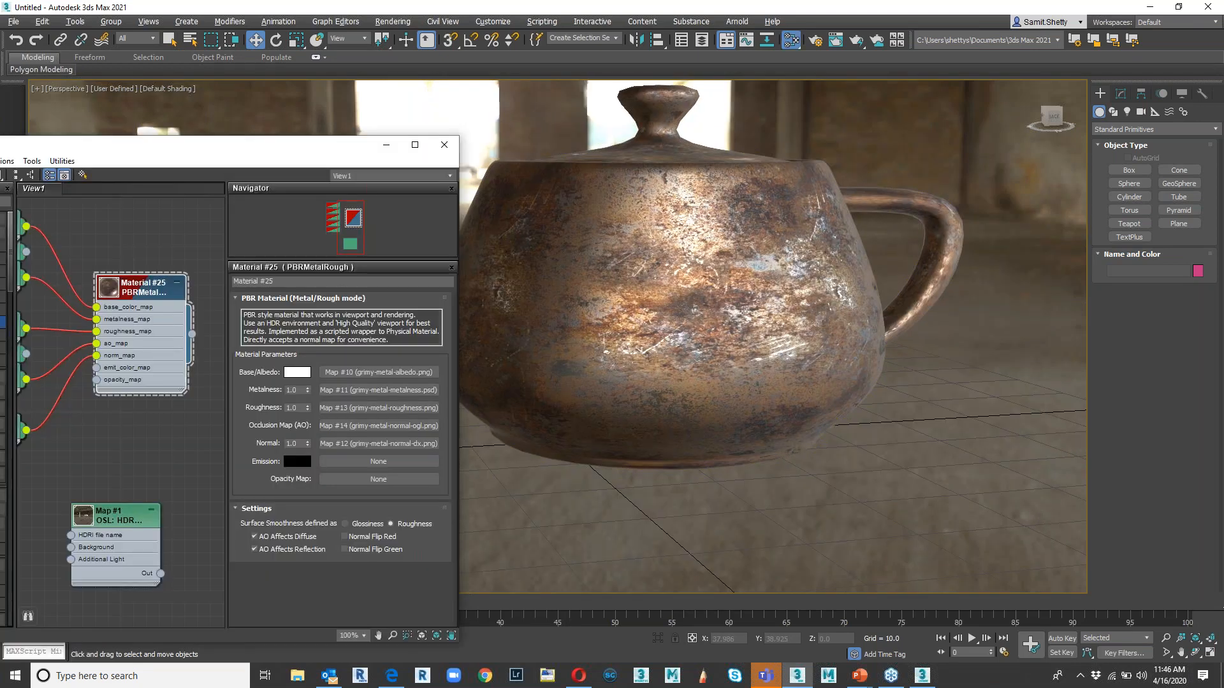
double_click(131, 516)
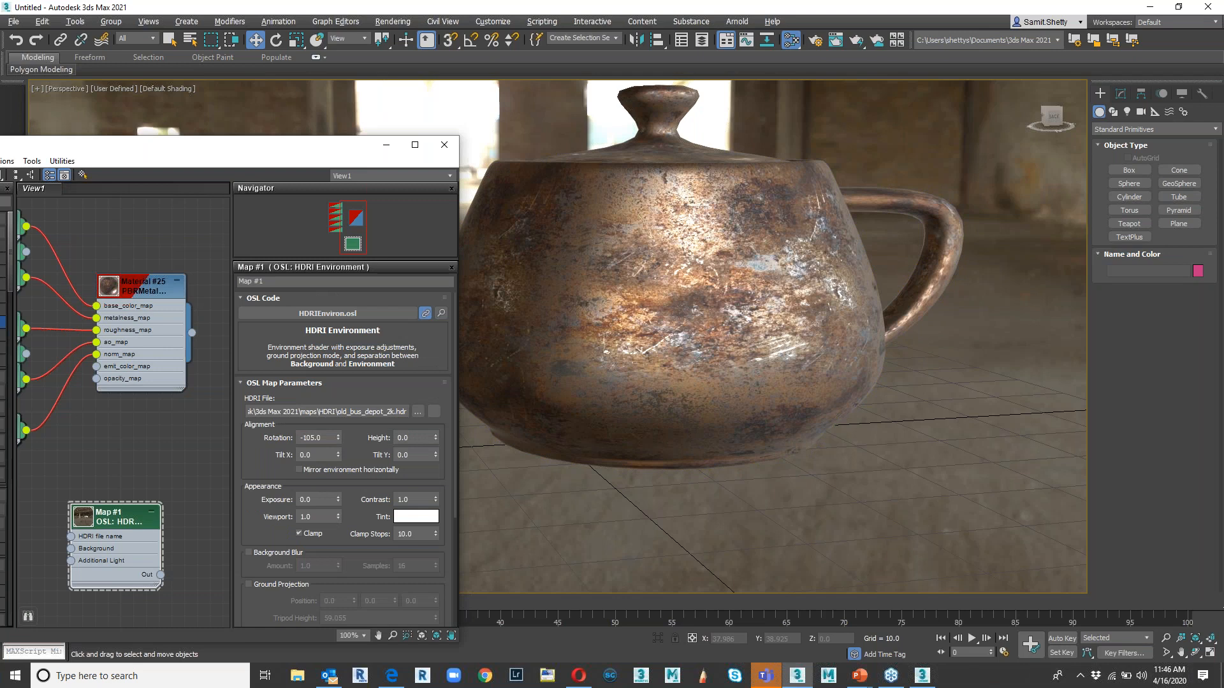
scroll(277, 494, down, 3)
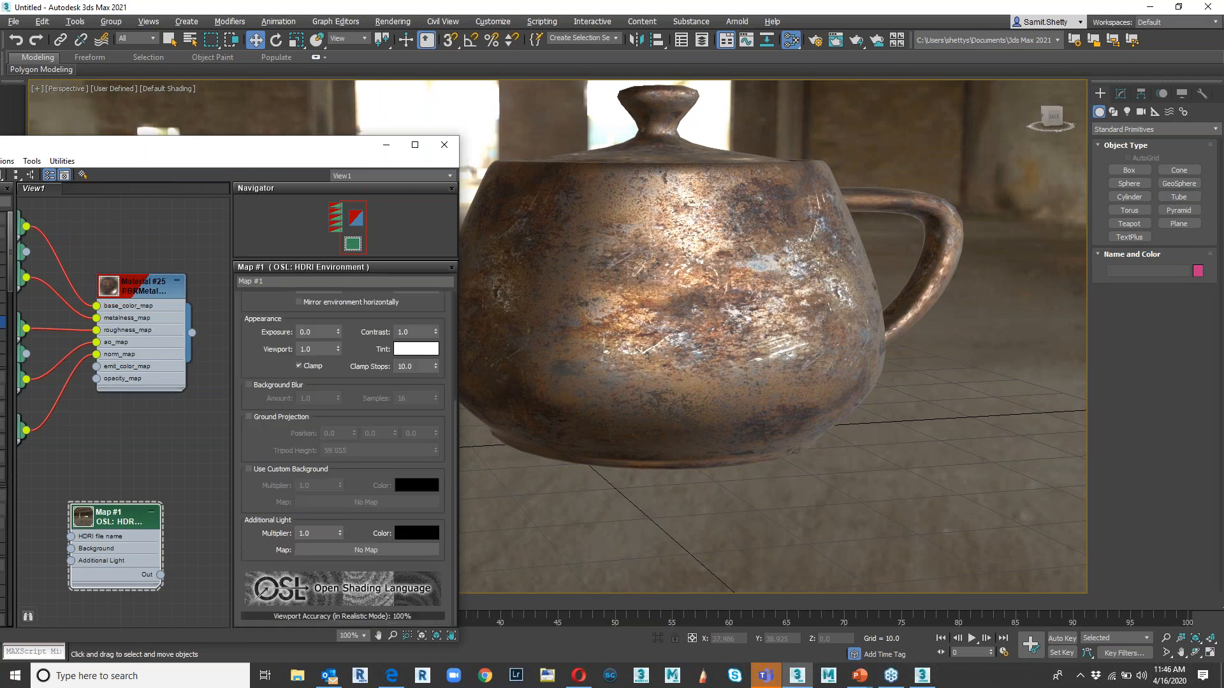
click(249, 417)
drag(358, 451, 282, 442)
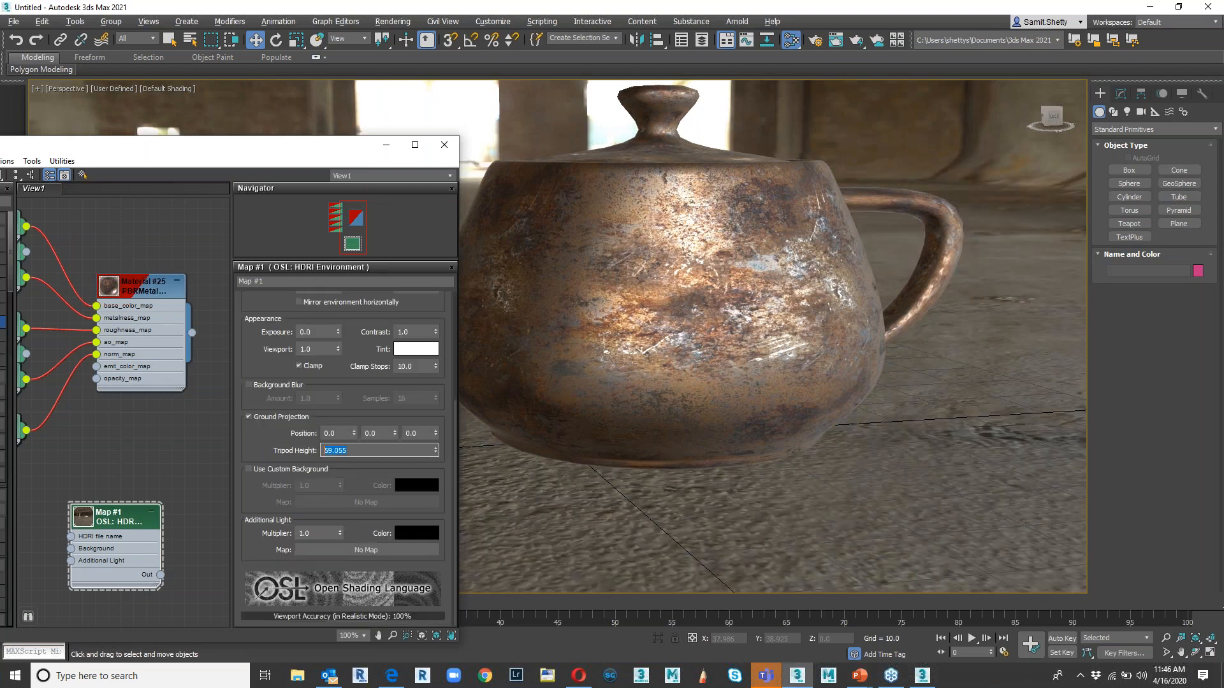
text(1000)
key(Return)
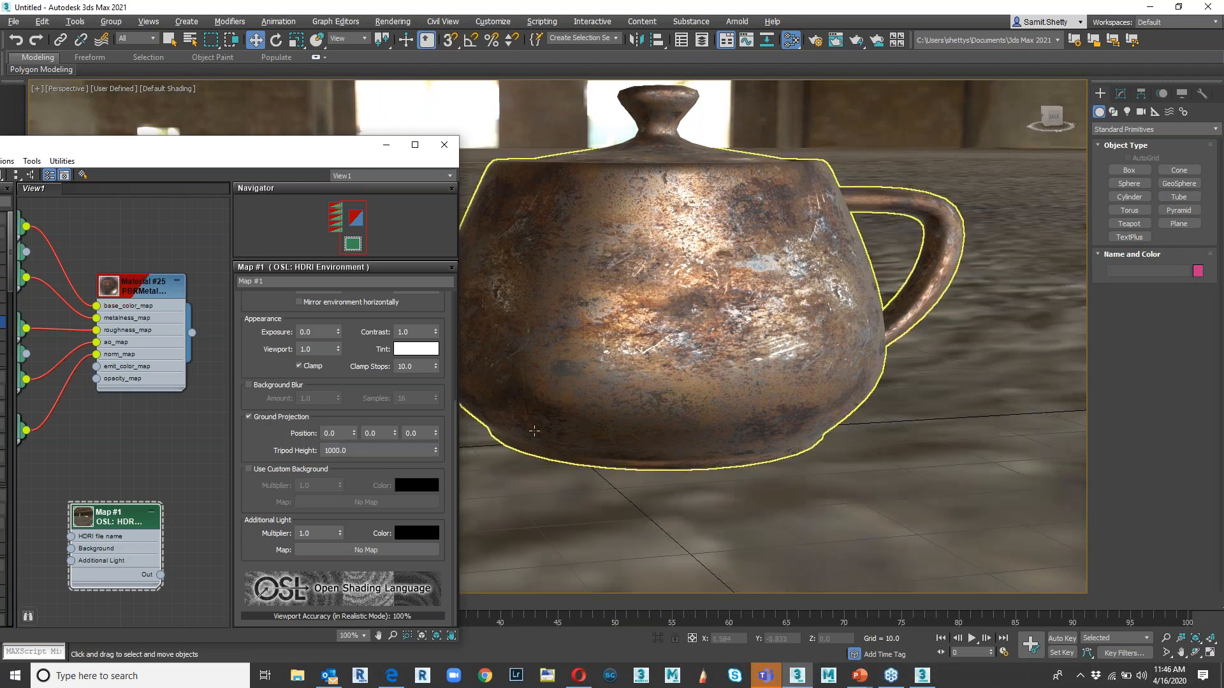
- Frame the teapot closely from above without the material editor and preview it in an ActiveShade render
scroll(530, 439, down, 3)
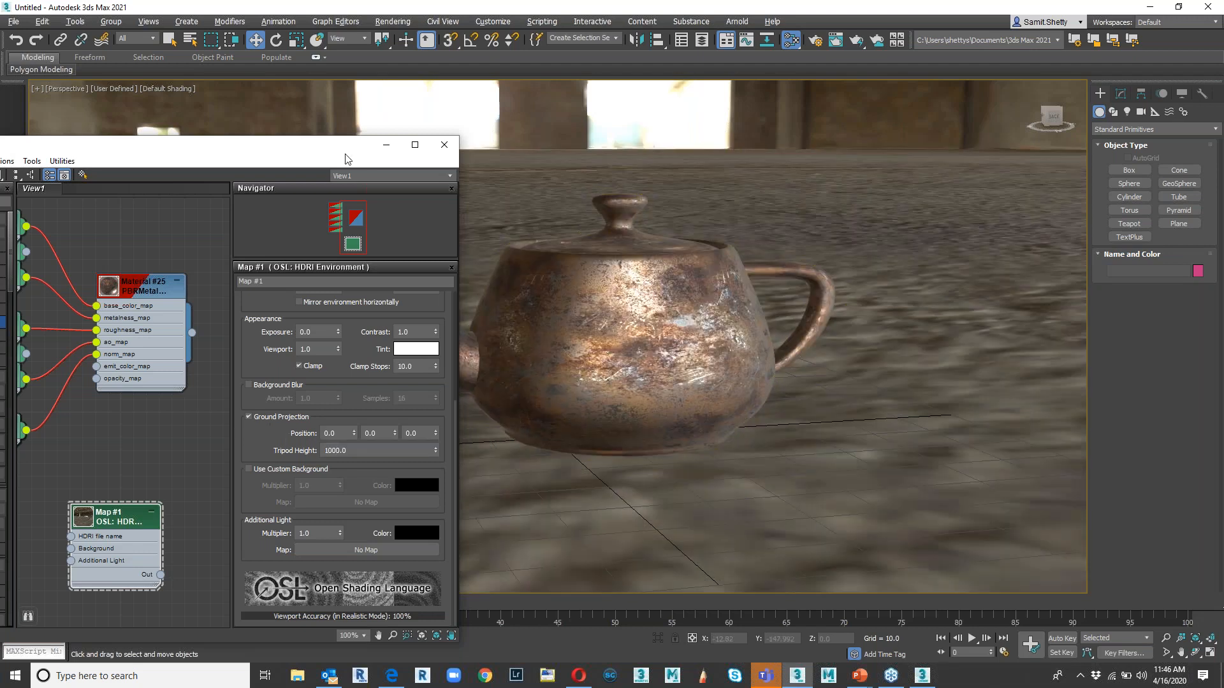
click(385, 145)
alt+middle_drag(702, 319, 756, 360)
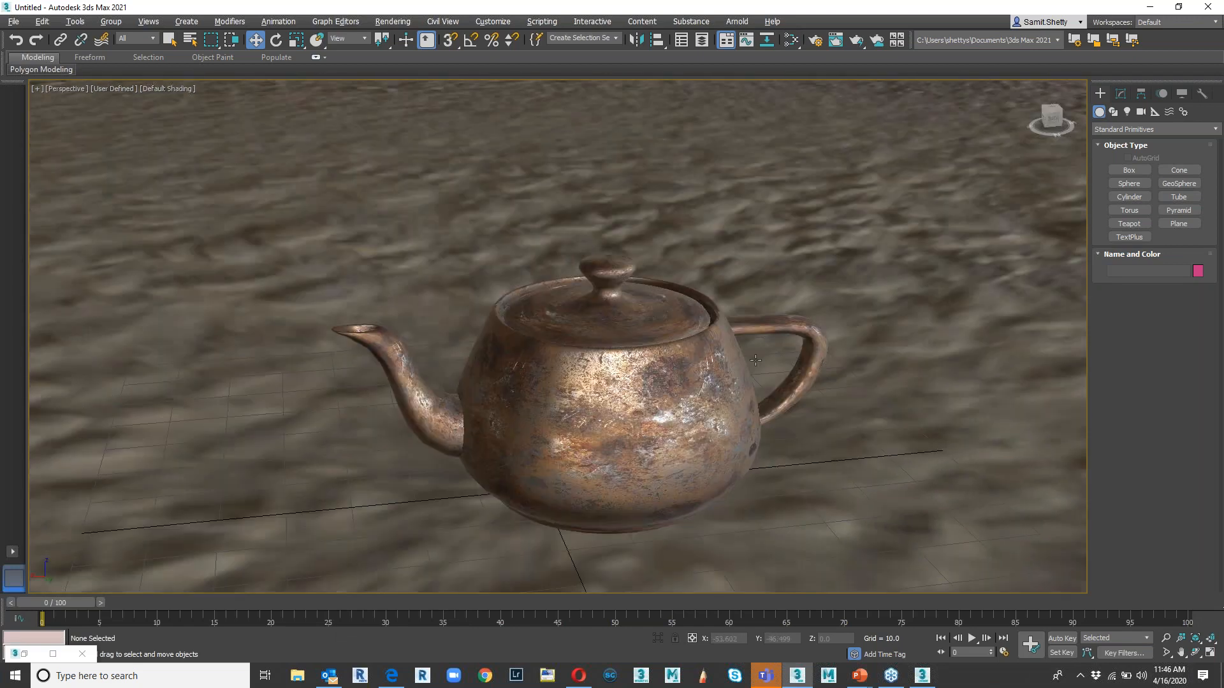
scroll(754, 360, up, 3)
scroll(753, 360, up, 3)
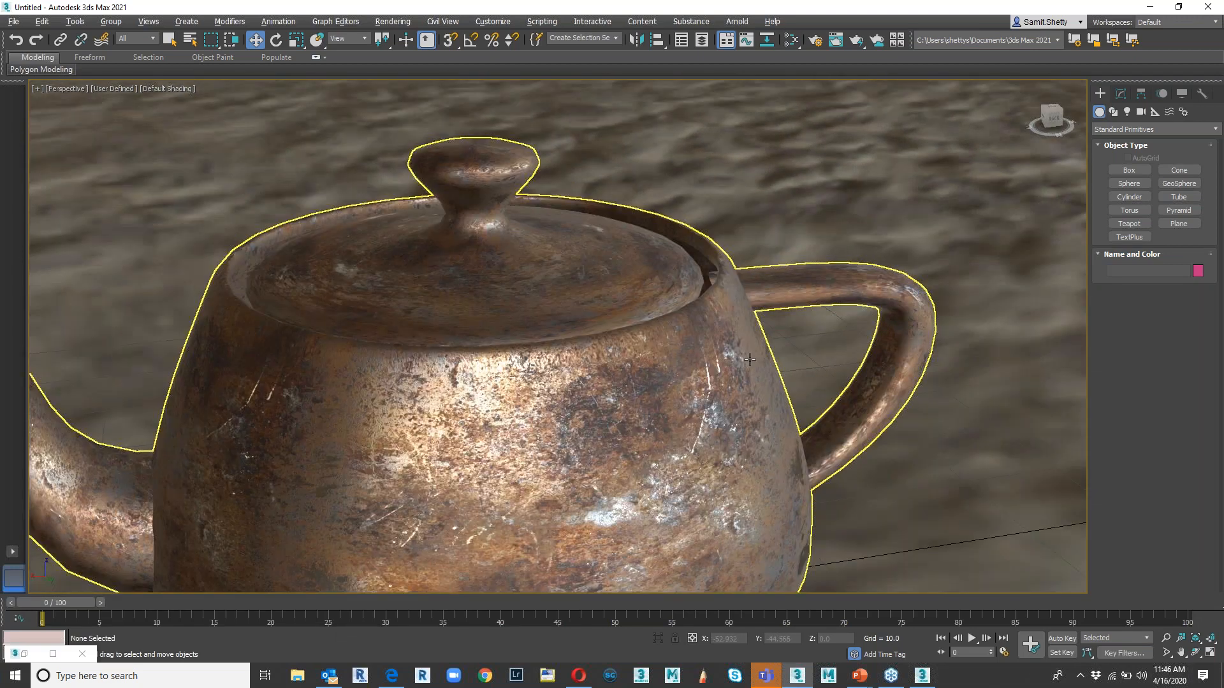
middle_drag(652, 391, 710, 346)
scroll(710, 345, up, 2)
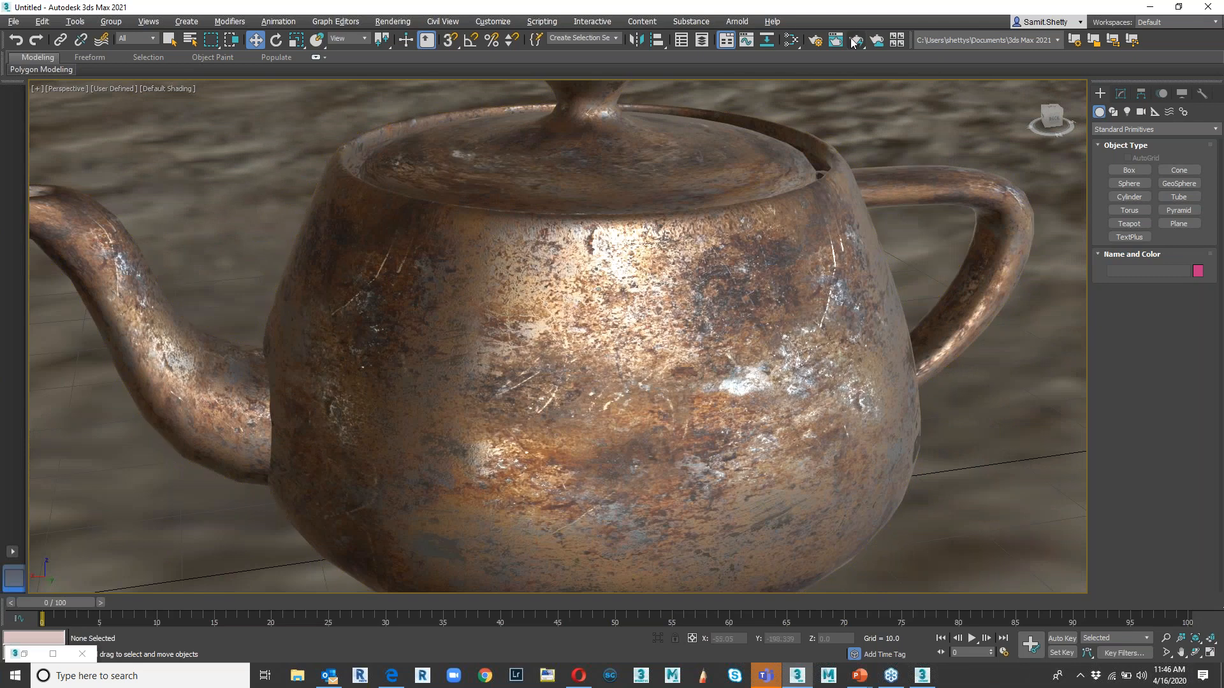
drag(853, 43, 870, 101)
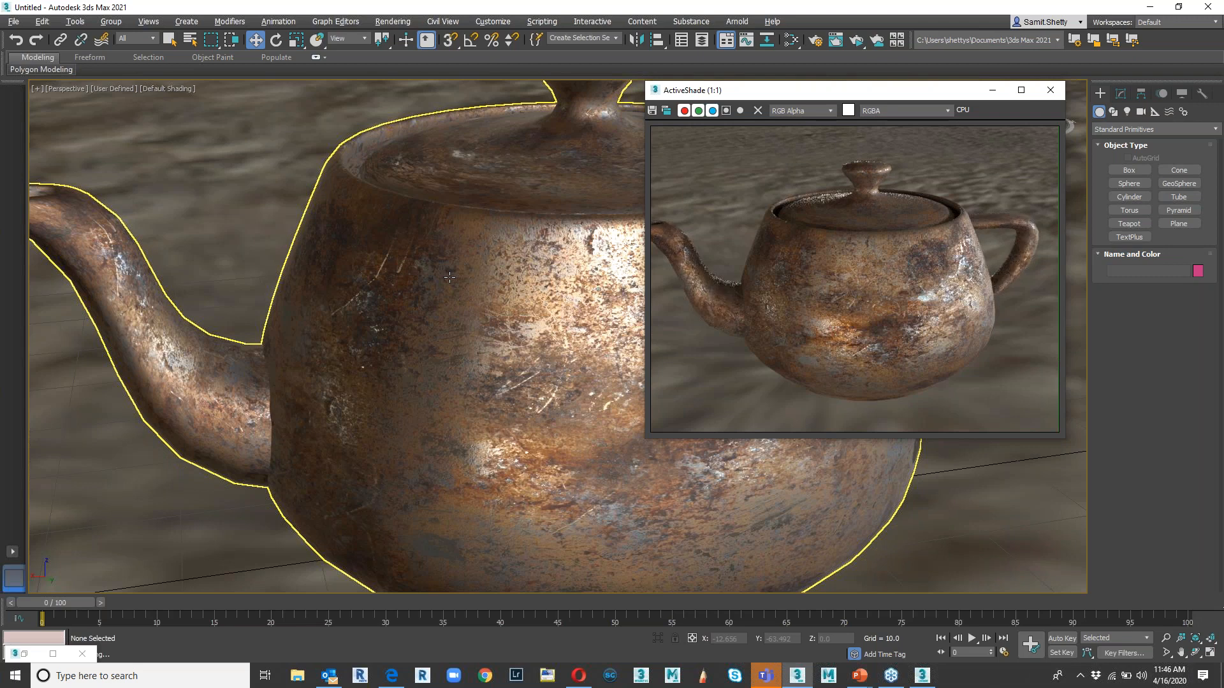
click(1050, 91)
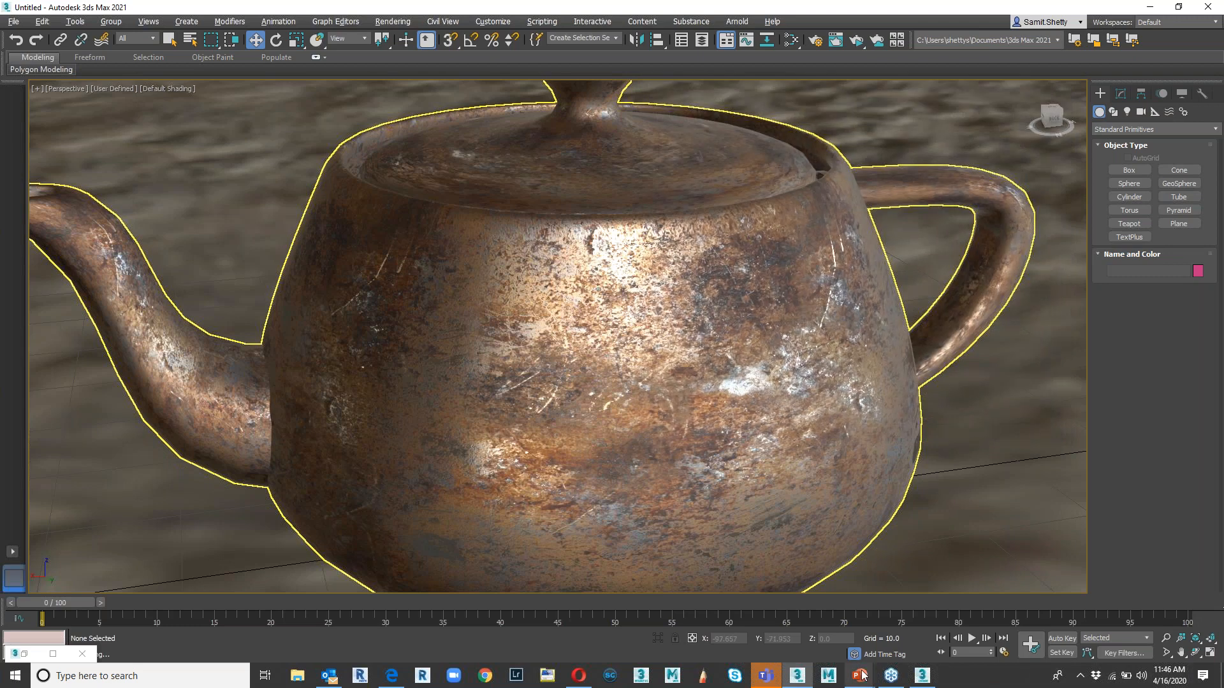
- Switch to the PowerPoint presentation and advance past the Physically Based Rendering (PBR) slide
mouse_move(860, 674)
click(917, 612)
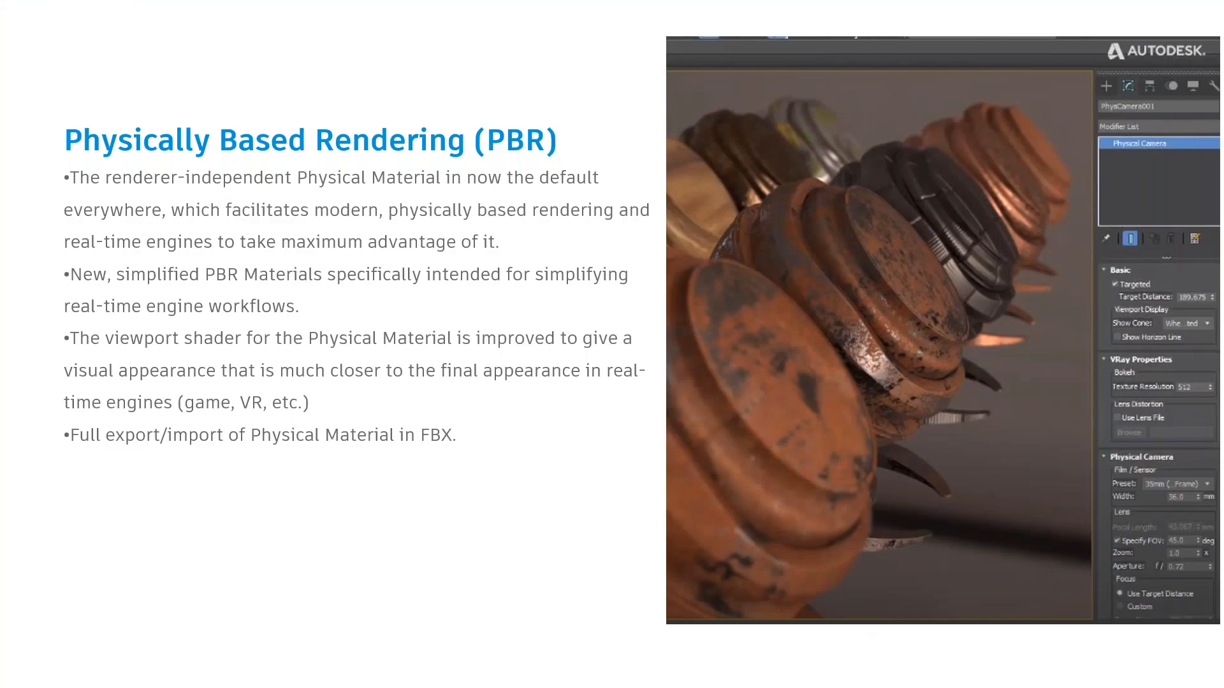
key(Right)
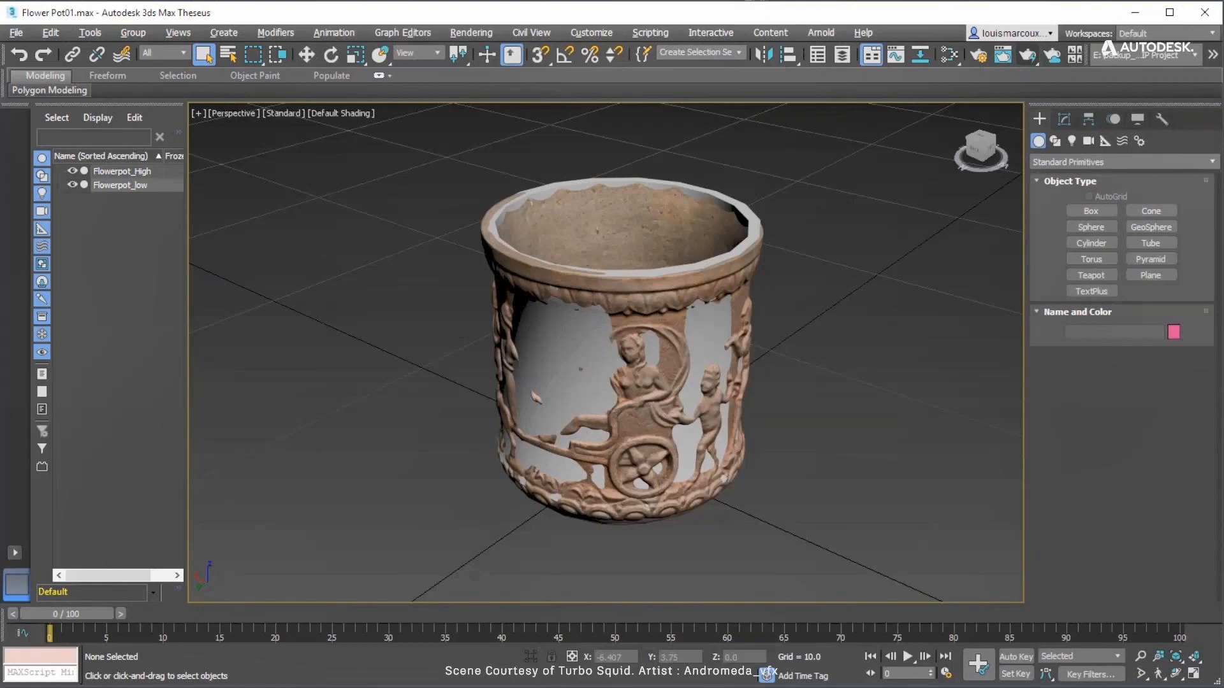
- Move Flowerpot_low about 14.3 units along Y, away from the high-poly pot, and show edged faces to compare both meshes
alt+middle_drag(703, 527, 698, 489)
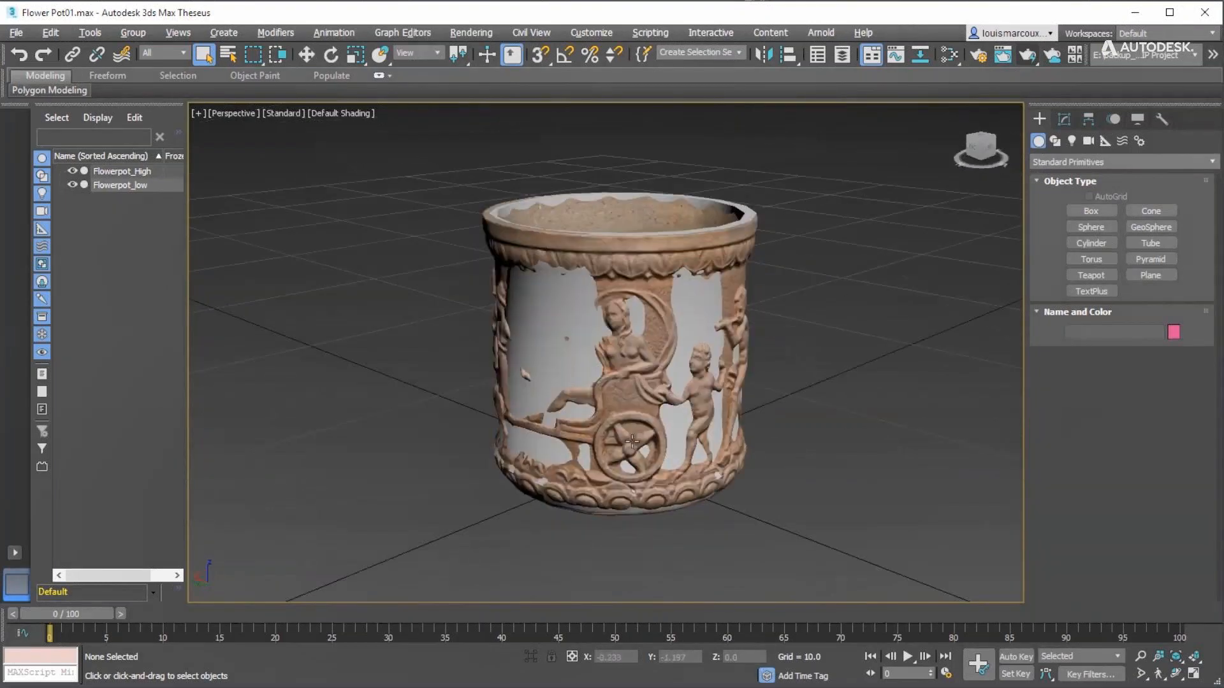
scroll(570, 406, down, 3)
click(570, 406)
key(w)
drag(583, 428, 375, 505)
key(F4)
mouse_move(361, 144)
alt+middle_down()
mouse_move(624, 395)
mouse_move(682, 418)
alt+middle_up()
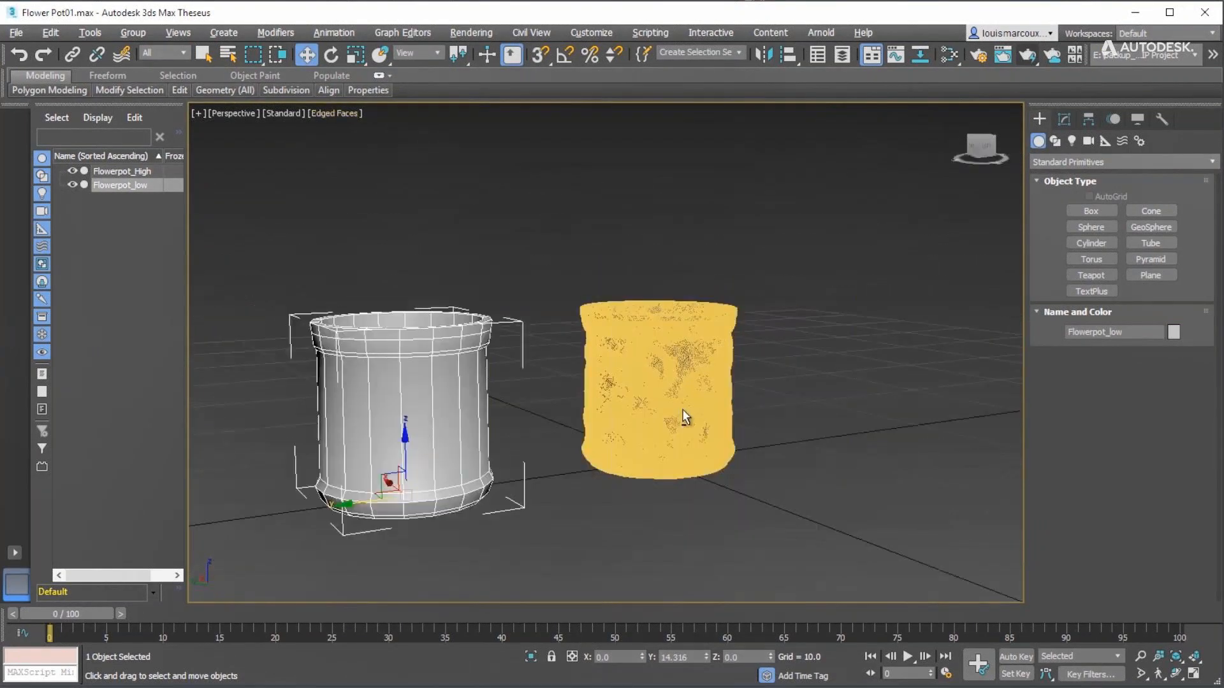
- Turn off edged faces and reset the Y position of Flowerpot_low to 0
click(334, 113)
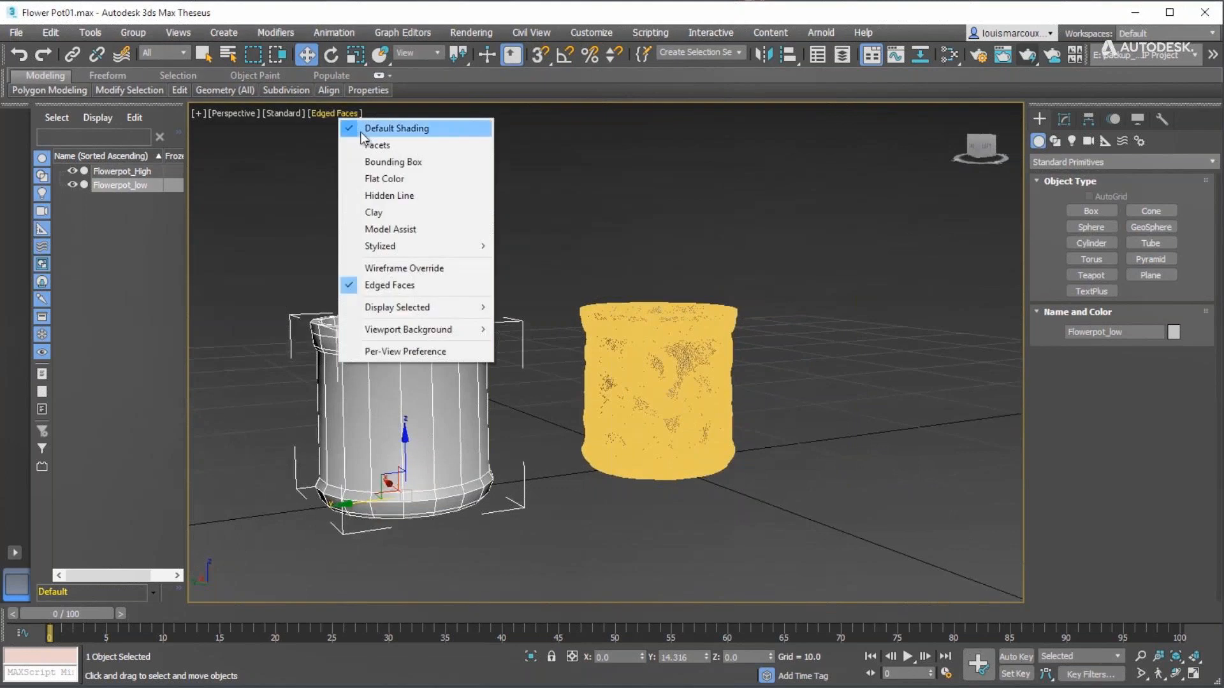
click(386, 286)
right_click(706, 658)
key(z)
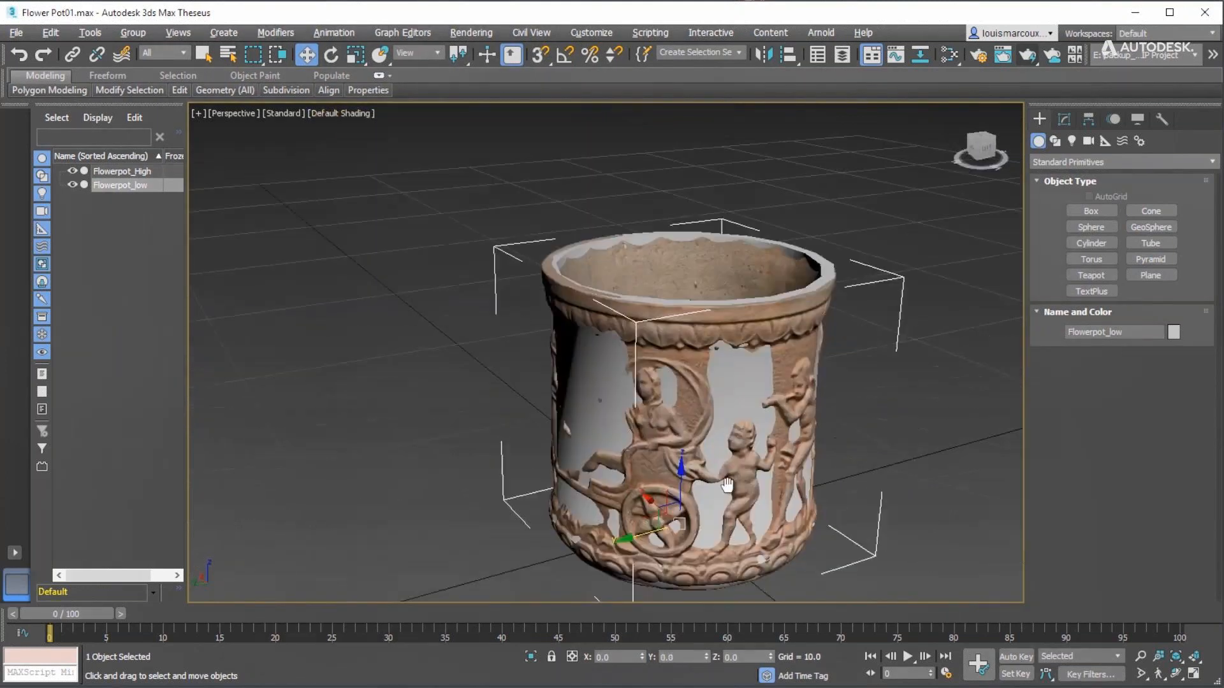
- Choose Scanline Renderer as the production renderer in Render Setup and close the dialog
click(979, 56)
click(602, 138)
click(576, 173)
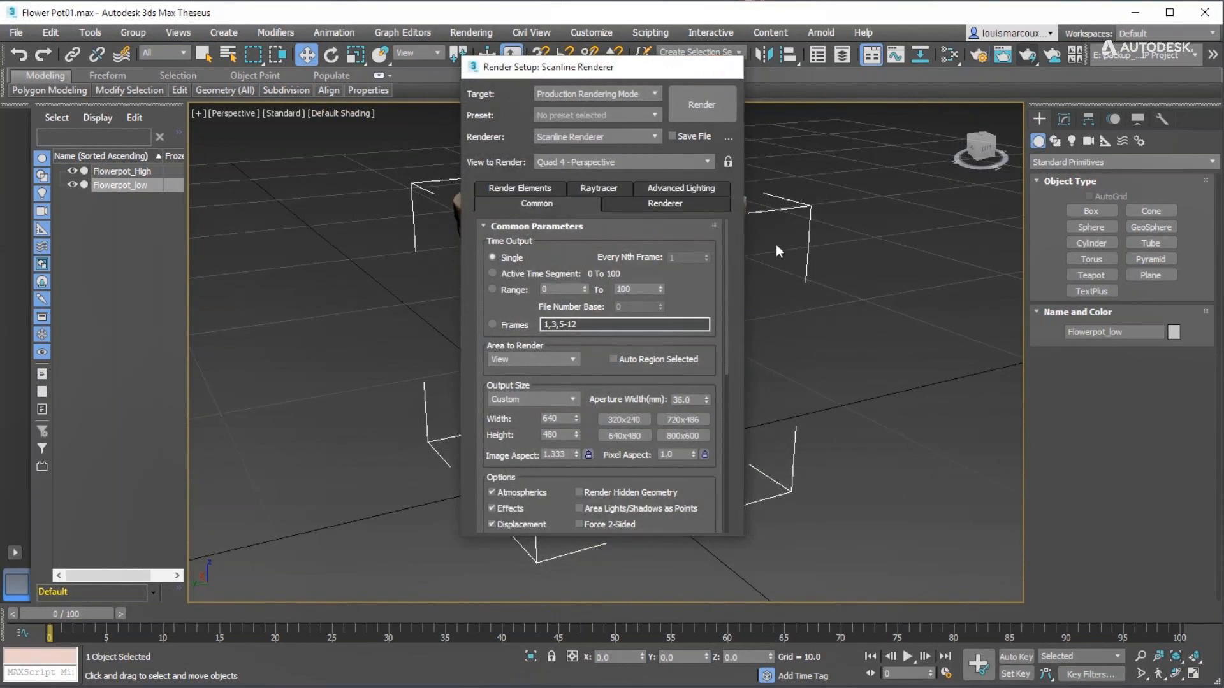
click(726, 67)
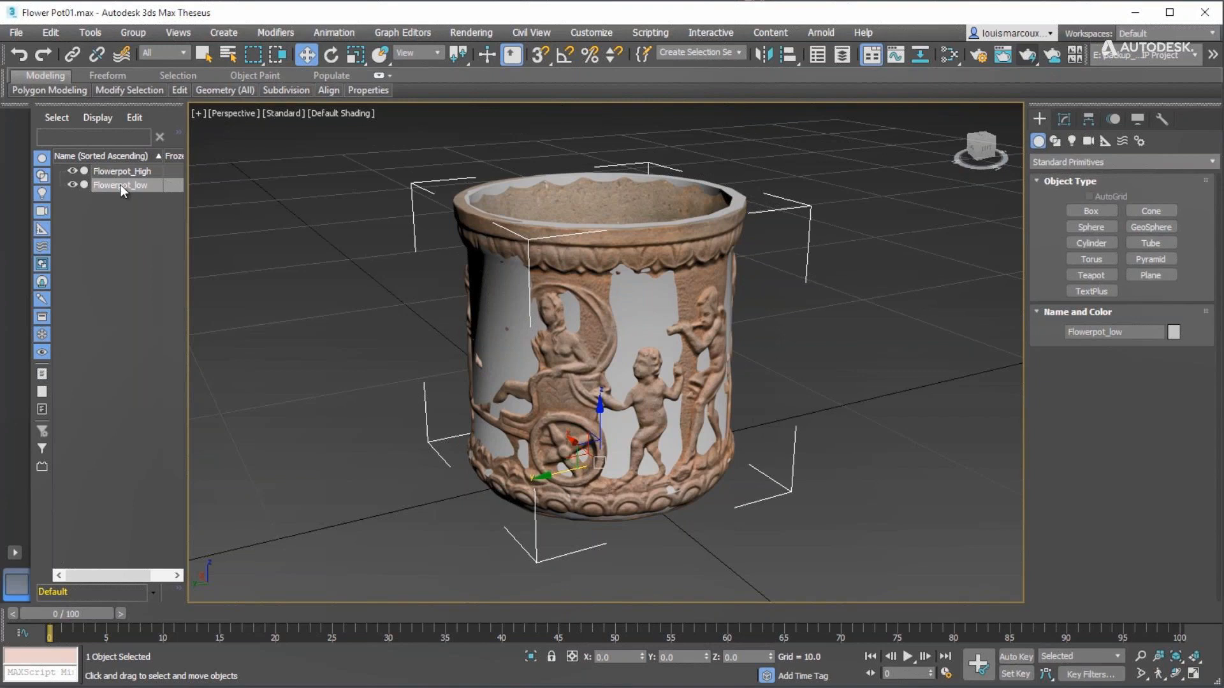
- Open Bake to Texture and add Diffuse and Normals maps for Flowerpot_low
click(475, 33)
click(499, 344)
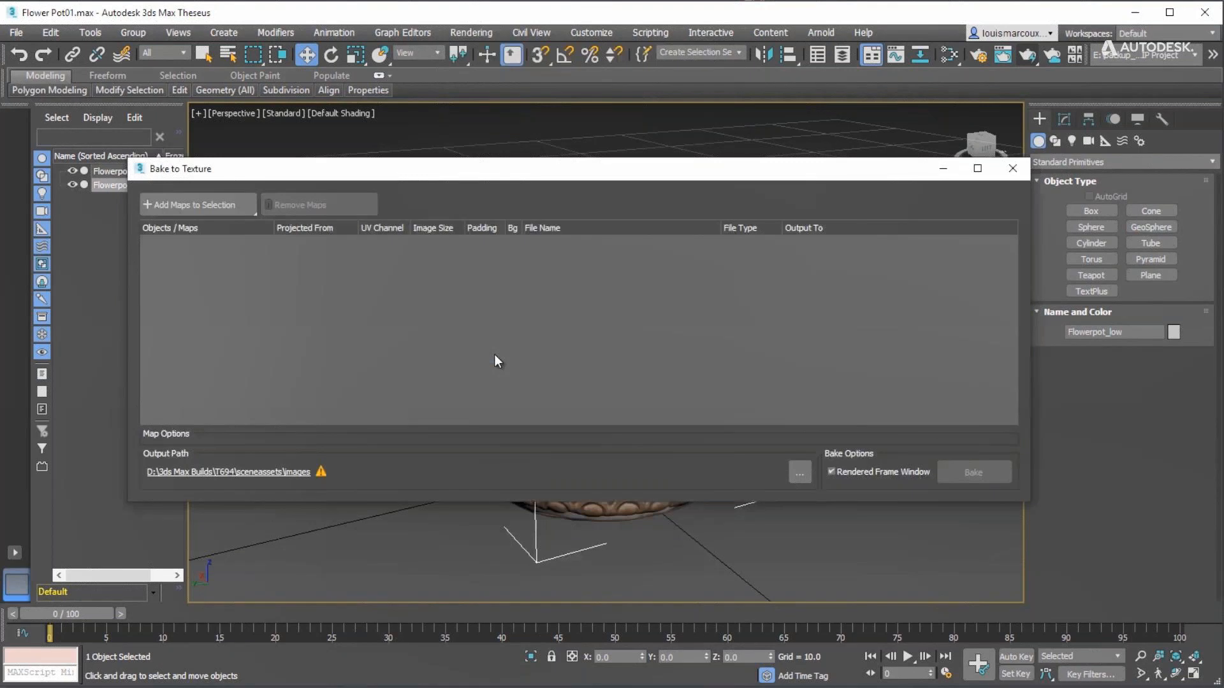
click(234, 207)
click(155, 296)
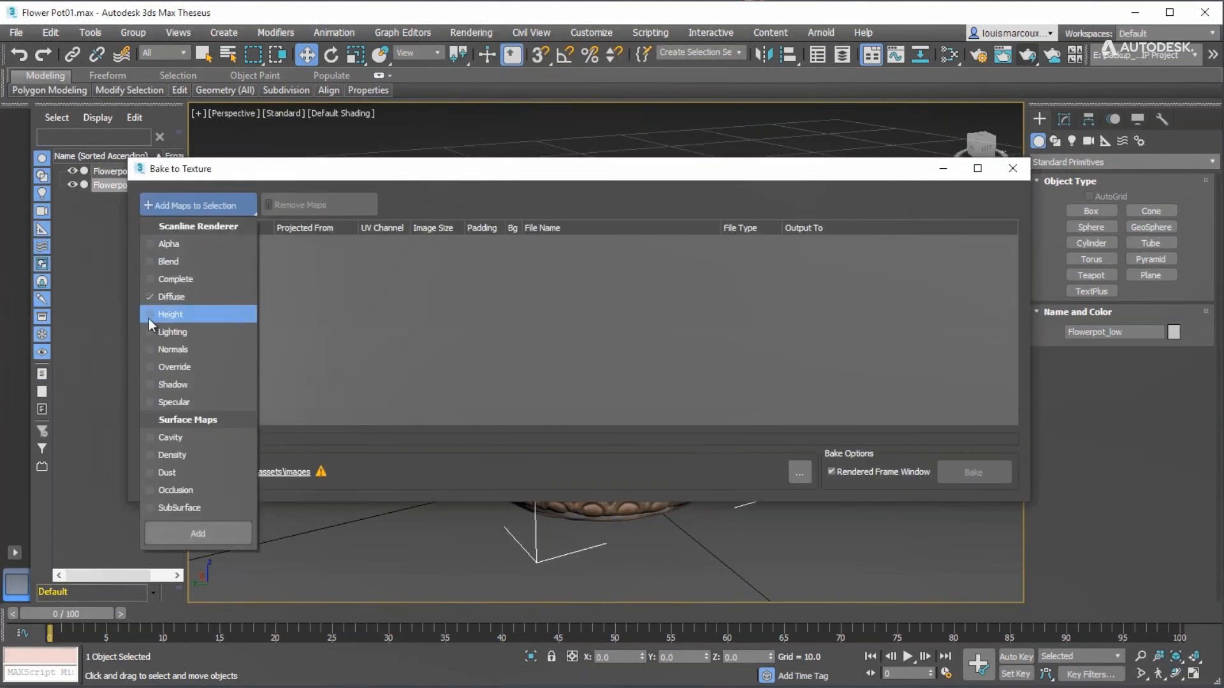
click(149, 355)
click(185, 533)
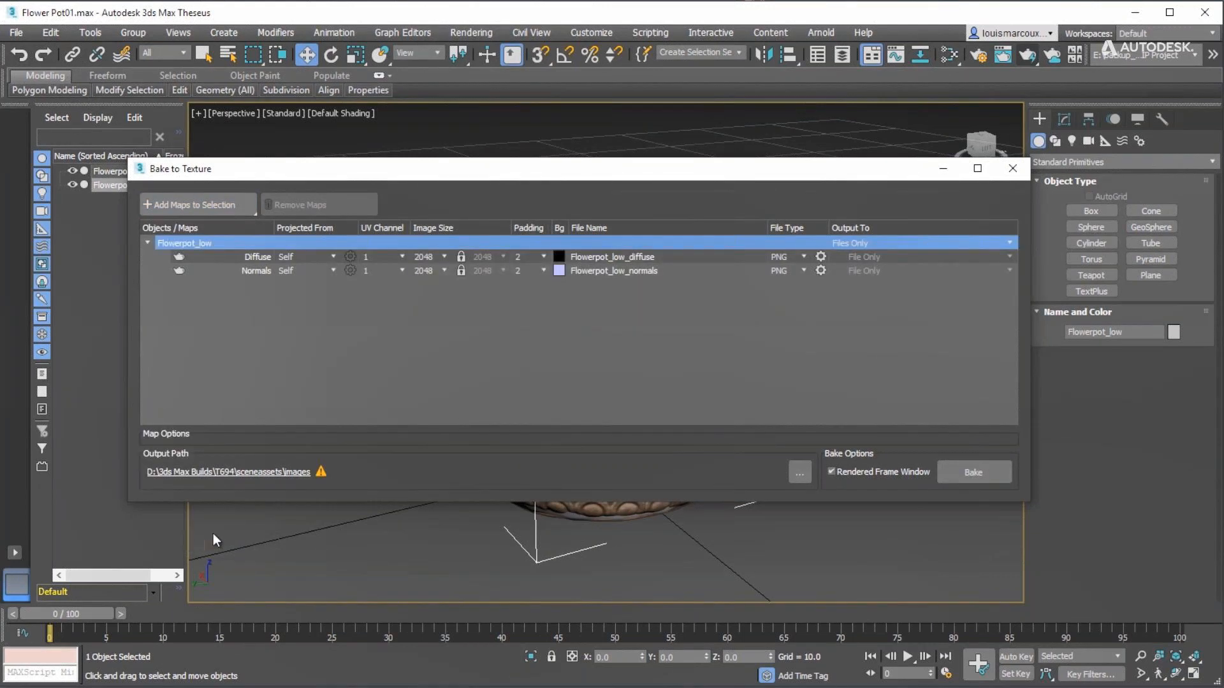
- Set the bake output path to D:\Temp
click(800, 473)
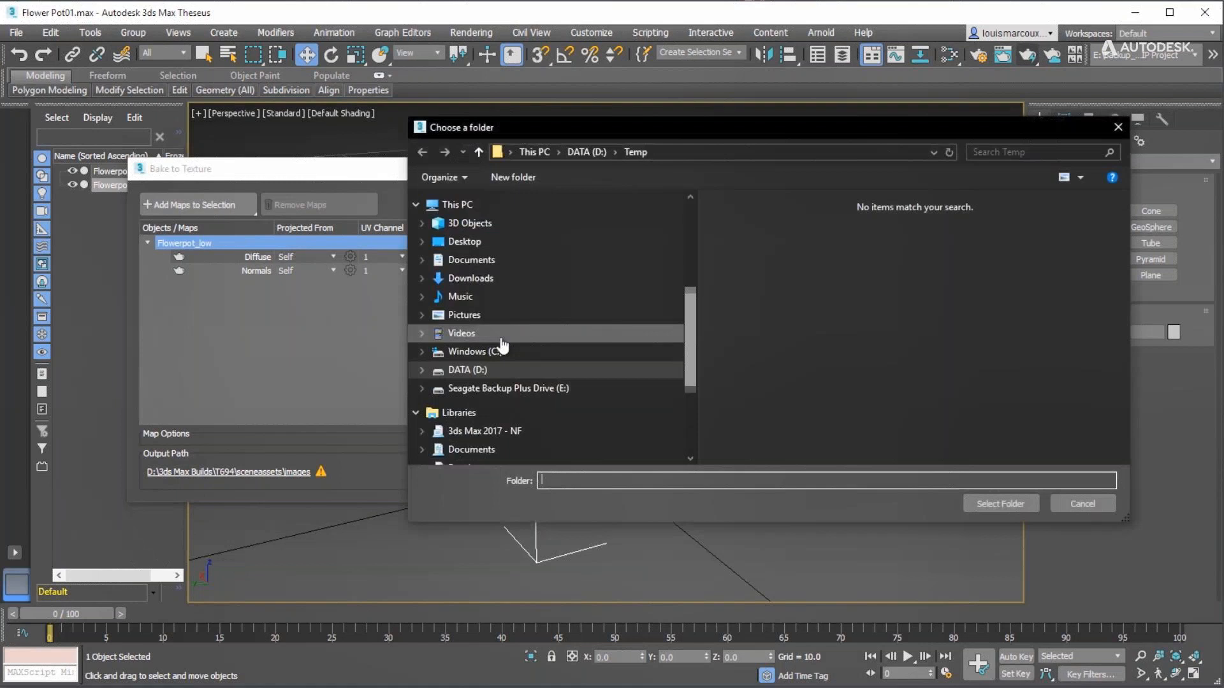
click(487, 370)
click(747, 434)
click(1012, 502)
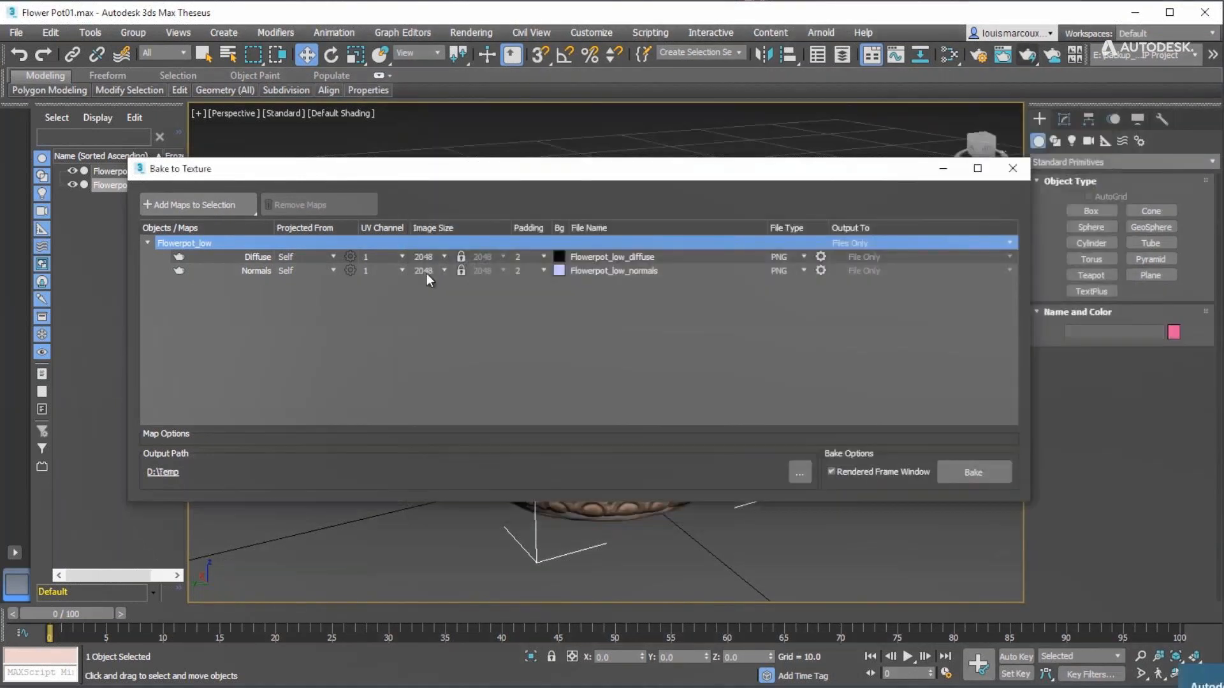
- Set the image size of both the Diffuse and Normals maps to 512
drag(418, 259, 417, 266)
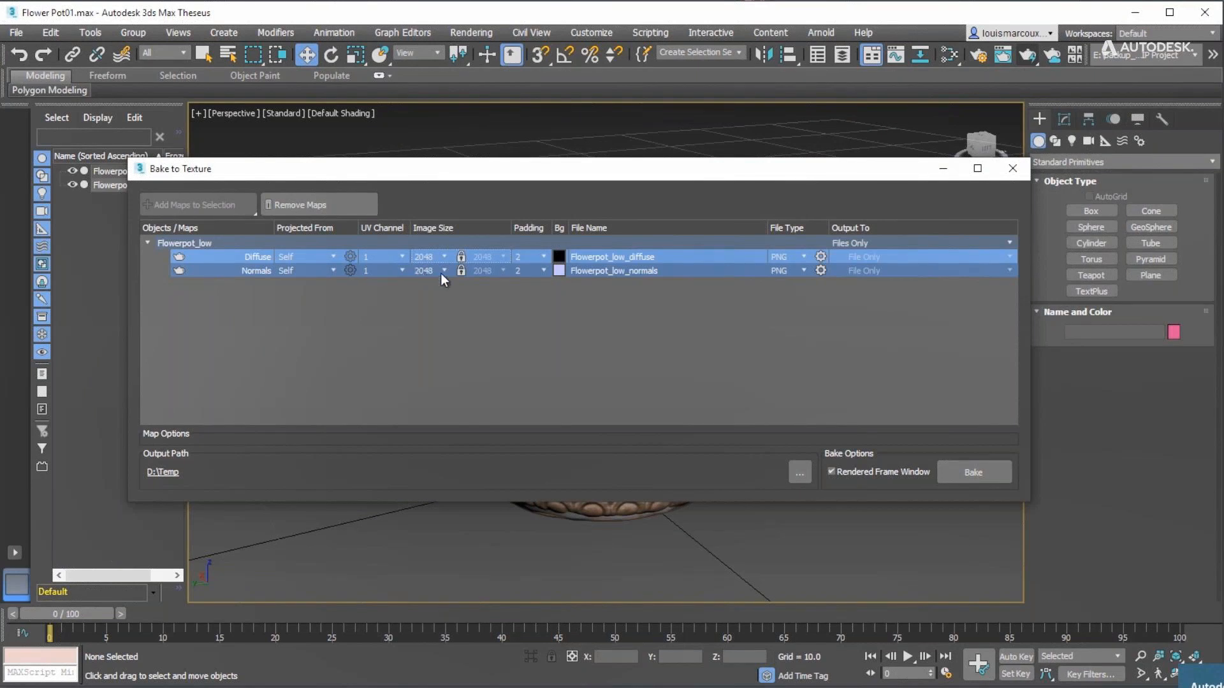
click(444, 272)
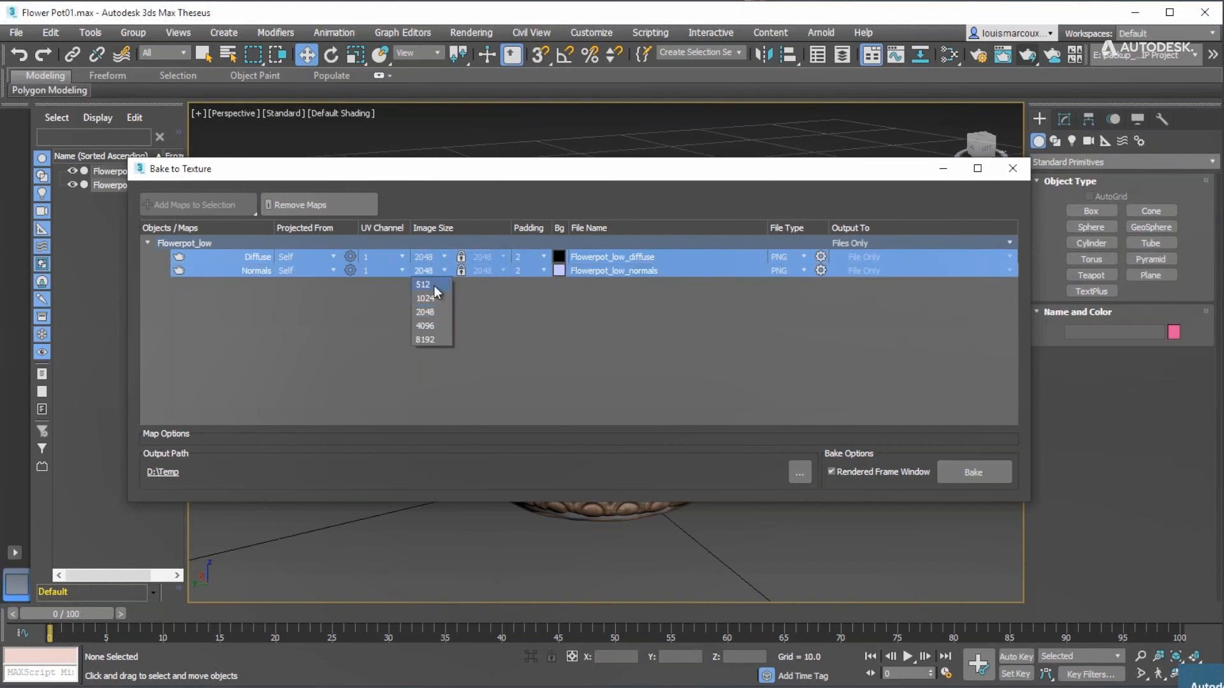
click(424, 285)
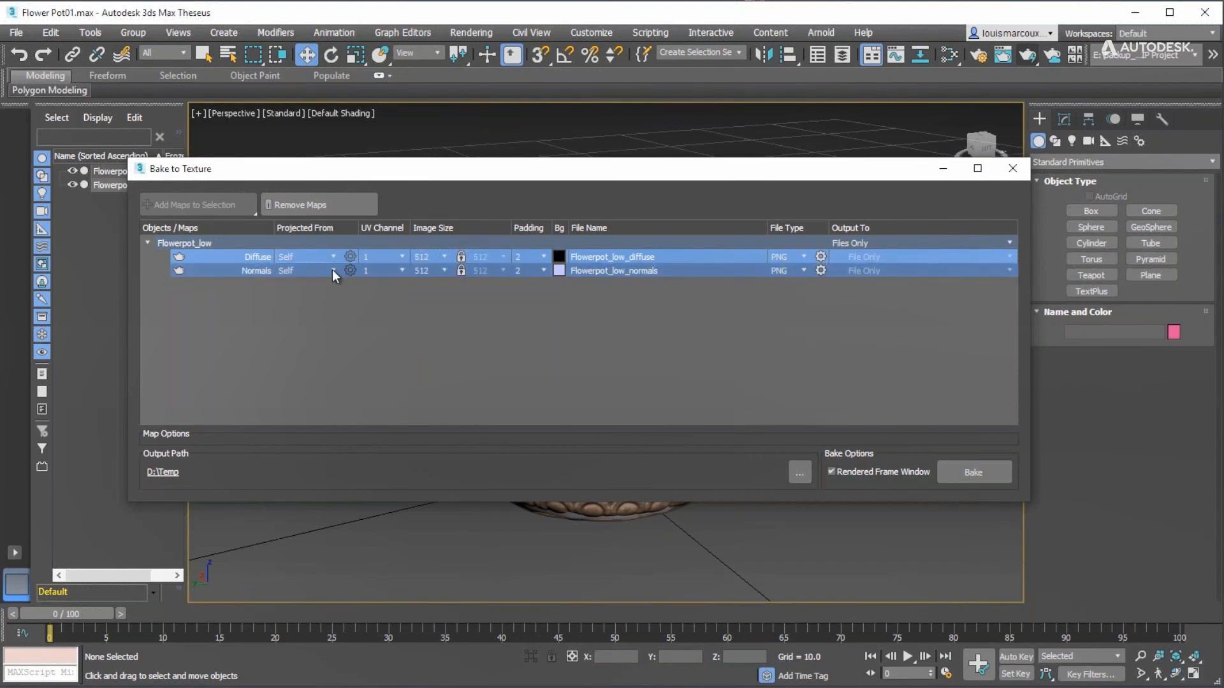
- Project both bake maps from Flowerpot_High, picked from the object list
click(333, 270)
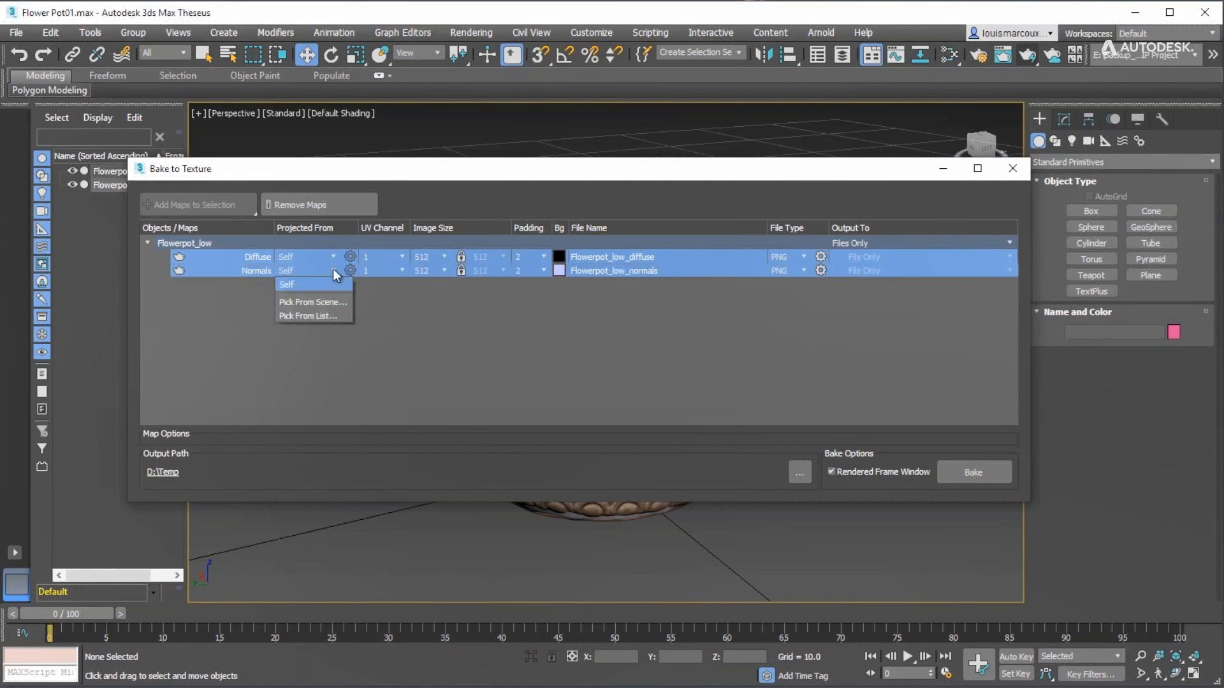
click(316, 317)
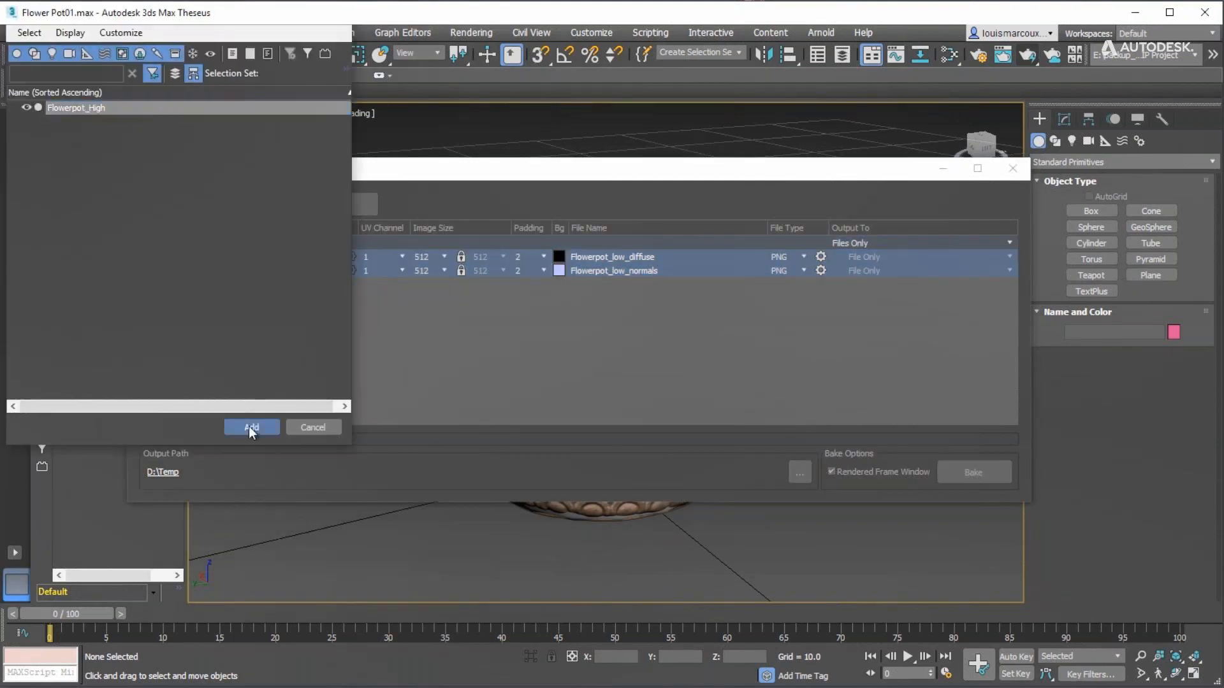
click(250, 427)
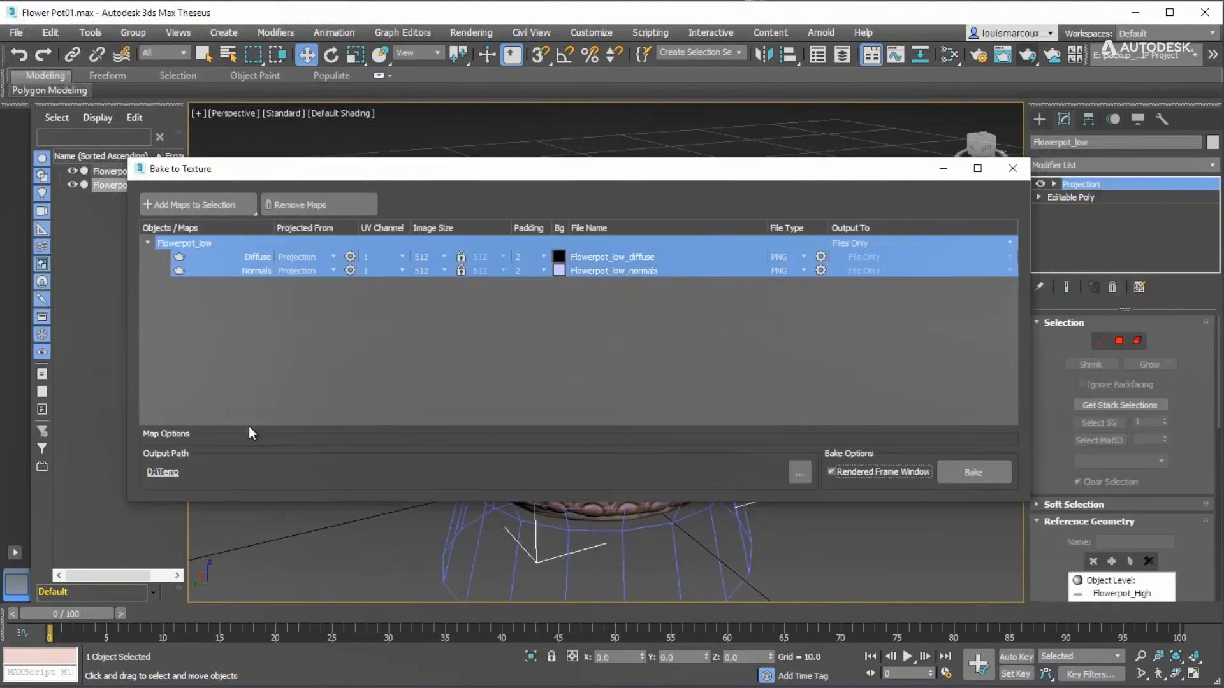
- Reset the Projection modifier's cage on Flowerpot_low and push it outward until it encloses the high-poly pot
click(937, 169)
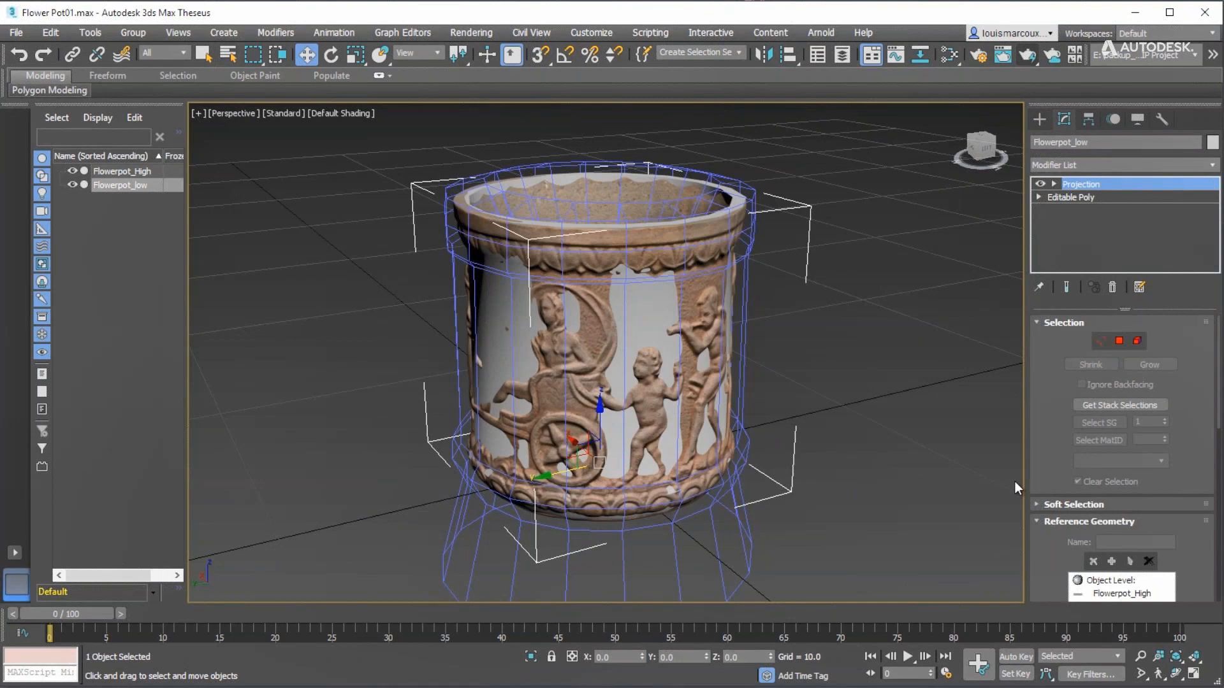
drag(1060, 457, 1061, 351)
scroll(1050, 368, down, 3)
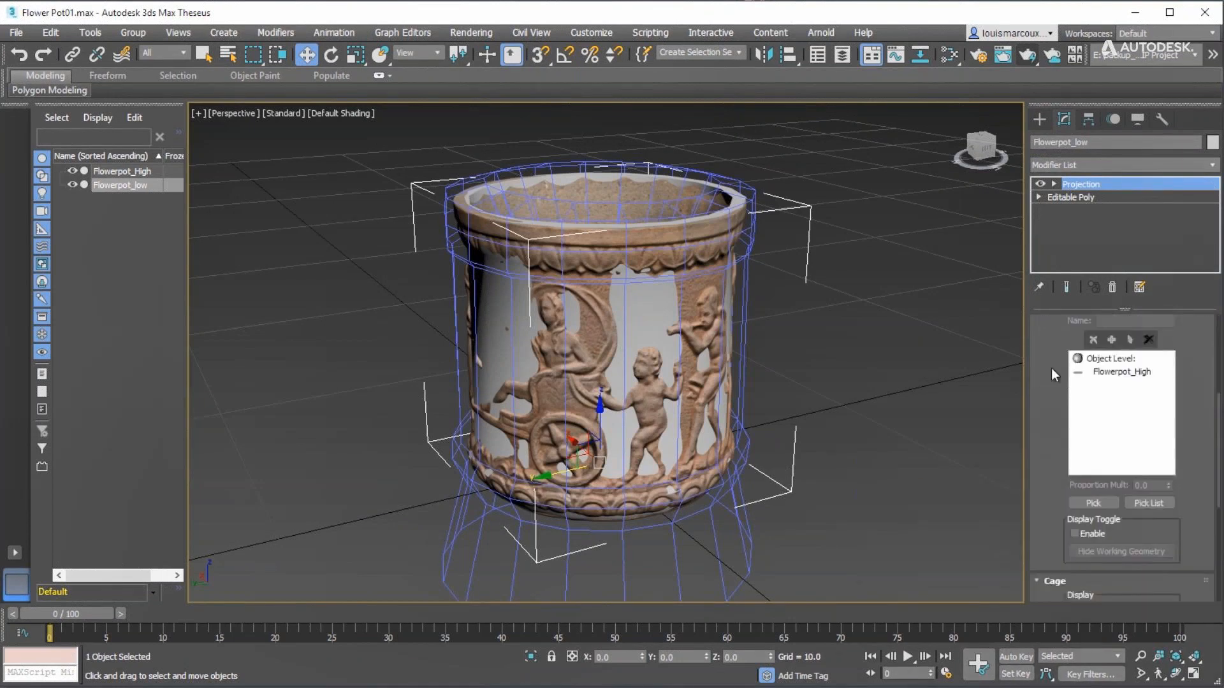
scroll(1047, 485, down, 5)
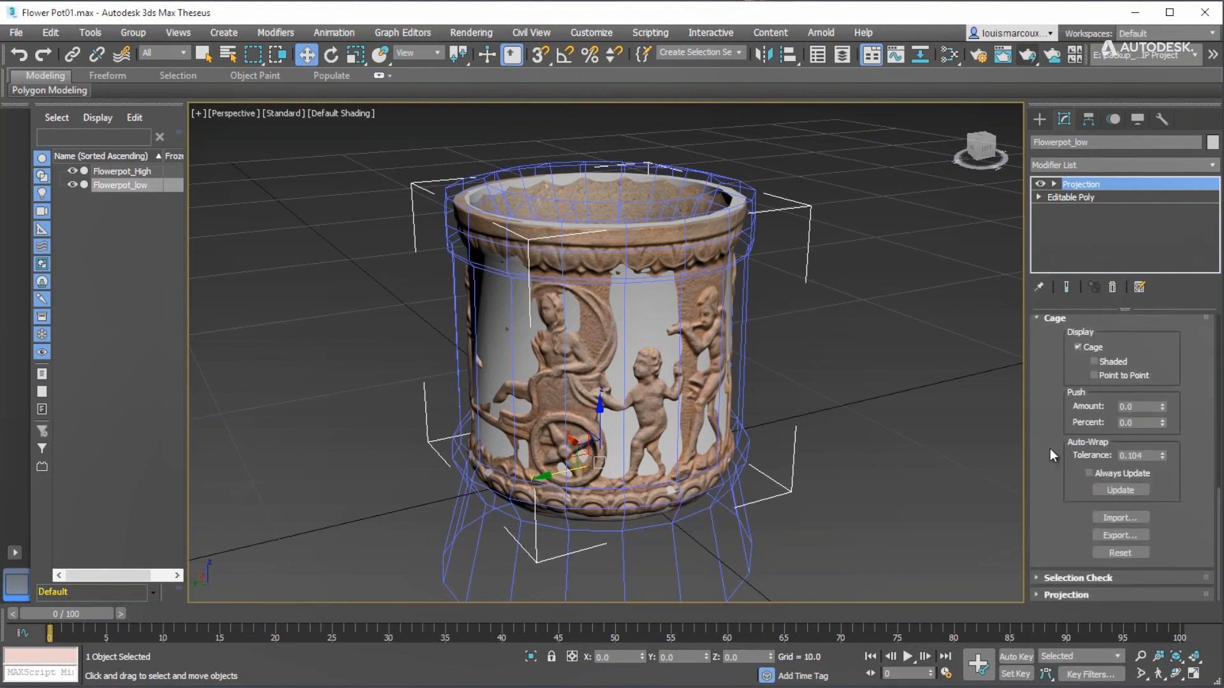
click(1120, 553)
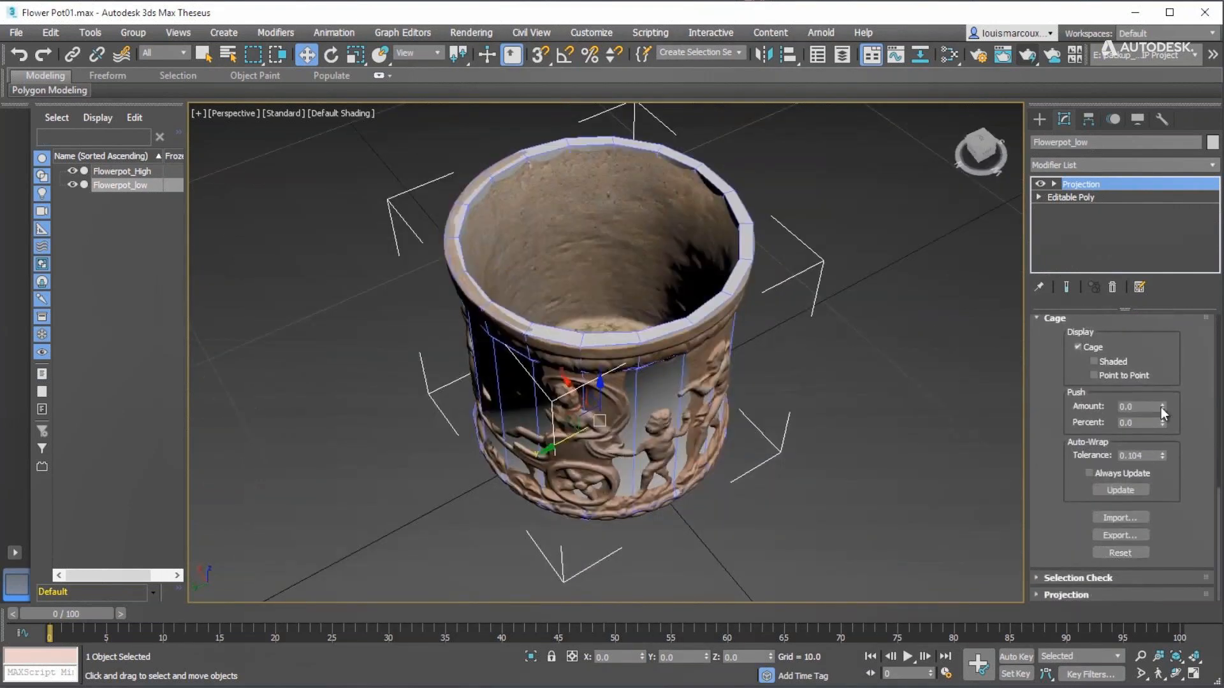
drag(1161, 408, 1176, 321)
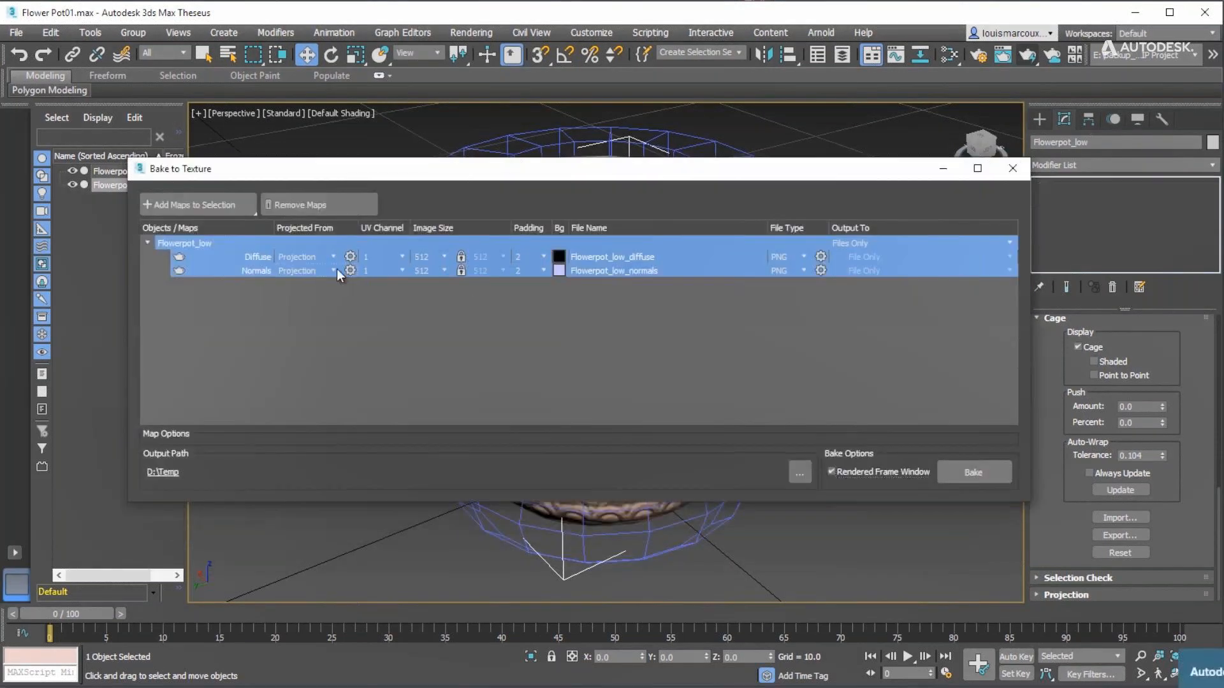
- Set the projection method of the bake maps to Raytrace (From Vertex Normals) in the projection options
click(336, 269)
click(352, 265)
click(515, 262)
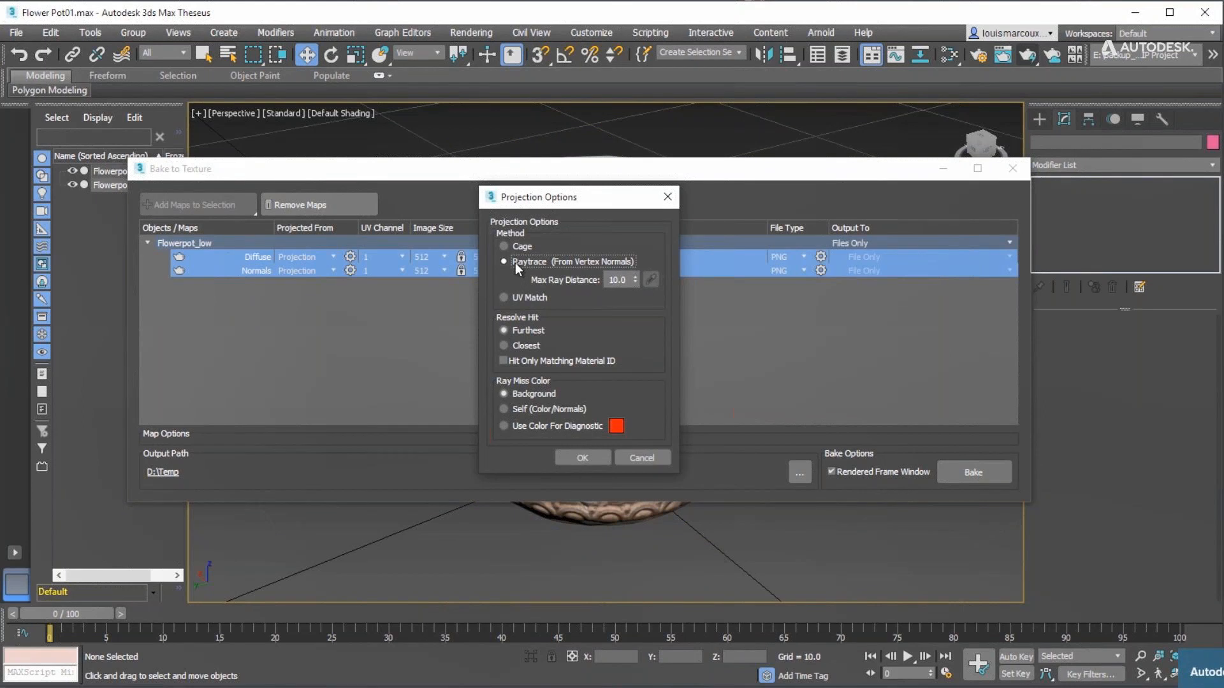
click(581, 456)
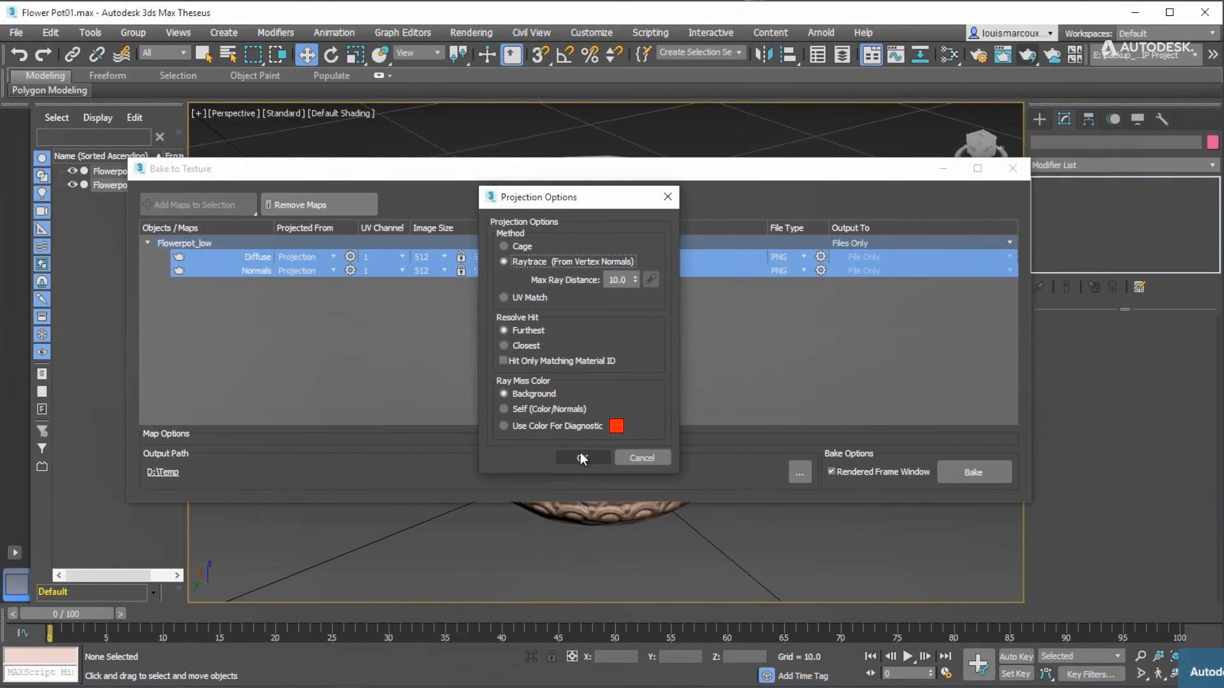
- Set the bake output of Flowerpot_low to a new PBRMetalRough material
click(856, 245)
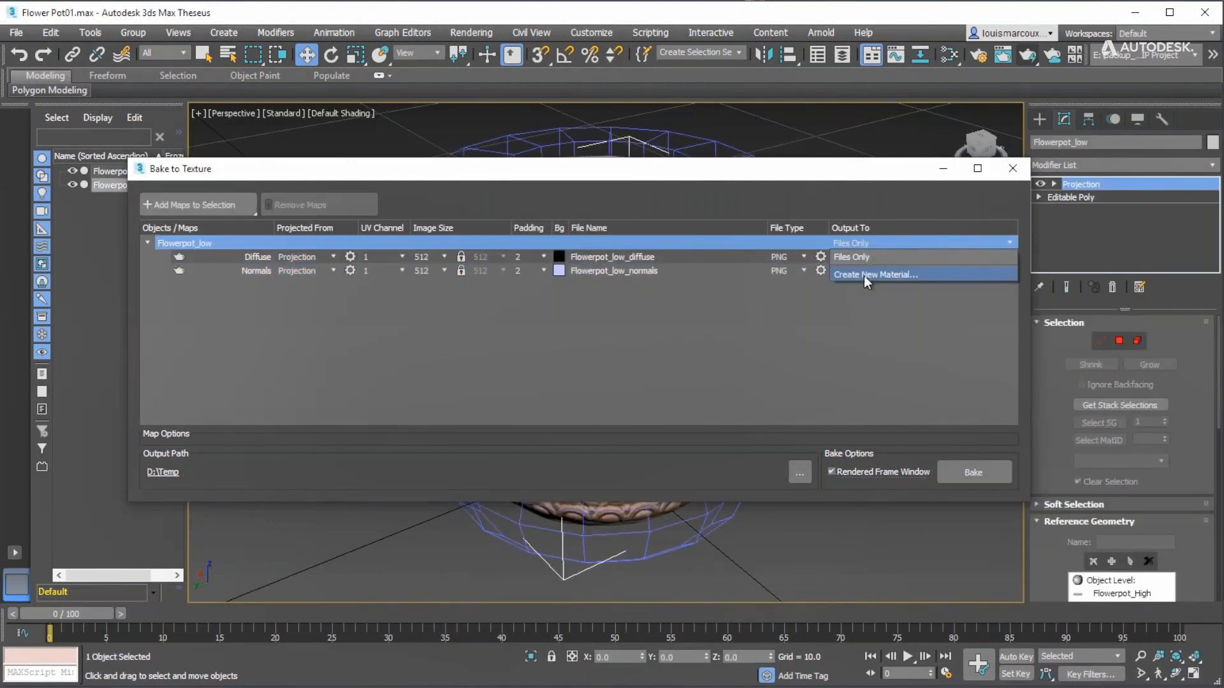
click(863, 276)
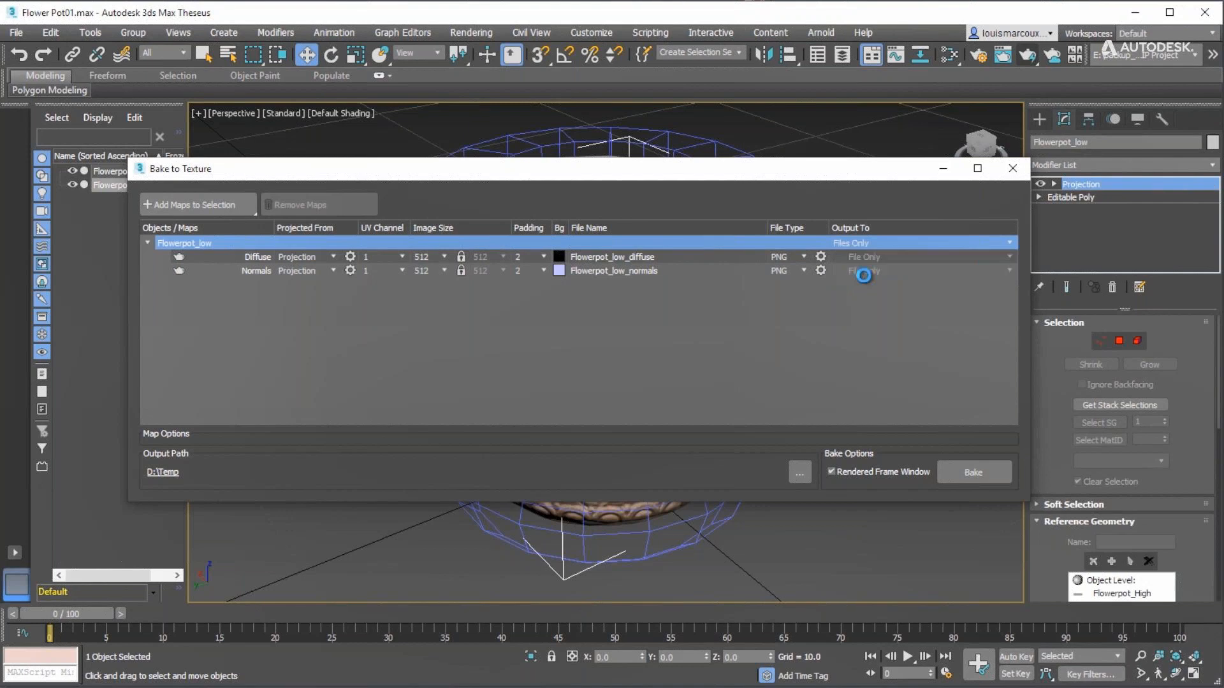
click(703, 361)
click(814, 632)
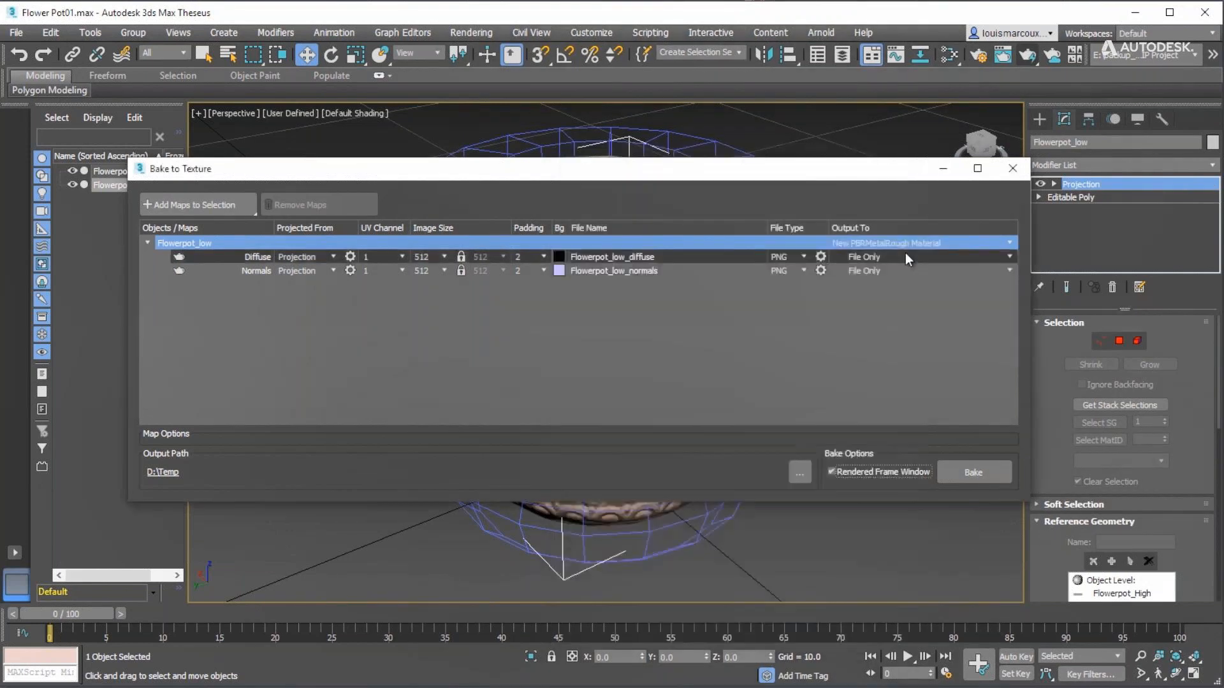
- Output the Diffuse map to base_color_map and the Normals map to norm_map of the new material
click(905, 255)
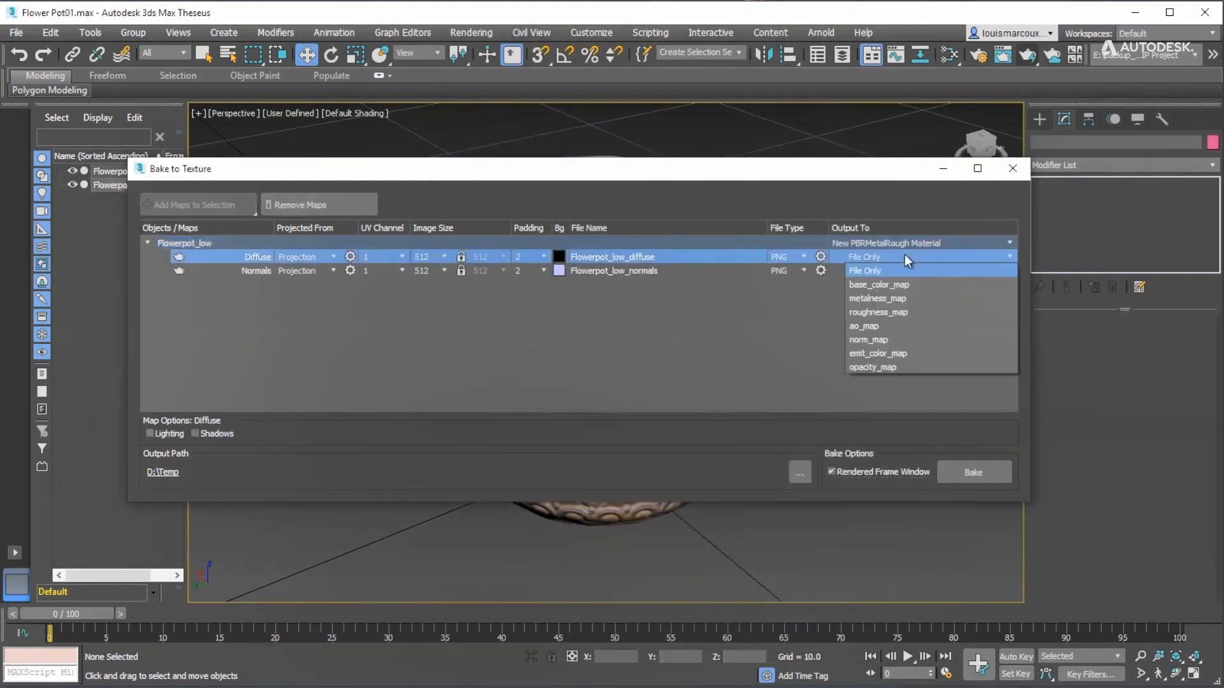
click(877, 284)
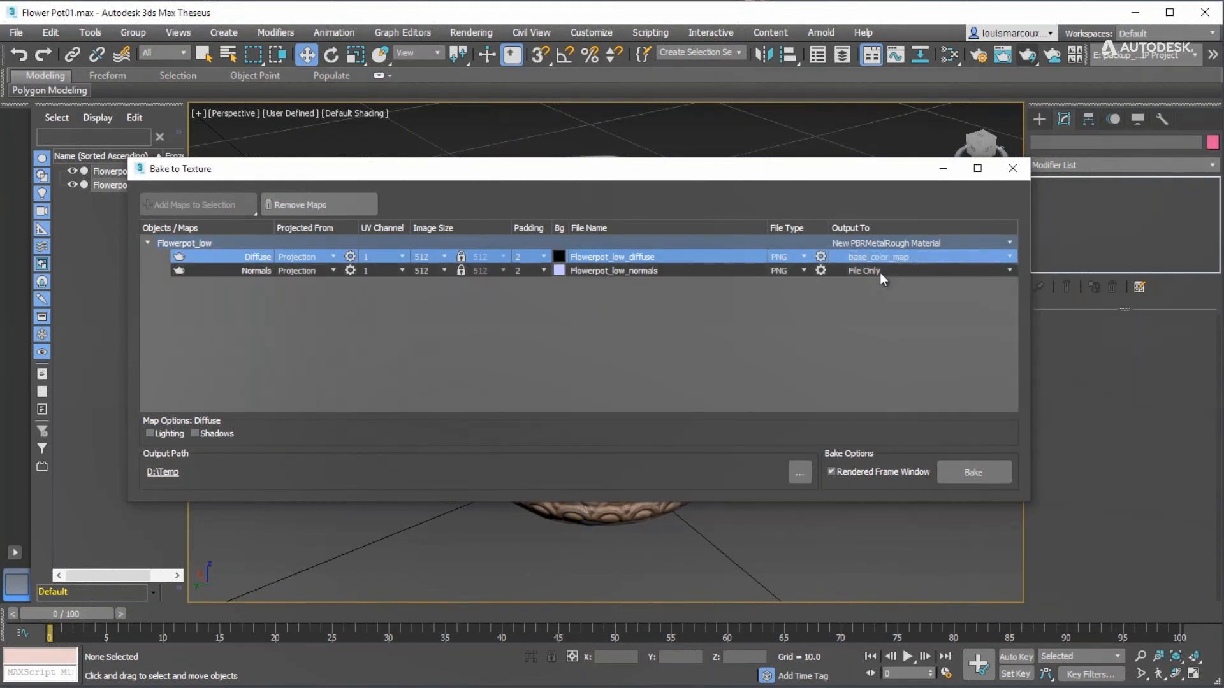
click(880, 273)
click(878, 307)
click(362, 307)
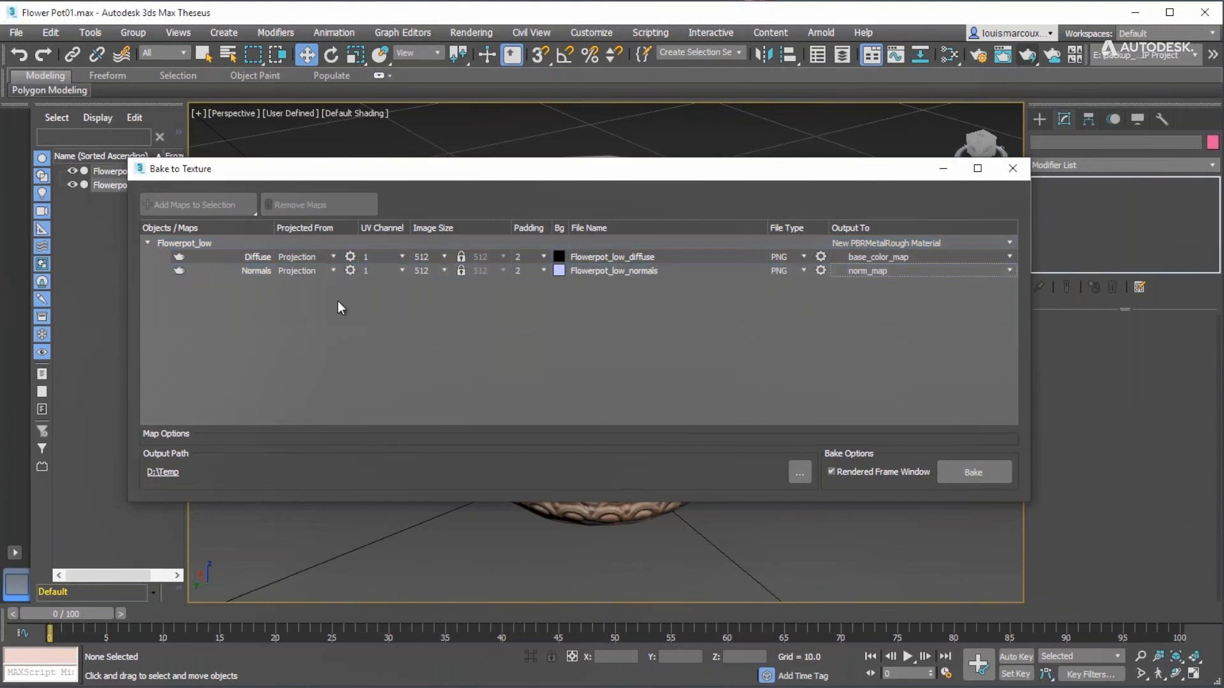
- Configure the Normals map as Tangent space synced with 3ds Max, with Calculate bitangent per pixel and Output into Normal Bump disabled
click(255, 270)
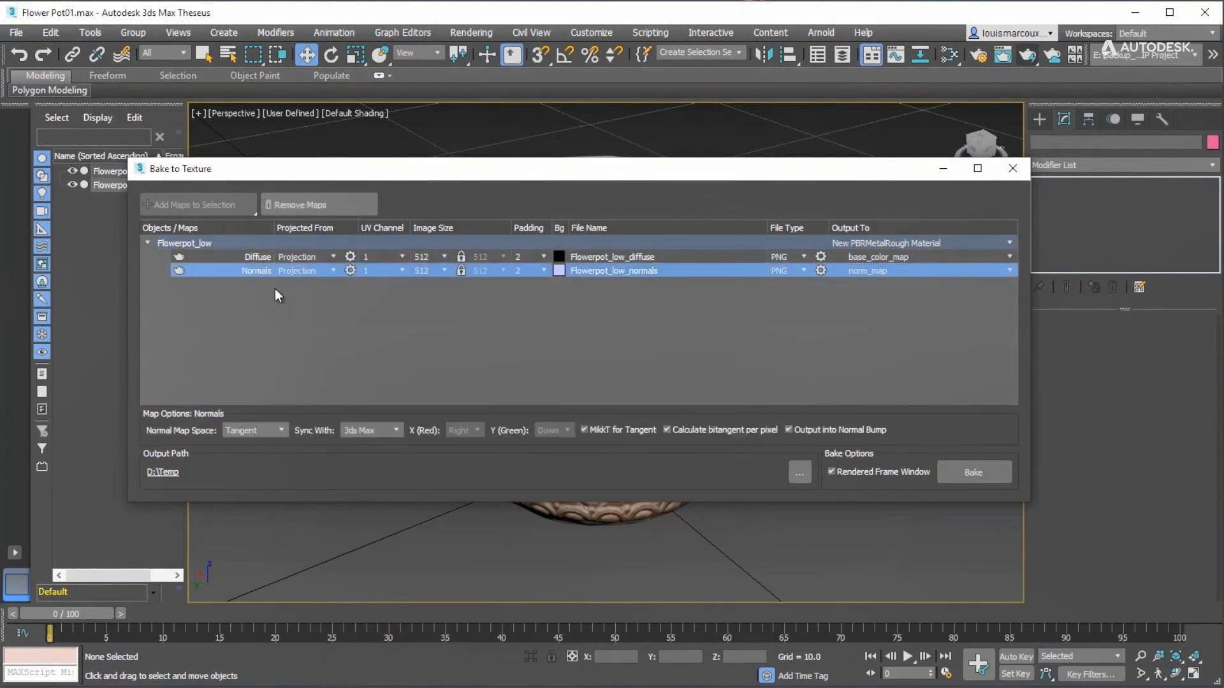
click(241, 431)
click(259, 486)
click(368, 431)
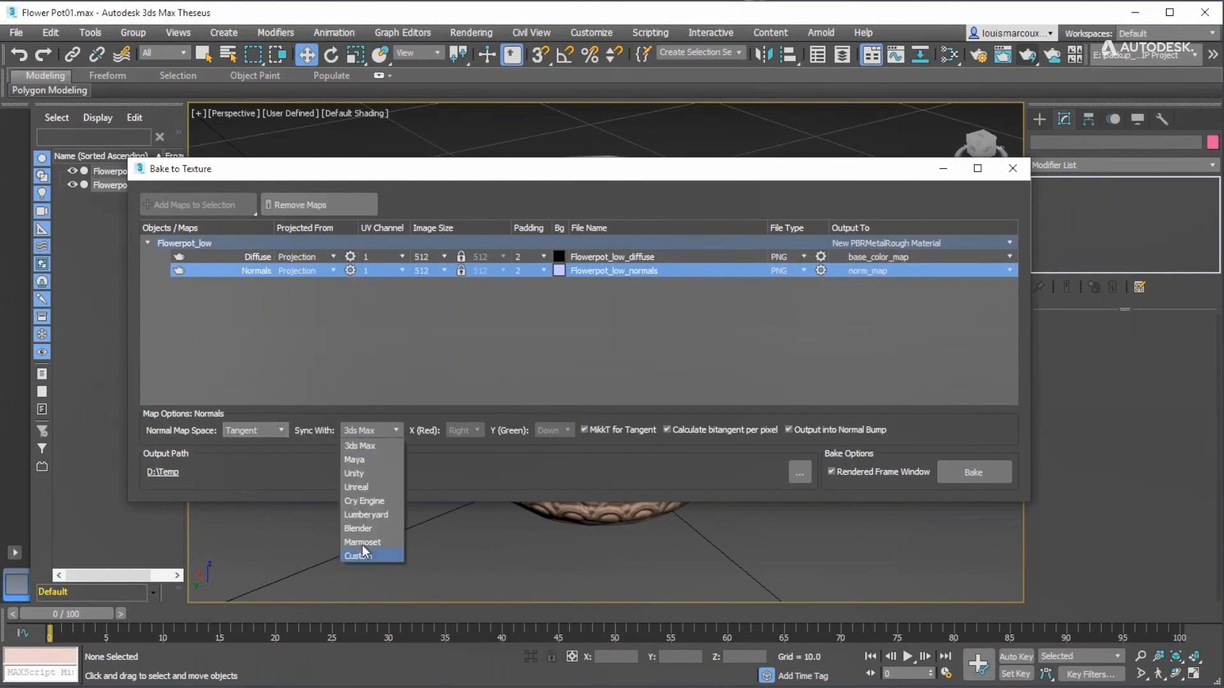
click(369, 444)
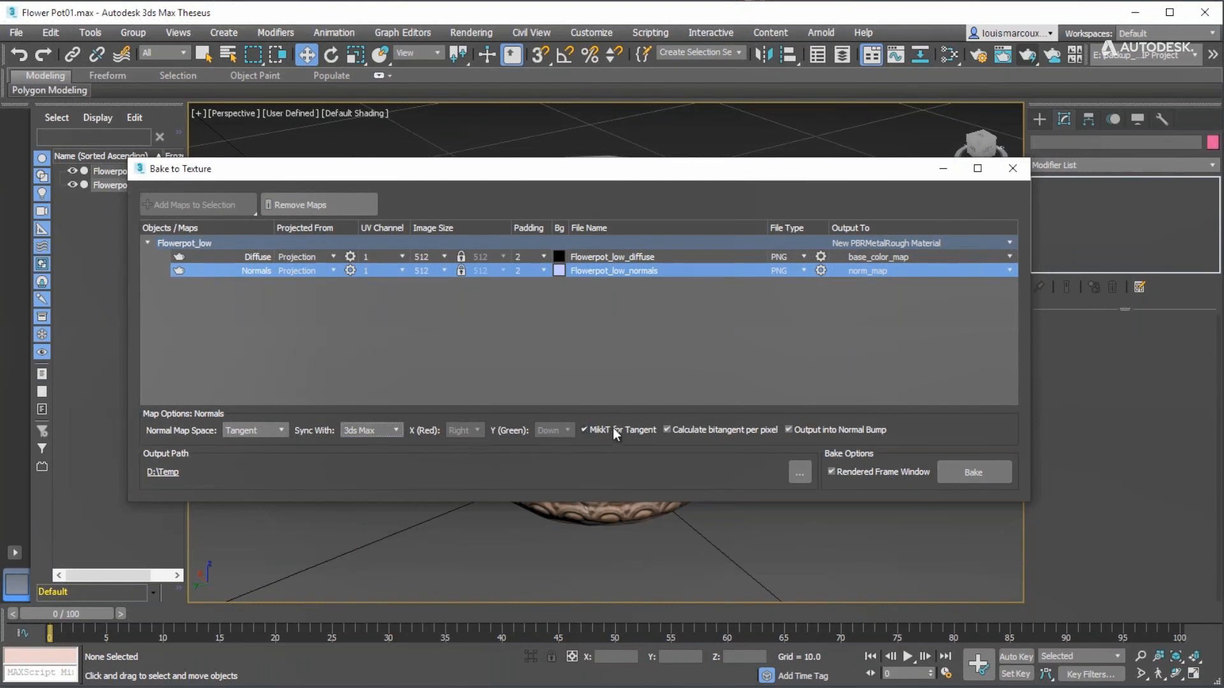
click(693, 430)
click(790, 430)
- Set the Normal Bump Mode preference to MikkT and switch off its Calculate bitangent per pixel option
click(590, 35)
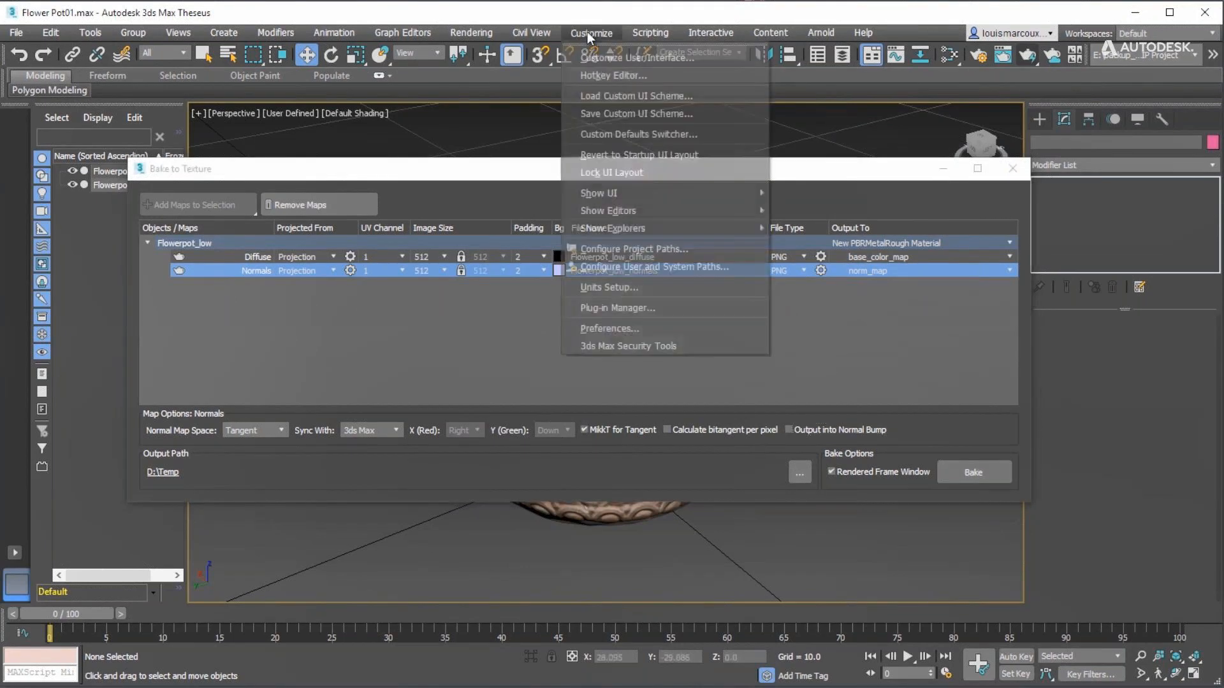
click(617, 308)
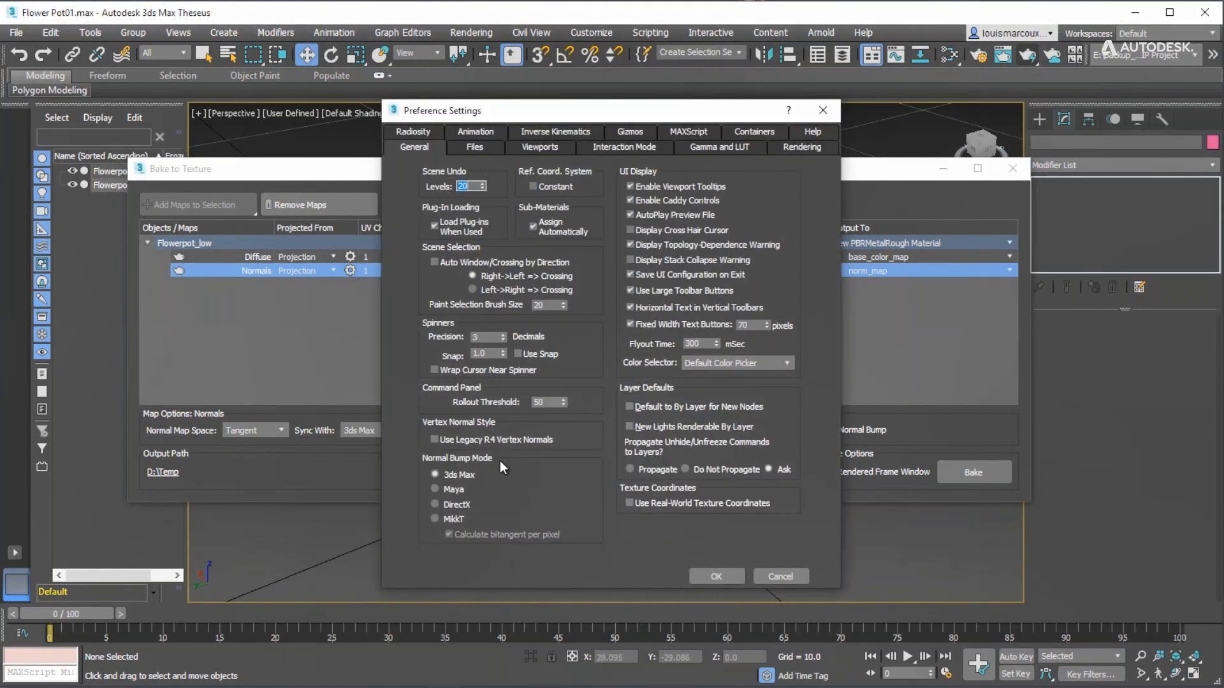
click(451, 518)
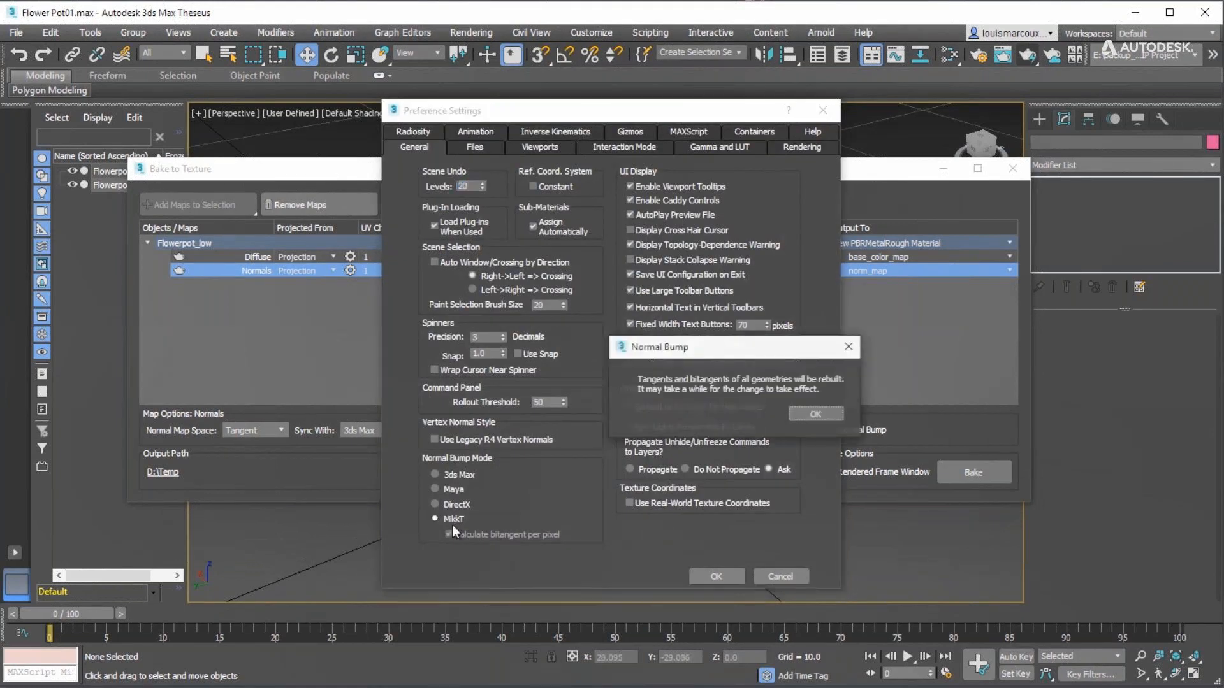
click(822, 421)
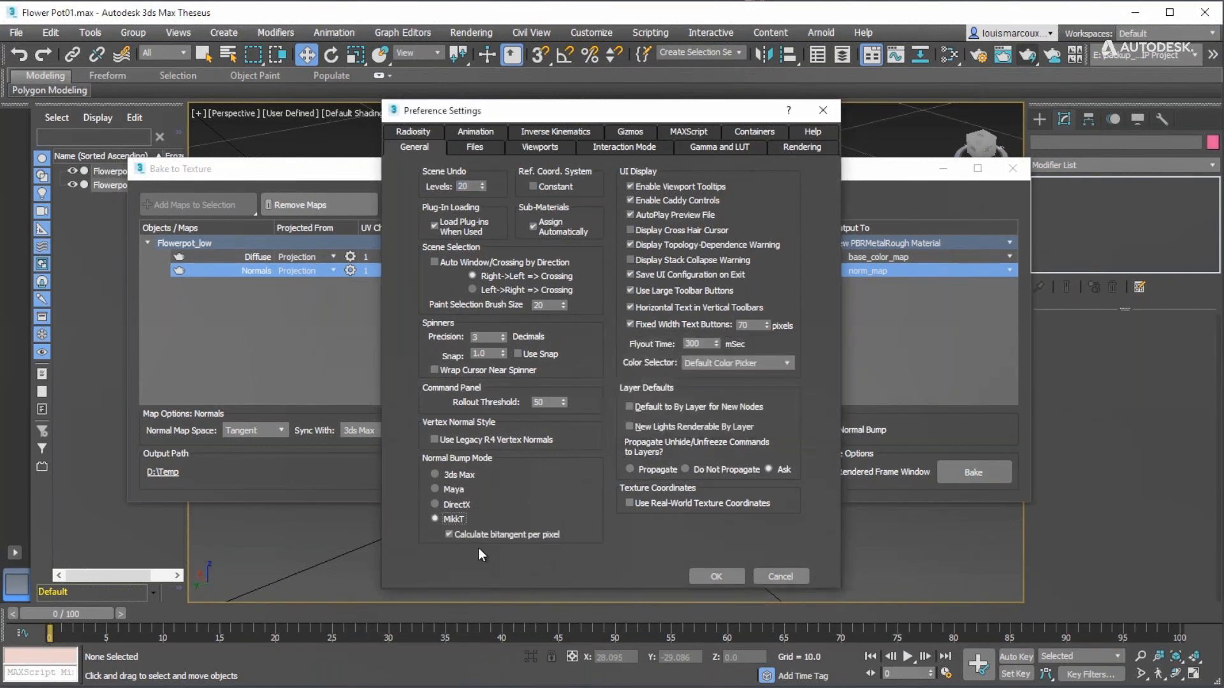
click(453, 531)
click(716, 577)
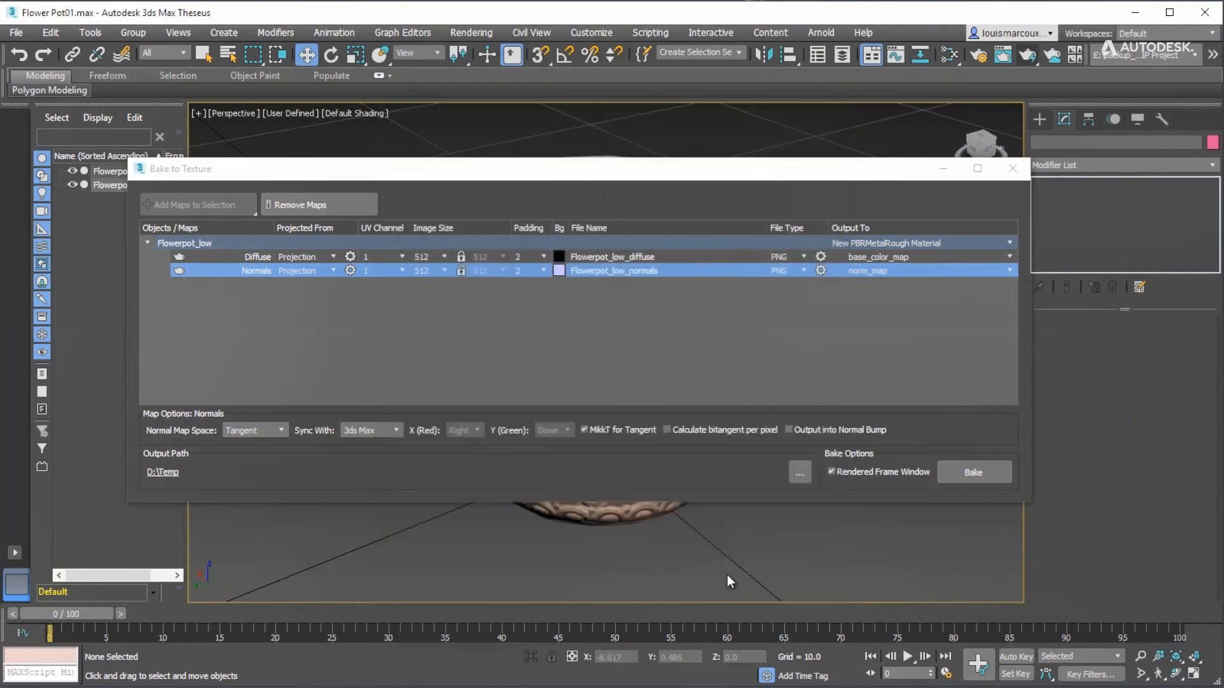
- Bake the Diffuse and Normals maps for Flowerpot_low and close the bake windows
click(970, 473)
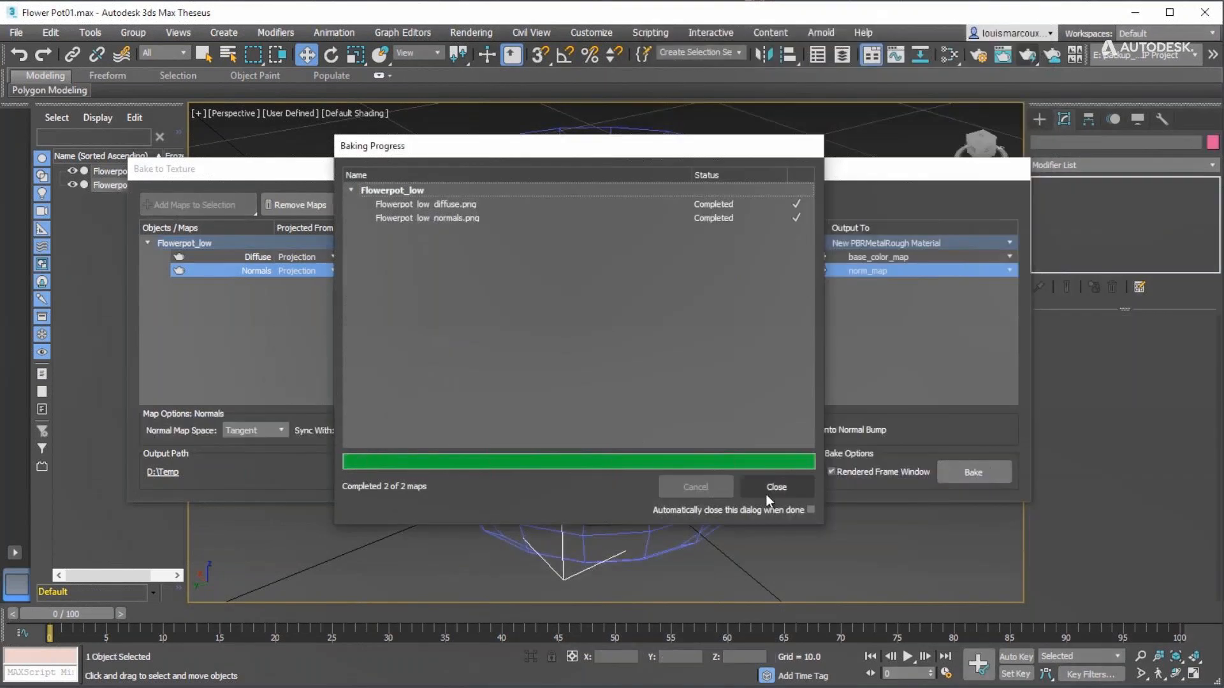
click(767, 490)
click(1012, 168)
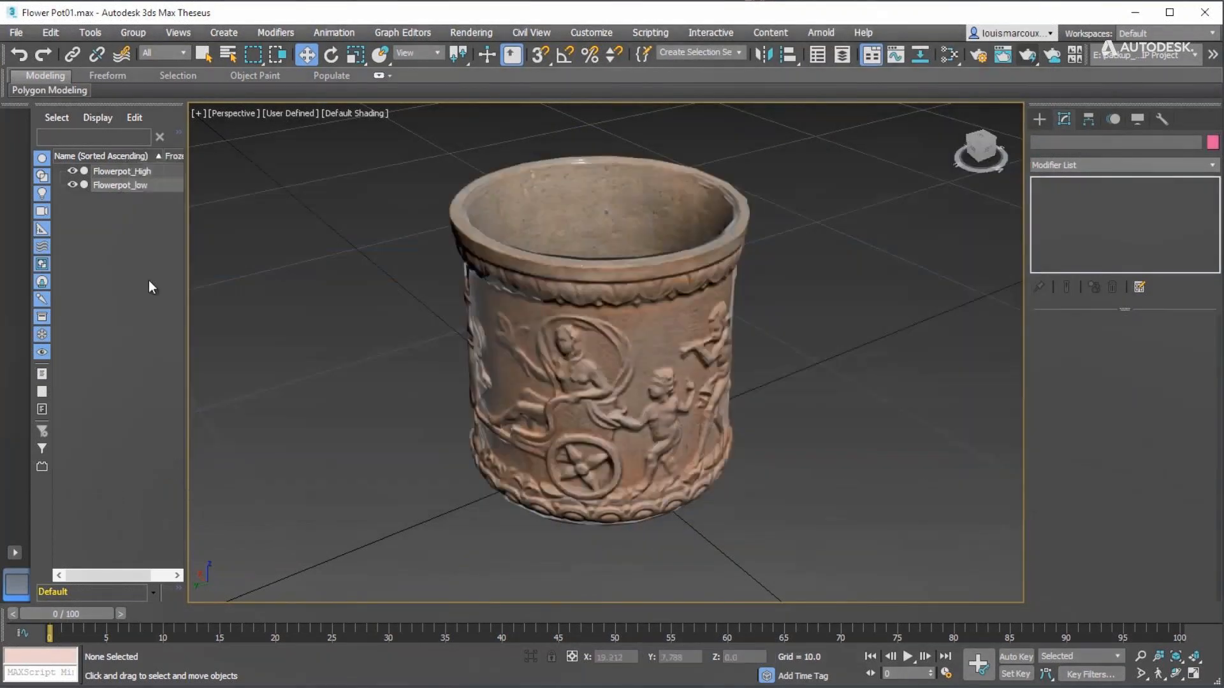
- Move Flowerpot_low about 8.9 units along Y so it stands beside the high-poly pot
drag(576, 450, 643, 435)
scroll(644, 435, down, 5)
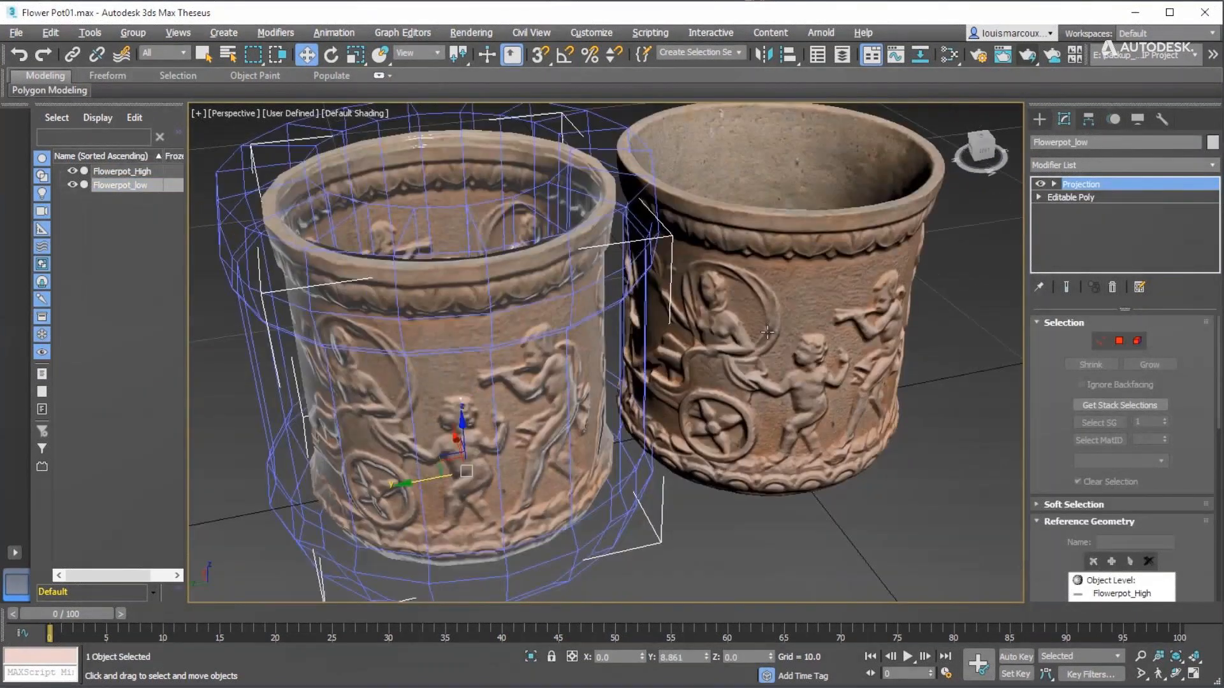
alt+middle_drag(598, 344, 609, 380)
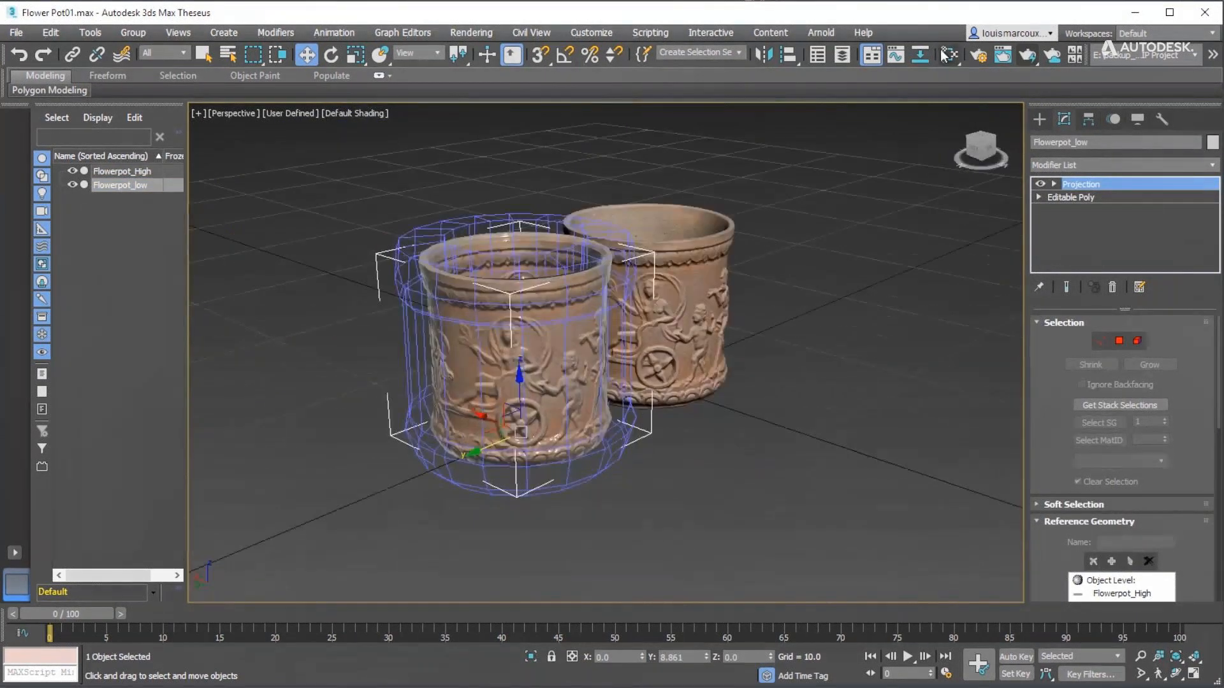
- Adjust the roughness of the baked PBR material in the Slate Material Editor and compare both pots in the viewport
click(948, 55)
drag(303, 82, 879, 122)
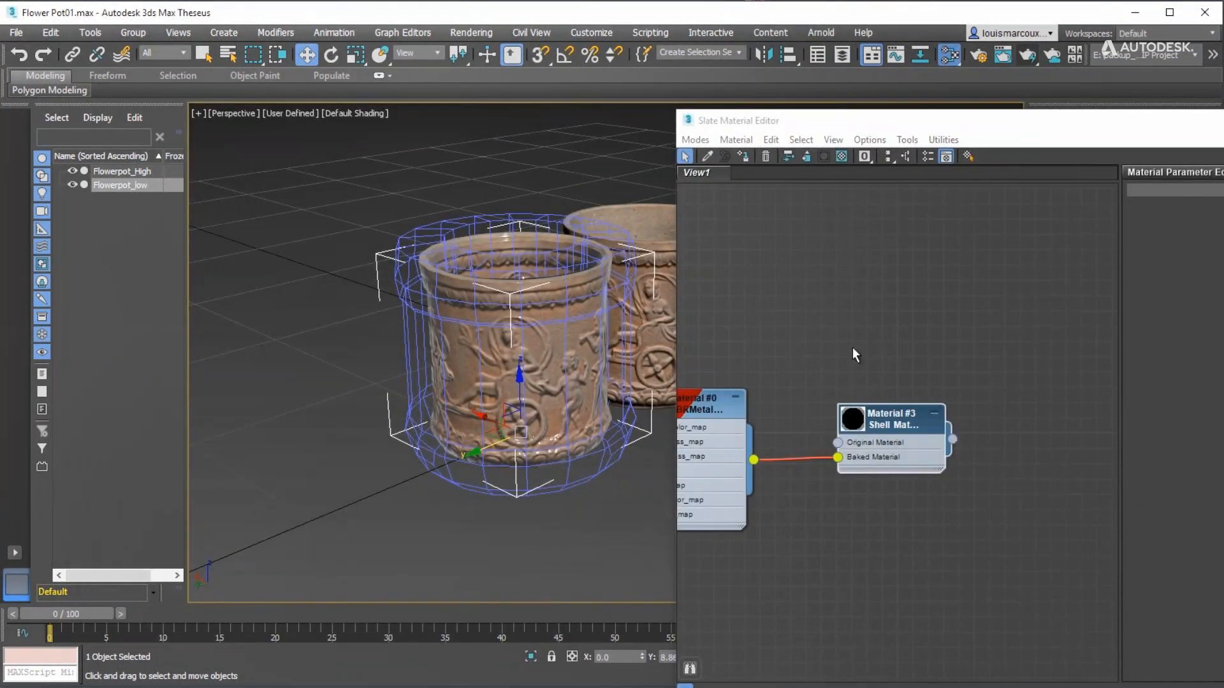
middle_drag(853, 348, 963, 267)
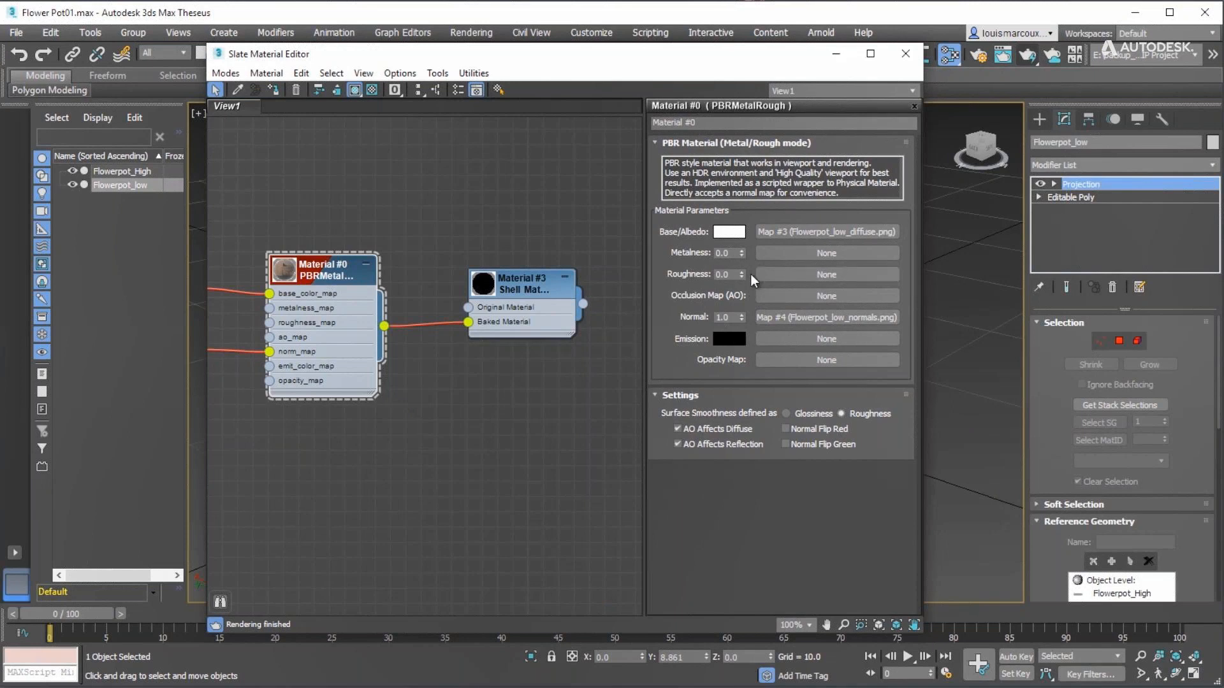
key(m)
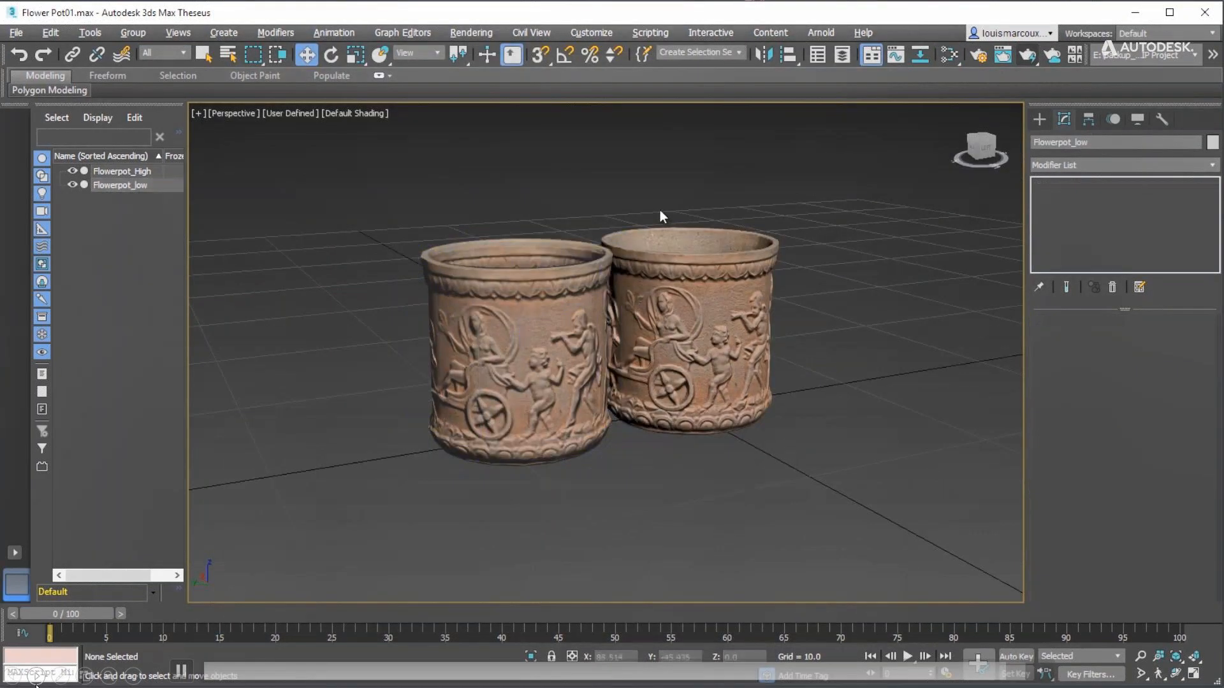
alt+middle_drag(661, 211, 701, 431)
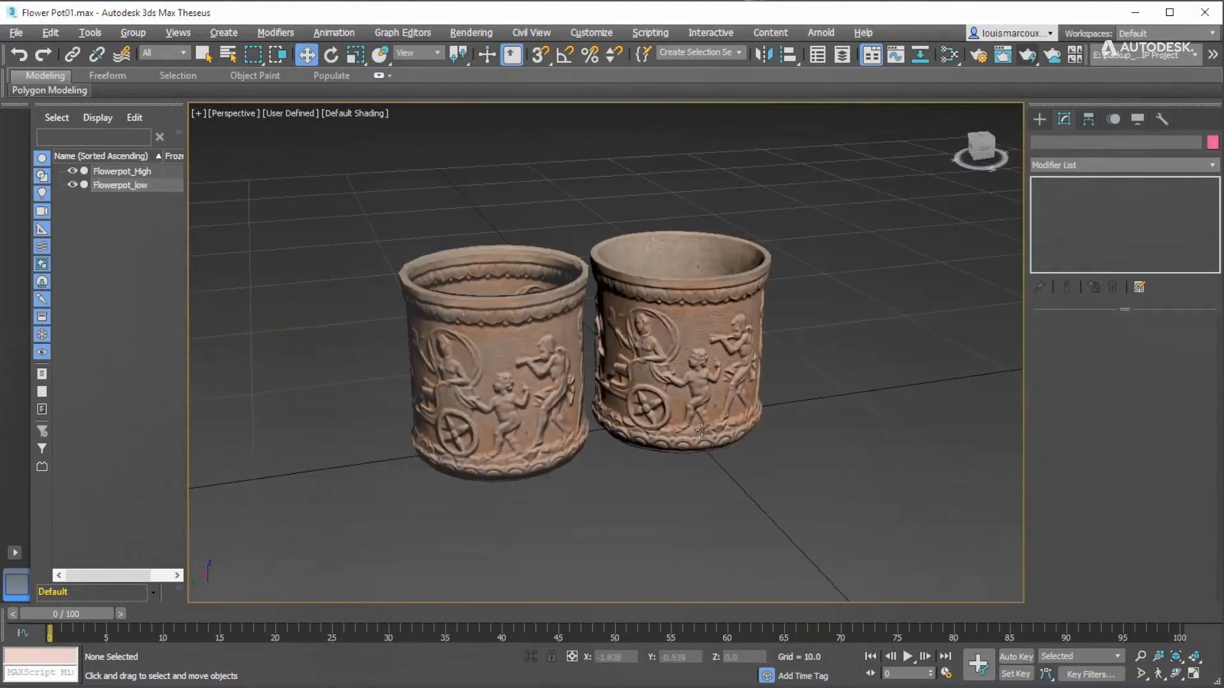
scroll(701, 431, up, 5)
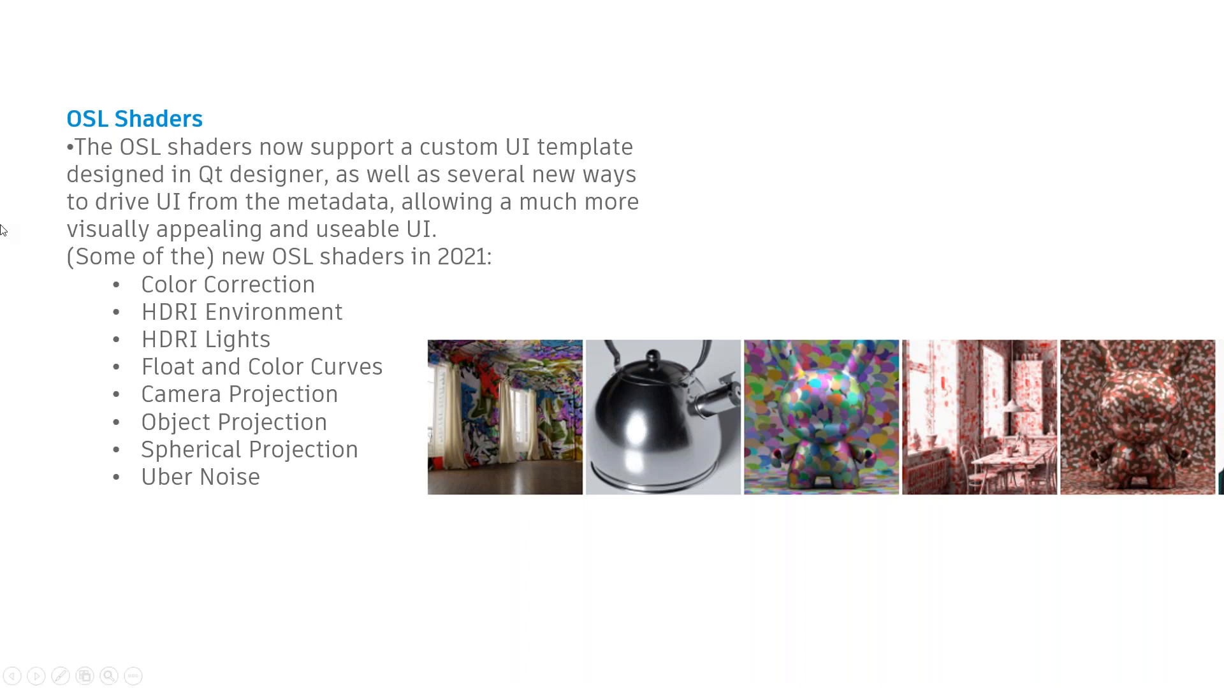
- Switch to the teapot scene in 3ds Max 2021 and bring up the OSL maps in the Slate Material Editor's browser
key(alt+Tab)
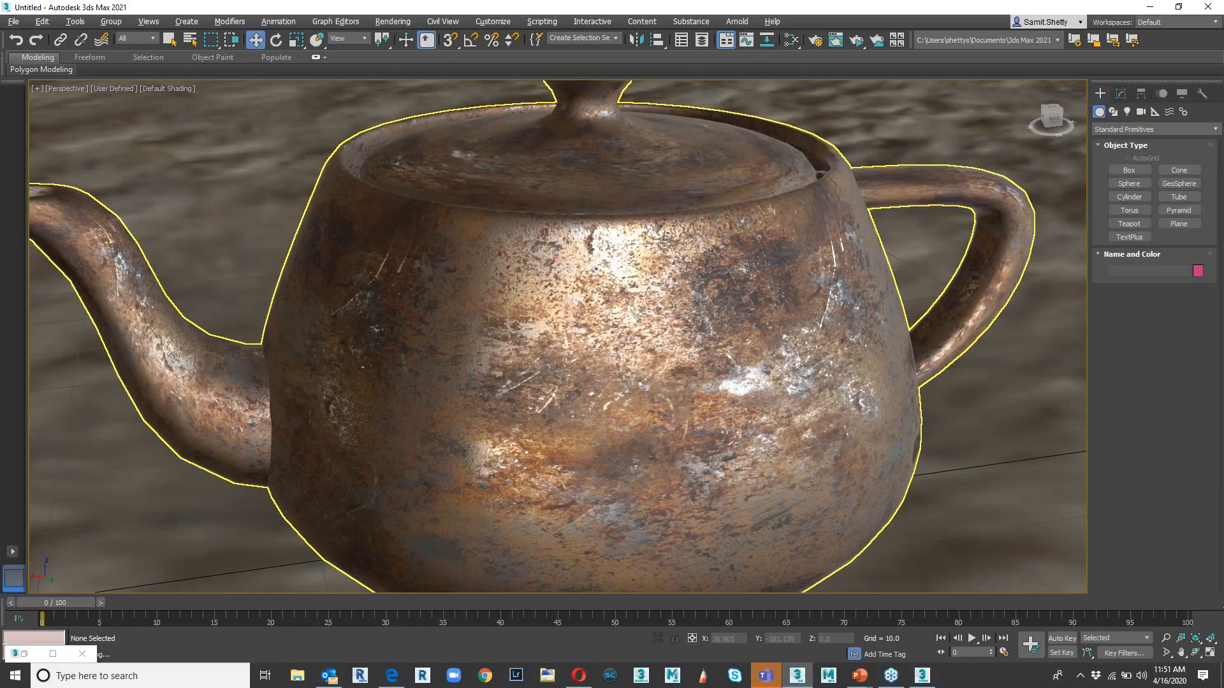
scroll(632, 399, down, 5)
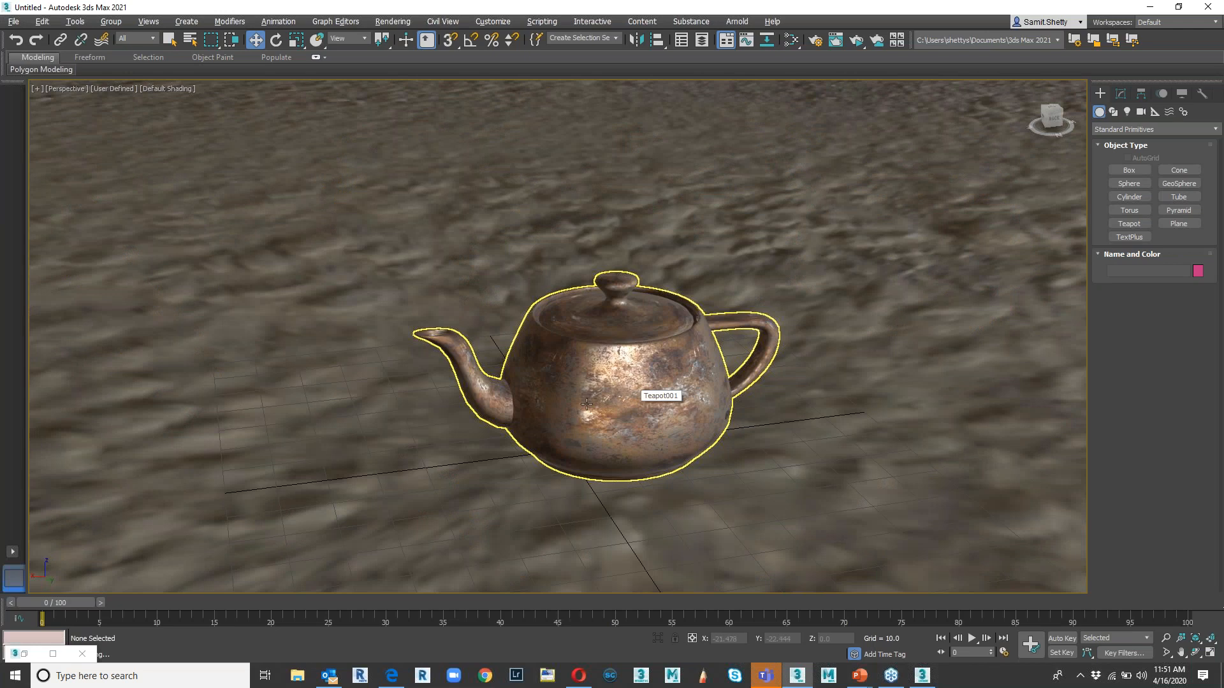
key(m)
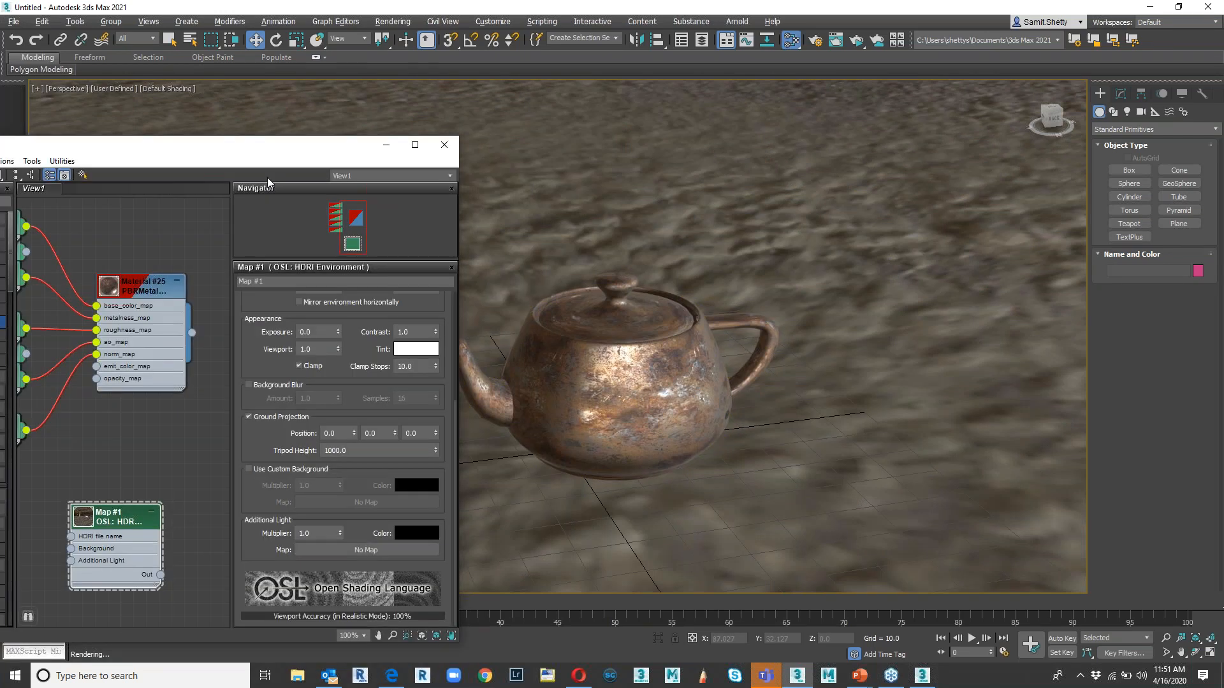
alt+middle_drag(665, 353, 1015, 419)
drag(267, 146, 589, 74)
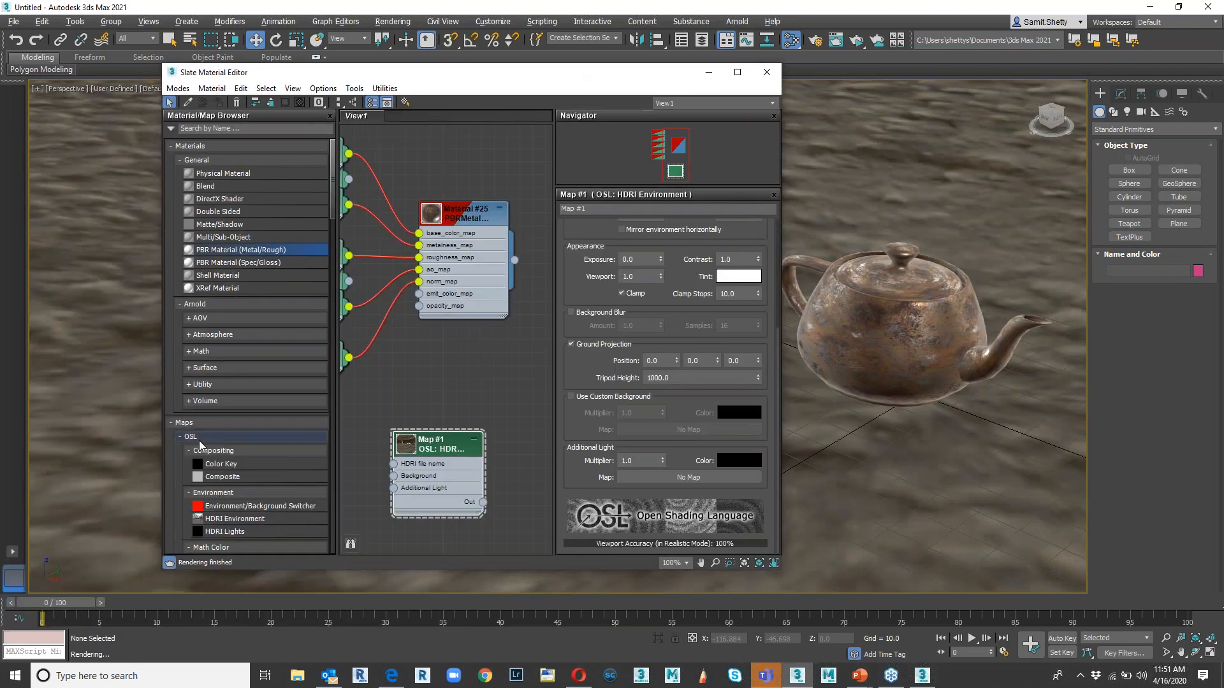
click(185, 160)
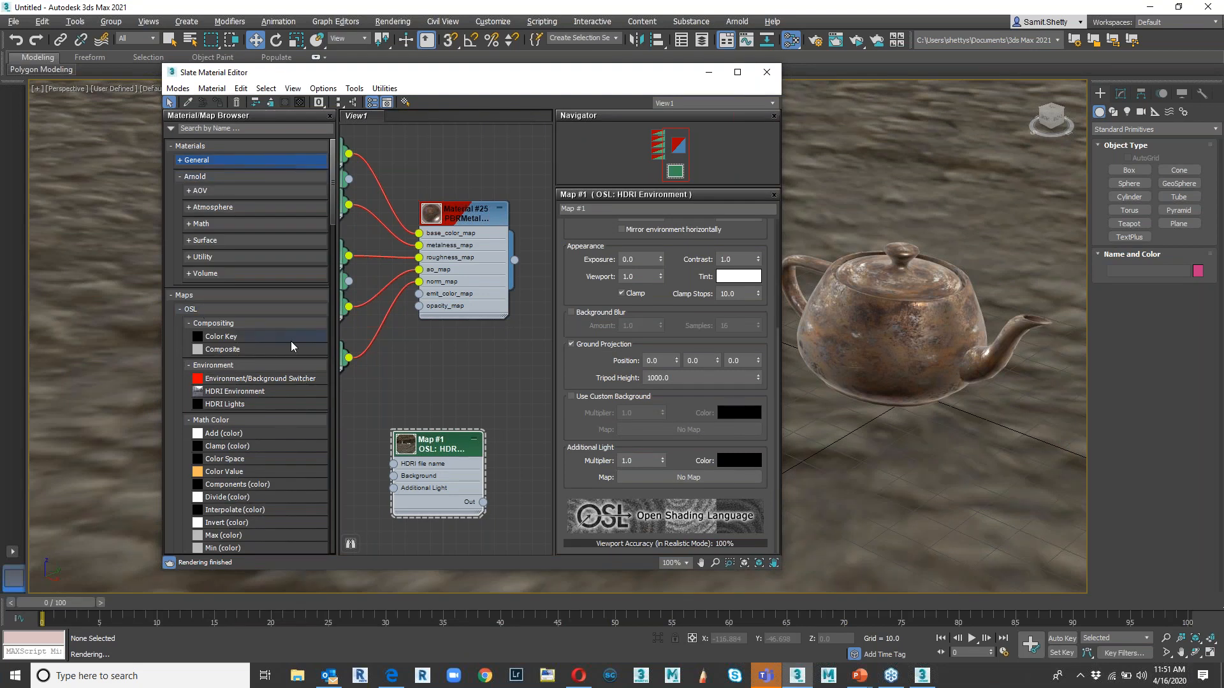
- Move the HDRI Environment node down and add an OSL Noise (3D) map to the node view
drag(332, 220, 403, 491)
drag(435, 448, 449, 514)
drag(186, 418, 461, 326)
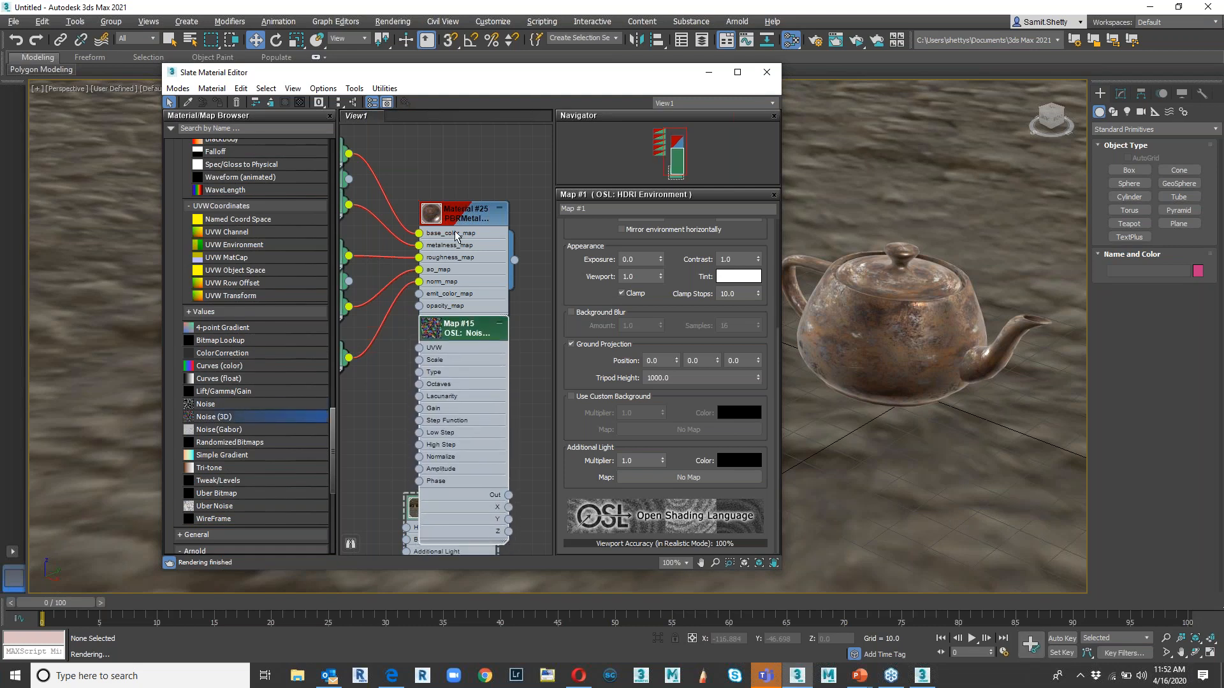
- Rearrange the node graph so the Noise (3D) node sits above the bitmap nodes and the base color bitmap stands apart
drag(460, 207, 446, 116)
scroll(454, 416, down, 1)
scroll(454, 416, down, 4)
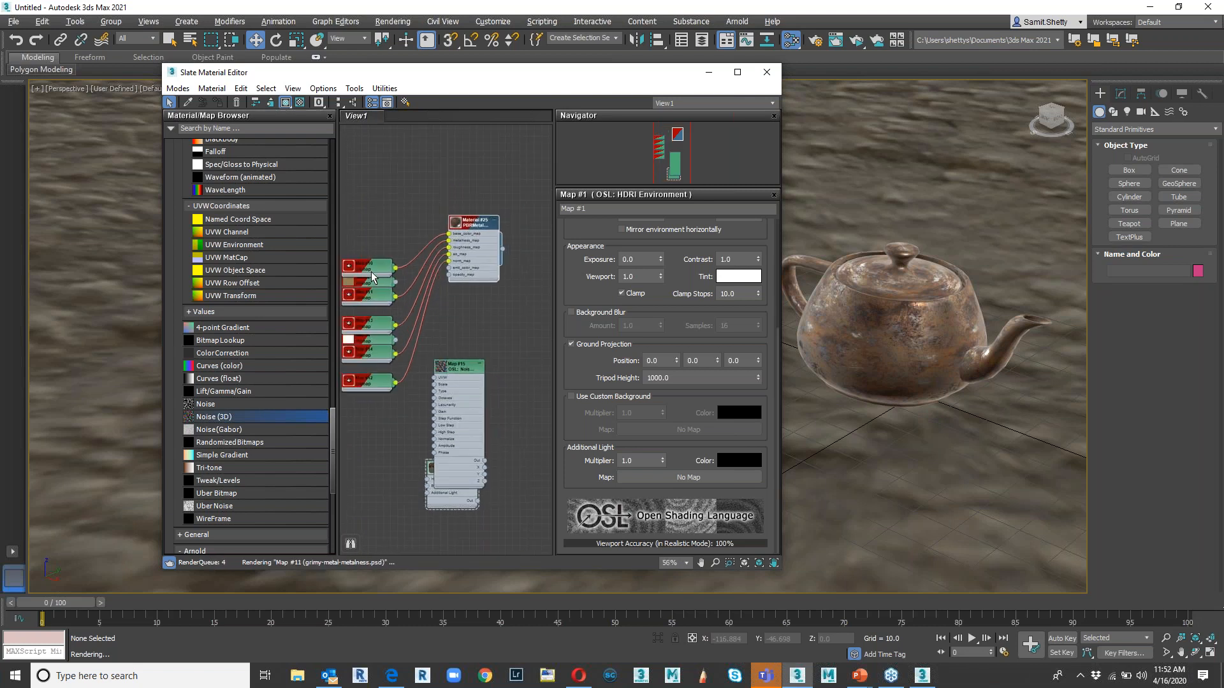
drag(372, 278, 381, 247)
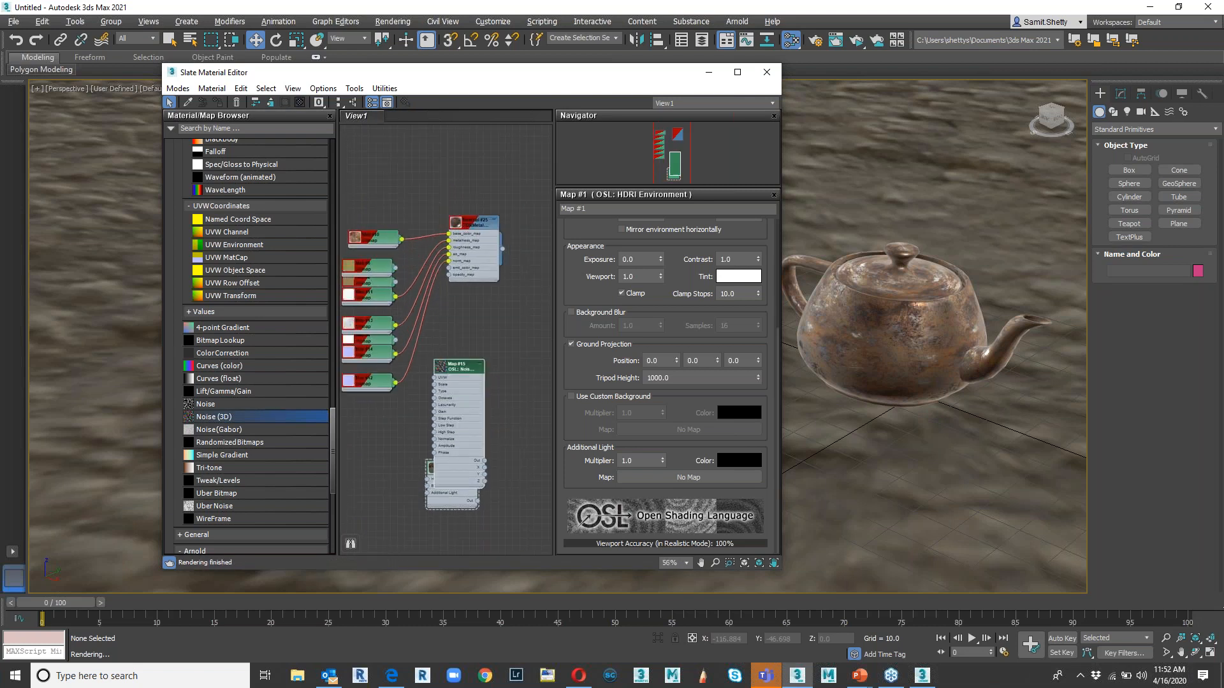
drag(454, 368, 368, 153)
middle_drag(458, 361, 526, 406)
drag(452, 205, 387, 225)
drag(450, 294, 370, 426)
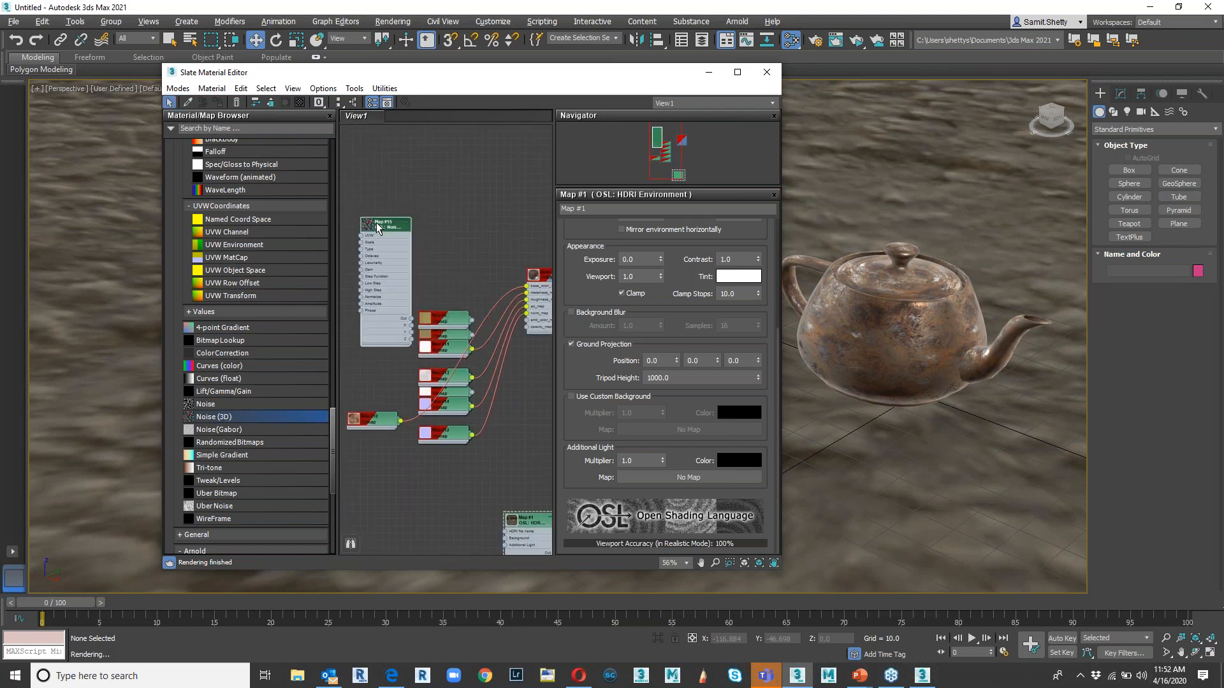
- Connect the Noise (3D) Out socket to base_color_map of the PBR material and check the teapot in the viewport
scroll(401, 251, up, 3)
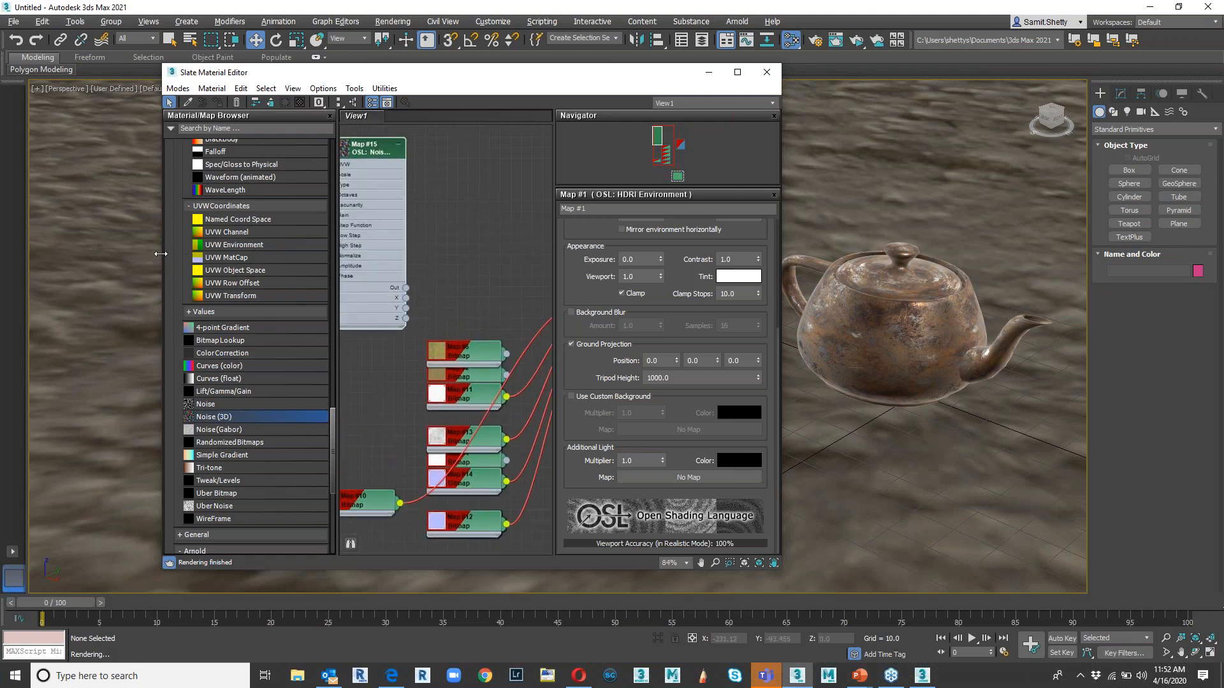
drag(161, 253, 3, 254)
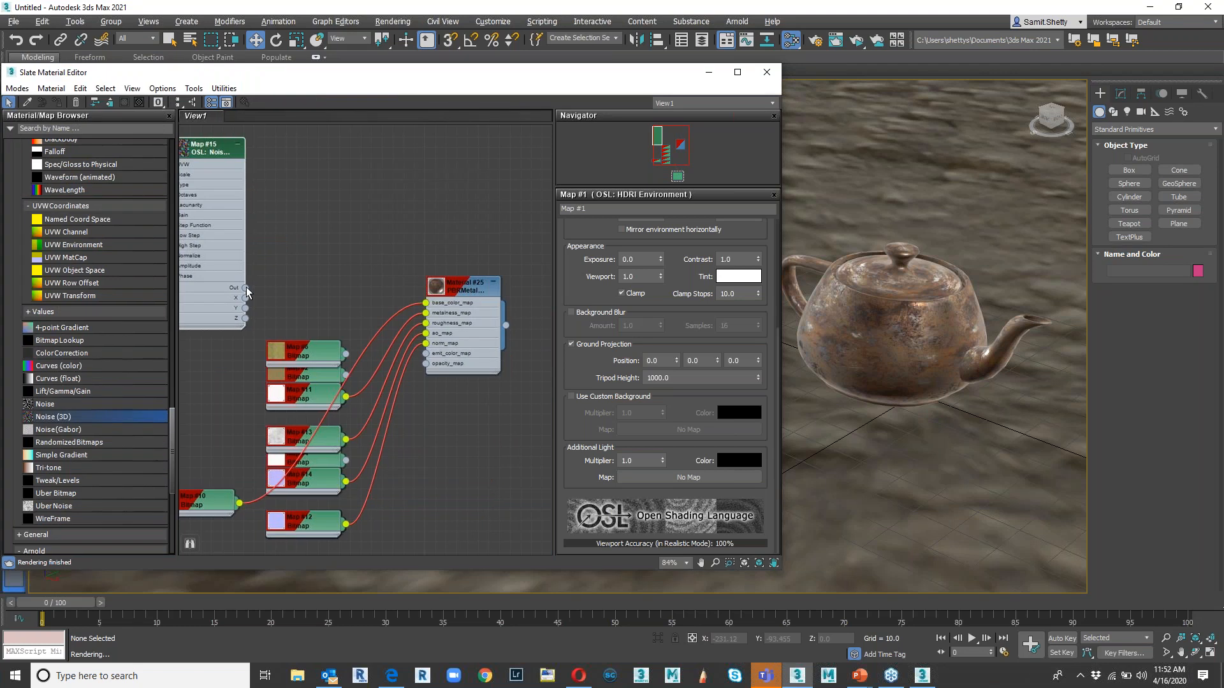
drag(245, 288, 426, 304)
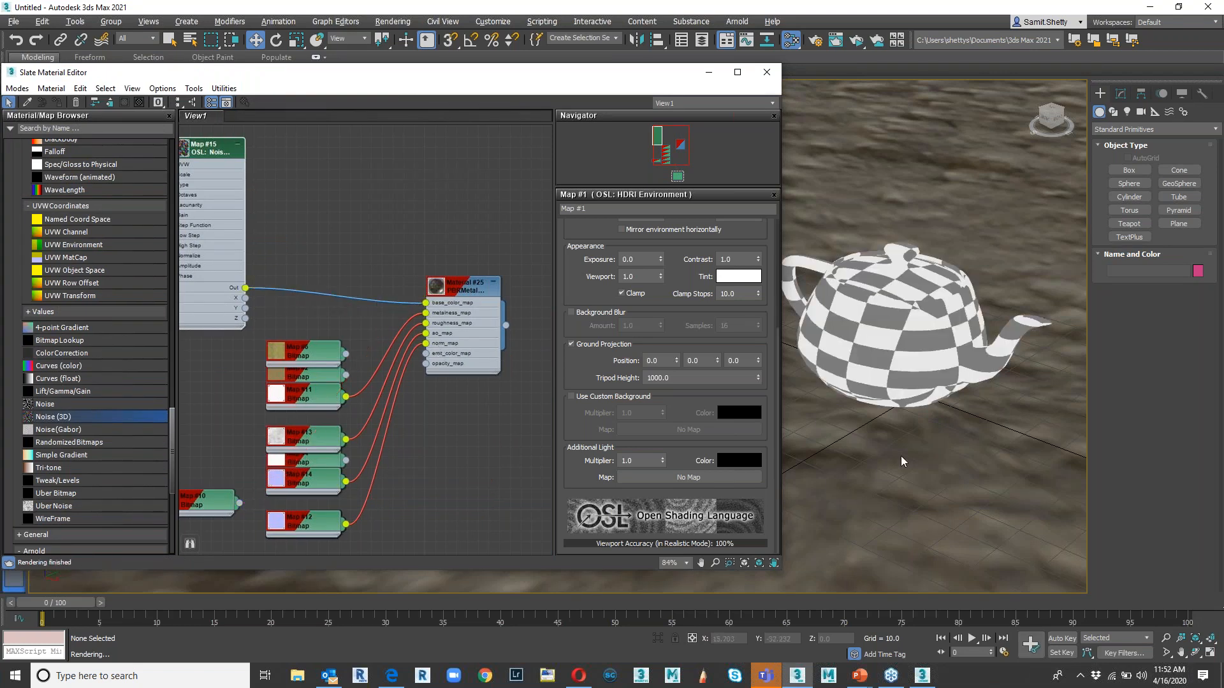
drag(460, 285, 428, 232)
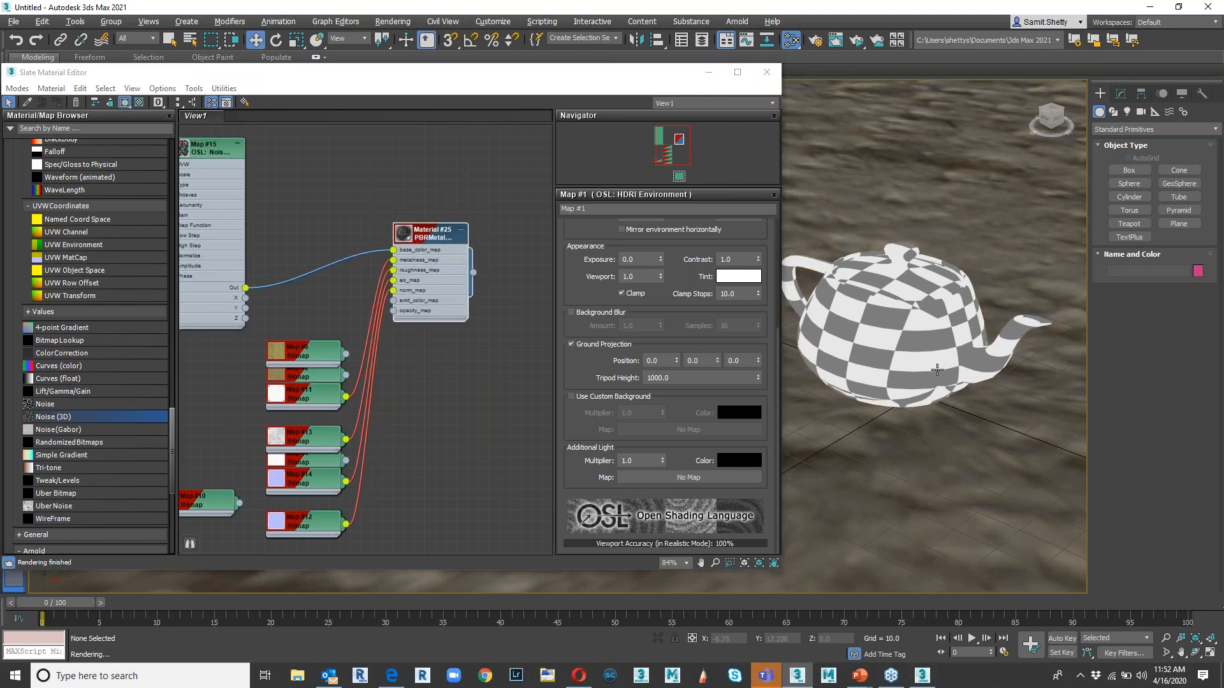
alt+middle_drag(930, 366, 900, 404)
drag(648, 68, 538, 62)
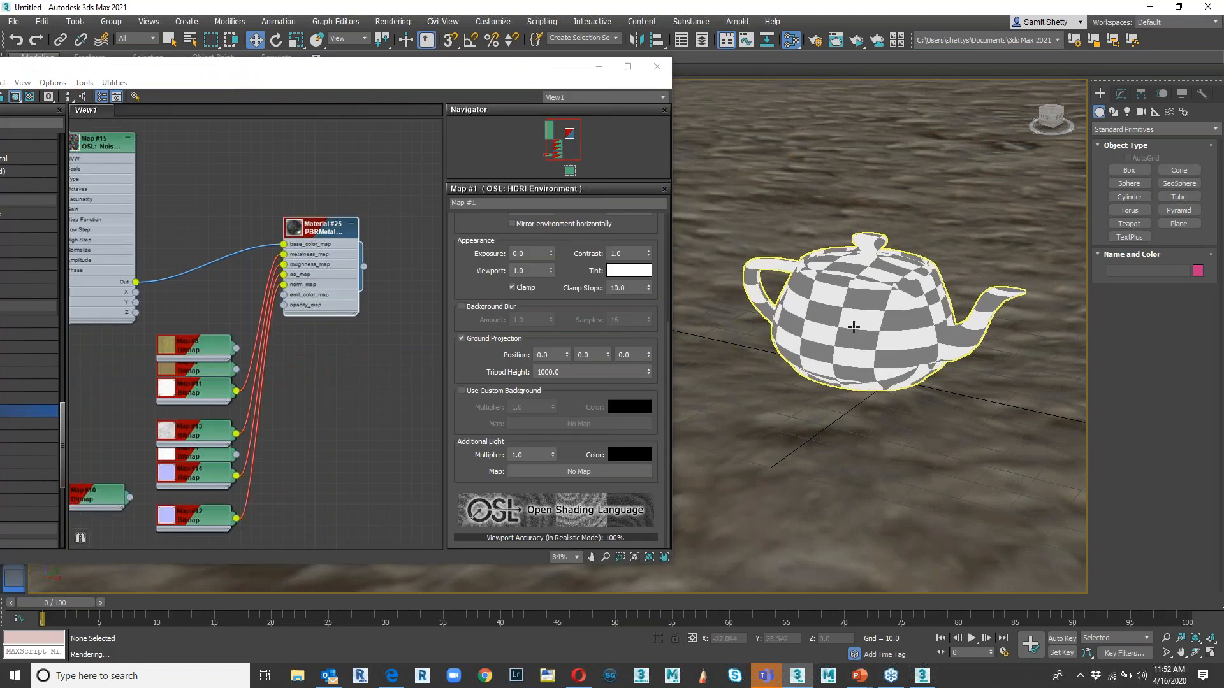
scroll(858, 325, up, 4)
scroll(855, 327, down, 4)
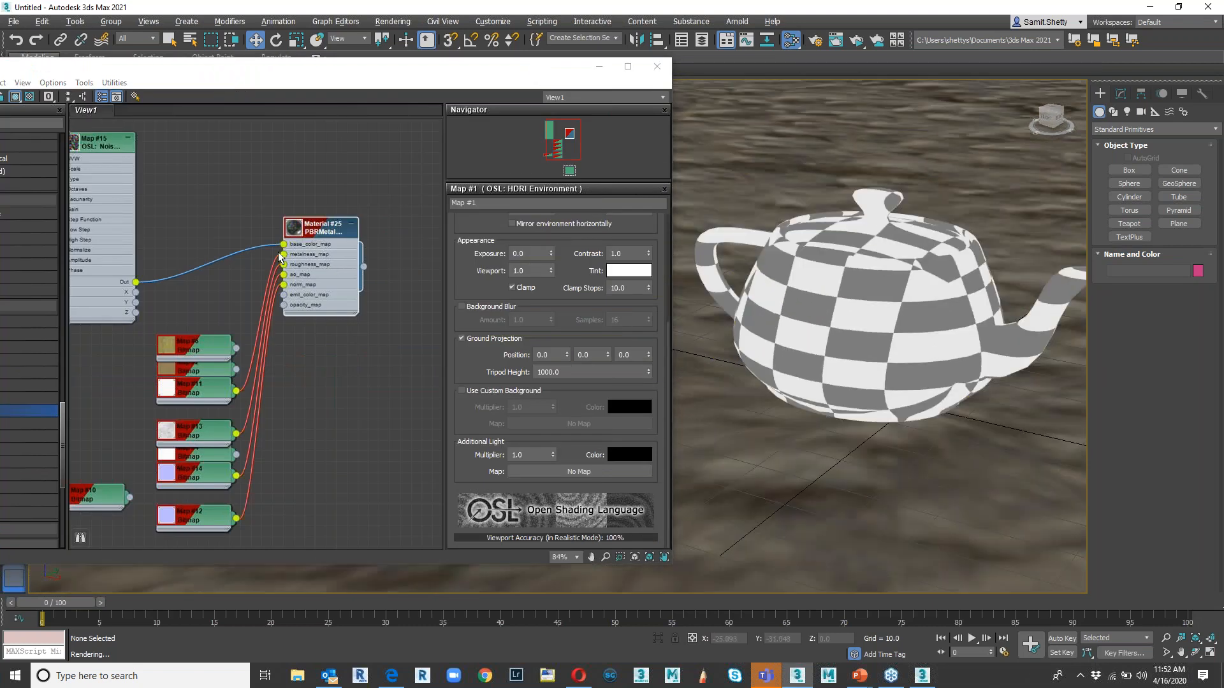
- Clear the metalness, roughness, occlusion and normal maps from the PBR Metal/Rough material, leaving only its base color map
click(316, 226)
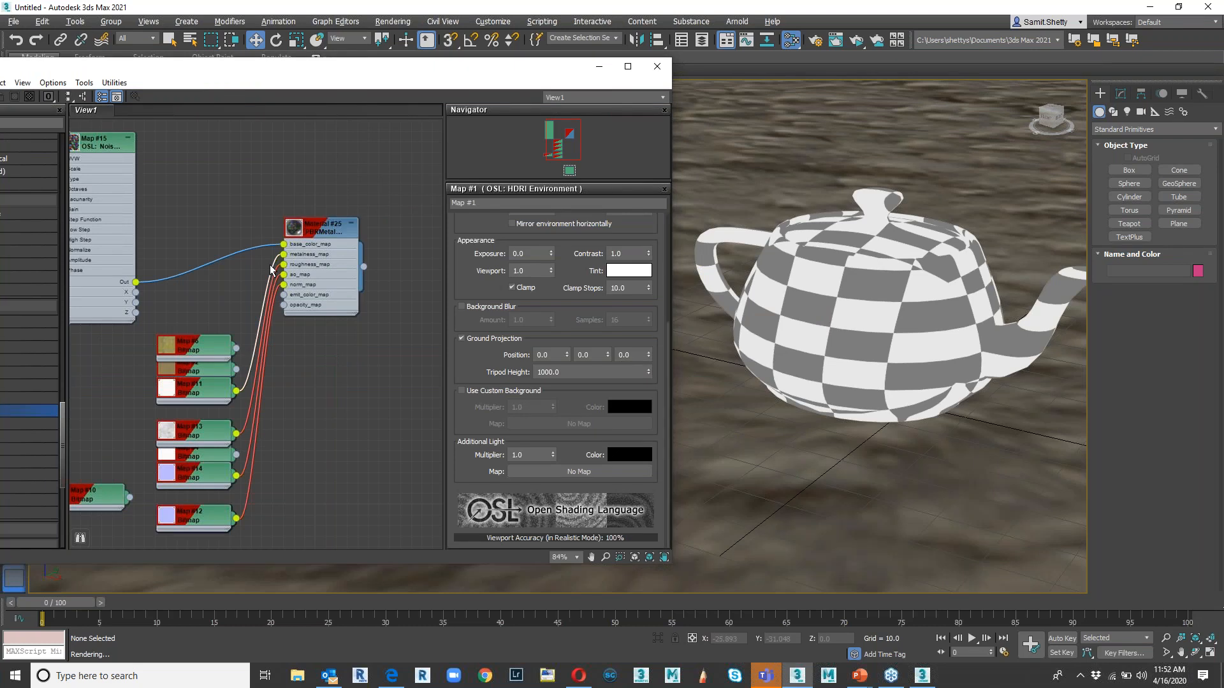
double_click(316, 225)
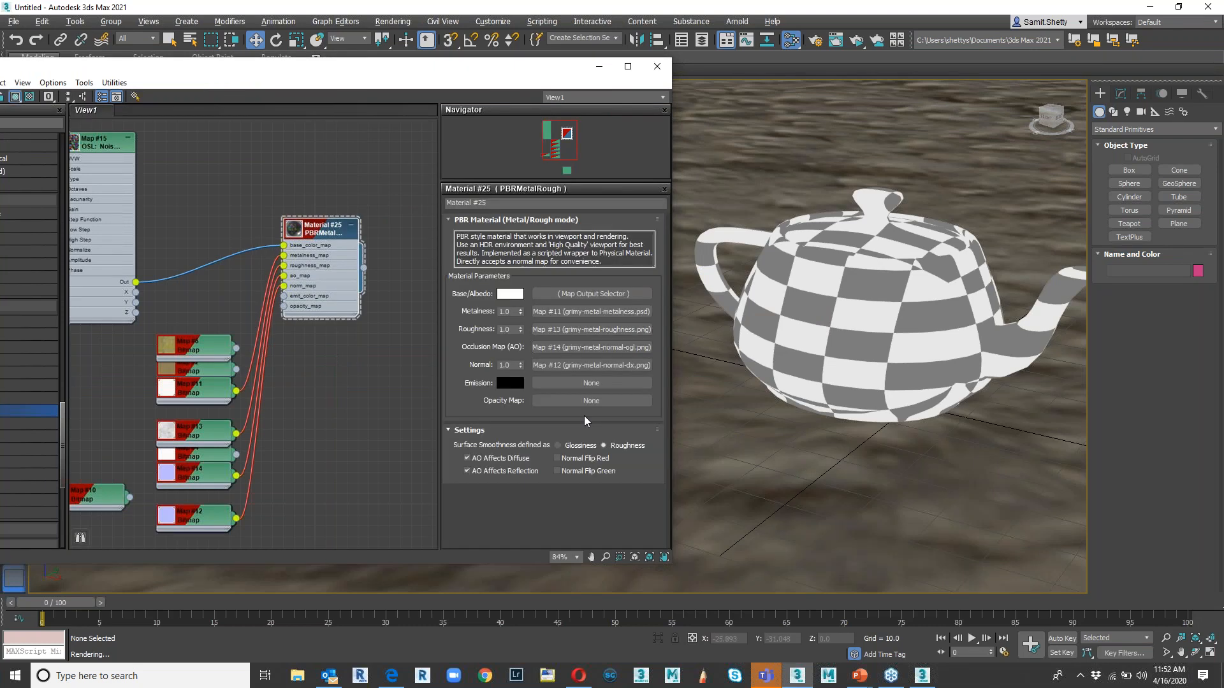
drag(582, 365, 582, 312)
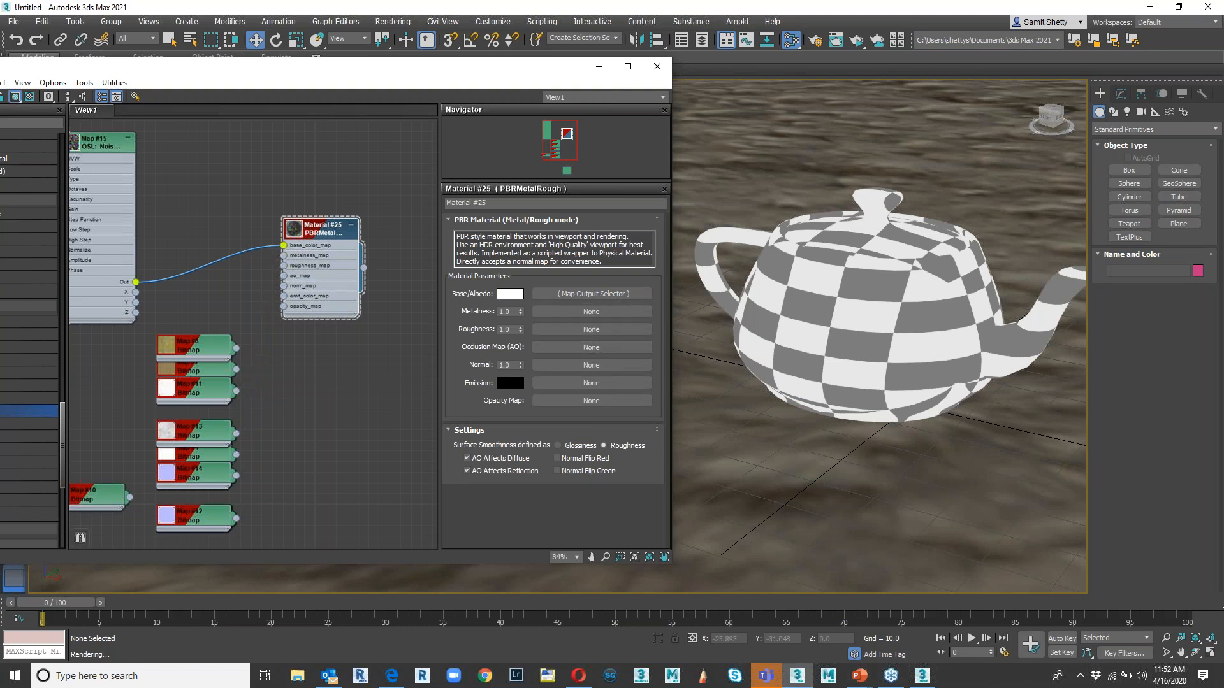
- Minimize the Slate Material Editor and switch the perspective viewport to High Quality
scroll(886, 312, down, 3)
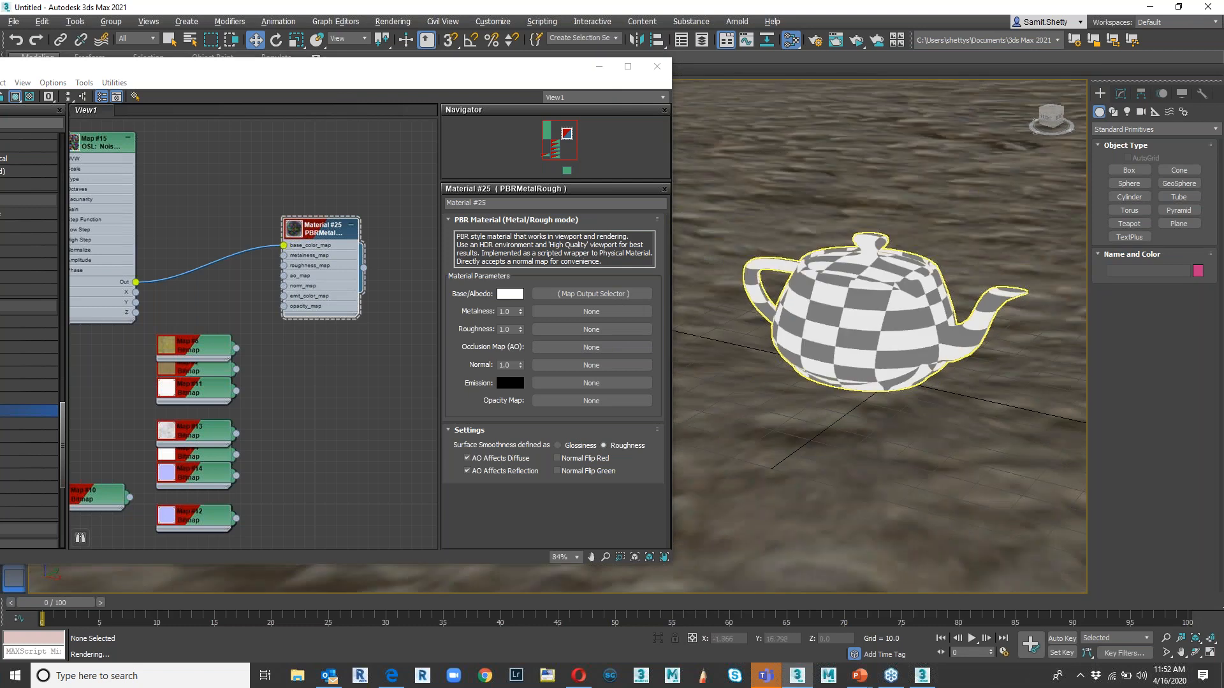
click(599, 66)
click(151, 88)
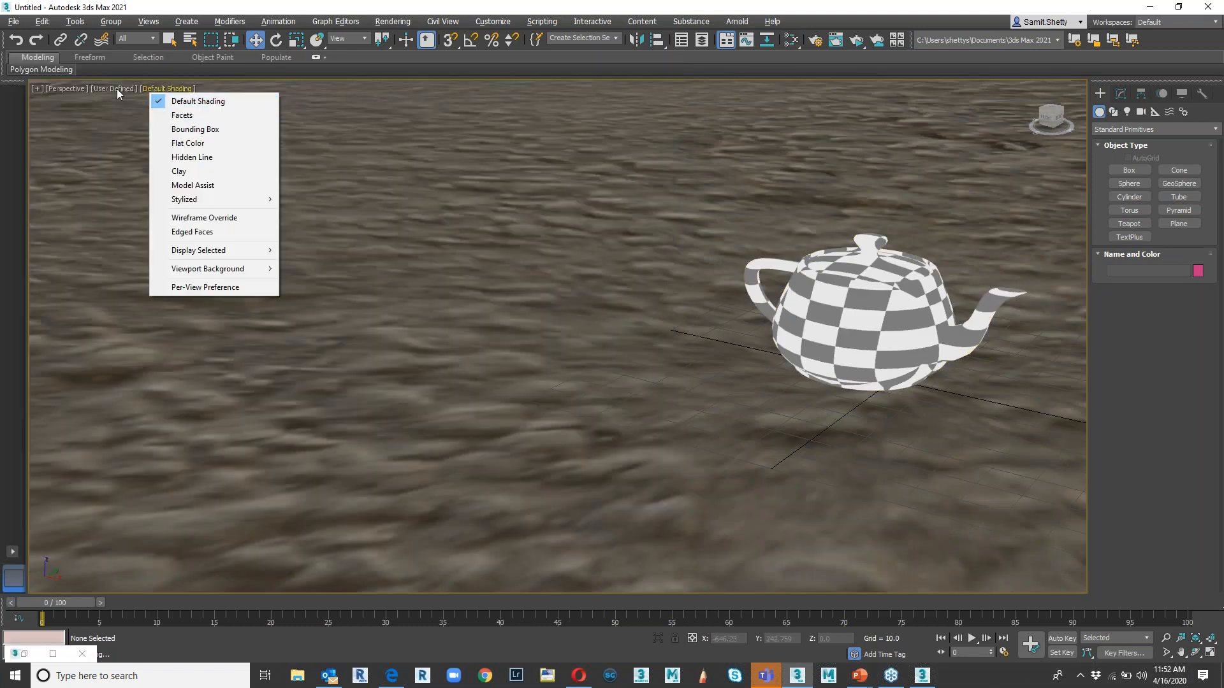
click(117, 89)
click(144, 121)
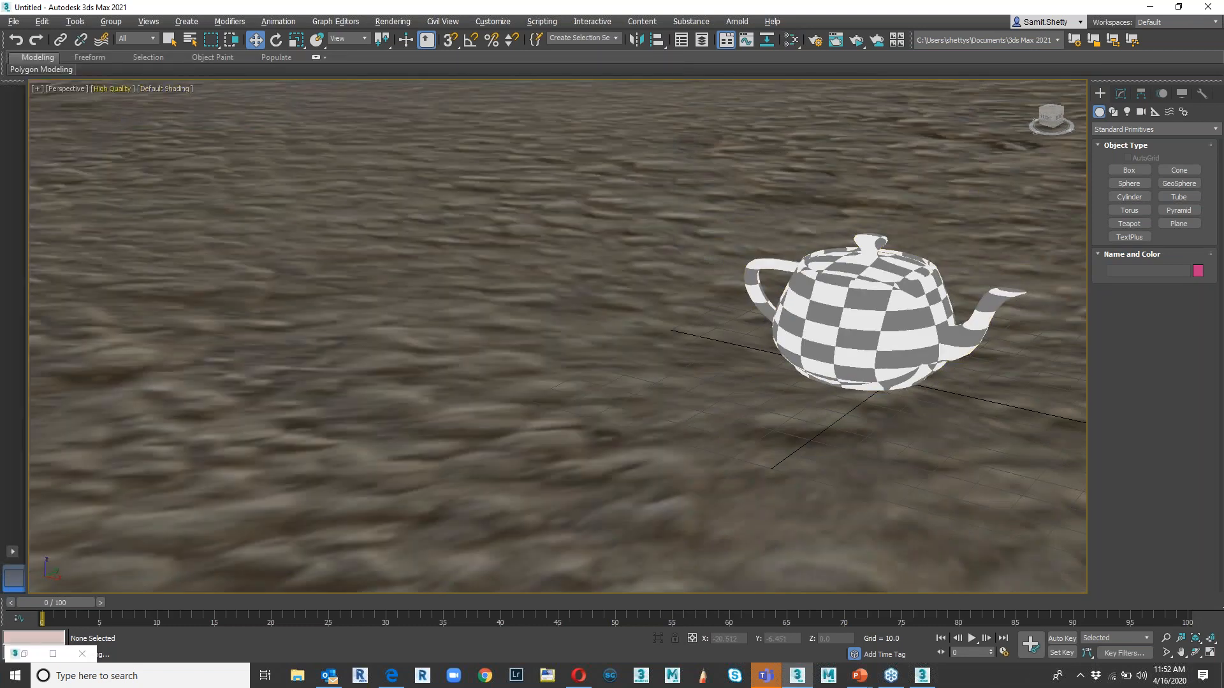
- Select the teapot and inspect its surface from several sides
alt+middle_drag(770, 359, 669, 310)
scroll(808, 400, down, 3)
scroll(670, 310, up, 5)
click(789, 384)
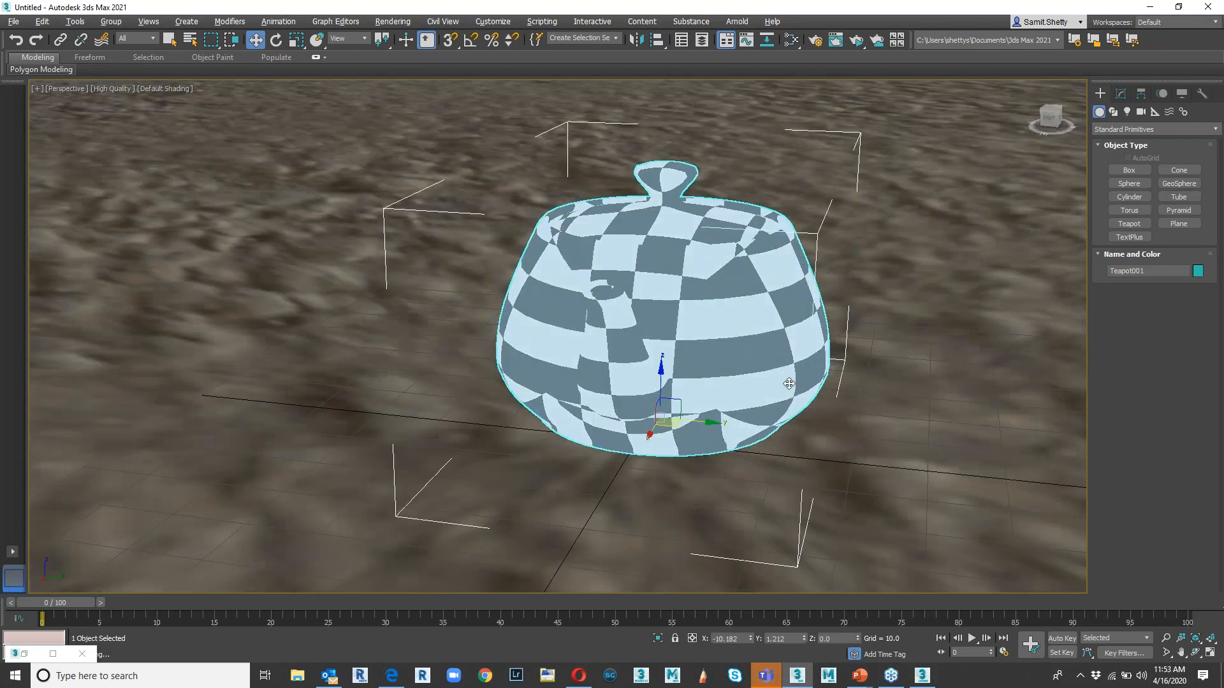
scroll(789, 384, down, 3)
alt+middle_drag(789, 384, 637, 391)
- Restore the Slate Material Editor and delete the PBR Metal/Rough material node
click(24, 654)
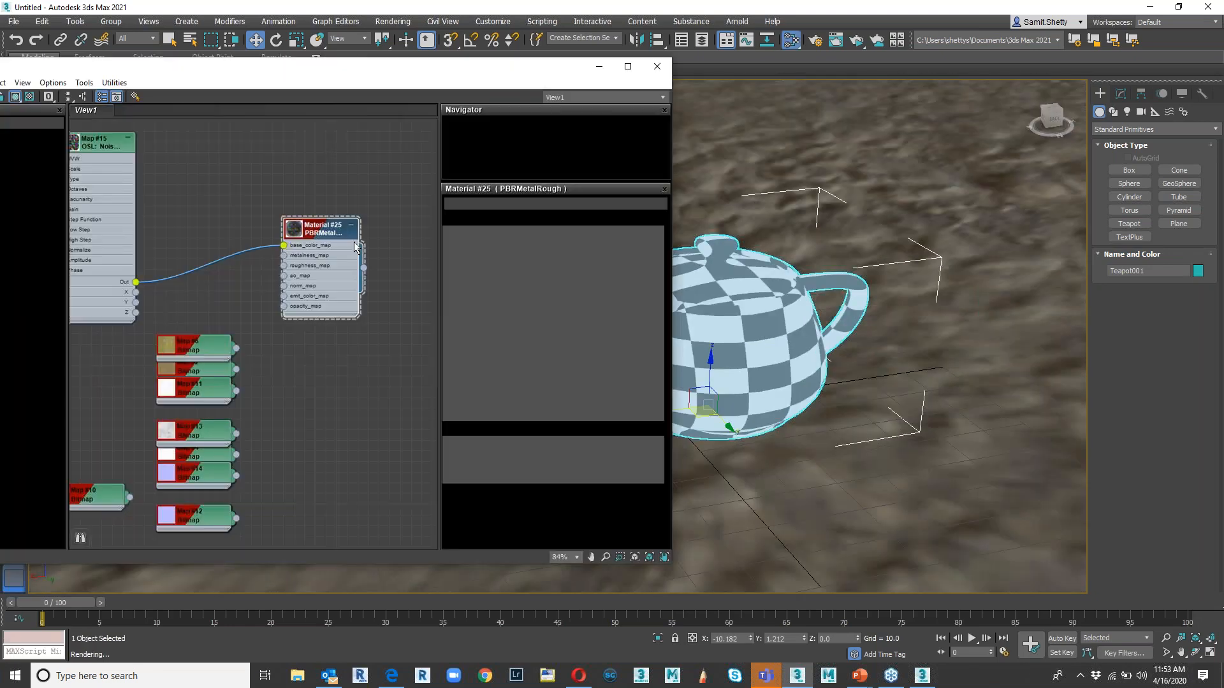
drag(322, 229, 321, 240)
key(Delete)
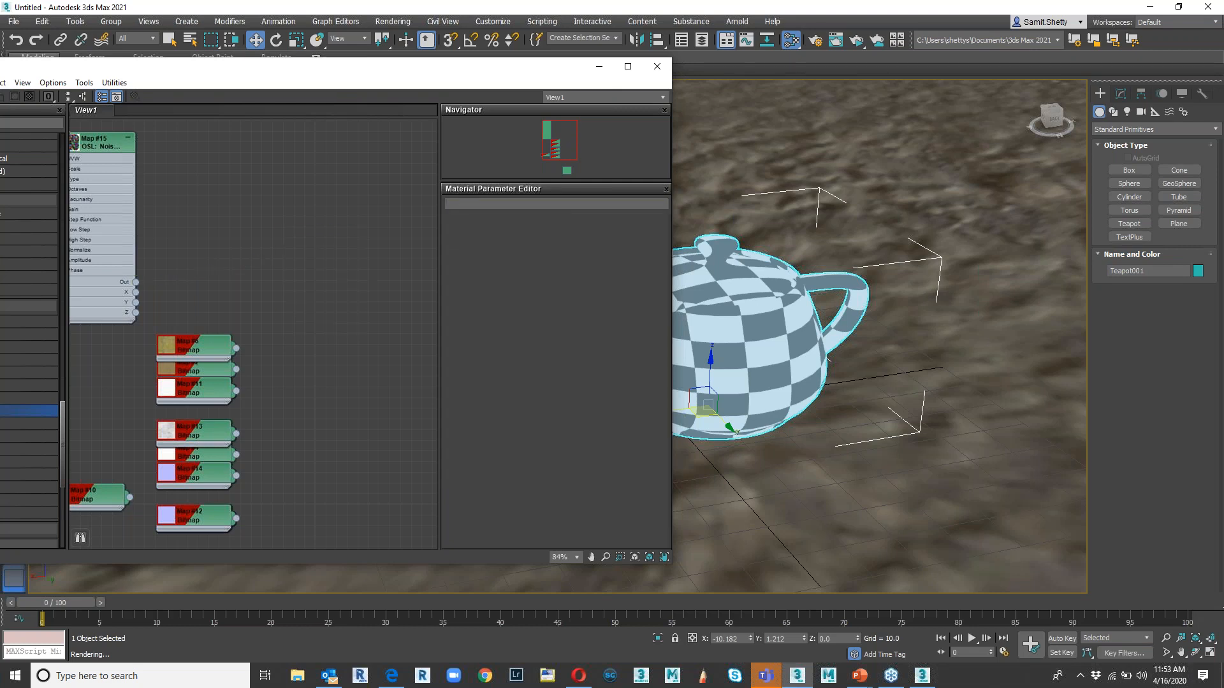
- Add a Physical Material from the General materials and assign it to the selected teapot
drag(135, 74, 314, 100)
scroll(170, 292, up, 15)
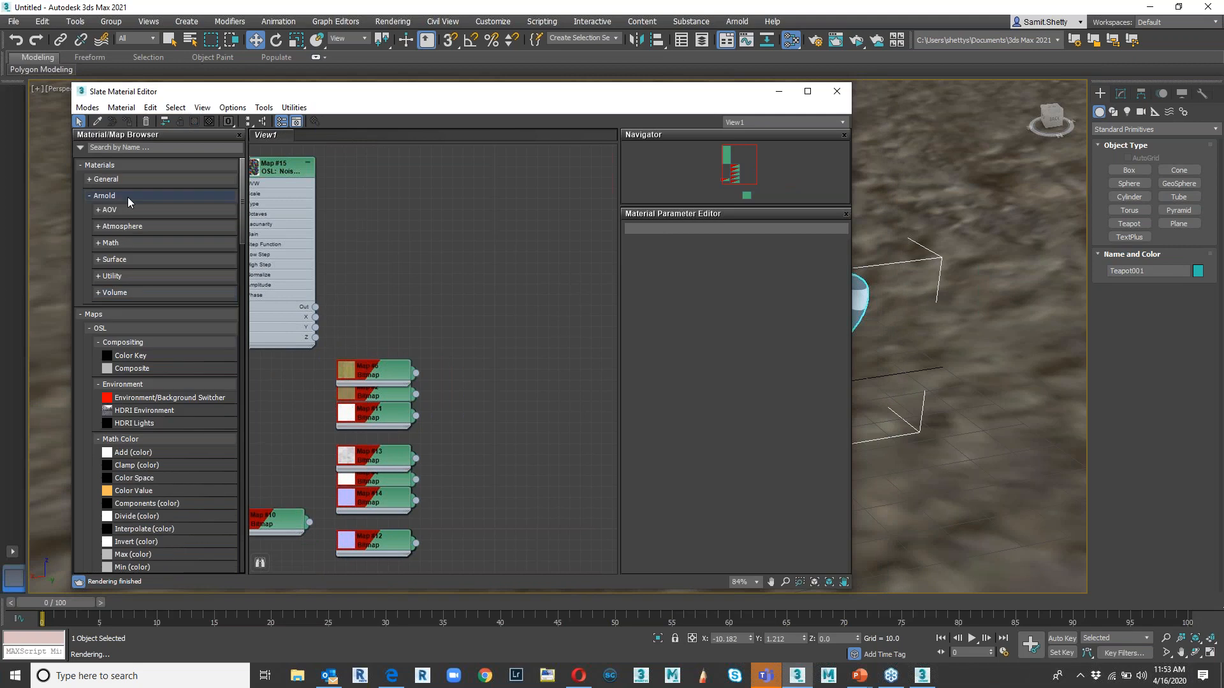
click(124, 180)
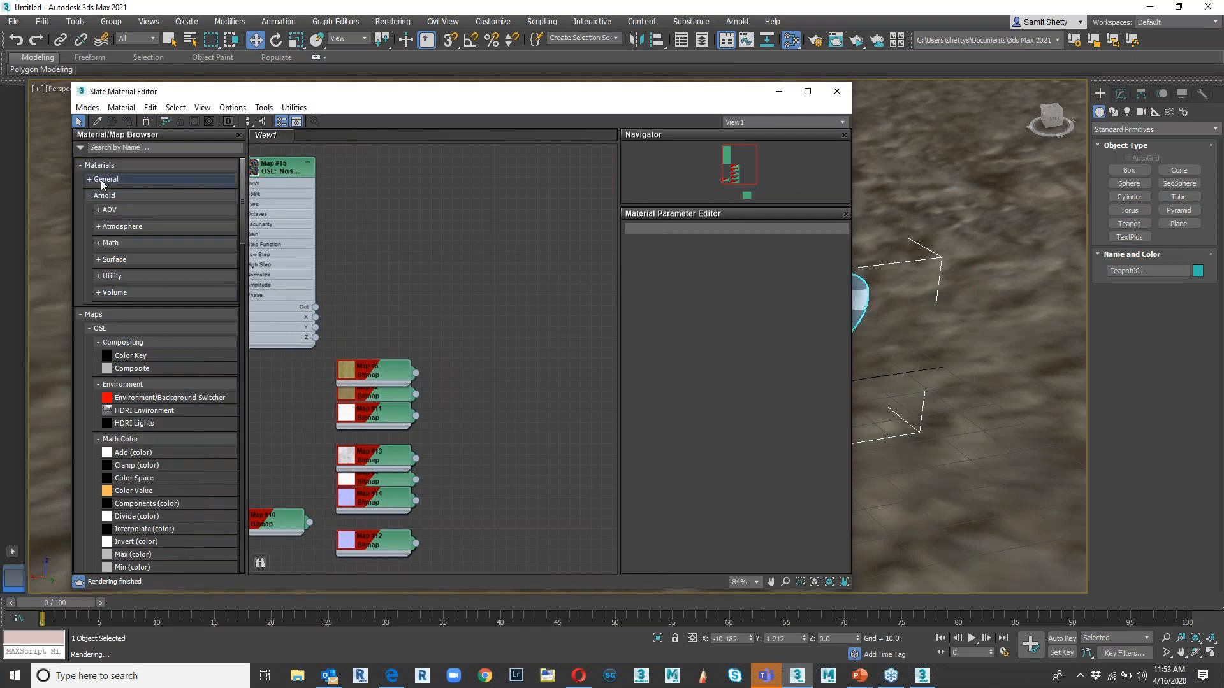
click(115, 179)
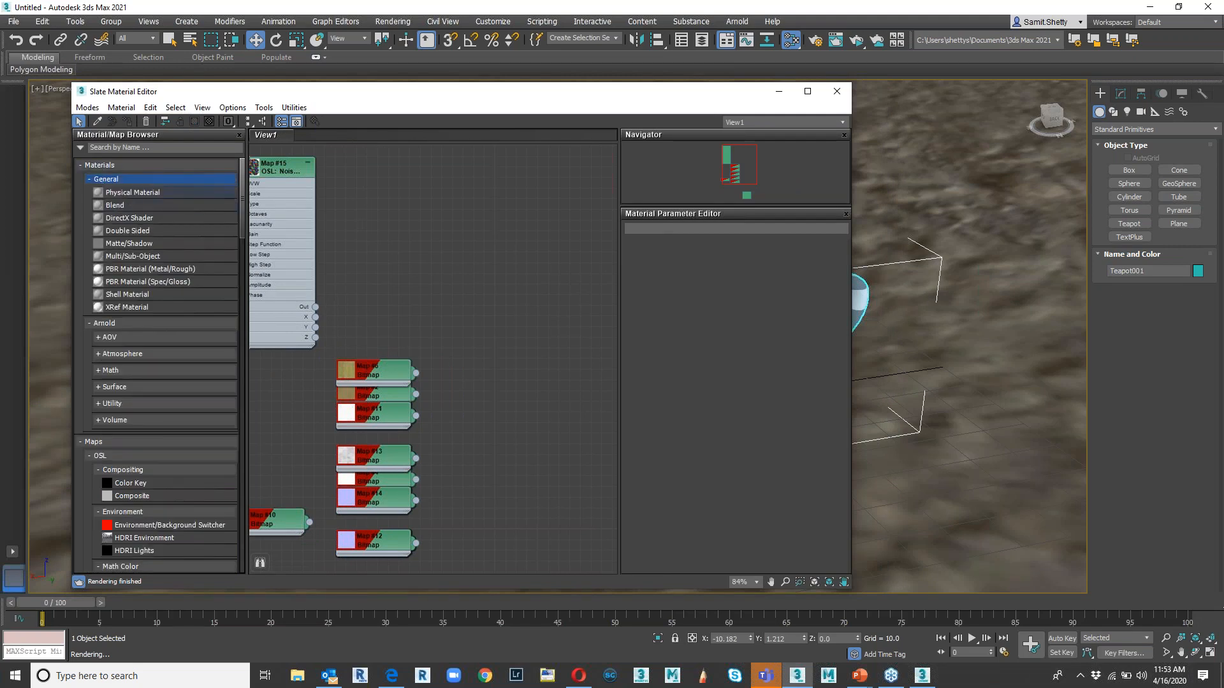
double_click(132, 192)
click(128, 122)
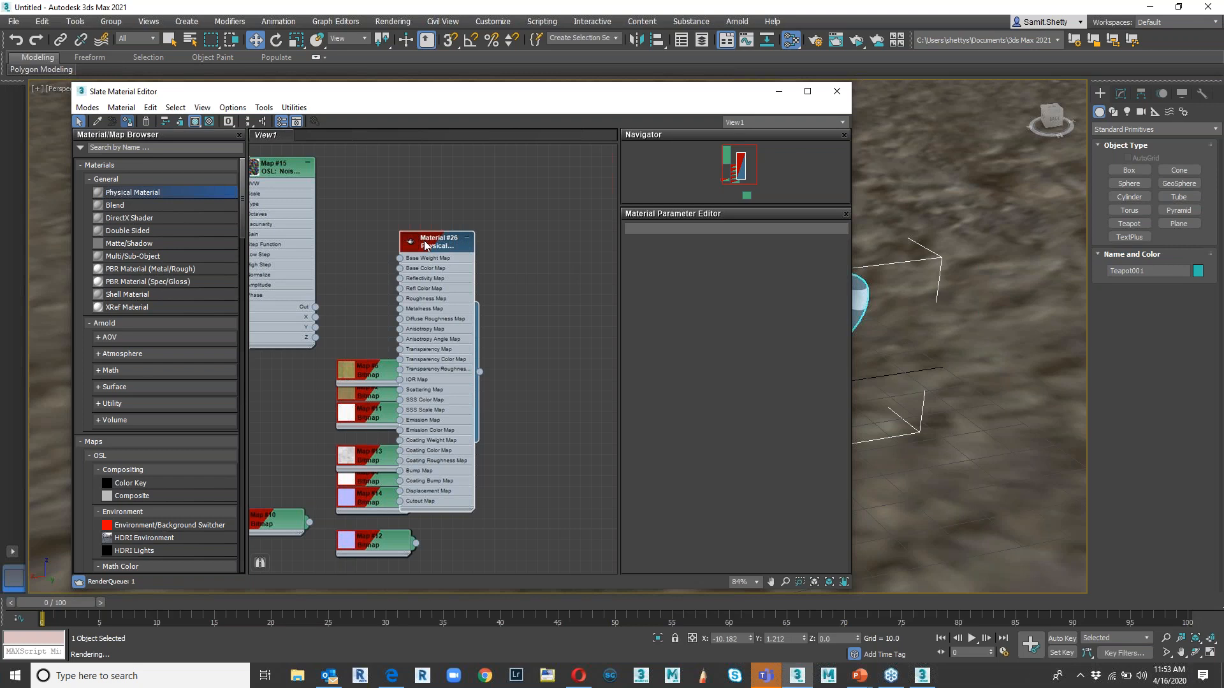
- Connect the Noise (3D) Out socket to the Physical Material's Base Color Map and move the material node clear of the bitmaps
drag(314, 306, 402, 270)
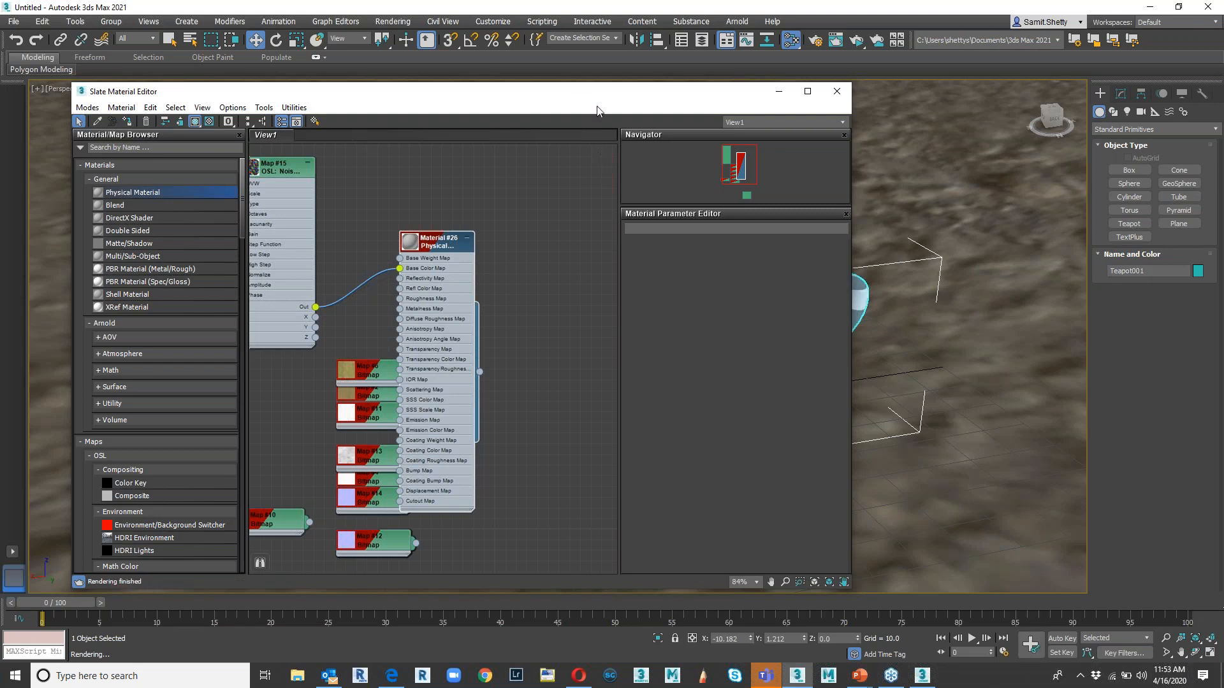
drag(504, 90, 331, 75)
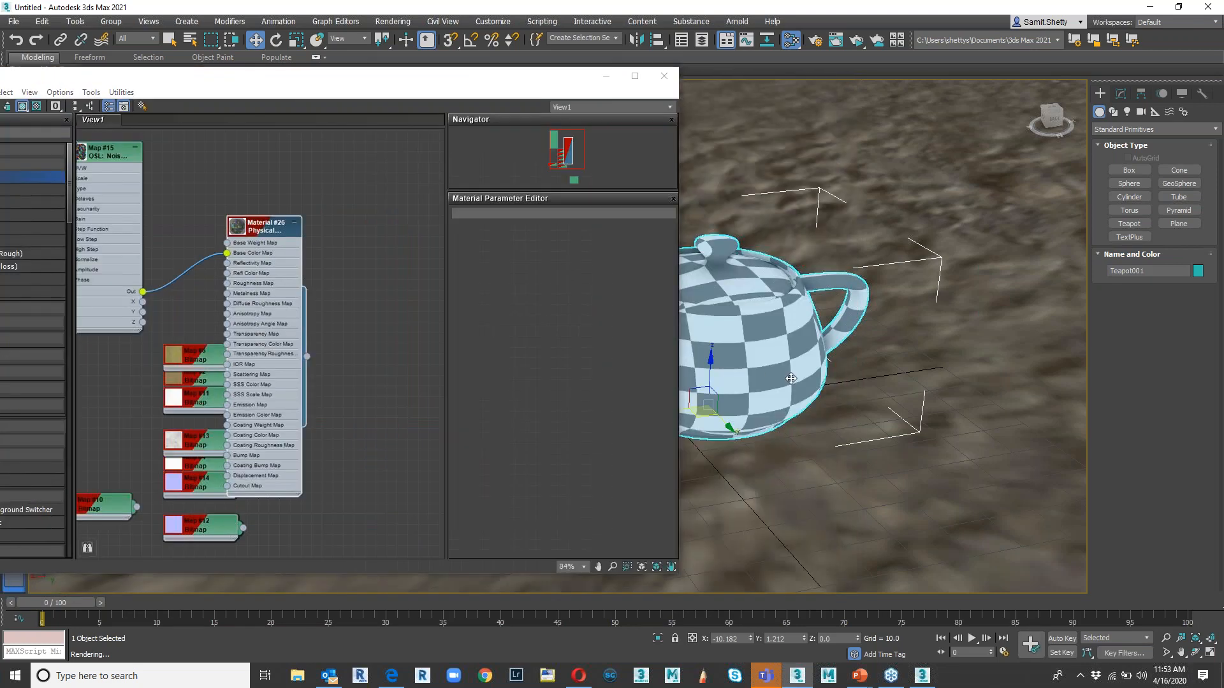
alt+middle_drag(799, 377, 1012, 476)
click(1013, 476)
scroll(897, 438, up, 5)
alt+middle_drag(896, 439, 931, 436)
scroll(860, 438, down, 5)
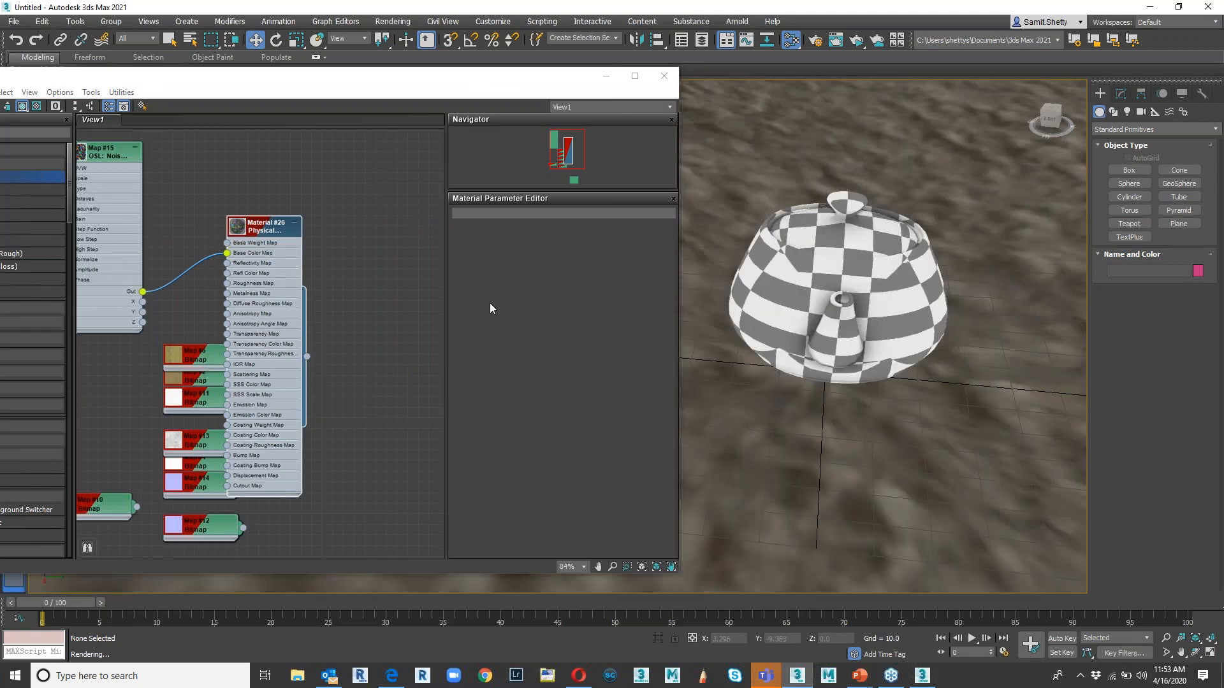
drag(270, 229, 324, 198)
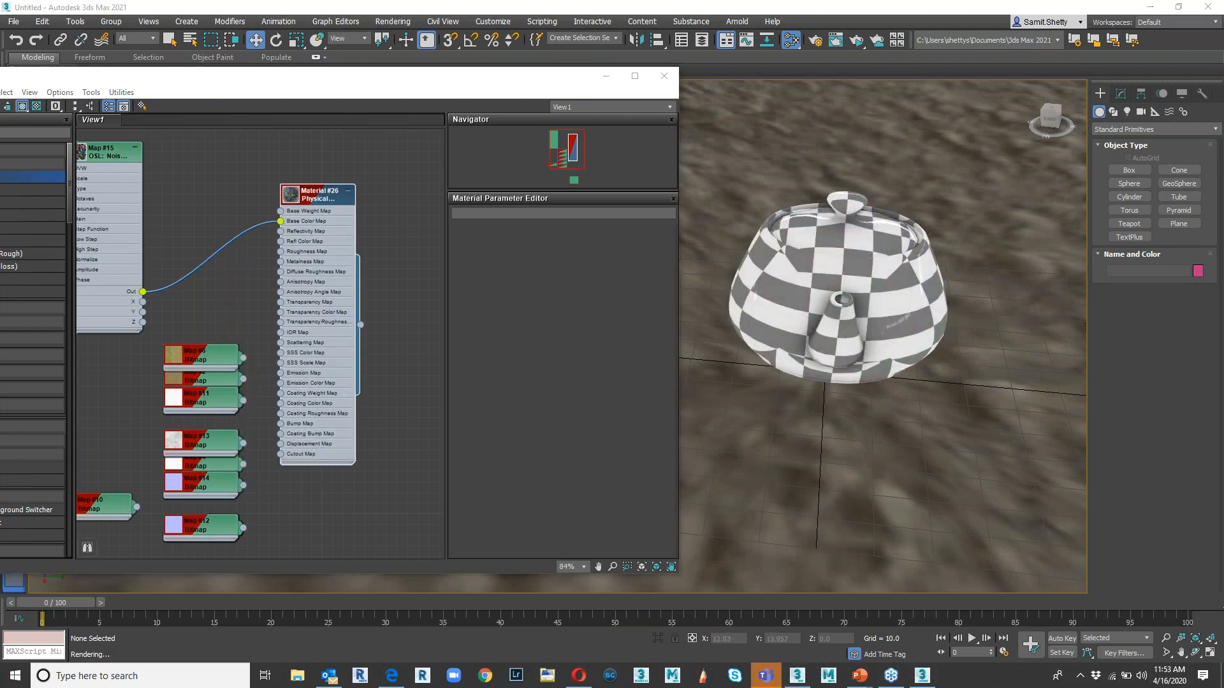
- Examine the 3D noise pattern on the teapot from several angles in the viewport
alt+middle_drag(891, 402, 847, 388)
middle_drag(857, 319, 881, 341)
scroll(920, 317, up, 3)
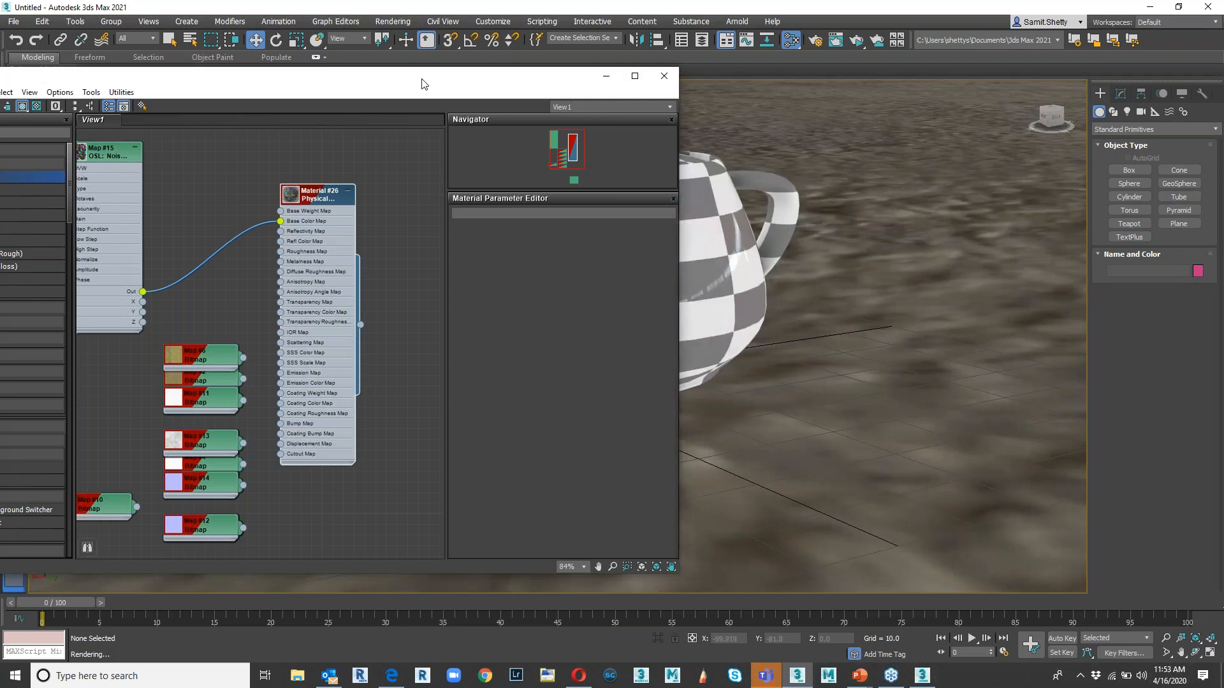
drag(421, 80, 285, 83)
alt+middle_drag(723, 319, 834, 372)
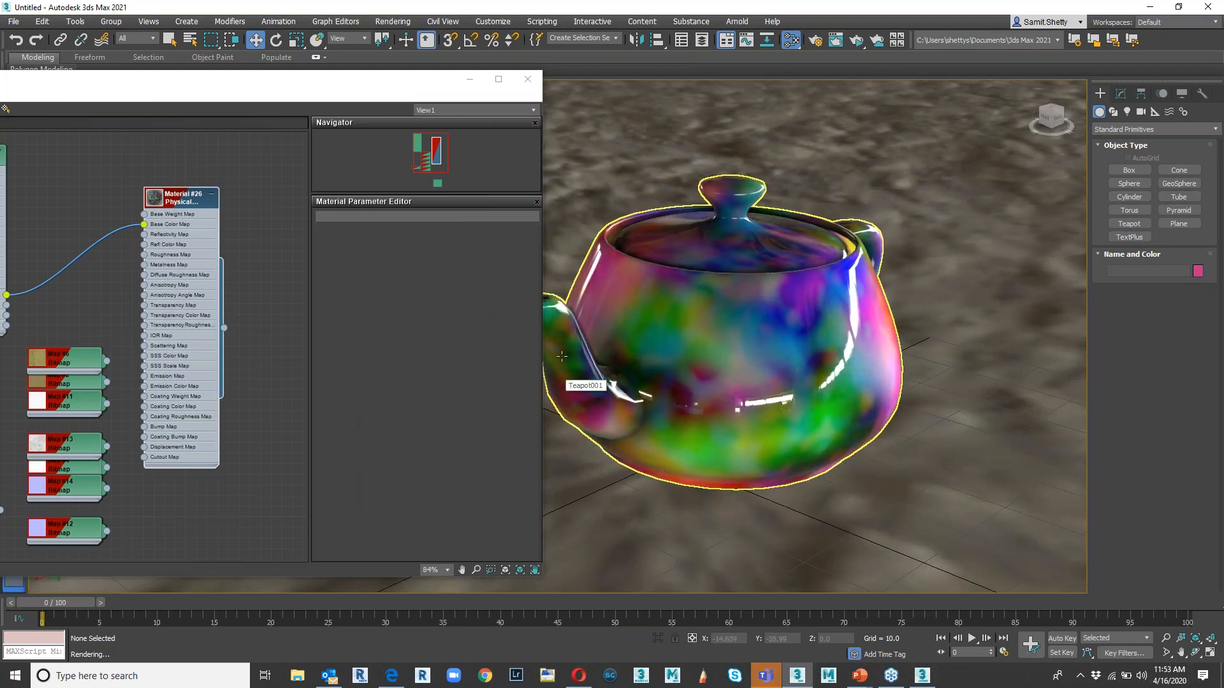
drag(276, 83, 354, 154)
middle_drag(792, 365, 943, 313)
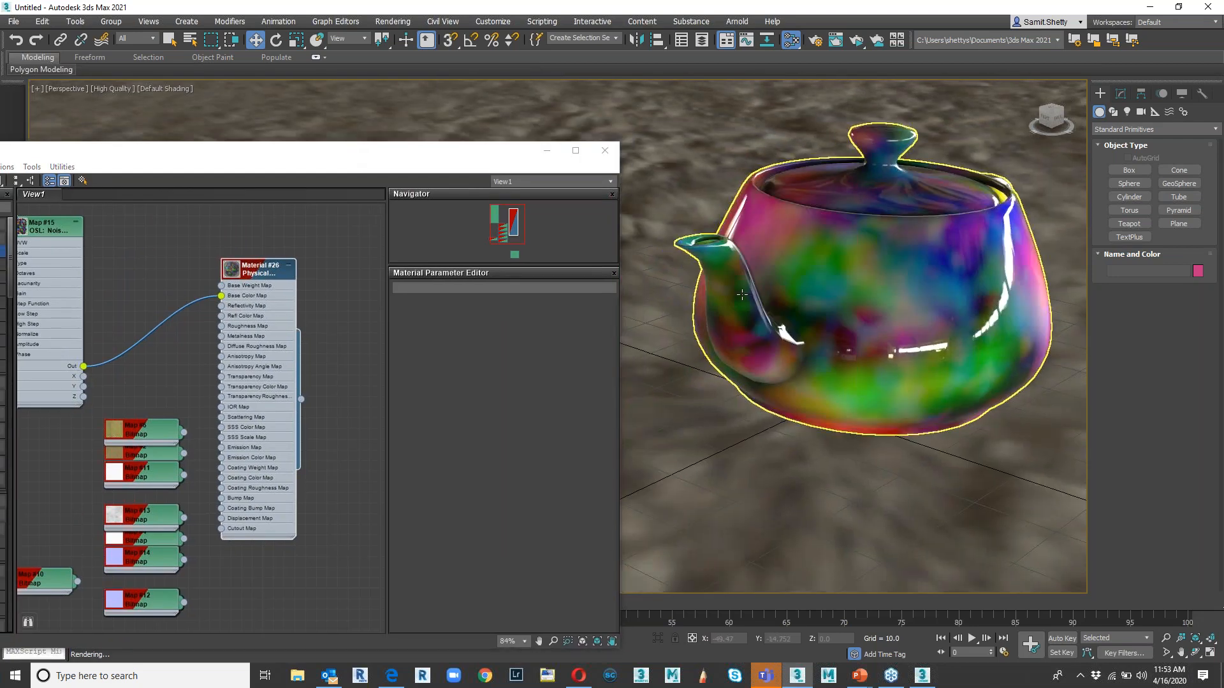
- Open the parameters of the Noise (3D) map and set its scale to 26.19
drag(461, 159, 561, 148)
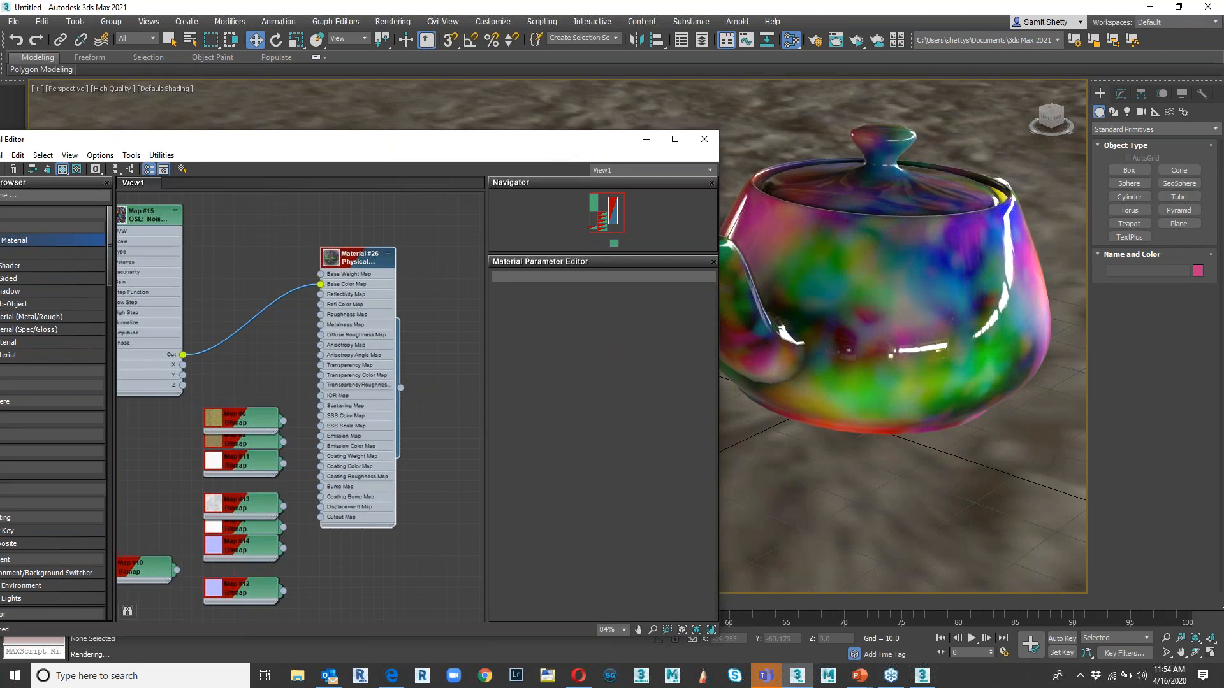
double_click(142, 216)
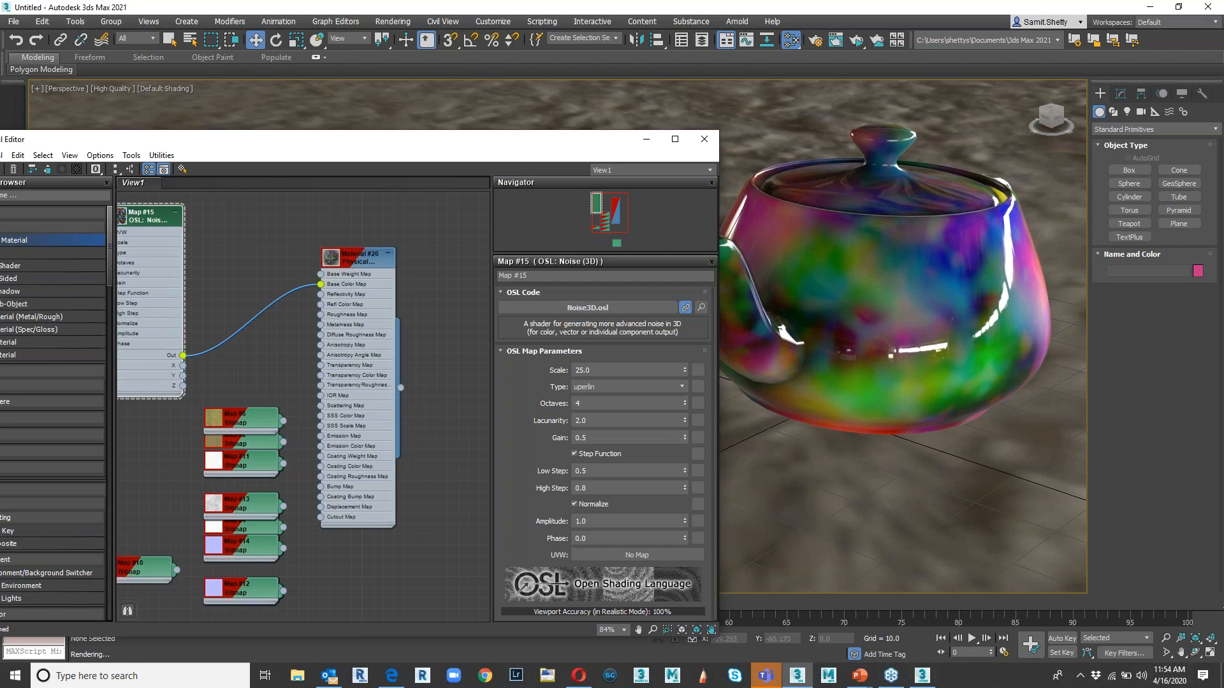
drag(685, 370, 726, 275)
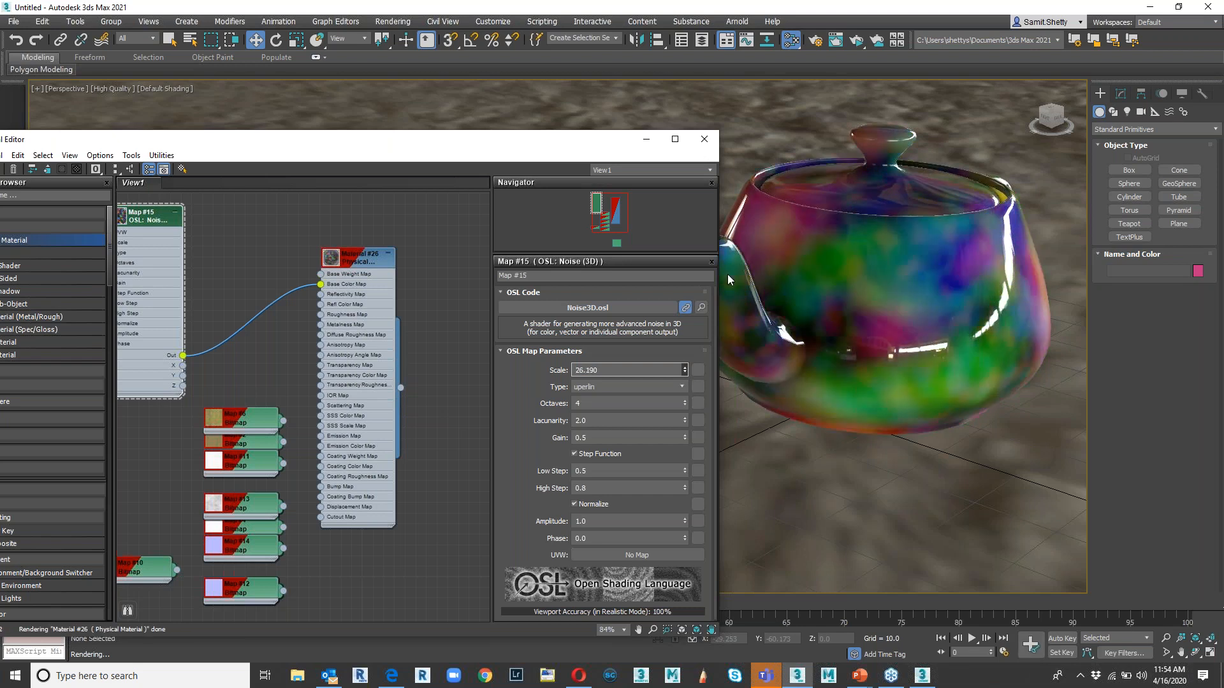
- Try the cell and hash types on the Noise (3D) map and finish with the type set to simplex
click(680, 387)
click(579, 422)
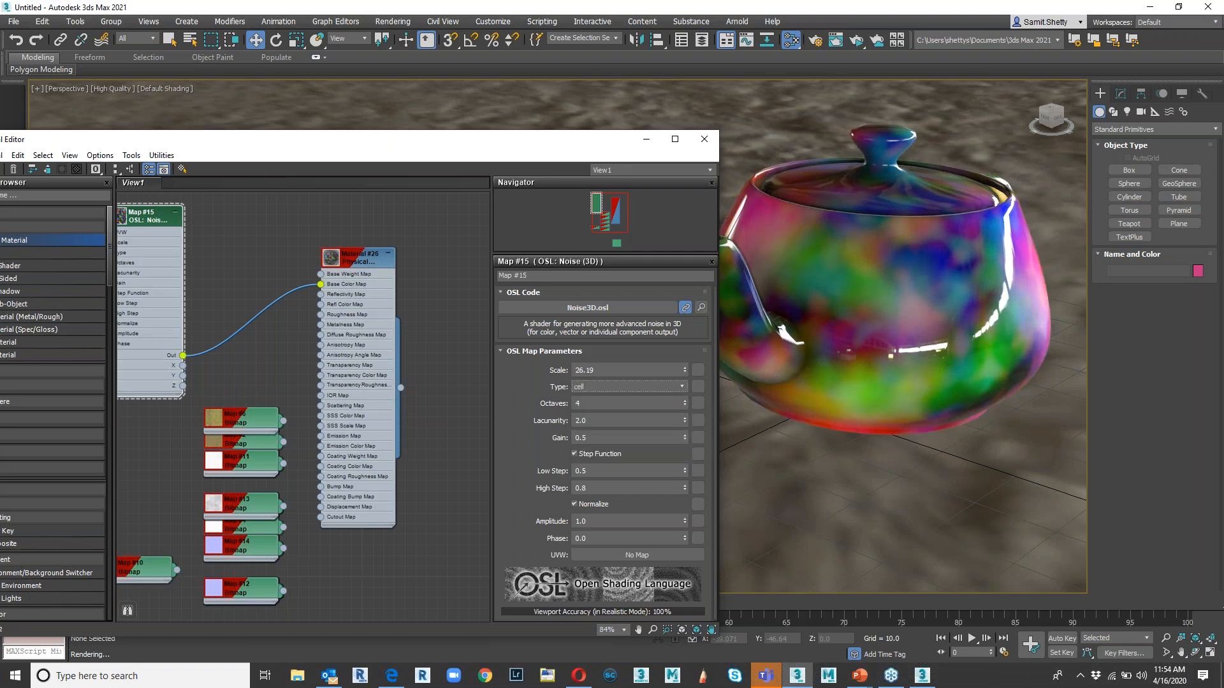
click(661, 386)
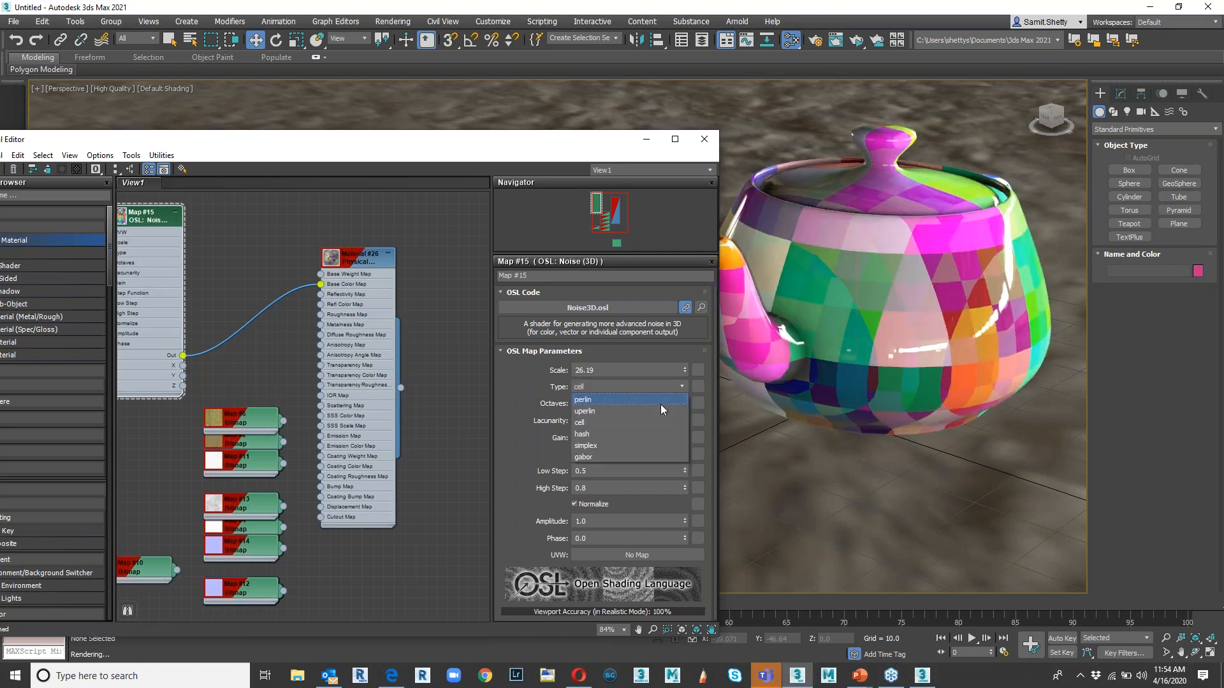
click(631, 433)
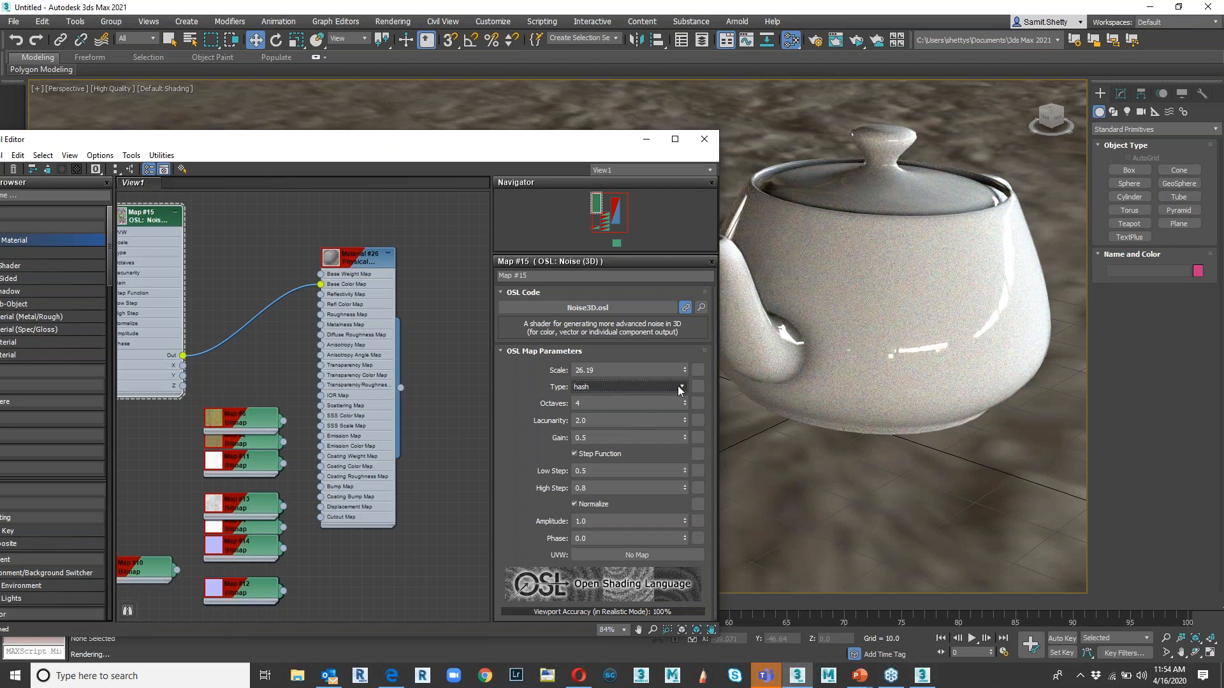
click(678, 384)
click(607, 446)
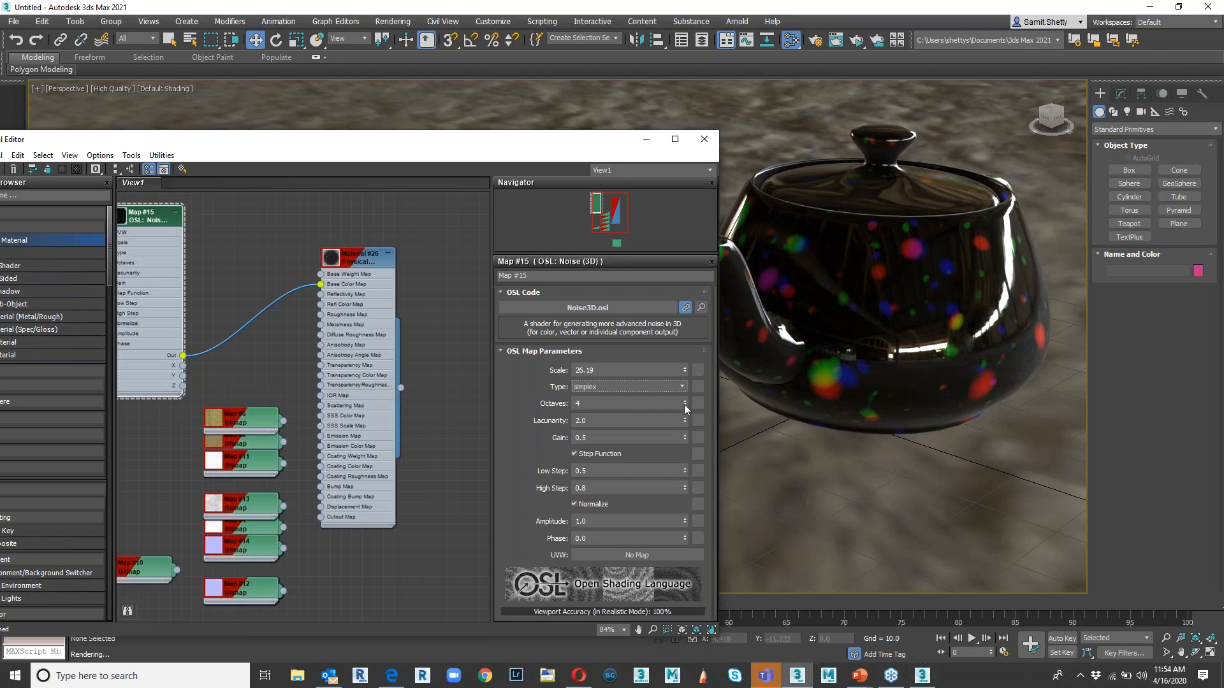
- Set the simplex noise's octaves to 214, lacunarity to 3.06 and low step to -0.46, and inspect the teapot
drag(685, 403, 650, 210)
drag(683, 420, 670, 326)
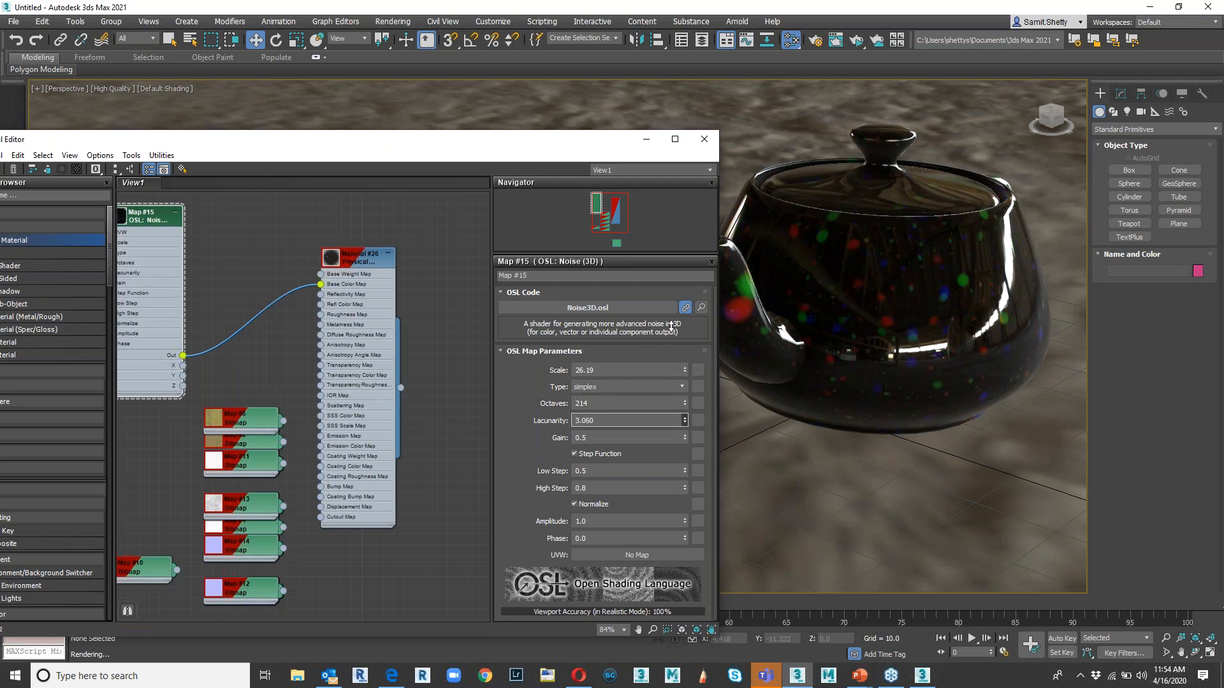
drag(686, 471, 710, 522)
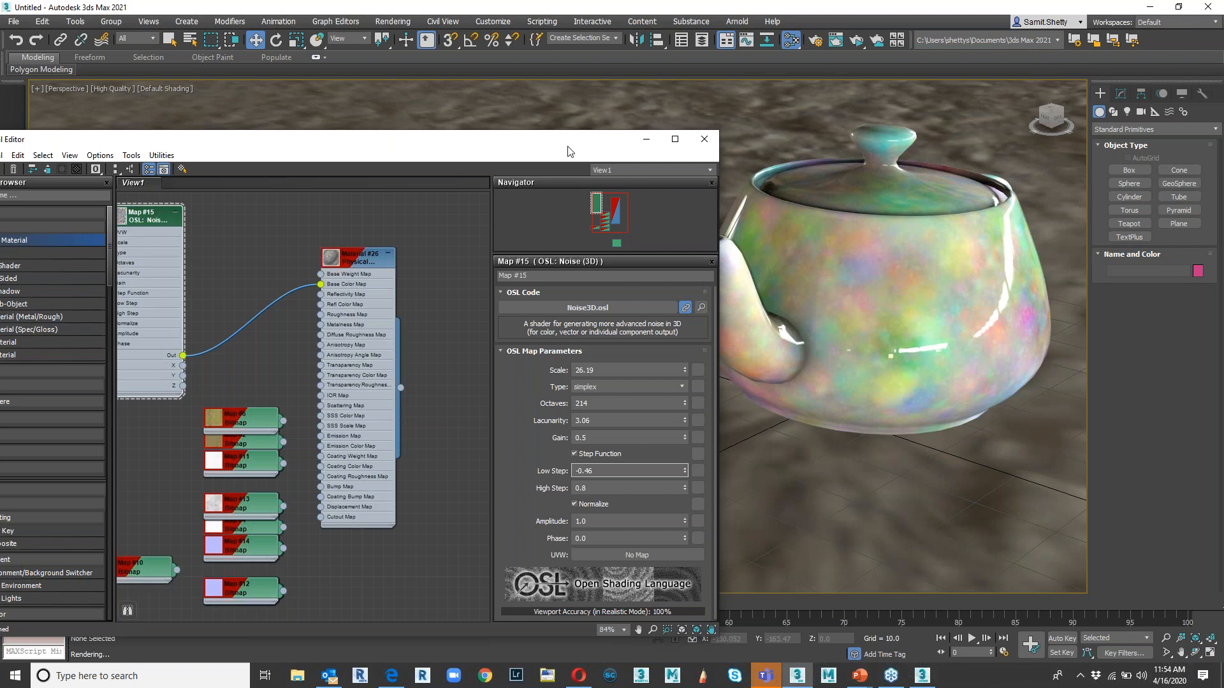
drag(570, 151, 514, 74)
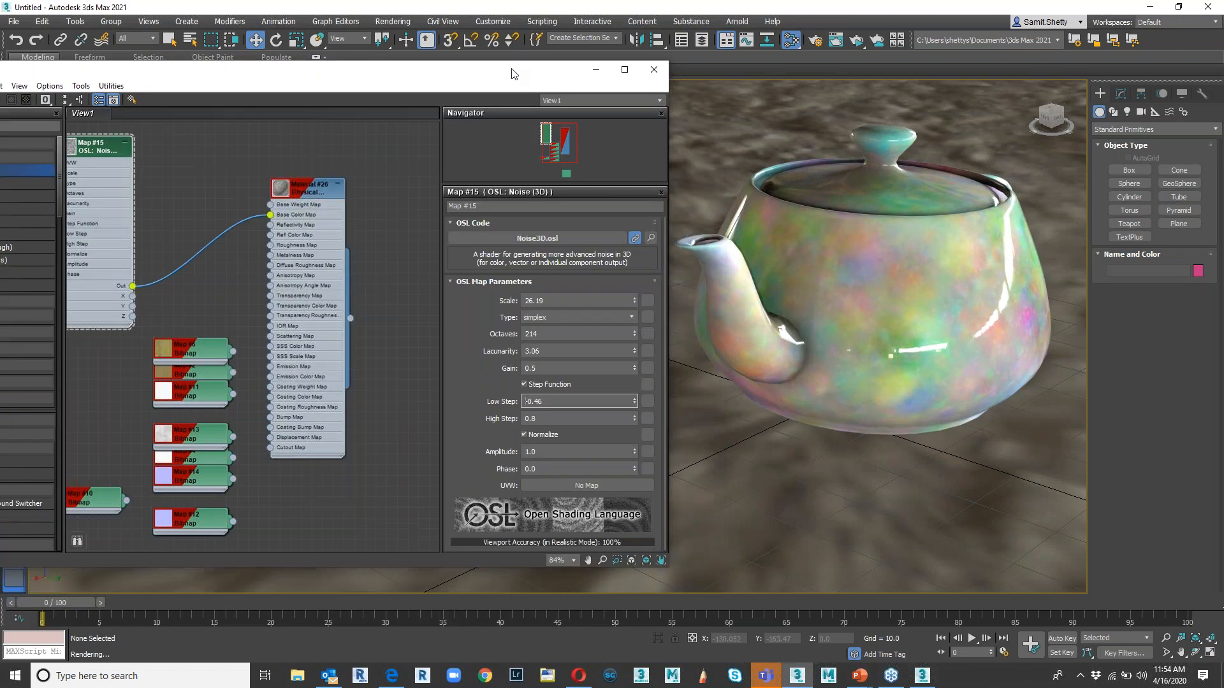
alt+middle_drag(937, 314, 880, 322)
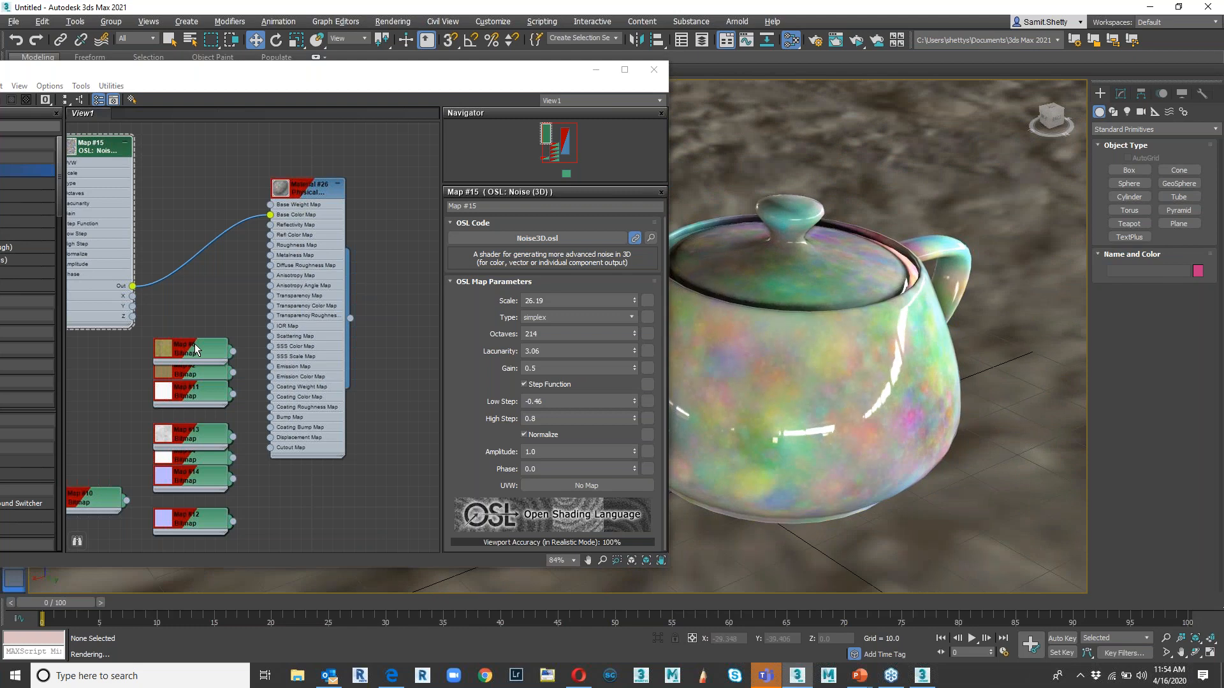
- Move the Physical Material node away from the bitmap nodes to make room beside the Noise (3D) node
click(192, 351)
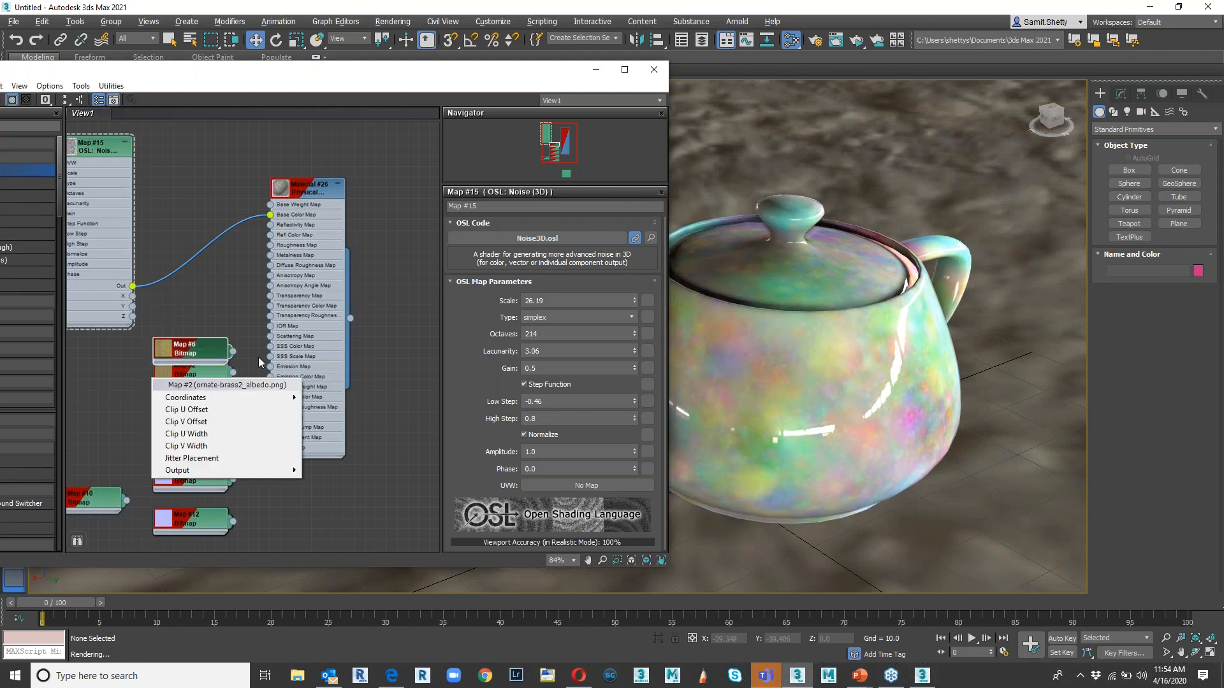
drag(312, 186, 316, 156)
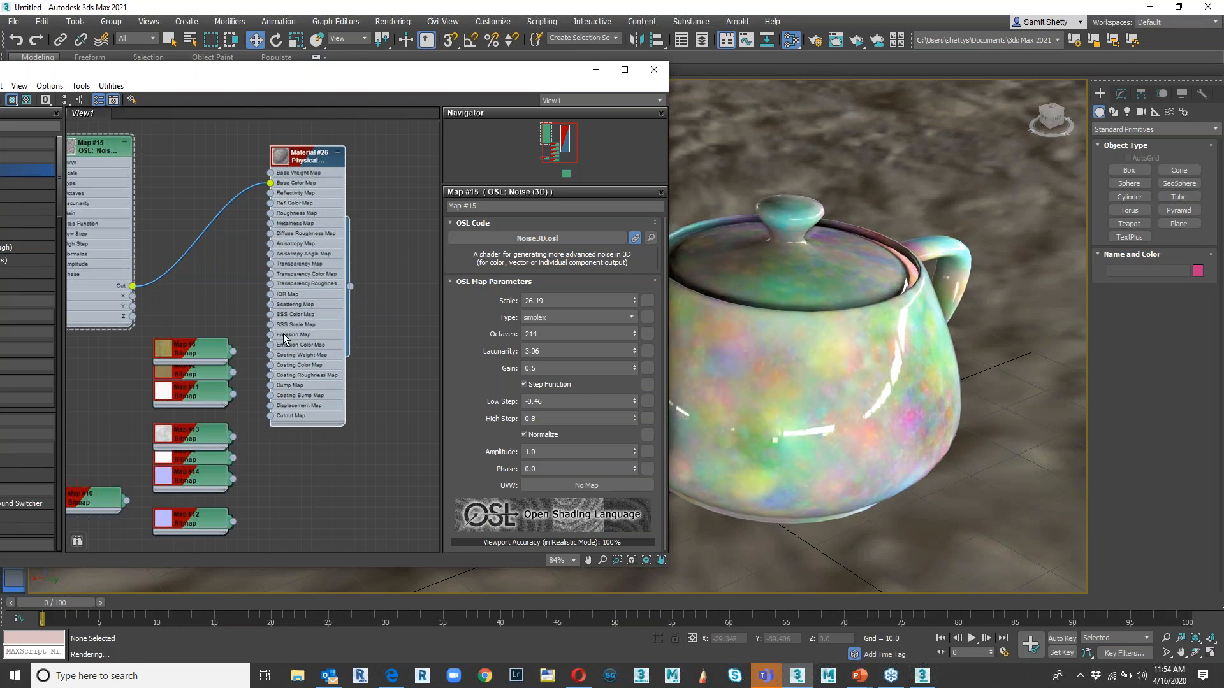
drag(522, 74, 809, 85)
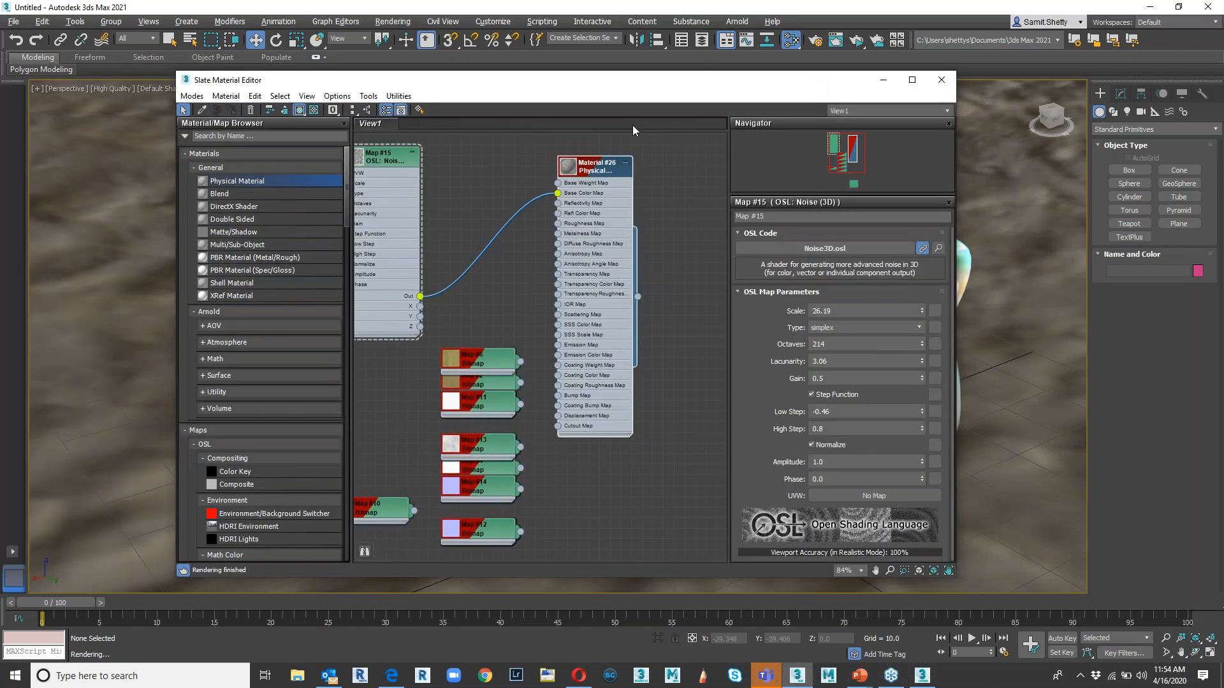
drag(606, 164, 637, 154)
- Search the material and map library for "curves" and add a Curves (color) map between the noise and material nodes
scroll(257, 391, down, 3)
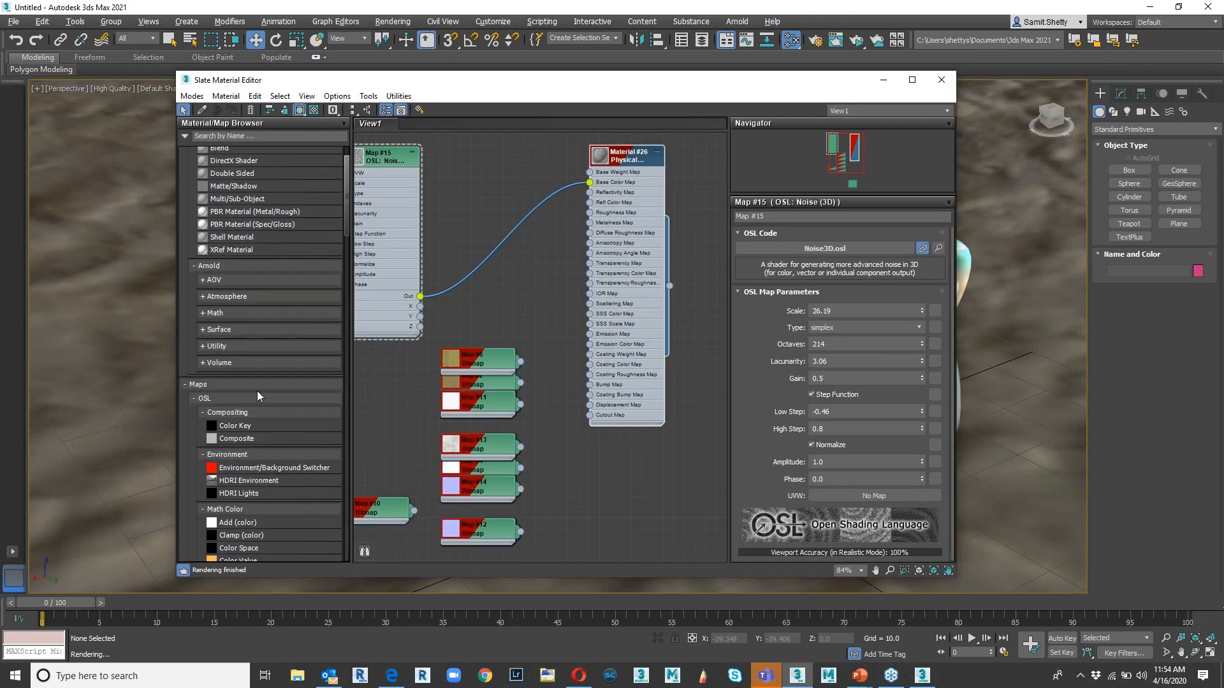
scroll(257, 392, up, 3)
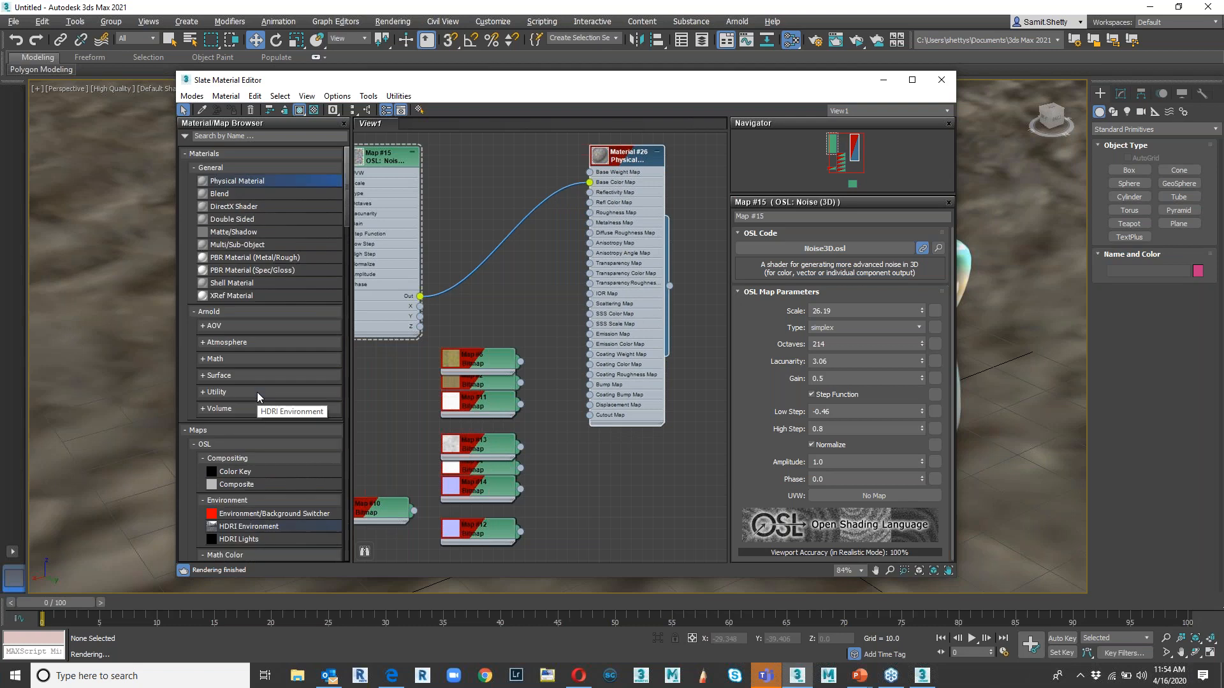
click(267, 137)
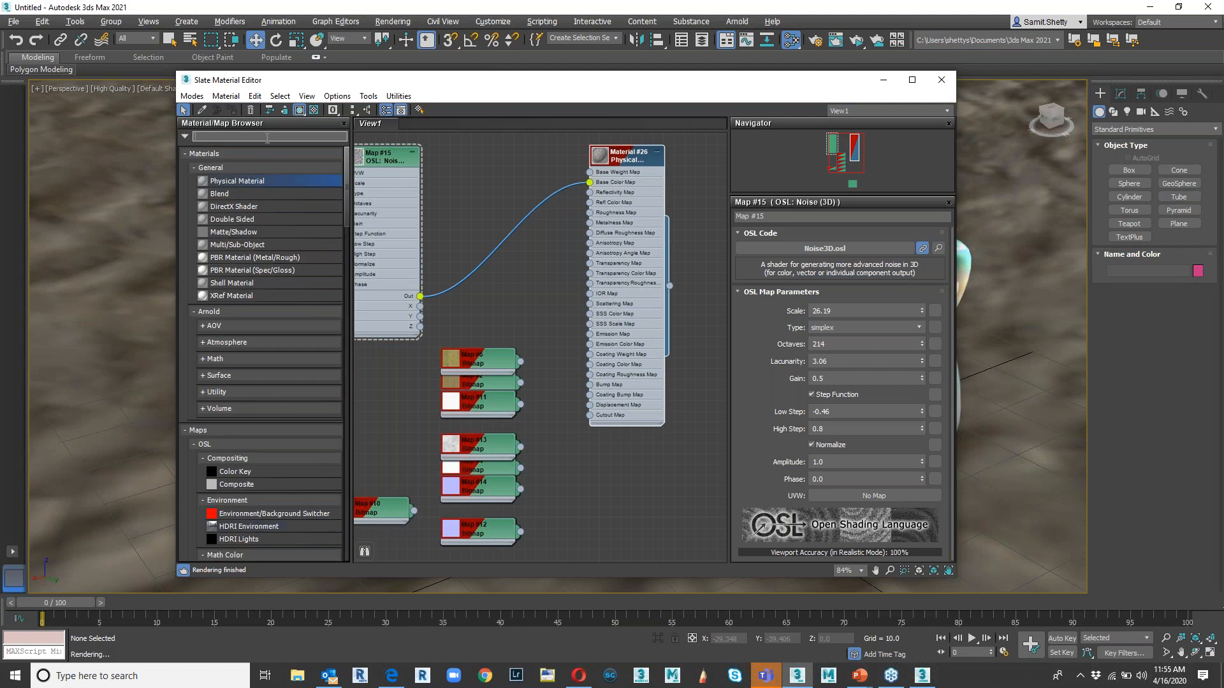
text(curves)
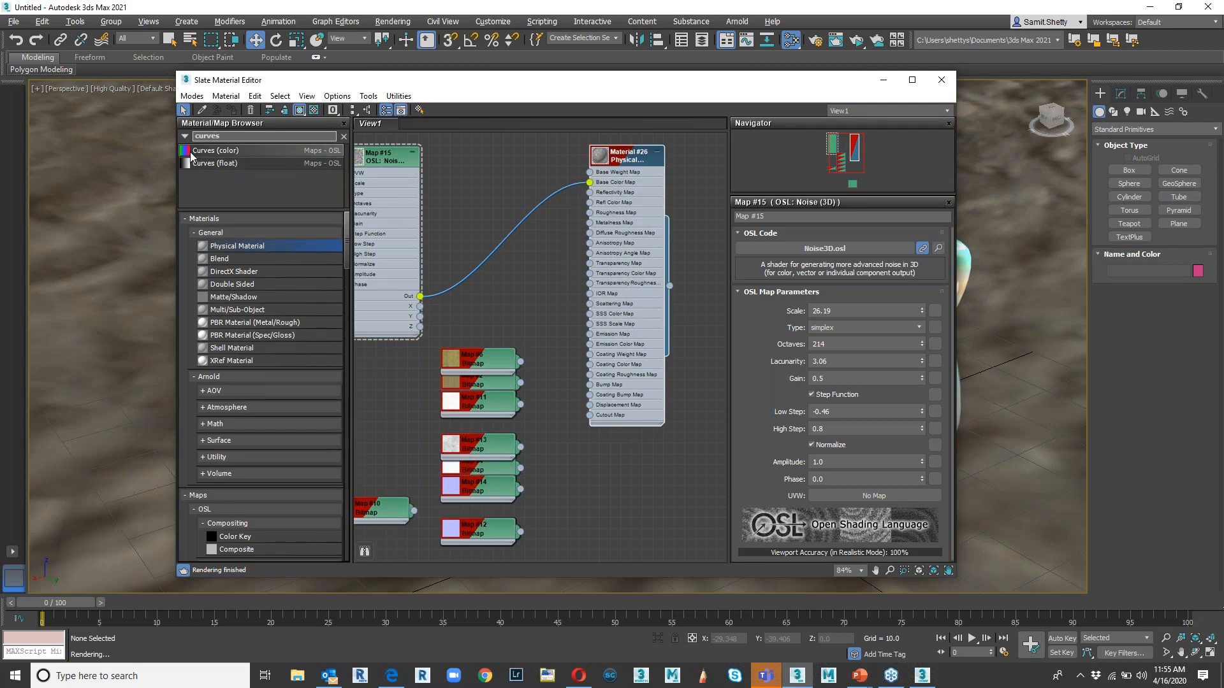
drag(190, 156, 499, 222)
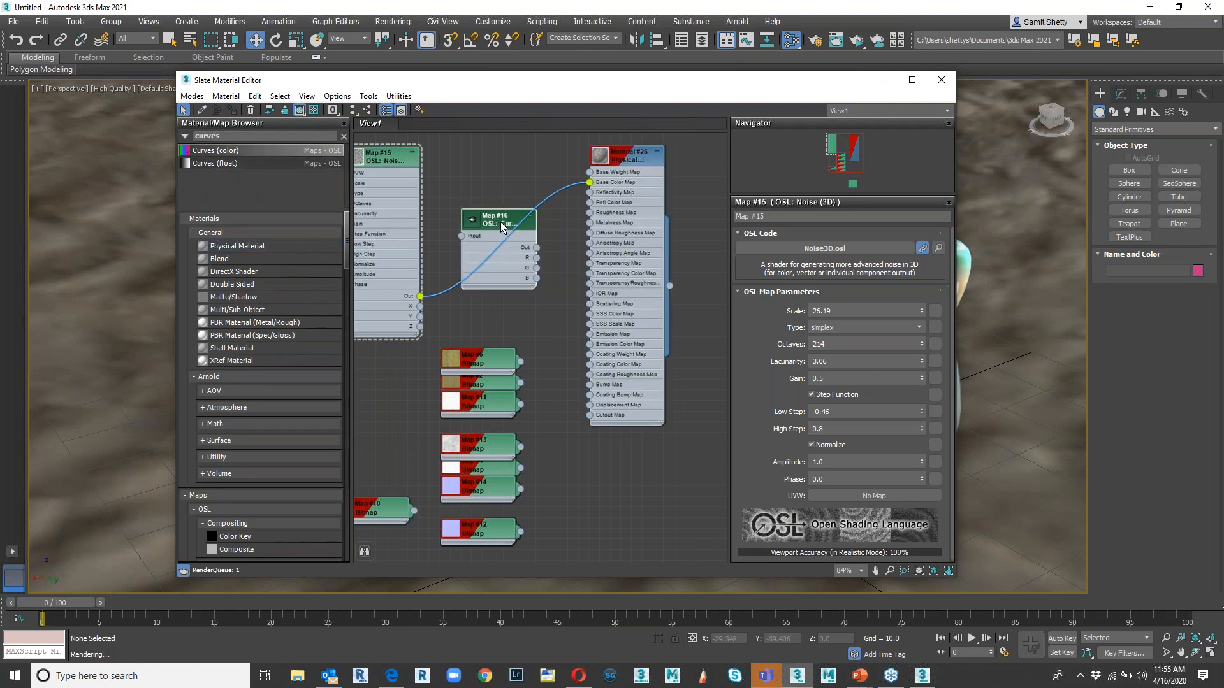
- Space out the nodes and route the Noise (3D) Out through the Curves (color) map into the material's Base Color Map
drag(647, 154, 682, 167)
drag(493, 222, 547, 211)
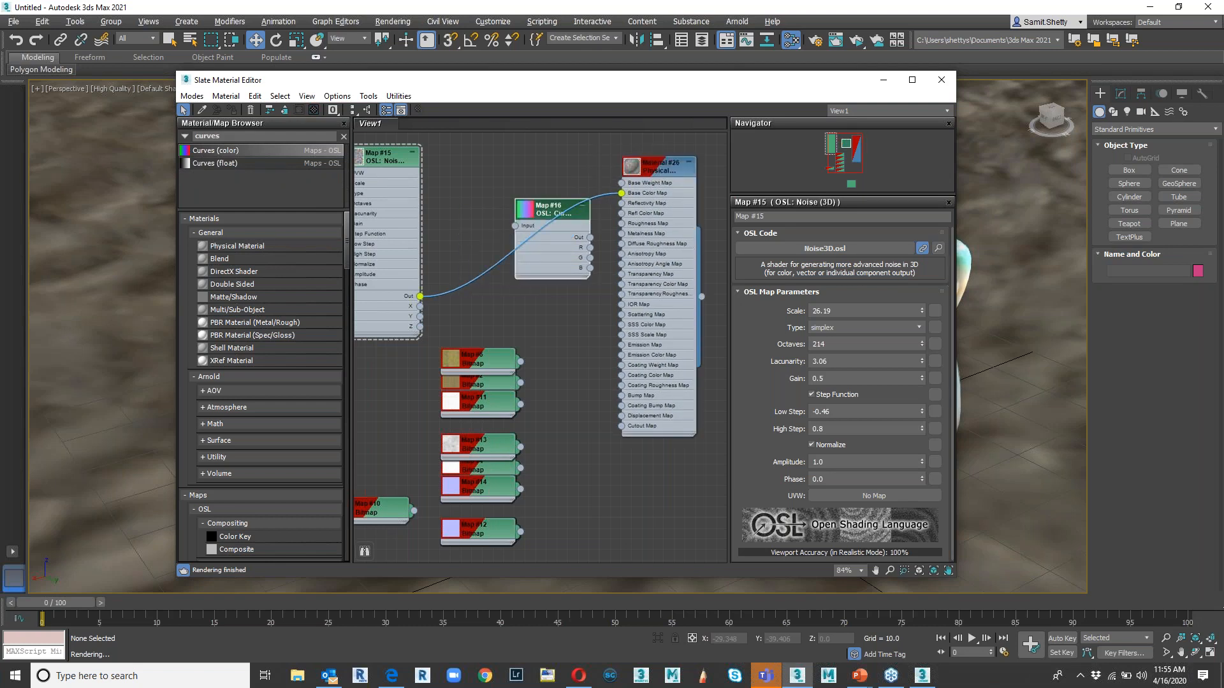
drag(419, 297, 515, 226)
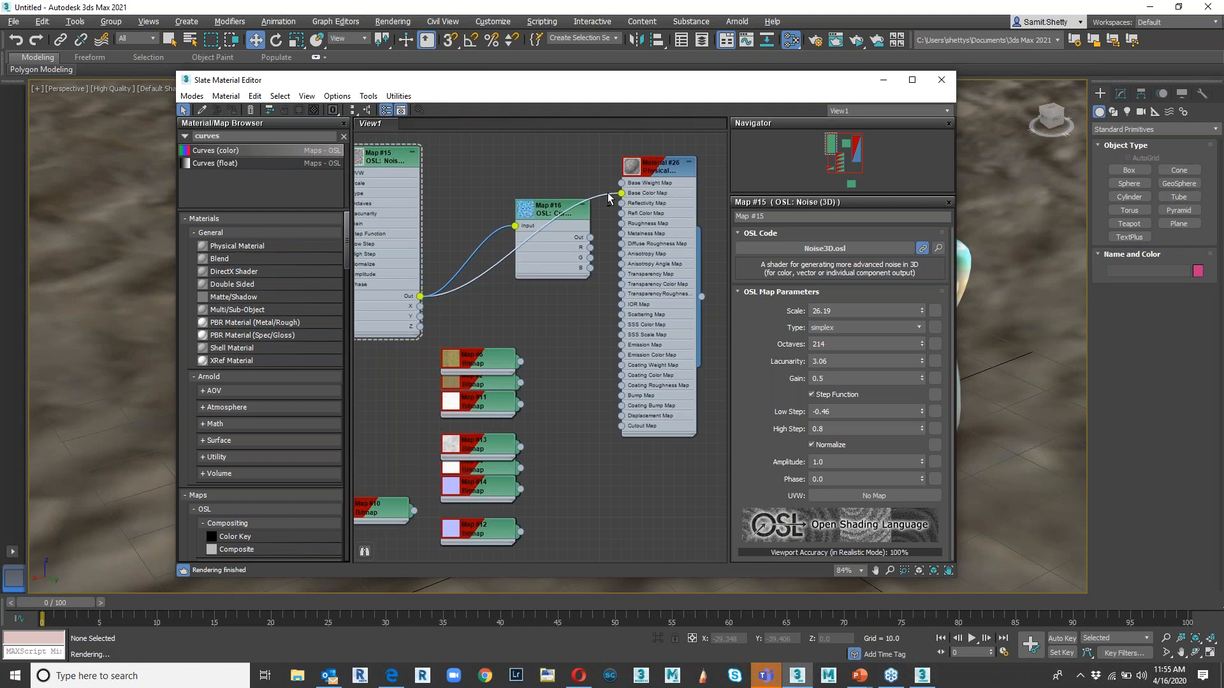
mouse_move(622, 194)
mouse_down()
mouse_move(590, 246)
mouse_move(620, 191)
mouse_up()
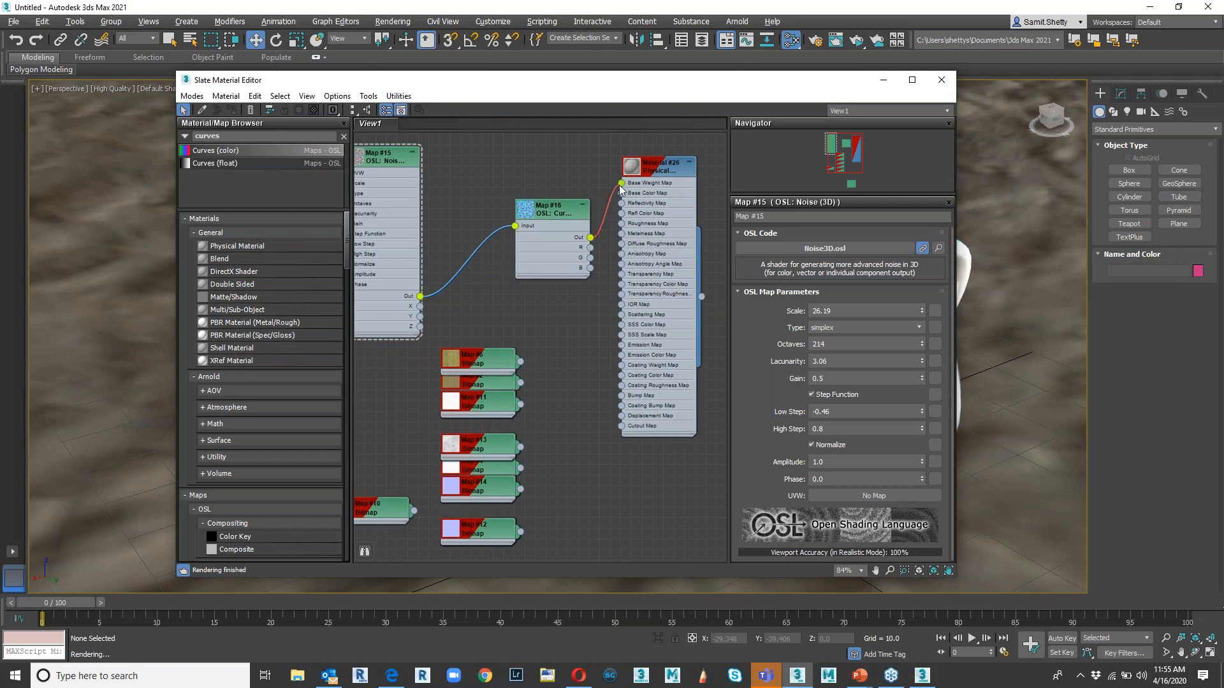
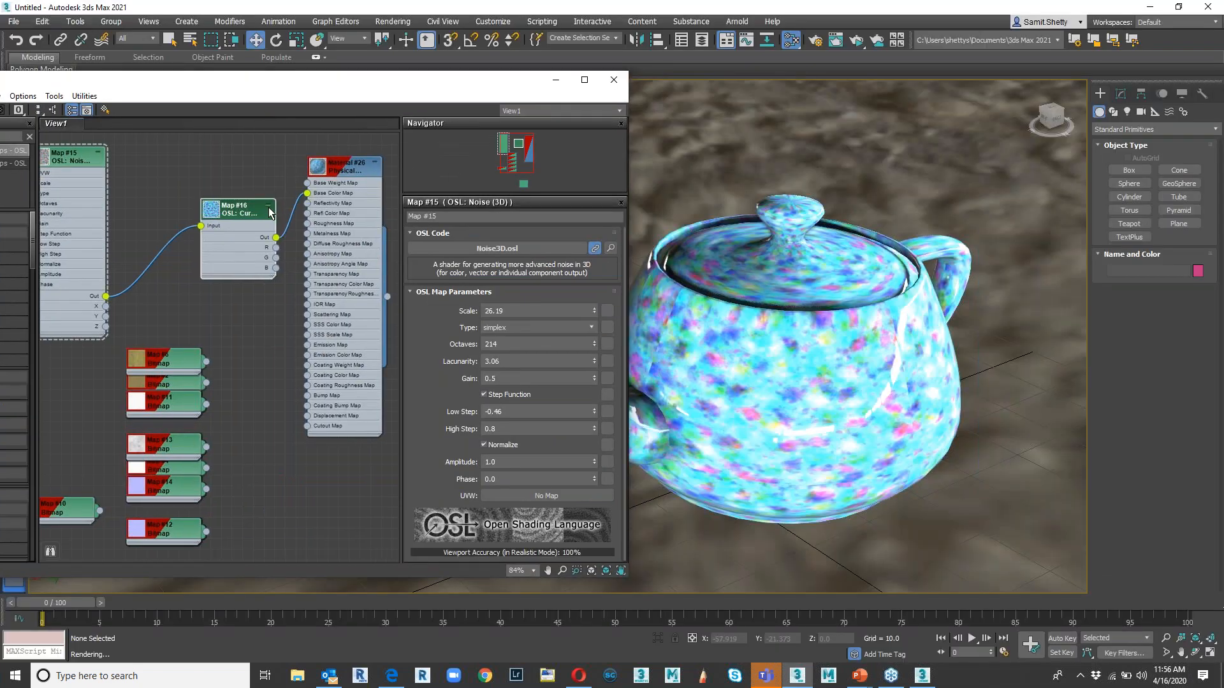
- Open the Curves (color) parameters and shift the middle curve point to position 0.652
double_click(246, 211)
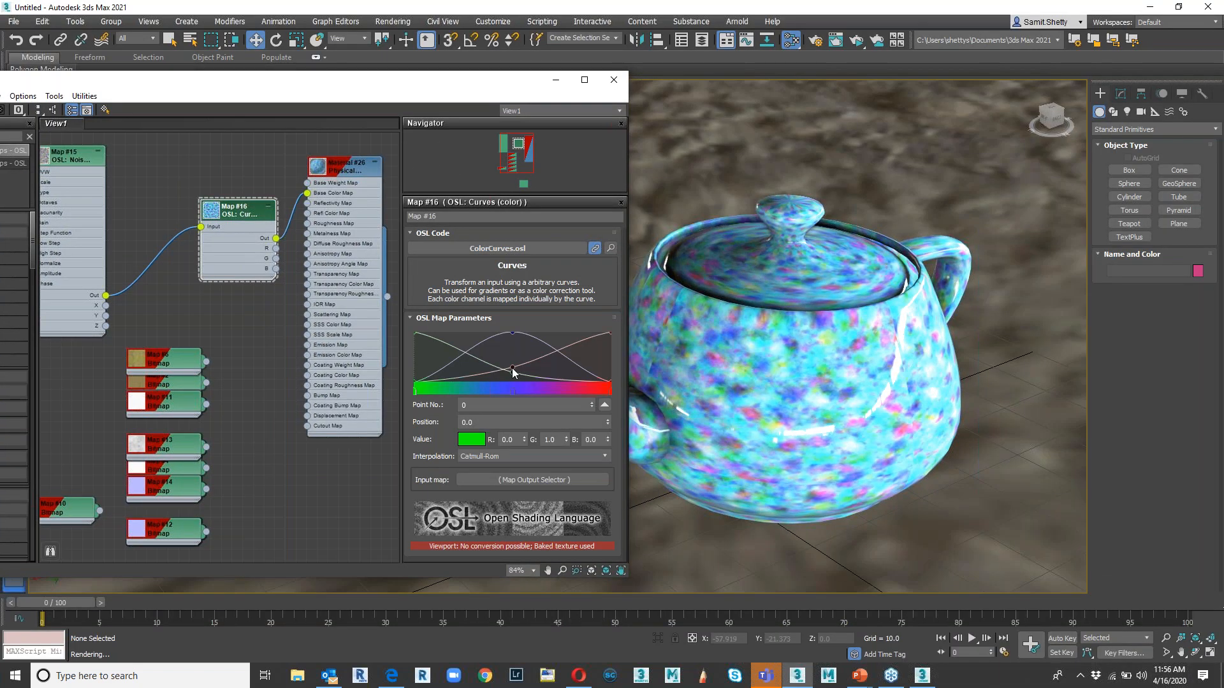
click(511, 391)
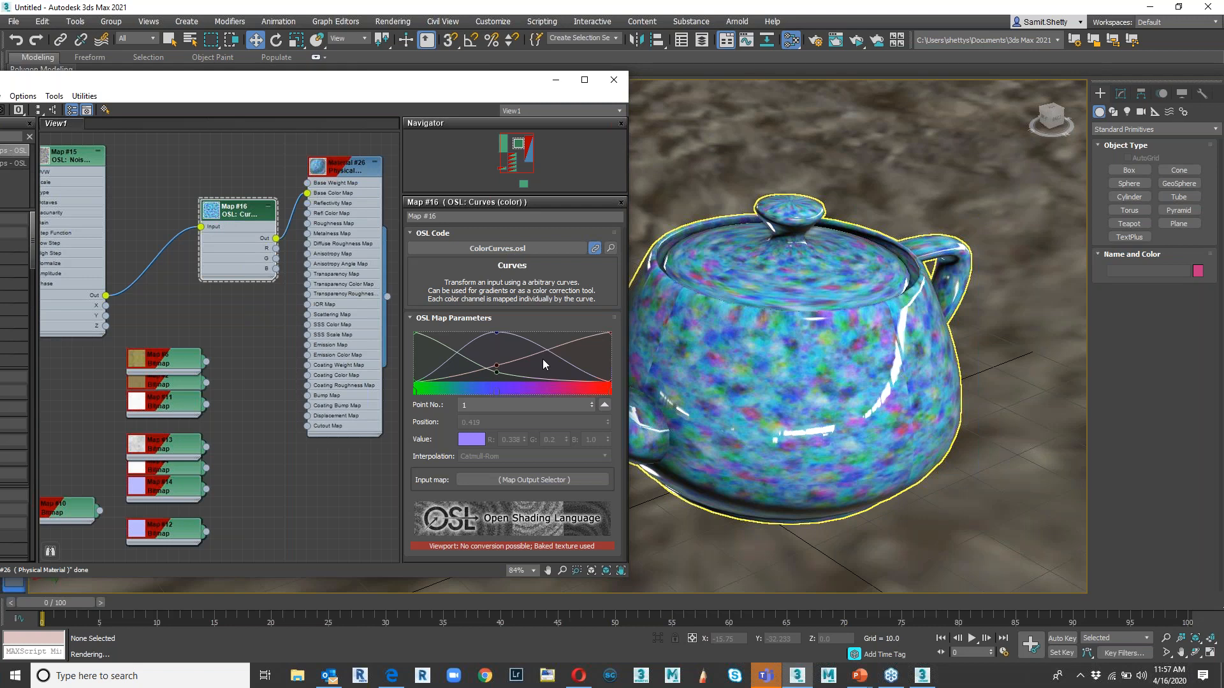
click(543, 360)
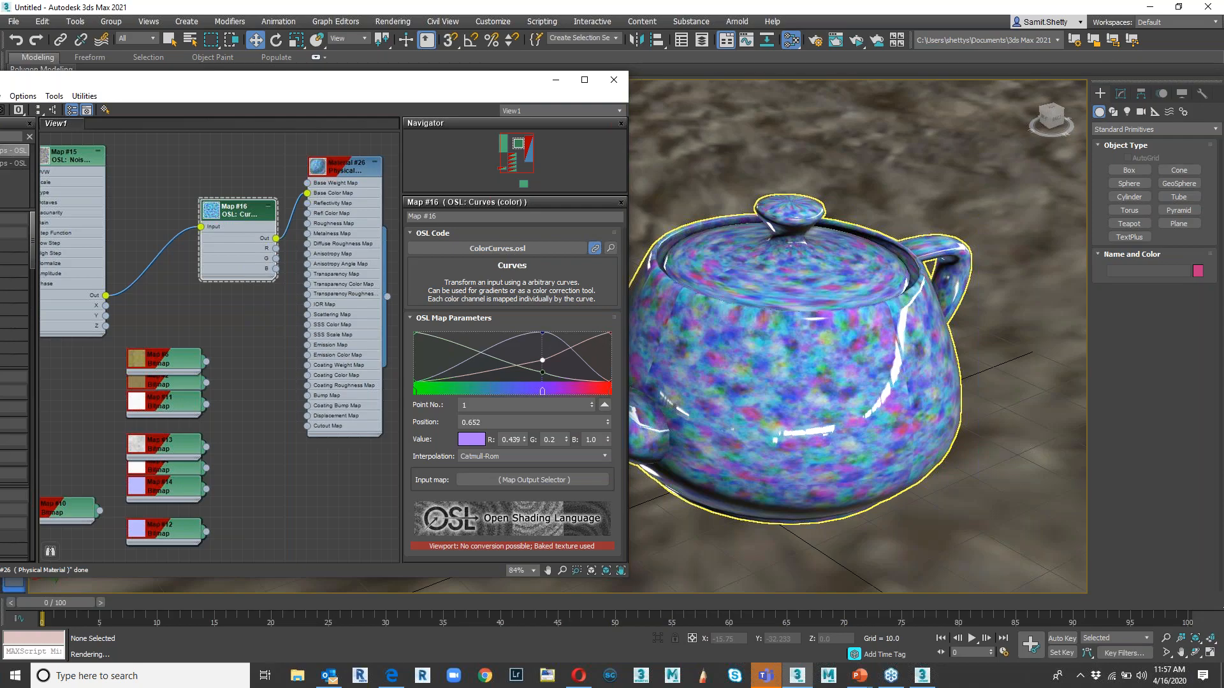
key(alt+Tab)
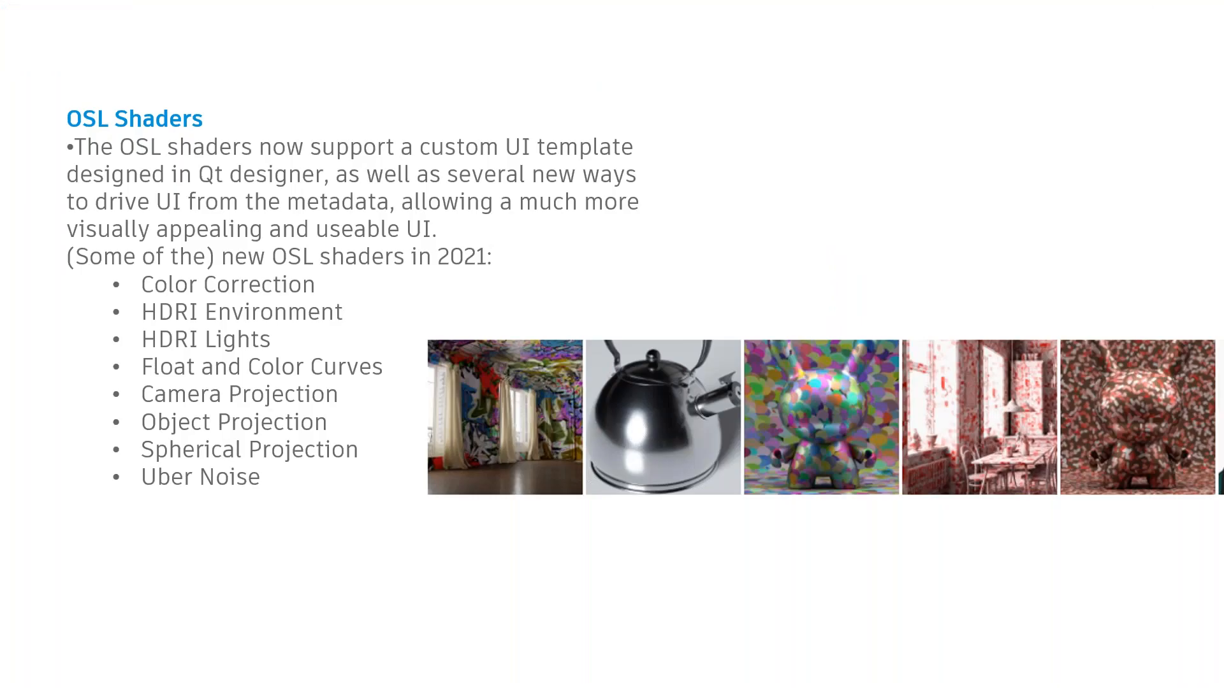
key(Right)
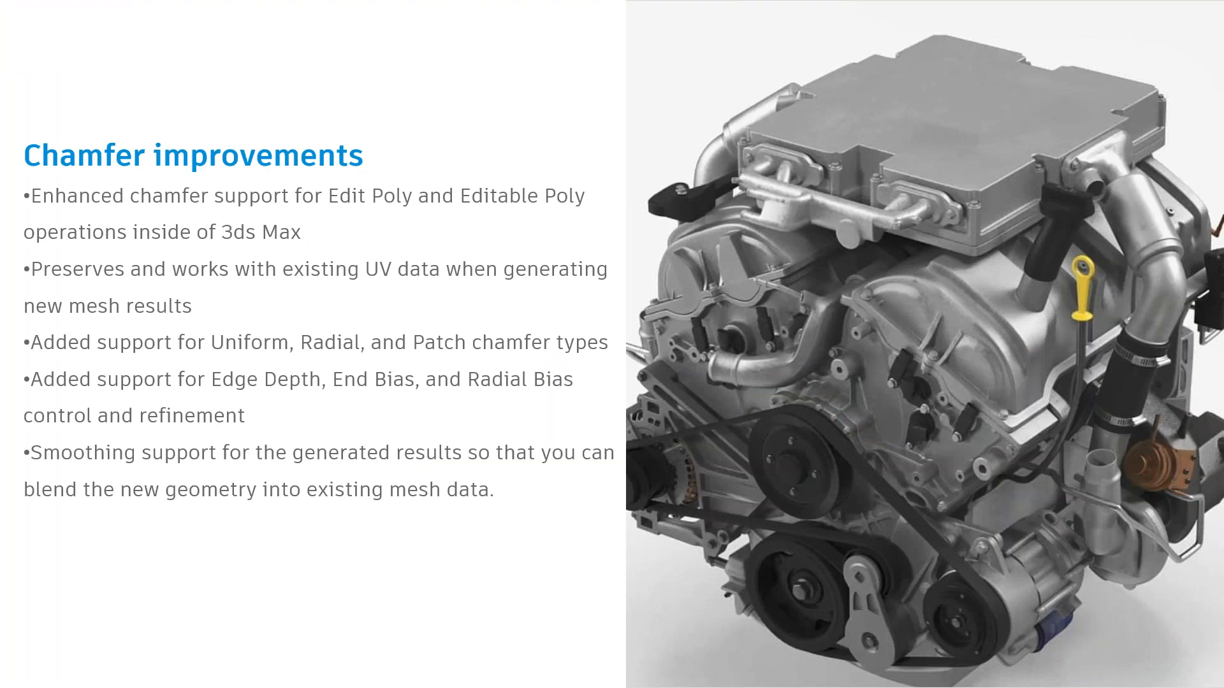
key(Right)
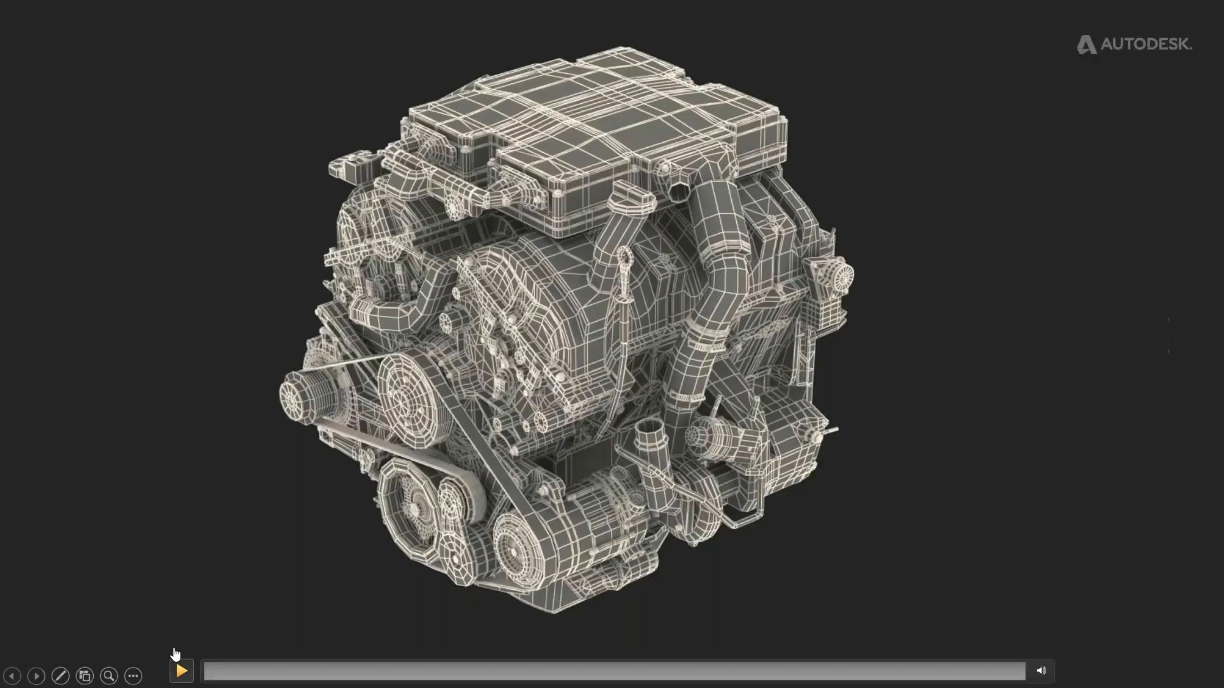
click(181, 671)
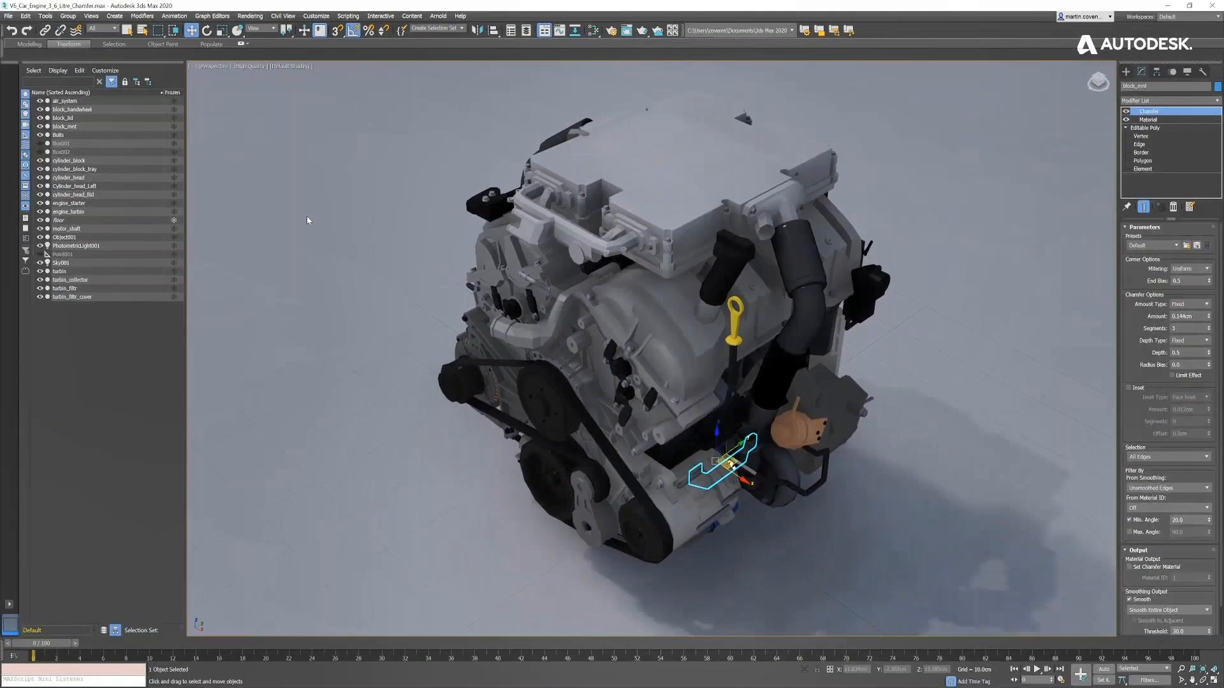
- Isolate the selected engine bracket and examine the chamfered corners at its short bent end
right_click(307, 215)
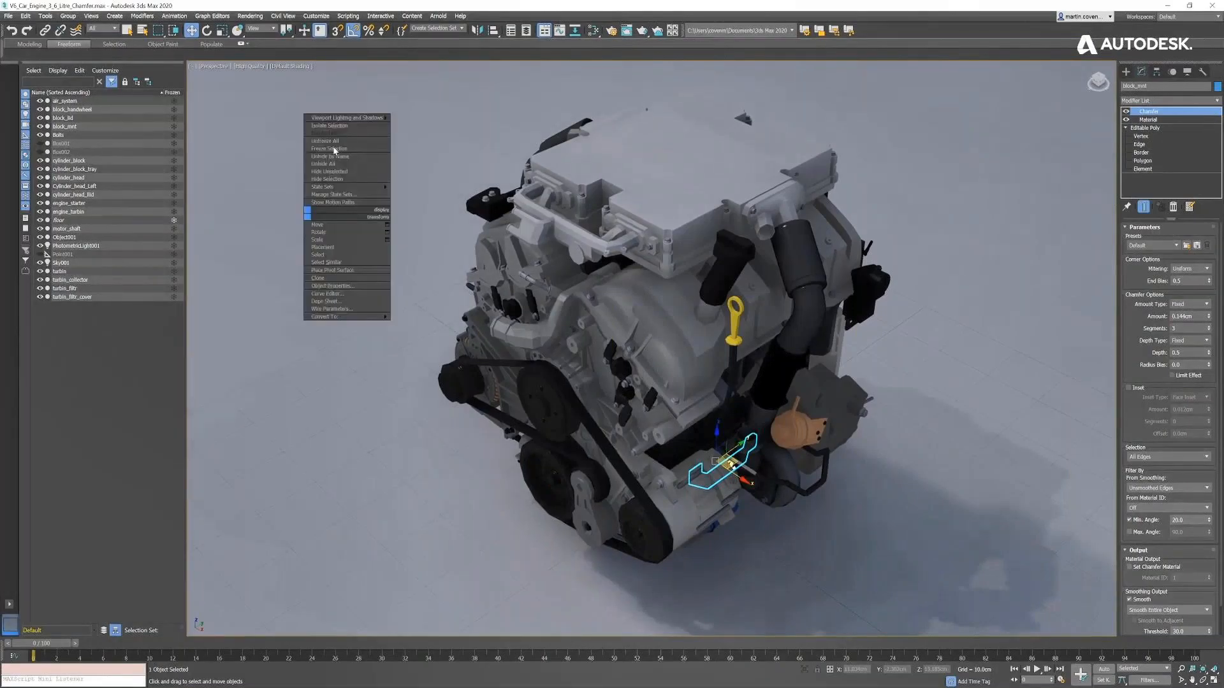
click(336, 128)
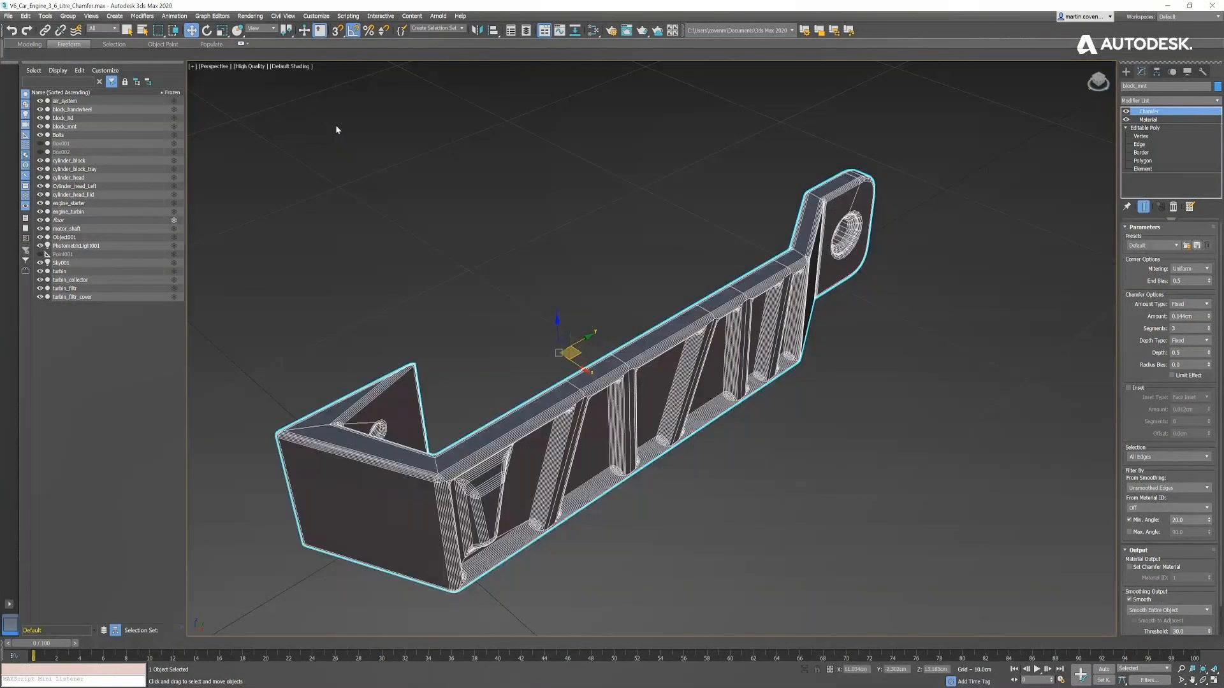
alt+middle_drag(449, 471, 432, 481)
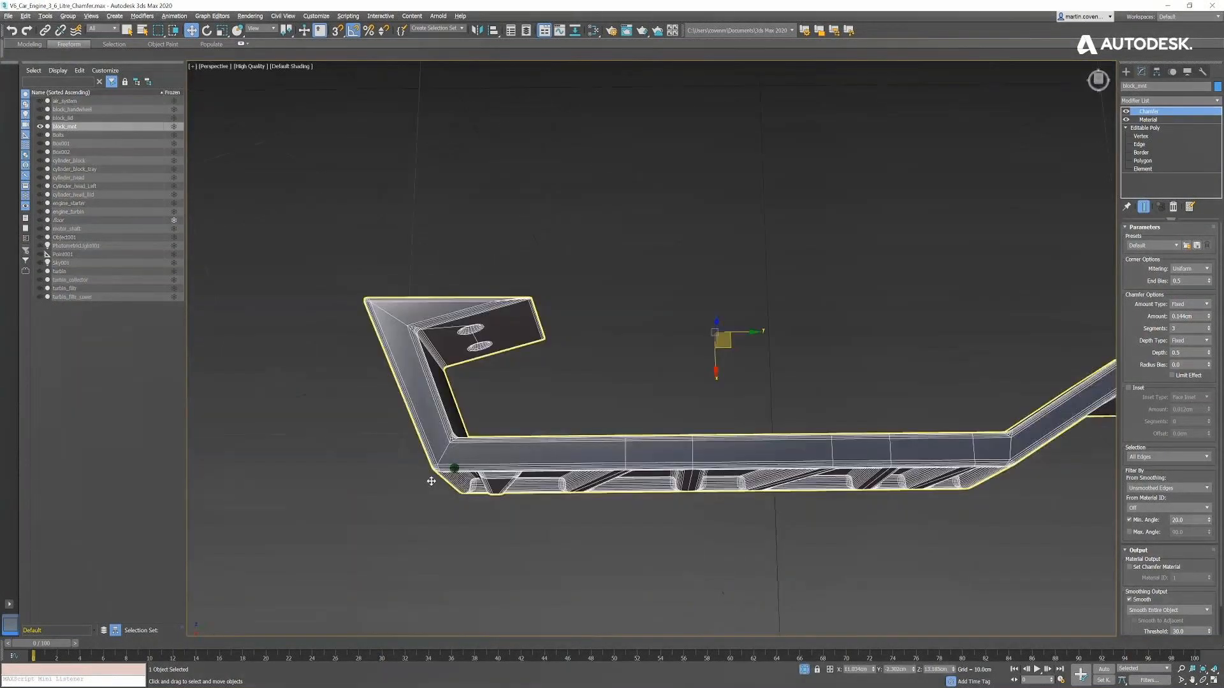
scroll(507, 326, up, 6)
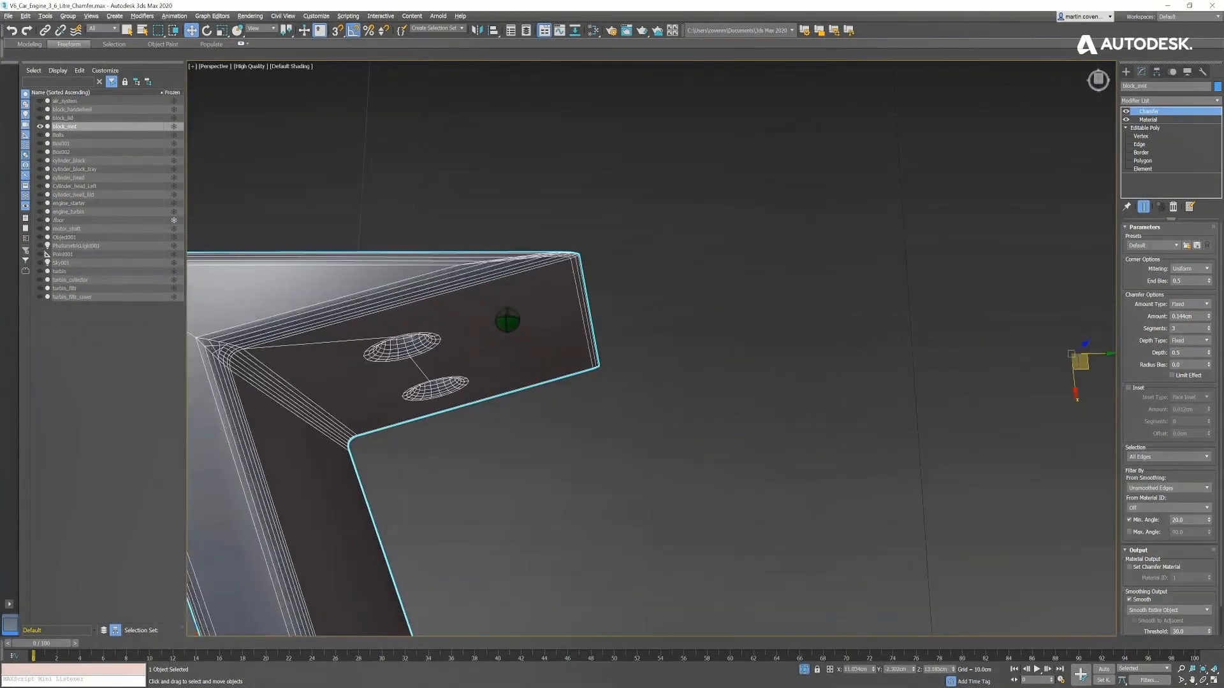
alt+middle_drag(463, 290, 930, 362)
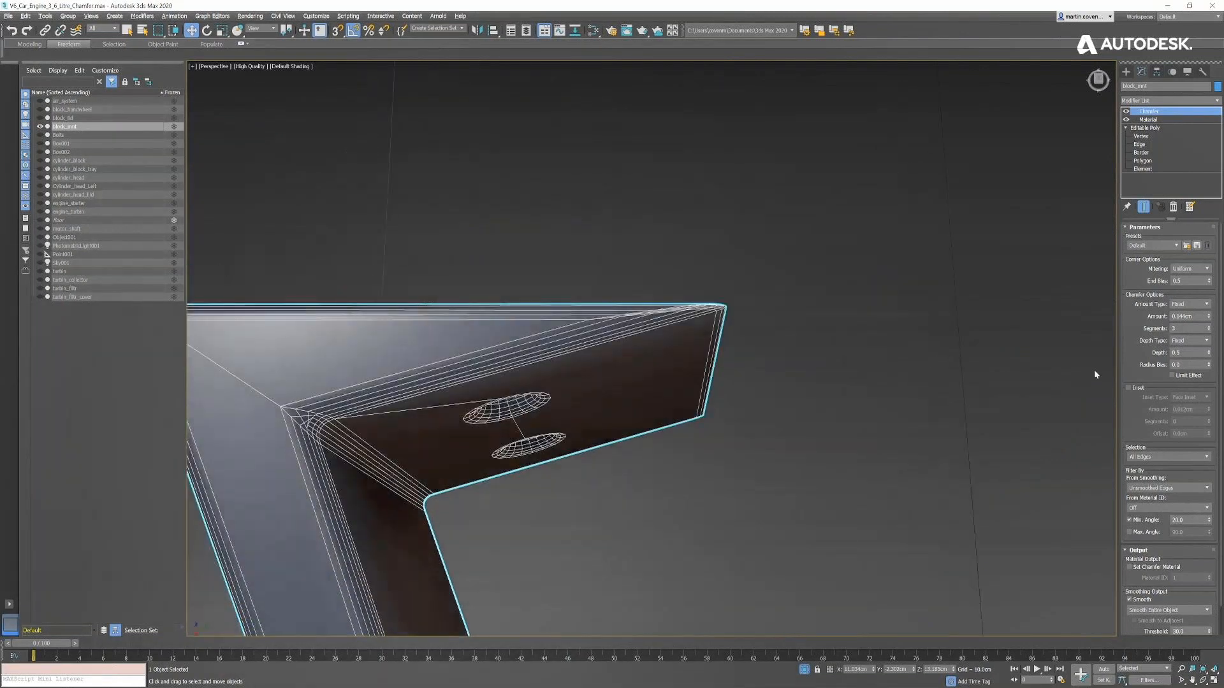
- Set the bracket's Chamfer radius bias to 1.0, review the whole bracket and leave isolation
drag(1209, 369, 1194, 279)
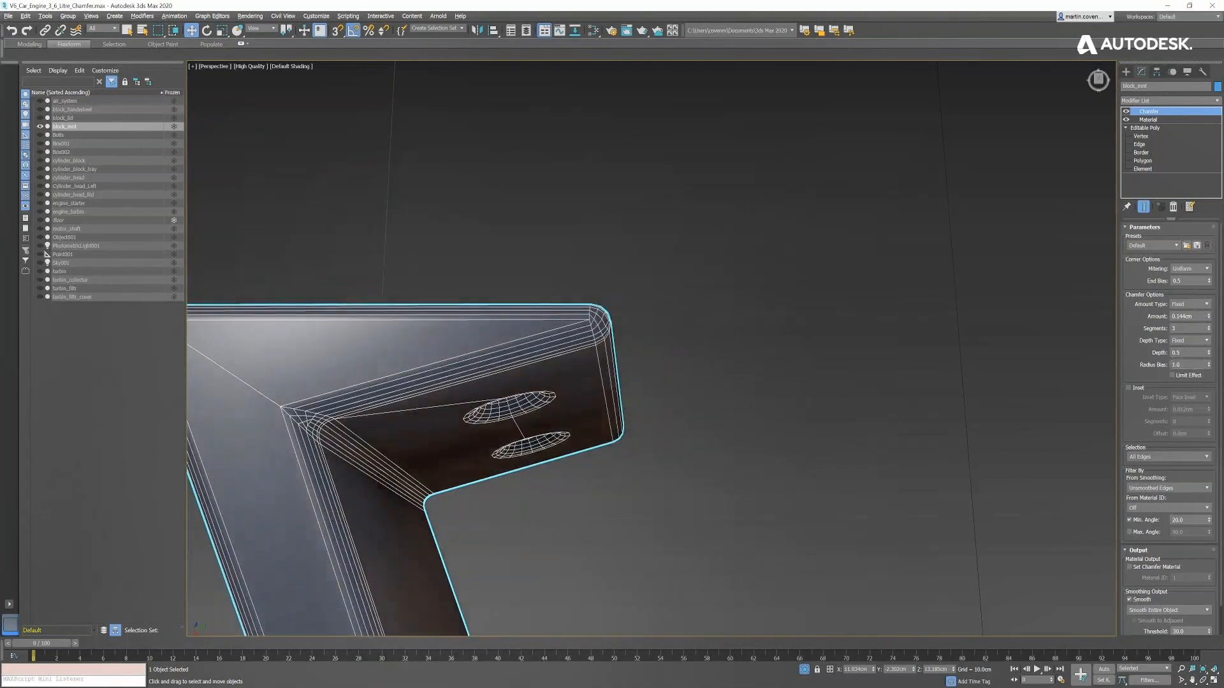
scroll(987, 506, down, 5)
middle_drag(987, 506, 599, 357)
alt+middle_drag(660, 422, 675, 413)
right_click(675, 413)
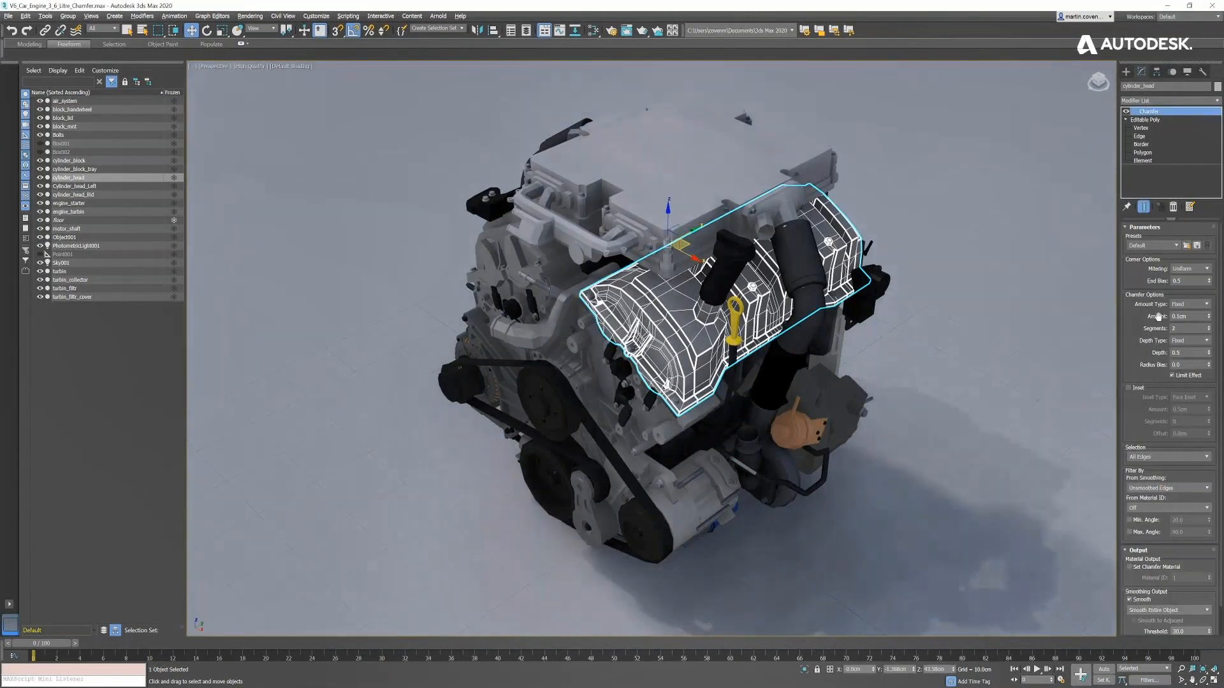
- Open the cylinder head's Chamfer amount types, and vary the crease of the edge joining the left cube's top and right faces
click(1192, 306)
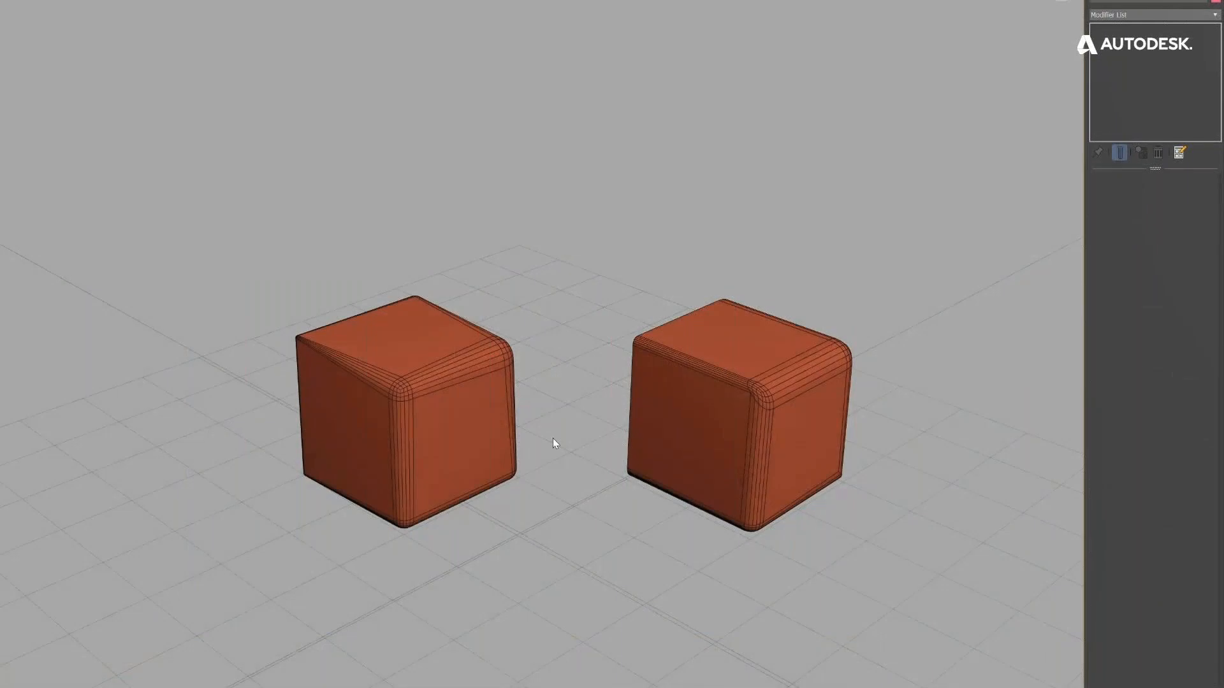
click(496, 434)
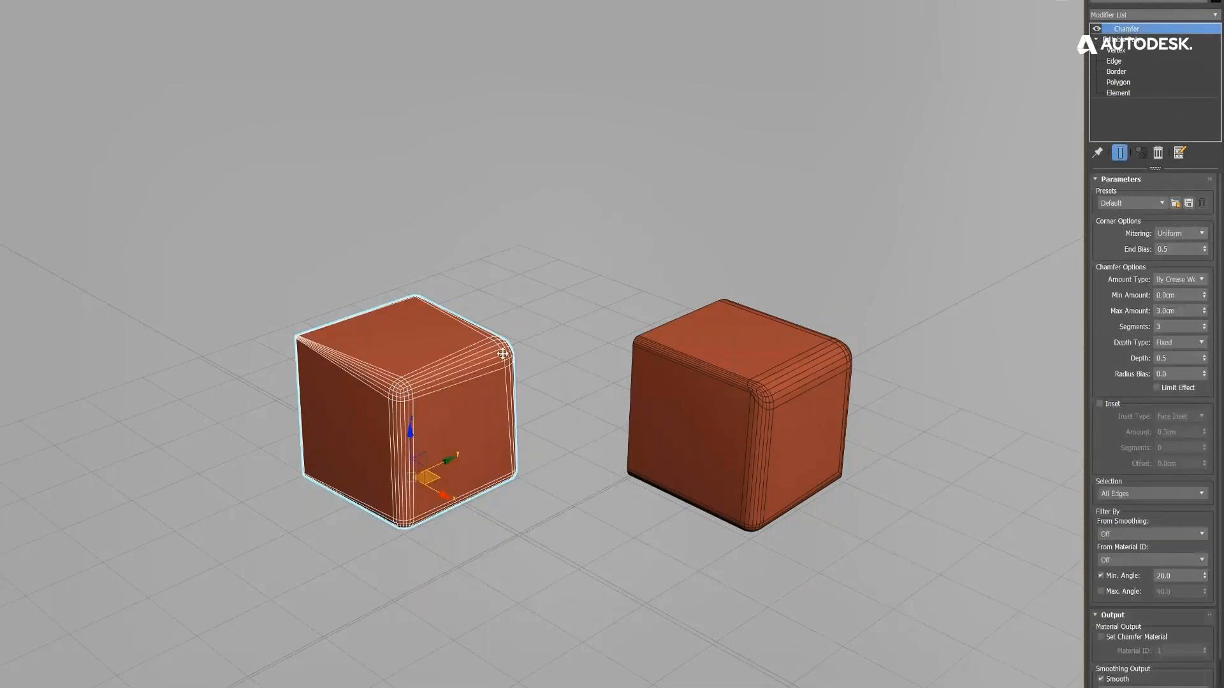
key(2)
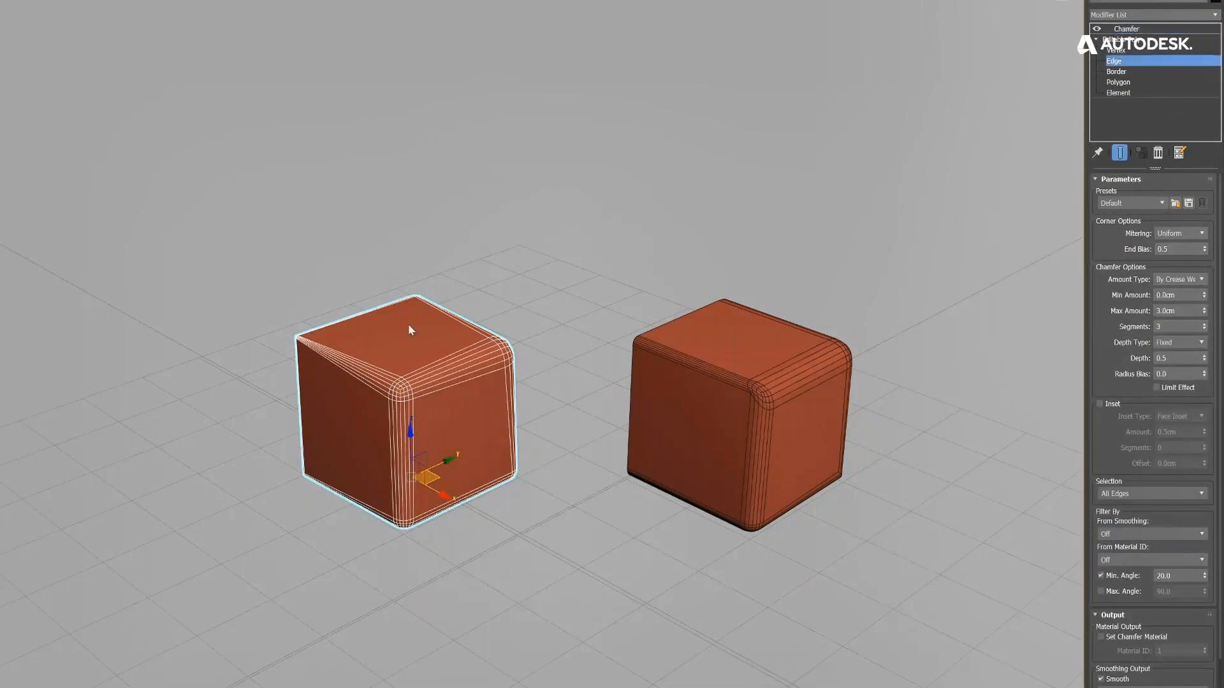
click(438, 373)
drag(1184, 483, 1190, 528)
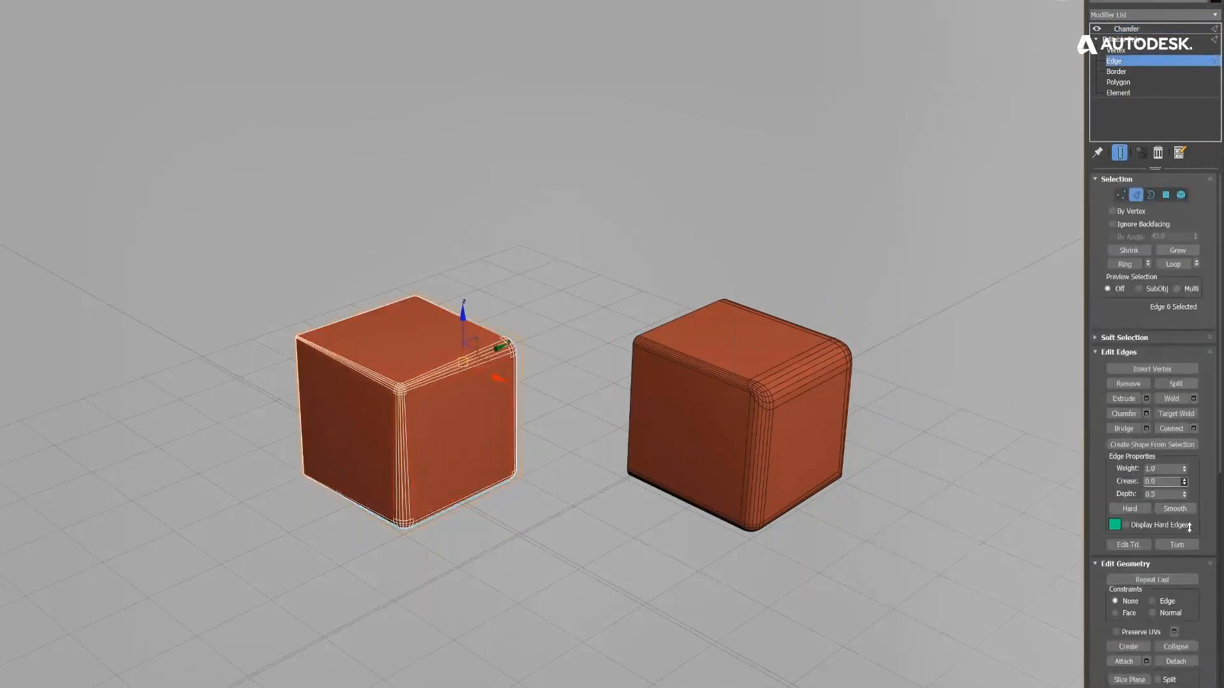
key(2)
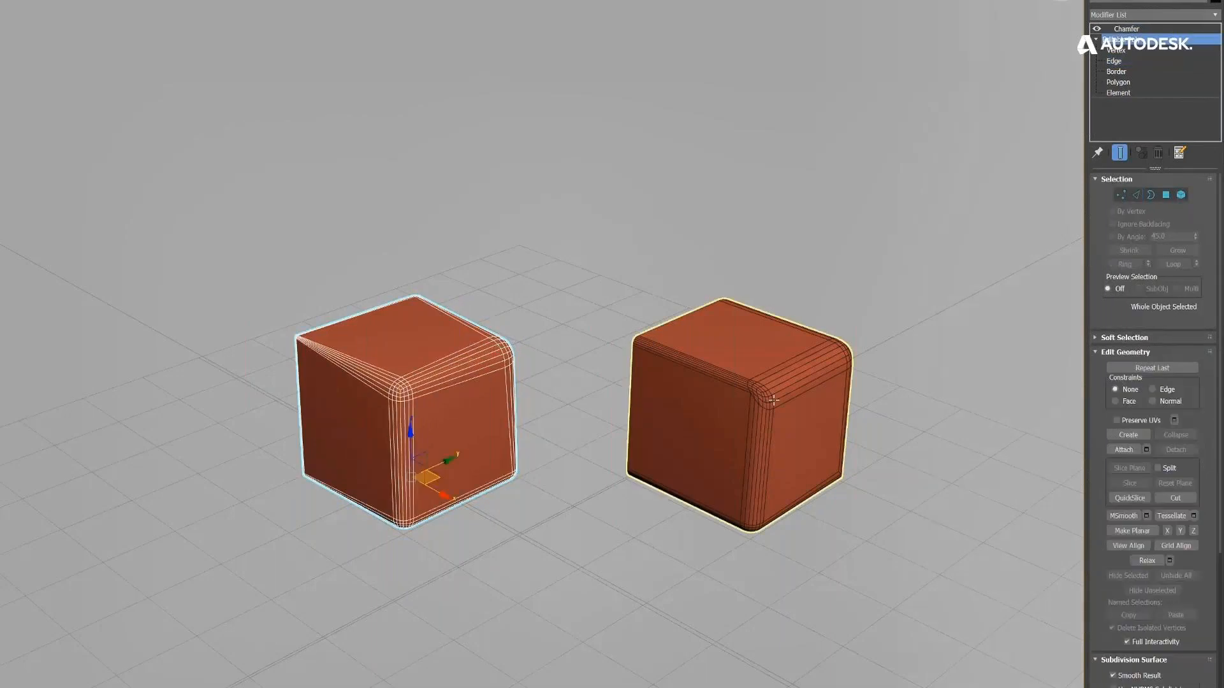
- Adjust the edge weight of the right cube's front vertical edge and of the selected edges on the cylinder head
click(774, 399)
click(1123, 61)
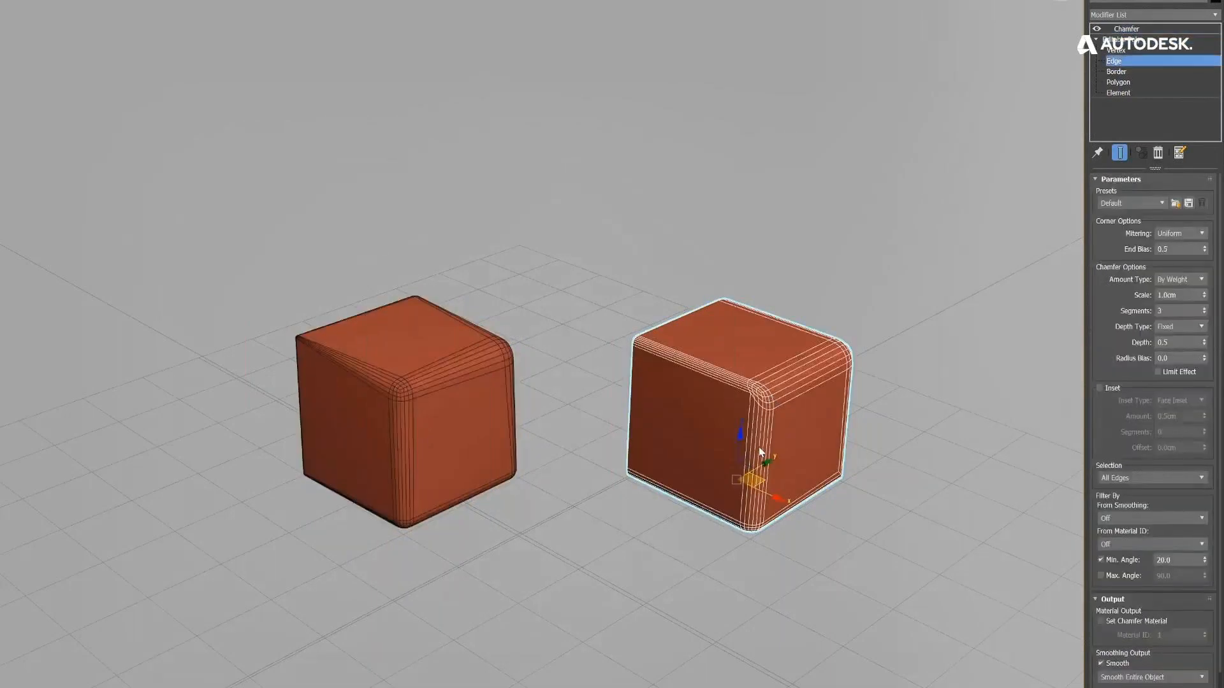
click(763, 452)
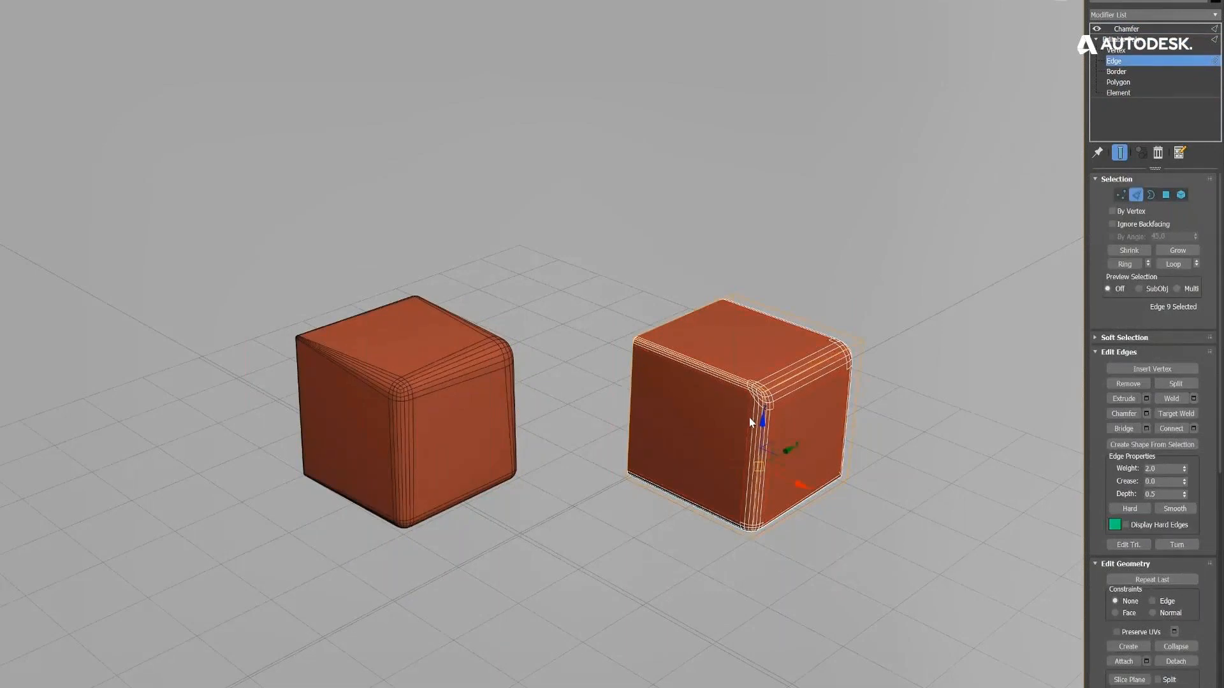
mouse_move(1184, 470)
mouse_down()
mouse_move(1184, 485)
mouse_move(1187, 458)
mouse_up()
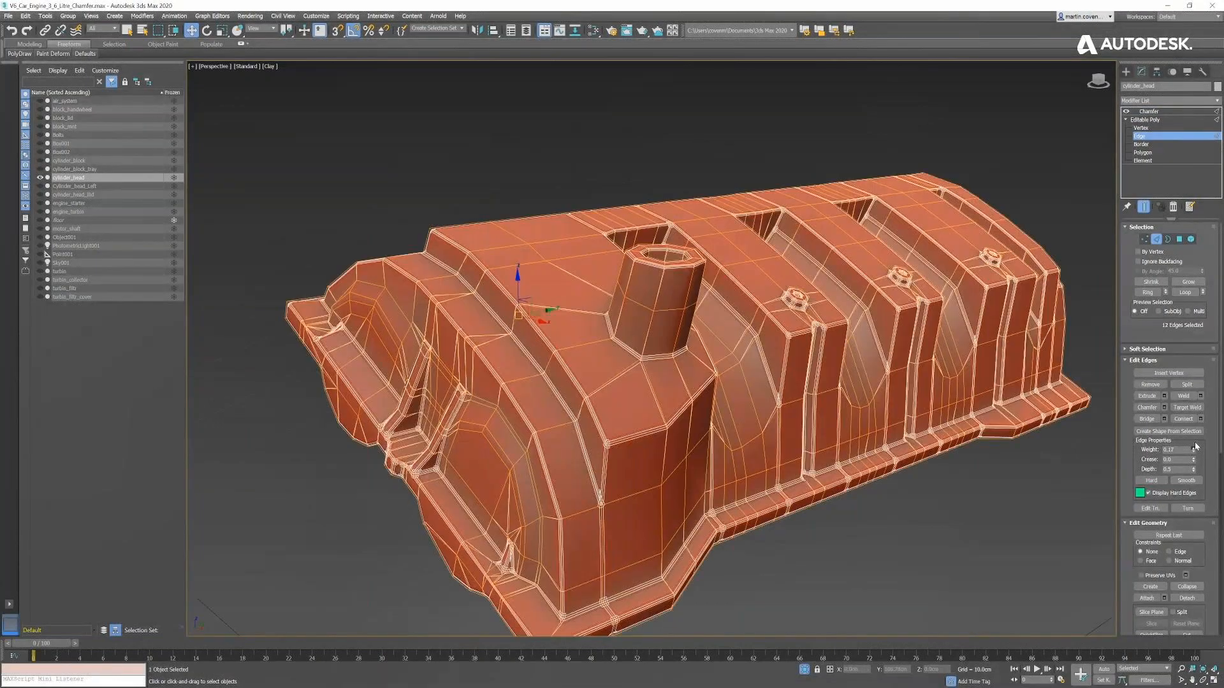
drag(1193, 449, 1193, 440)
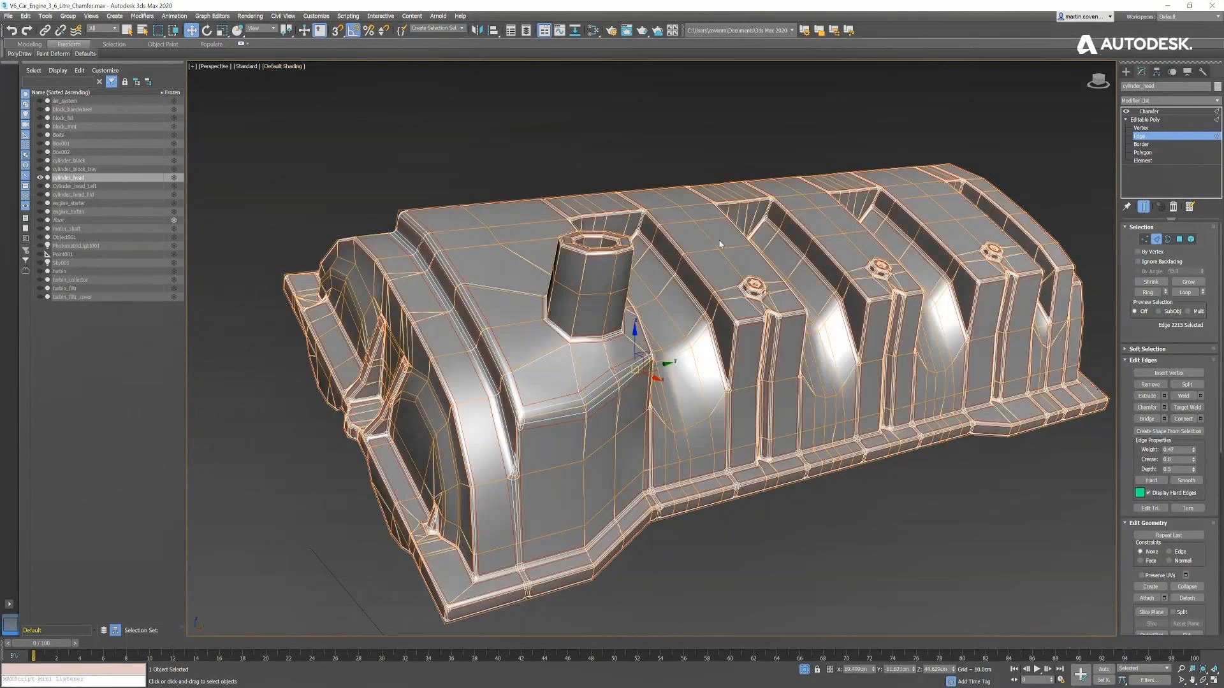
- Add a Data Channel modifier between the cylinder head's Editable Poly and Chamfer, and load the chamfer weight preset into it
click(1165, 120)
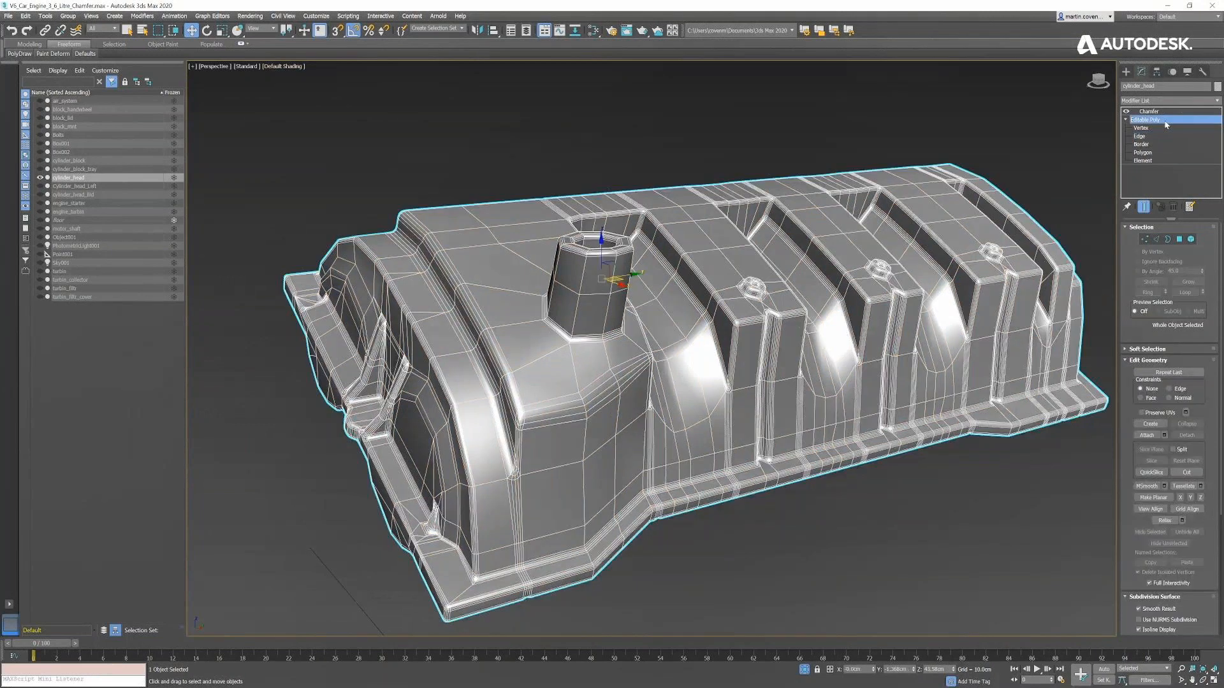
click(1169, 101)
click(1147, 391)
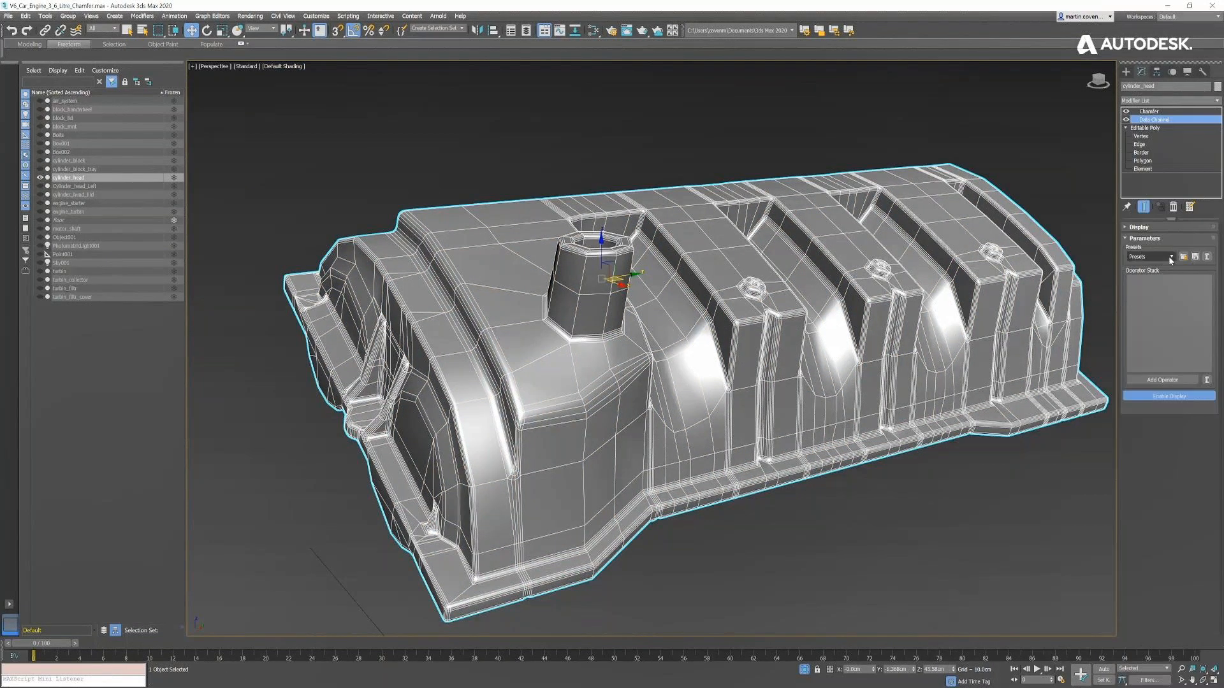
click(1170, 257)
click(1157, 308)
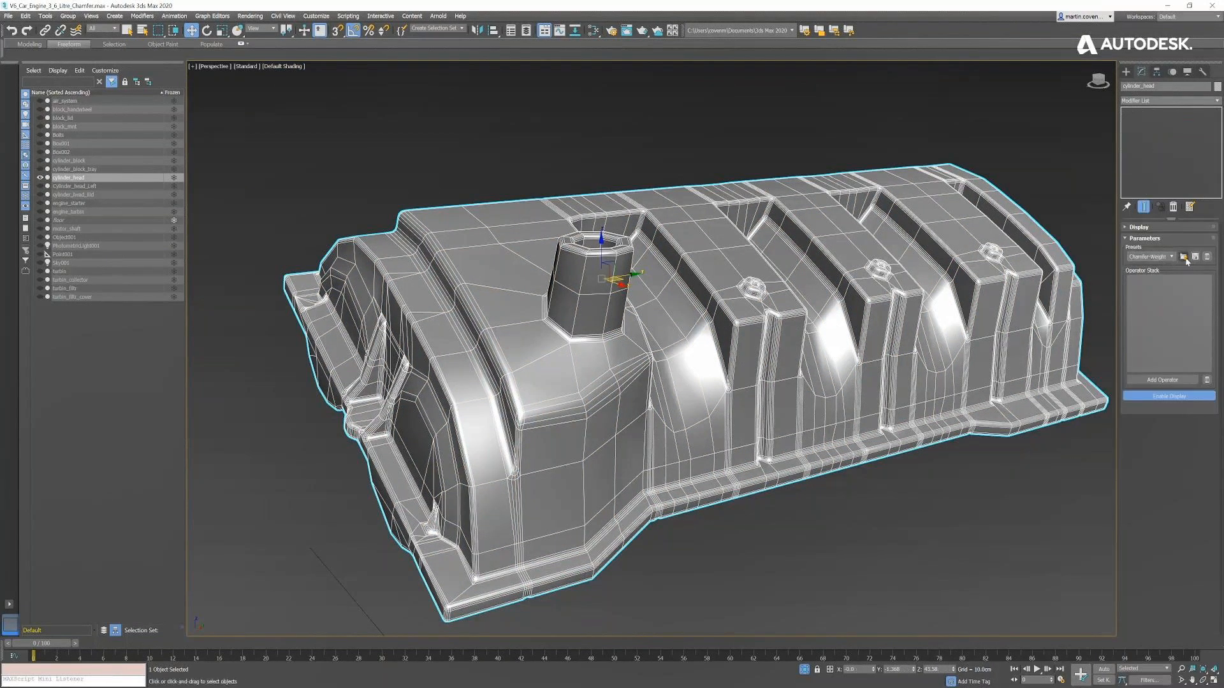
click(540, 371)
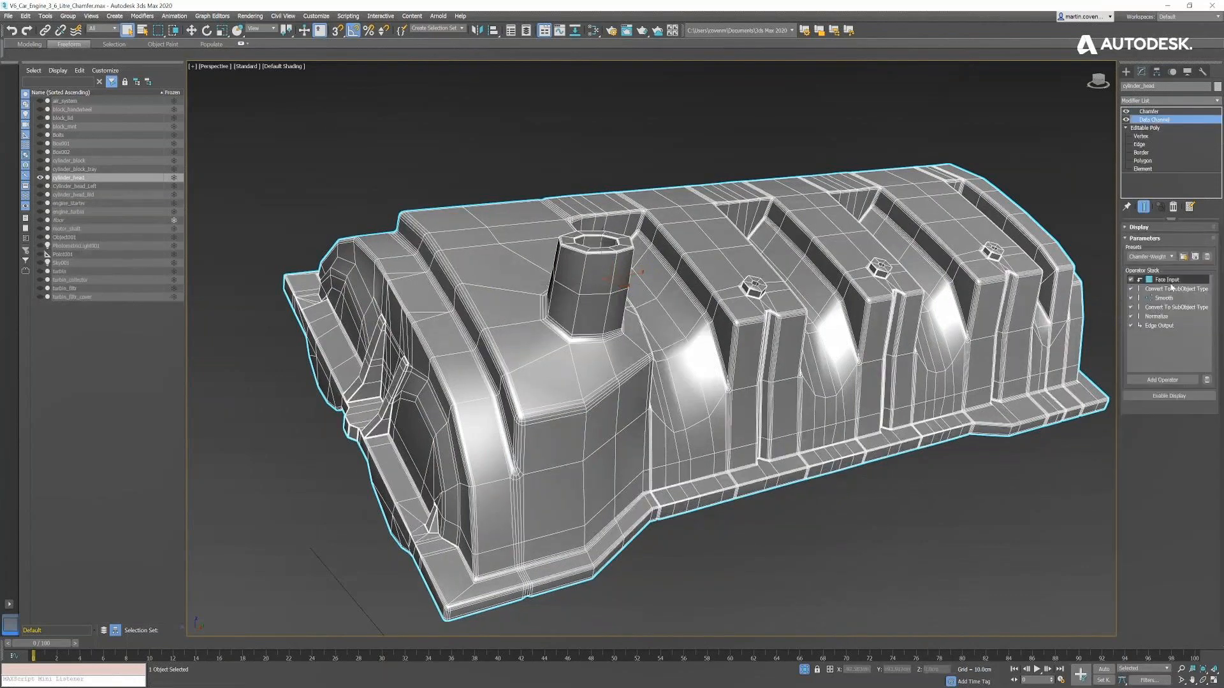
- Review the Data Channel's Edge Output settings against the Chamfer, and adjust the Normalize operator's value
click(1159, 325)
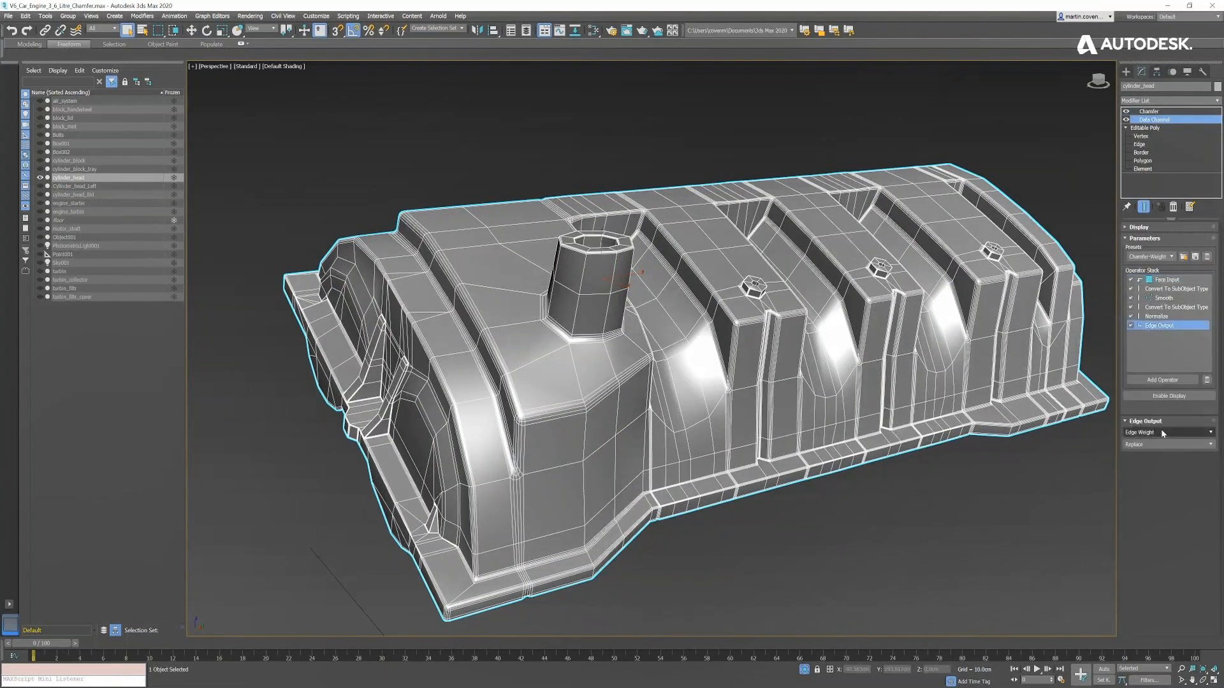
click(1150, 112)
alt+middle_drag(860, 331, 879, 339)
click(1154, 119)
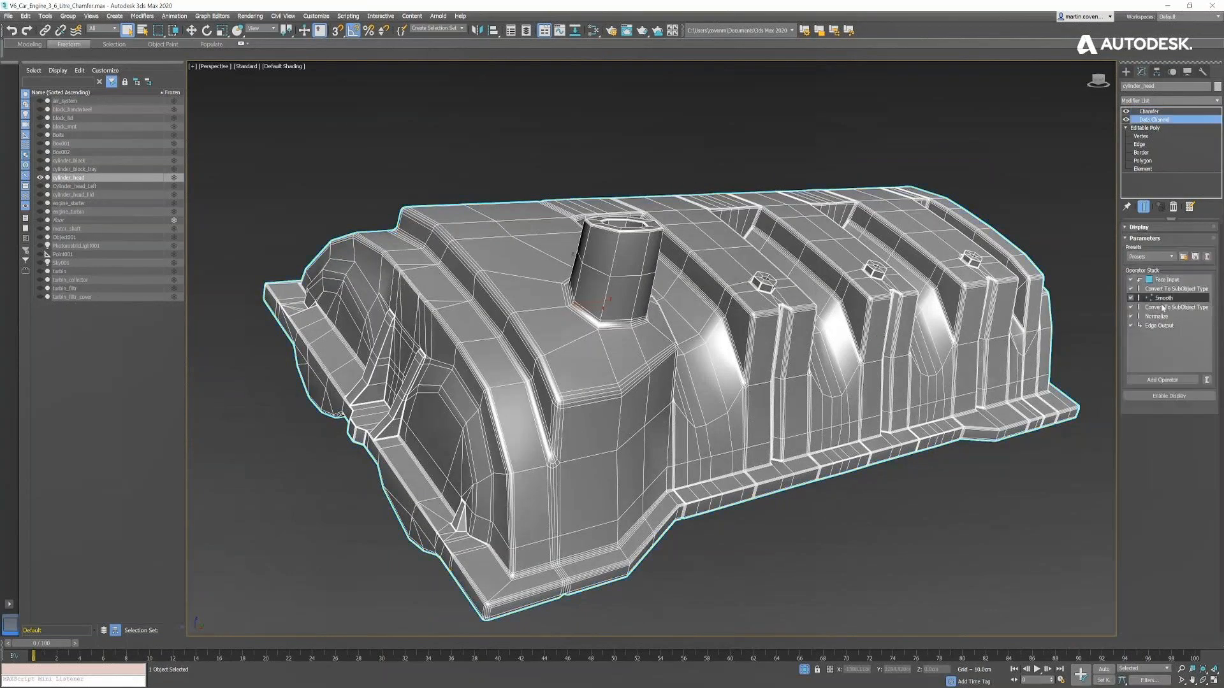
click(1157, 316)
mouse_move(1214, 446)
mouse_down()
mouse_move(1209, 501)
mouse_move(1216, 102)
mouse_up()
- Add an OpenSubdiv modifier with 2 iterations above the cylinder head's Chamfer and hide the edged faces
click(1148, 112)
click(1216, 101)
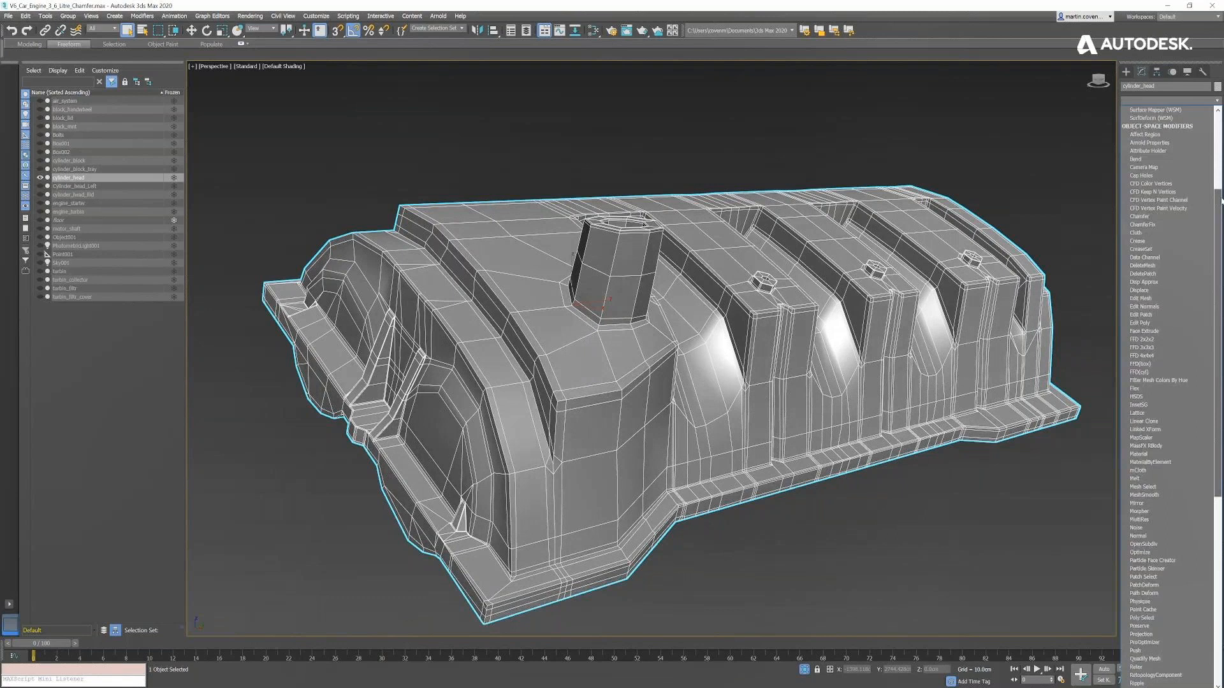
scroll(1173, 350, down, 5)
click(1173, 350)
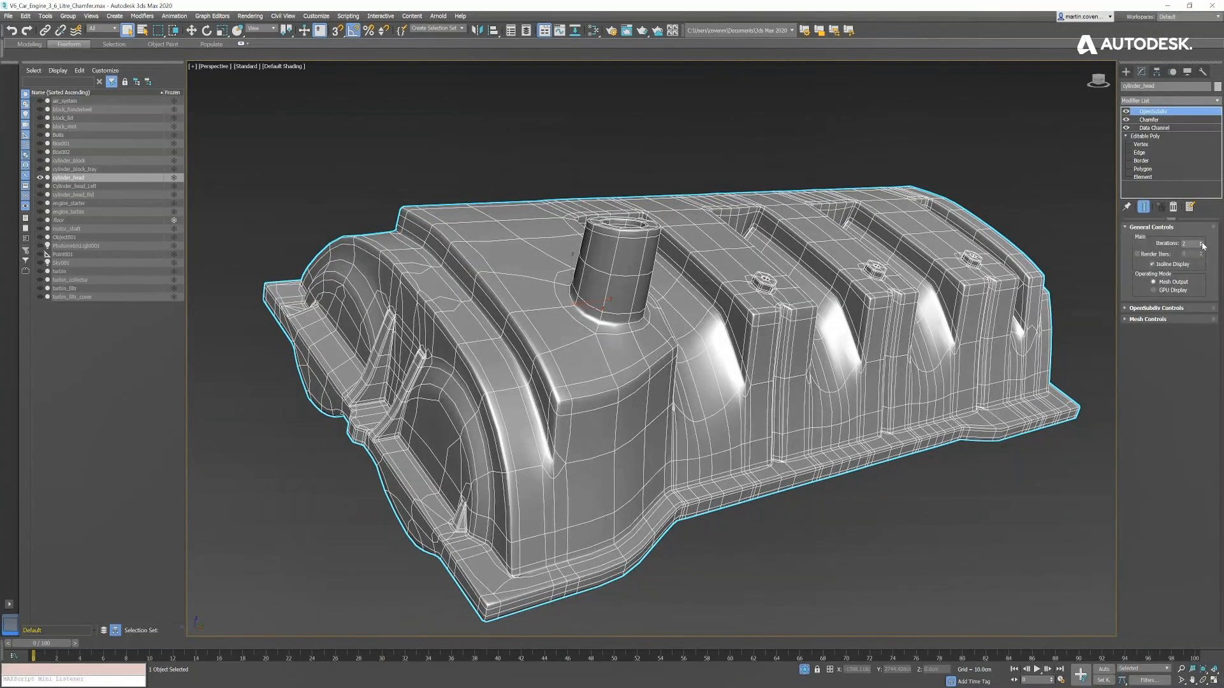
key(F4)
mouse_move(841, 347)
alt+middle_down()
mouse_move(860, 408)
mouse_move(834, 339)
alt+middle_up()
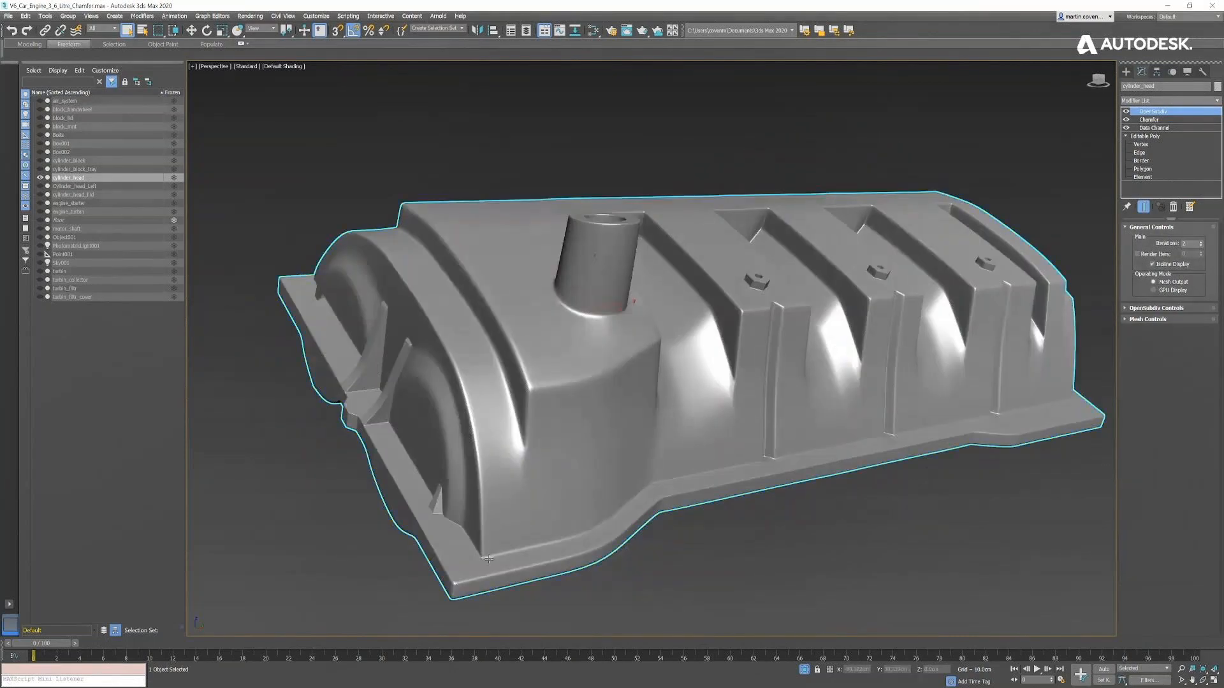
- Show the cylinder head's wireframe at Chamfer level without OpenSubdiv, and enable the Chamfer inset with an amount of 0.08 cm
click(1141, 121)
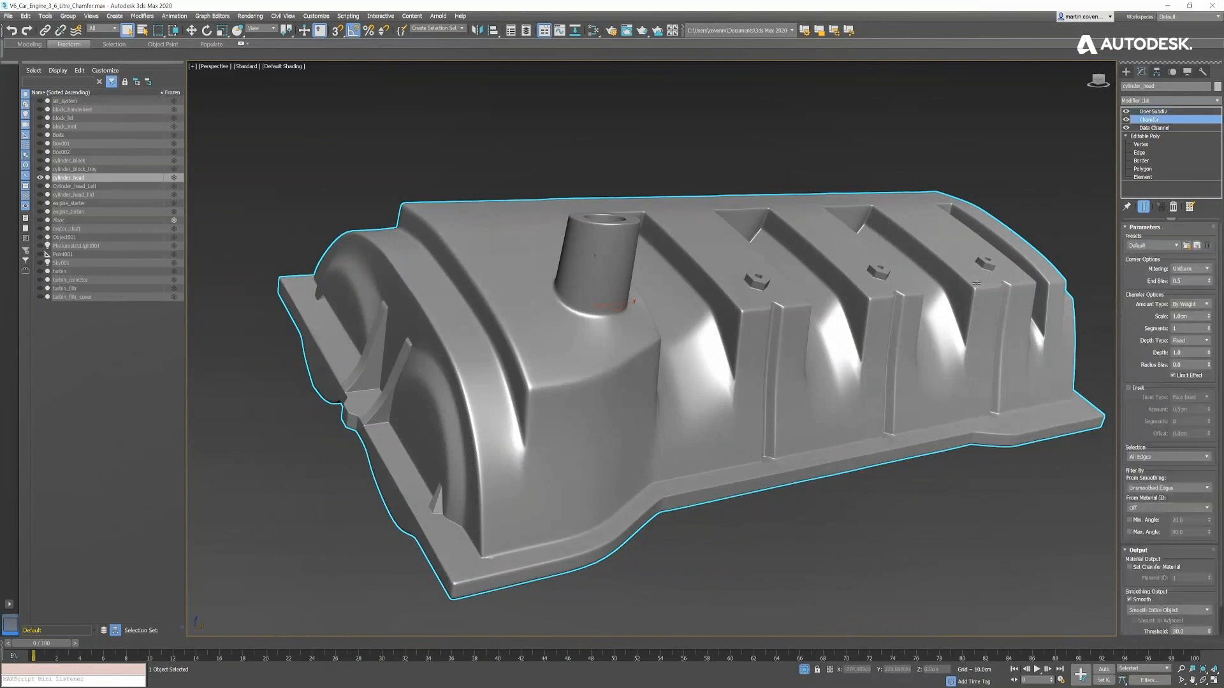
key(F4)
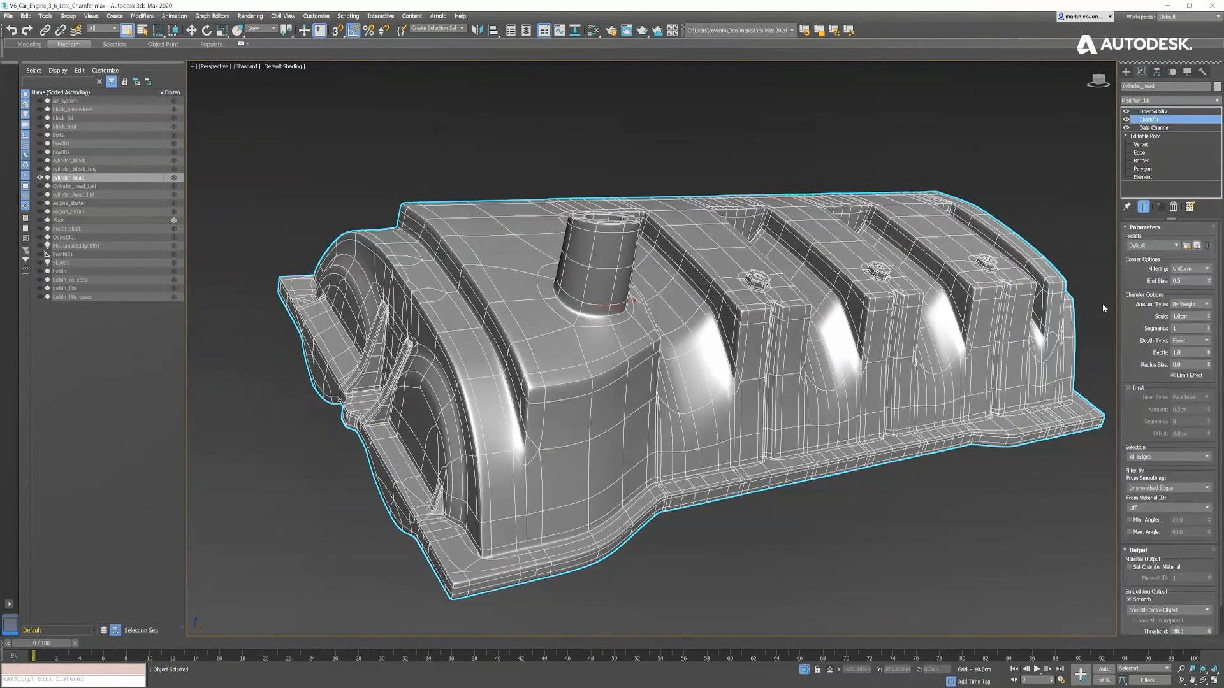
click(1145, 207)
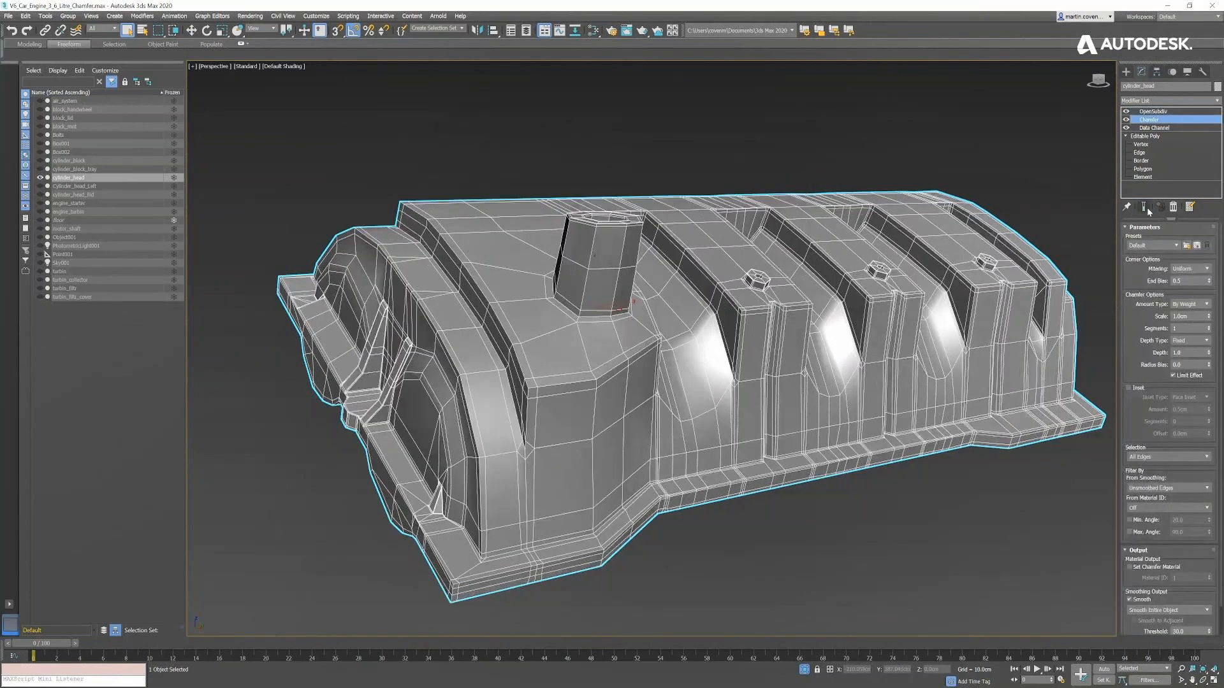
click(1129, 388)
drag(1208, 408, 1206, 434)
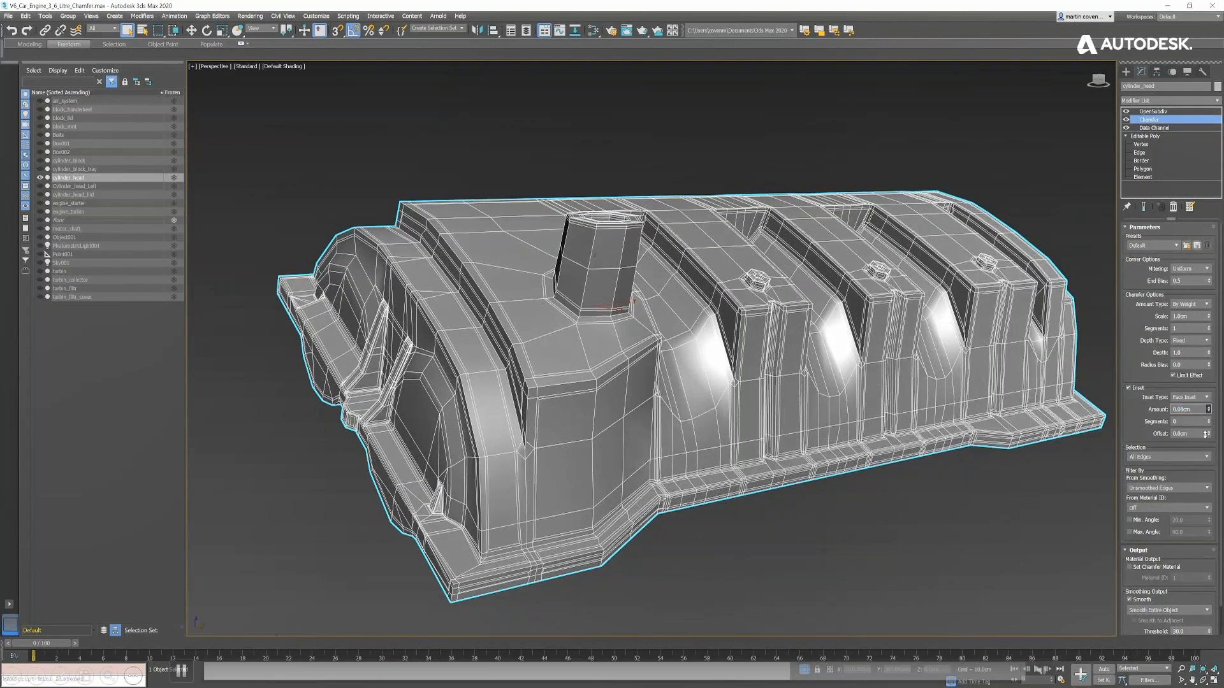
middle_drag(557, 431, 559, 429)
scroll(558, 429, up, 3)
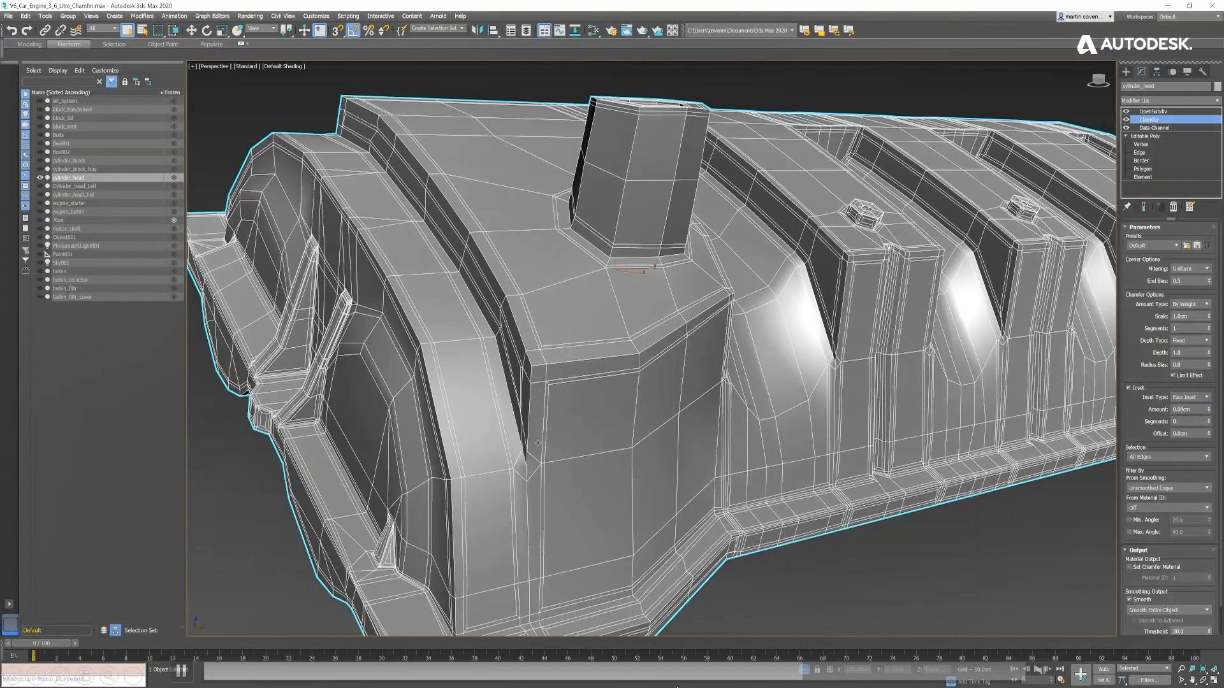
- Set the Chamfer inset type to Flow Loop, fine-tune its amount and display the OpenSubdiv result without edged faces
click(1190, 397)
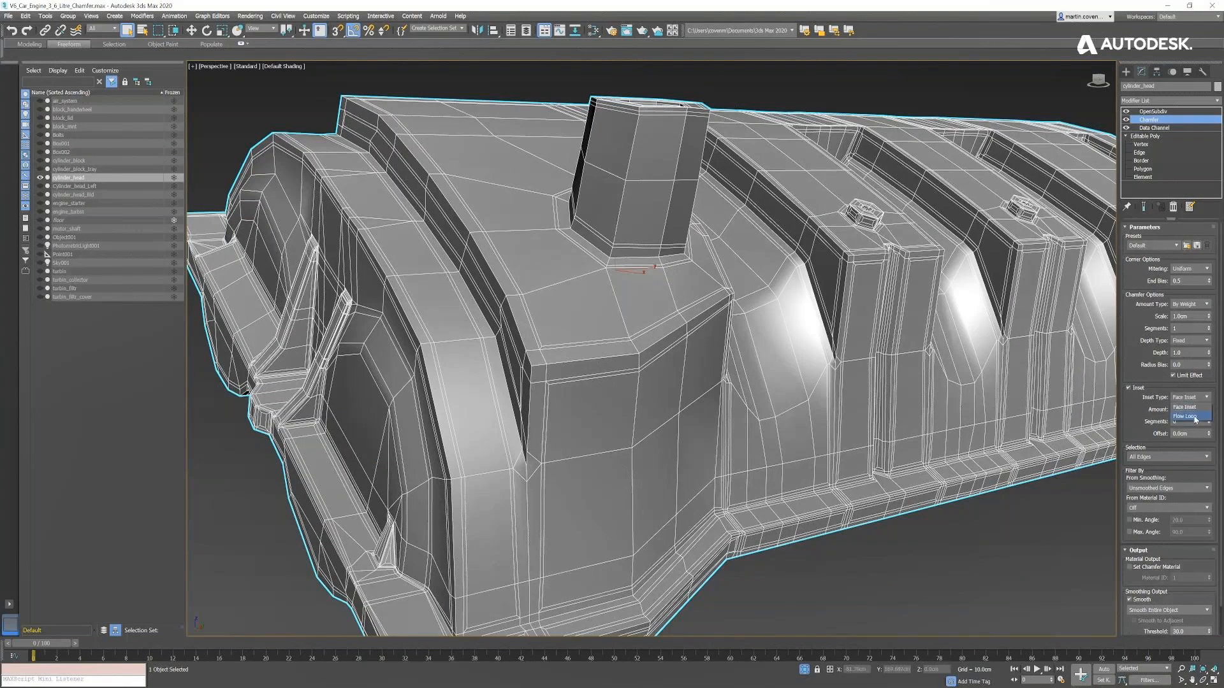
click(1186, 416)
middle_drag(594, 452, 709, 369)
mouse_move(1208, 409)
mouse_down()
mouse_move(1207, 422)
mouse_move(1209, 410)
mouse_up()
click(1152, 111)
key(F4)
- End isolation of the cylinder head and isolate the turbine housing at the lower right of the engine
right_click(959, 338)
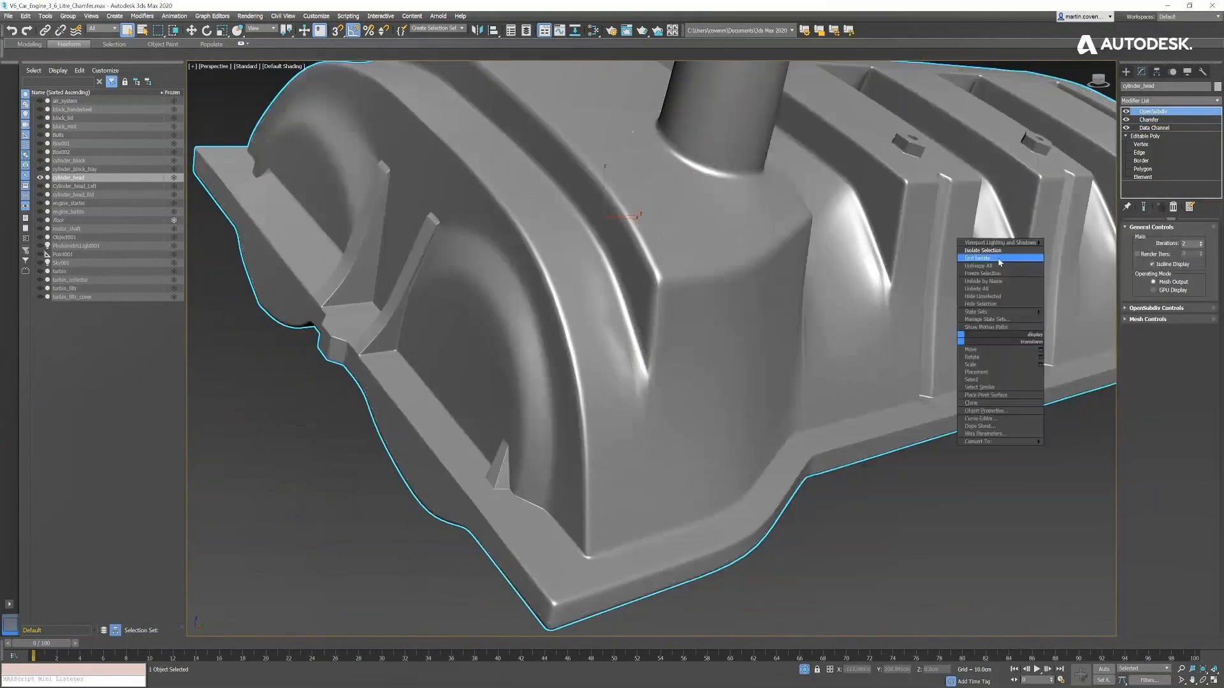
click(998, 258)
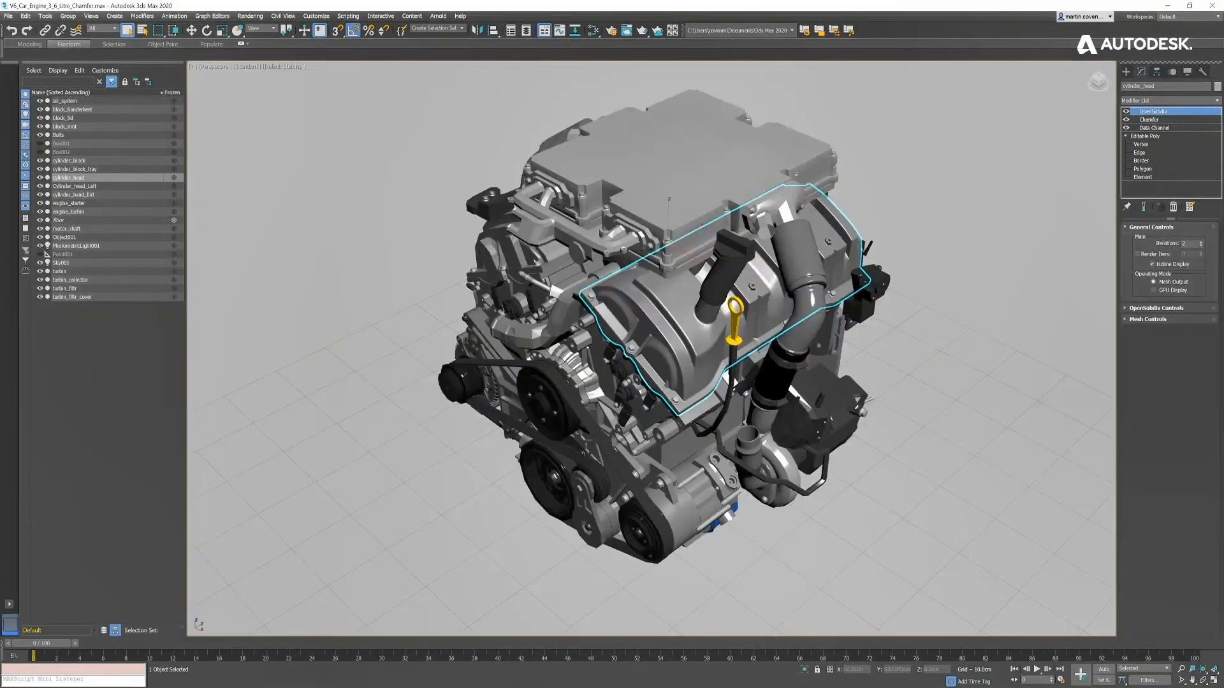
click(777, 466)
right_click(780, 468)
click(803, 379)
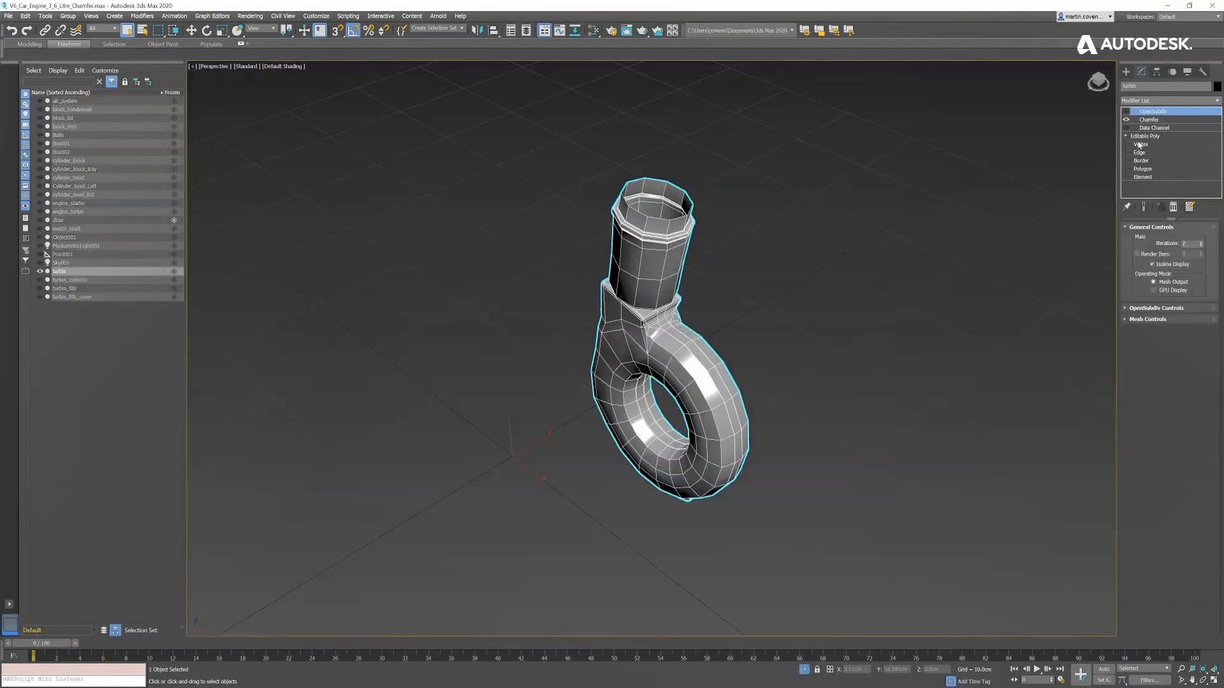
- Set the turbine housing's Chamfer depth type to By Weight
click(1150, 120)
mouse_move(1208, 353)
mouse_down()
mouse_move(1208, 409)
mouse_move(1195, 309)
mouse_move(1195, 349)
mouse_up()
click(1195, 341)
click(1195, 360)
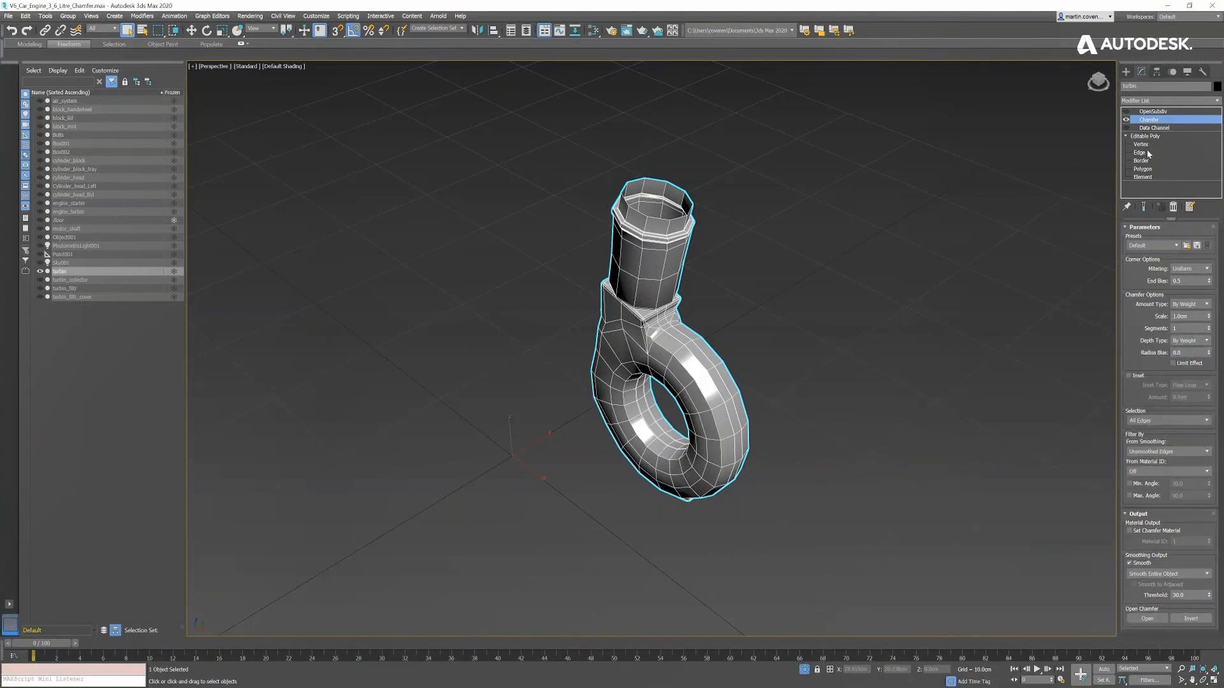
- Select two edges on the turbine housing's ring and raise their edge depth
click(1147, 153)
alt+middle_drag(779, 372, 784, 399)
click(705, 400)
ctrl+click(699, 423)
drag(1194, 472, 1193, 457)
click(1169, 621)
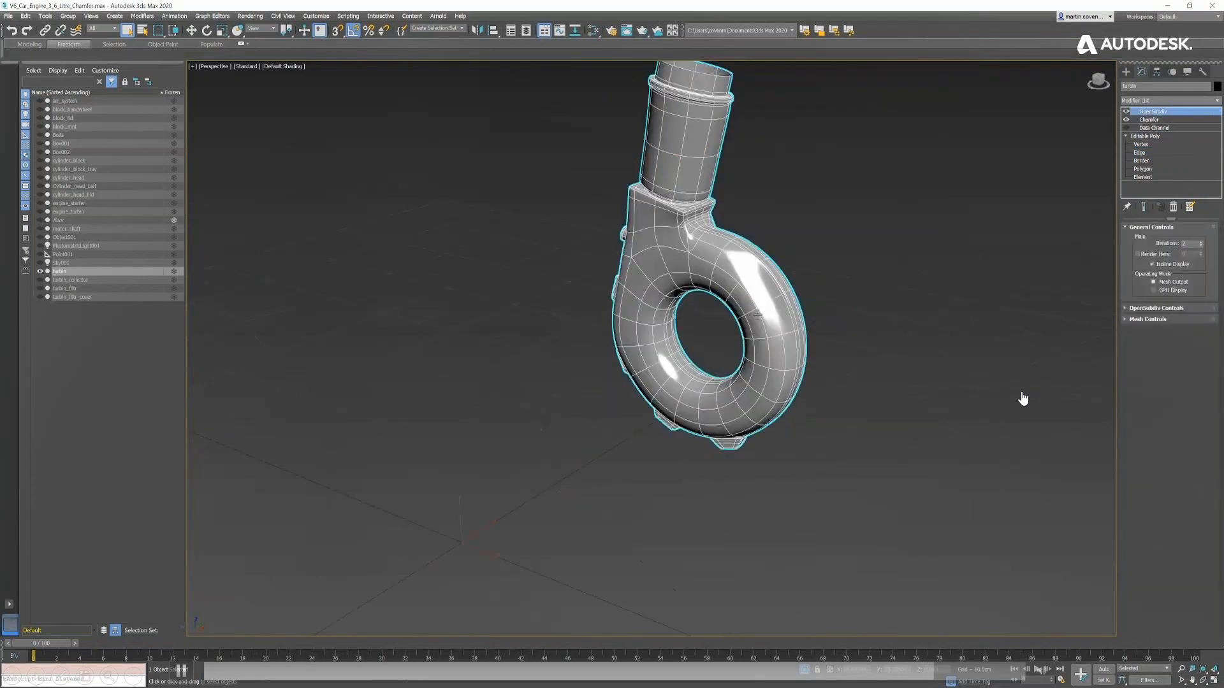
- Open the turbine housing's Data Channel modifier and go through its operators
click(1154, 127)
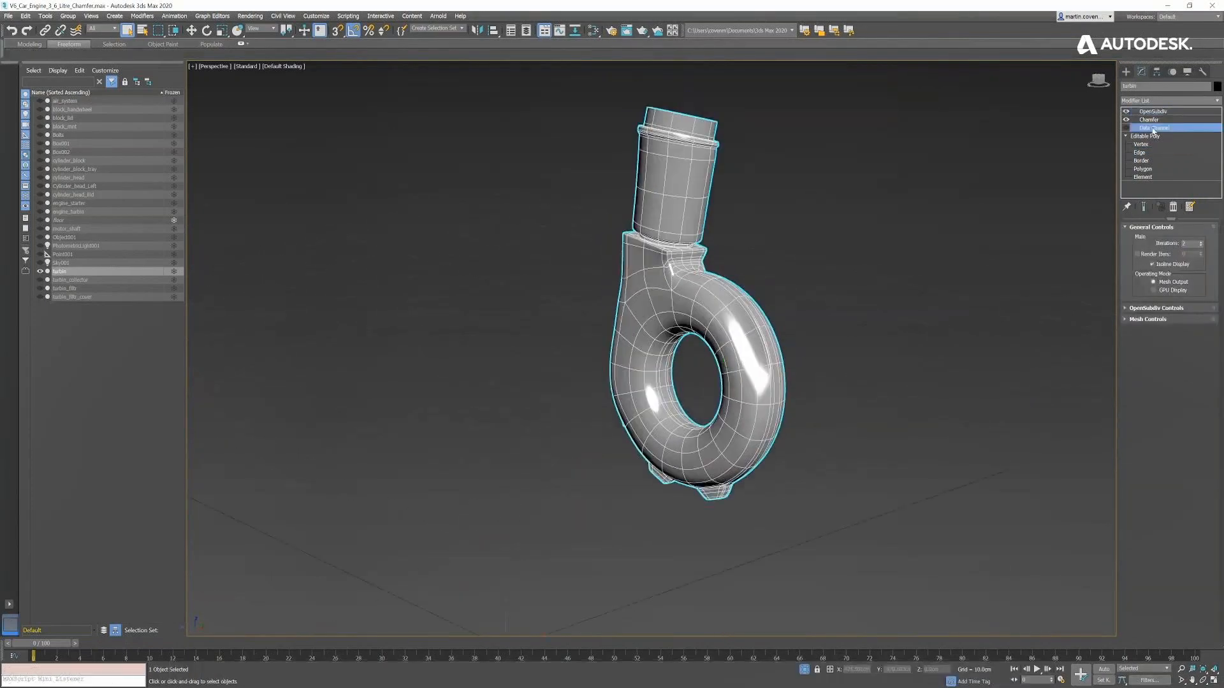
click(1168, 280)
click(40, 254)
click(1159, 298)
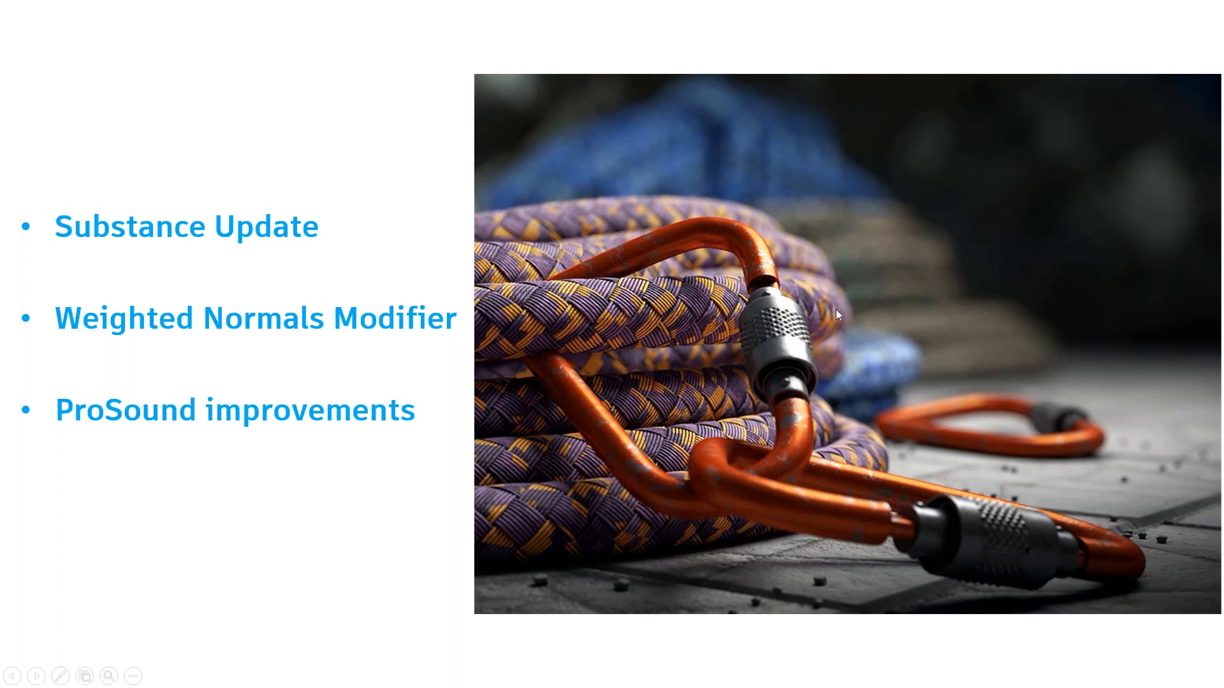
- Switch to the 3ds Max 2021 teapot scene and start a new scene without saving the changes
key(alt+Tab)
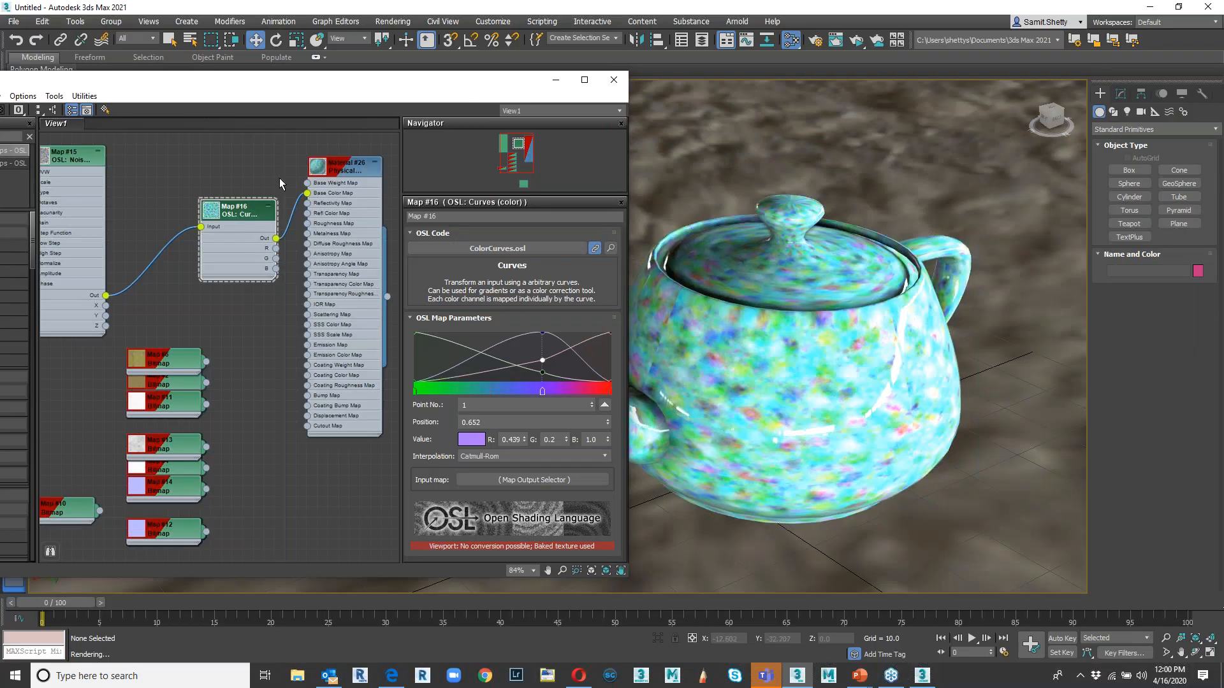
click(12, 21)
click(192, 41)
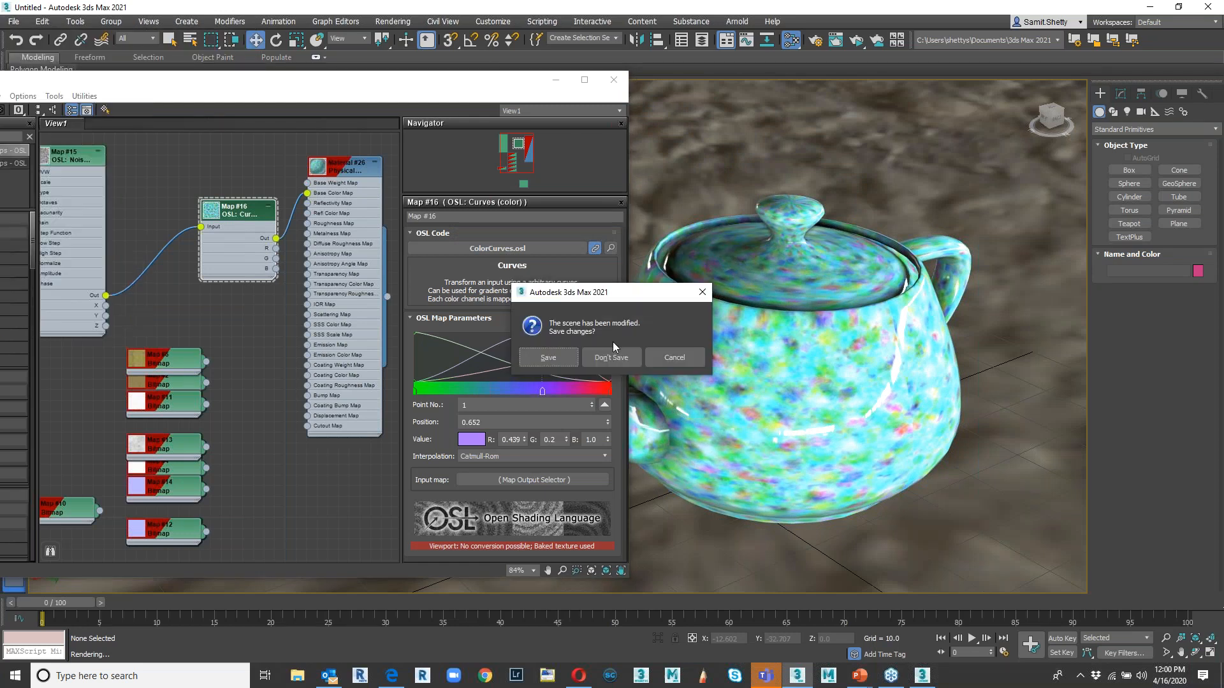
click(613, 356)
- Reset the new scene to the program defaults without saving changes
click(13, 21)
mouse_move(19, 43)
click(191, 41)
click(611, 355)
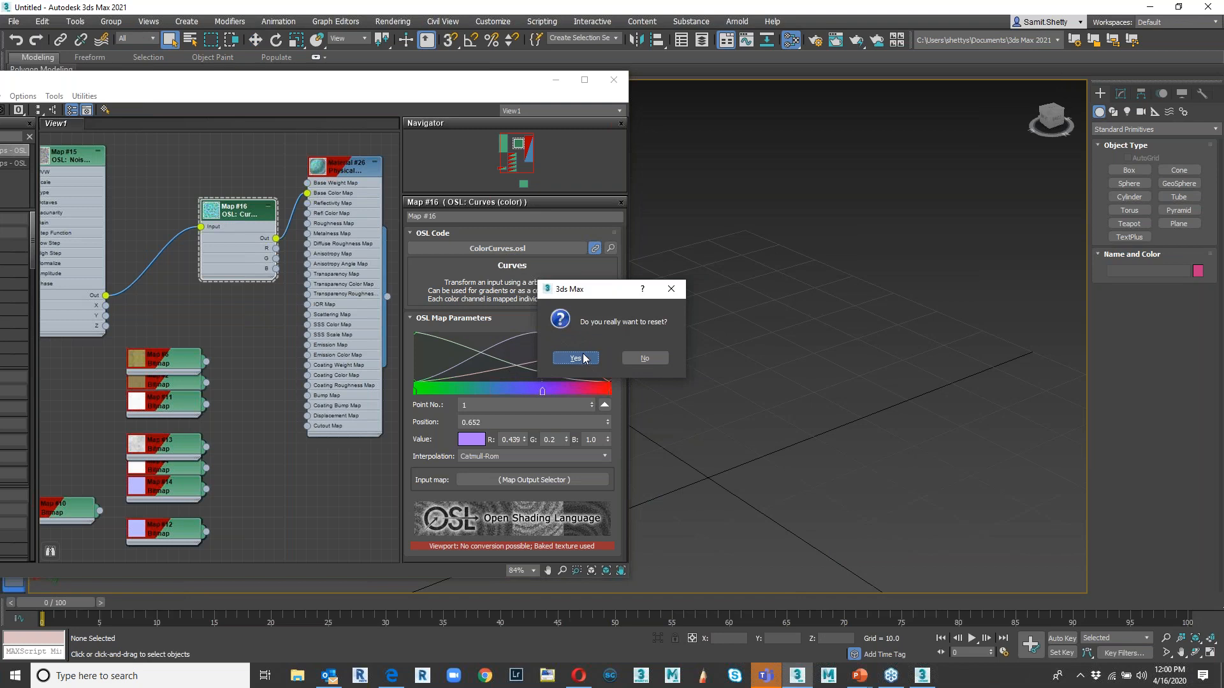
click(572, 356)
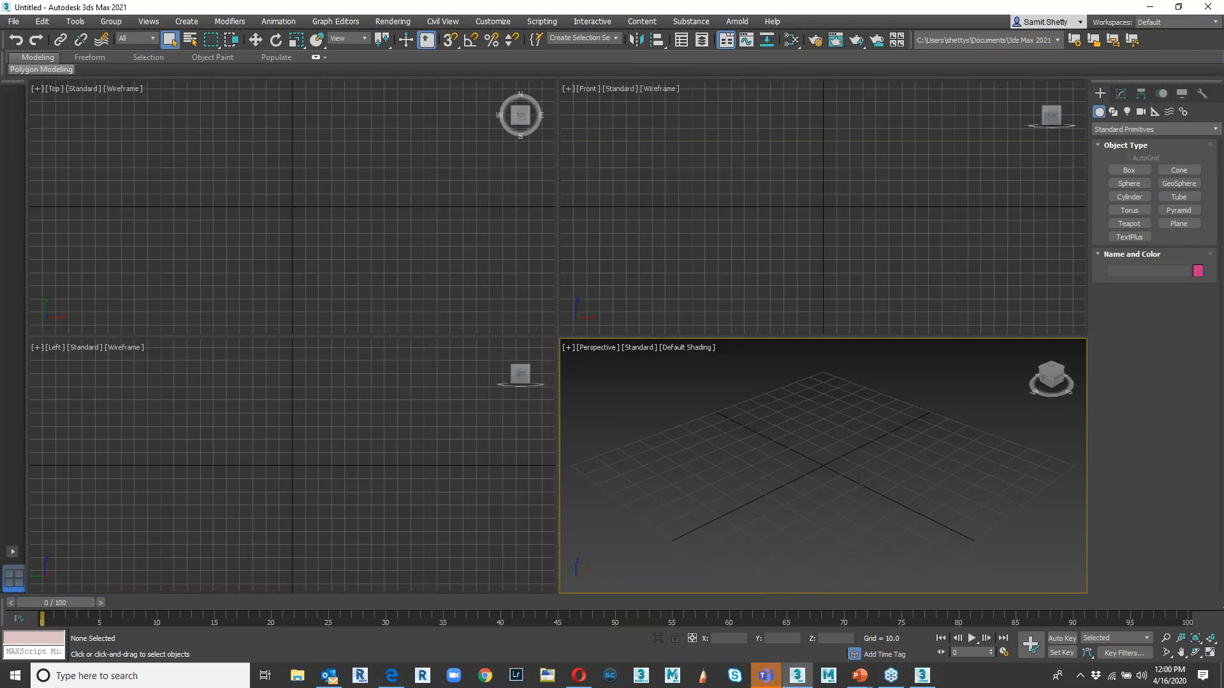
- Open the ROBO.max scene from the C:\Demo\MAX\Scenes\2021 folder
click(13, 21)
mouse_move(25, 58)
click(208, 58)
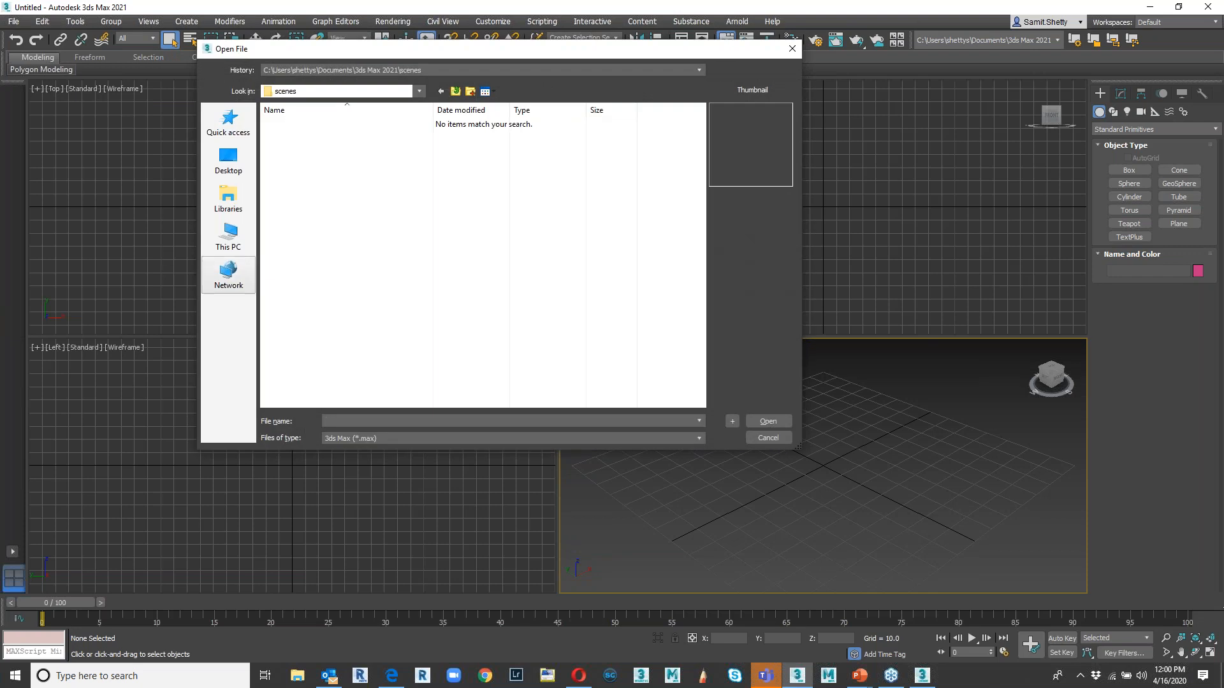
click(437, 71)
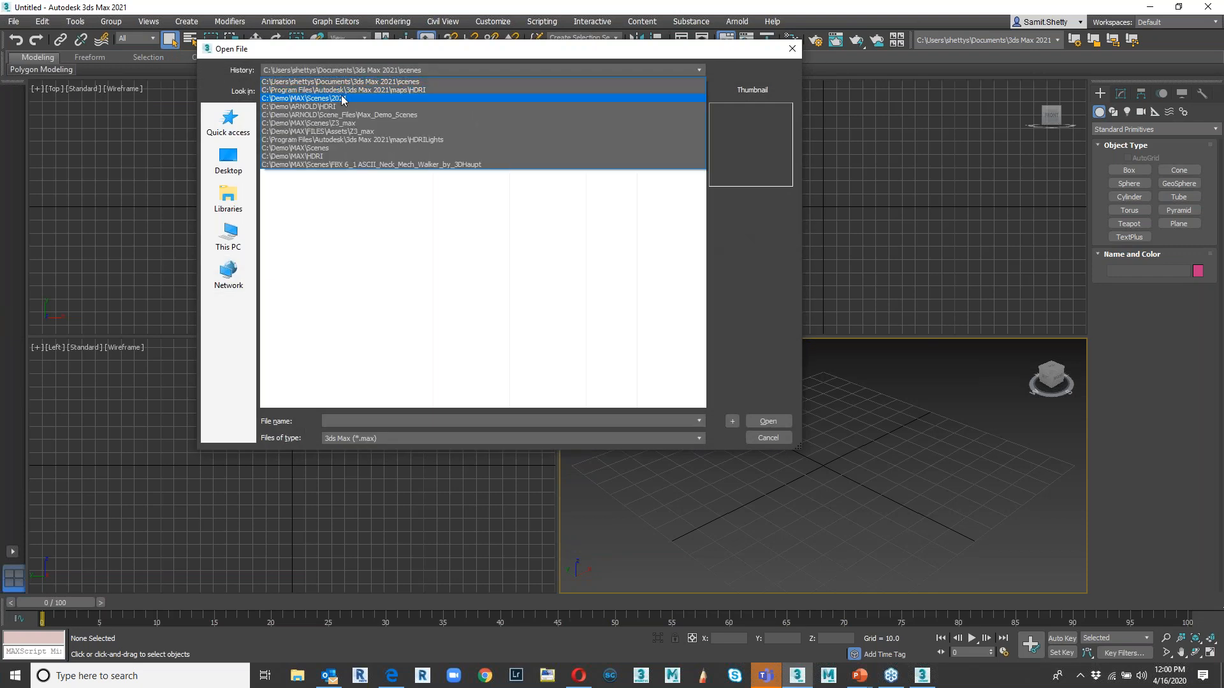
click(343, 99)
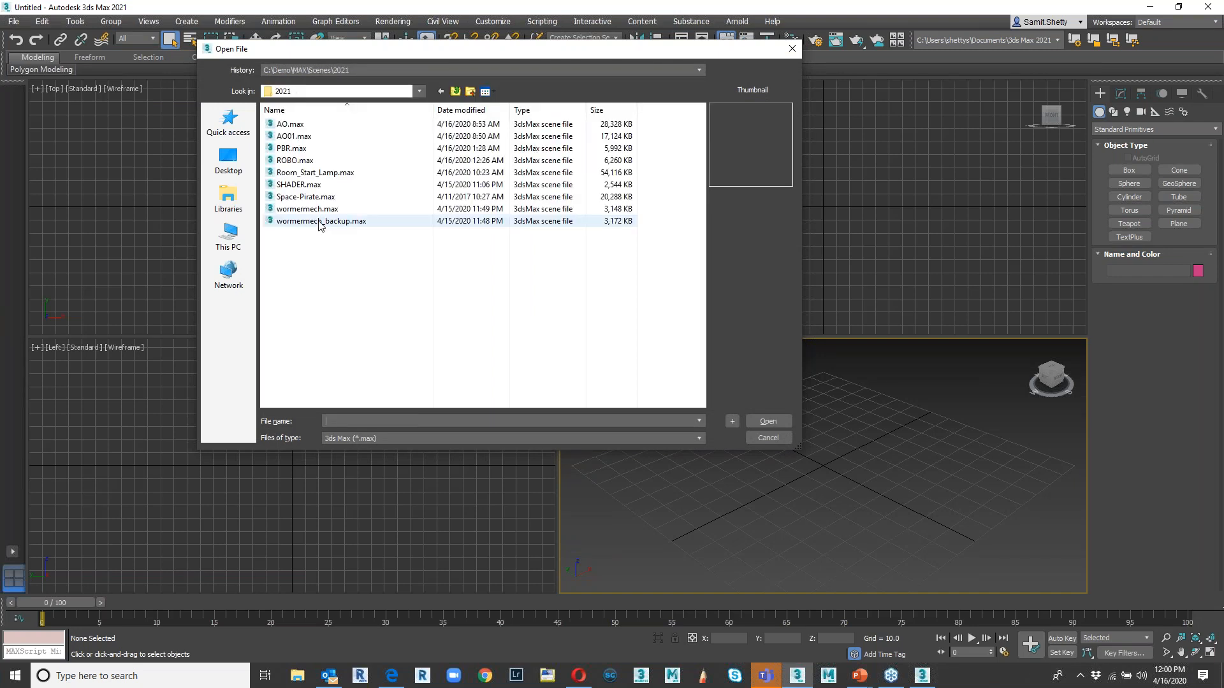
click(302, 148)
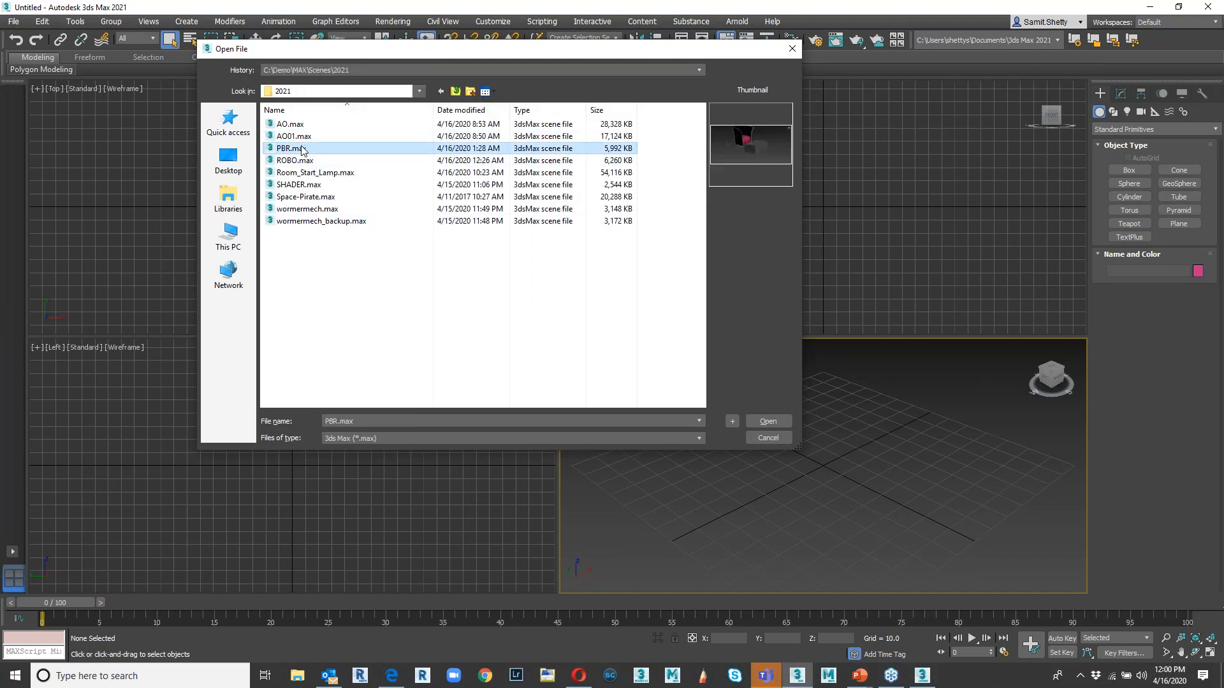
click(300, 162)
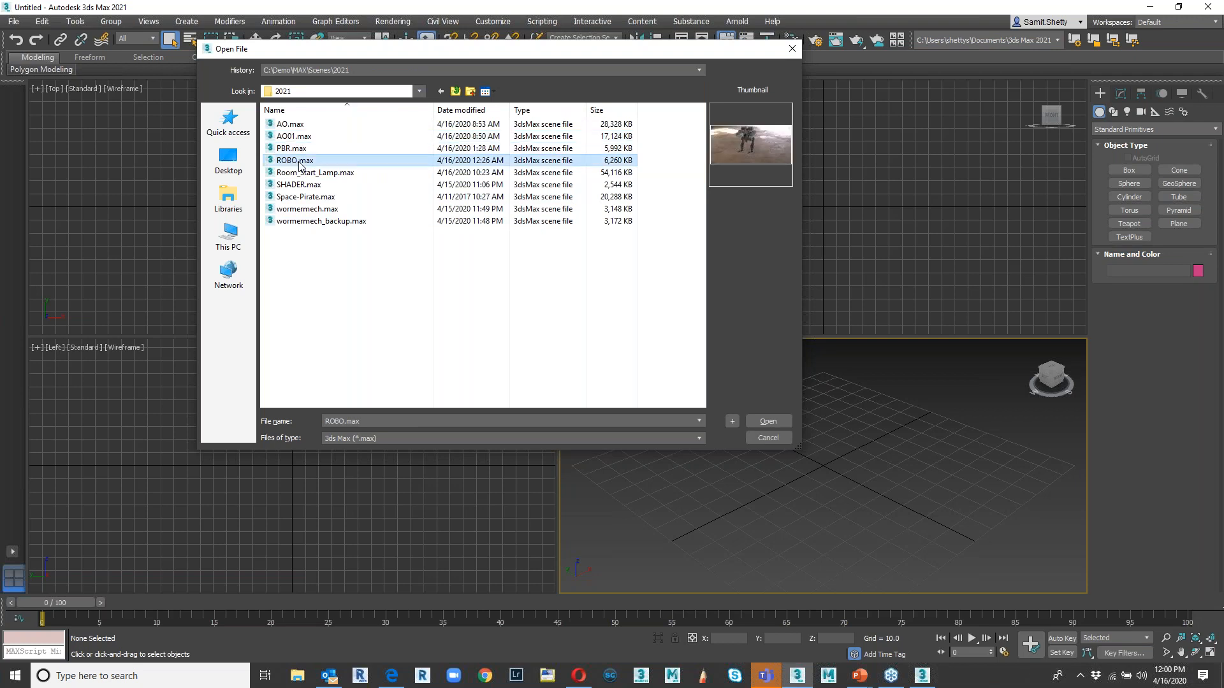
click(300, 174)
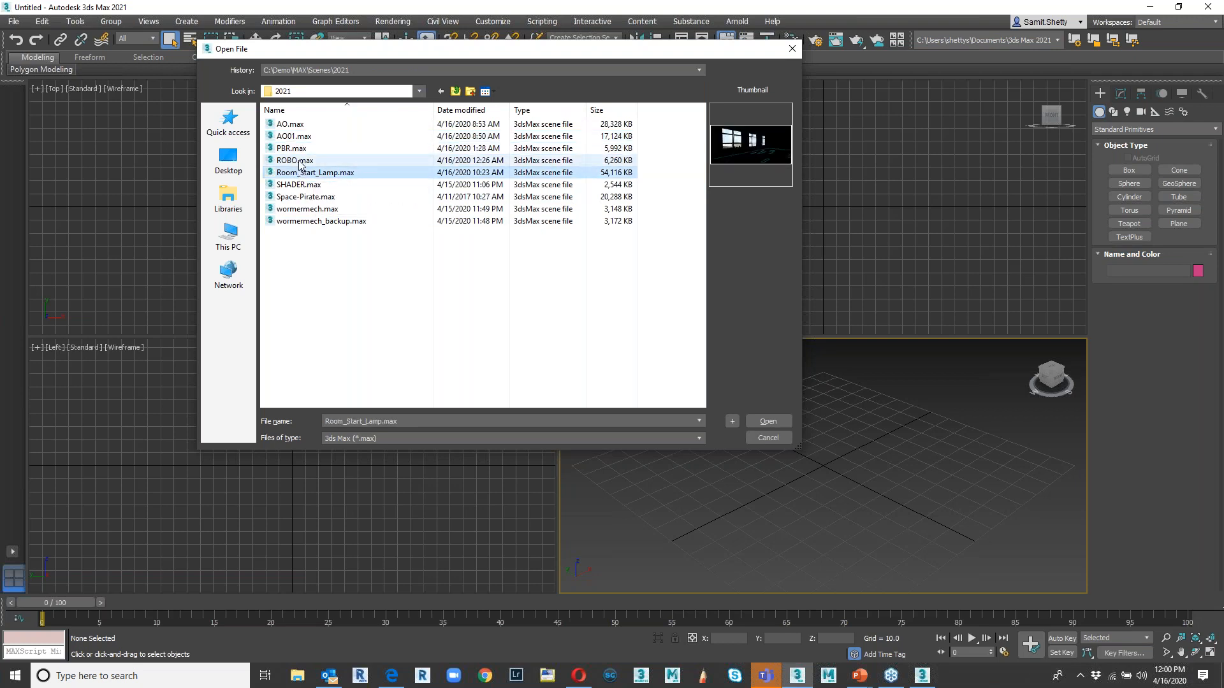
click(297, 185)
click(298, 161)
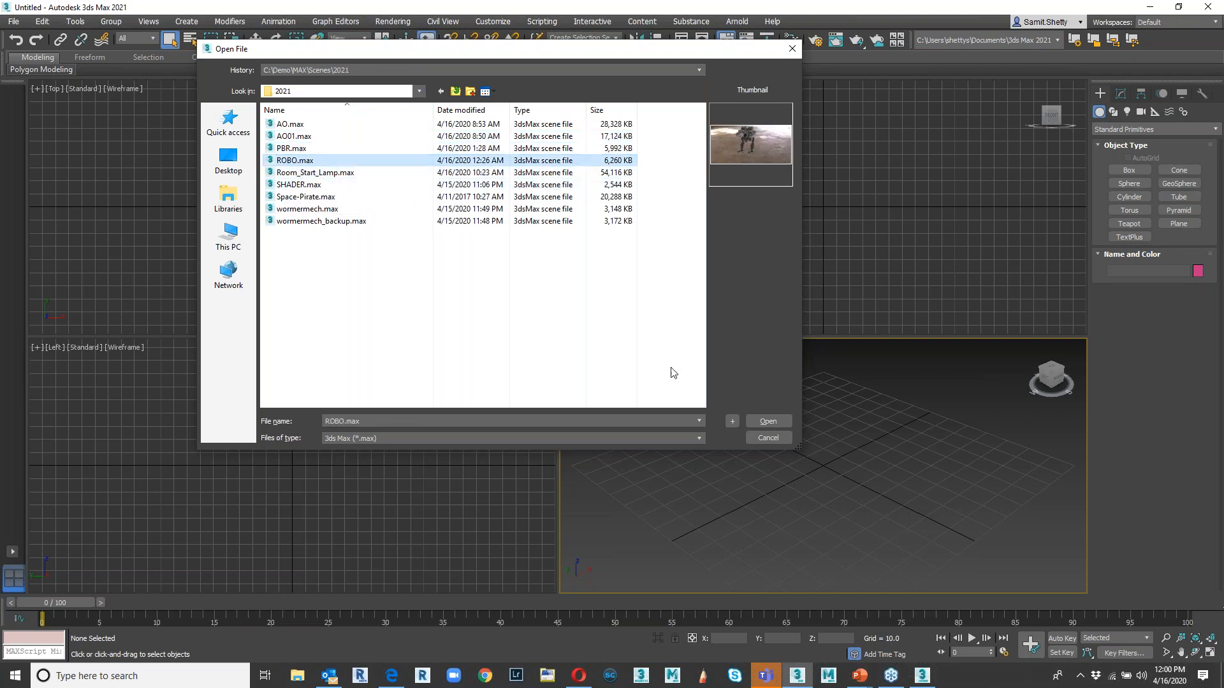
click(768, 422)
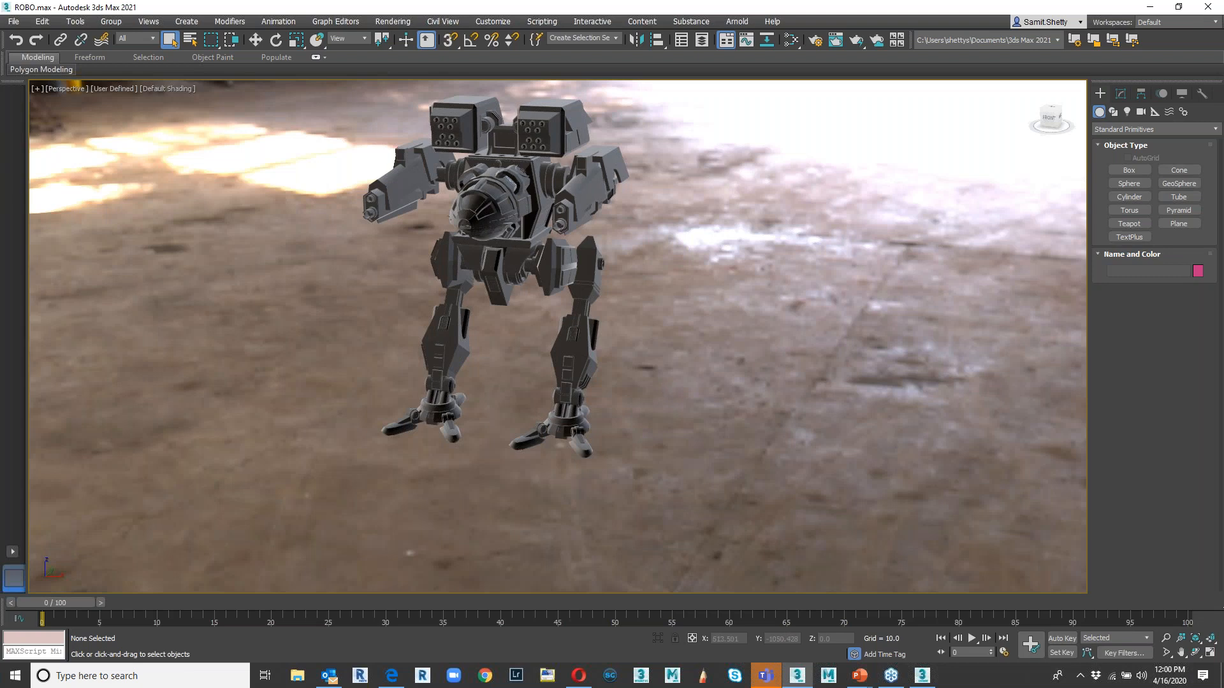
- Load the shanghai_bund_2k.hdr image into the scene's OSL HDRI Environment map in the Slate Material Editor
alt+middle_drag(575, 392, 587, 548)
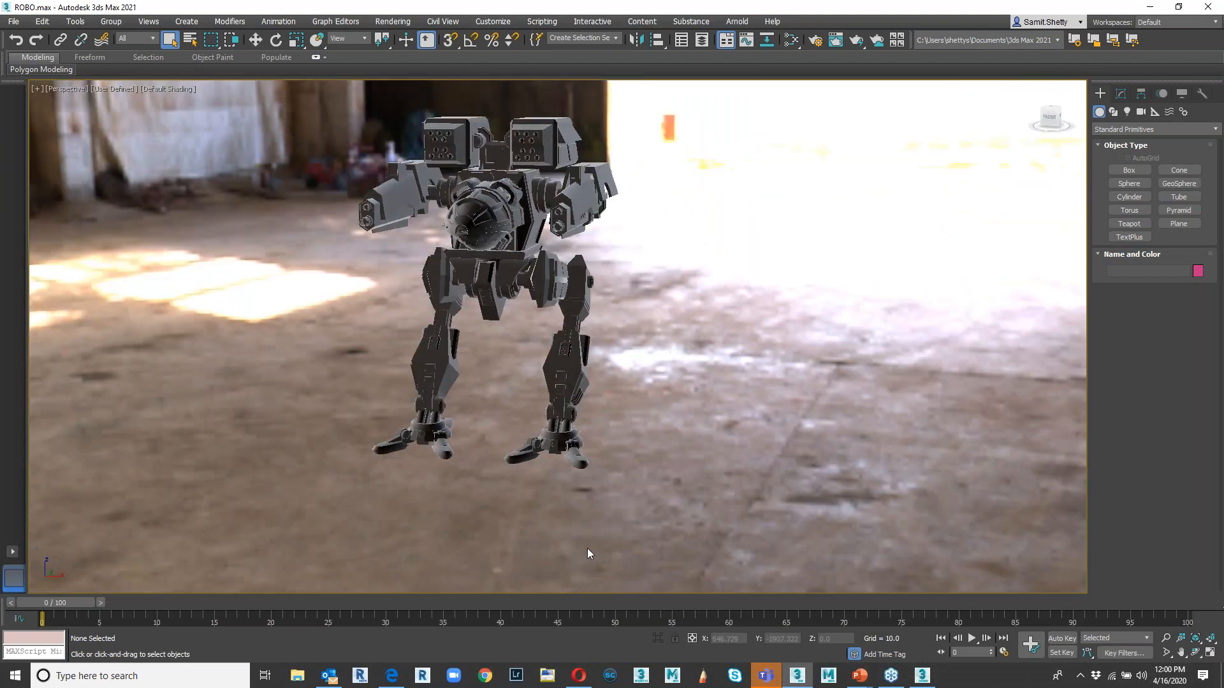
key(m)
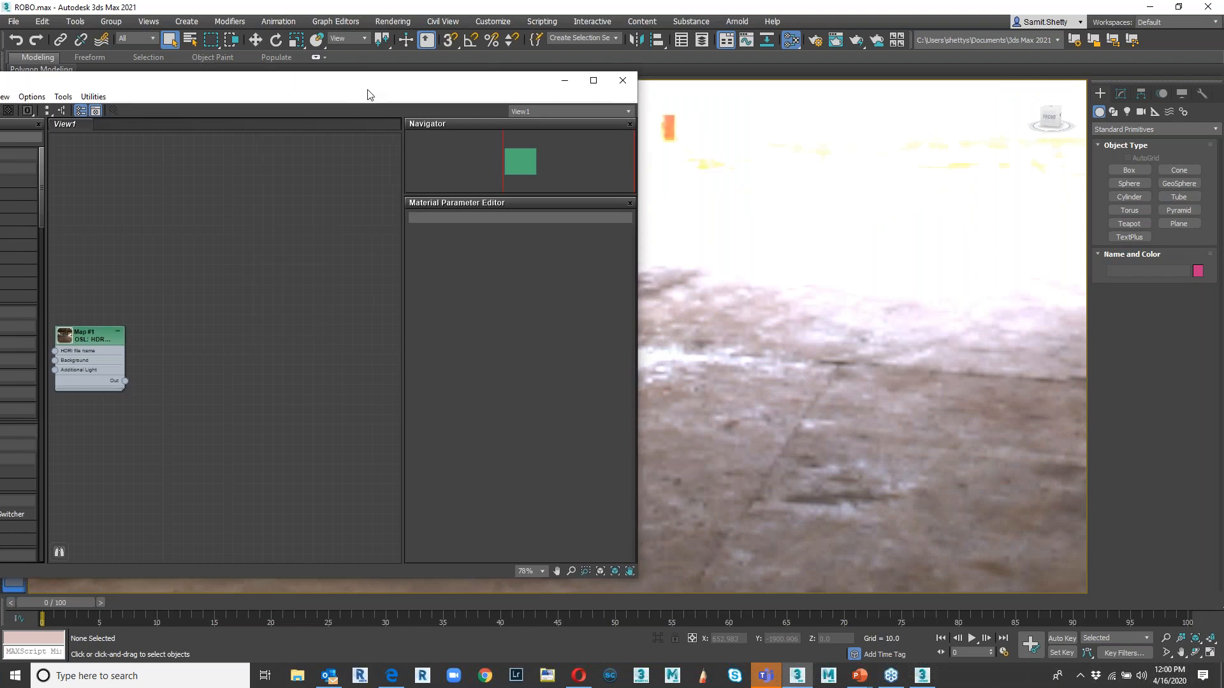
double_click(89, 336)
click(599, 348)
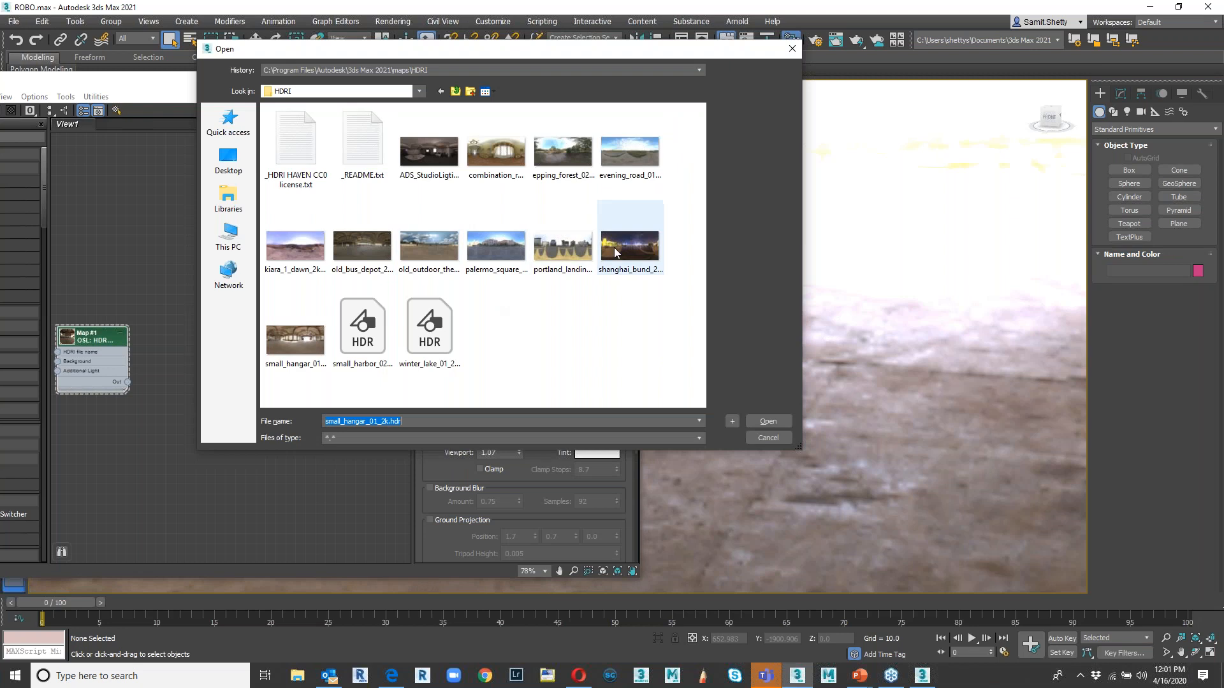
click(615, 253)
click(768, 421)
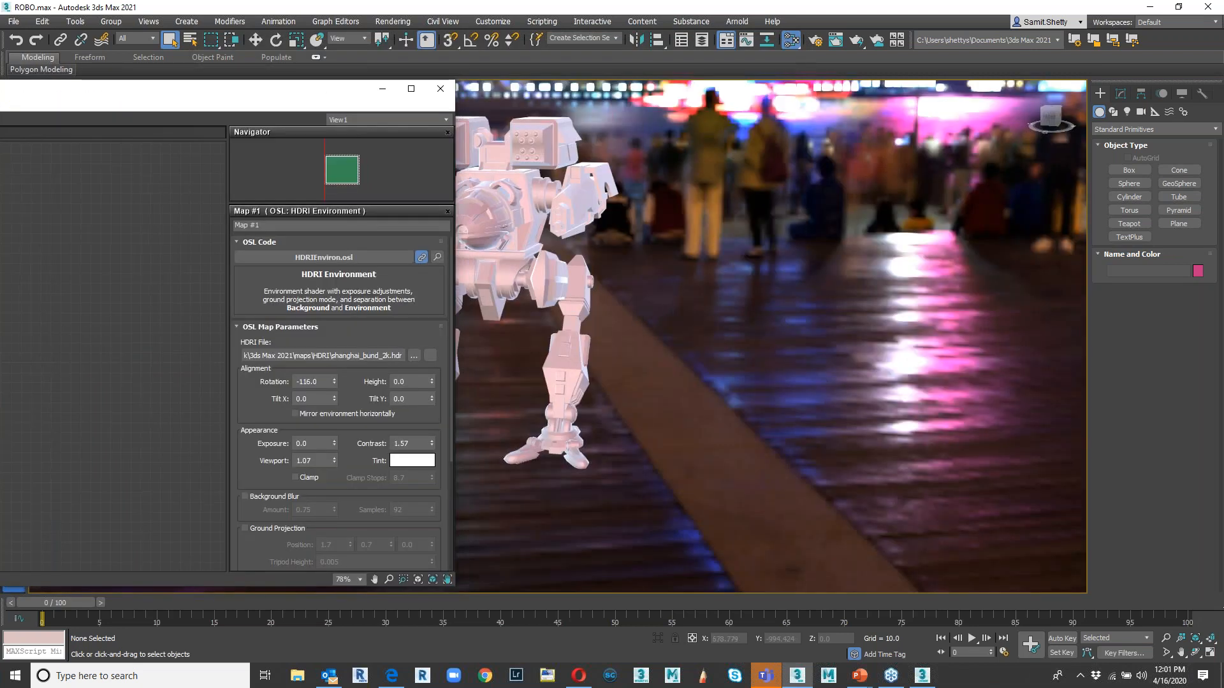
- Set the HDRI environment's rotation to -296 and lower its exposure to -6.543, viewing the robot against the darkened background
alt+middle_drag(803, 319, 752, 446)
drag(328, 95, 191, 75)
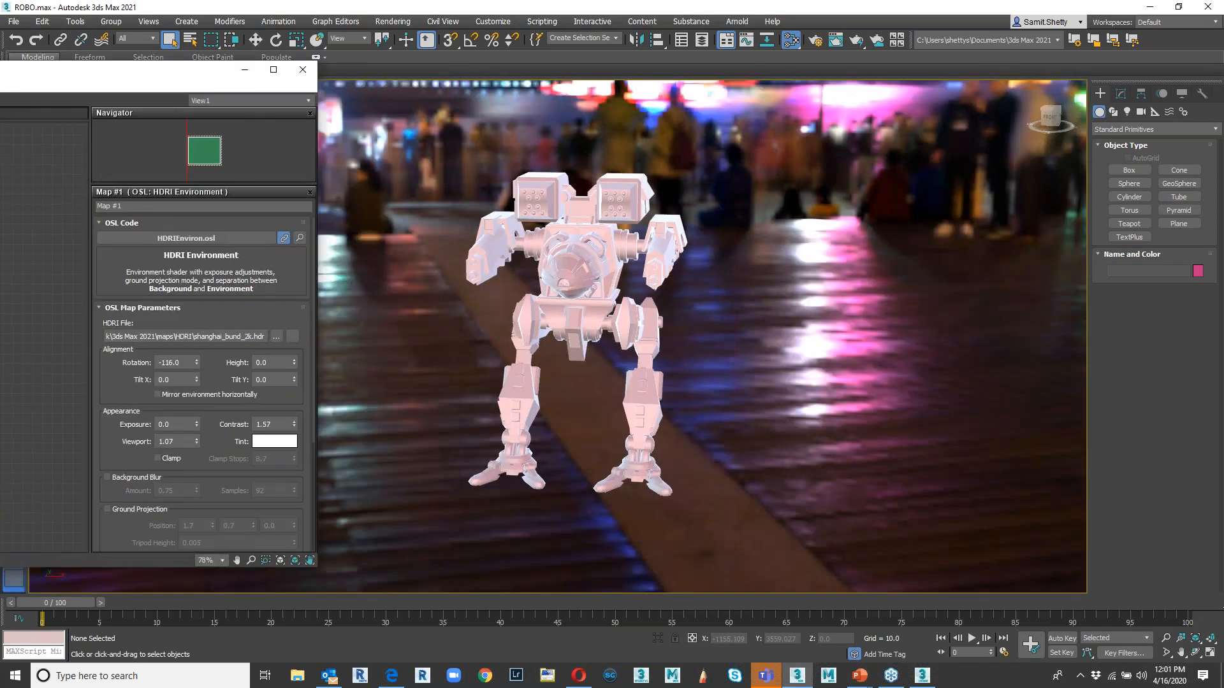
drag(197, 362, 160, 487)
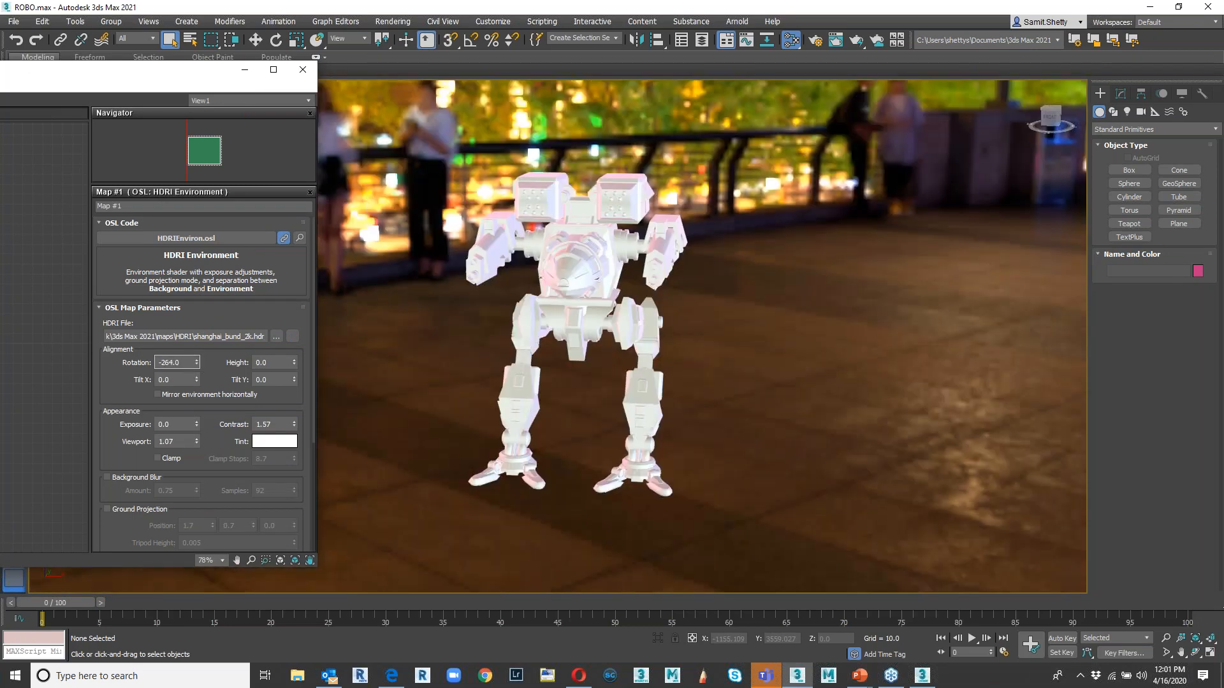
drag(197, 364, 191, 392)
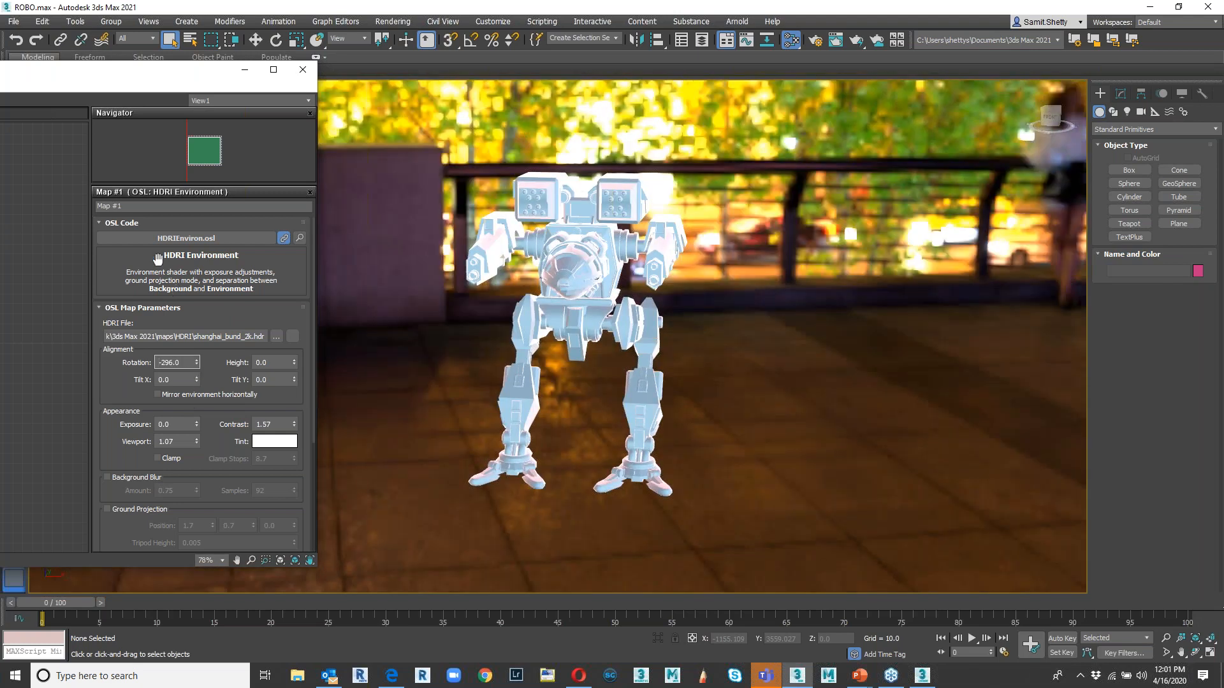
drag(197, 424, 85, 195)
mouse_move(196, 425)
mouse_down()
mouse_move(195, 470)
mouse_move(193, 447)
mouse_up()
click(245, 71)
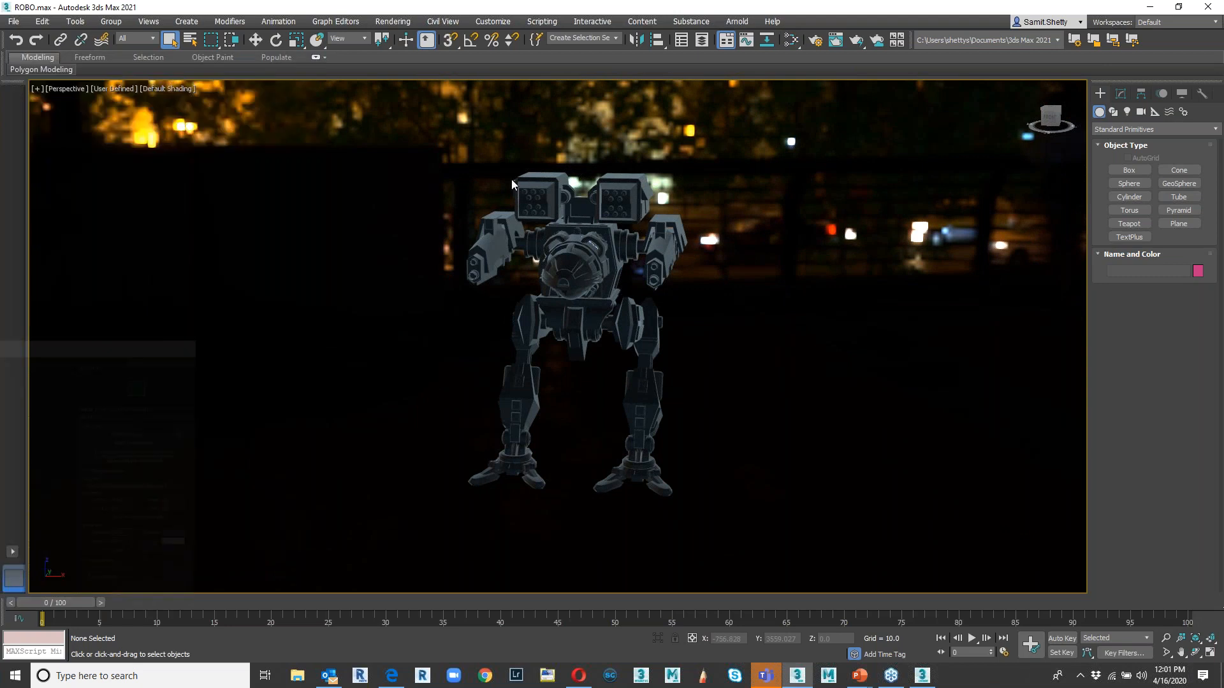
mouse_move(614, 238)
alt+middle_down()
mouse_move(607, 212)
mouse_move(594, 235)
alt+middle_up()
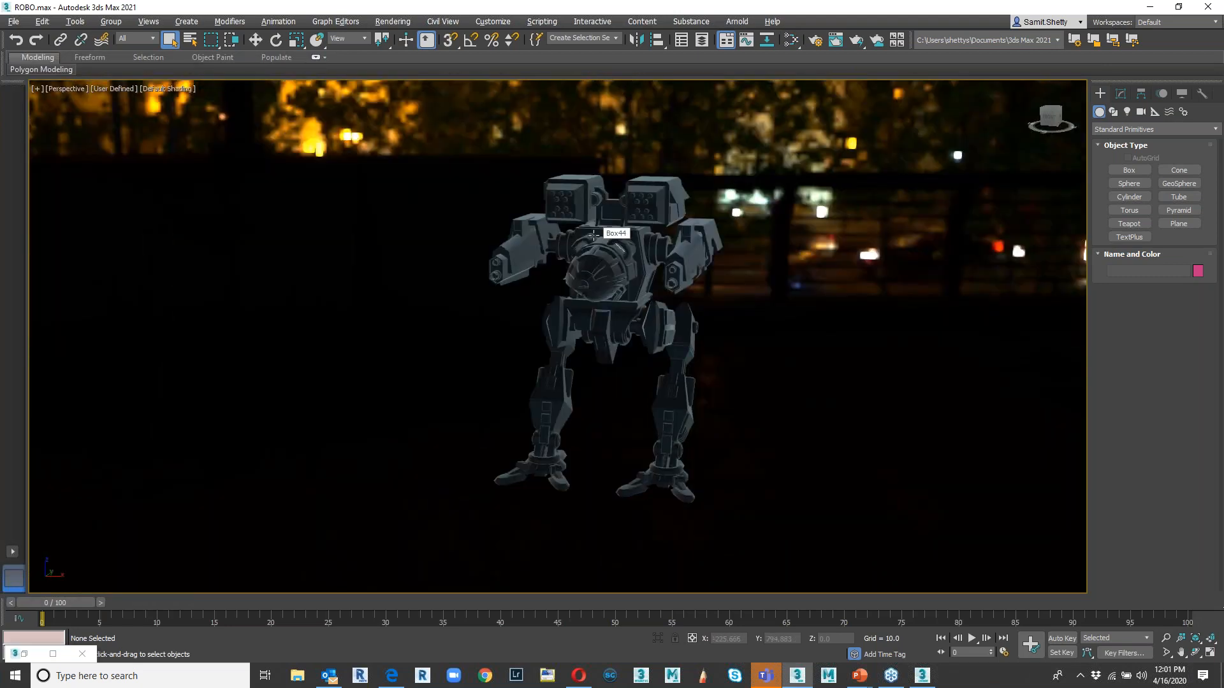
- Bring back the Slate Material Editor, make room beside the HDRI Environment node and find the HDRI Lights map among the OSL environment maps
click(24, 654)
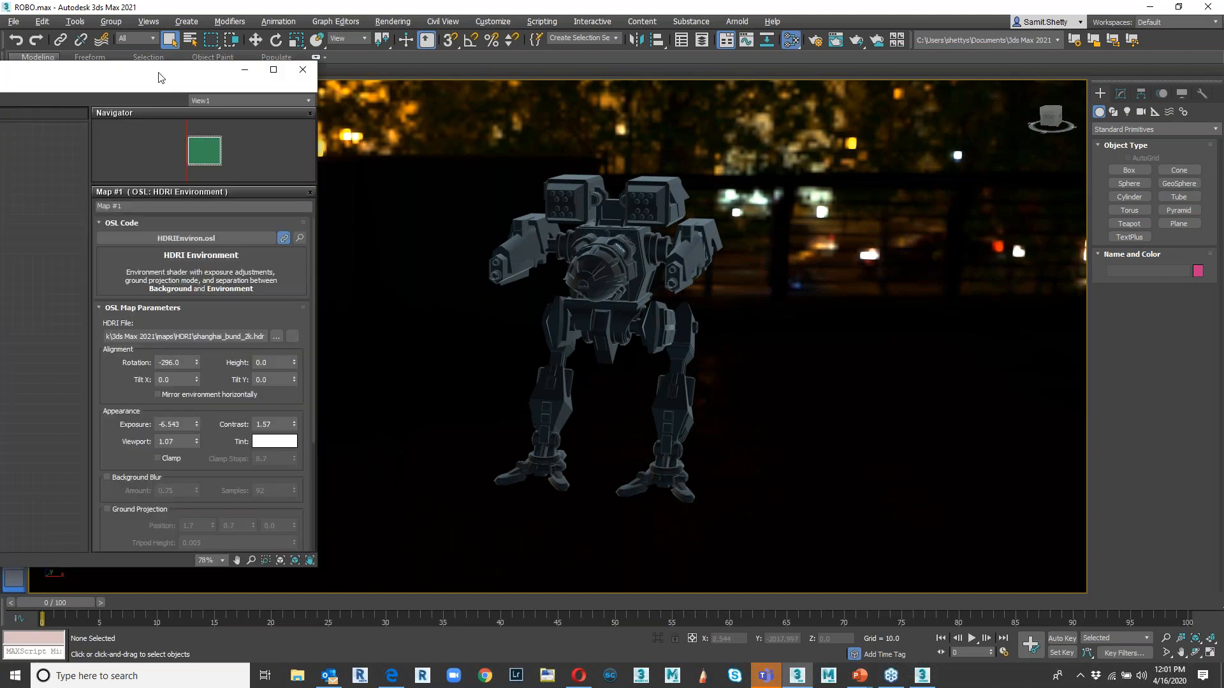
drag(158, 73, 329, 105)
alt+middle_drag(705, 302, 912, 330)
drag(331, 115, 514, 102)
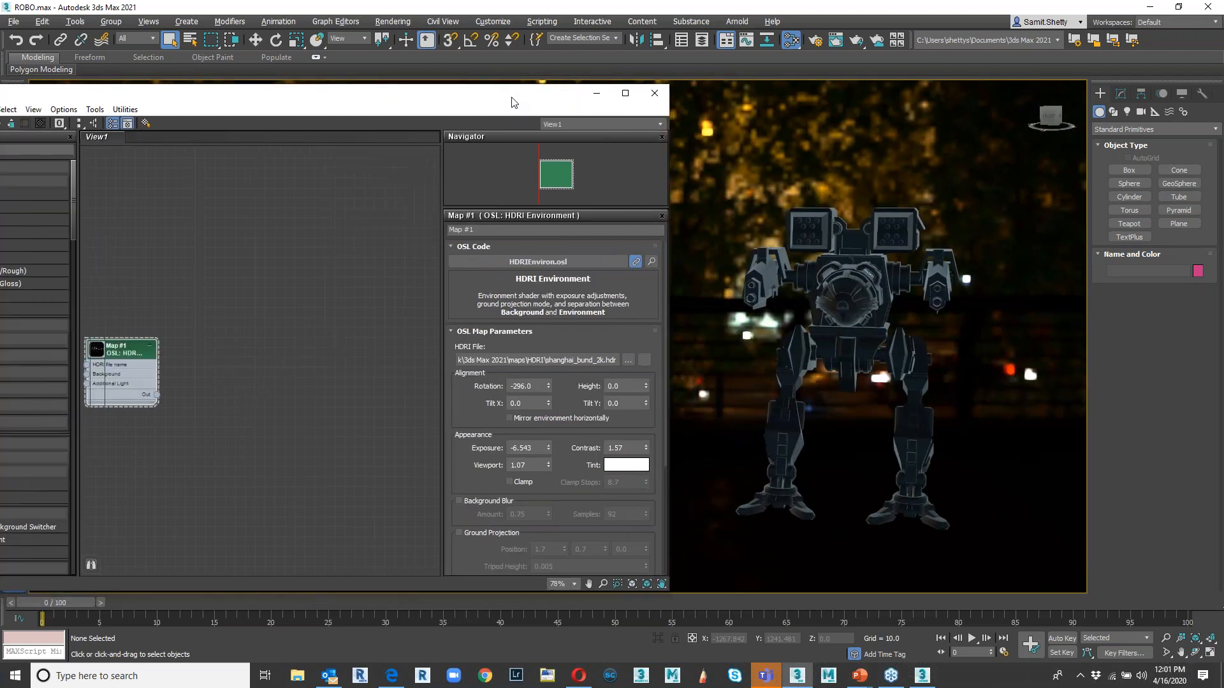
drag(117, 352, 216, 341)
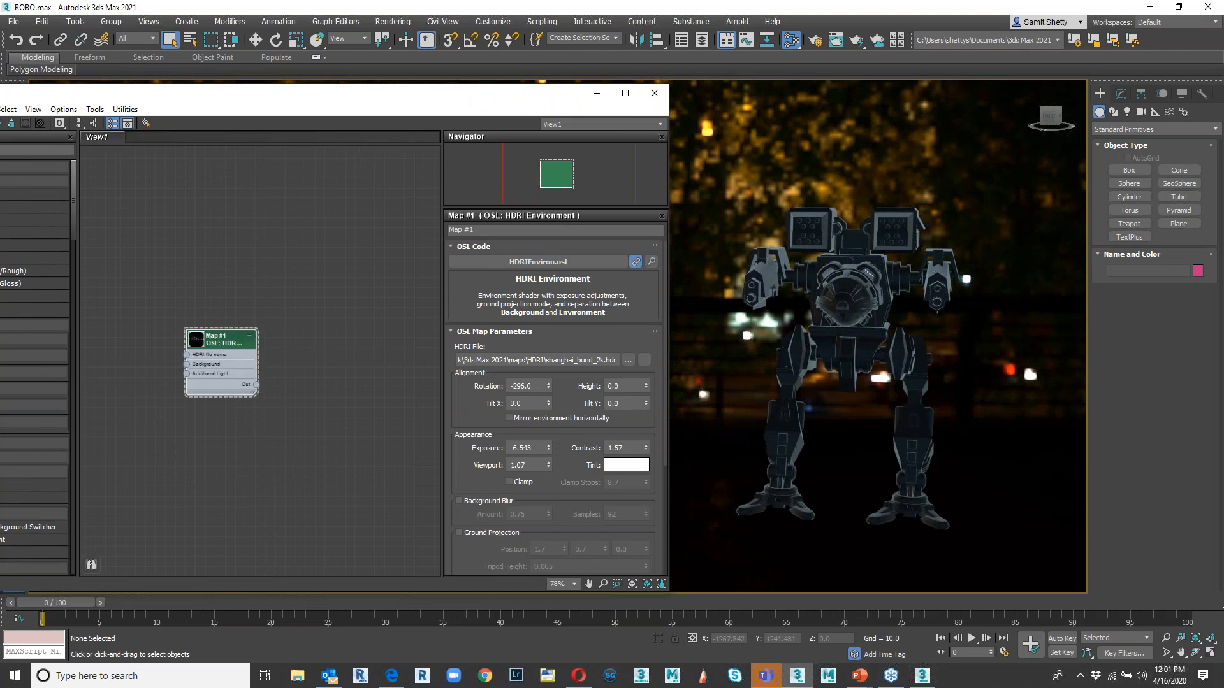
drag(205, 100, 298, 76)
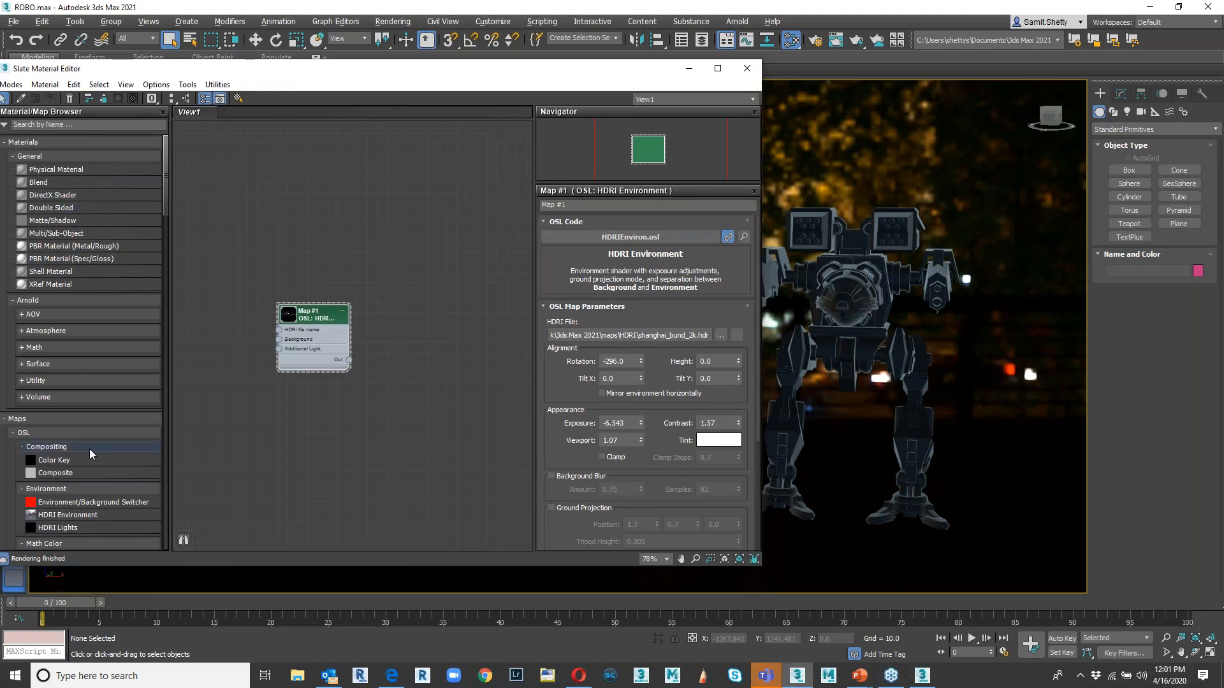
scroll(90, 448, down, 3)
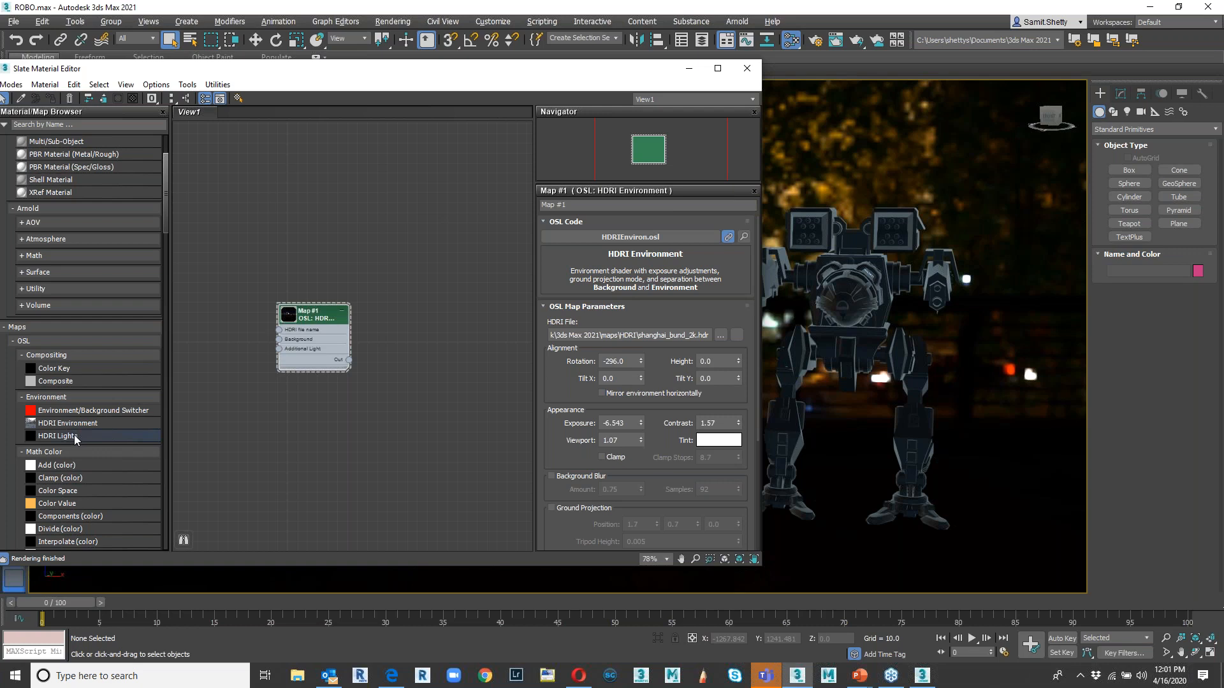
drag(322, 308, 324, 313)
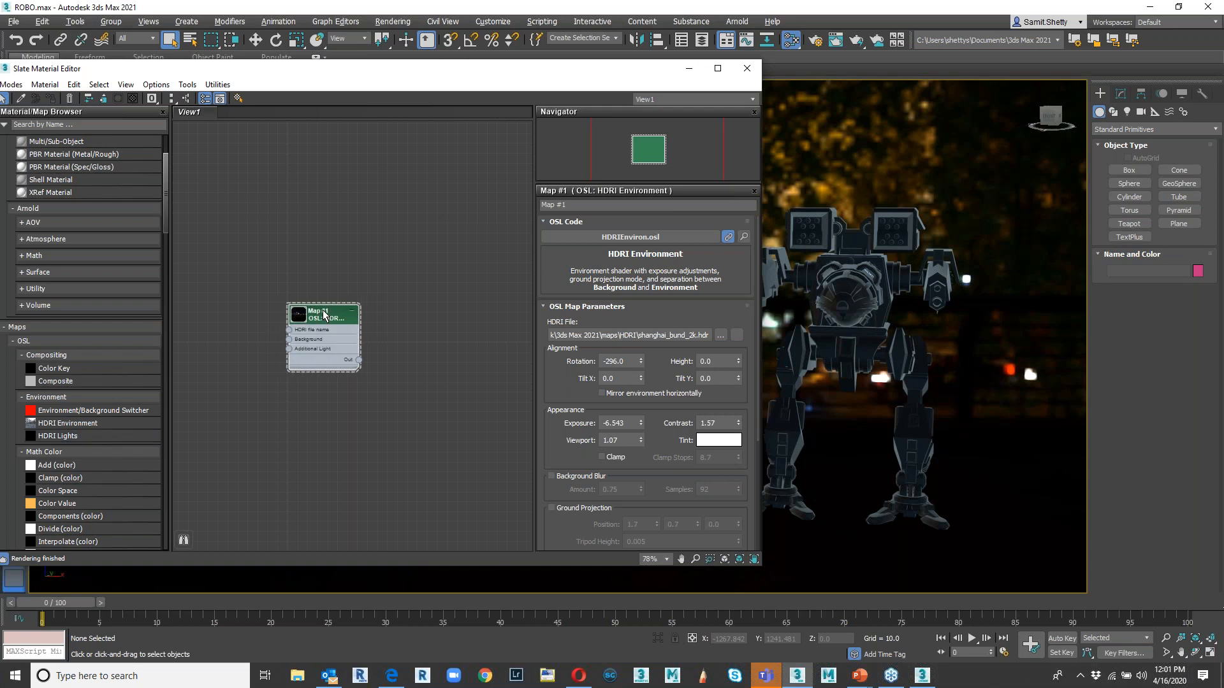
scroll(323, 314, up, 4)
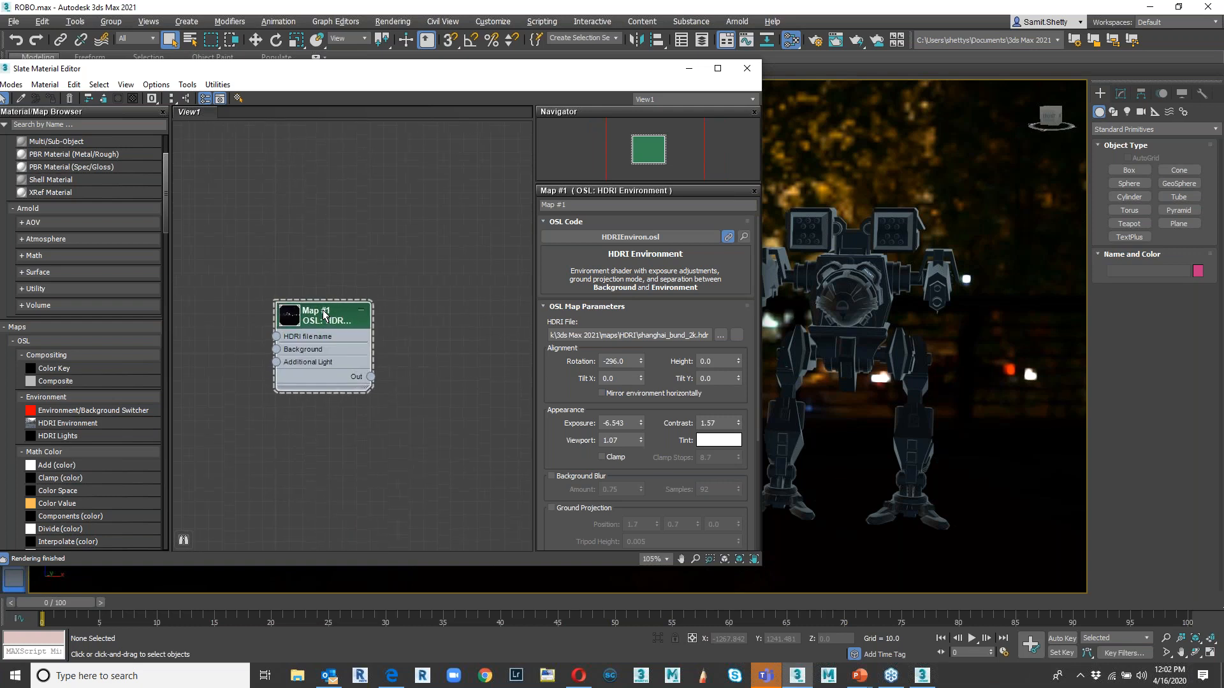
drag(65, 436, 278, 340)
click(376, 164)
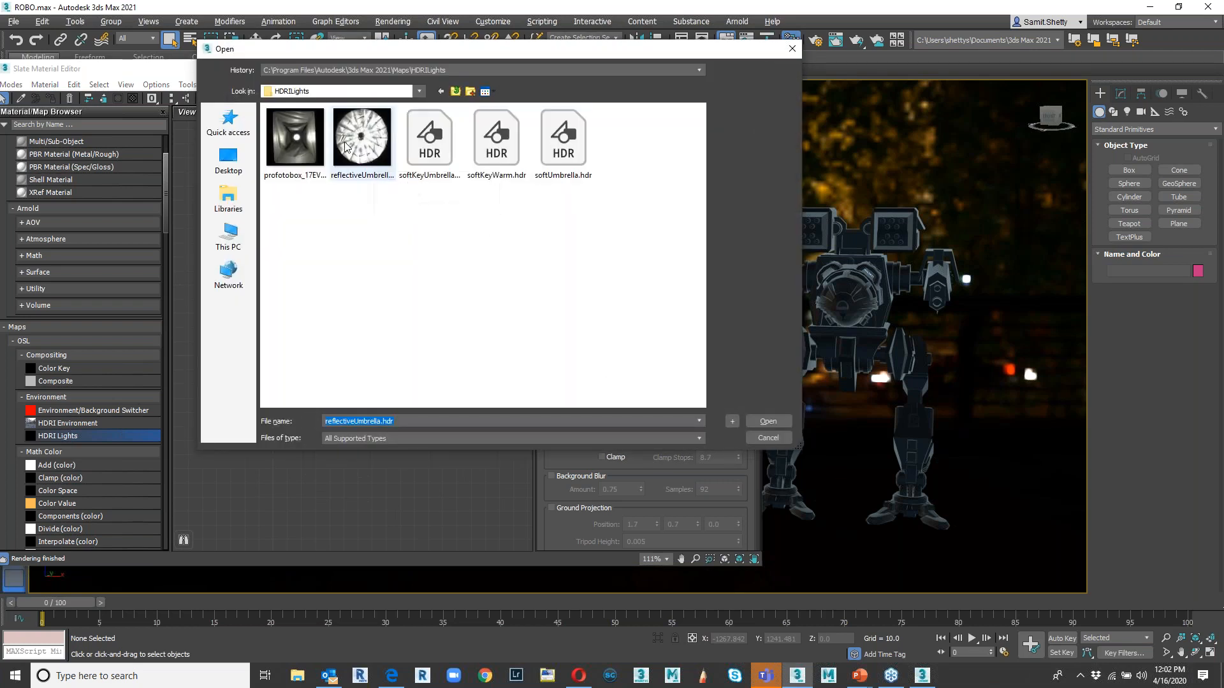
click(357, 151)
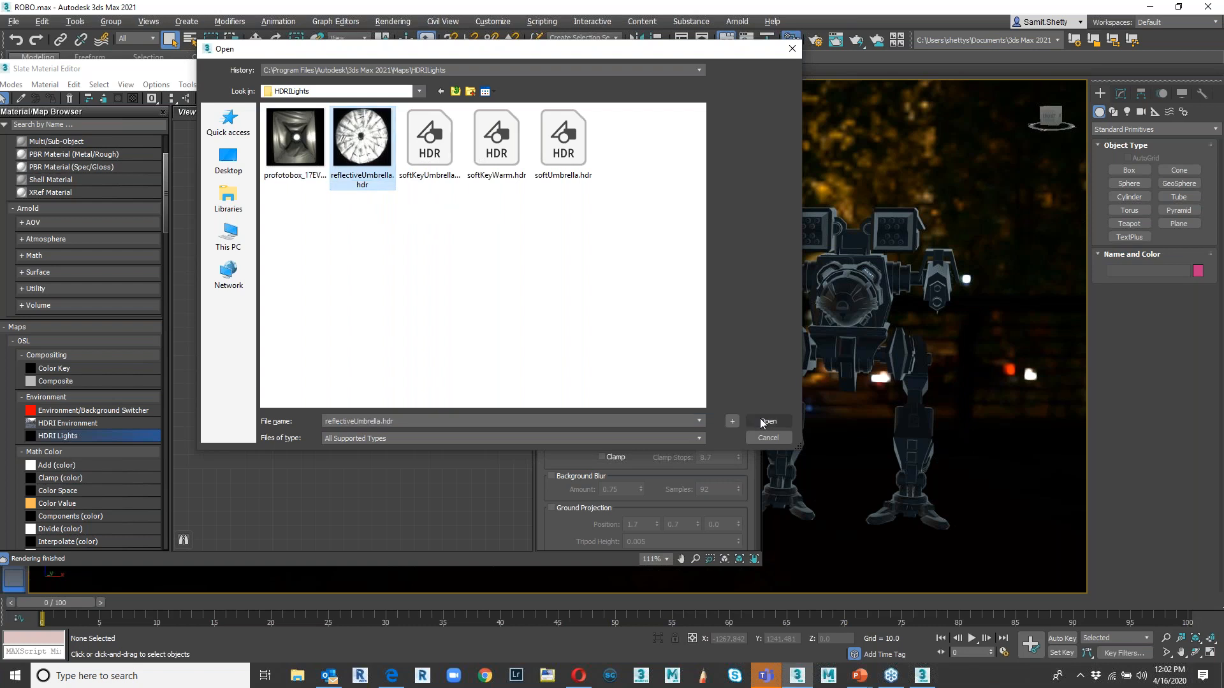
click(768, 437)
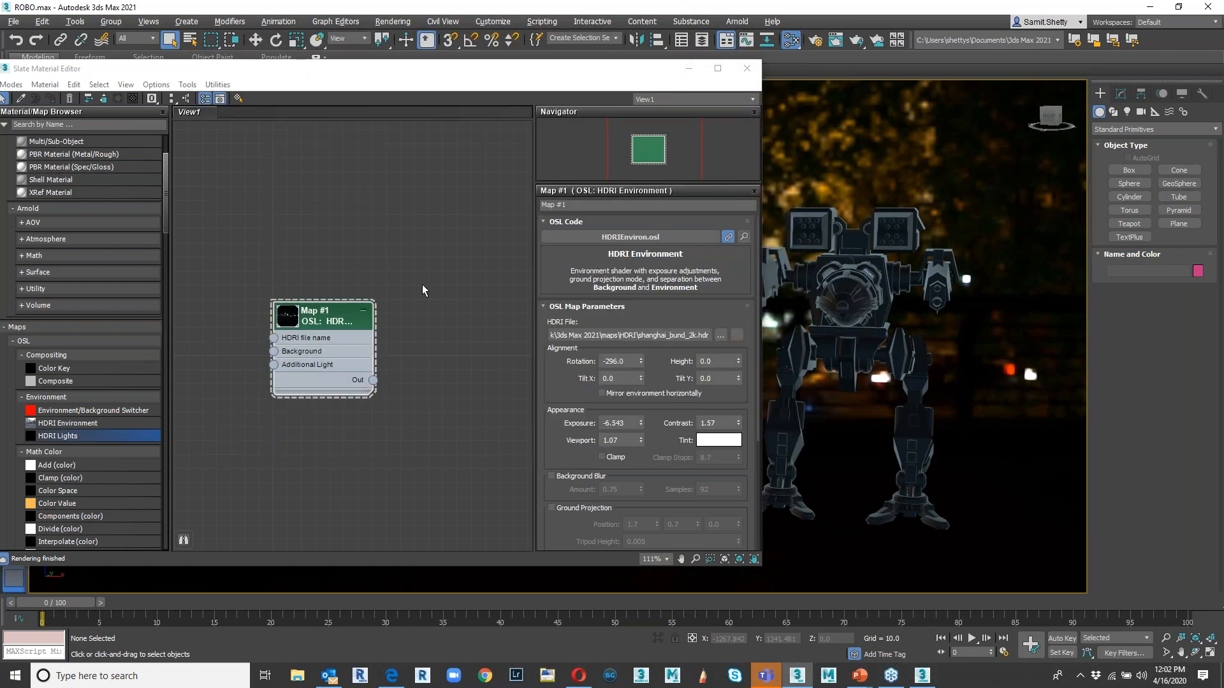
- Add an HDRI Lights map using reflectiveUmbrella.hdr and connect its output to the HDRI Environment's Additional Light input
scroll(217, 341, down, 2)
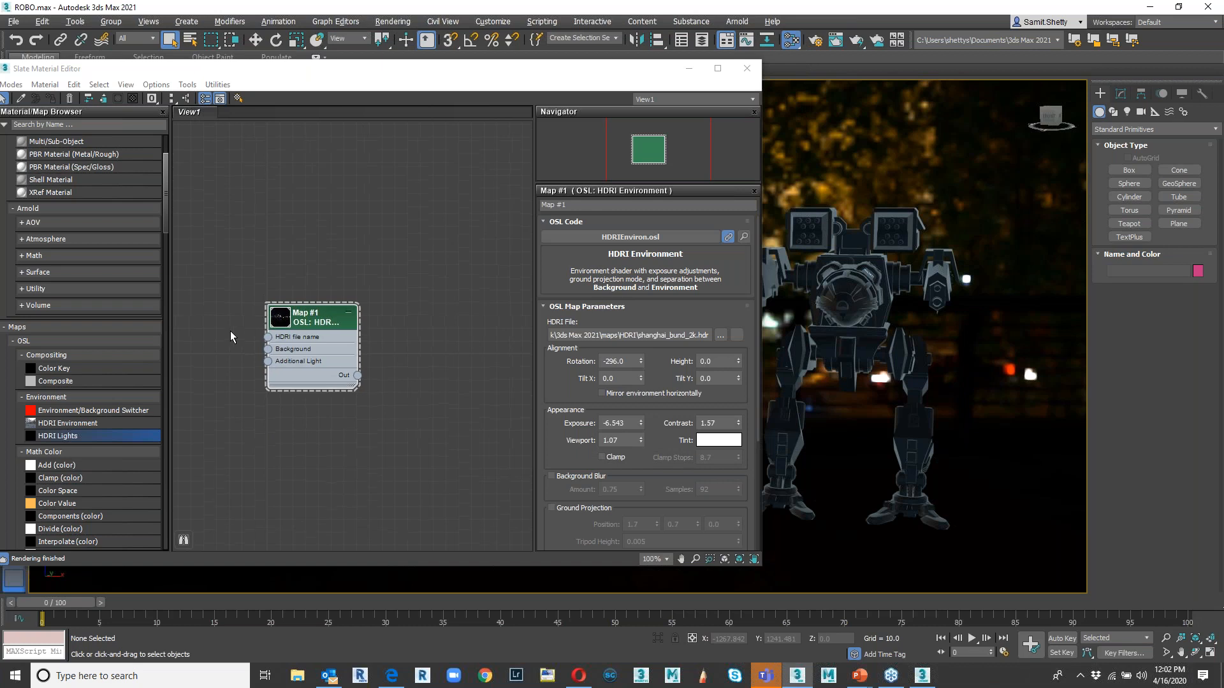
drag(305, 322, 369, 309)
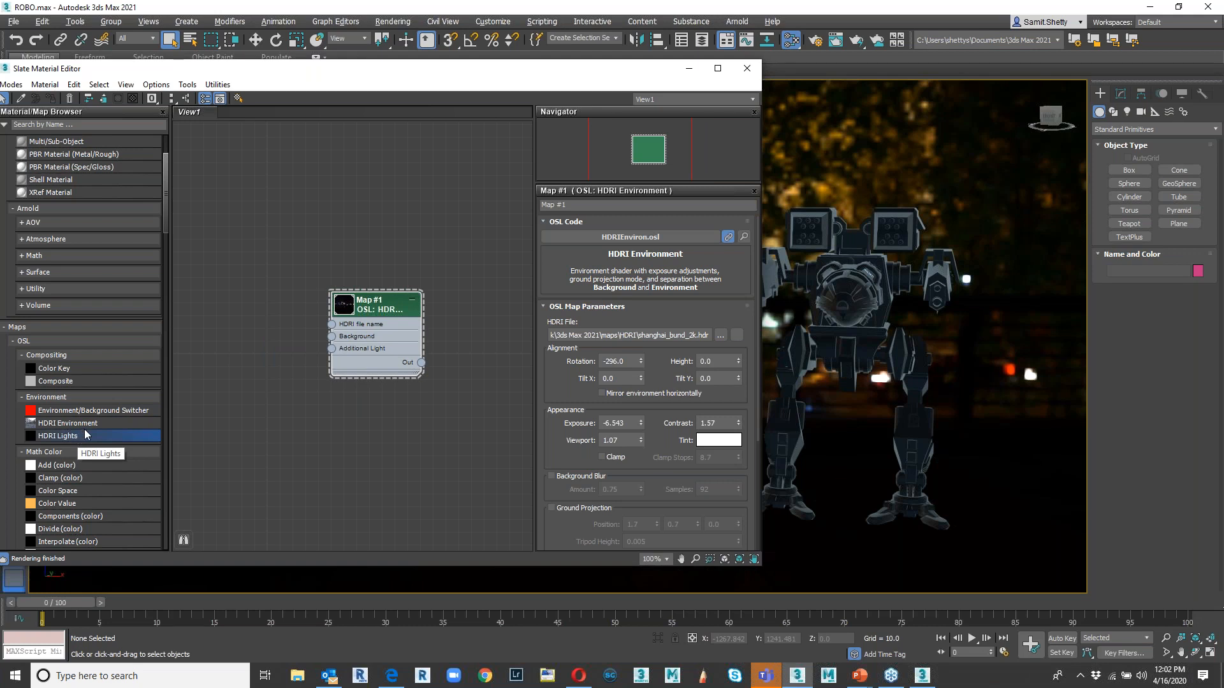
drag(56, 436, 211, 373)
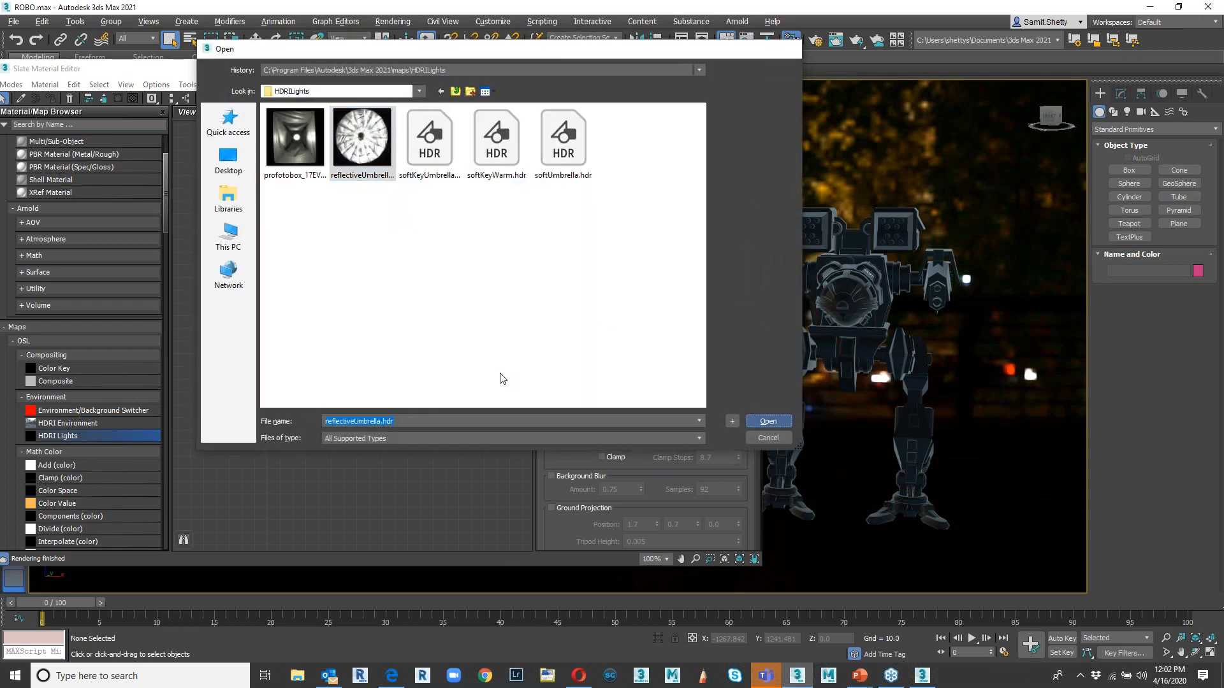
key(Return)
drag(255, 510, 340, 329)
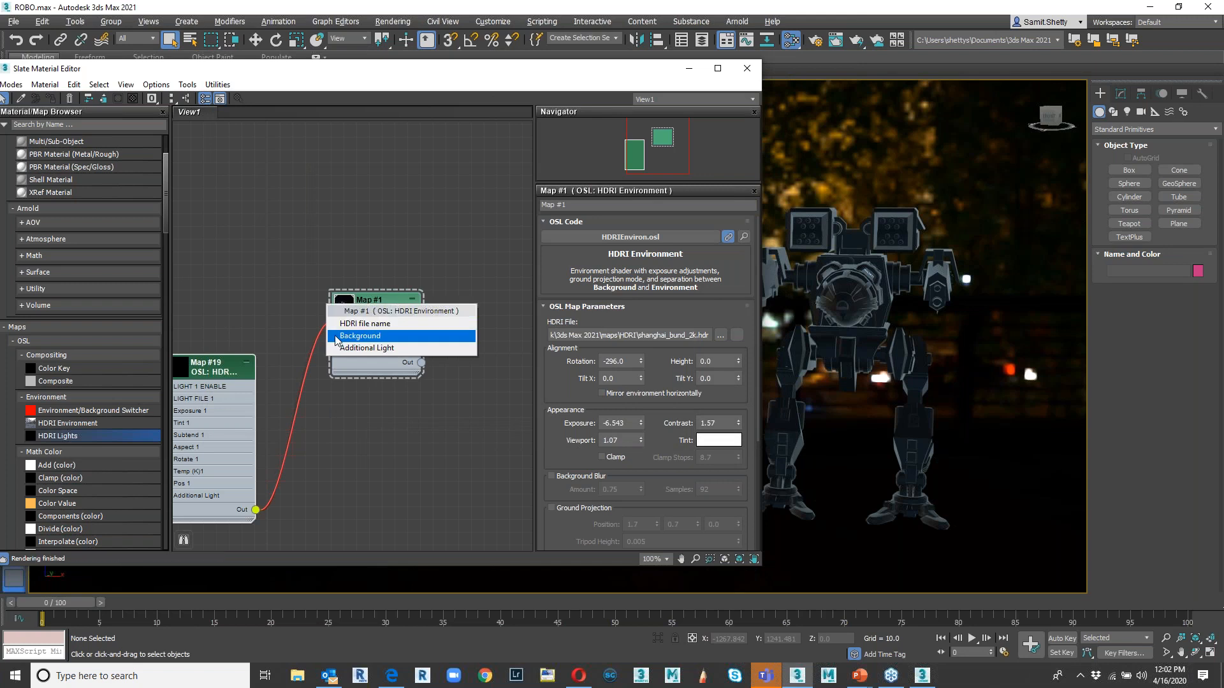
click(357, 348)
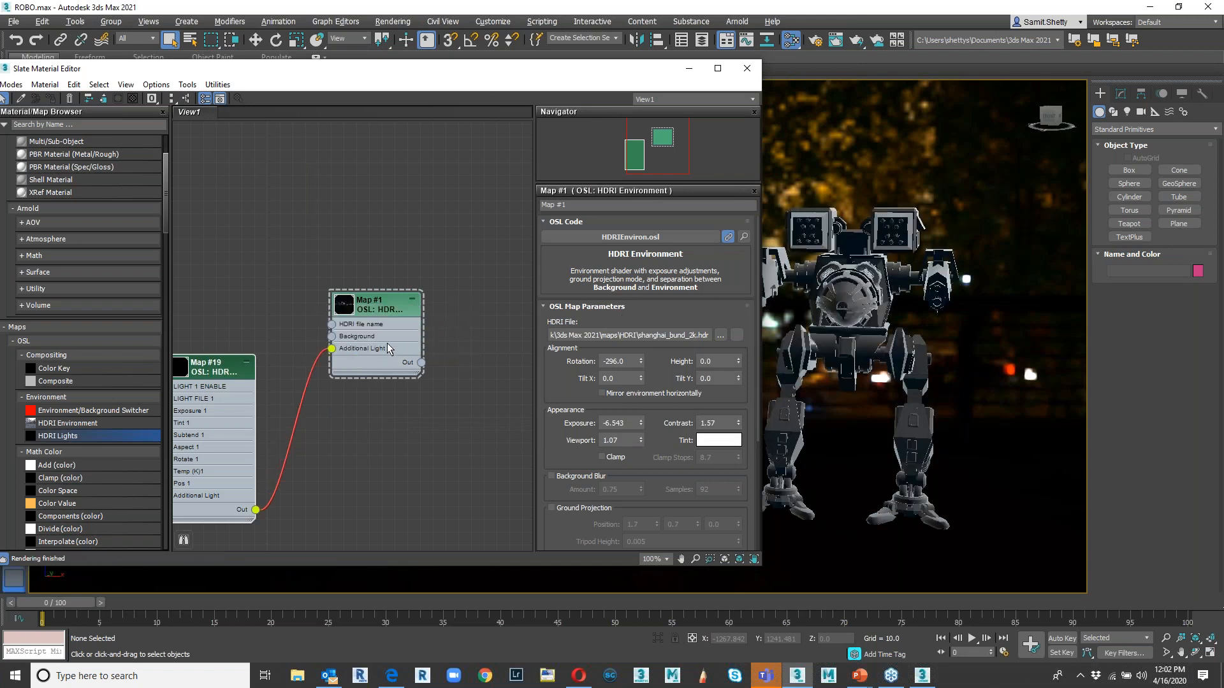
- Reposition the HDRI Lights node, set Light 1's exposure to 4.74 and switch the light off and on again
drag(184, 374, 222, 221)
drag(552, 68, 480, 76)
double_click(196, 226)
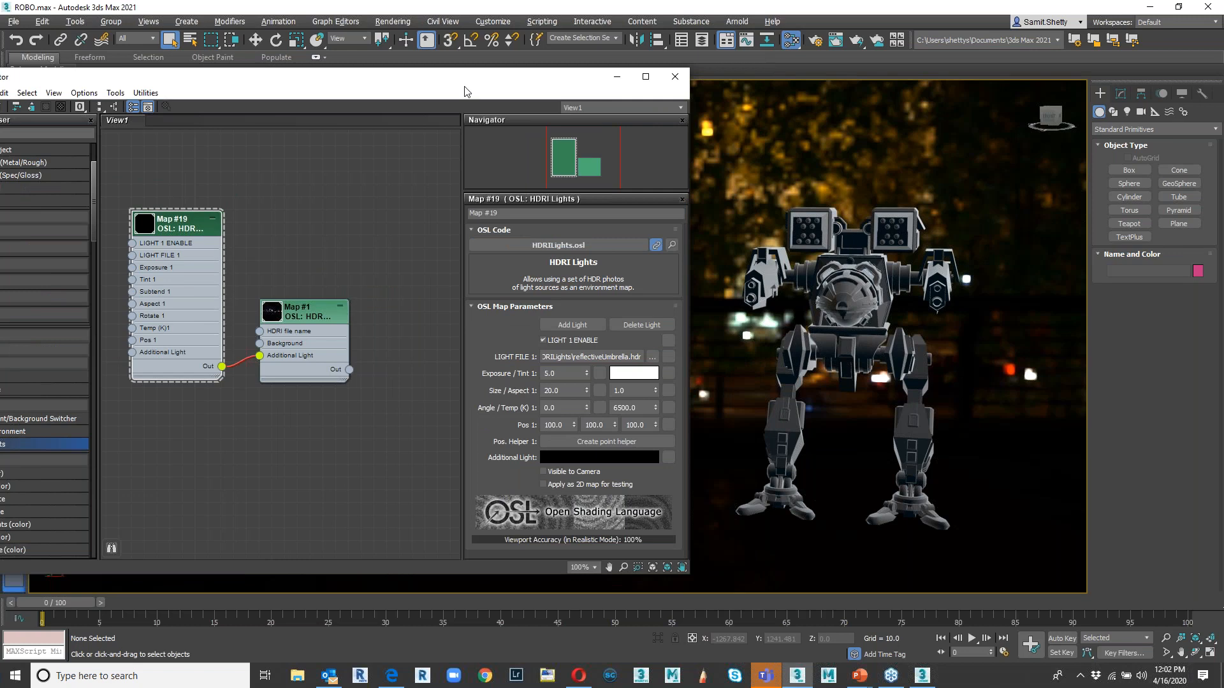
drag(383, 76, 266, 52)
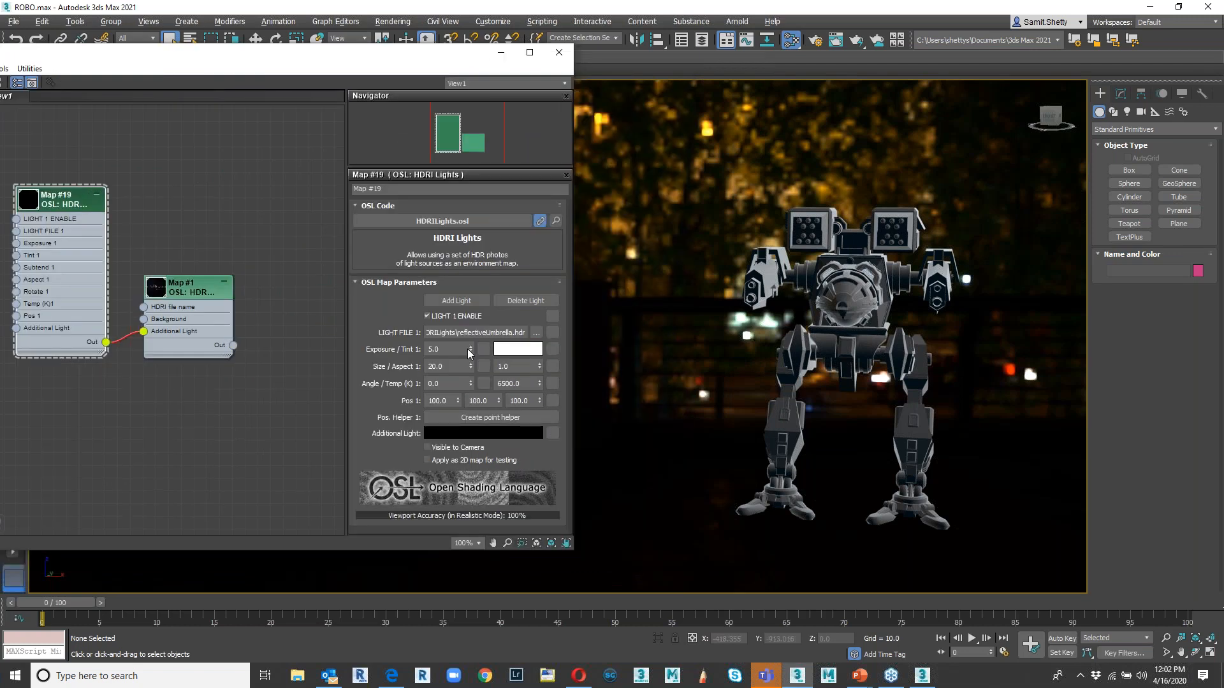
drag(469, 355, 470, 368)
click(426, 316)
click(426, 316)
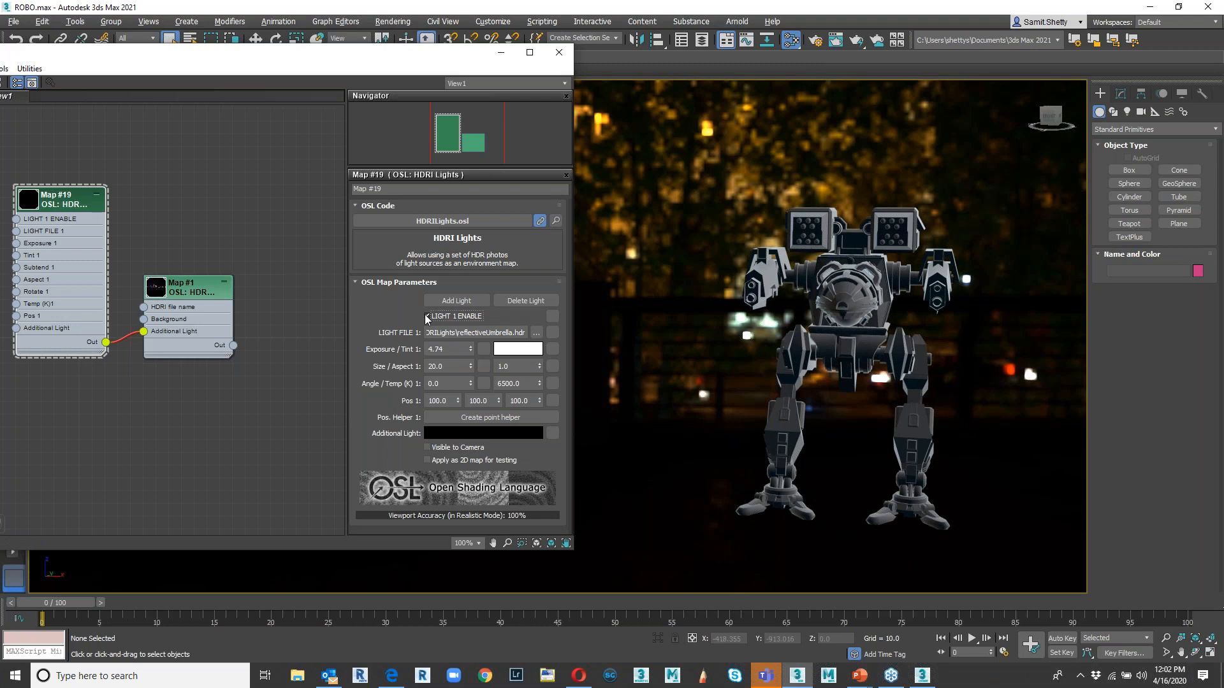
- Set Light 1's size to 19.2, angle to 110 and tint to a light cyan
mouse_move(470, 366)
mouse_down()
mouse_move(484, 304)
mouse_move(461, 383)
mouse_move(488, 306)
mouse_move(483, 381)
mouse_move(480, 364)
mouse_up()
click(524, 351)
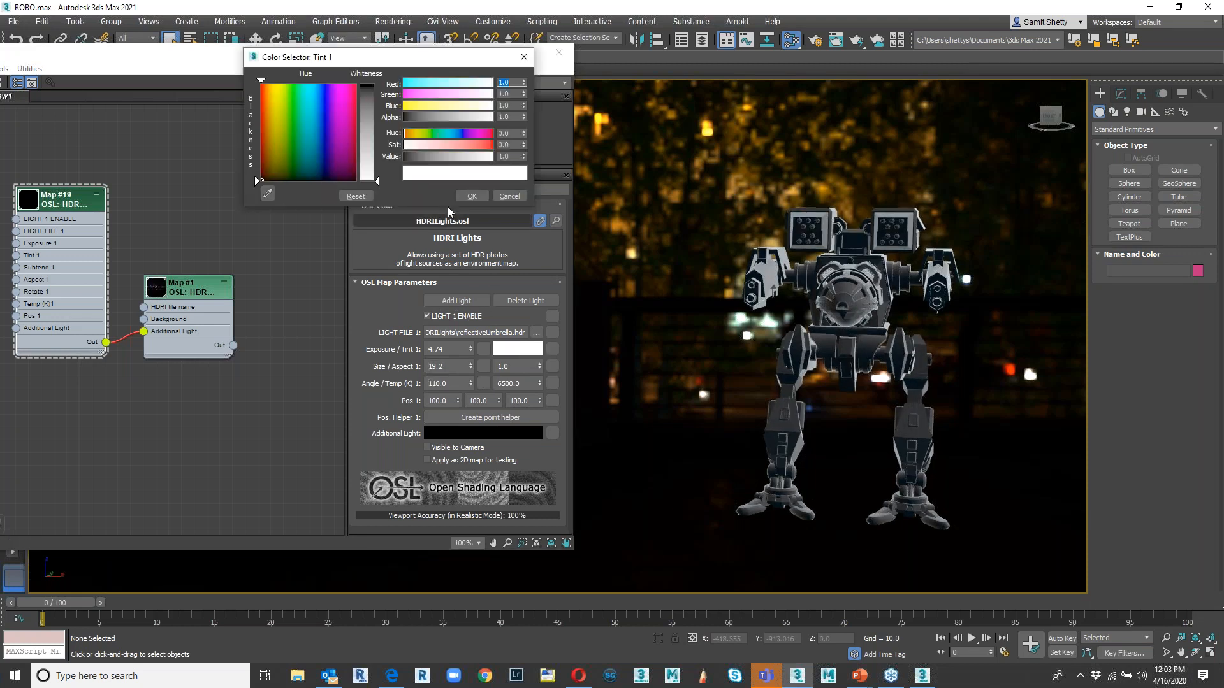
click(310, 98)
click(365, 109)
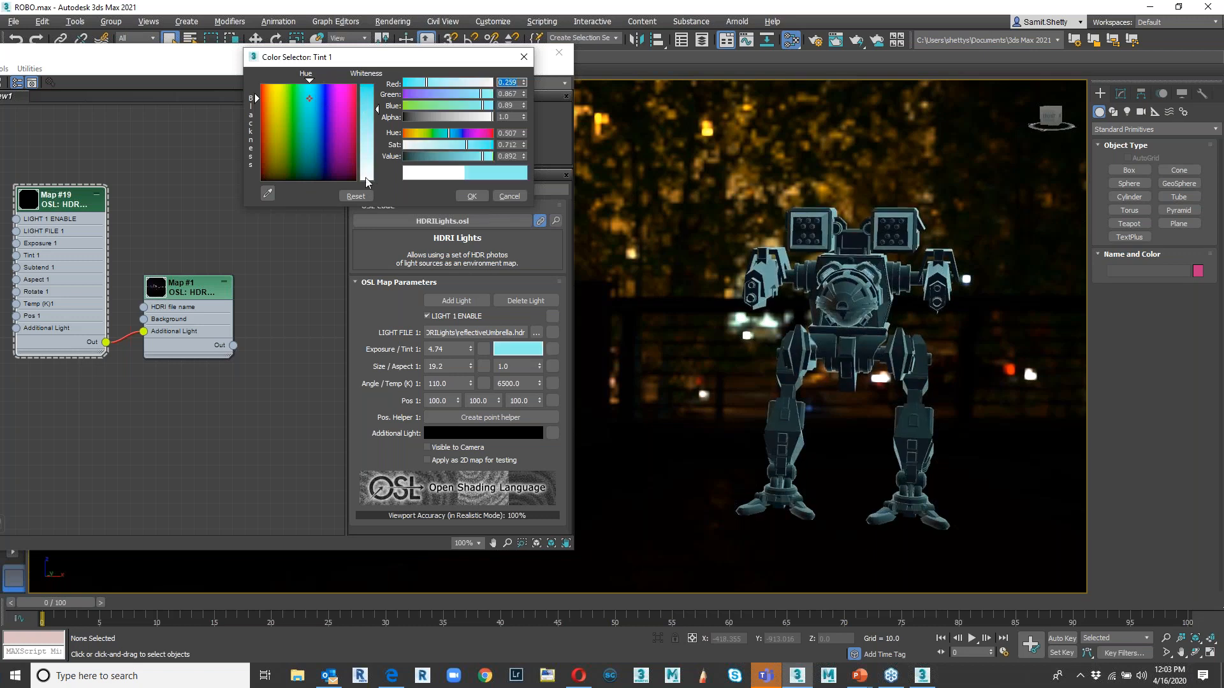
click(471, 196)
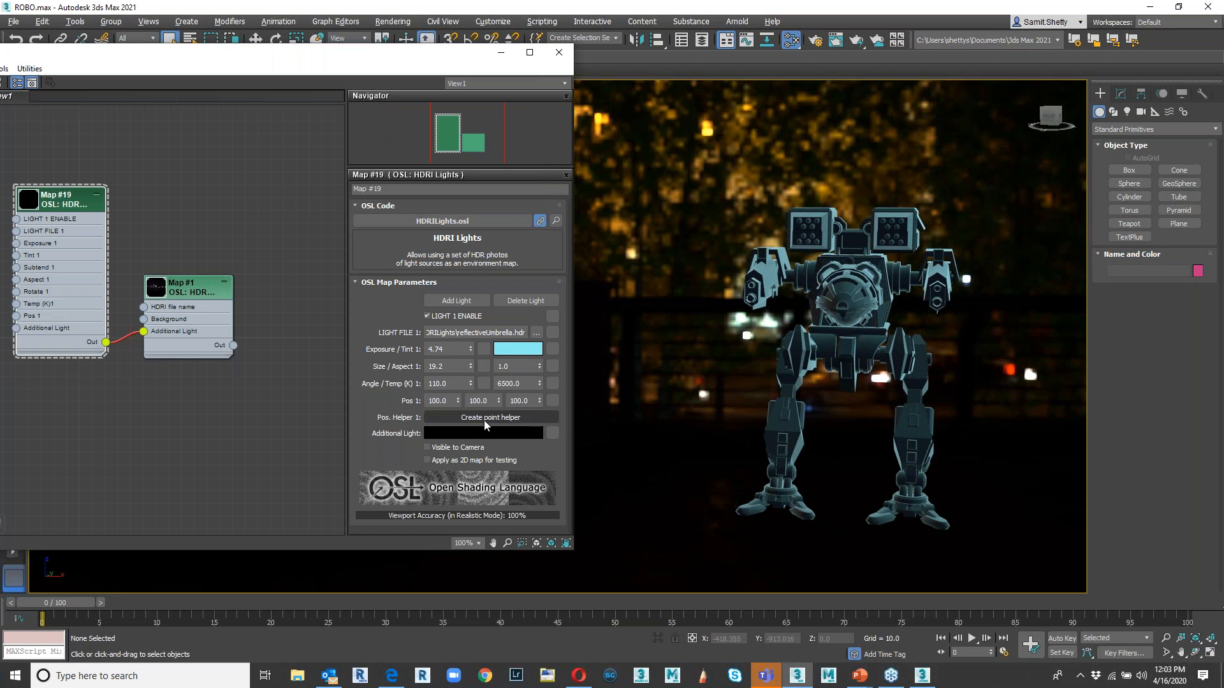
- Show all four viewports with the Slate Material Editor moved aside, enlarge the perspective viewport and fit the whole robot in the other views
alt+middle_drag(758, 381, 804, 390)
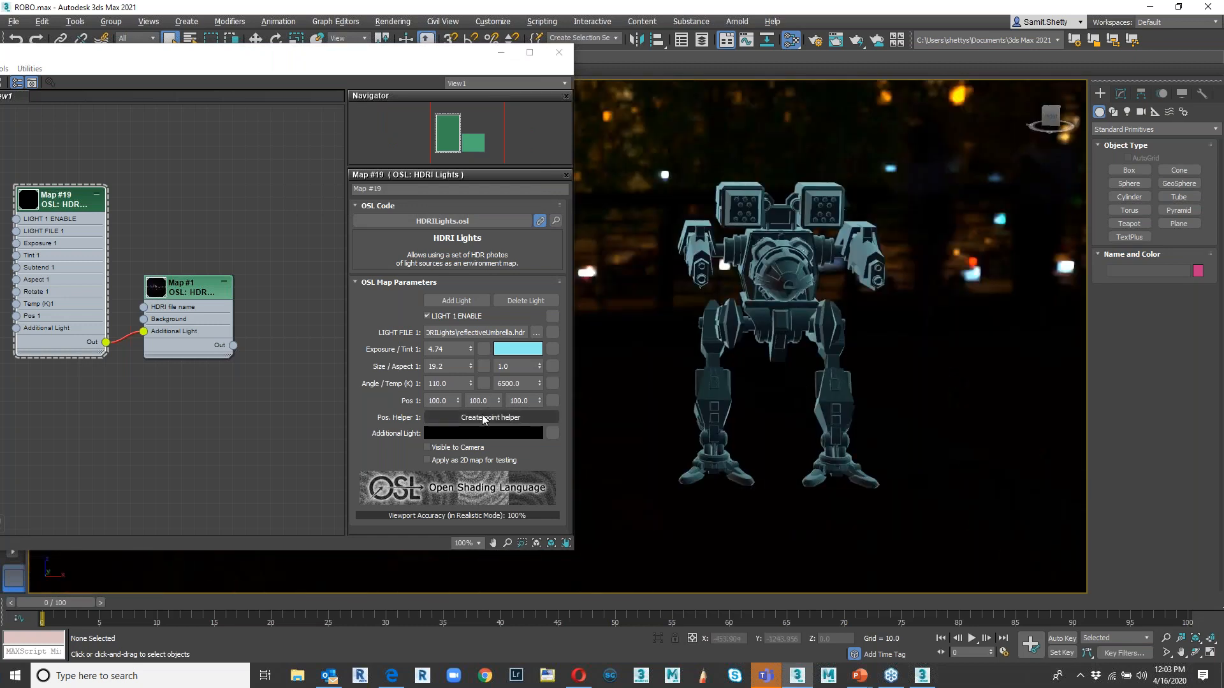
click(1203, 654)
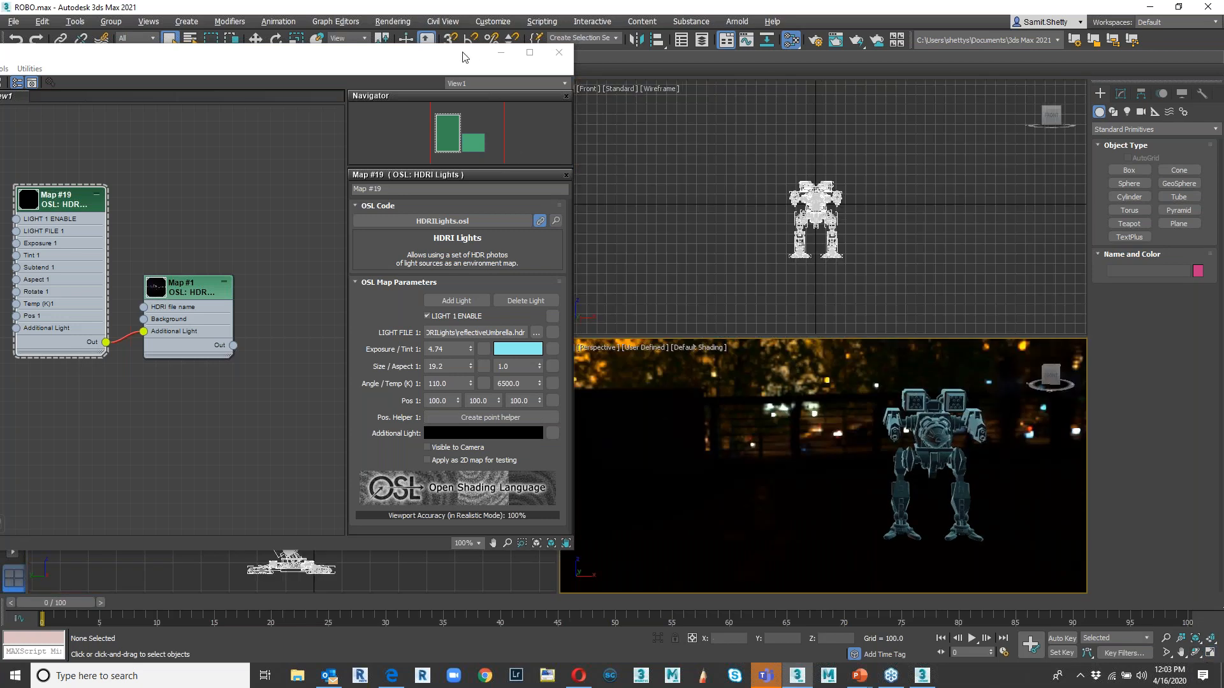
drag(459, 55, 328, 180)
click(559, 336)
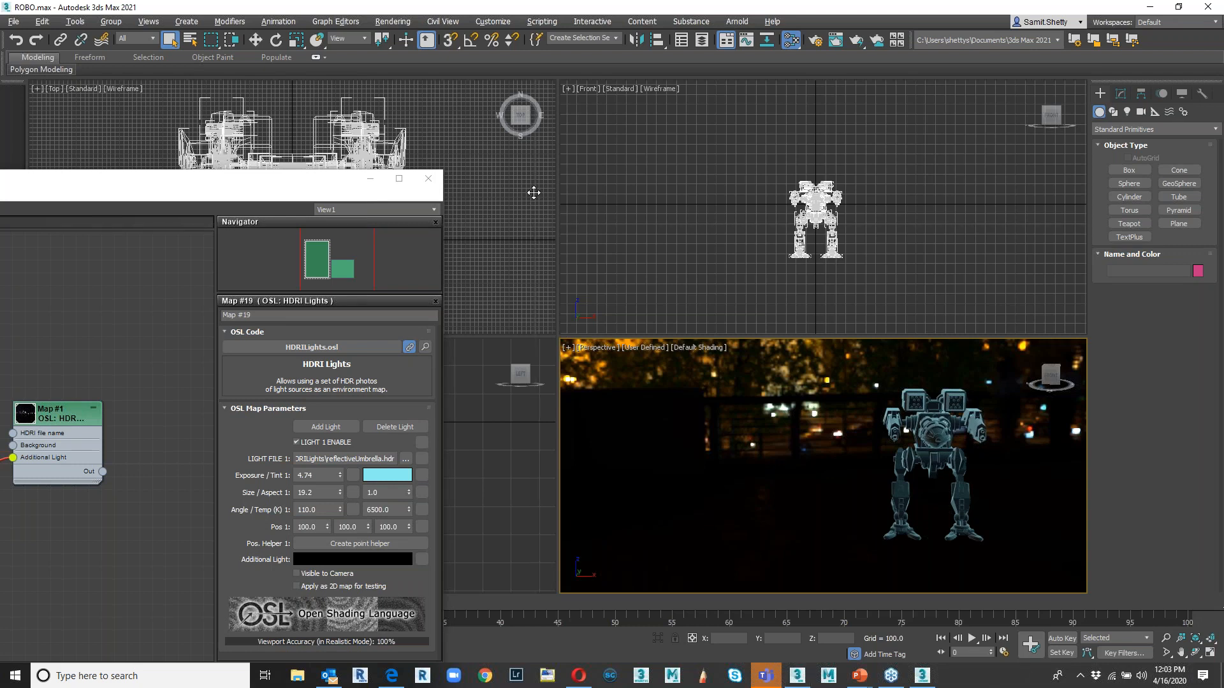
drag(533, 193, 534, 192)
scroll(808, 145, down, 3)
scroll(319, 111, down, 8)
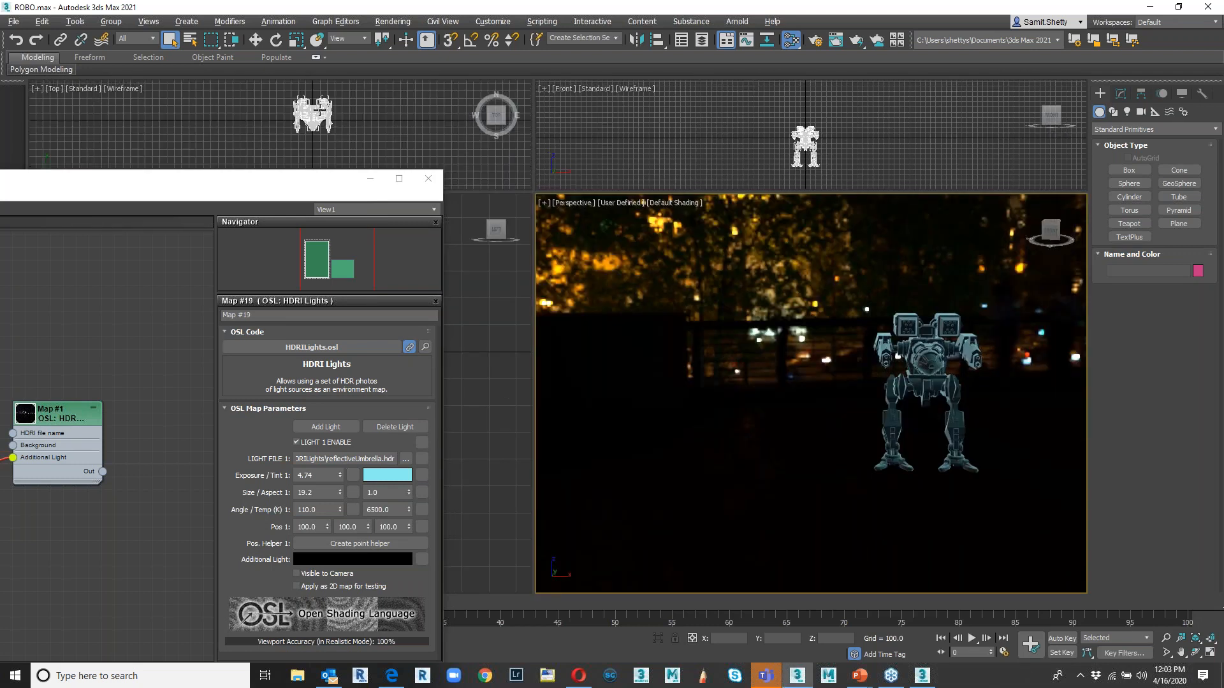
scroll(465, 297, down, 5)
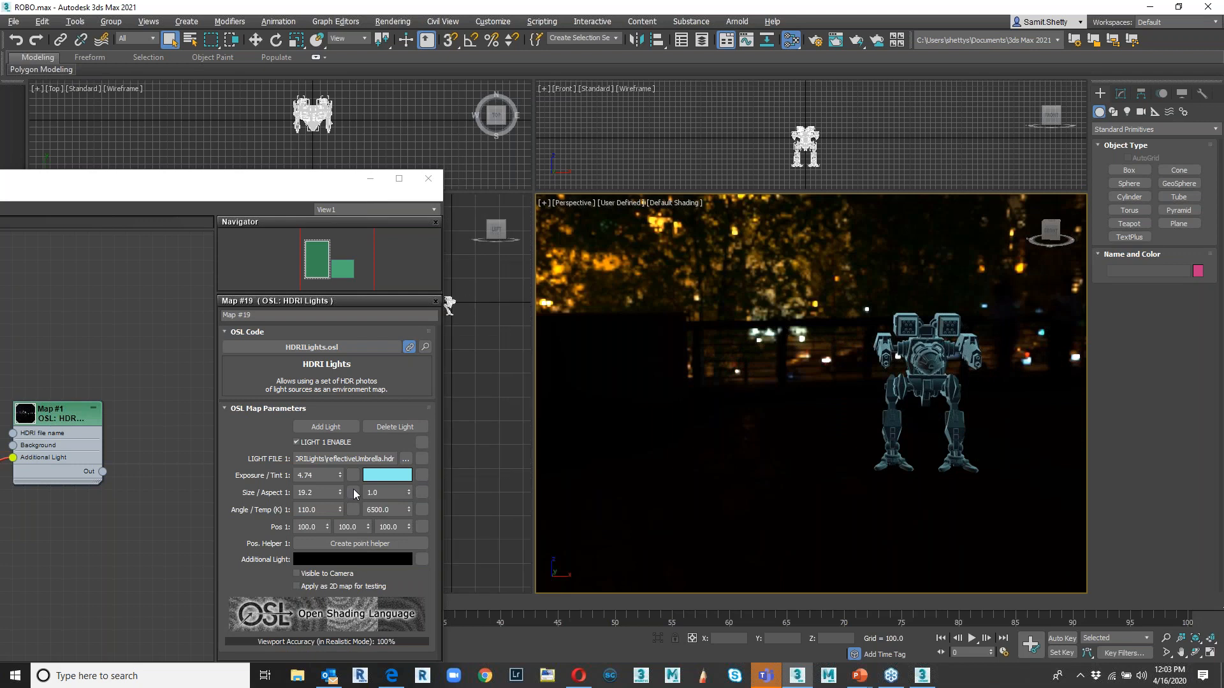
- Create a point helper for Light 1, move it to about X 401, Y 372, Z 165, and set exposure to 5.31 and size to 19.94
click(360, 543)
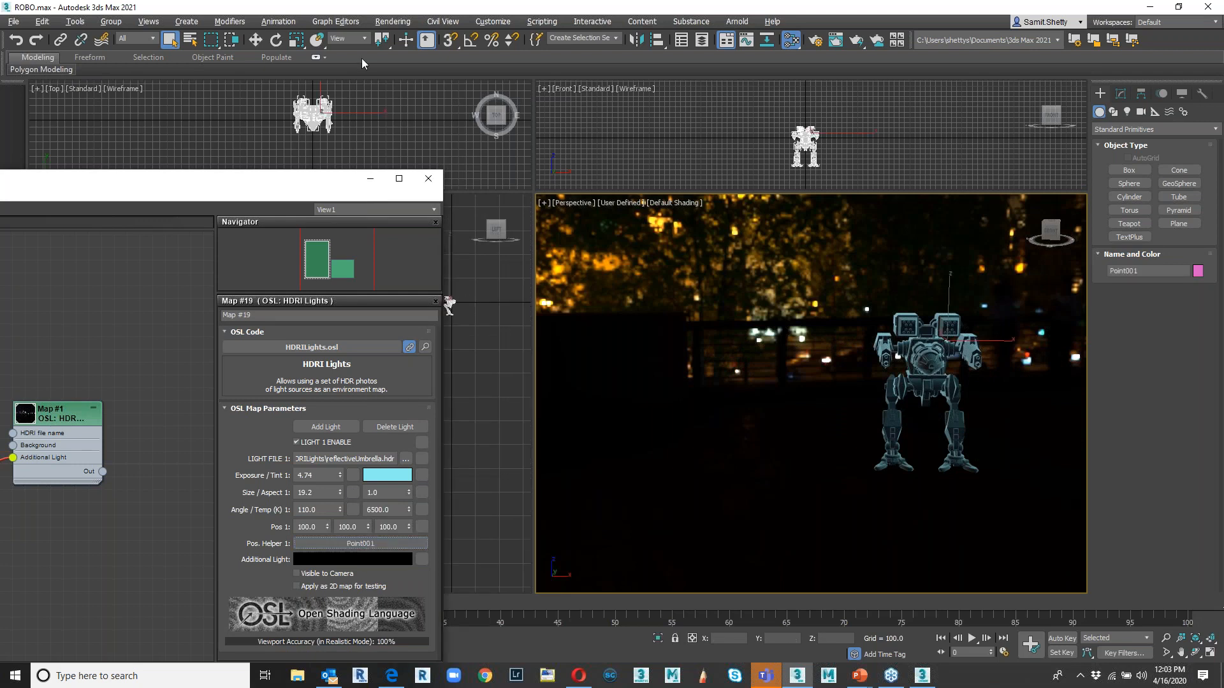
click(255, 40)
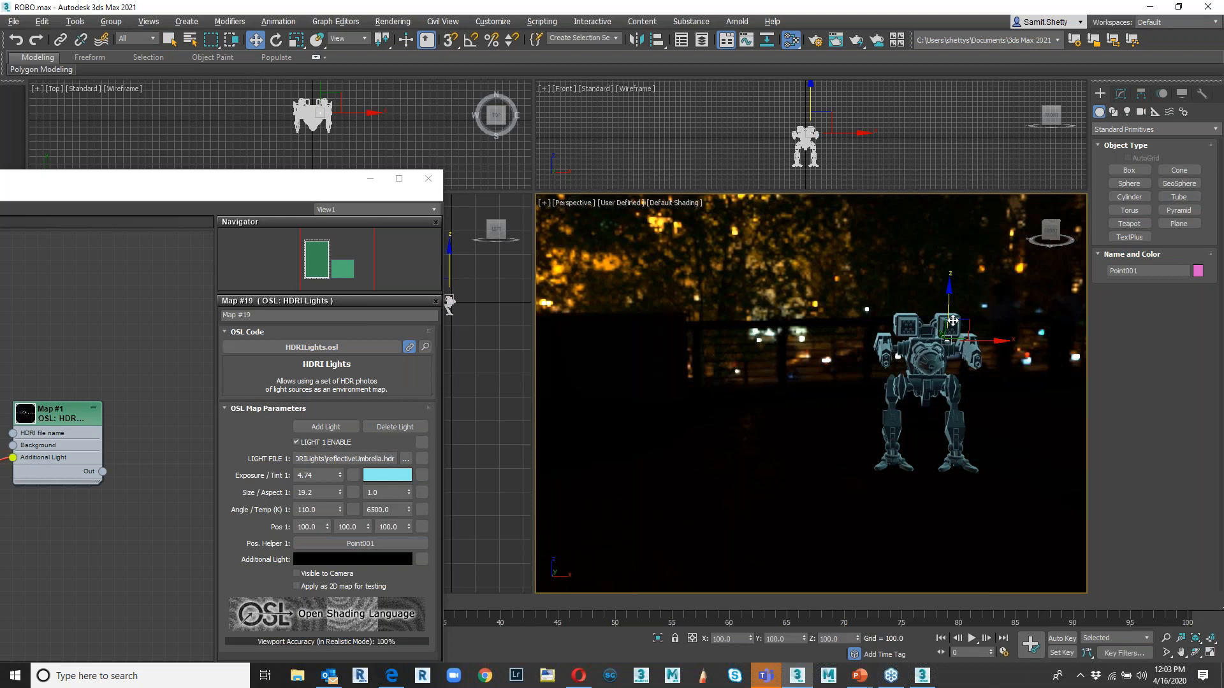
drag(952, 321, 989, 270)
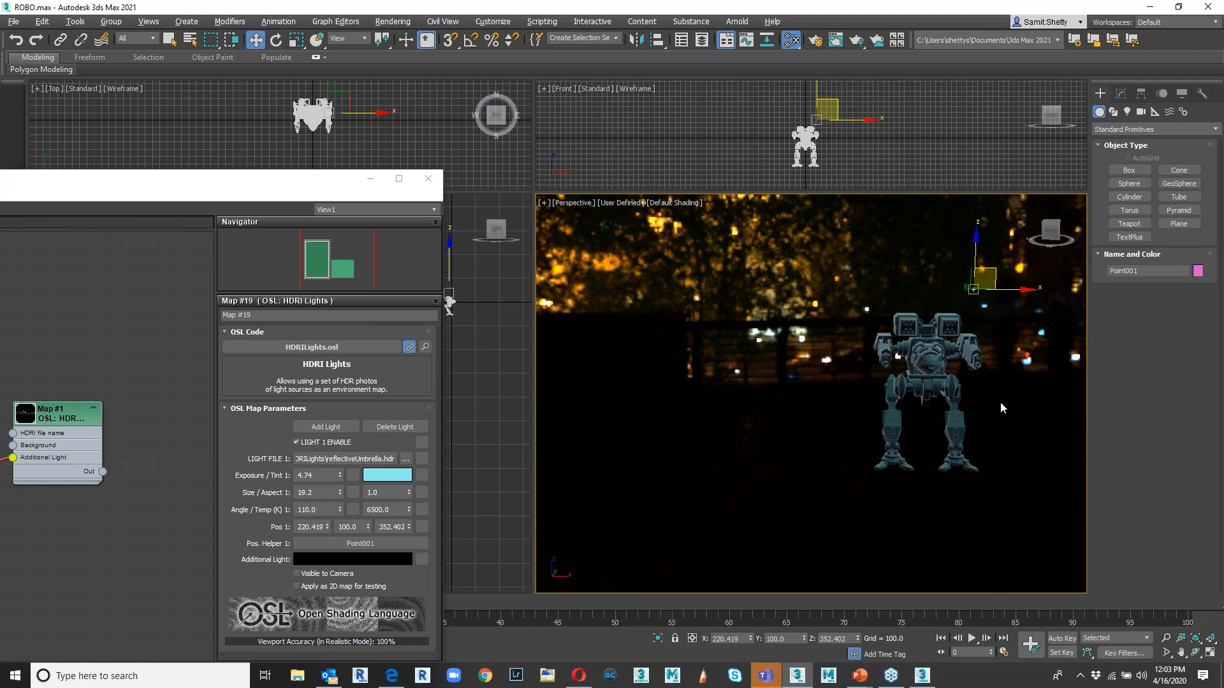
scroll(1000, 403, up, 3)
drag(980, 208, 971, 292)
mouse_move(342, 476)
mouse_down()
mouse_move(312, 630)
mouse_move(341, 488)
mouse_up()
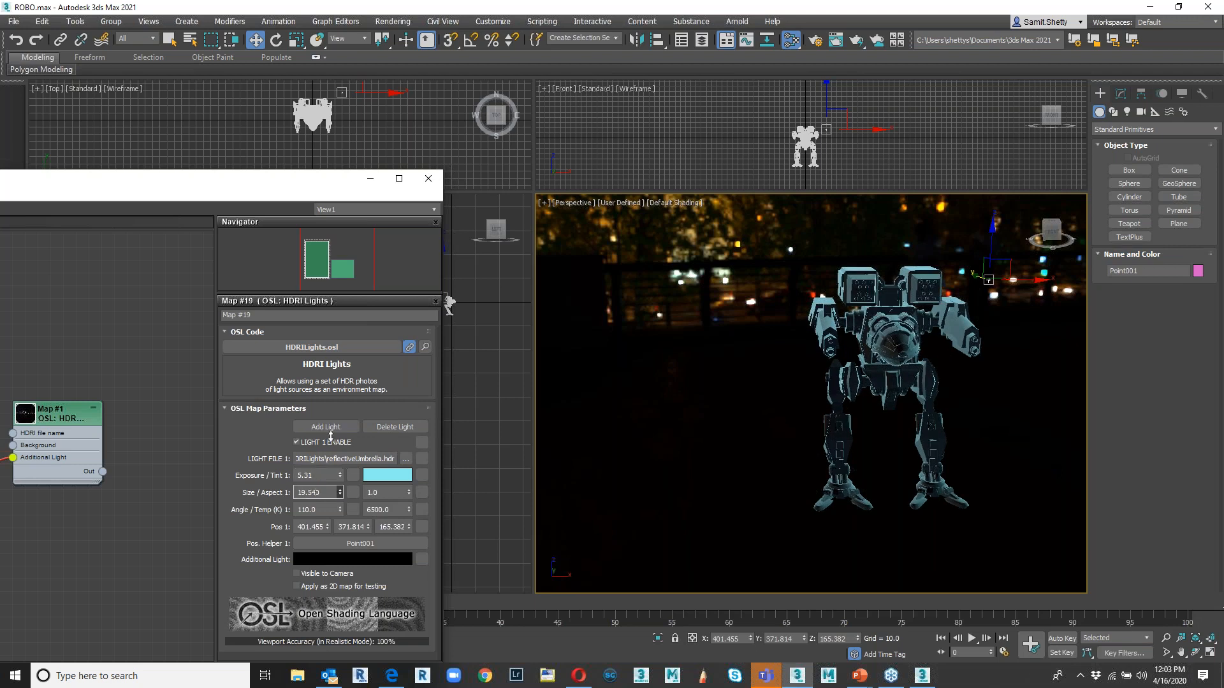
- Bring the Slate Material Editor fully into view and add a Physical Material node beside the HDRI Lights node
drag(189, 199, 384, 218)
drag(271, 209, 414, 177)
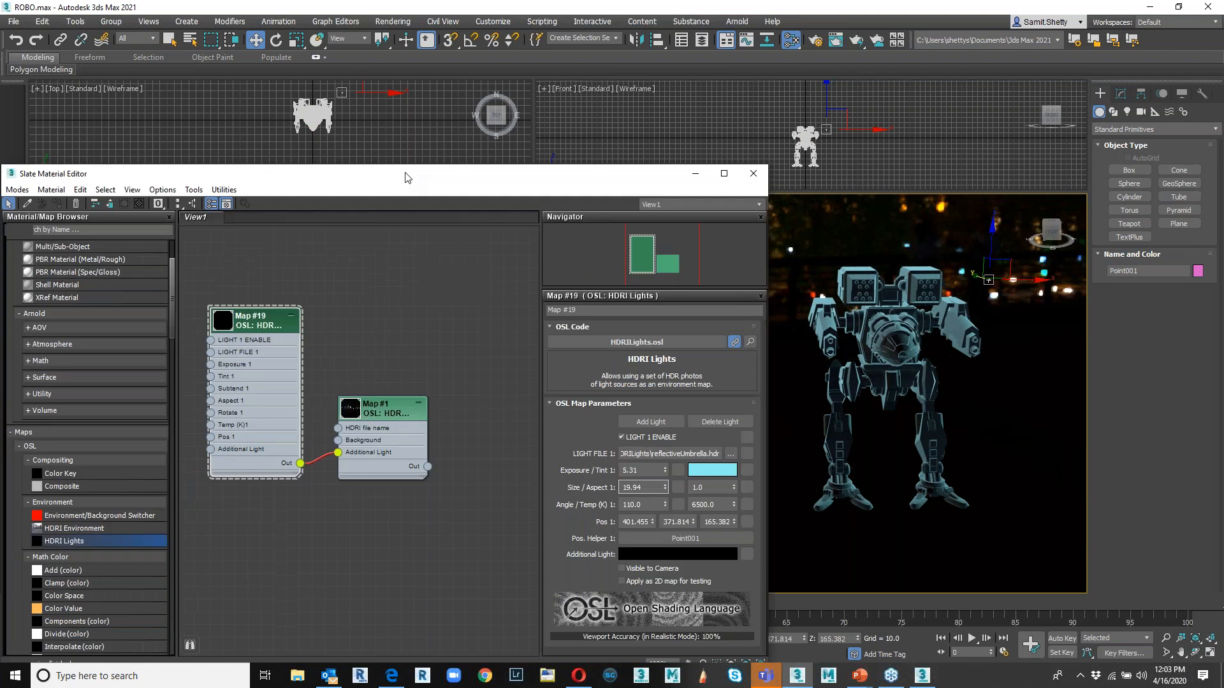
scroll(87, 276, up, 5)
drag(88, 272, 372, 256)
double_click(373, 257)
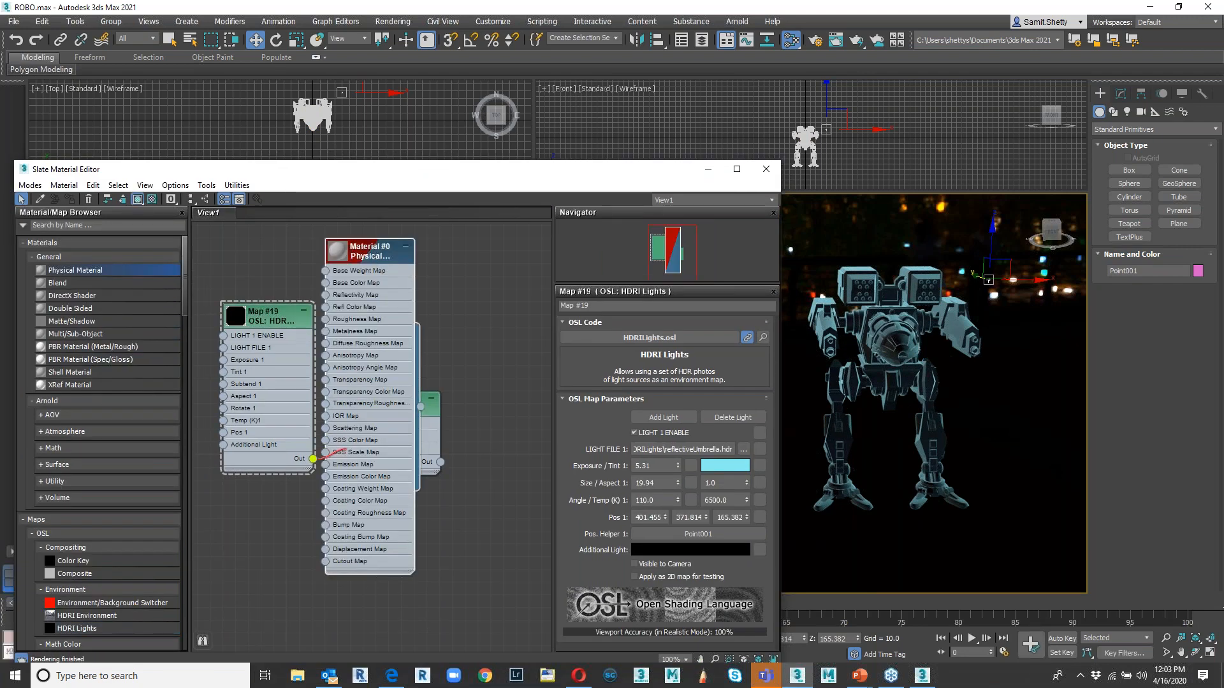
drag(372, 256, 411, 244)
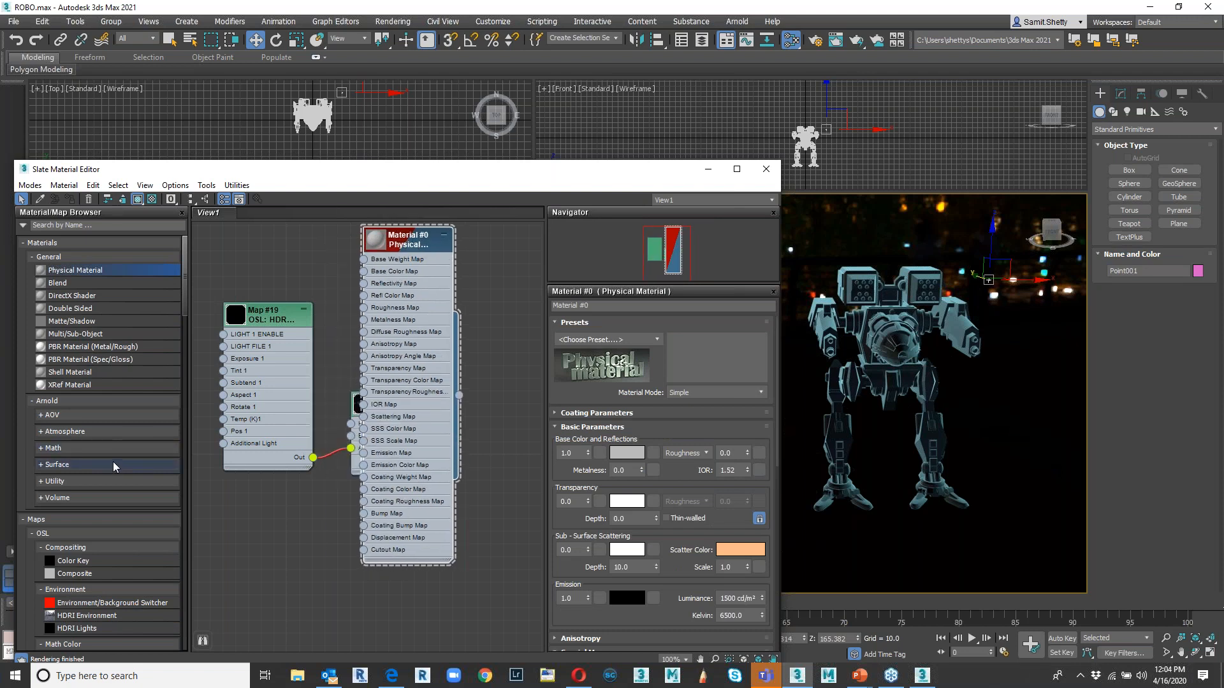
scroll(112, 462, down, 3)
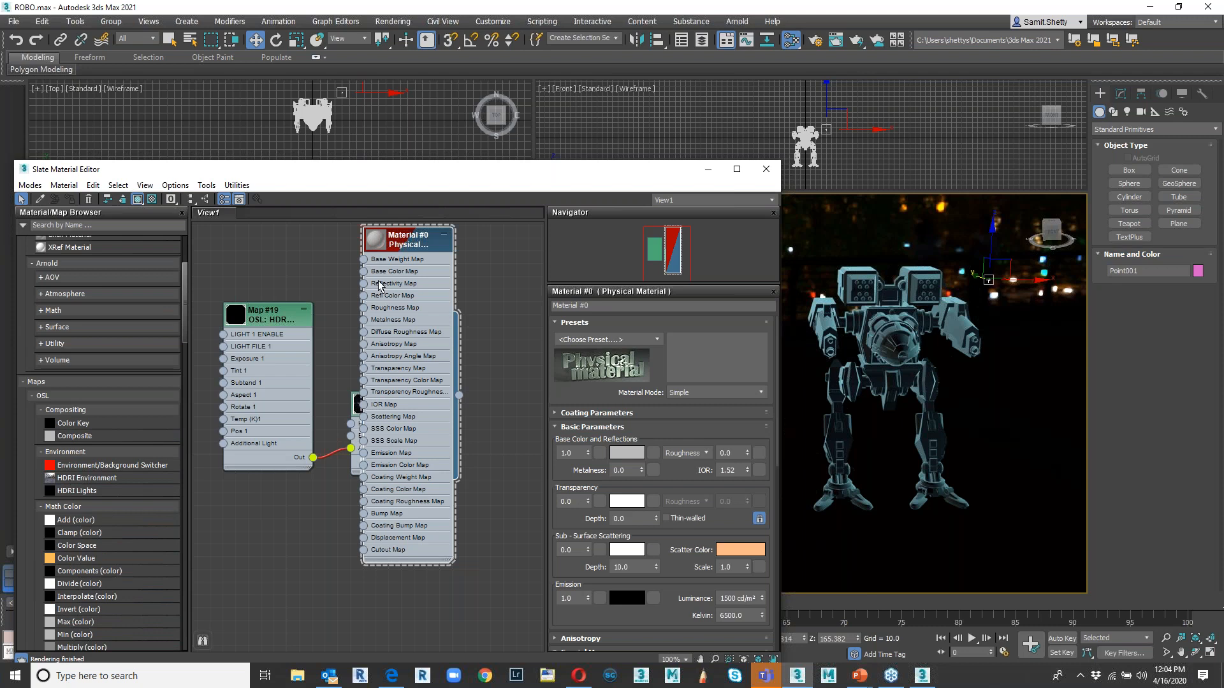
- Switch to the Compact Material Editor, select the entire robot and assign the Old Copper #1 material to it
click(30, 185)
click(54, 201)
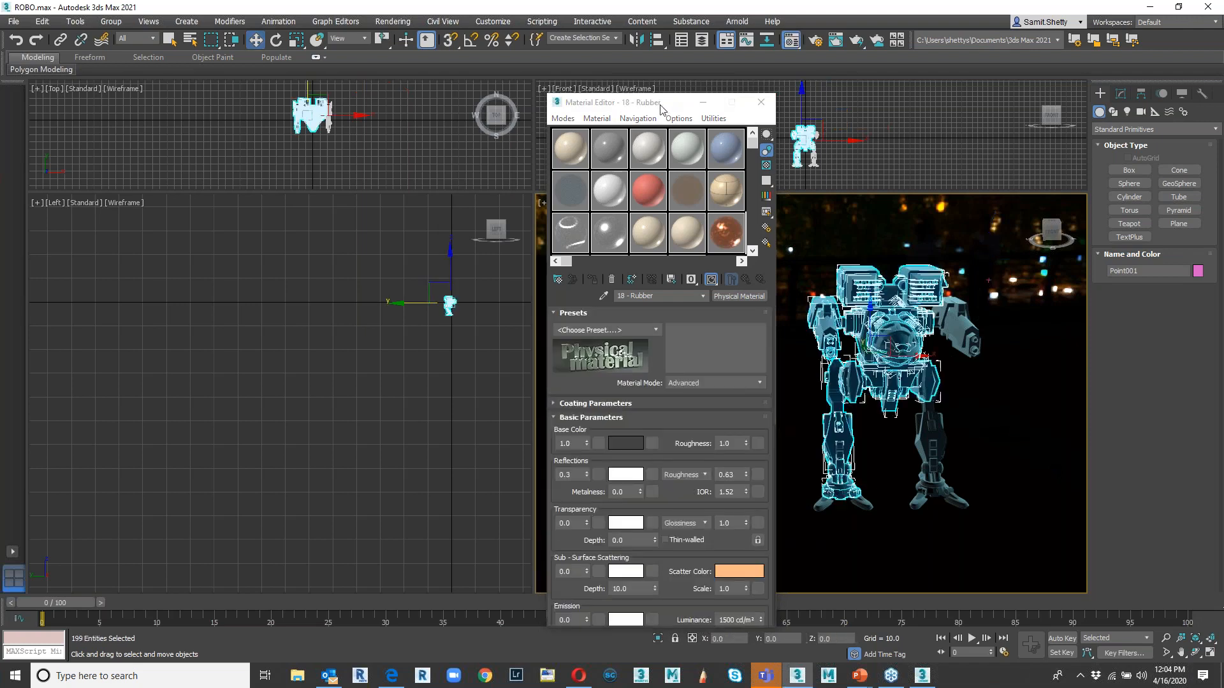
drag(663, 104, 511, 98)
drag(1010, 551, 781, 247)
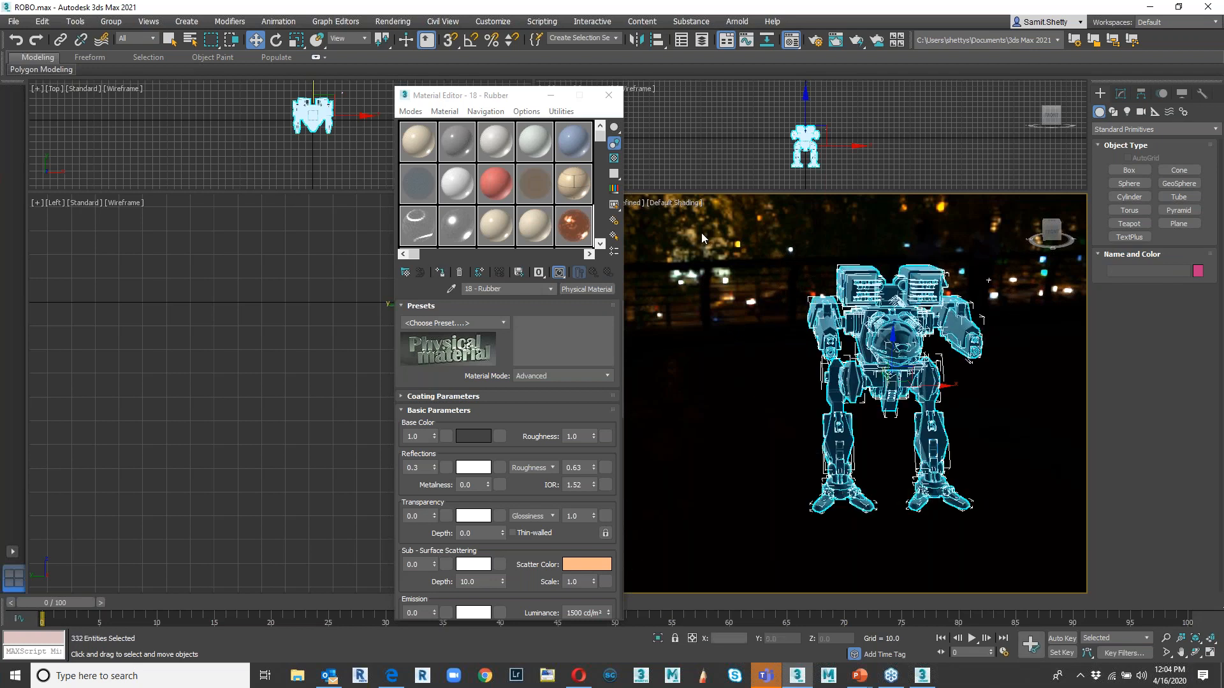
click(574, 226)
click(440, 272)
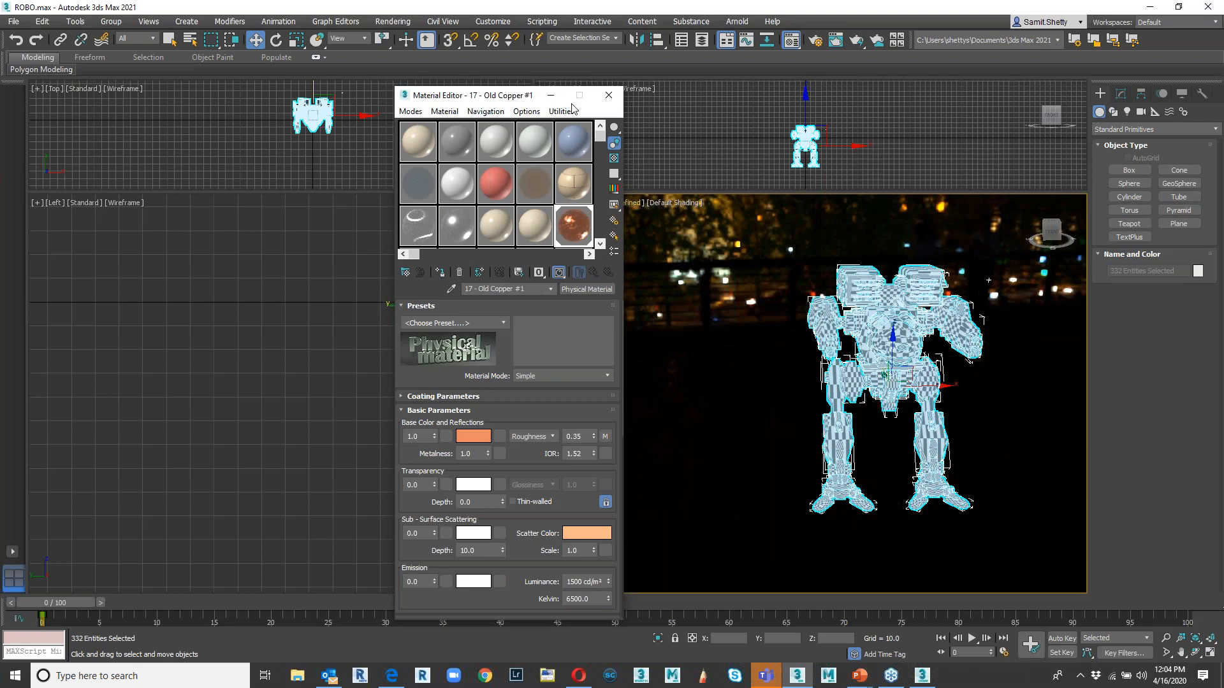
- Return to the Slate Material Editor, deselect the robot and move the Physical Material node below the two HDRI nodes
click(408, 114)
click(422, 146)
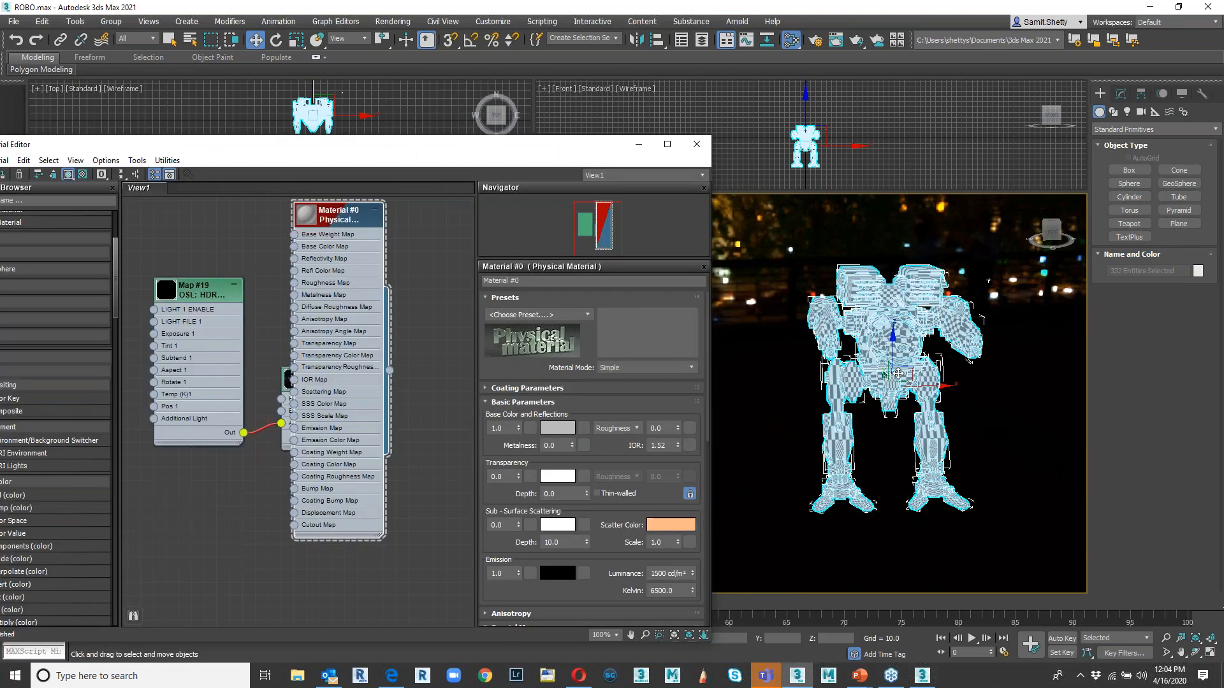
click(889, 456)
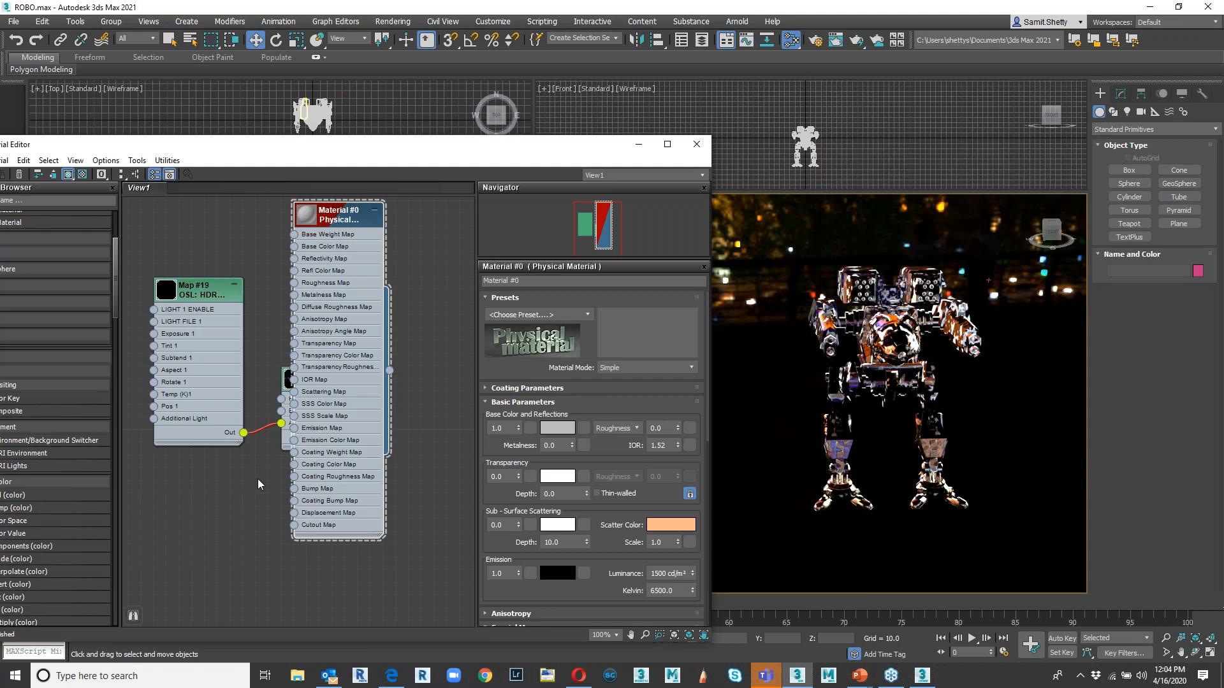
drag(333, 224, 243, 482)
- Open the HDRI Lights map's parameters, select Light 1's point helper and move it beside the robot to about X -374, Z -113
double_click(322, 379)
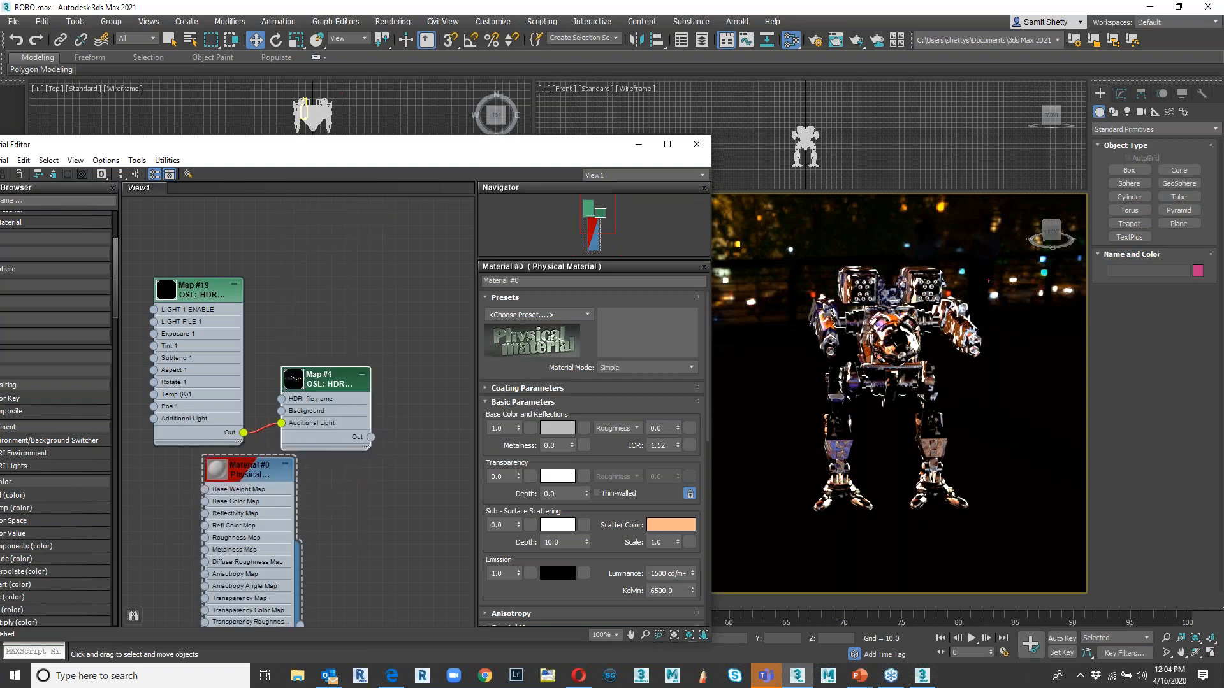
double_click(199, 290)
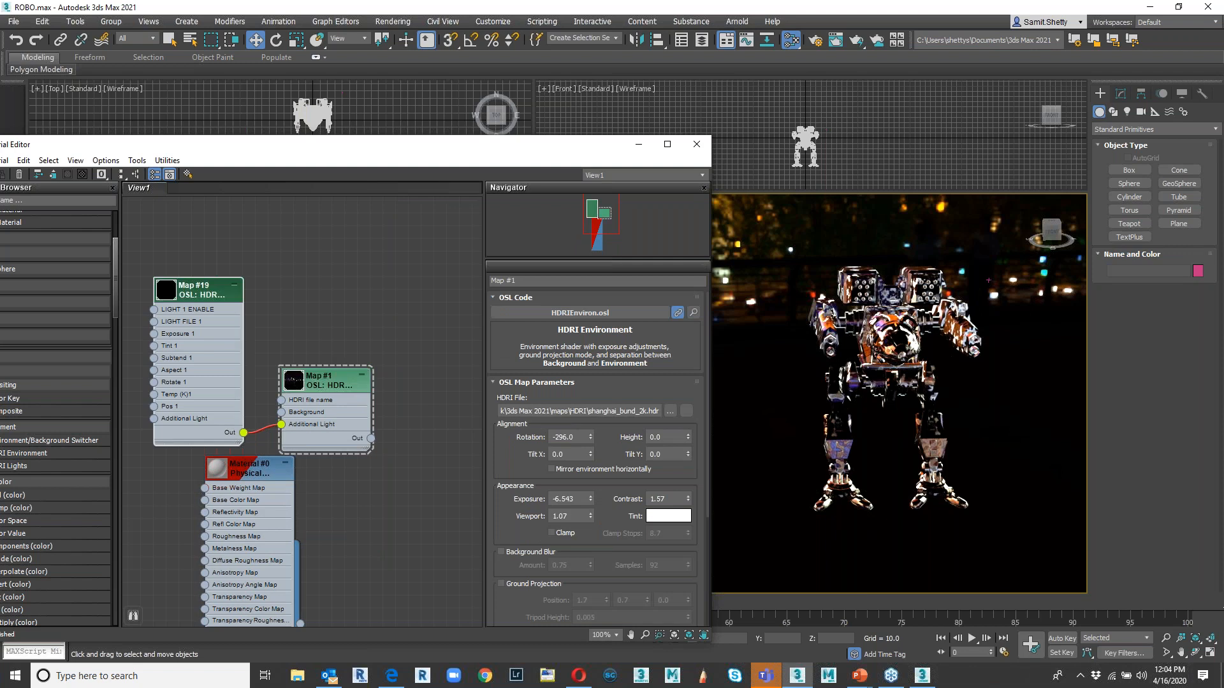
click(617, 510)
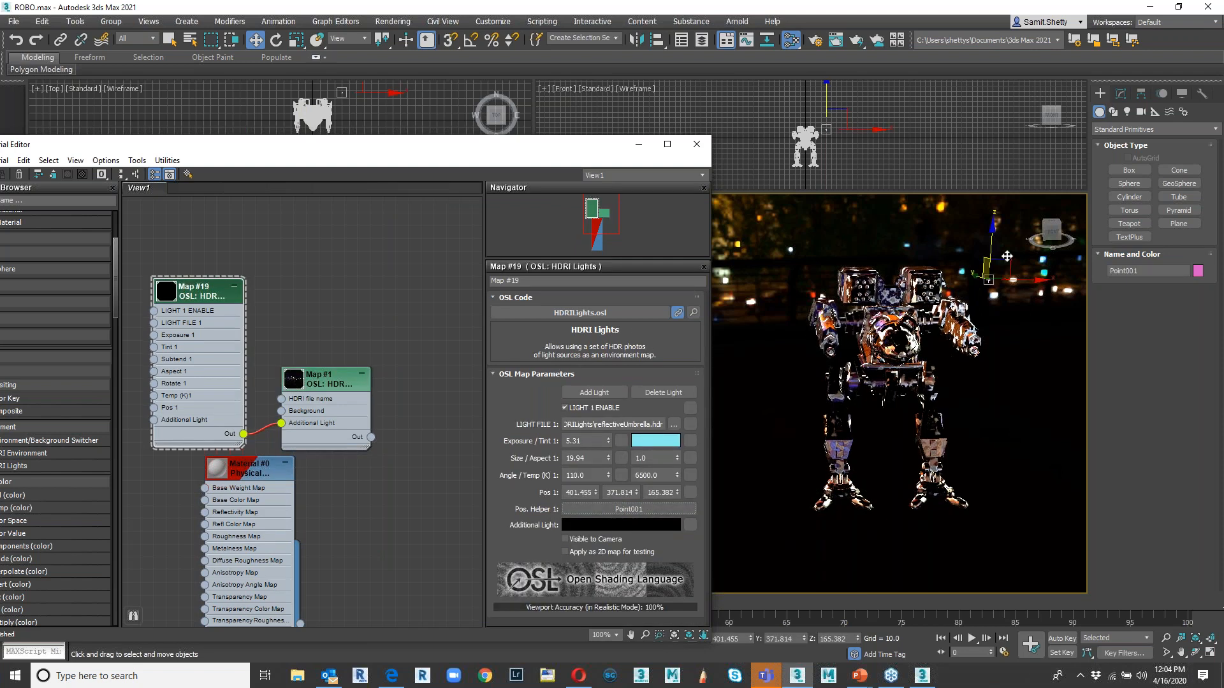
drag(1003, 267, 1006, 408)
drag(1004, 314, 759, 336)
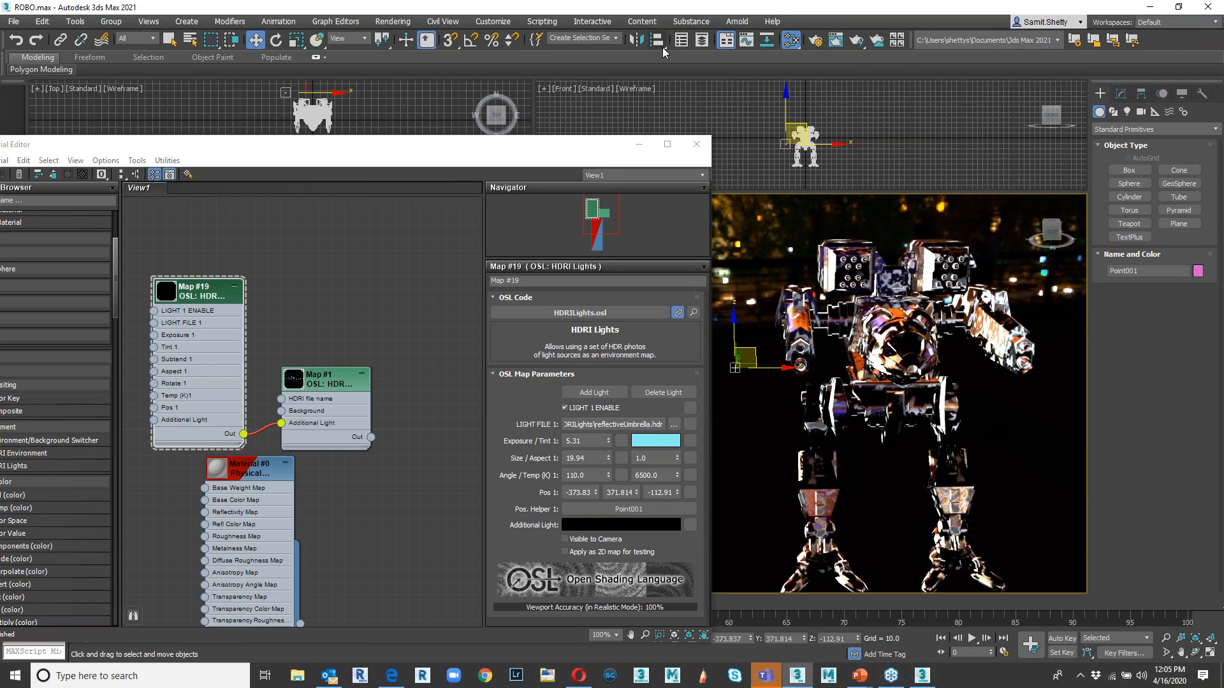
- Try the Place Highlight tool on the robot's body parts and undo the last placement
drag(657, 39, 659, 127)
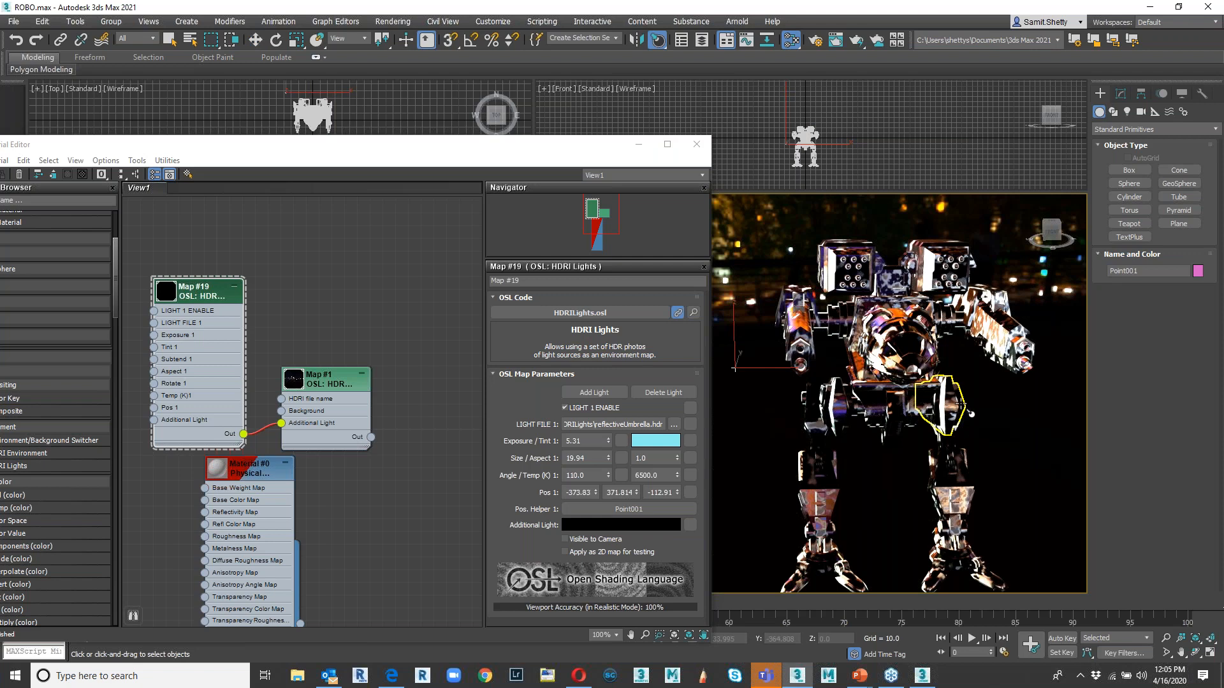
key(w)
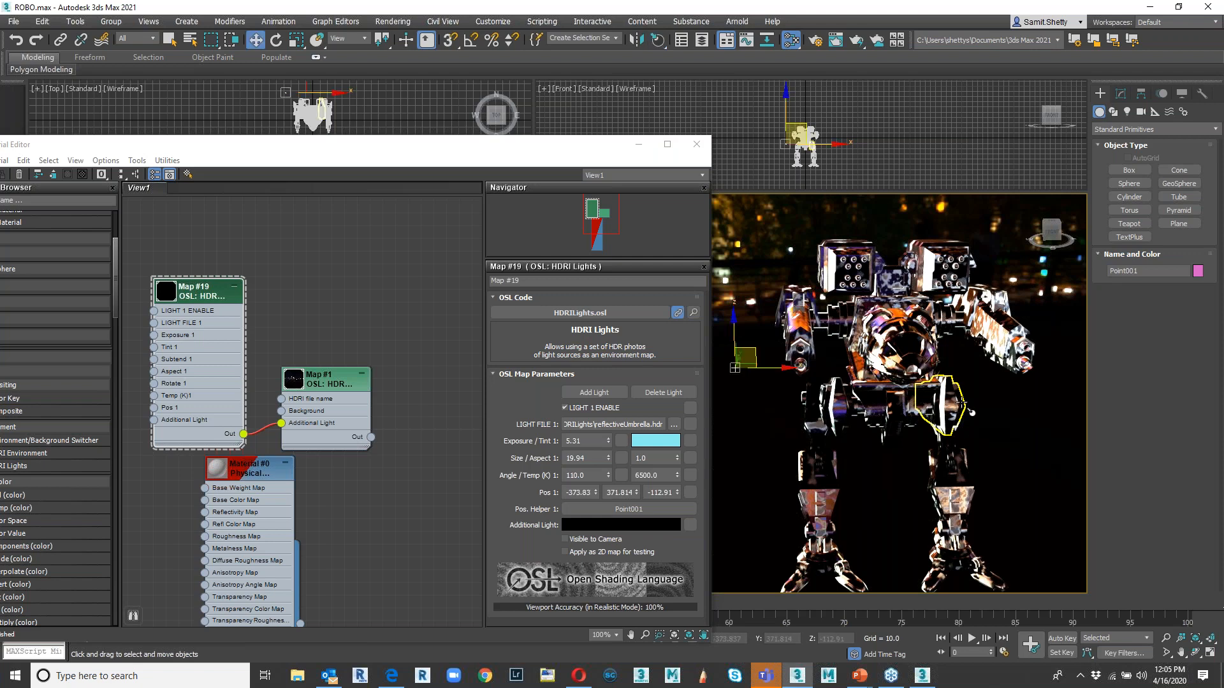
click(971, 411)
key(q)
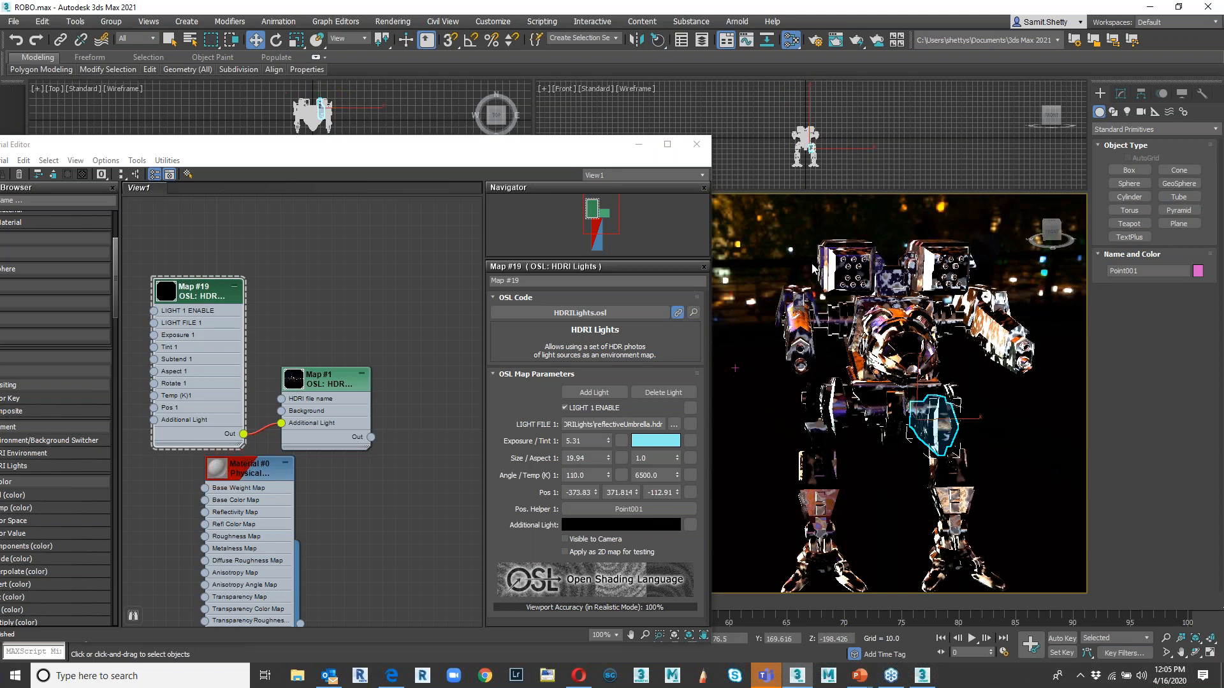
click(657, 40)
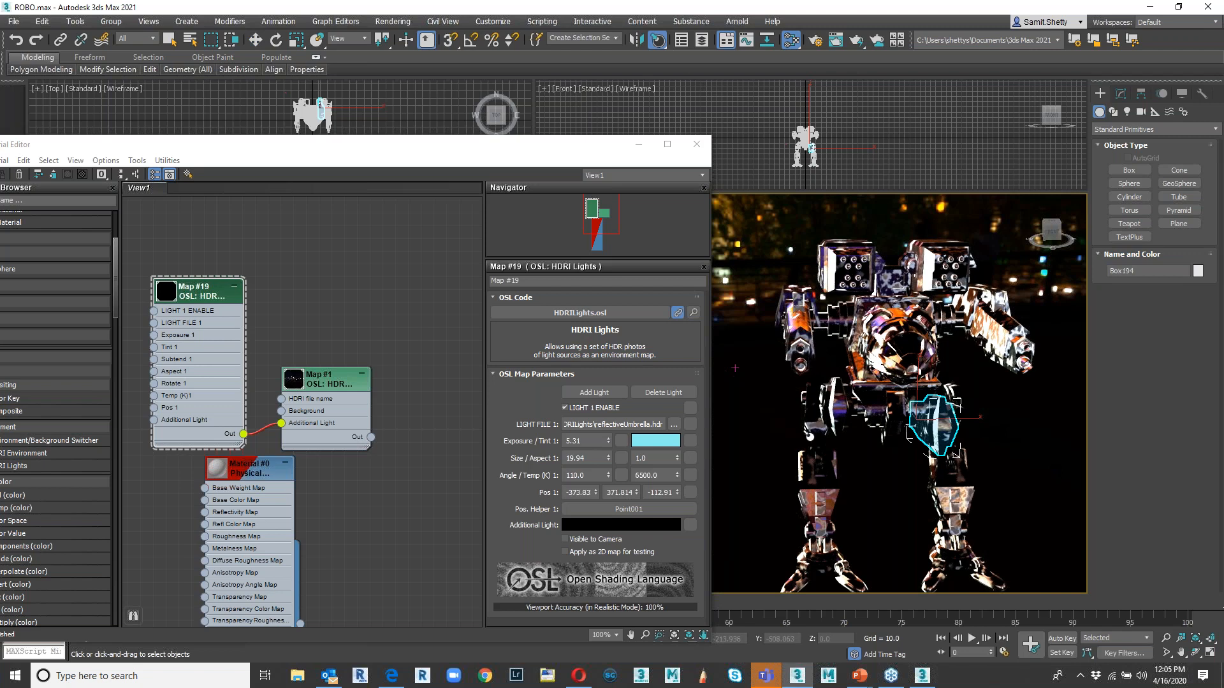
drag(808, 448, 807, 449)
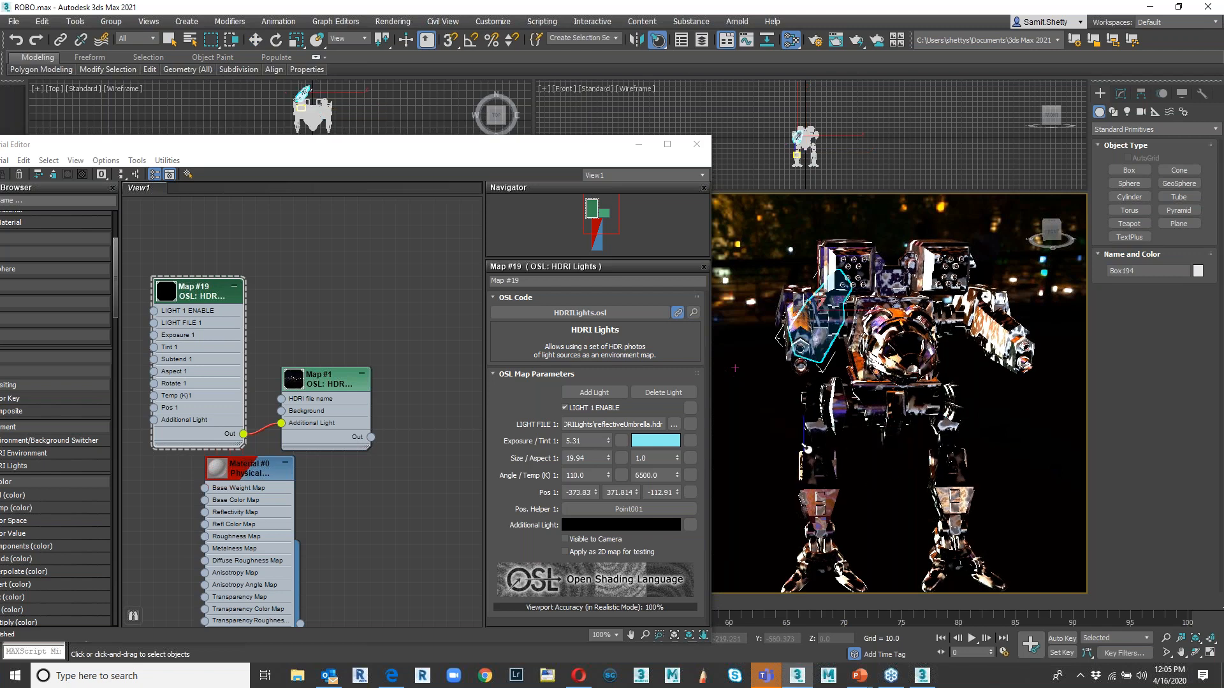
key(ctrl+z)
key(w)
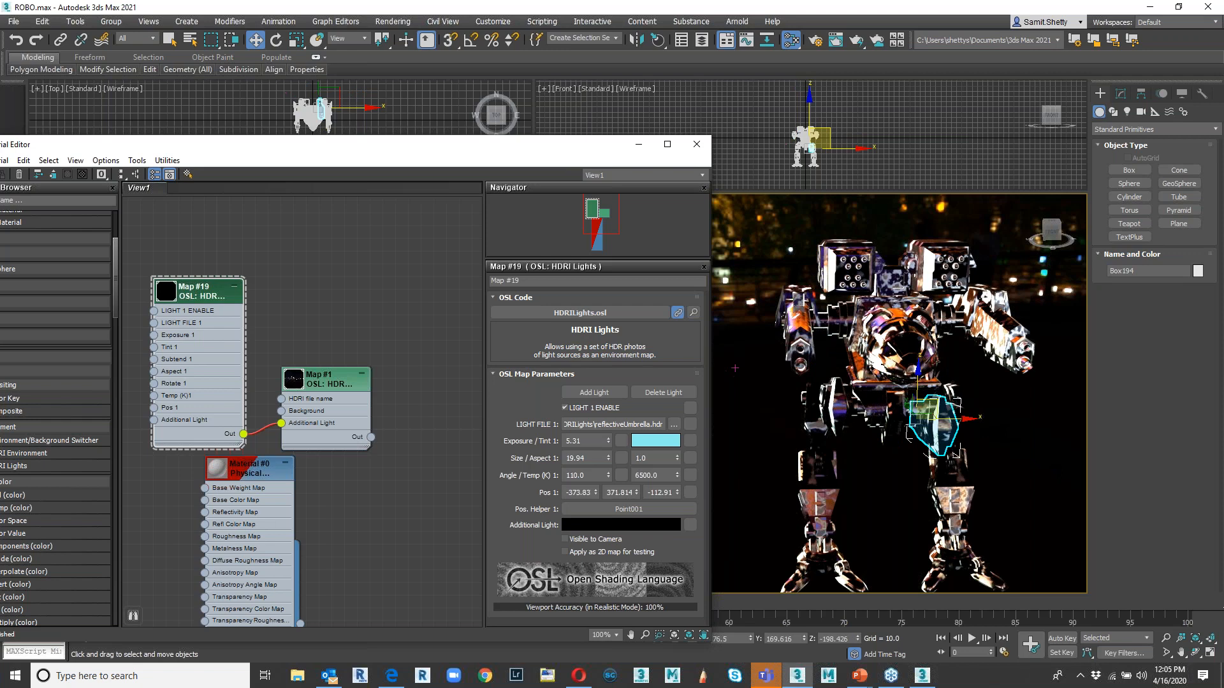
- Make the HDRI light visible to the camera, view it behind the robot from another angle and hide it again
click(567, 540)
mouse_move(933, 426)
alt+middle_down()
mouse_move(1041, 418)
mouse_move(1017, 407)
mouse_move(900, 419)
mouse_move(923, 433)
alt+middle_up()
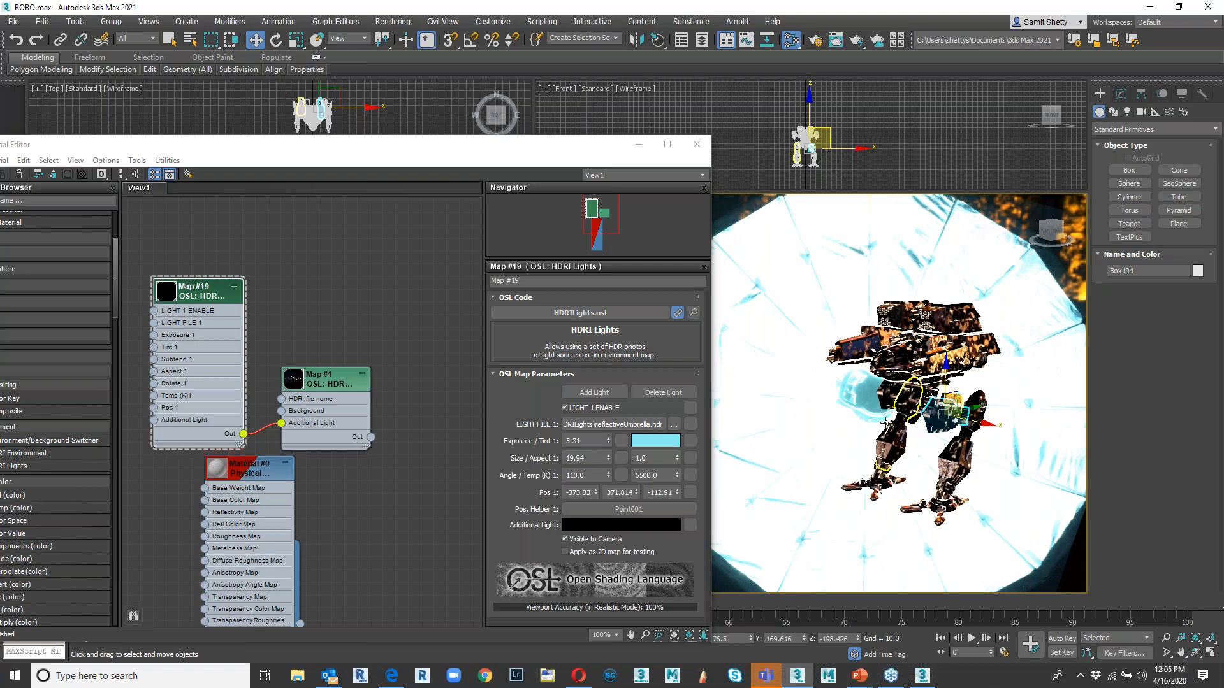
click(566, 540)
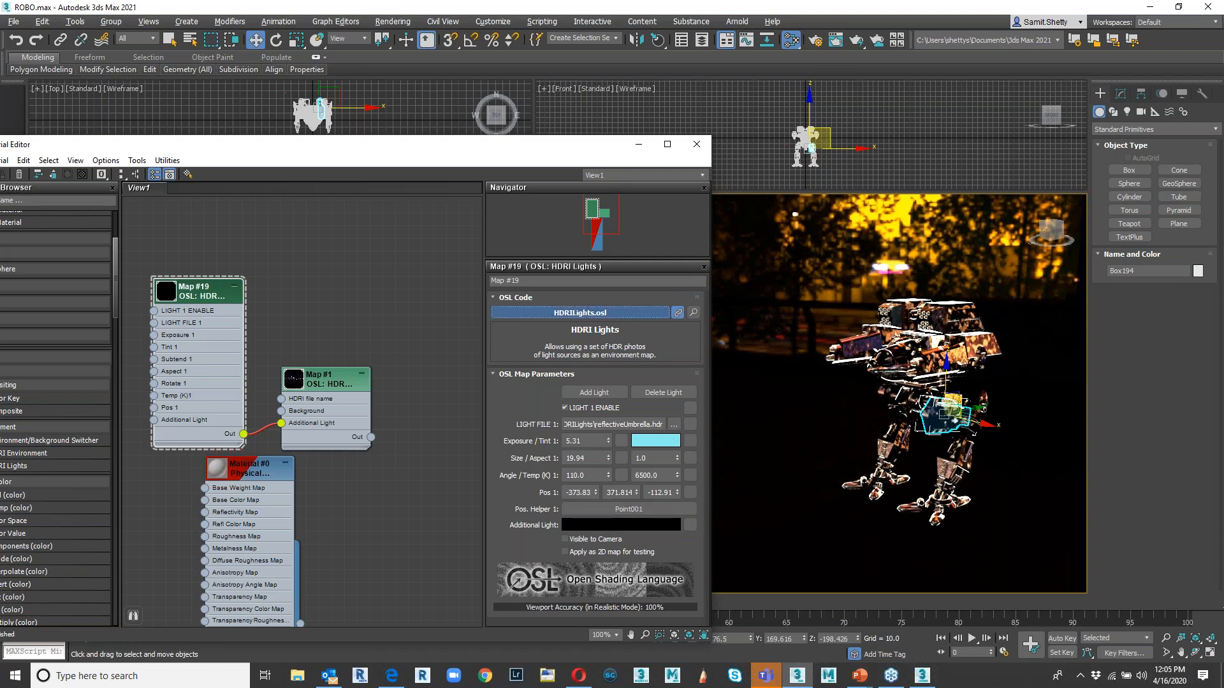
- Look at the OSL files available for loading, cancel without choosing one and switch to the presentation slides
click(580, 312)
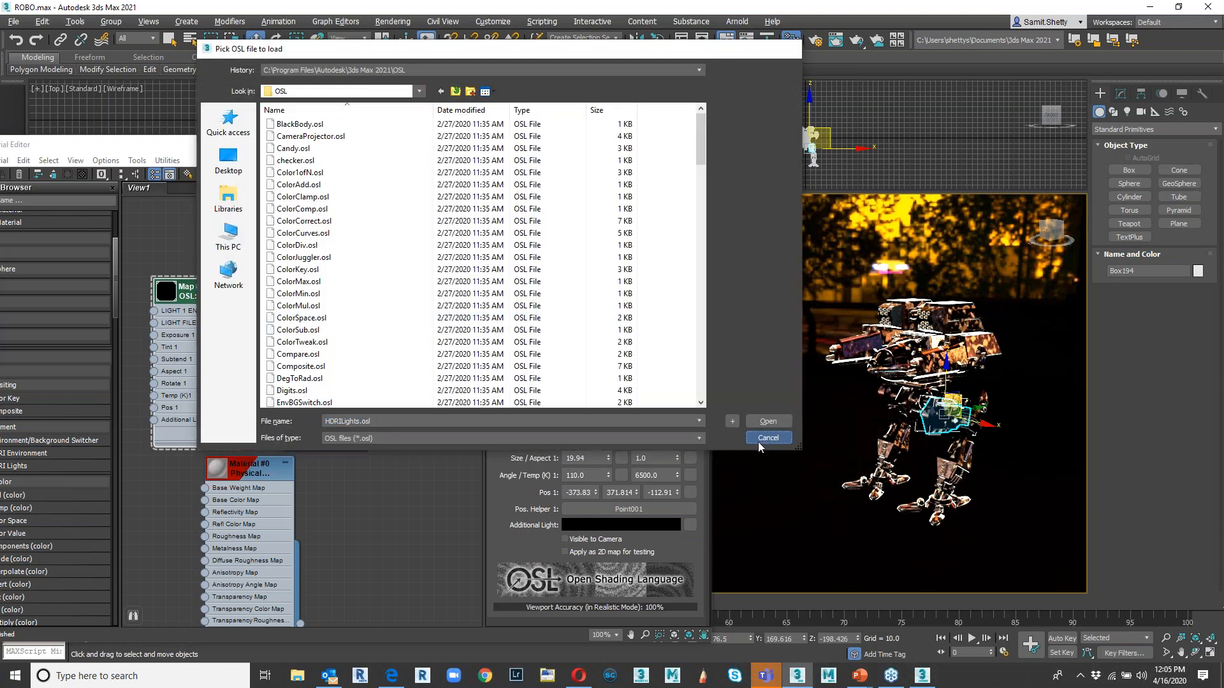
click(760, 439)
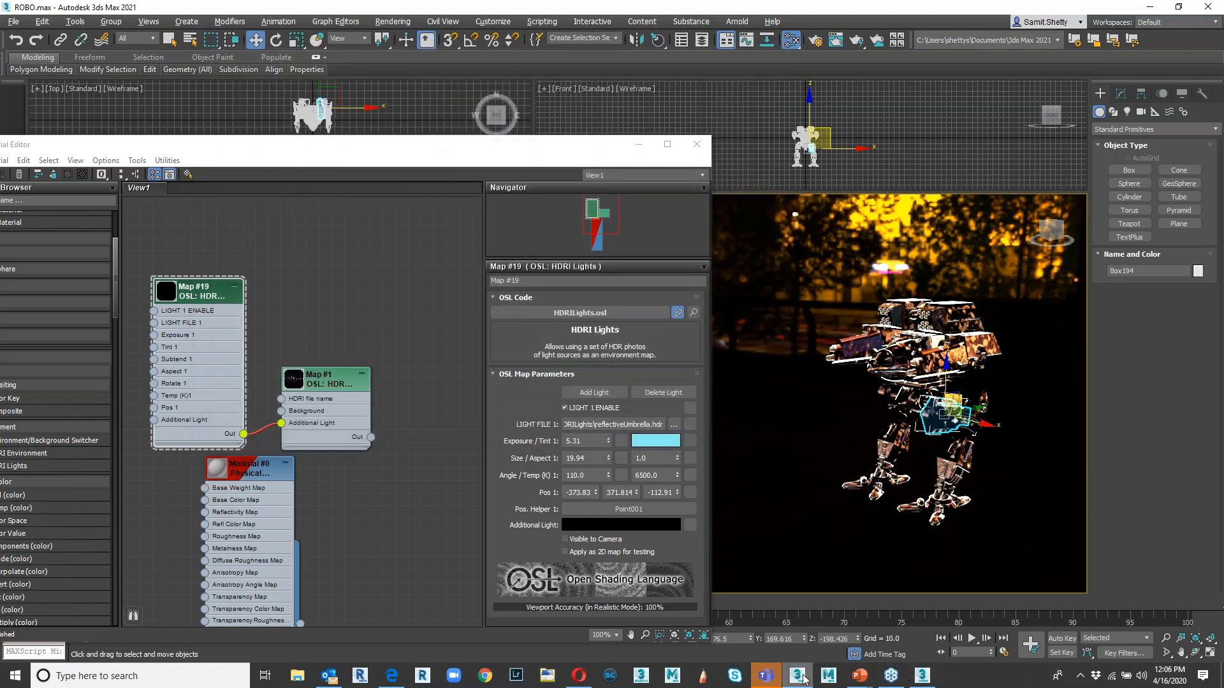
mouse_move(804, 679)
mouse_move(860, 677)
click(921, 624)
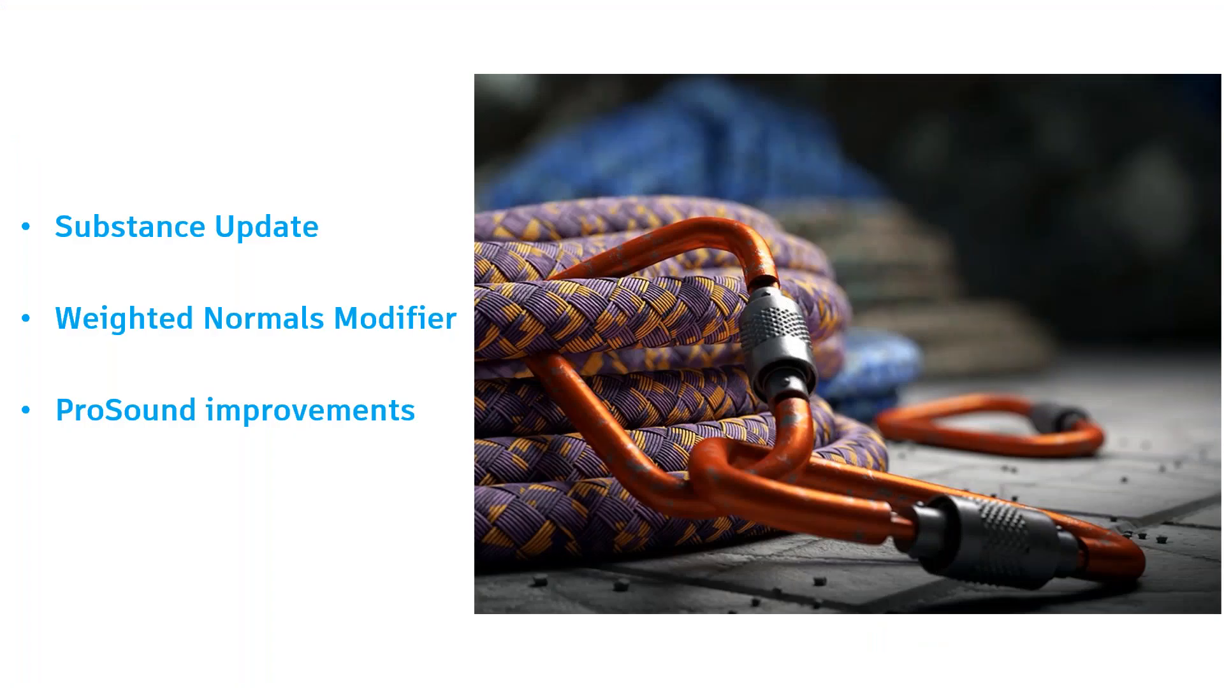